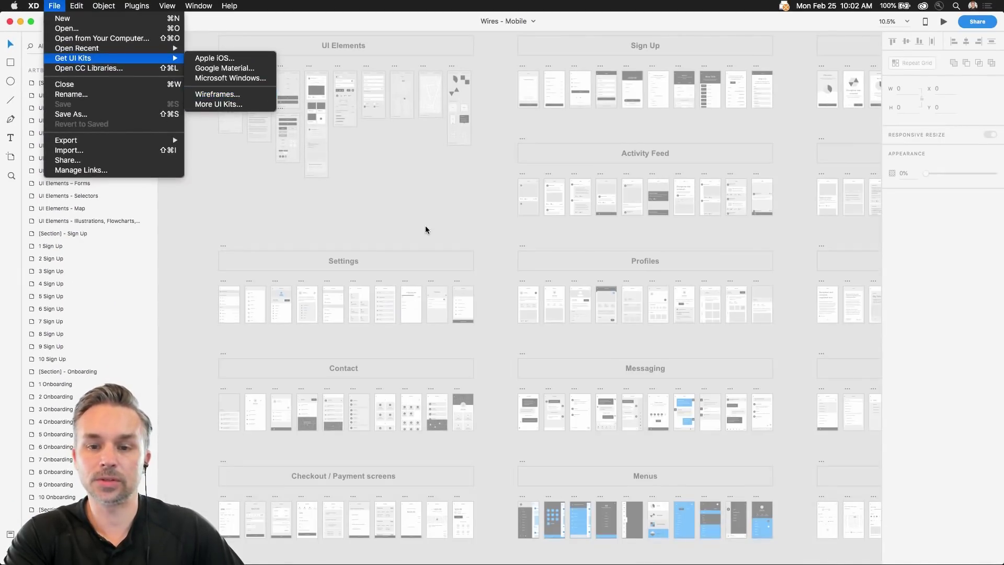
Examine the Sign Up screens in the mobile wireframe kit, including the grouped inputs on the 5 Sign Up artboard
click(986, 474)
scroll(423, 226, up, 5)
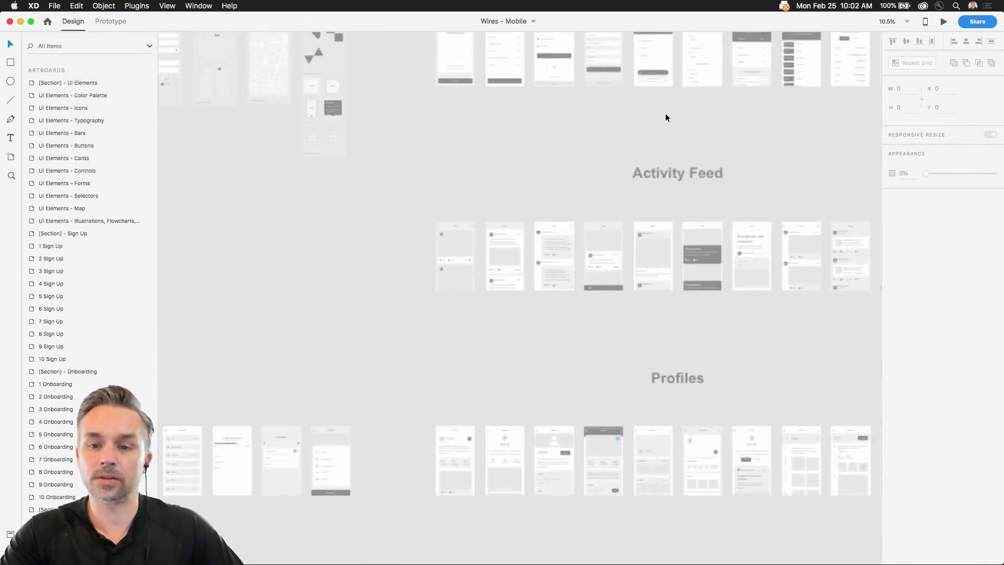
scroll(495, 127, up, 5)
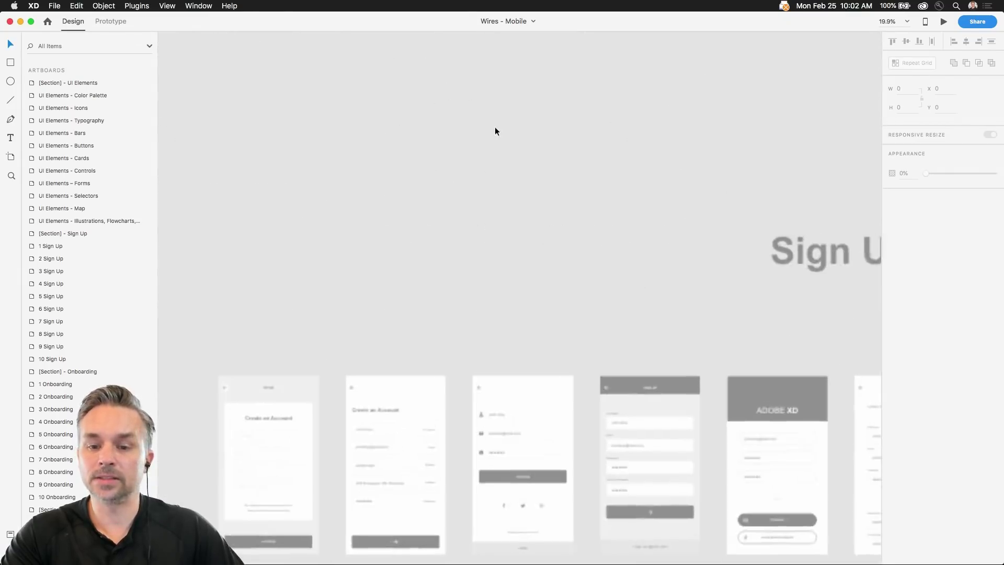
scroll(306, 243, up, 5)
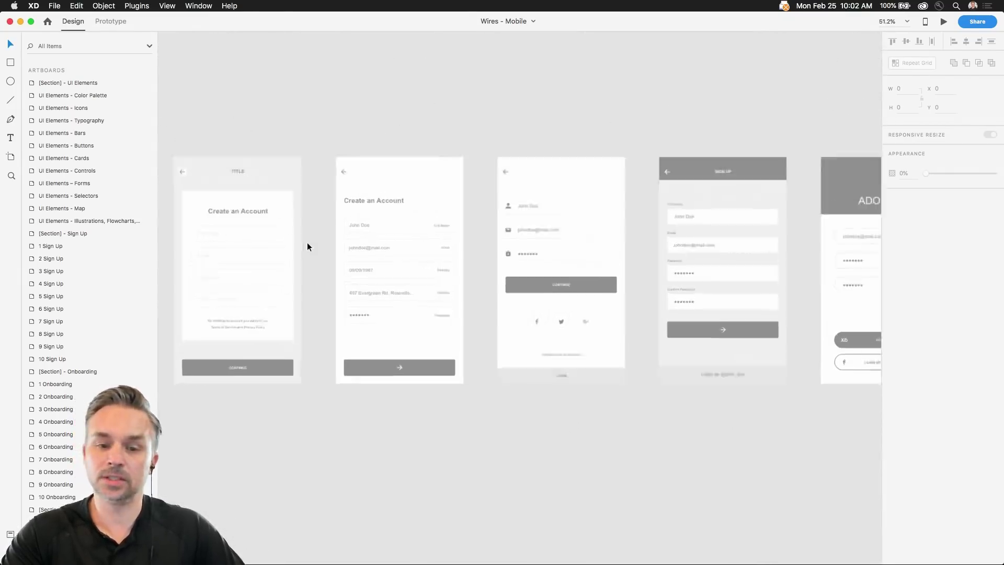
drag(531, 130, 283, 125)
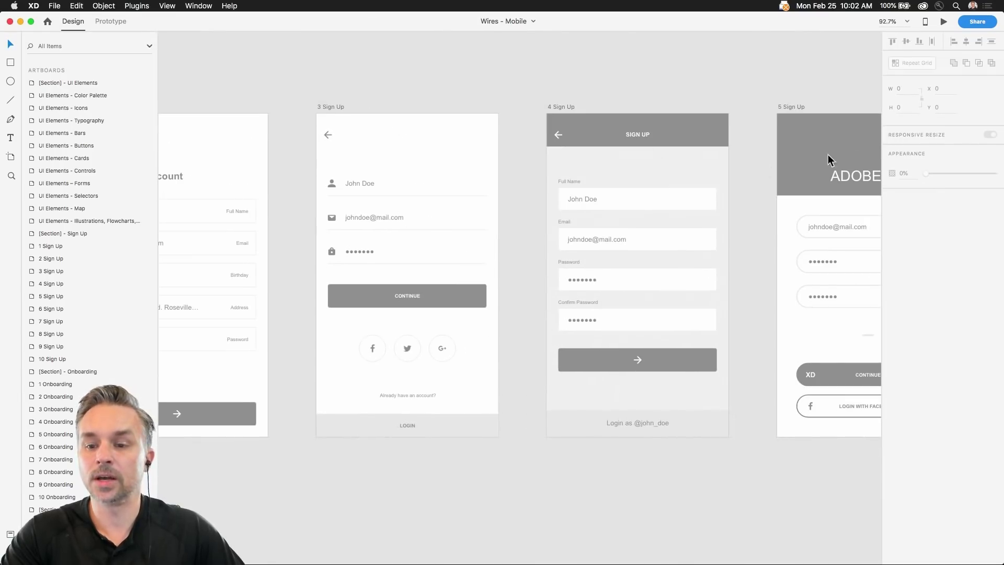
drag(829, 156, 465, 149)
click(424, 203)
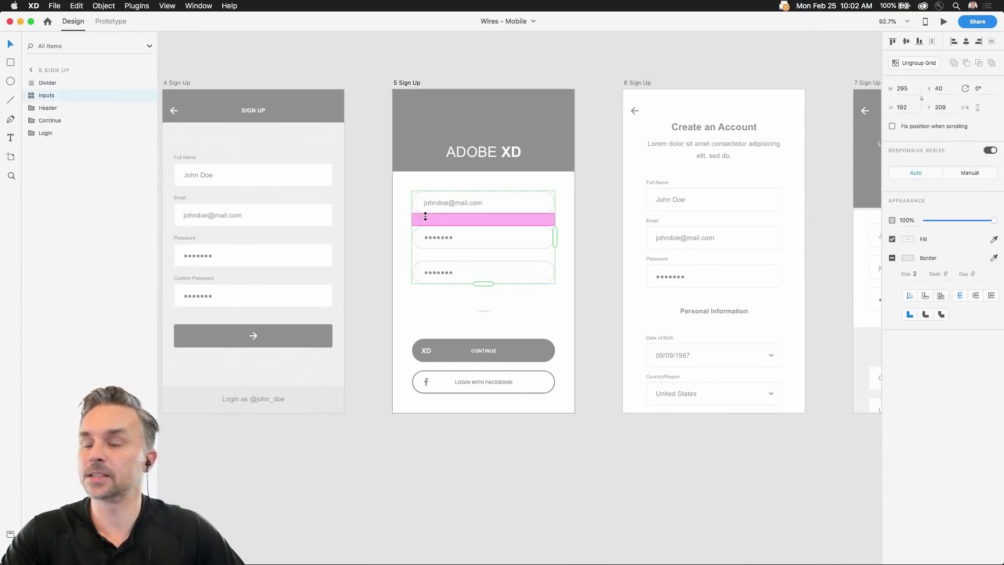
click(368, 89)
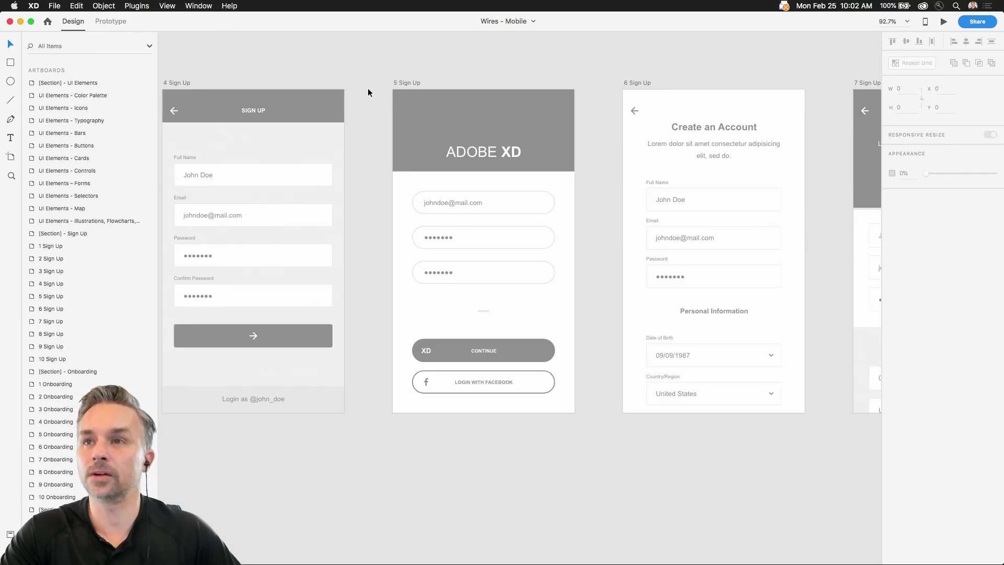
click(20, 23)
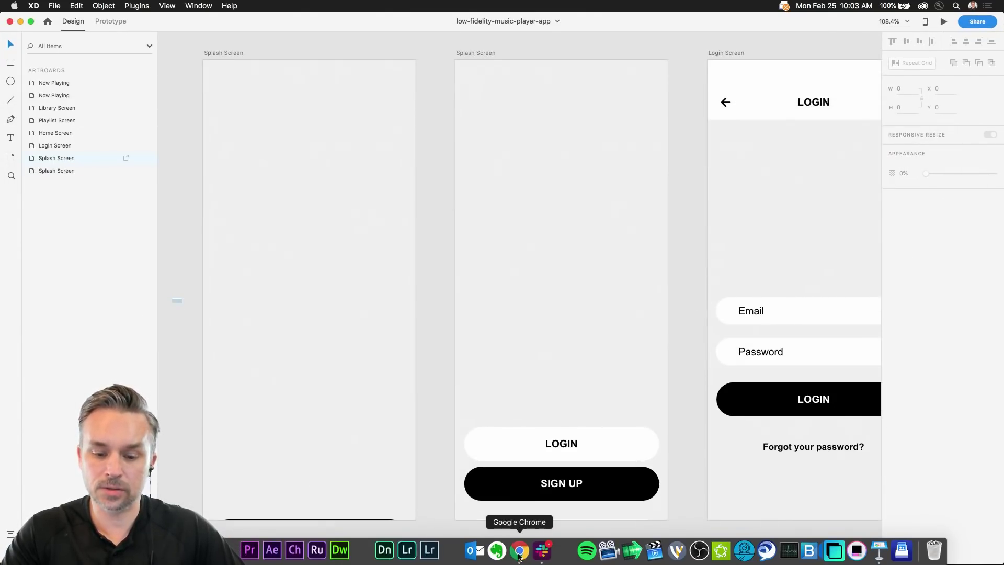
Switch to Google Chrome and review the challenge cards on the Behance Daily Creative Challenge page
click(519, 550)
scroll(265, 336, up, 3)
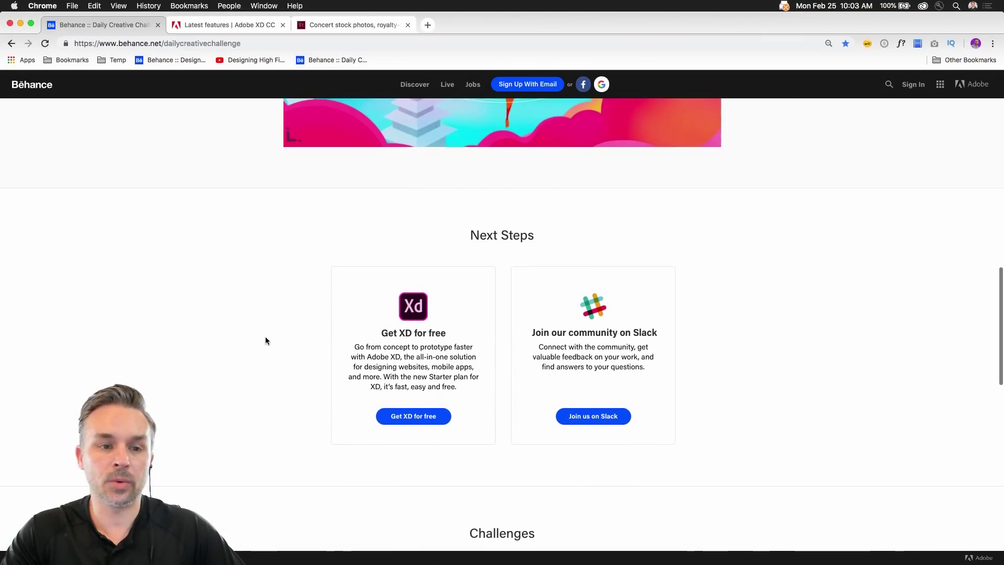
scroll(266, 340, down, 10)
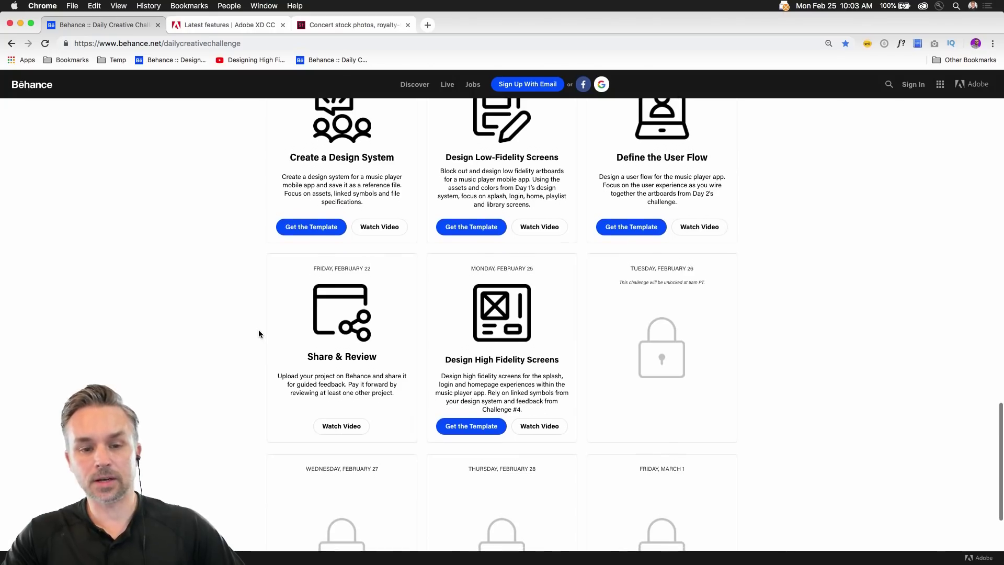
scroll(258, 333, up, 3)
scroll(258, 333, down, 2)
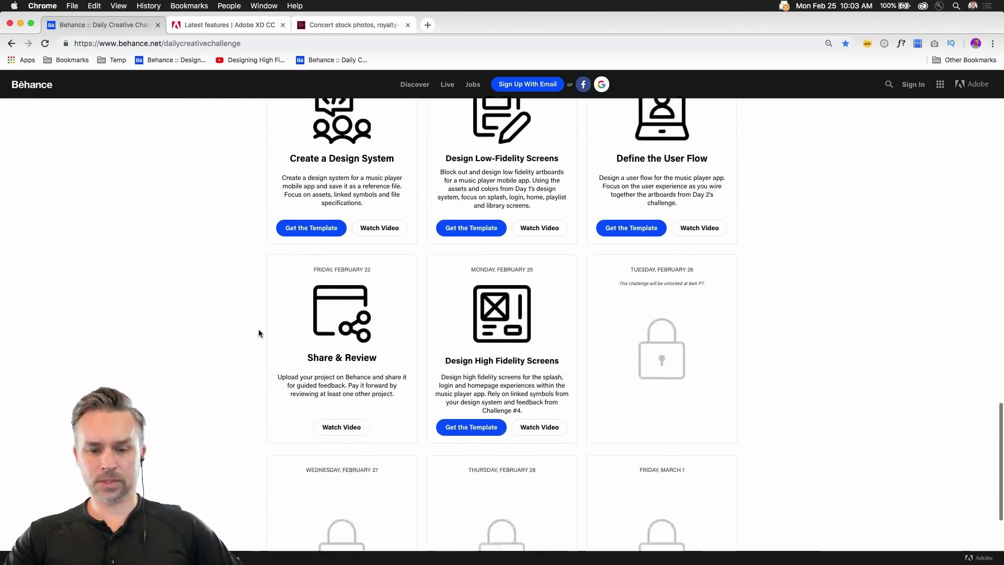
scroll(463, 473, down, 2)
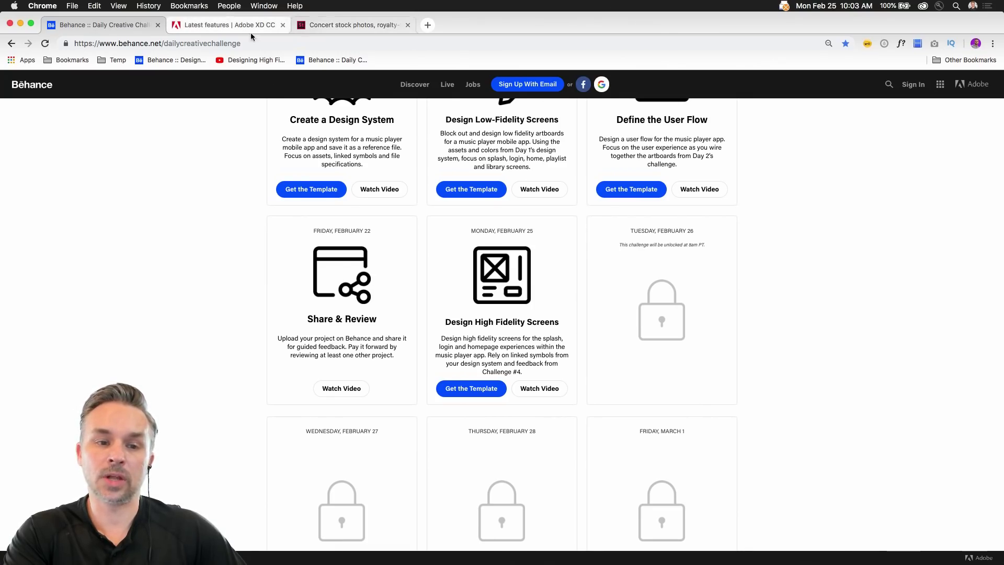
click(21, 23)
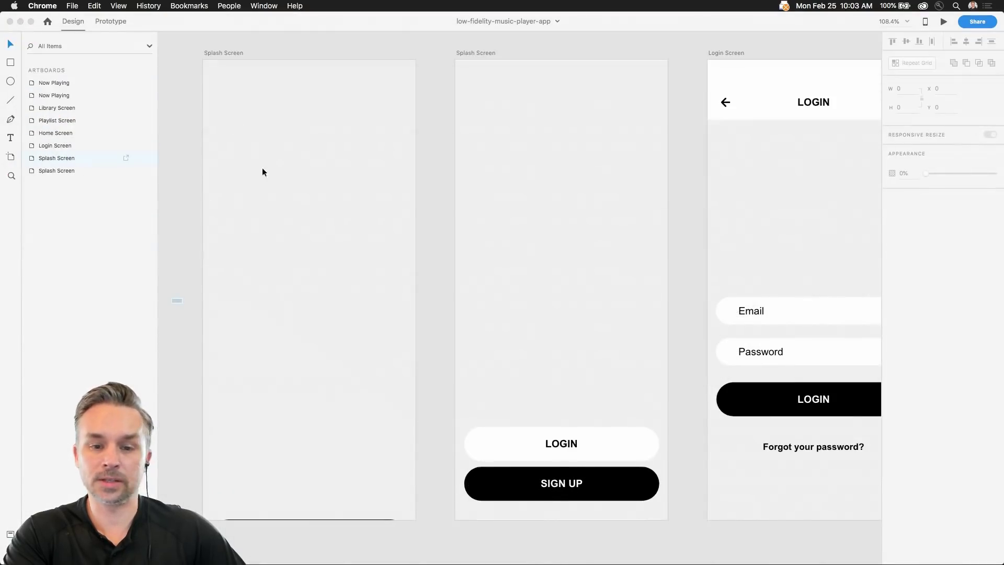
Return to XD, open the recent file Copy of Week2_Advanced-Prototyping (1).xd and look over its boards
mouse_move(458, 564)
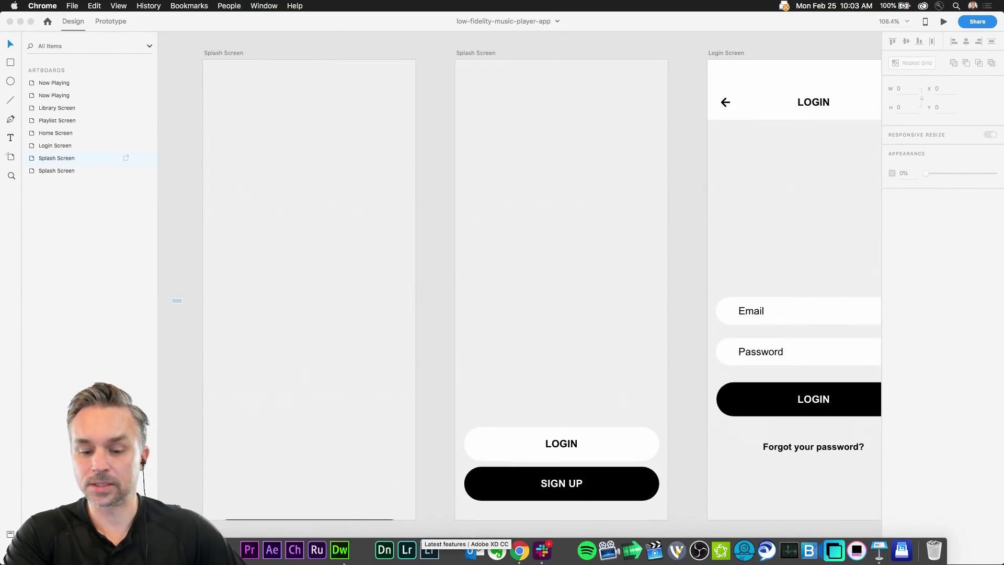
click(146, 66)
click(55, 6)
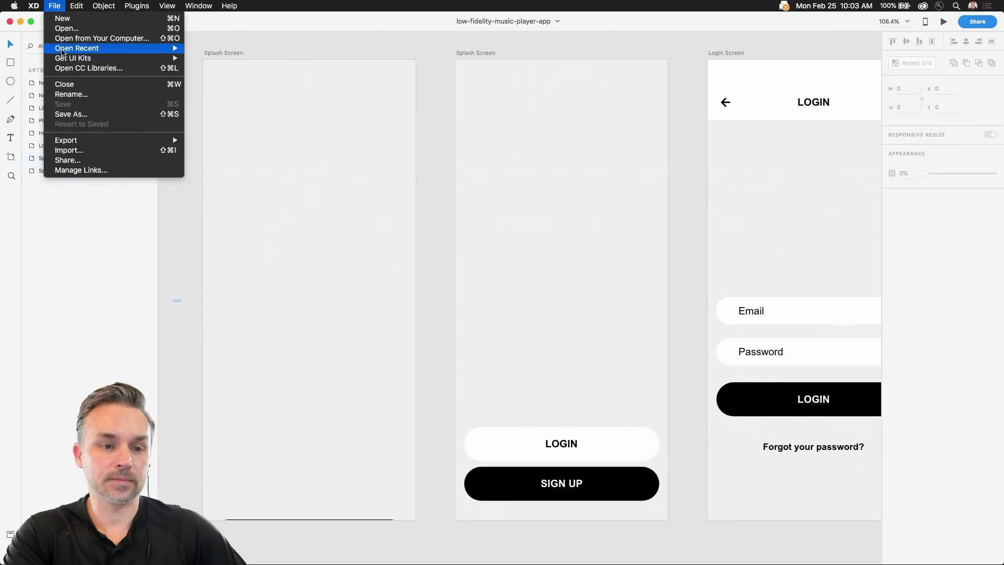
mouse_move(63, 49)
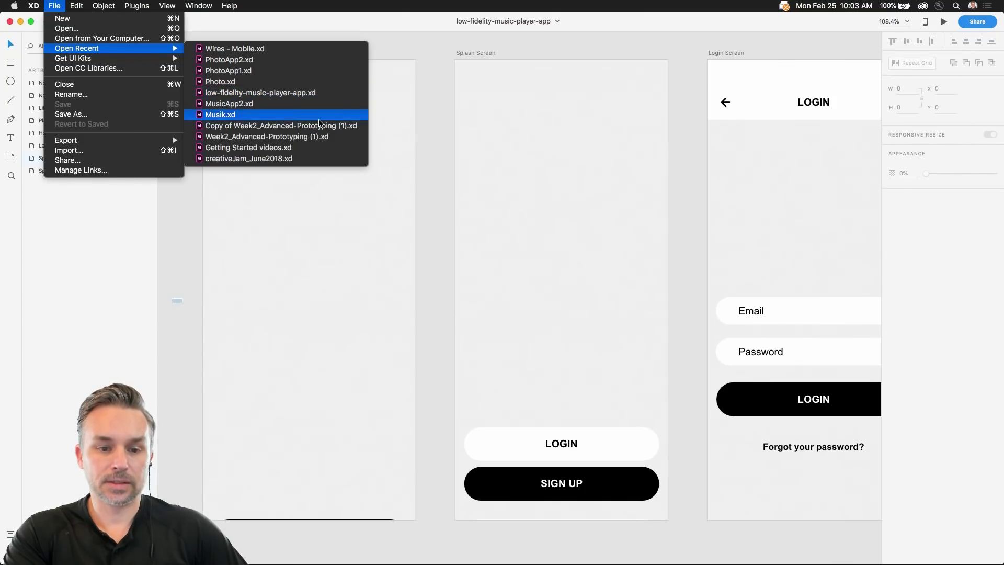
click(317, 128)
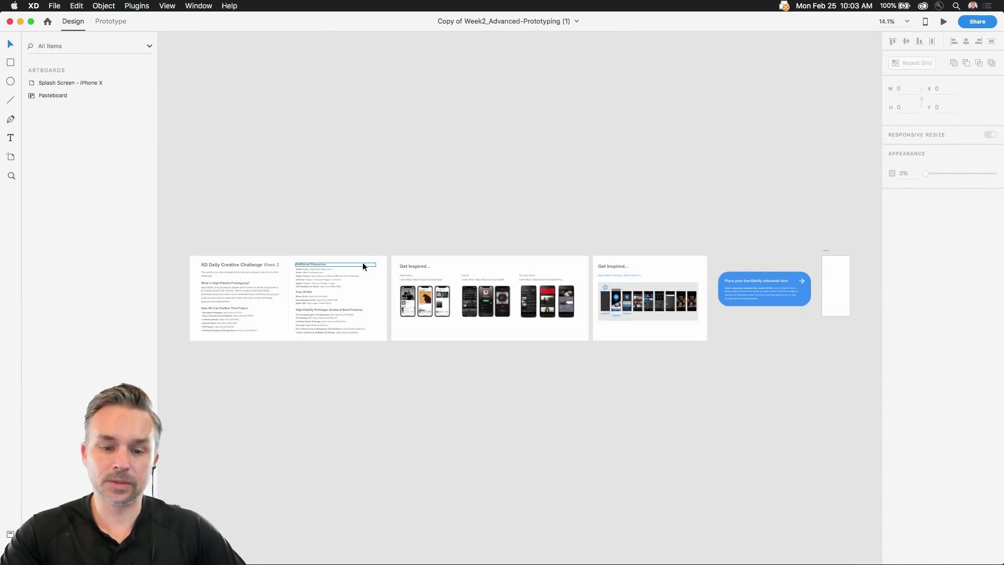
scroll(364, 265, up, 5)
drag(694, 211, 125, 173)
drag(613, 176, 251, 166)
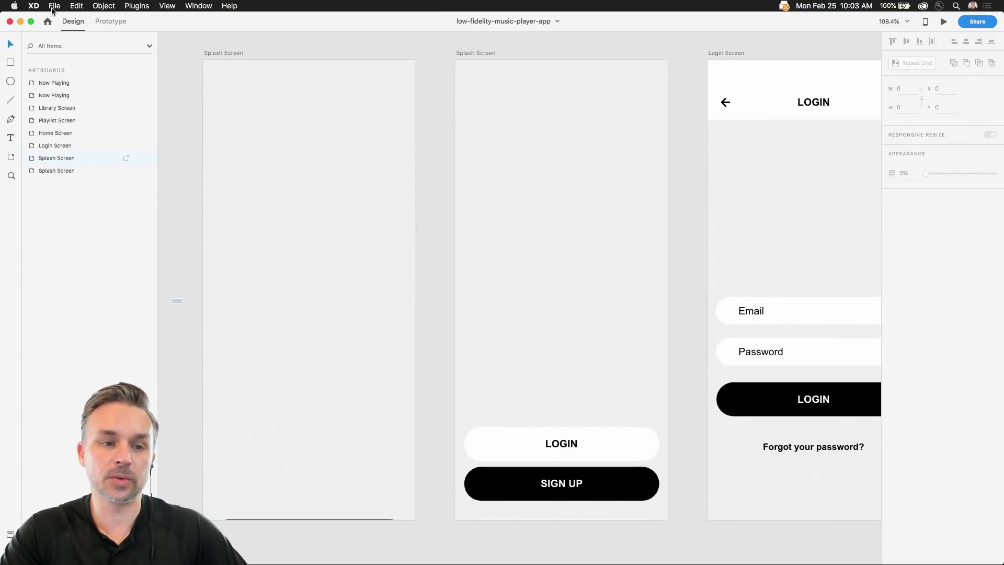
Open the recent file low-fidelity-music-player-app.xd and bring its Splash Screen and Login Screen artboards into close view
click(53, 8)
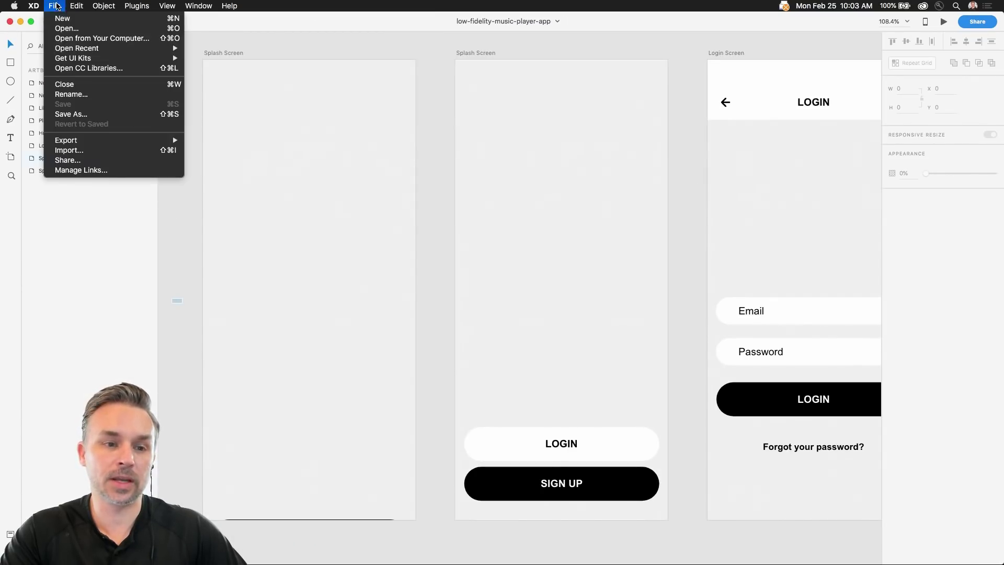
mouse_move(57, 47)
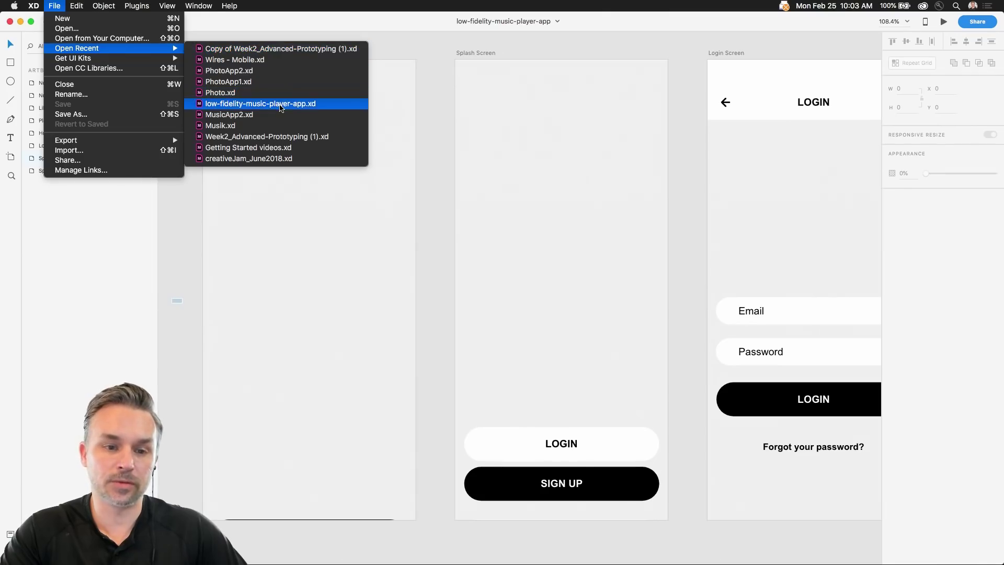
click(288, 103)
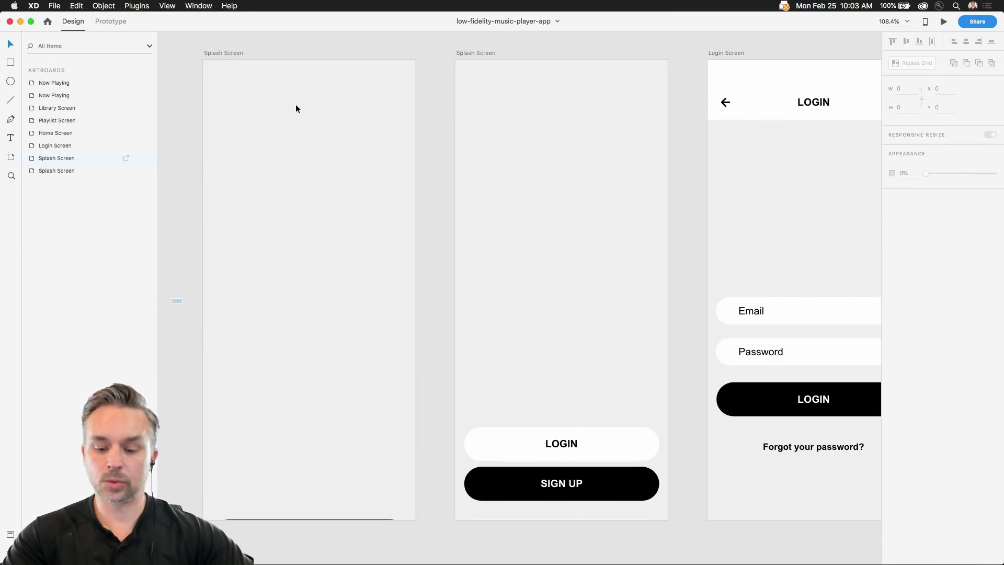
key(super+0)
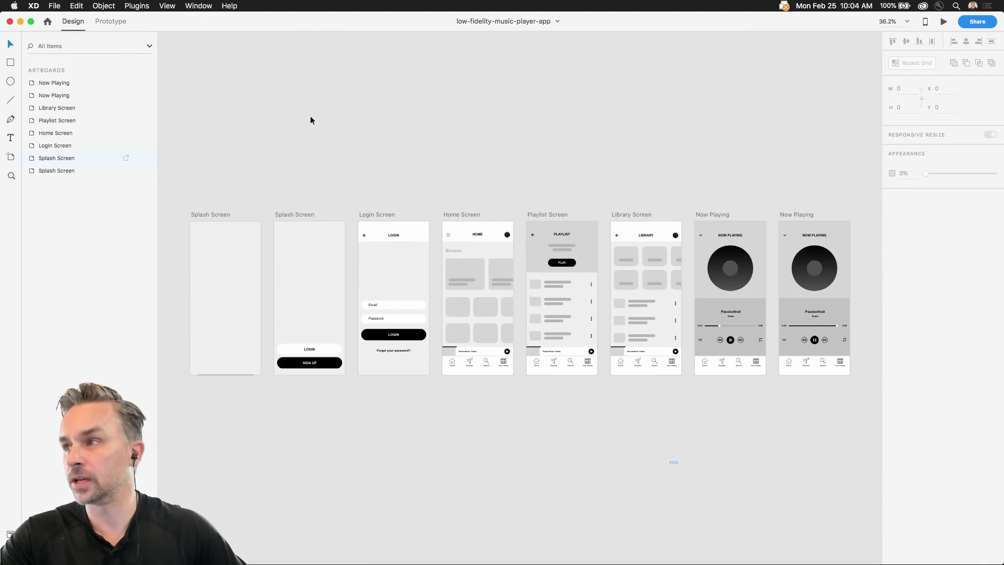
scroll(293, 203, up, 3)
drag(294, 204, 476, 135)
scroll(475, 139, up, 3)
scroll(296, 296, up, 2)
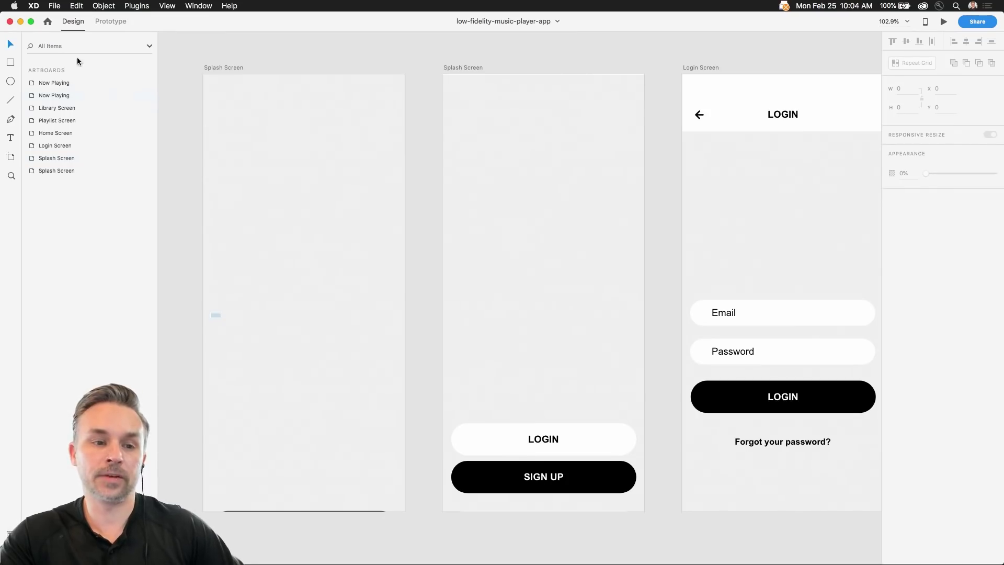
click(55, 5)
mouse_move(56, 60)
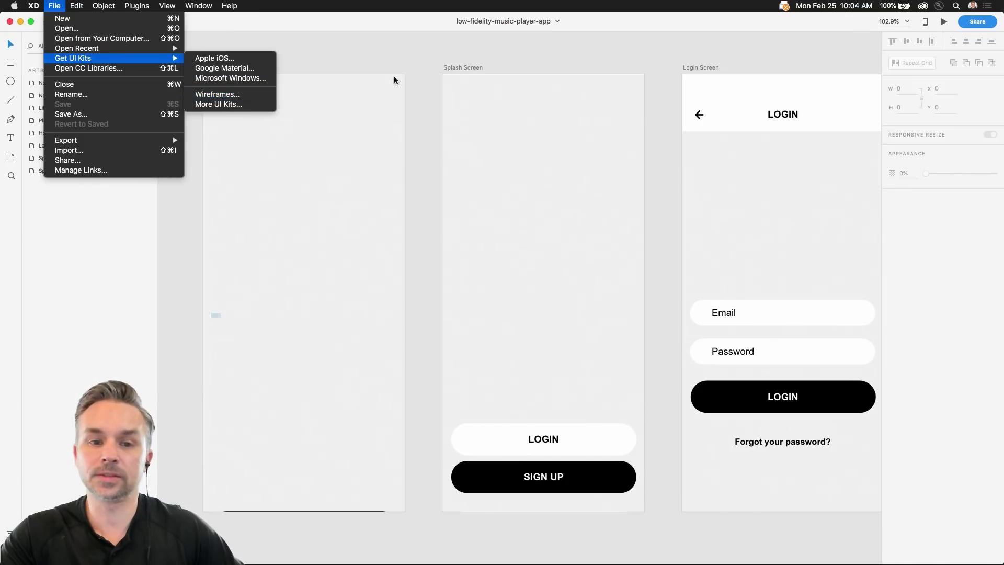
click(400, 62)
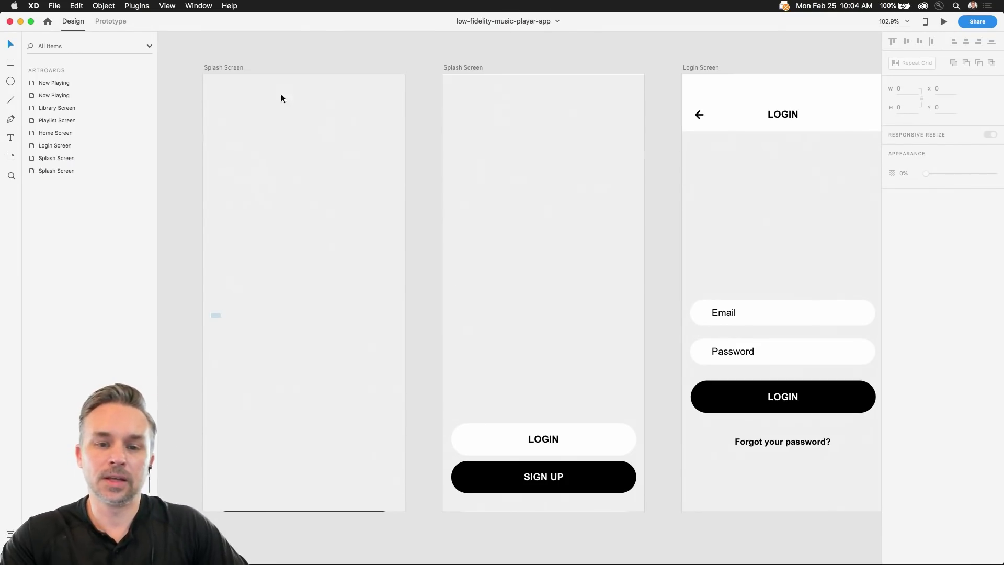
Fill the first Splash Screen artboard, the one without buttons, with the solid dark blue #313E5C
click(223, 68)
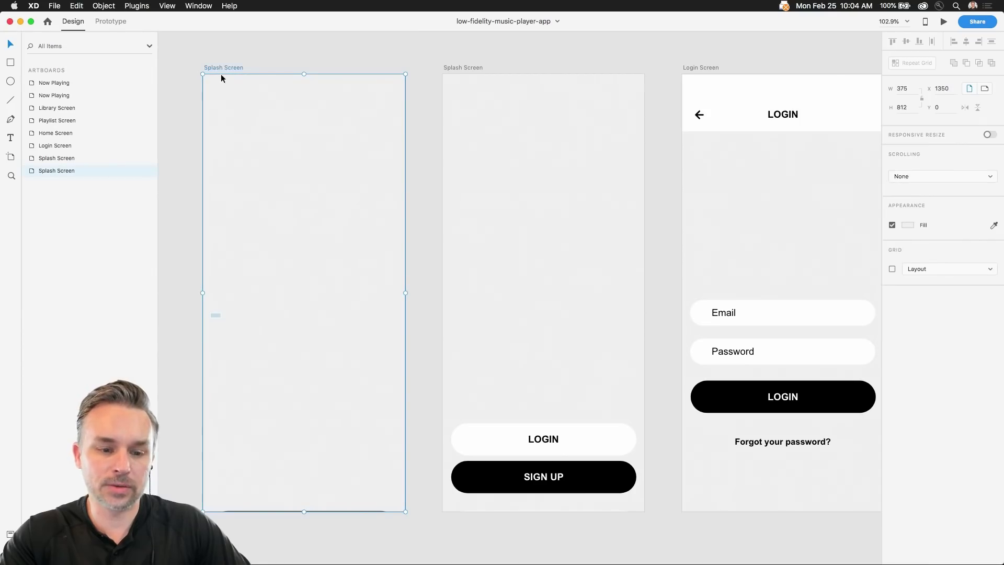
click(466, 69)
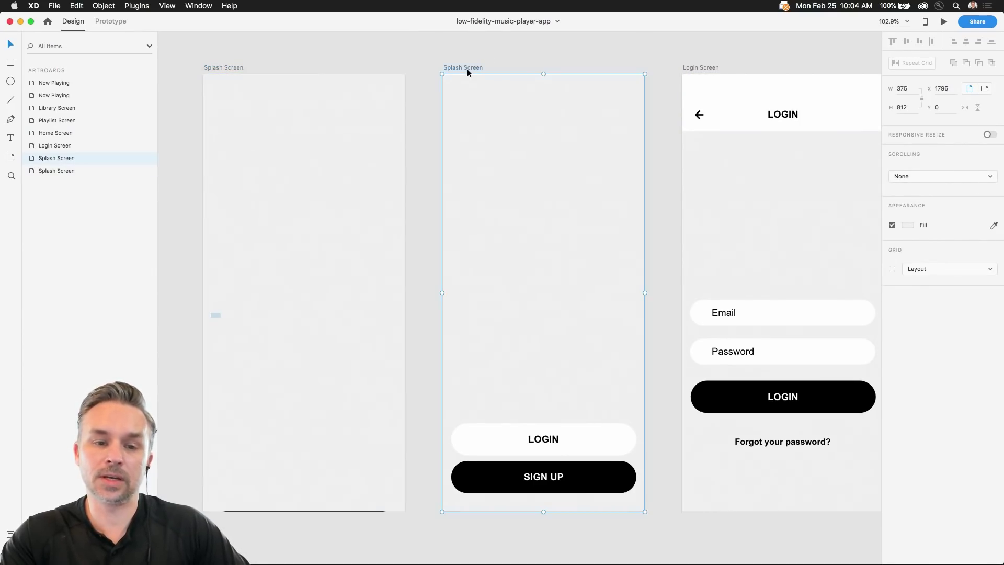
click(219, 67)
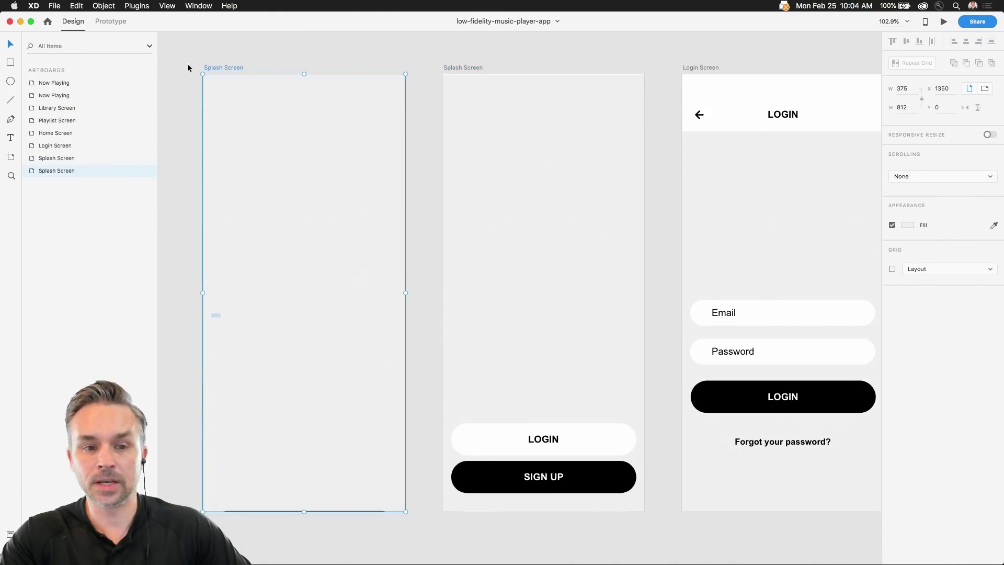
click(907, 225)
click(820, 209)
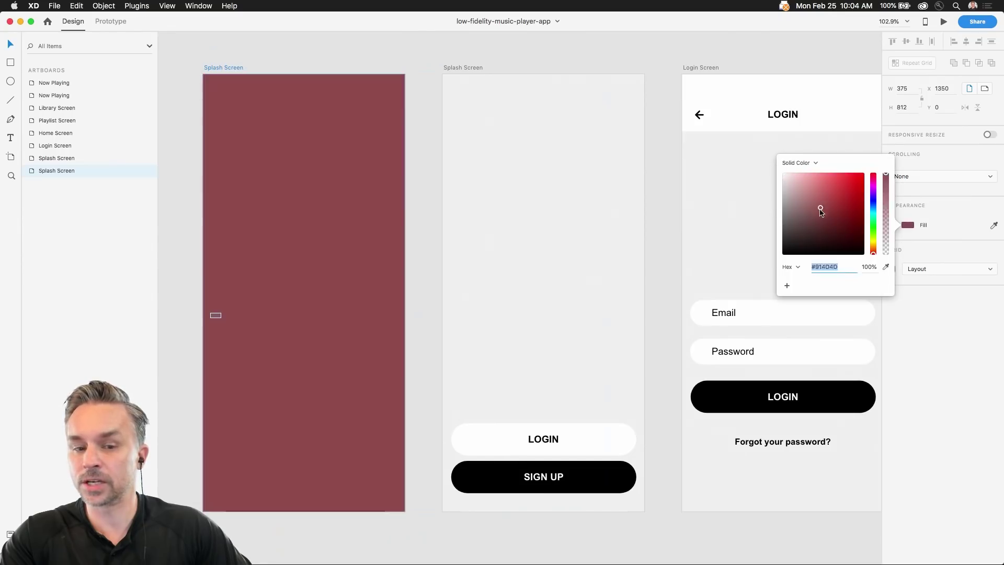
drag(820, 211, 873, 204)
click(822, 223)
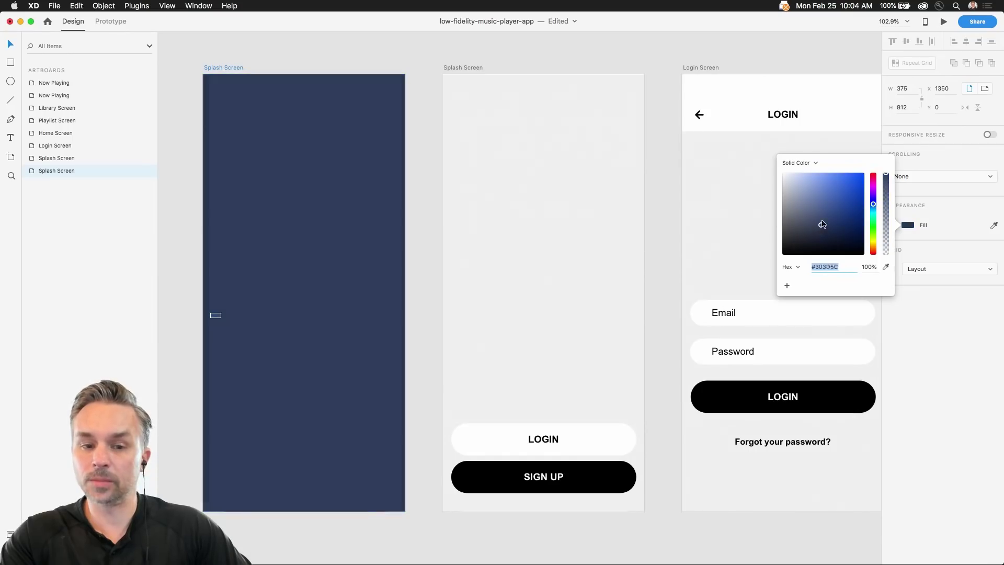
mouse_move(822, 224)
mouse_down()
mouse_move(826, 213)
mouse_move(820, 225)
mouse_up()
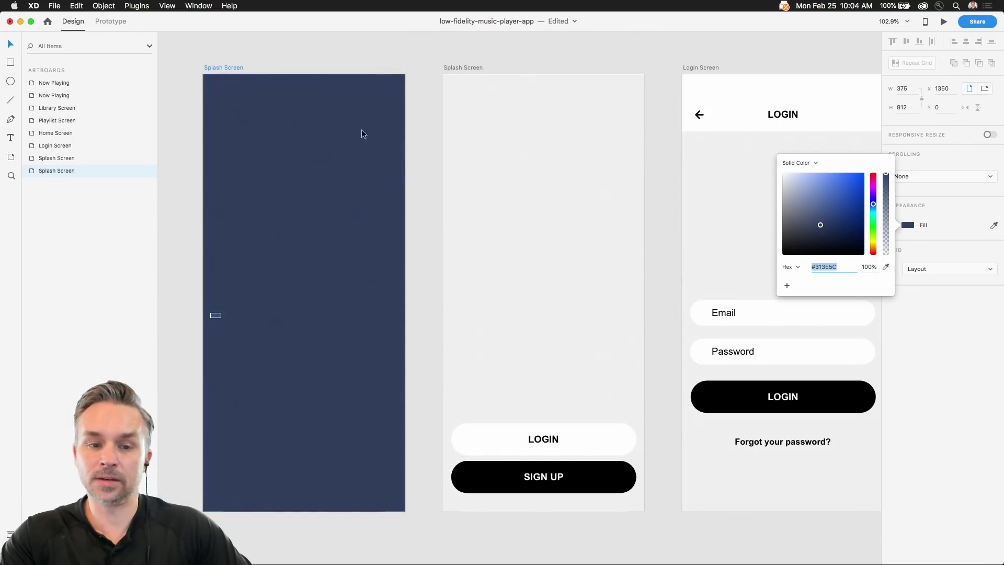
Fill the Splash Screen artboard containing the LOGIN and SIGN UP buttons with the solid dark red #773F3F
click(468, 68)
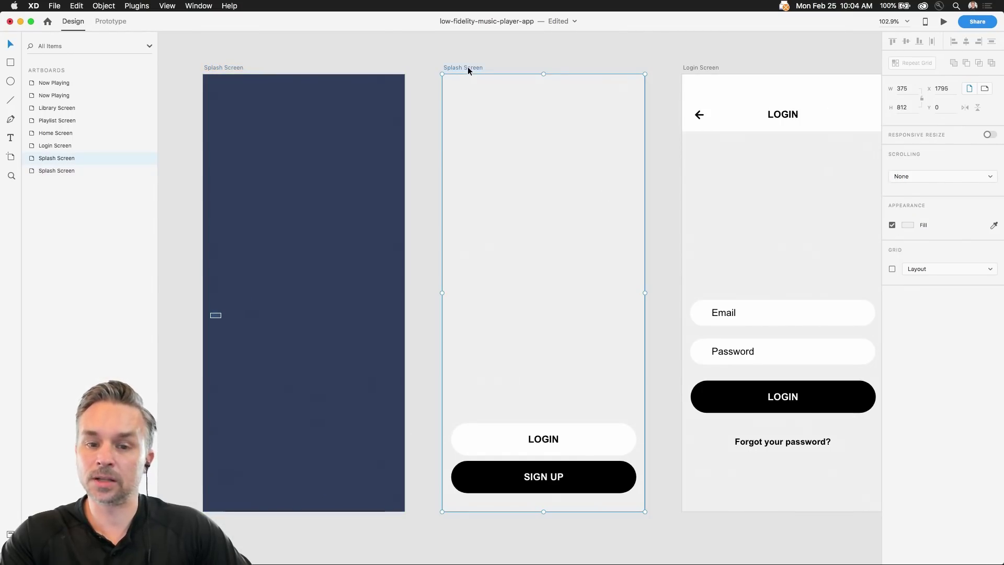
click(908, 225)
click(794, 237)
mouse_move(792, 243)
mouse_down()
mouse_move(784, 256)
mouse_move(807, 224)
mouse_move(782, 240)
mouse_move(782, 264)
mouse_move(833, 216)
mouse_move(829, 225)
mouse_move(802, 217)
mouse_move(821, 216)
mouse_up()
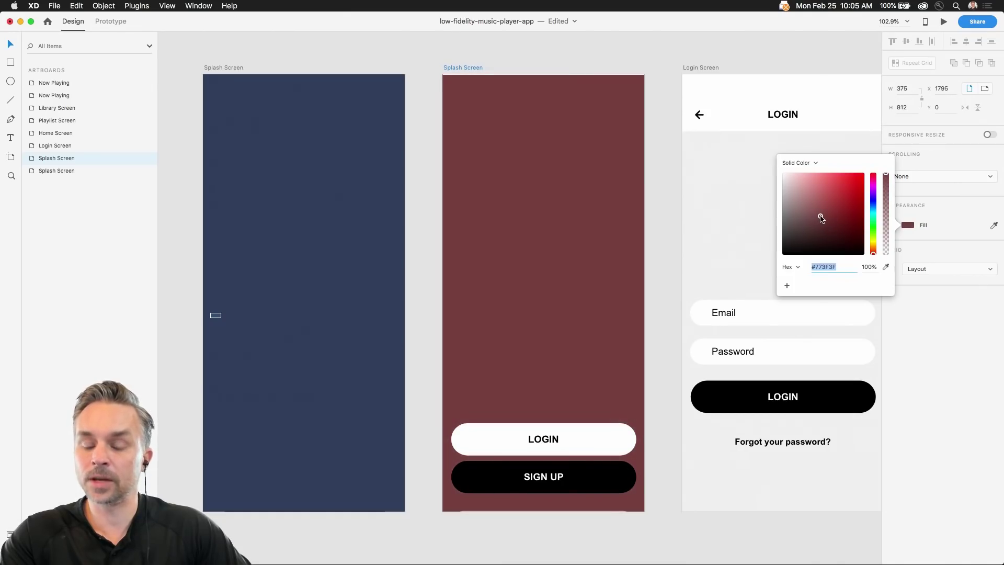
click(454, 61)
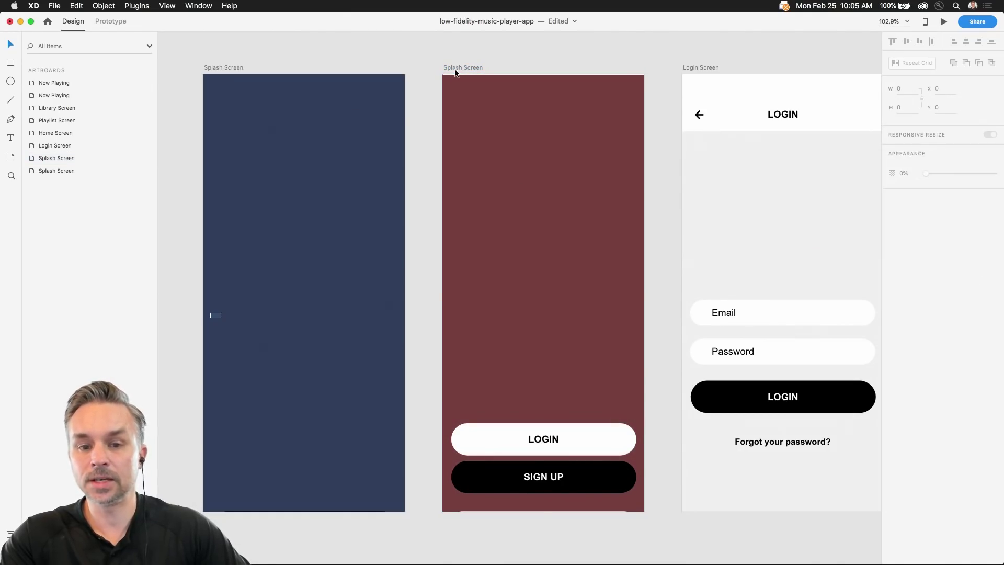
Show the document's saved assets and clear the artboard selection
click(456, 68)
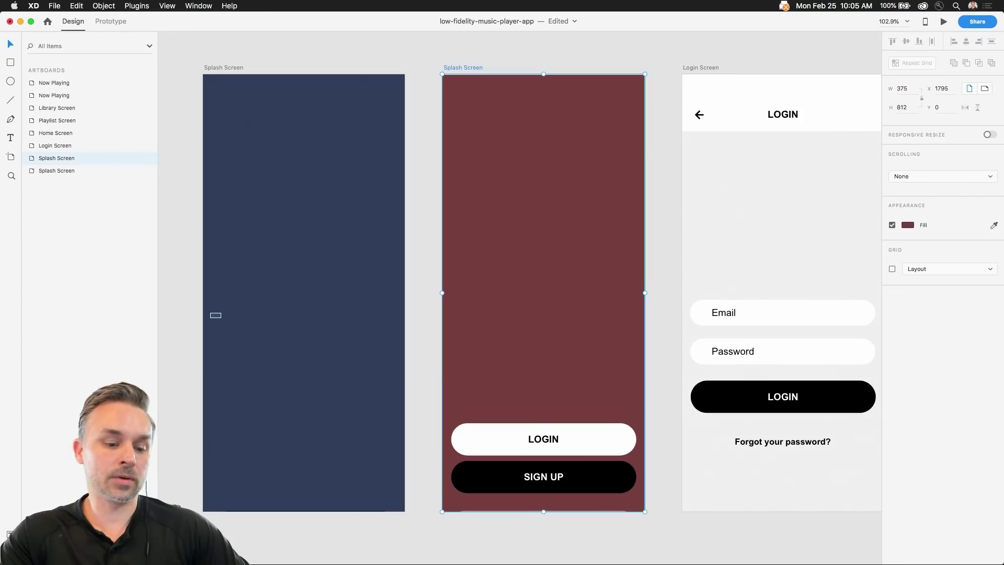
key(super+shift+y)
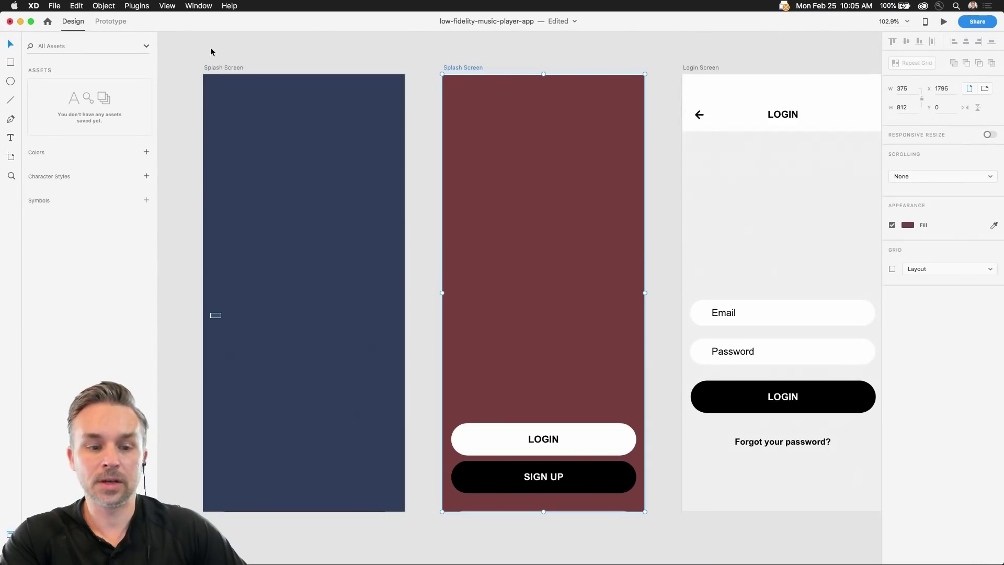
click(211, 48)
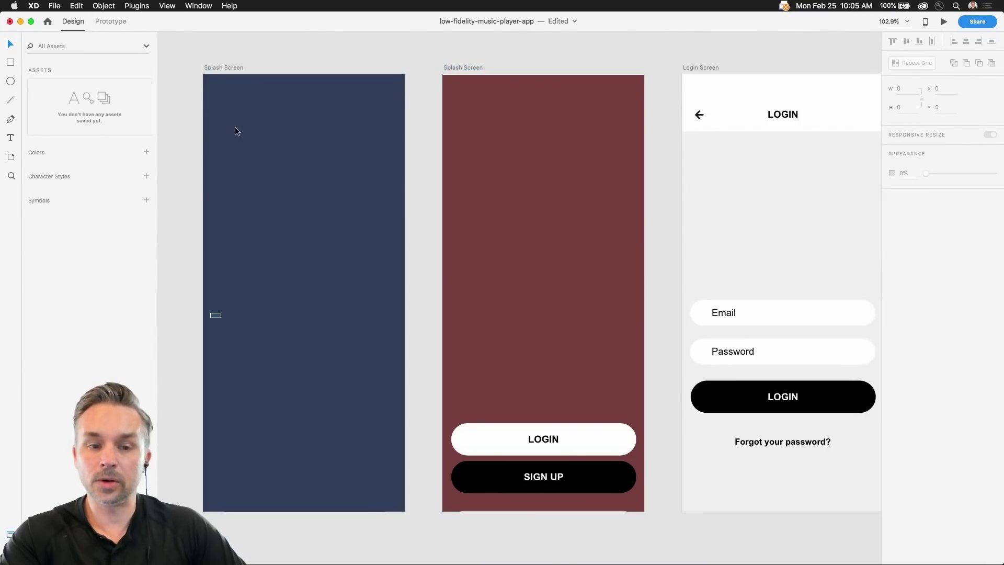
key(space)
drag(273, 310, 343, 331)
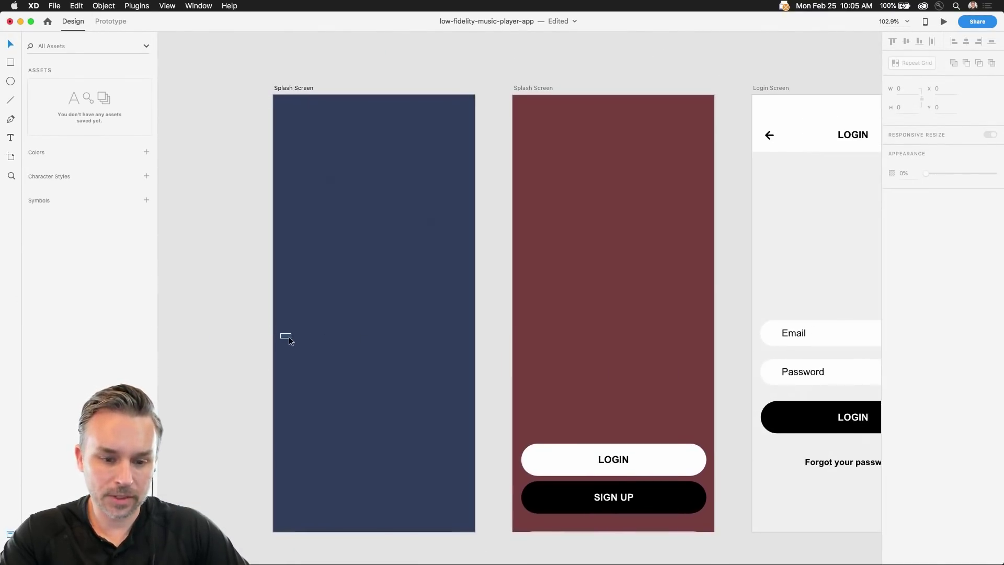
scroll(307, 341, up, 3)
scroll(307, 340, down, 3)
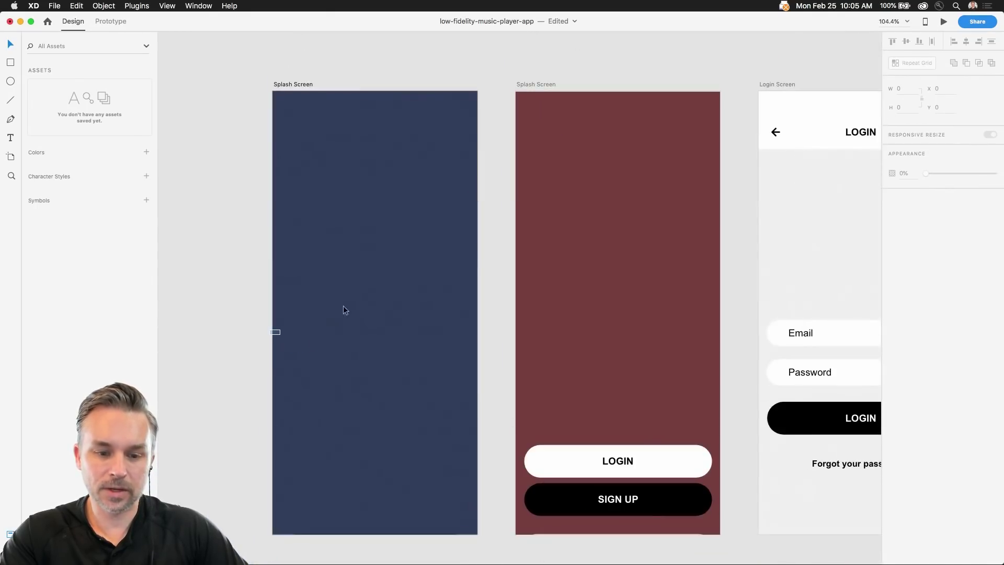
scroll(355, 316, up, 3)
scroll(356, 317, down, 3)
key(space)
drag(357, 316, 298, 253)
Switch to Illustrator and bring the headphones M logo in LOGO.ai into close view
mouse_move(497, 563)
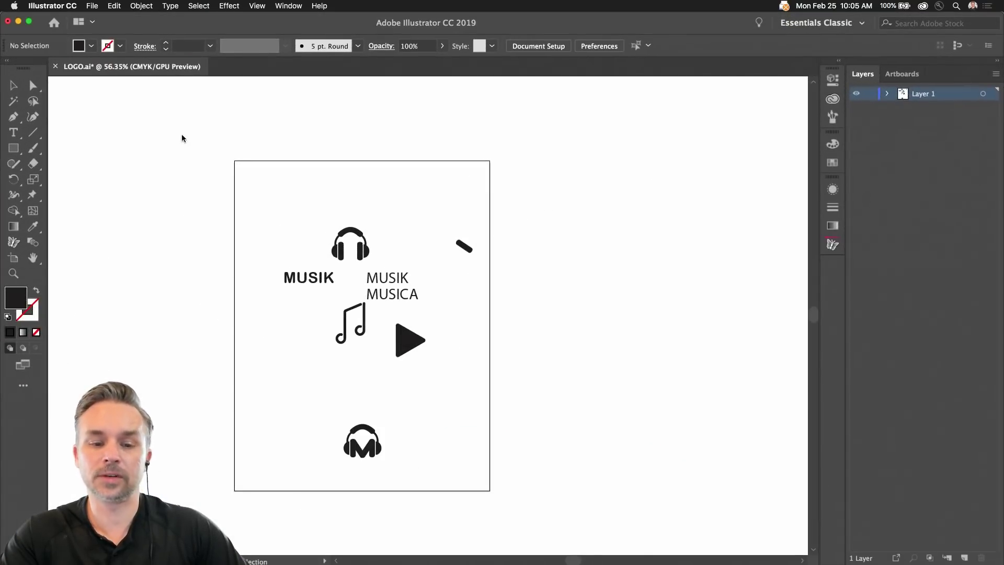
scroll(231, 265, up, 1)
drag(300, 355, 337, 296)
scroll(312, 301, up, 5)
scroll(338, 272, down, 3)
scroll(342, 253, up, 3)
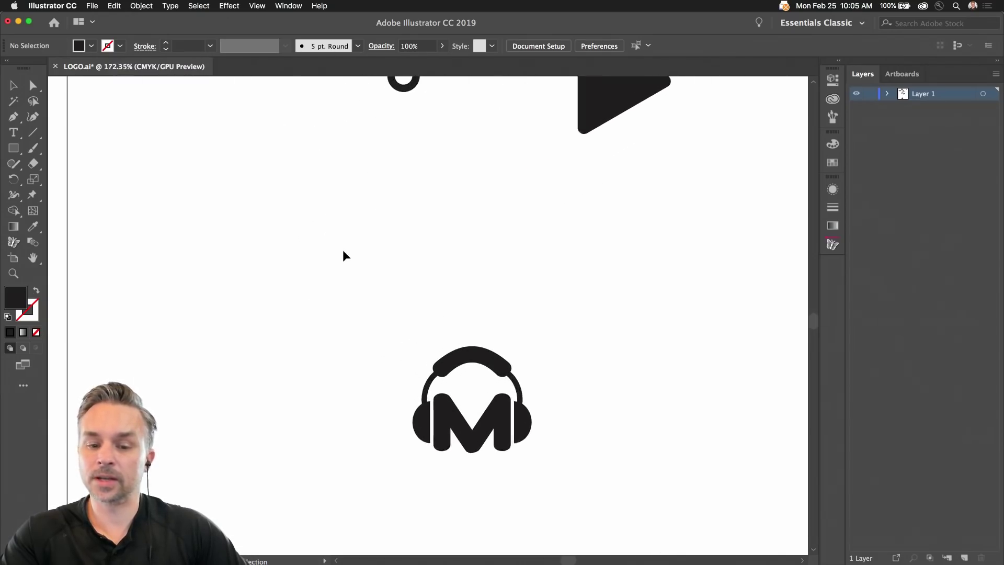
drag(363, 153, 282, 411)
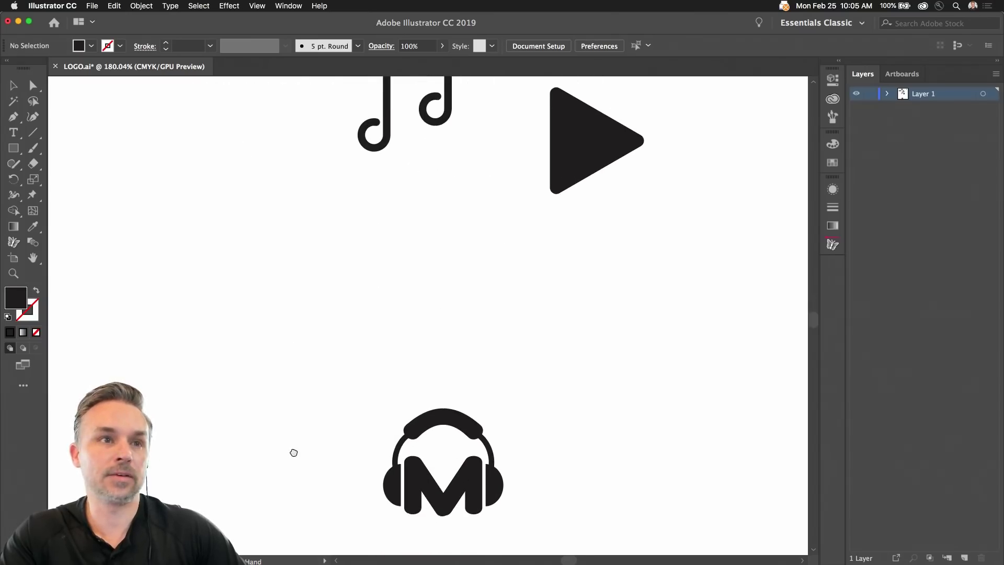
drag(291, 450, 278, 401)
Move the complete headphones M logo up and to the left on the artboard and deselect it
drag(358, 307, 468, 467)
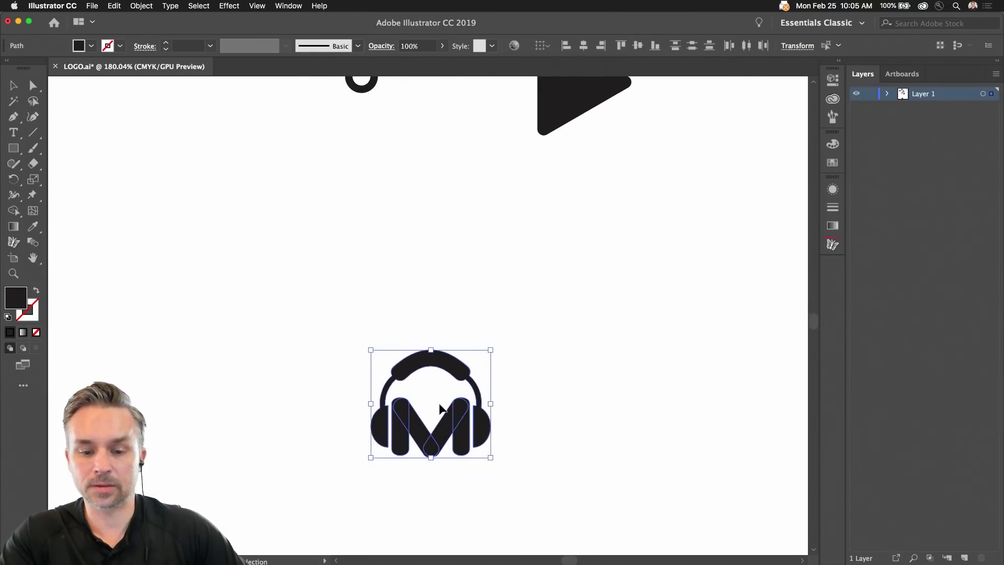
drag(404, 424, 345, 325)
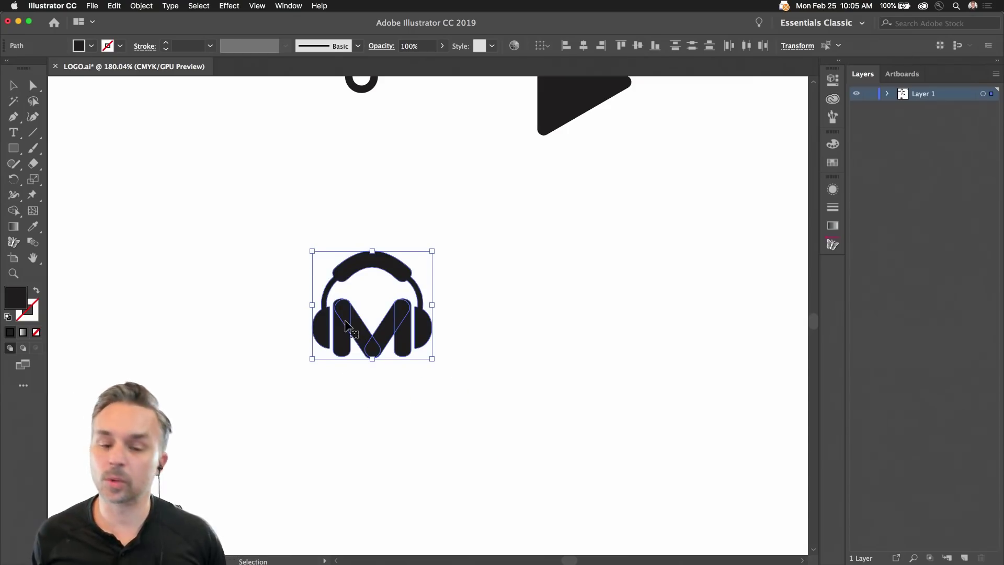
click(262, 294)
Compare the lettering of the bold MUSIK wordmark with the M built into the headphones logo
drag(305, 204, 388, 504)
drag(299, 180, 330, 216)
key(space)
drag(328, 341, 293, 363)
drag(343, 214, 325, 193)
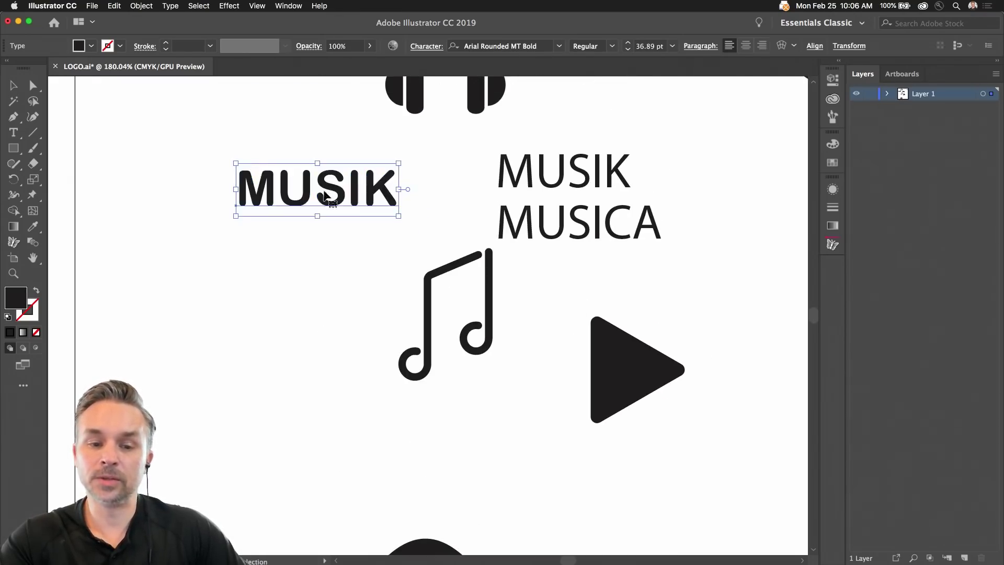
scroll(332, 324, down, 5)
drag(330, 337, 315, 139)
scroll(354, 155, up, 5)
drag(308, 380, 293, 225)
scroll(270, 175, down, 1)
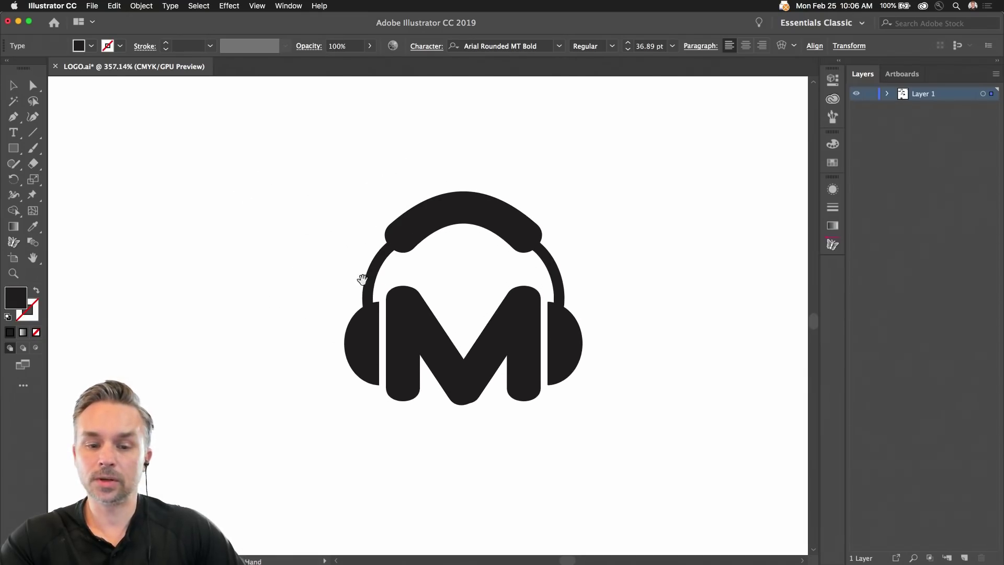
scroll(315, 258, down, 6)
scroll(245, 170, up, 5)
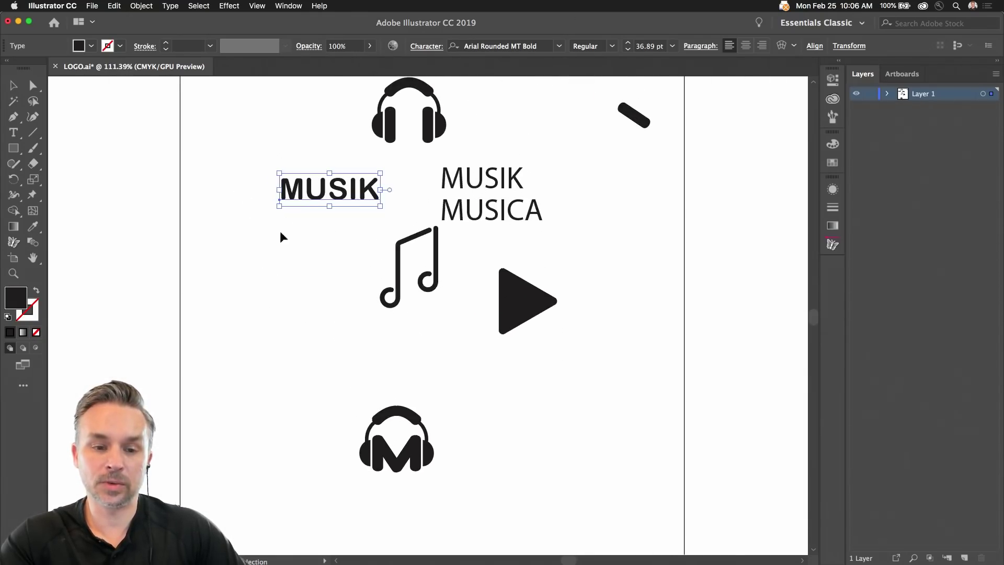
Inspect the bold MUSIK wordmark's letters and its character properties with the side panels expanded
drag(304, 188, 412, 194)
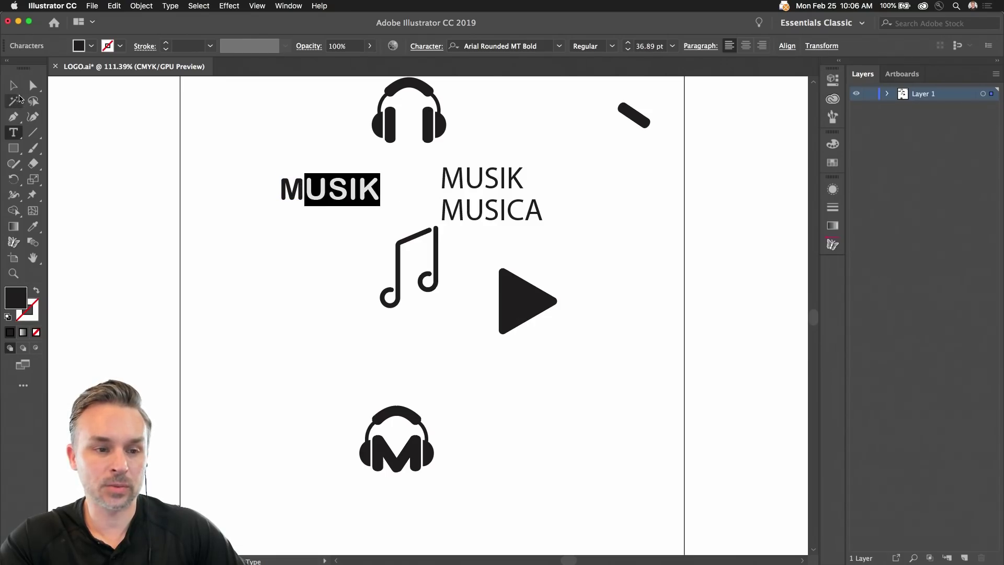
key(Escape)
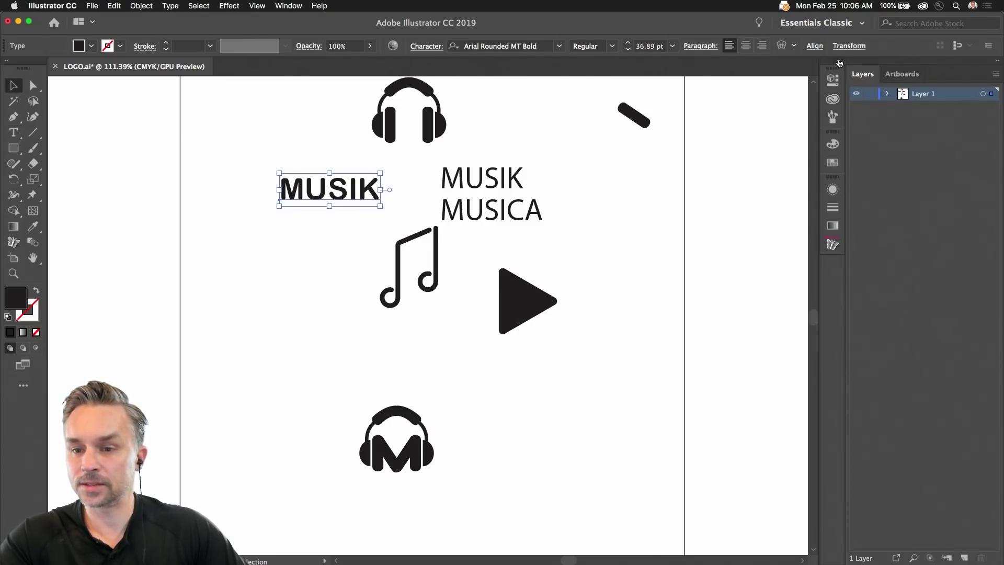
click(838, 61)
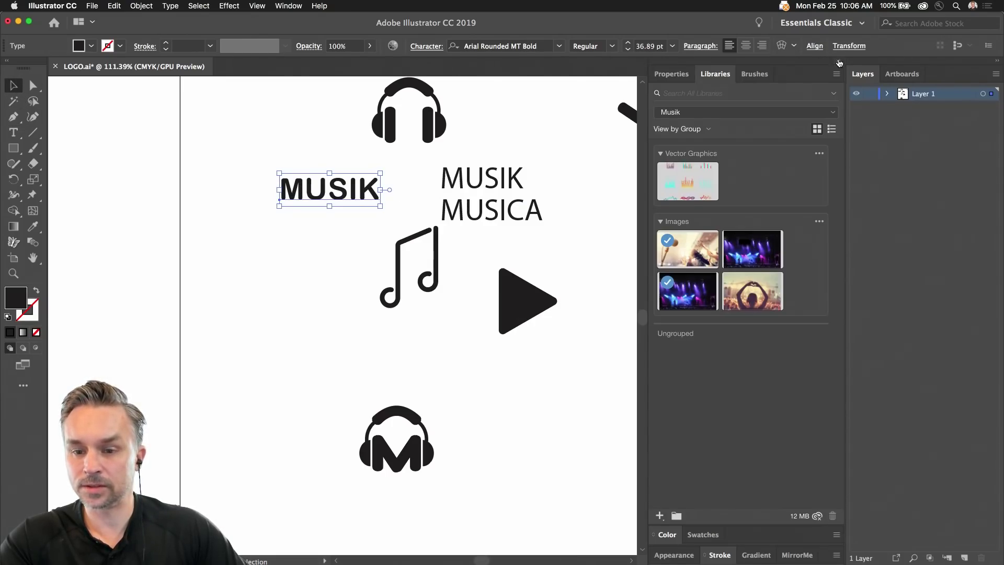
click(667, 76)
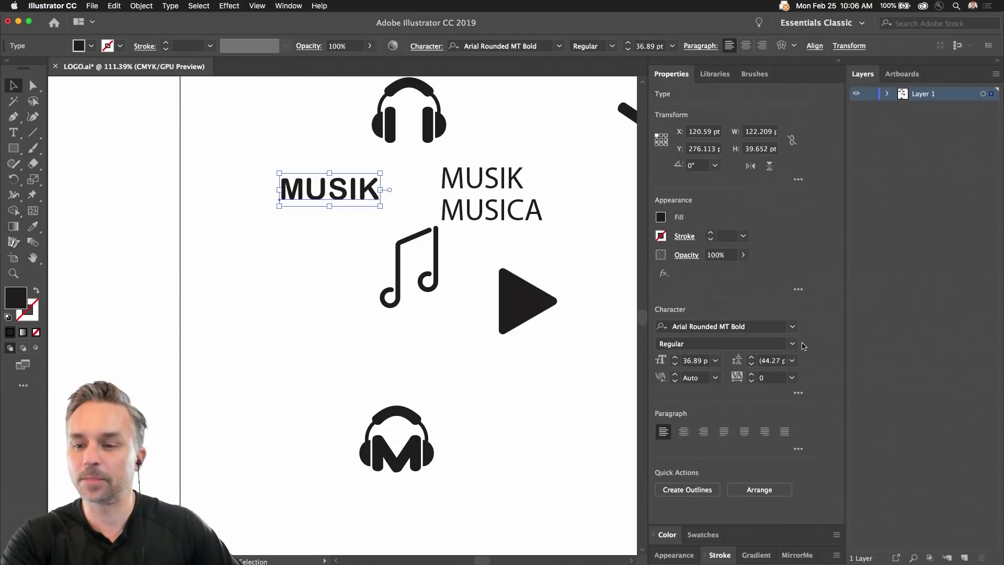
click(530, 425)
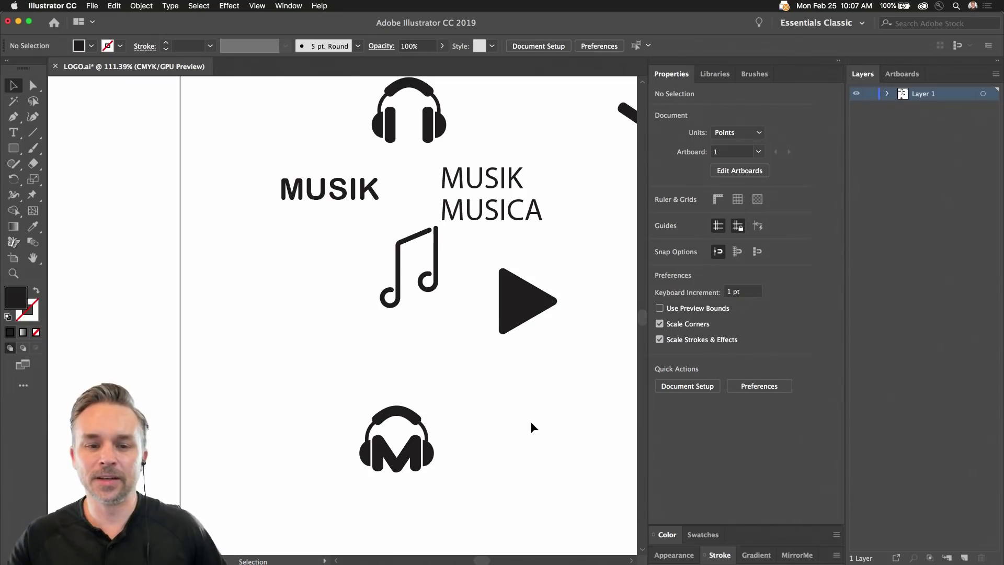
Move the bold MUSIK wordmark down beside the headphones M logo
scroll(244, 202, down, 3)
drag(302, 121, 234, 380)
scroll(303, 309, up, 5)
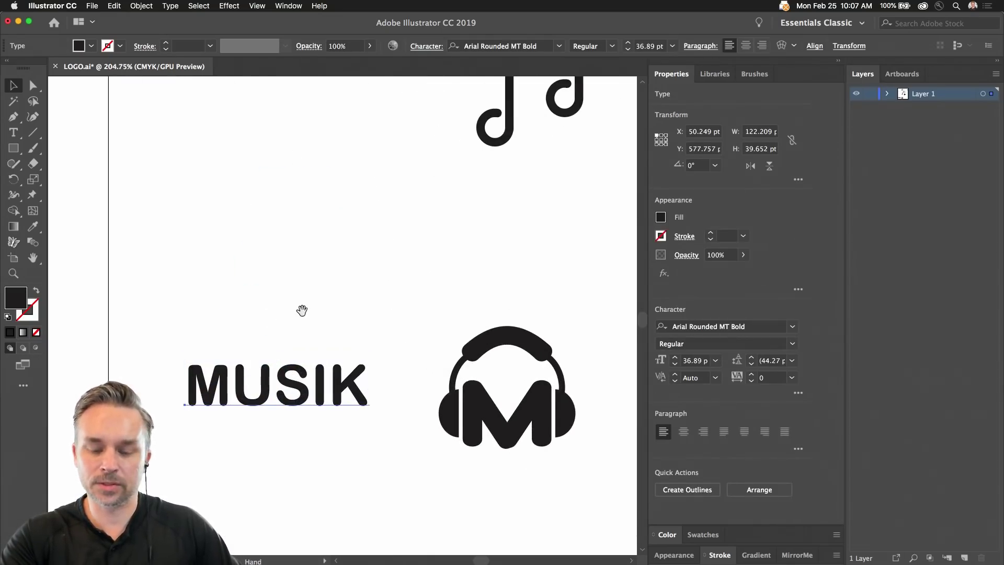
scroll(264, 173, up, 2)
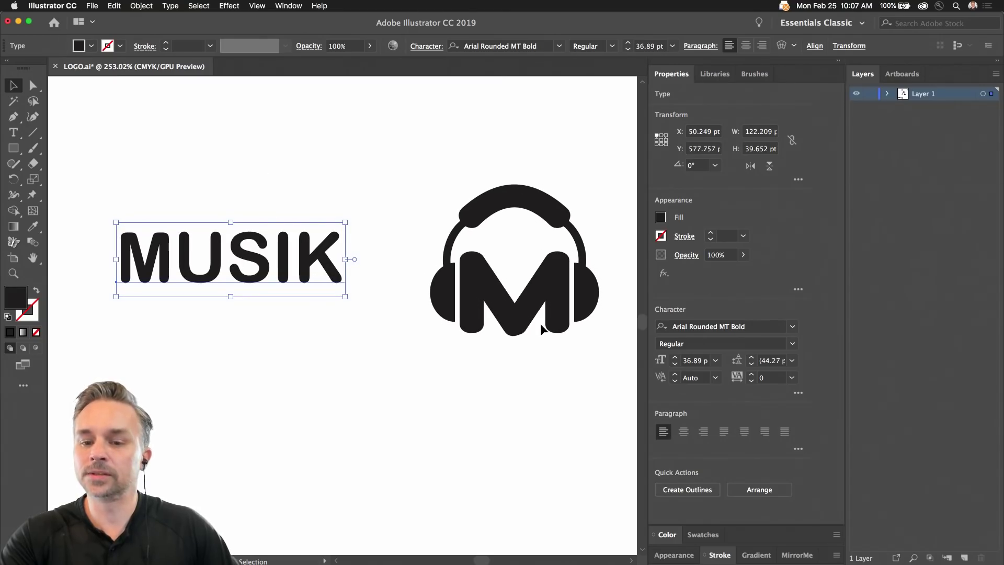
Select all shapes of the headphones M logo and copy them
click(488, 292)
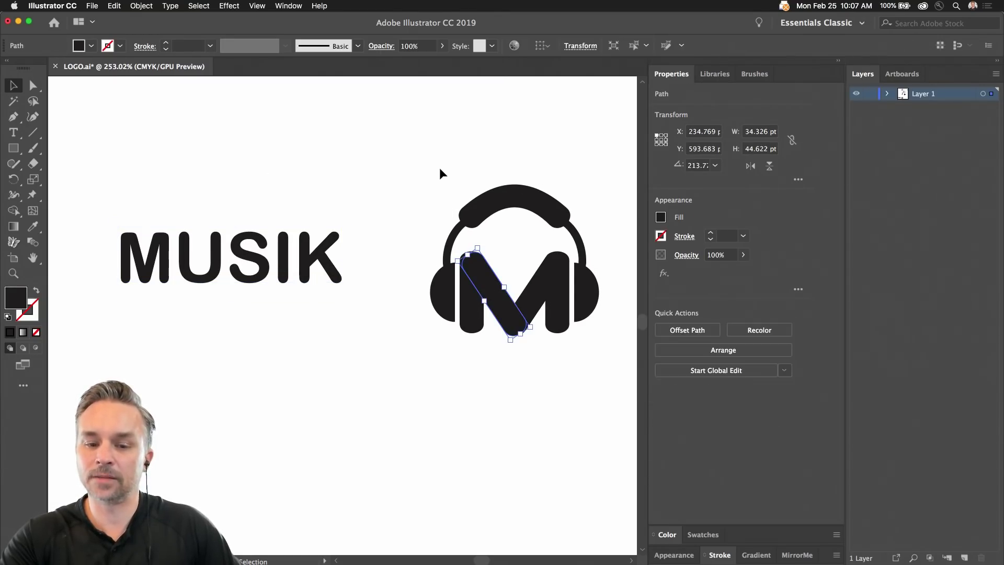
click(439, 170)
scroll(541, 360, right, 6)
click(196, 243)
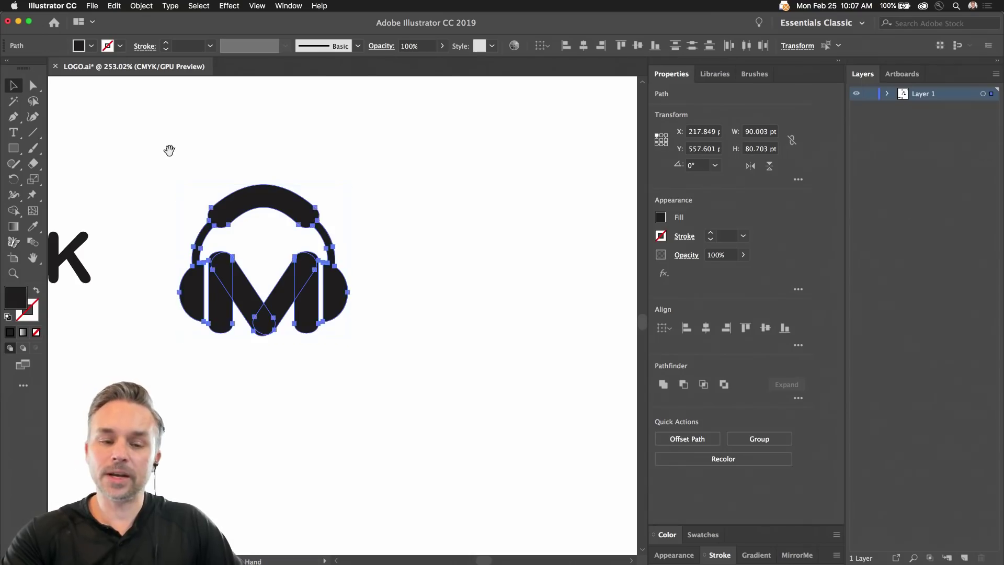
drag(168, 150, 327, 218)
key(a)
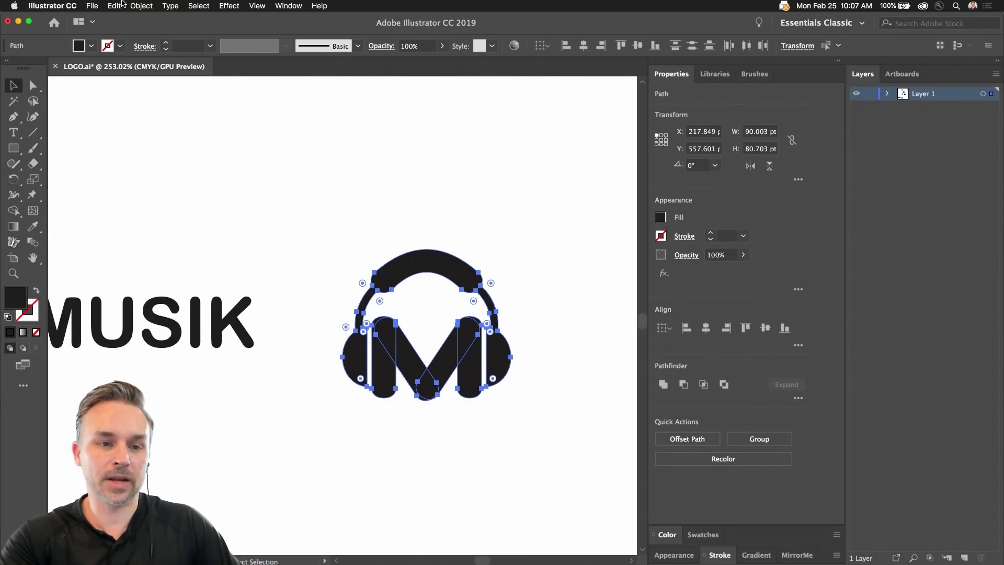
click(114, 5)
click(121, 54)
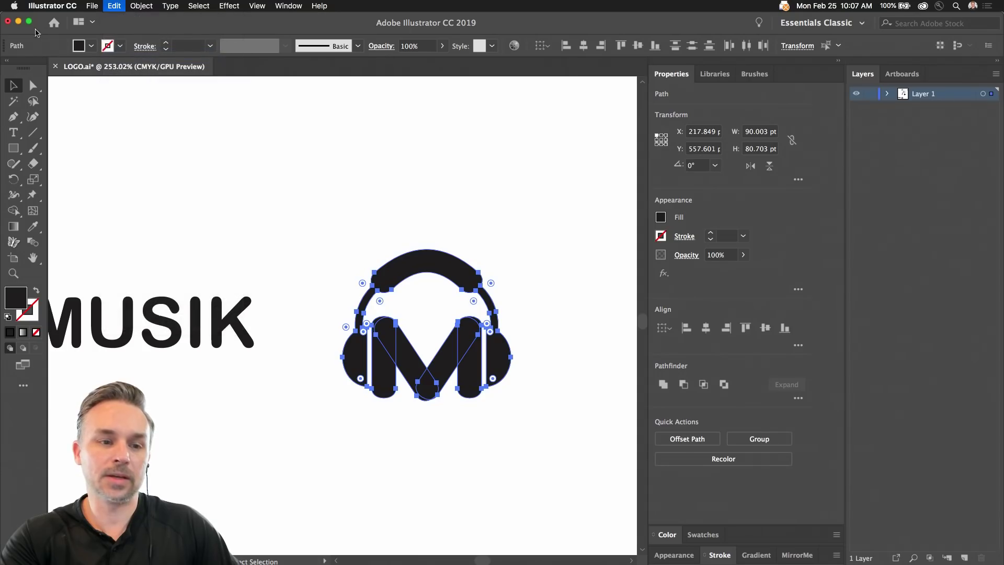
Switch to XD, paste the headphones logo onto the dark blue Splash Screen and place it at about X 142, Y 308
click(19, 22)
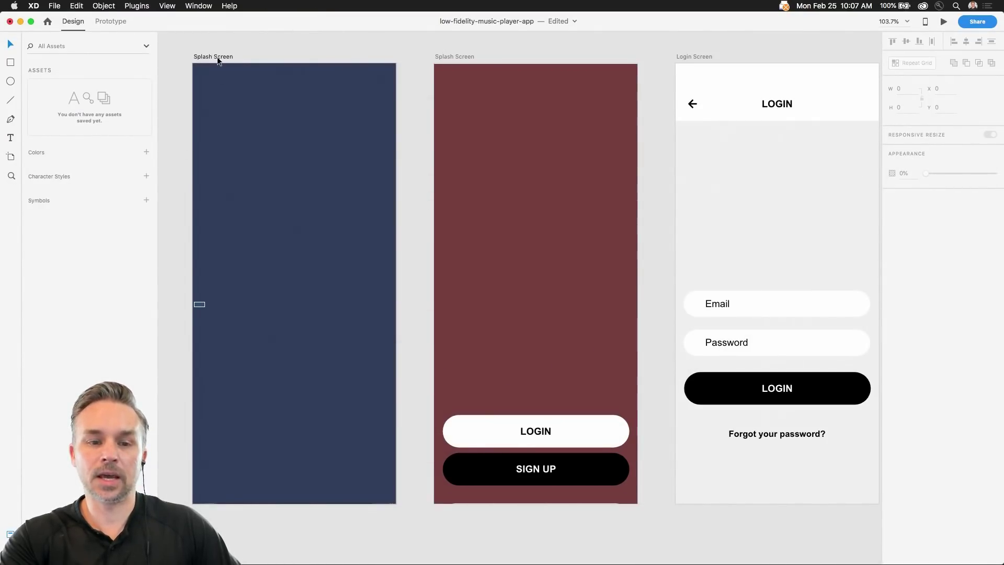
click(443, 57)
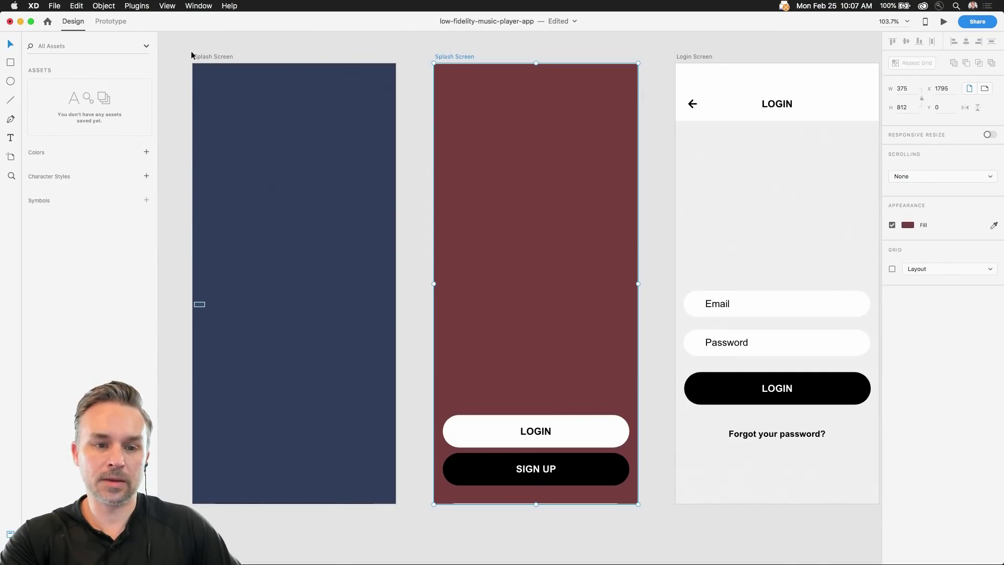
click(215, 57)
key(super+v)
drag(244, 217, 354, 248)
scroll(354, 250, up, 5)
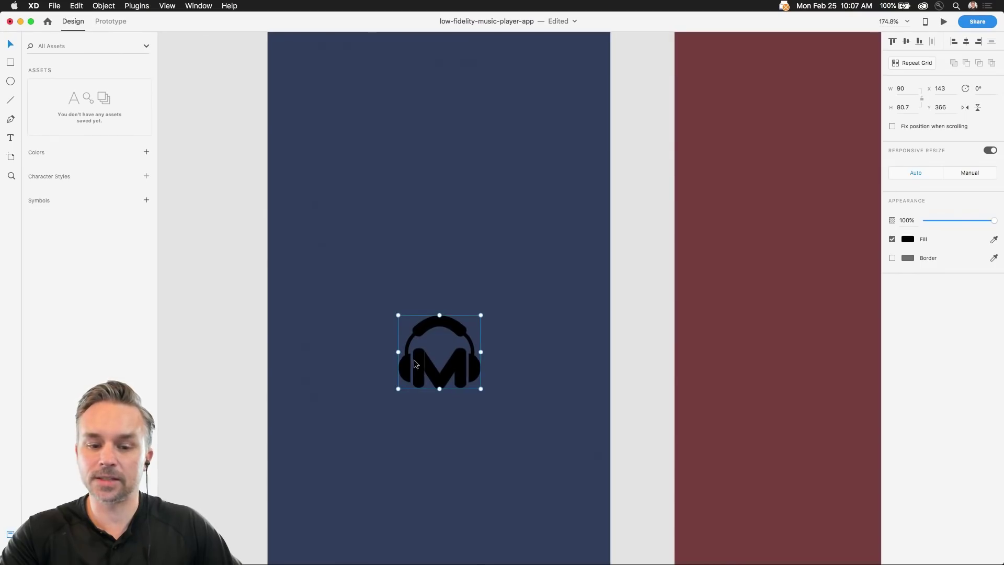
drag(415, 356, 413, 309)
scroll(425, 322, right, 1)
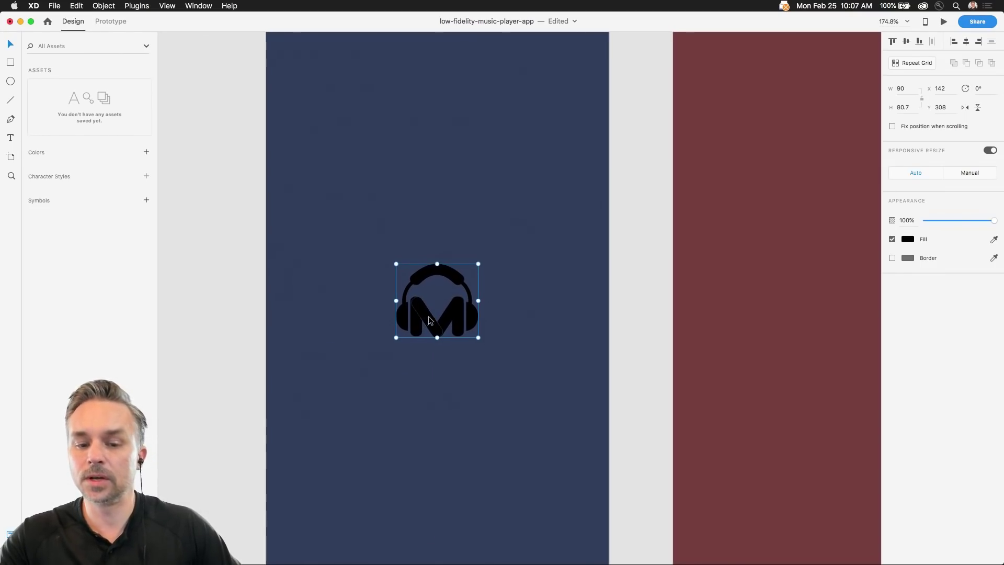
Change the headphones logo's fill to white
scroll(427, 318, up, 6)
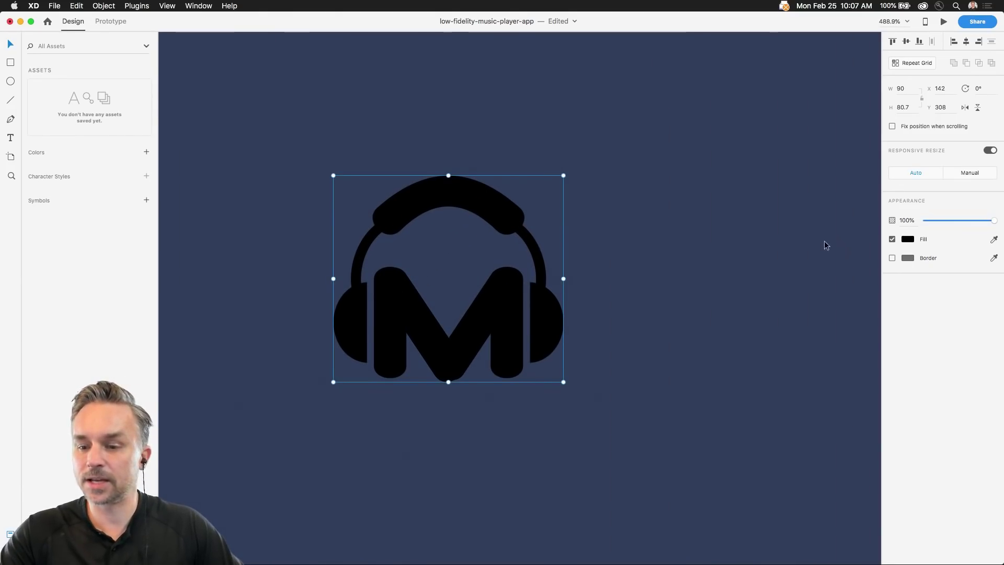
click(907, 239)
drag(829, 237, 485, 215)
click(400, 198)
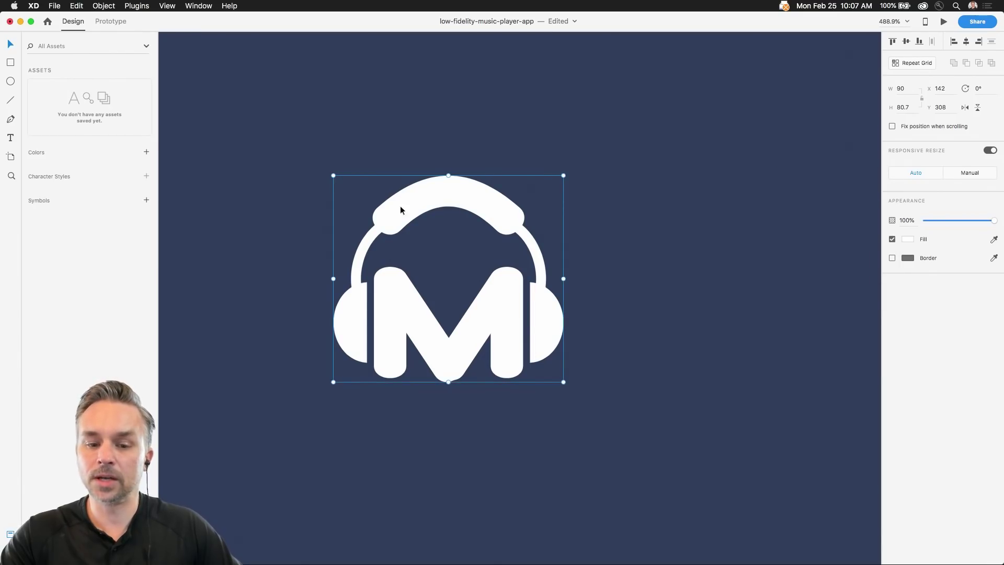
Try moving one diagonal stroke of the M inside the logo, and undo the move
double_click(428, 345)
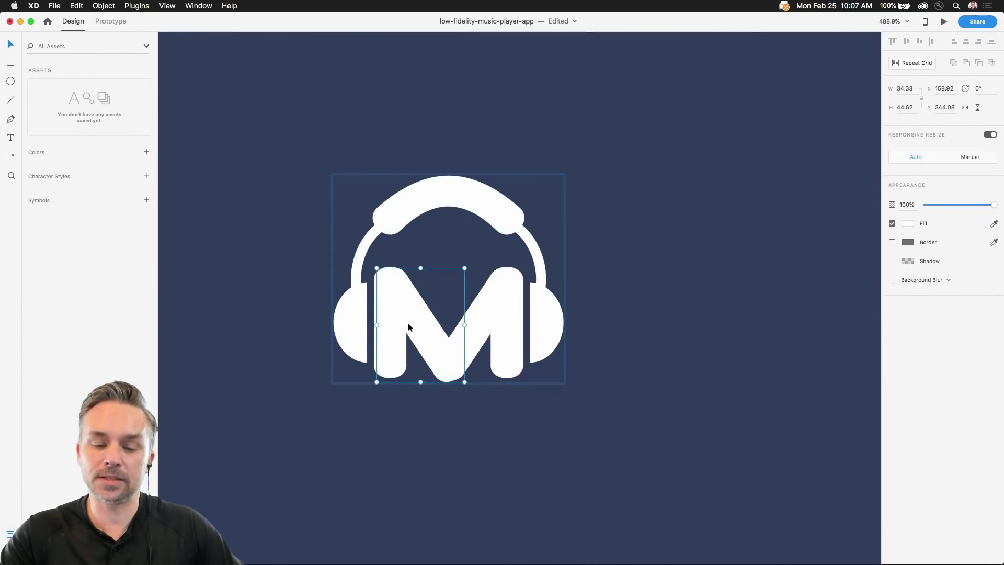
drag(428, 345, 435, 272)
key(super+z)
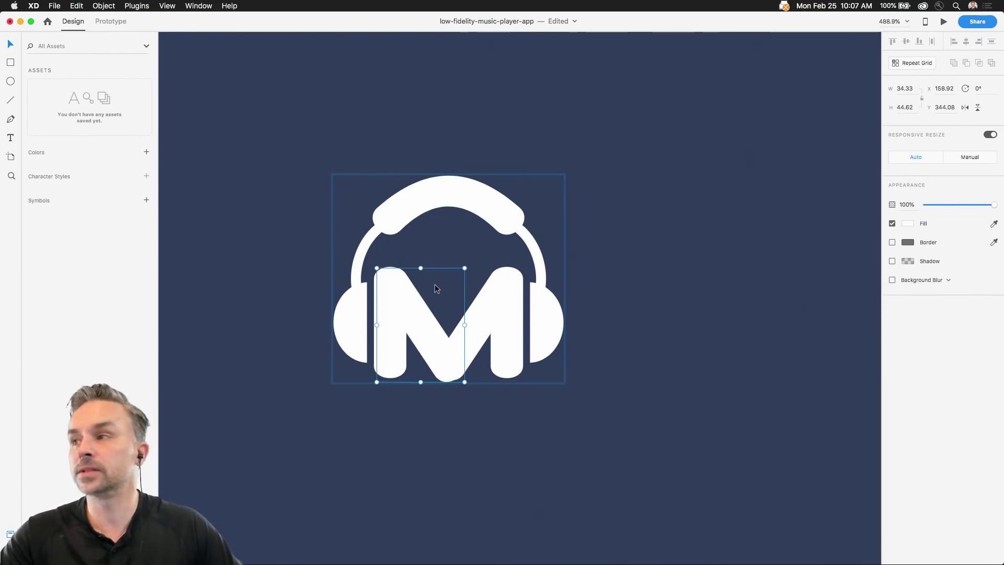
Reselect the whole white headphones logo and bring the Splash Screen artboards back into view
click(265, 139)
drag(265, 138, 582, 421)
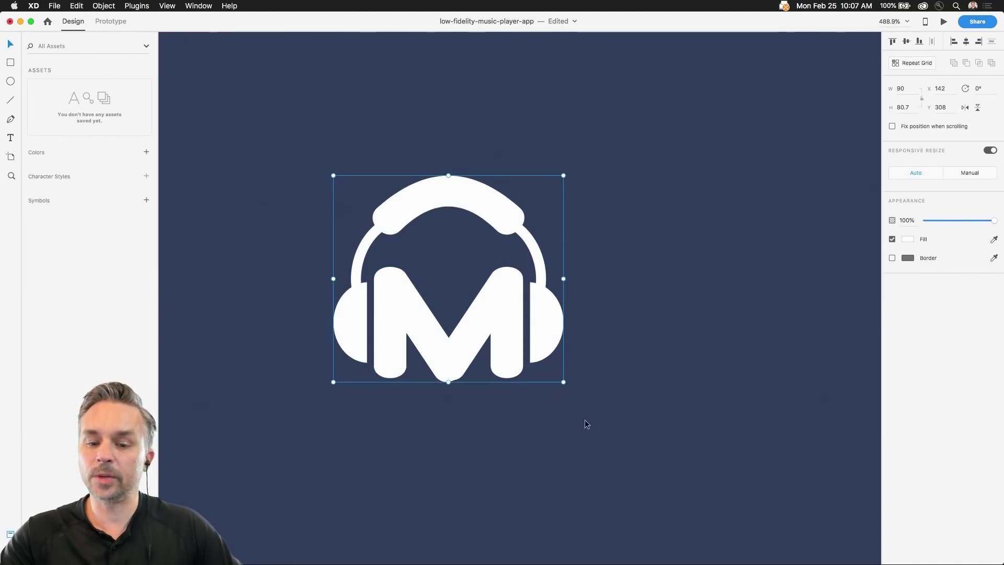
mouse_move(862, 562)
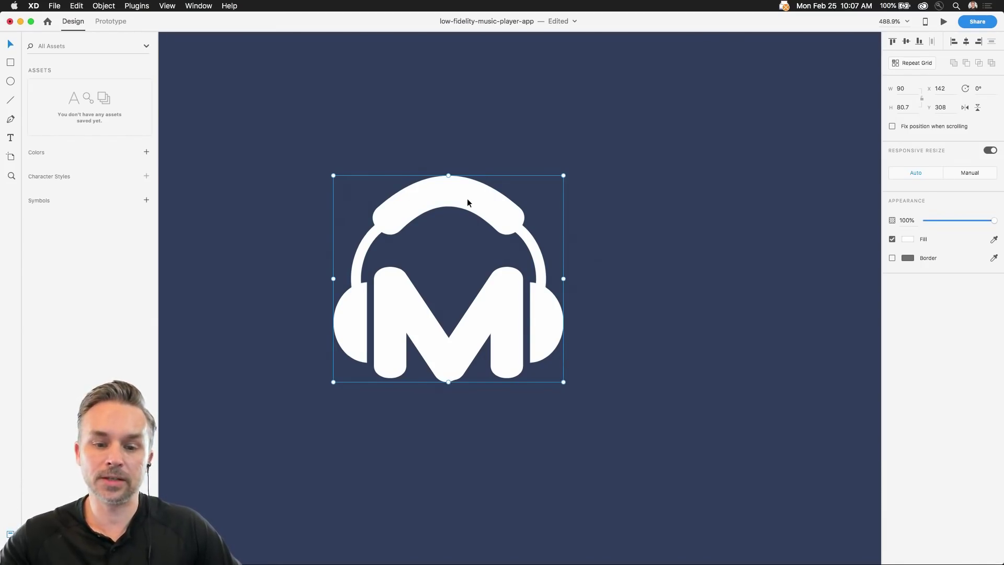
scroll(466, 199, down, 10)
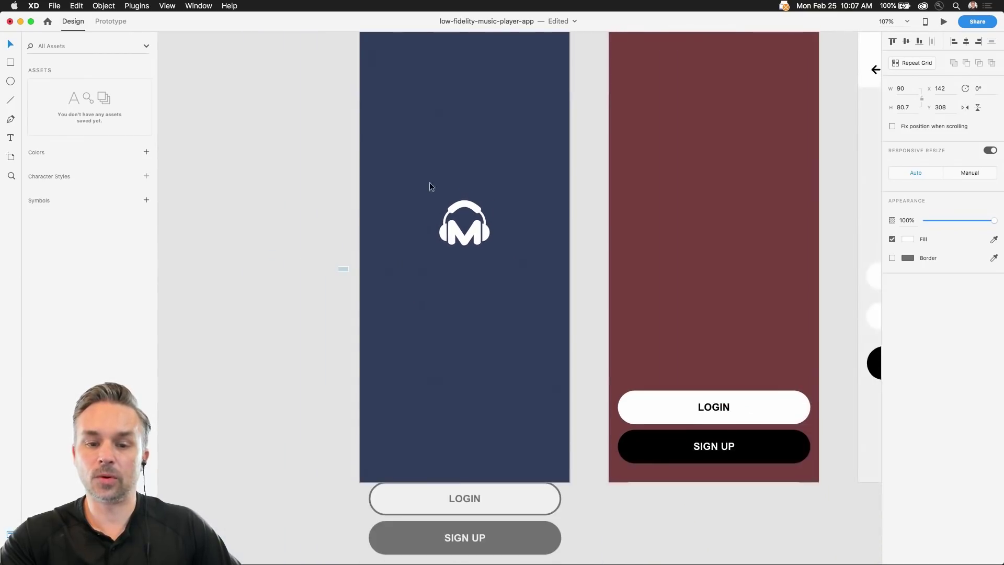
Move the white headphones logo up to X 142, Y 256 on the dark blue Splash Screen and select that artboard
drag(429, 183, 378, 273)
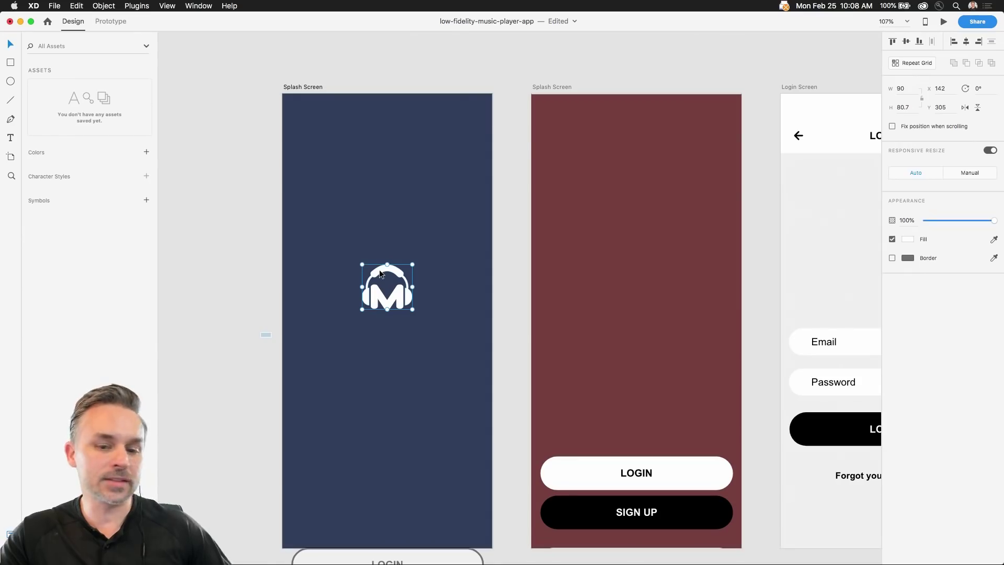
drag(379, 270, 381, 245)
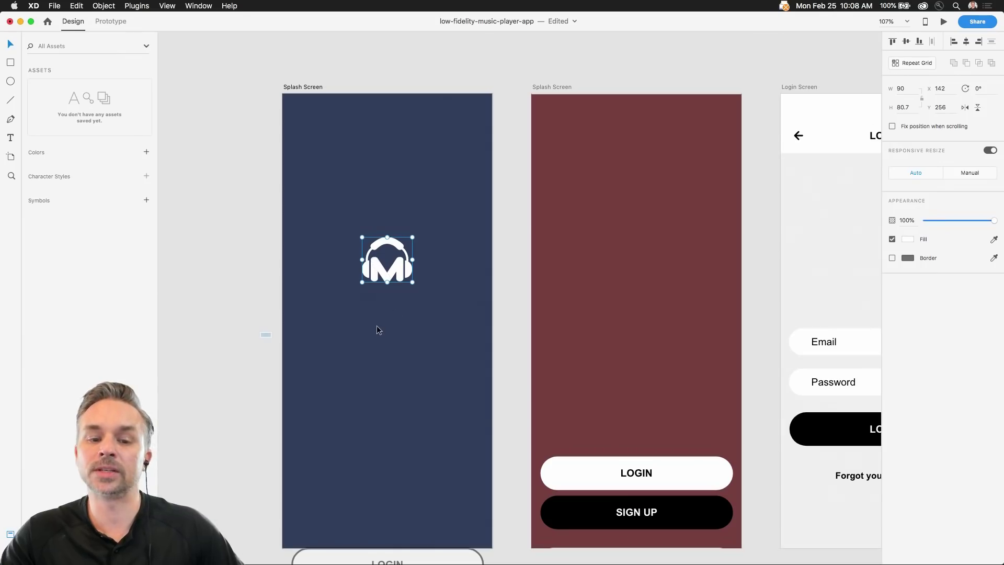
scroll(376, 325, left, 1)
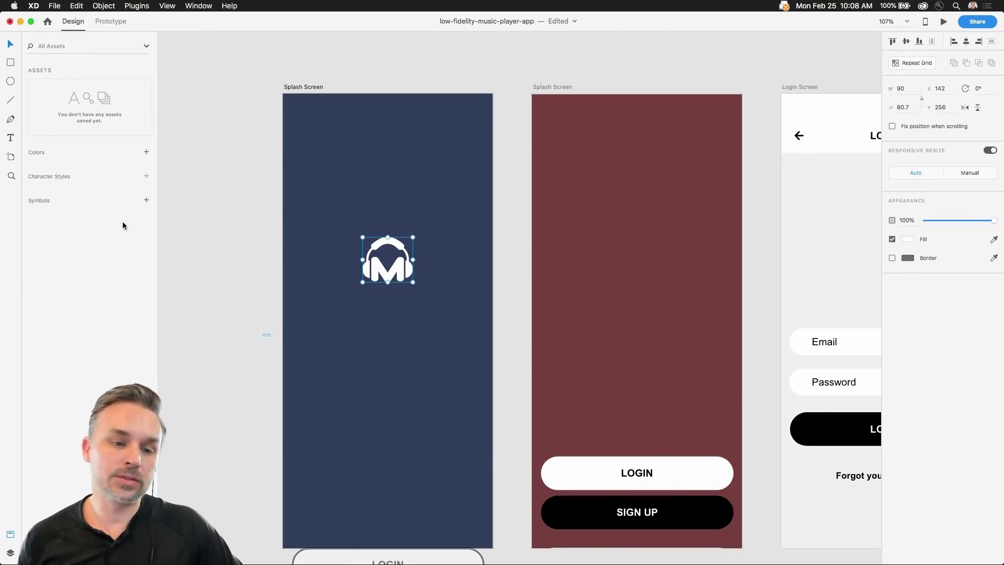
click(291, 89)
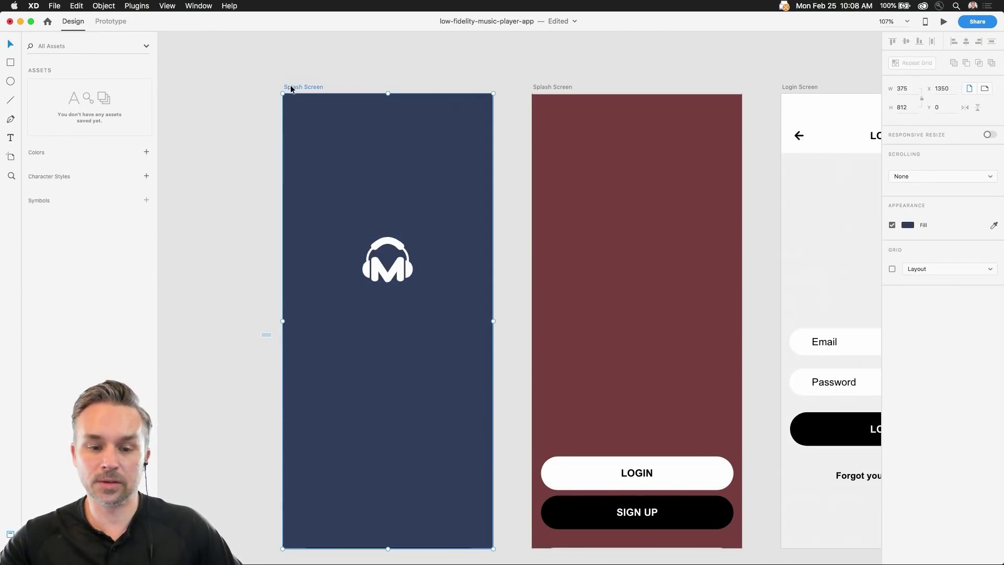
Switch to Chrome, browse the Adobe Stock concert photos and save a preview of the red, yellow and purple stage-lights photo to the Musik library
mouse_move(217, 551)
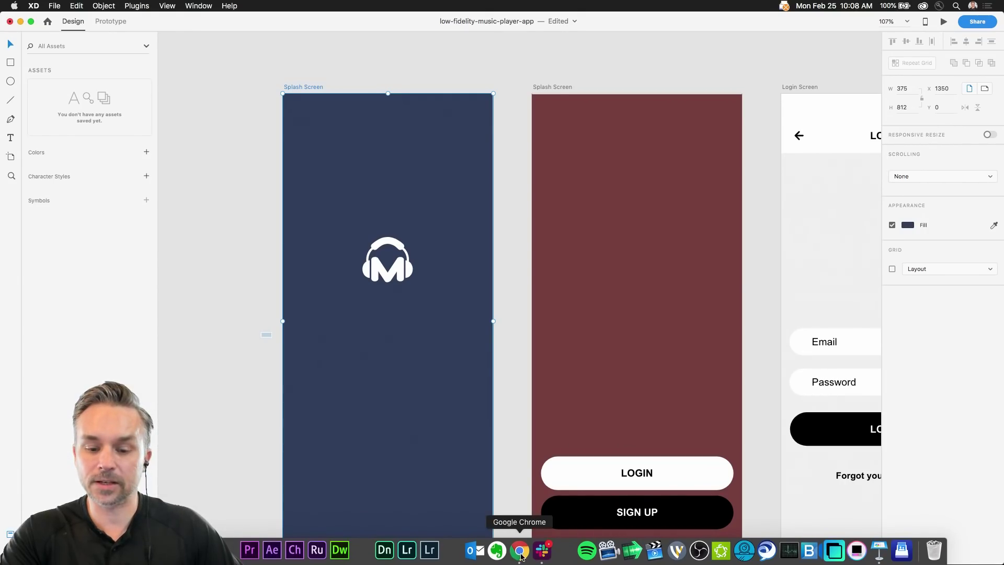
click(520, 555)
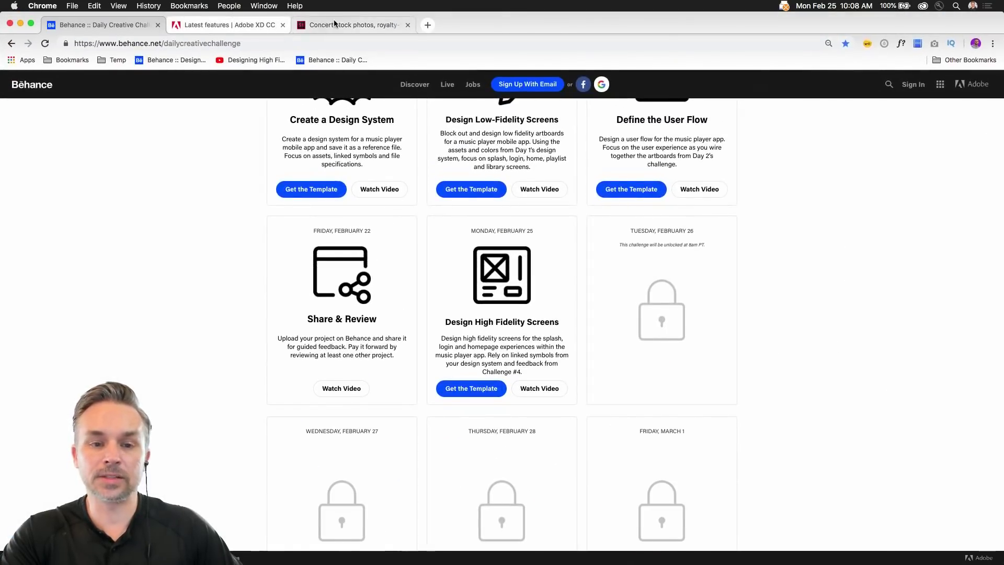
click(334, 23)
scroll(536, 259, down, 15)
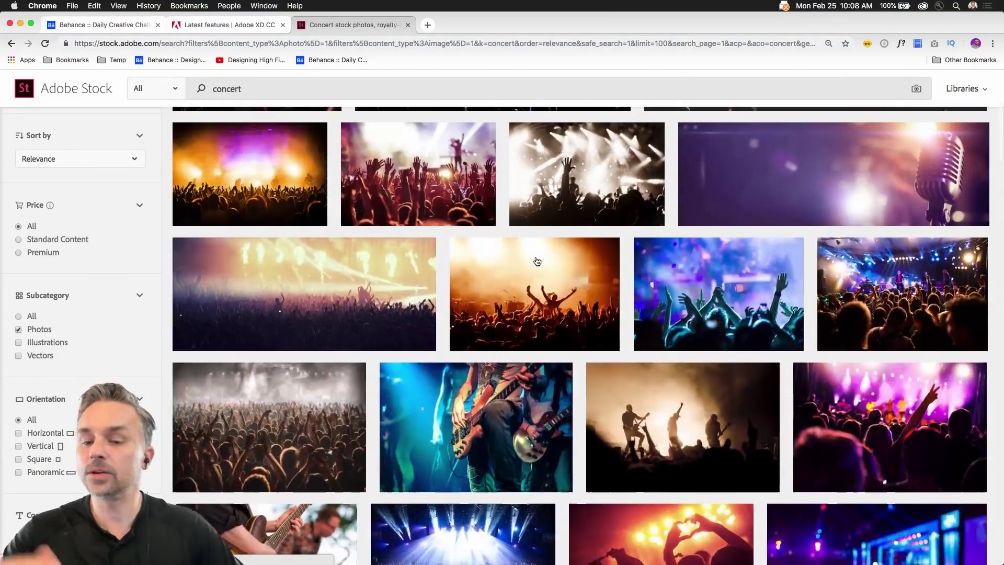
scroll(535, 259, up, 15)
scroll(535, 260, down, 20)
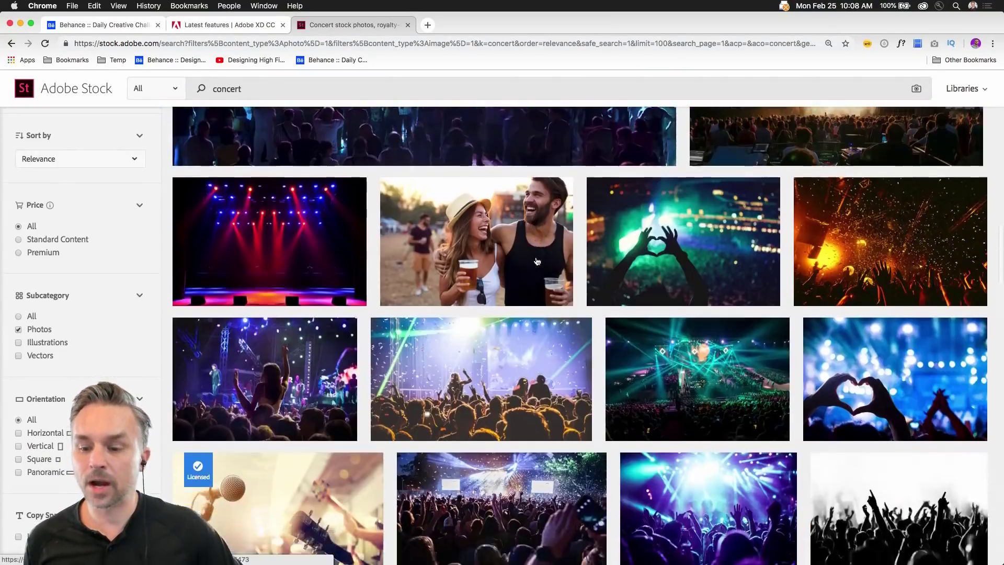
scroll(537, 261, down, 3)
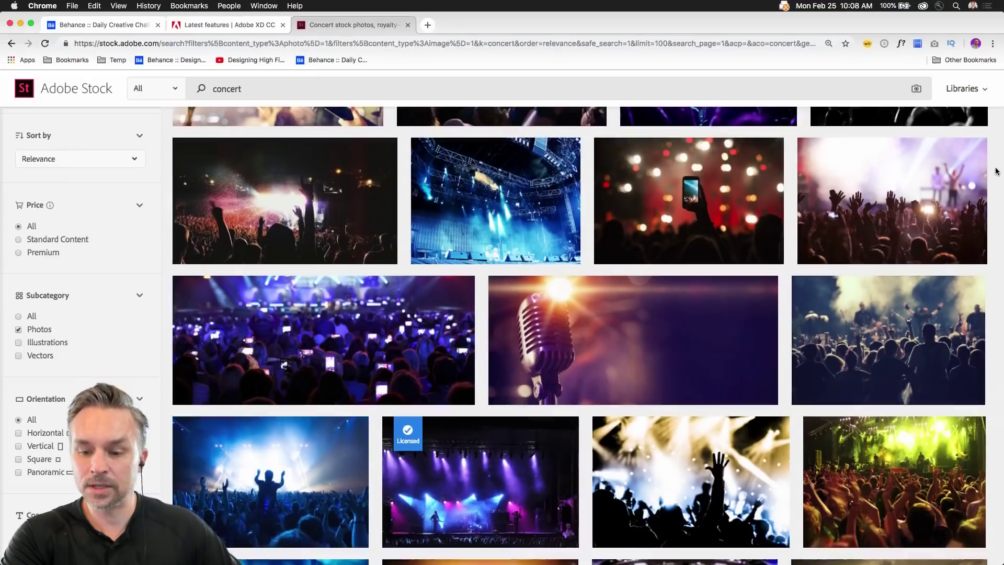
scroll(809, 240, down, 5)
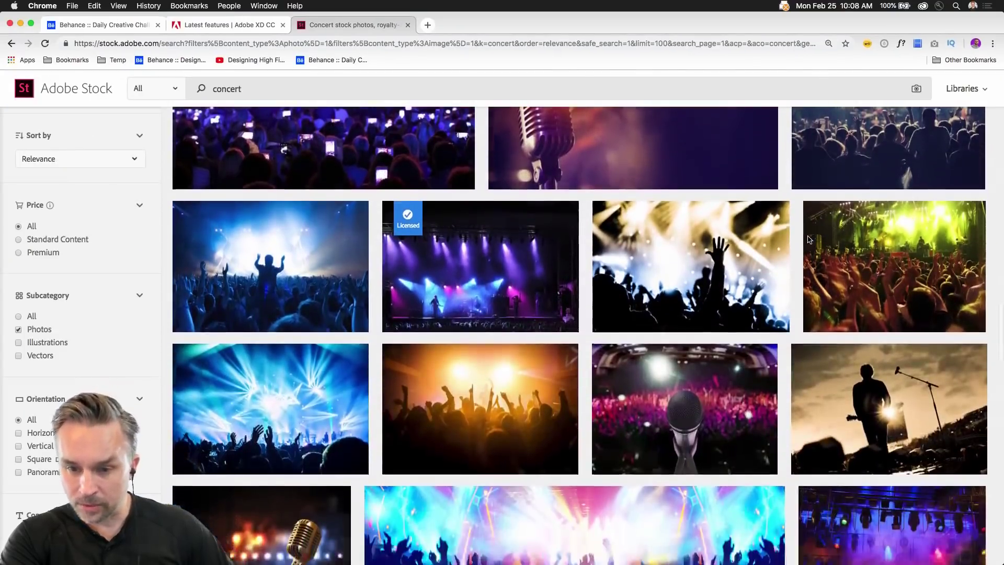
scroll(764, 261, down, 6)
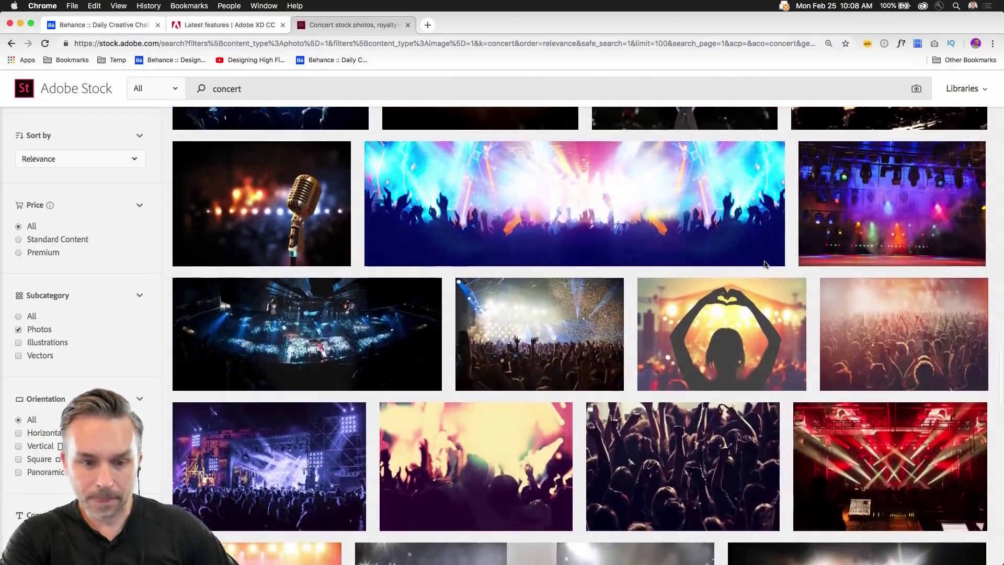
scroll(764, 261, down, 4)
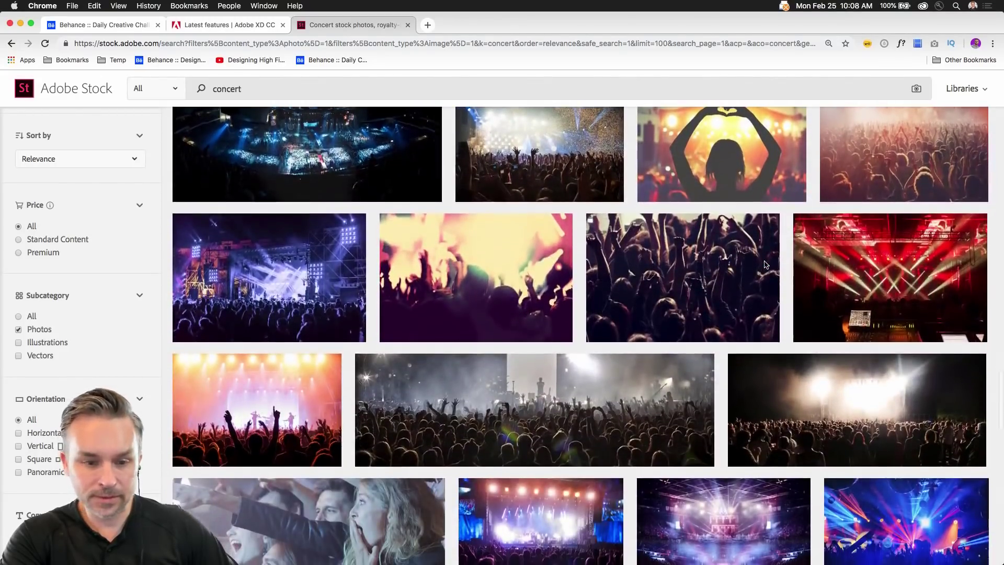
scroll(765, 266, down, 5)
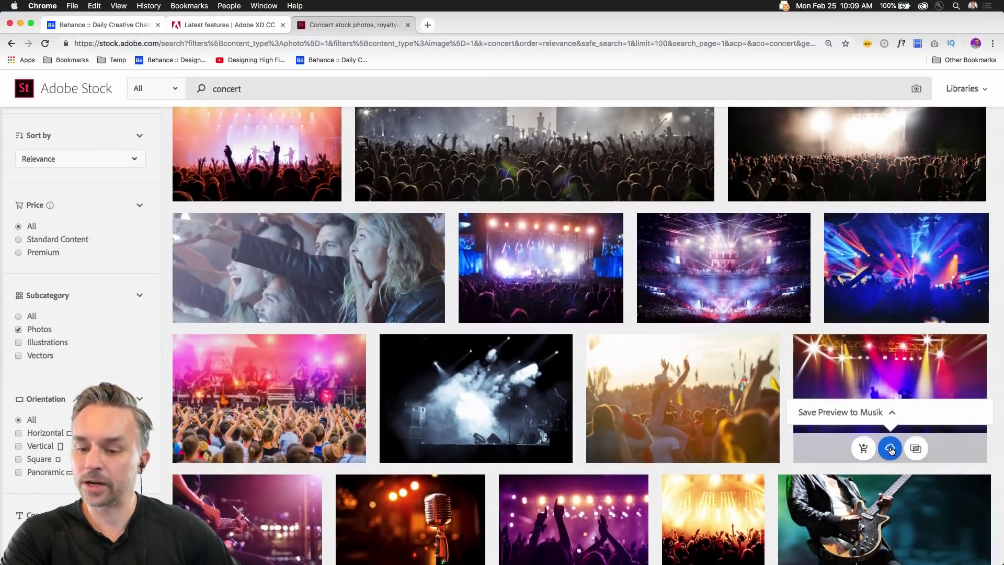
click(832, 453)
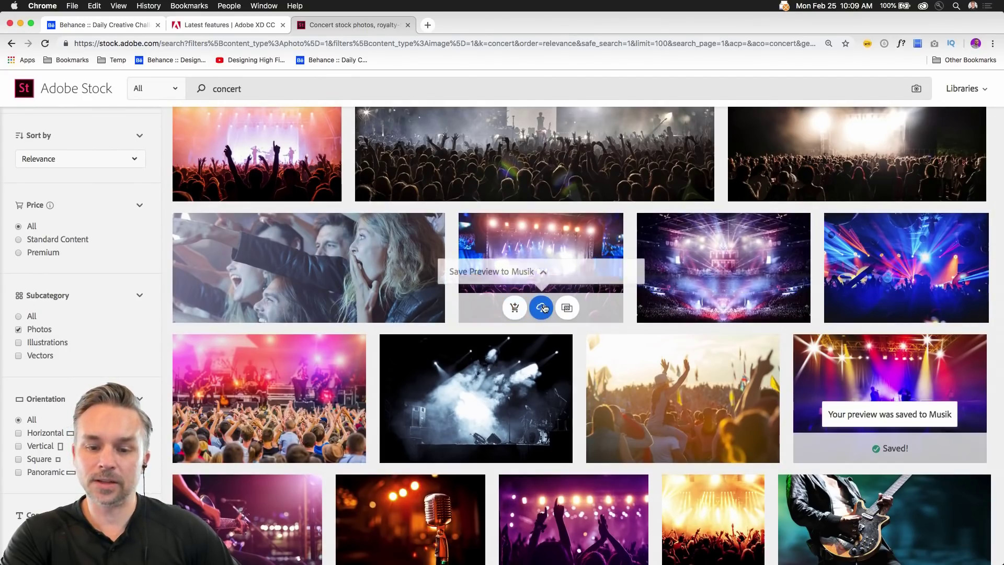
Switch to Photoshop, view the Untitled-2 concert composition at 100% and review the library options for Musik
click(21, 23)
click(217, 329)
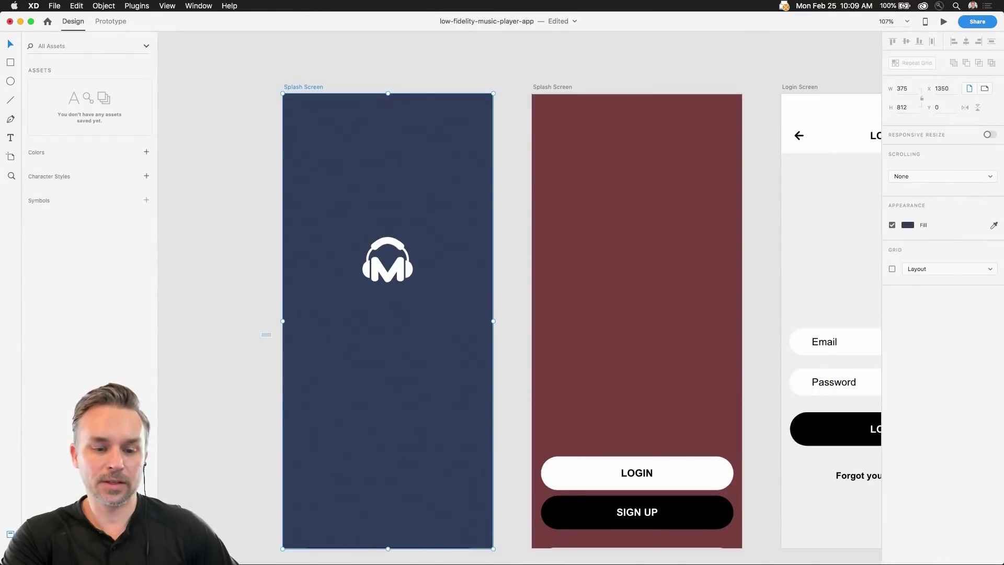
key(super+Tab)
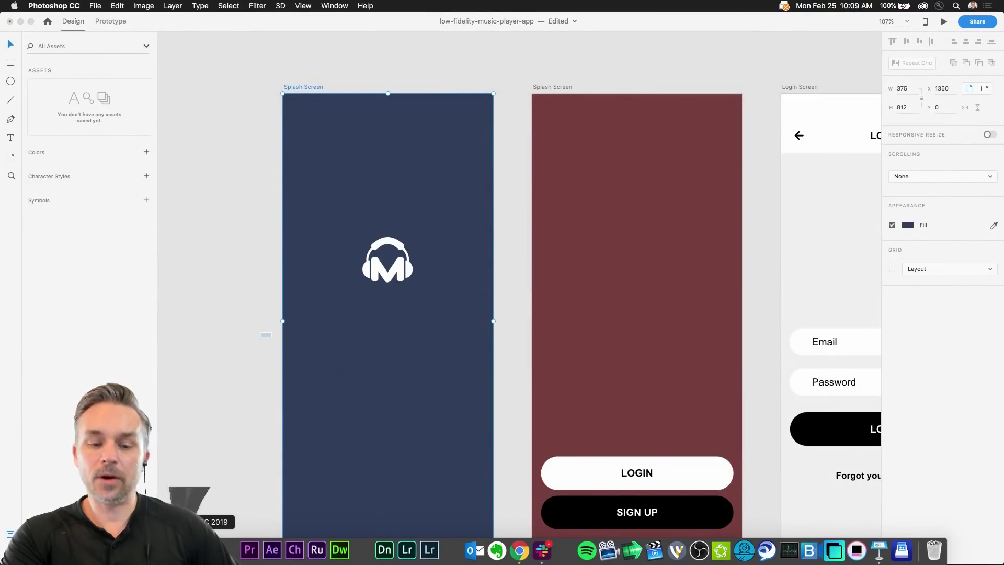
click(10, 80)
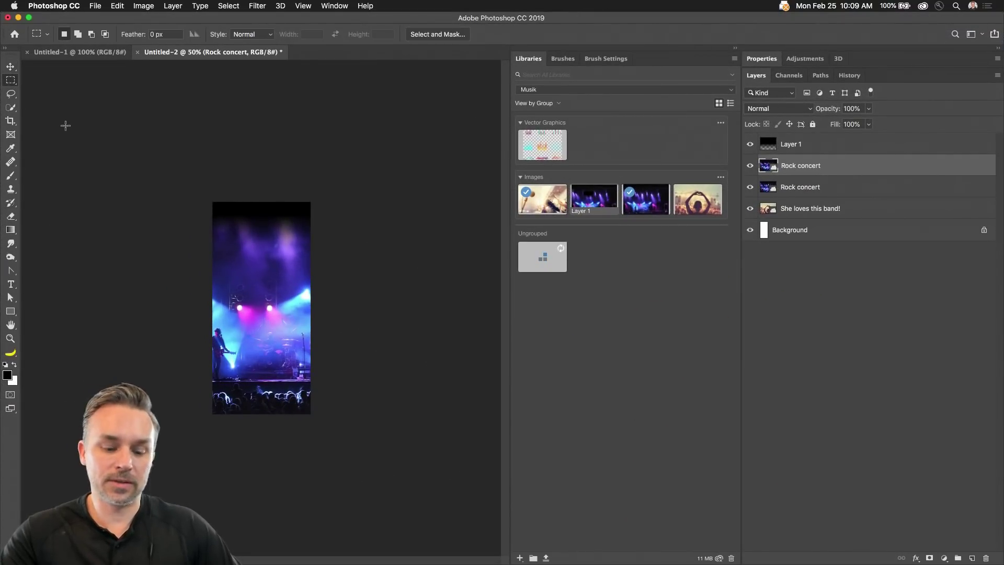
key(super+1)
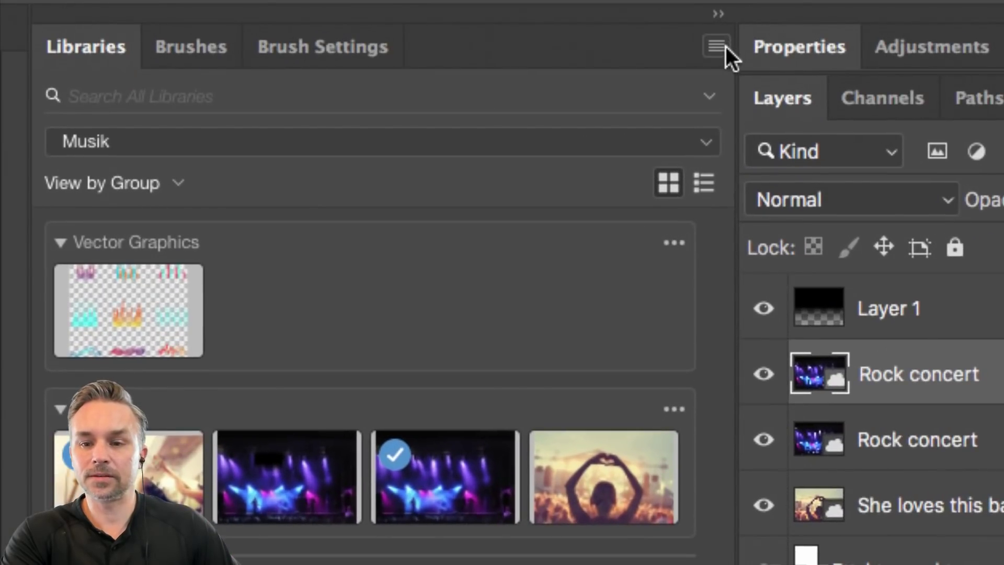
click(724, 48)
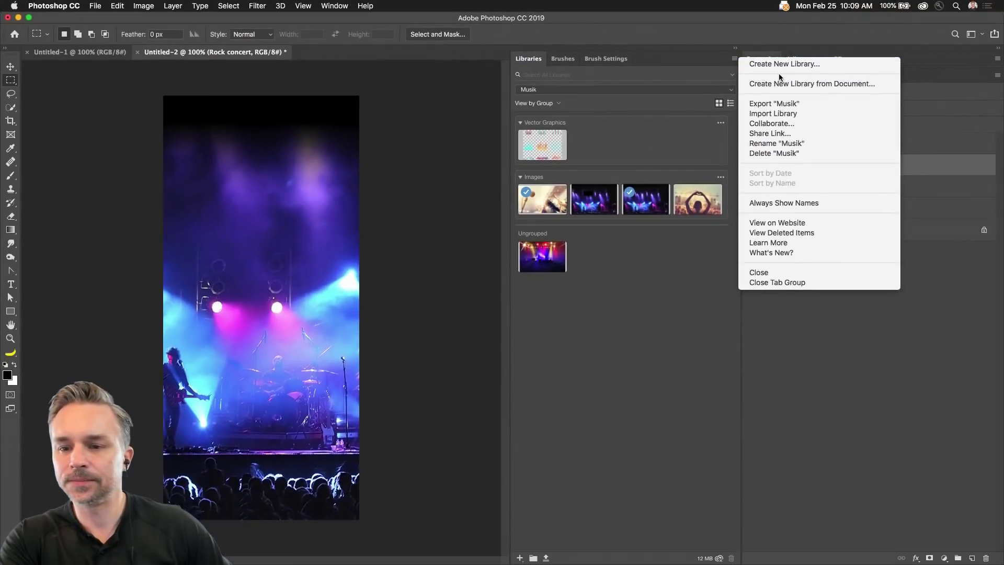
click(594, 445)
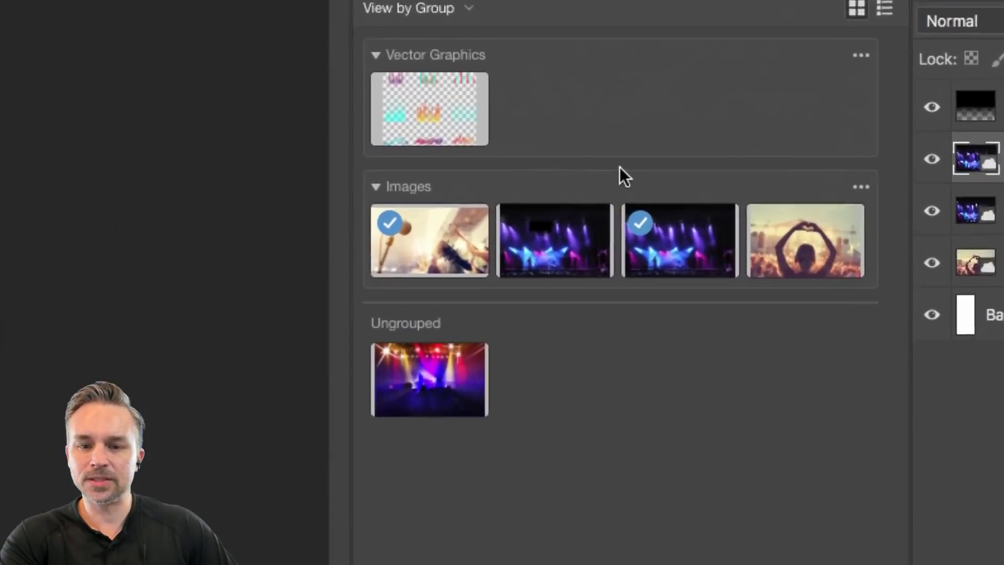
Place the Concert preview from the Musik library into Untitled-2, scaled to about 121% and centred at about X 197.5 px, Y 395 px
mouse_move(395, 418)
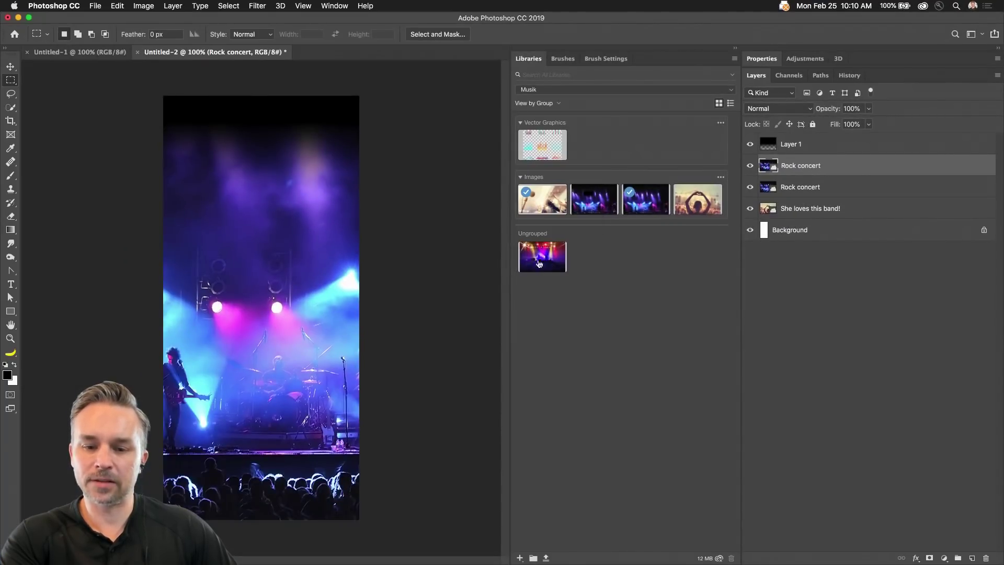
drag(395, 419, 194, 261)
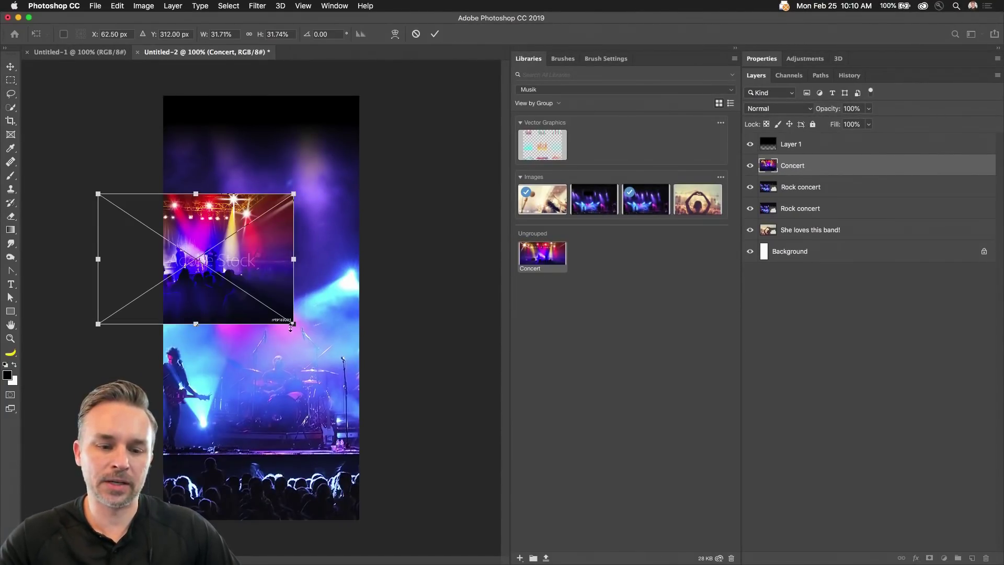
drag(291, 321, 726, 541)
drag(217, 389, 68, 300)
drag(320, 362, 96, 342)
drag(277, 479, 428, 562)
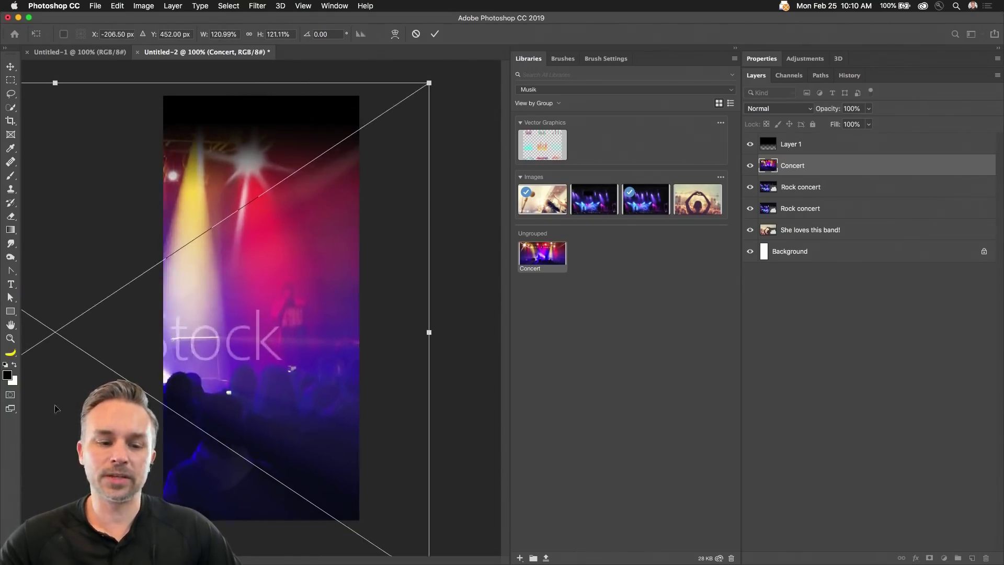
drag(127, 338, 376, 291)
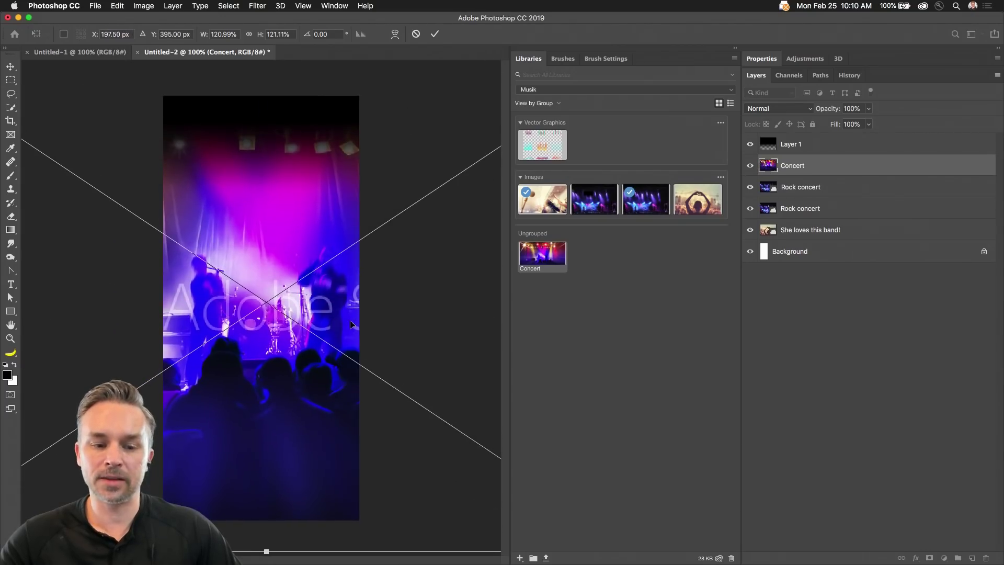
key(Return)
key(m)
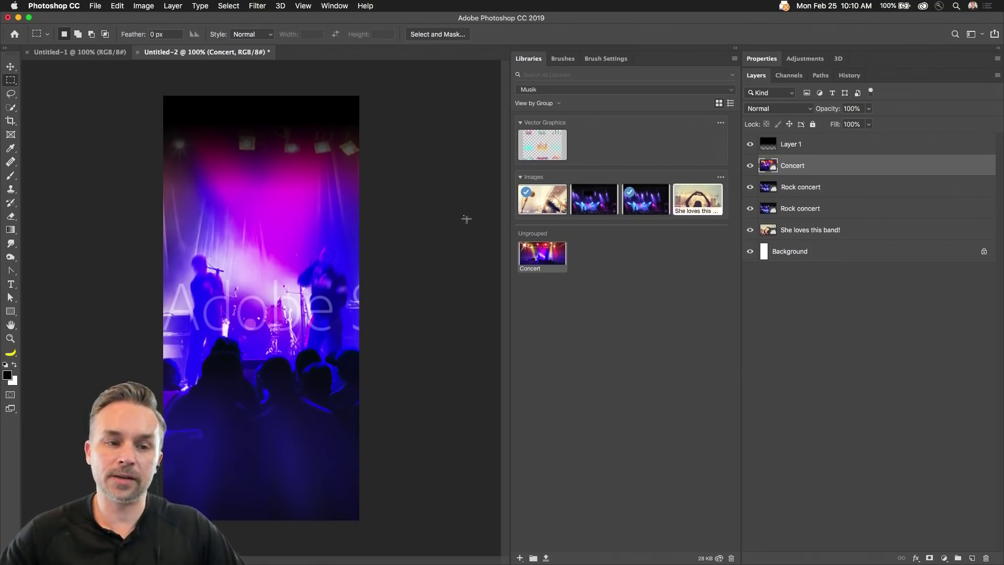
Switch to XD and open the Creative Cloud Libraries
mouse_move(470, 562)
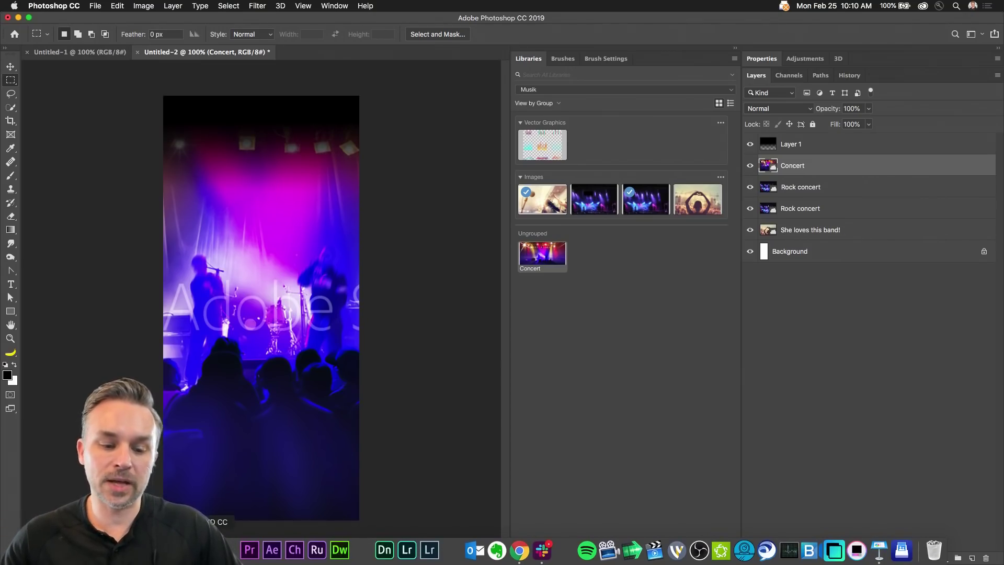
click(217, 548)
click(53, 5)
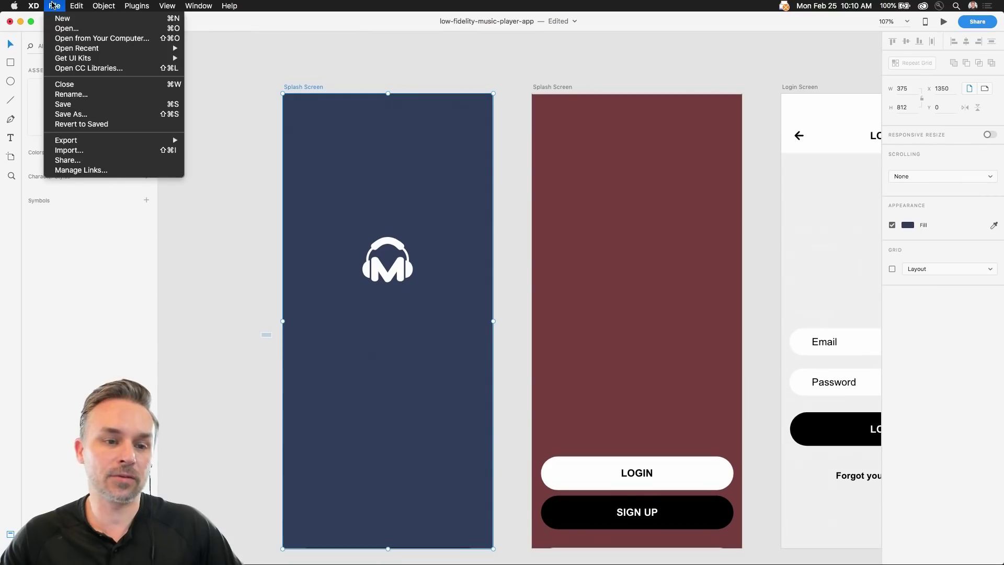
click(62, 69)
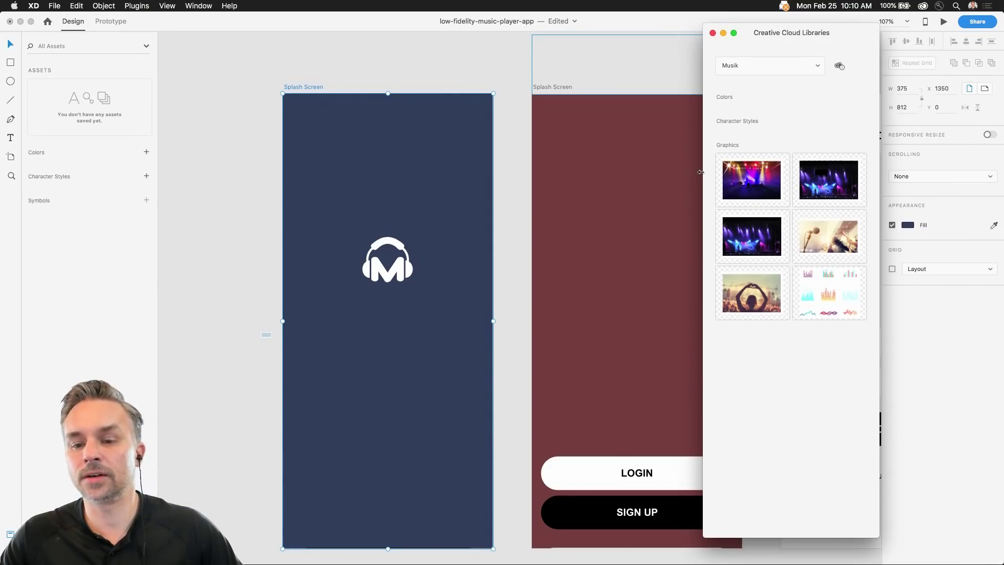
Draw a 319 × 173 rectangle at X 31, Y 35 above the logo and fill it with the purple-and-blue stage image that has a blacked-out patch
click(8, 64)
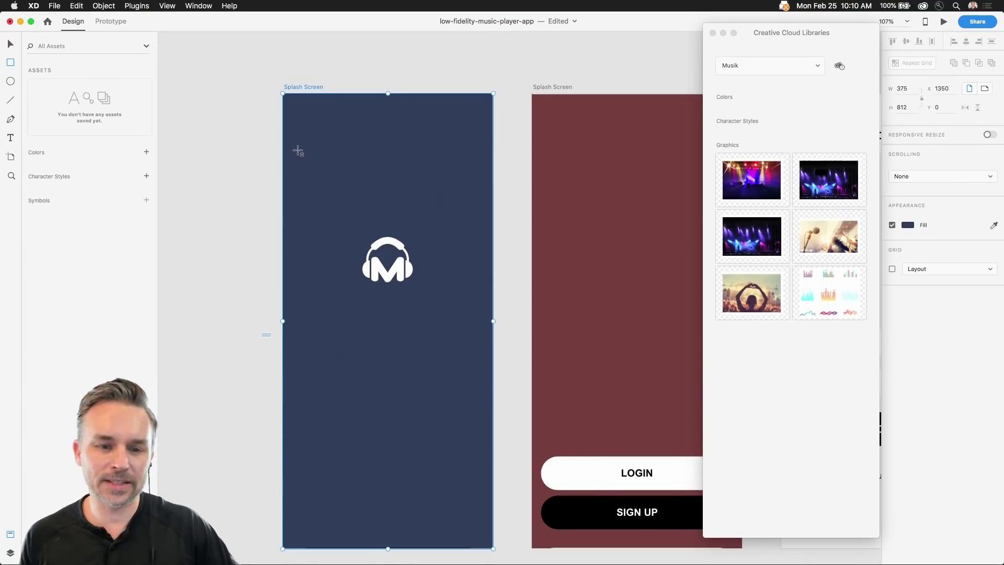
mouse_move(300, 112)
mouse_down()
mouse_move(459, 201)
mouse_move(497, 196)
mouse_up()
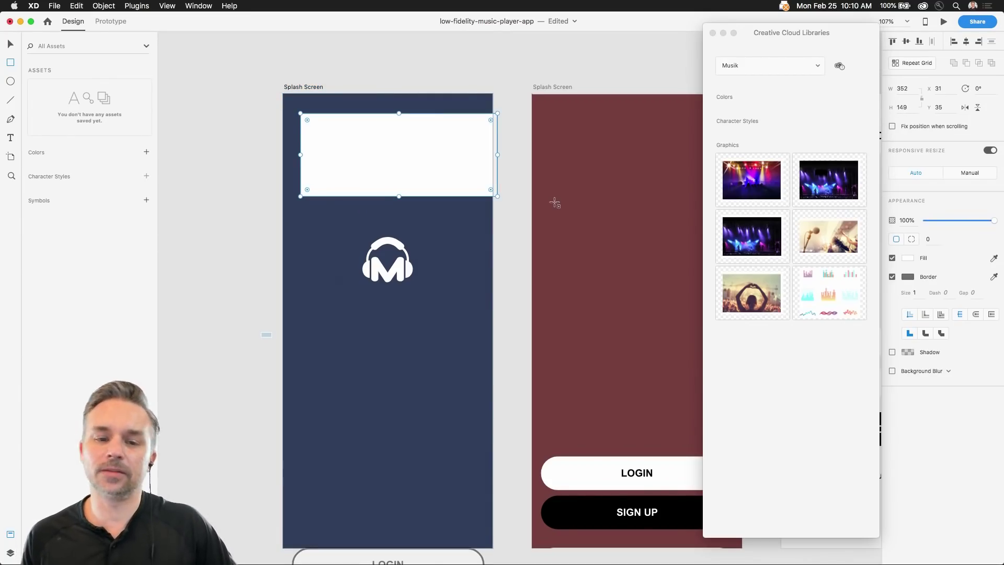
click(9, 44)
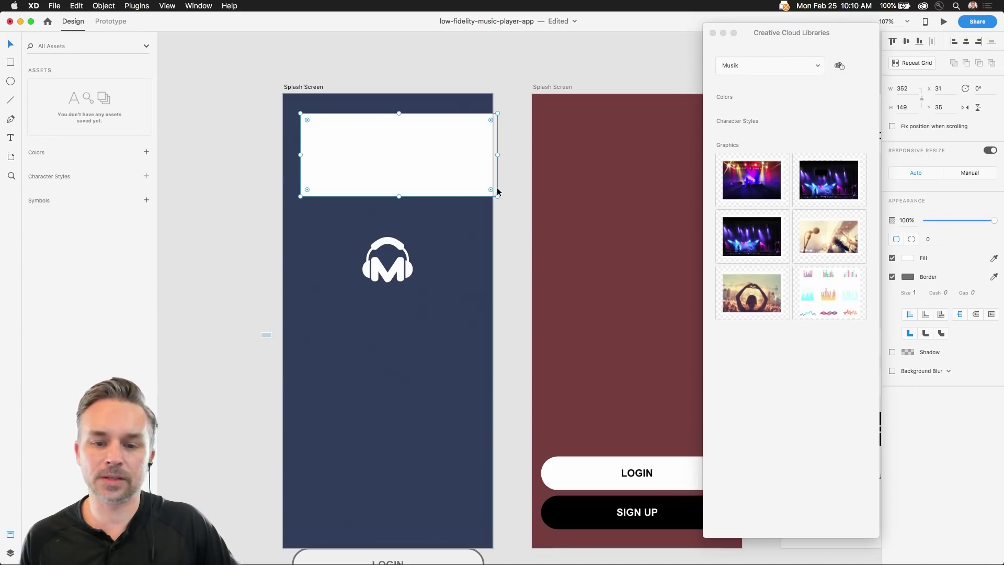
drag(496, 195, 479, 209)
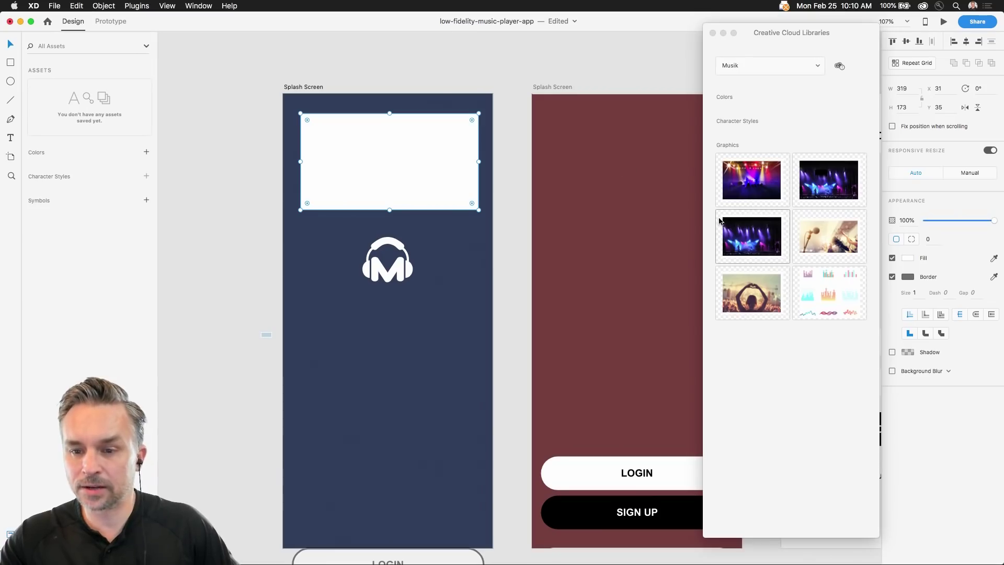
drag(819, 180, 362, 150)
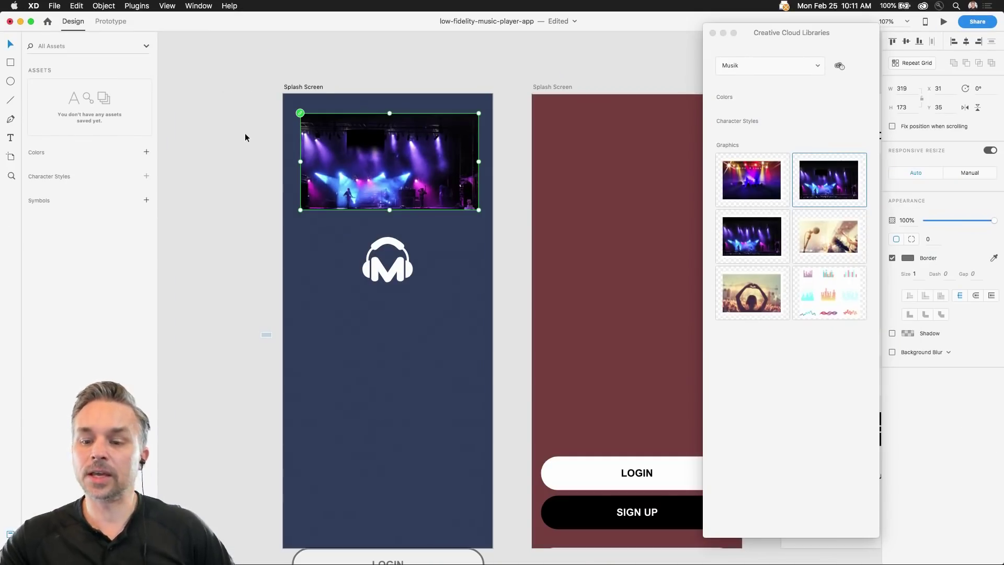
Switch to Photoshop, hide the Concert layer in Untitled-2 and move Layer 1's black fade up to the image's upper edge
mouse_move(217, 550)
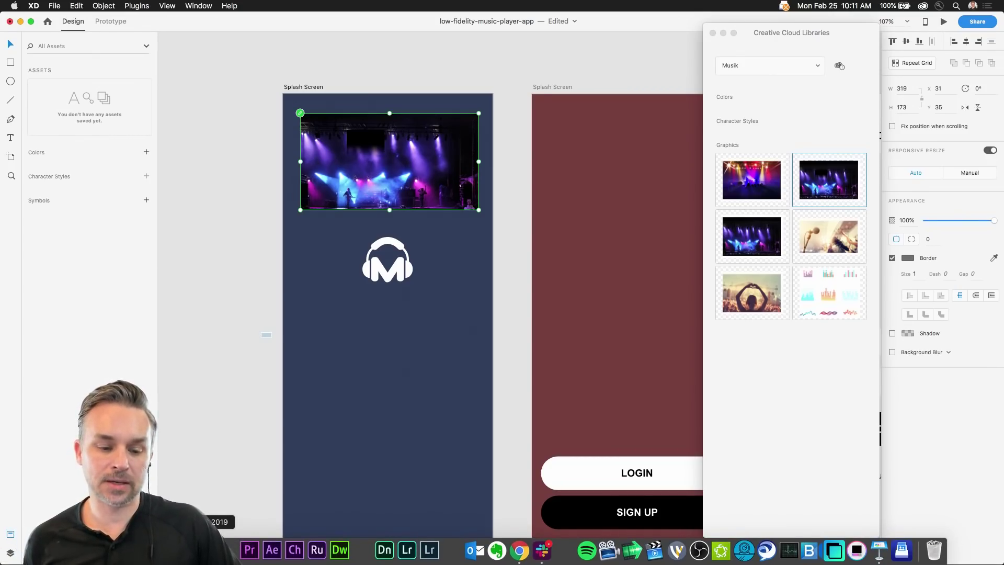
click(204, 550)
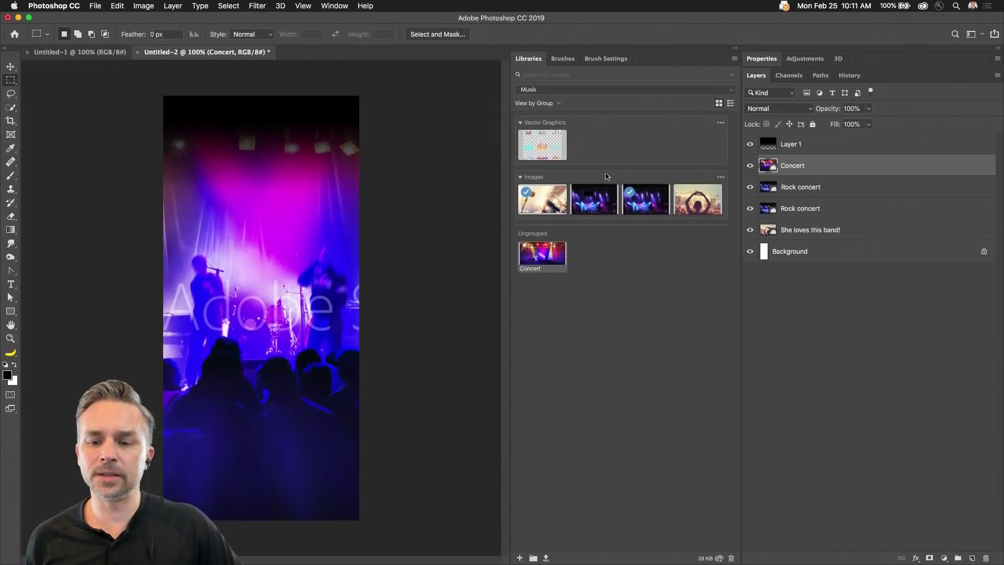
click(750, 166)
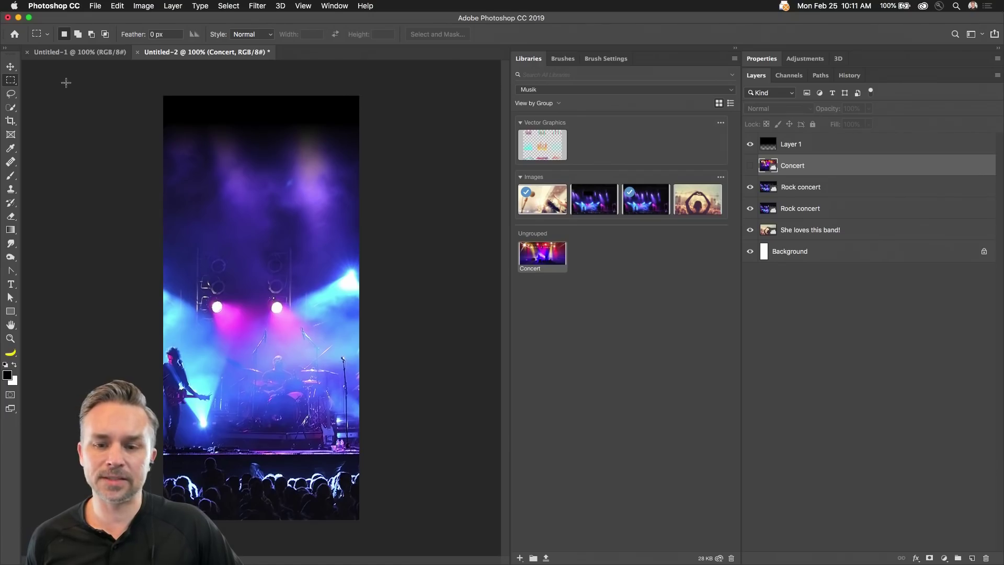
click(814, 149)
key(v)
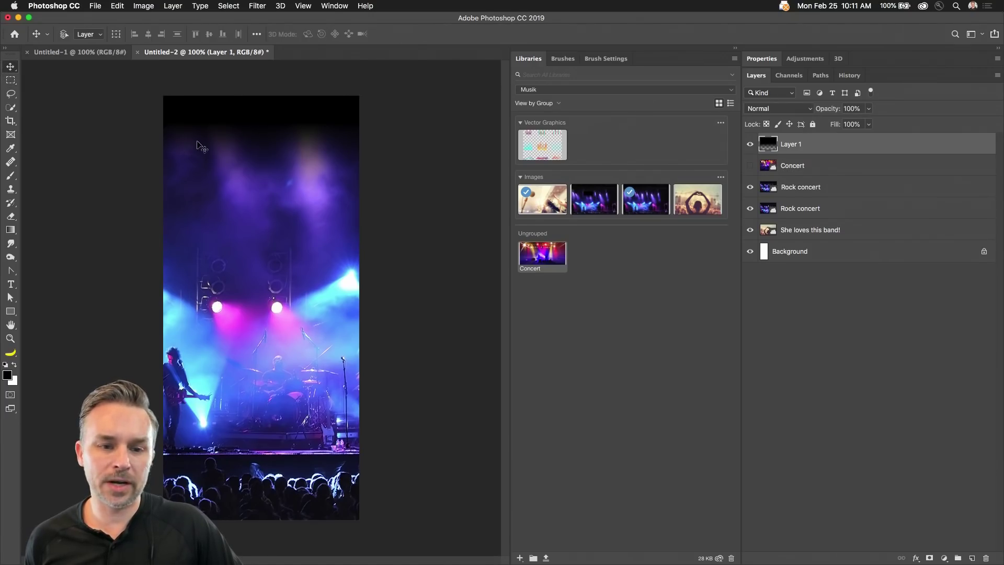
drag(197, 144, 196, 122)
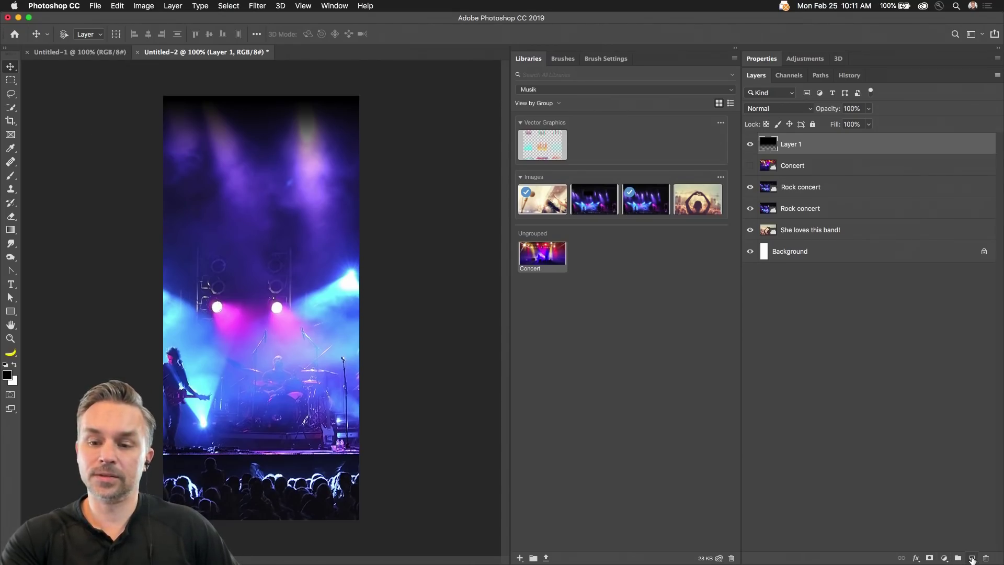
Unlock the Background layer, select all layers up to Layer 1 and add them to the Musik library as a graphic
key(z)
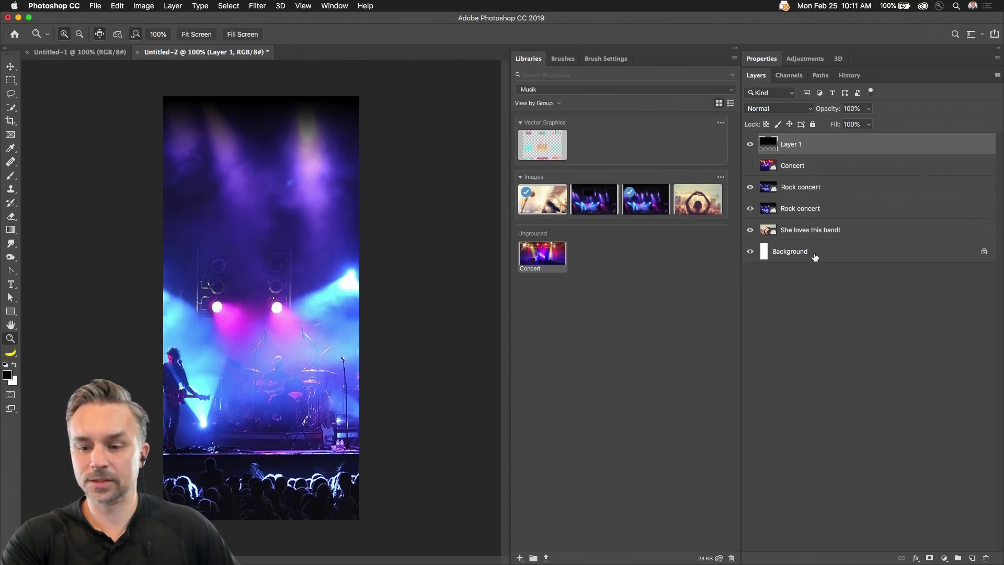
click(982, 252)
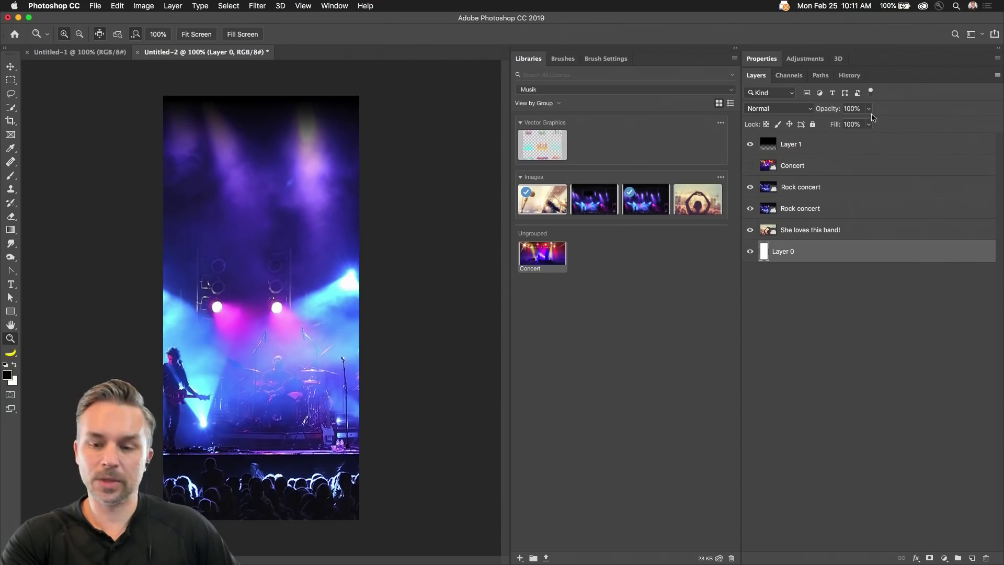
shift+click(847, 145)
drag(847, 145, 589, 316)
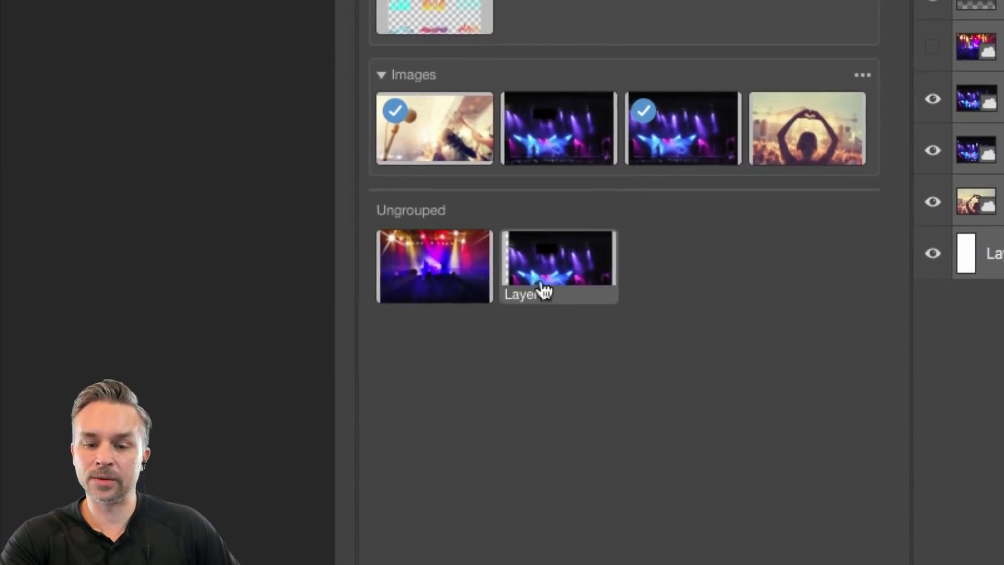
Rename the newly added Musik library graphic as homepage
mouse_move(564, 294)
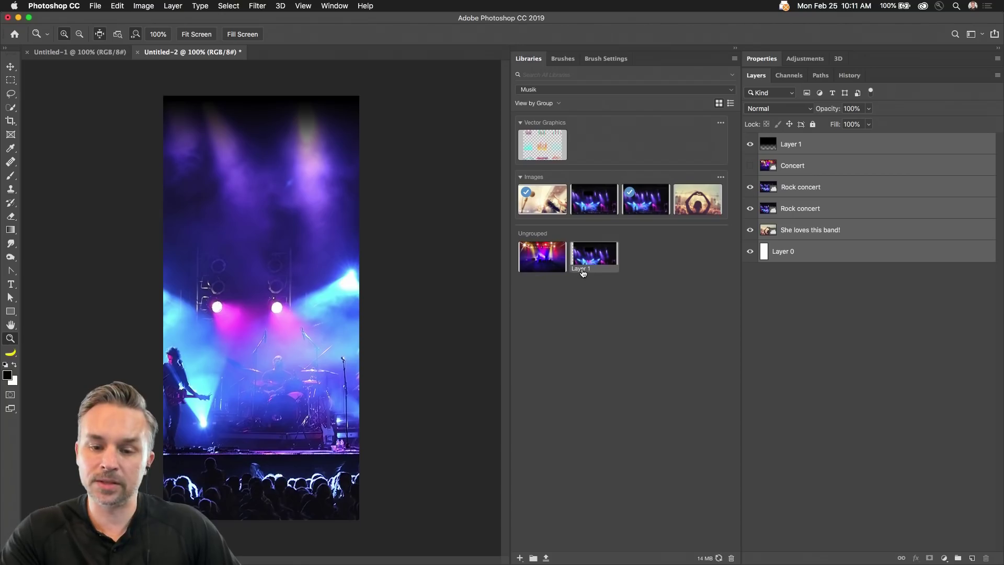
double_click(582, 272)
text(home)
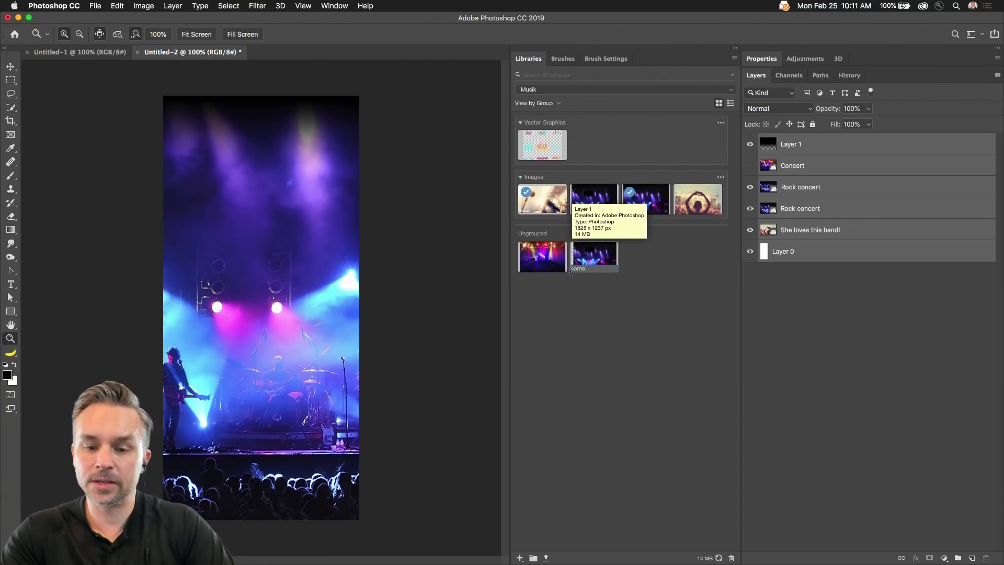
text(page)
key(Return)
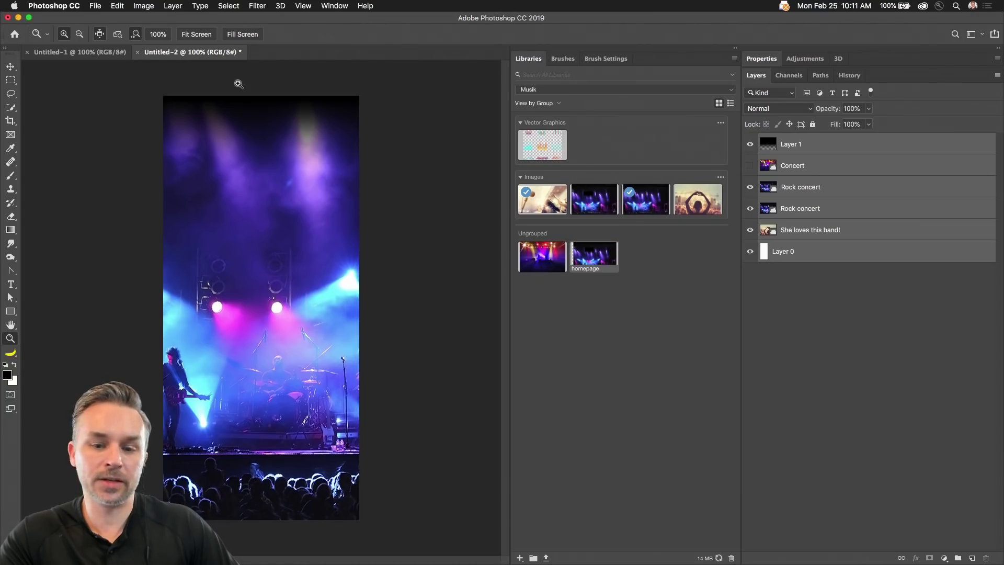
Rename the composition's graphic in the Musik library as bkgd
double_click(582, 271)
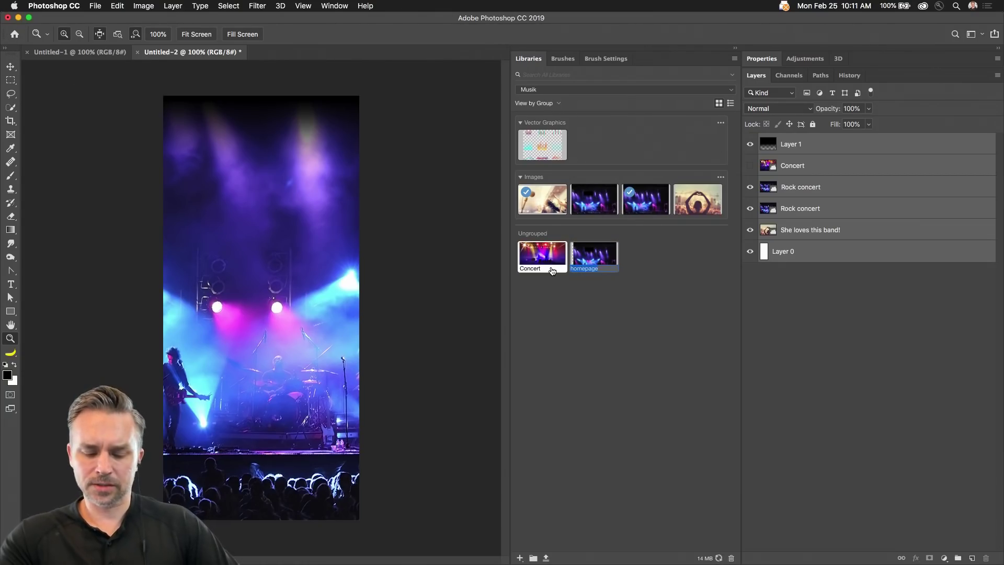
text(bkgd)
key(Return)
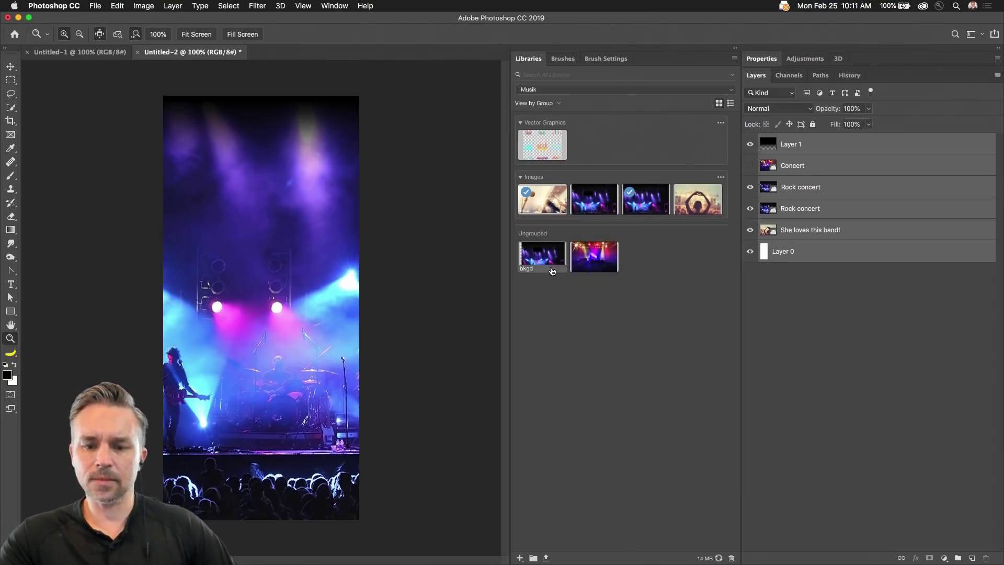
Switch to XD, deselect the concert image and close the Creative Cloud Libraries
click(18, 18)
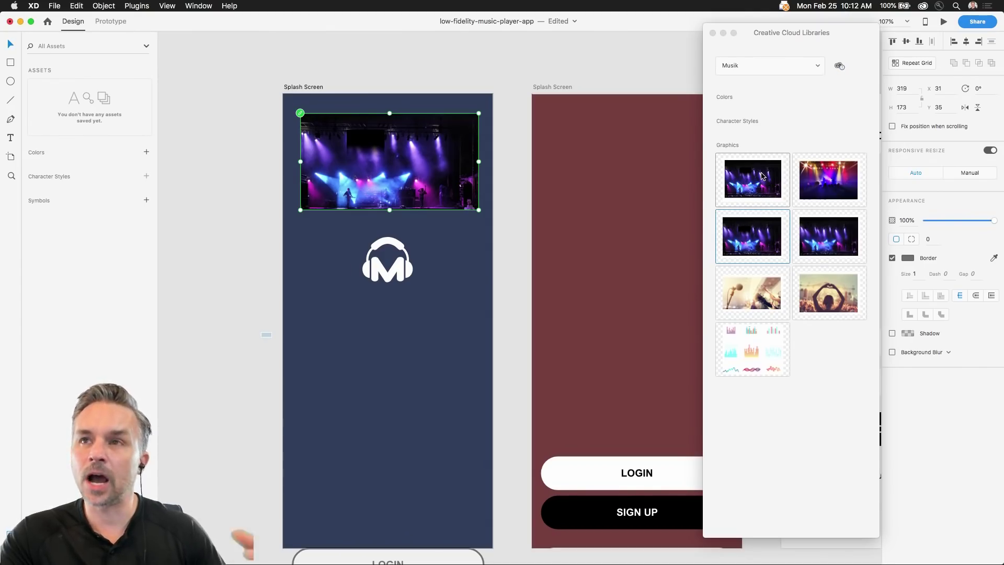
click(426, 269)
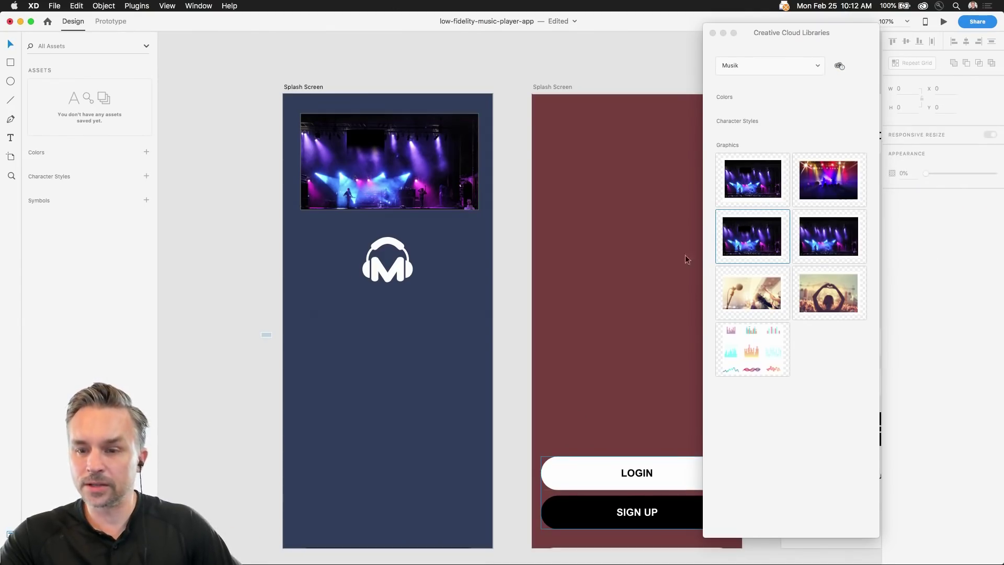
click(712, 33)
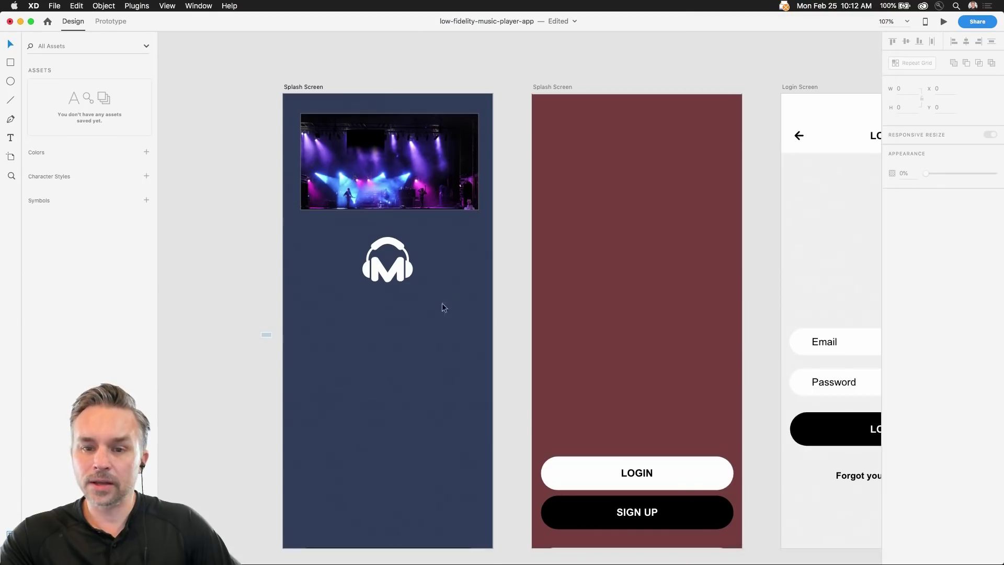
Change the fill of the Splash Screen artboard with the LOGIN and SIGN UP buttons to a more saturated deep red
click(553, 88)
click(907, 225)
click(789, 204)
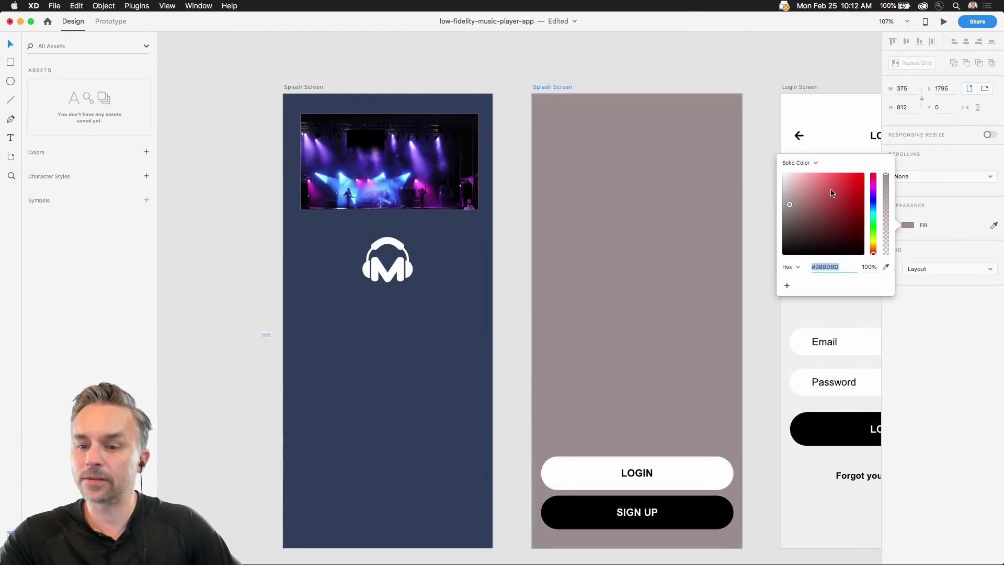
drag(832, 193, 835, 211)
click(264, 92)
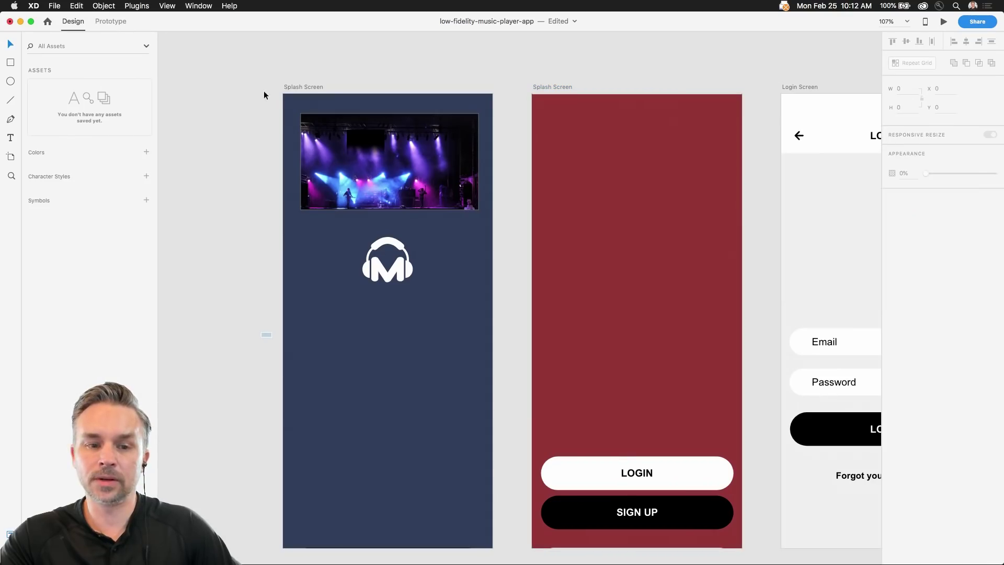
Move the concert image rectangle to X 28, Y 29 and fill it with the bkgd graphic from the Musik library
click(323, 133)
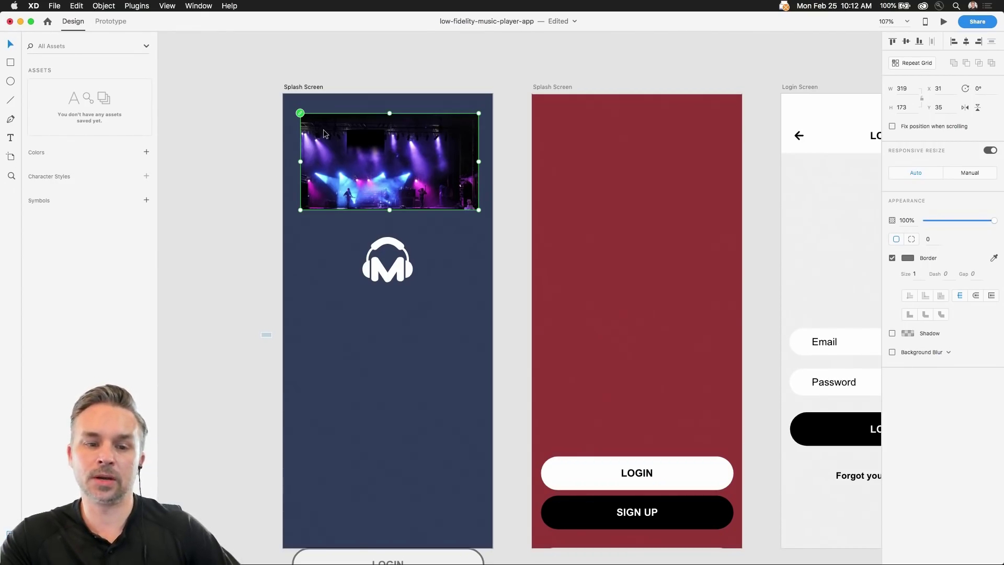
drag(356, 173, 355, 171)
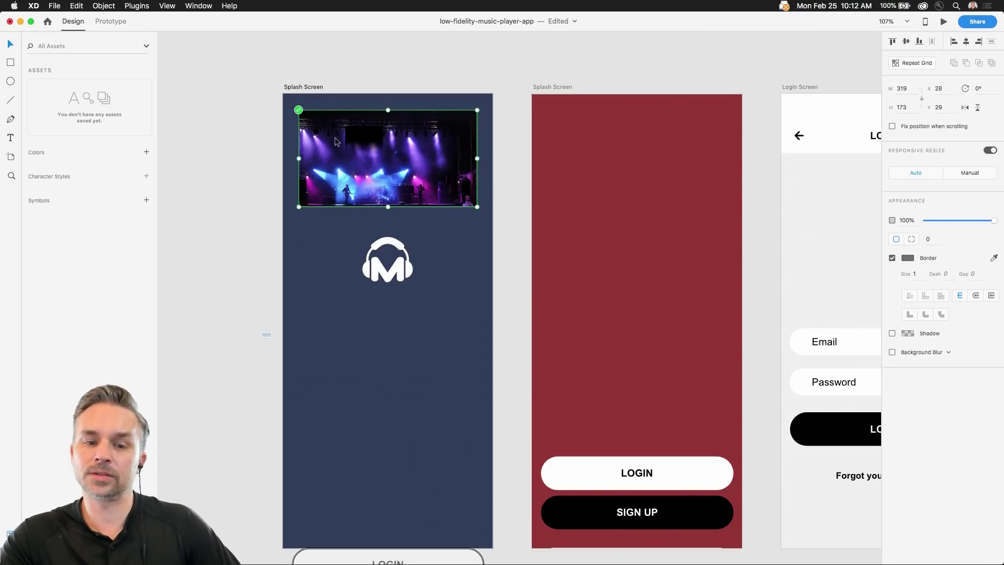
click(54, 7)
click(58, 68)
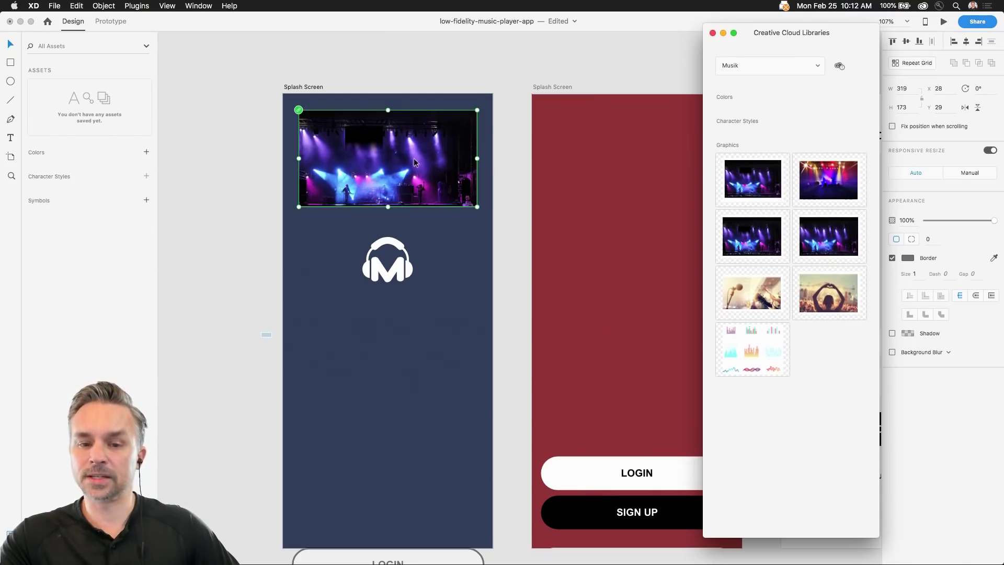
drag(752, 179, 365, 152)
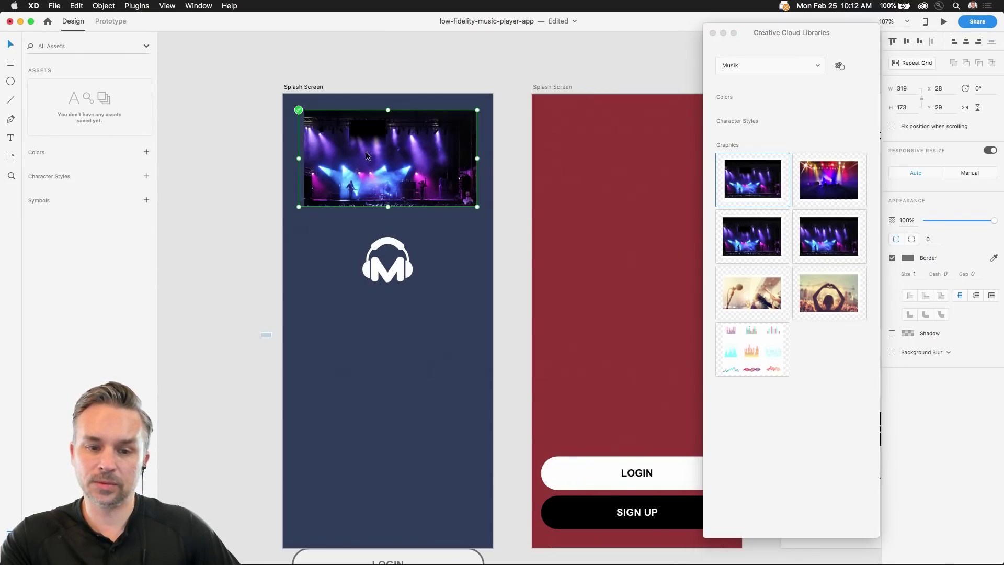
click(250, 311)
Switch to Photoshop and add a Hue/Saturation adjustment above all layers, colorized with Hue 0 and Saturation 85
click(207, 549)
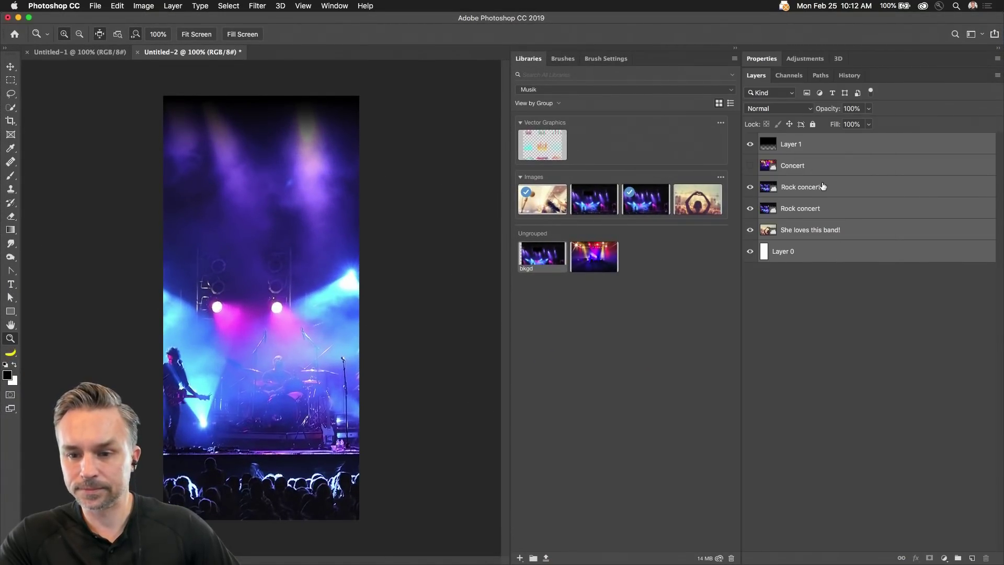
click(822, 187)
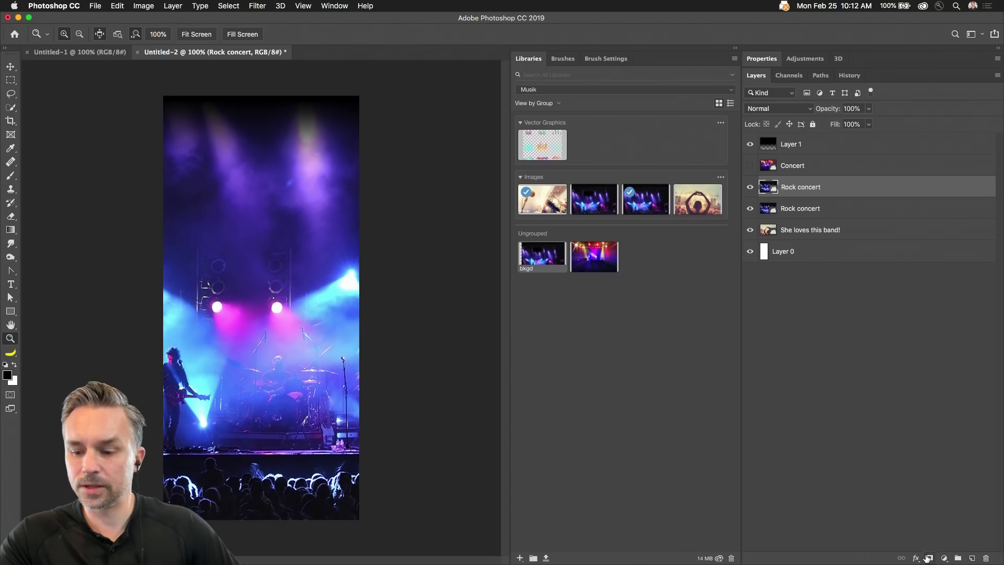
click(943, 558)
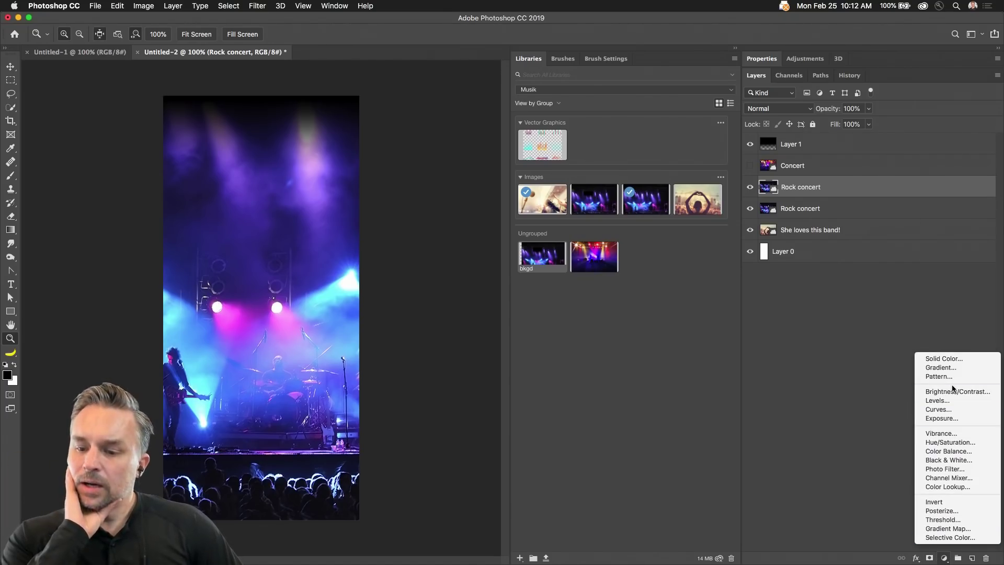
click(957, 442)
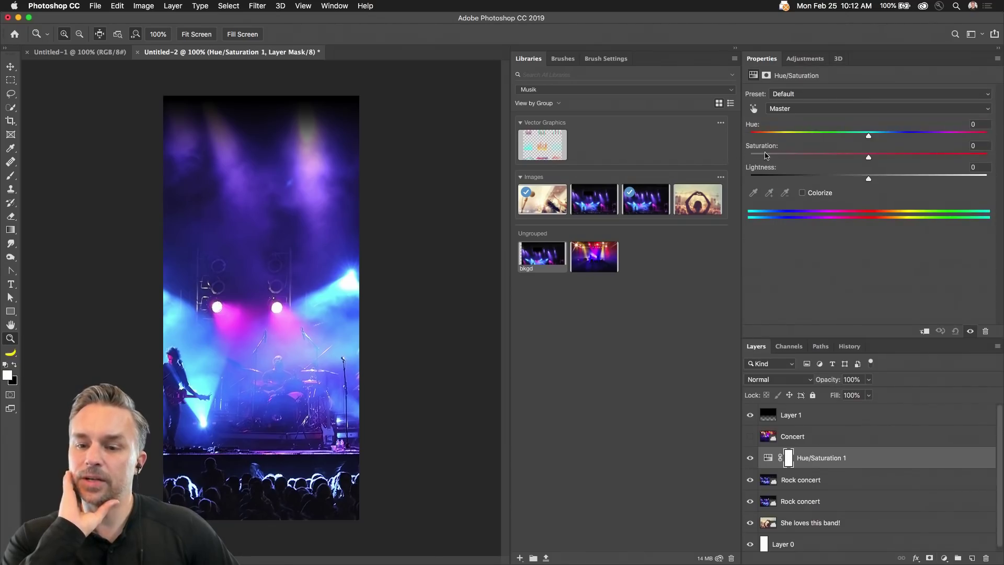
drag(868, 157, 987, 157)
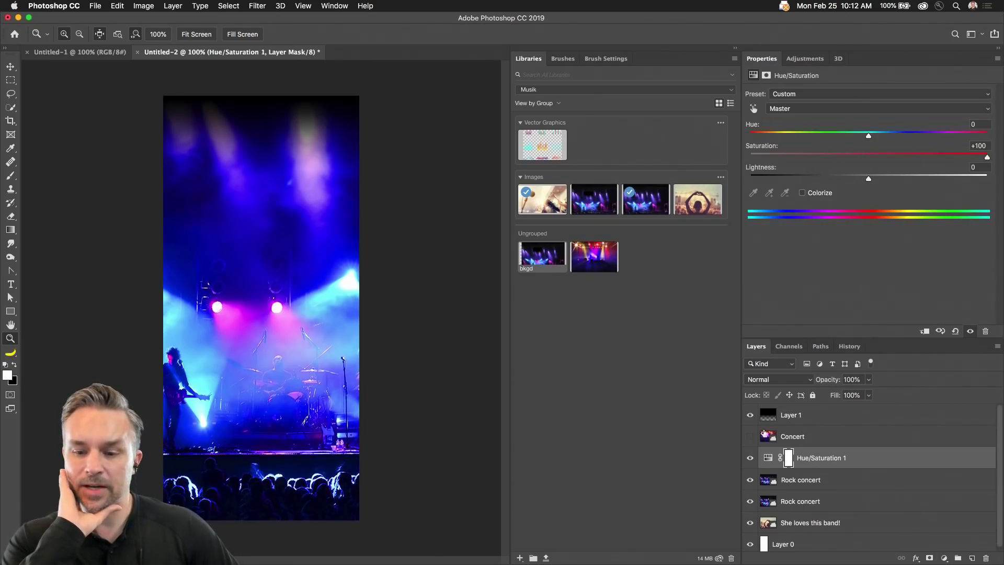
drag(824, 458, 839, 415)
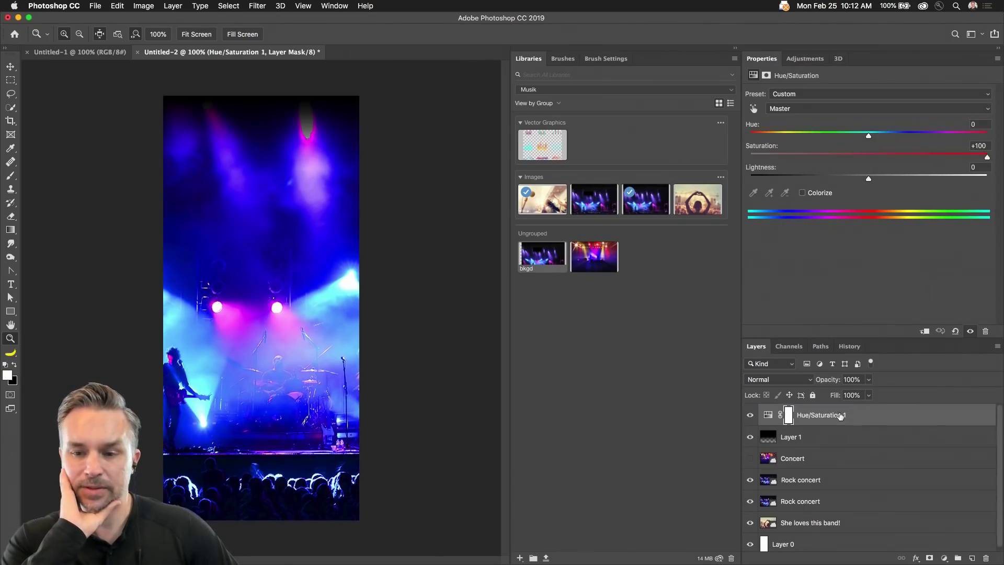
click(802, 193)
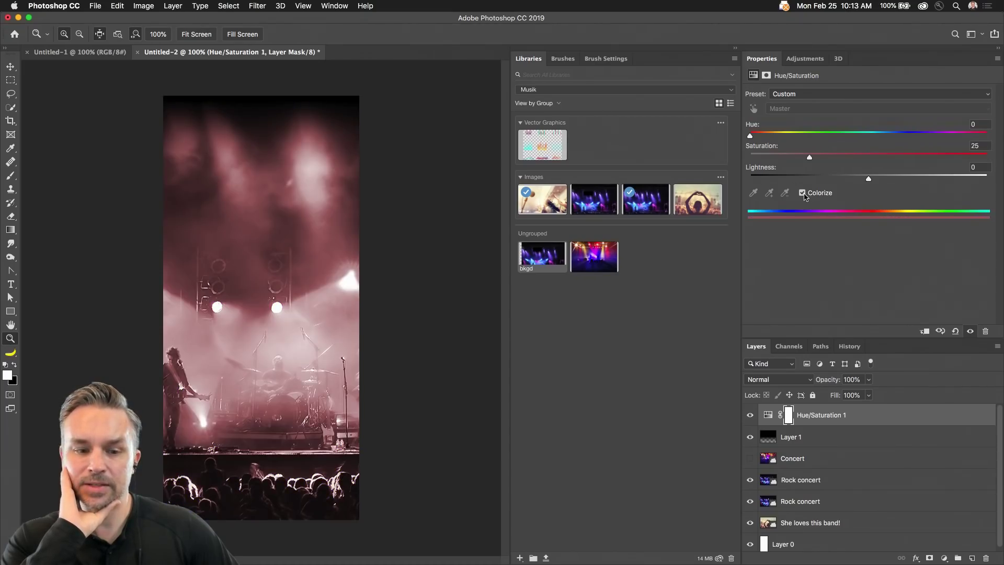
drag(900, 157, 952, 159)
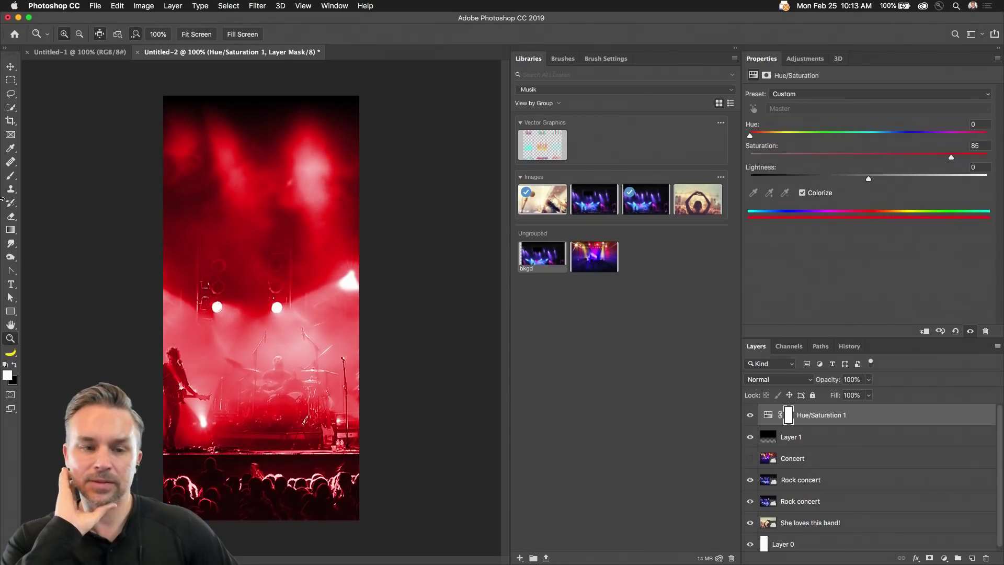
Save the composition in Photoshop format as bkgd.psd in the MusicApp folder on the Desktop
key(m)
key(super+s)
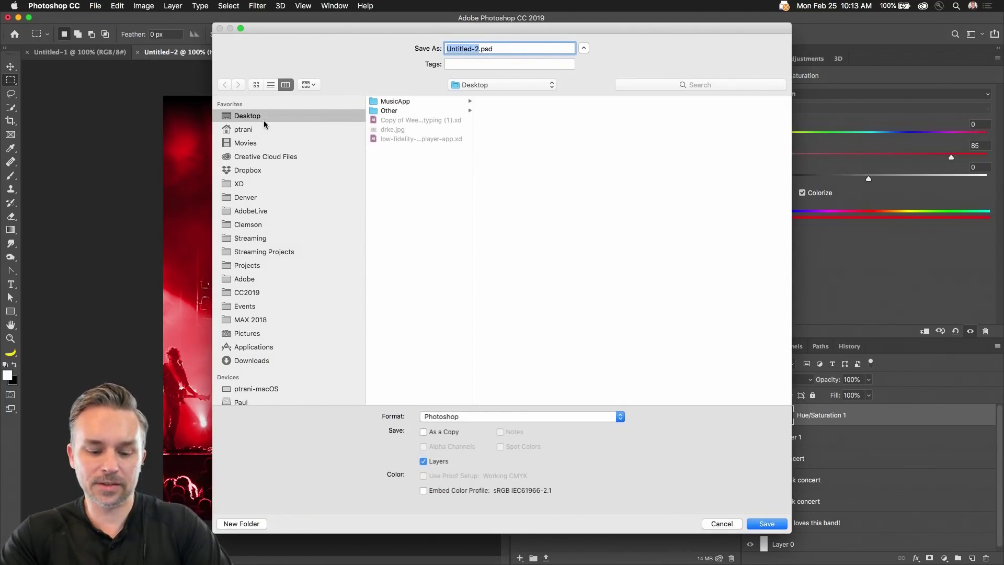
text(sd)
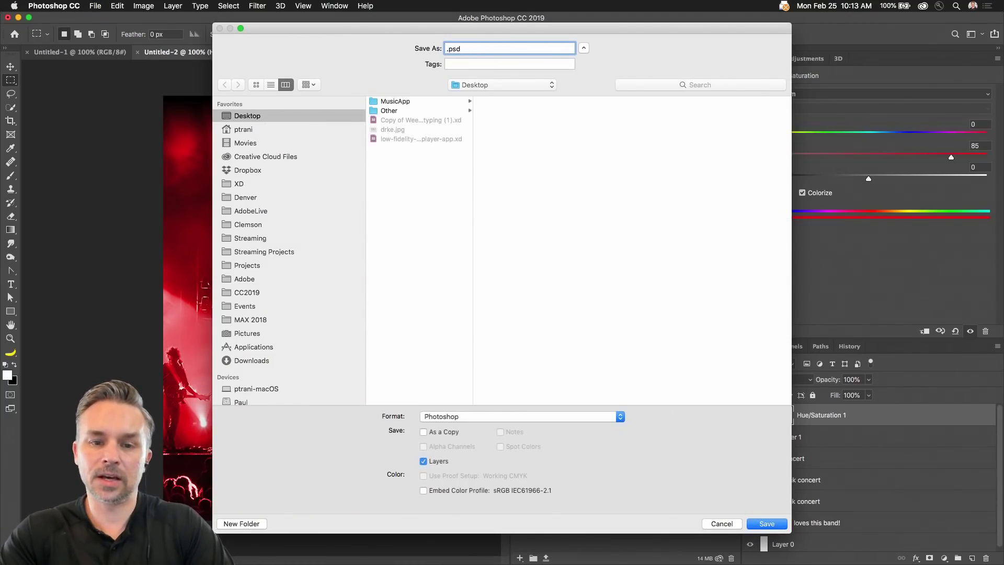
text(bkgd)
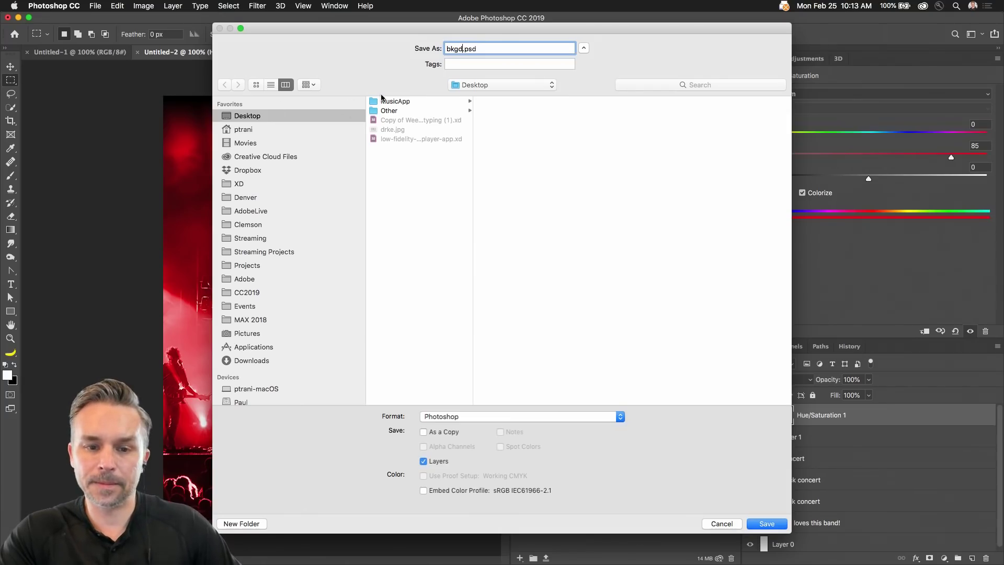
click(388, 103)
click(756, 523)
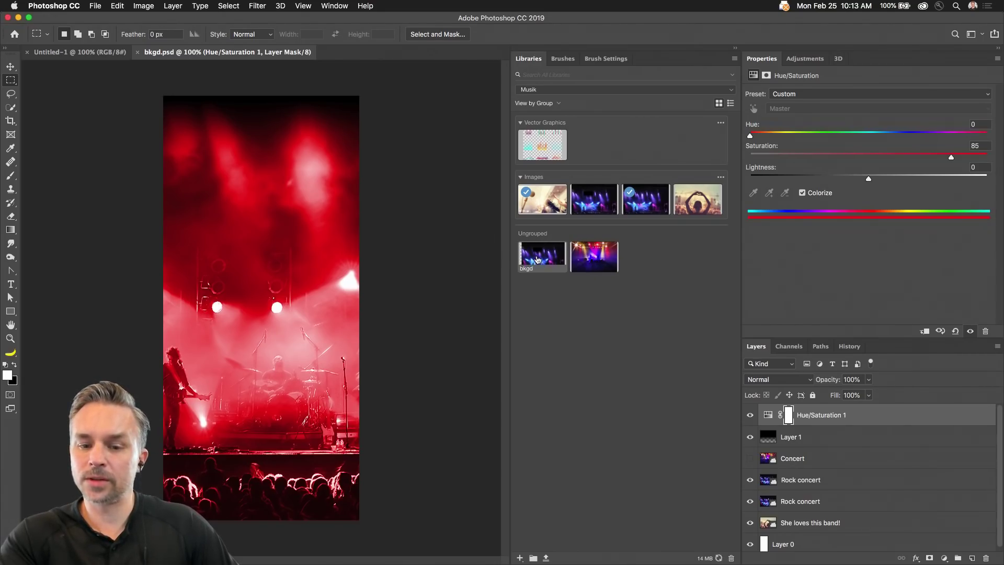
Open the bkgd graphic from the Musik library, copy the Hue/Saturation adjustment from the tall bkgd.psd onto it, and save
double_click(537, 260)
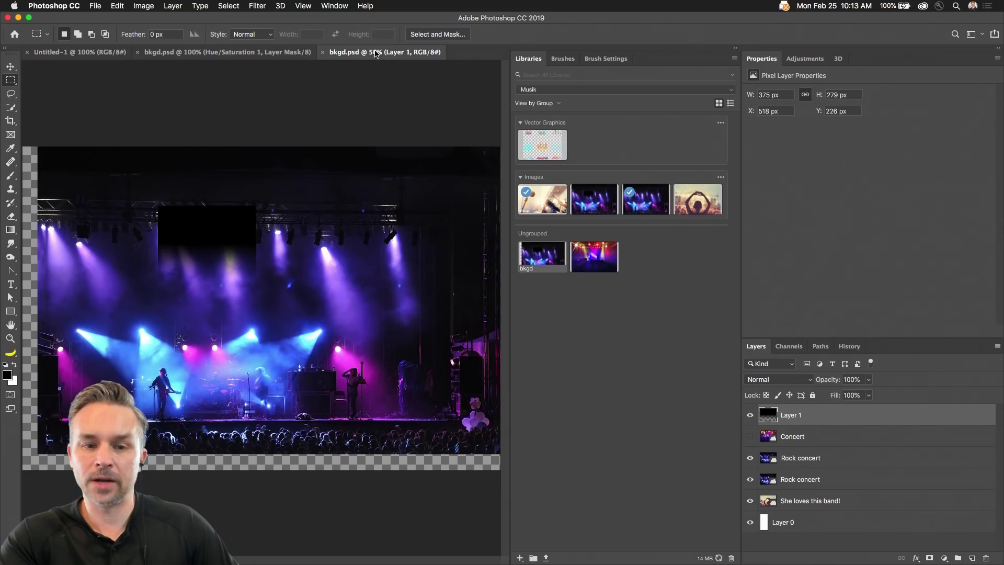
drag(377, 52, 505, 106)
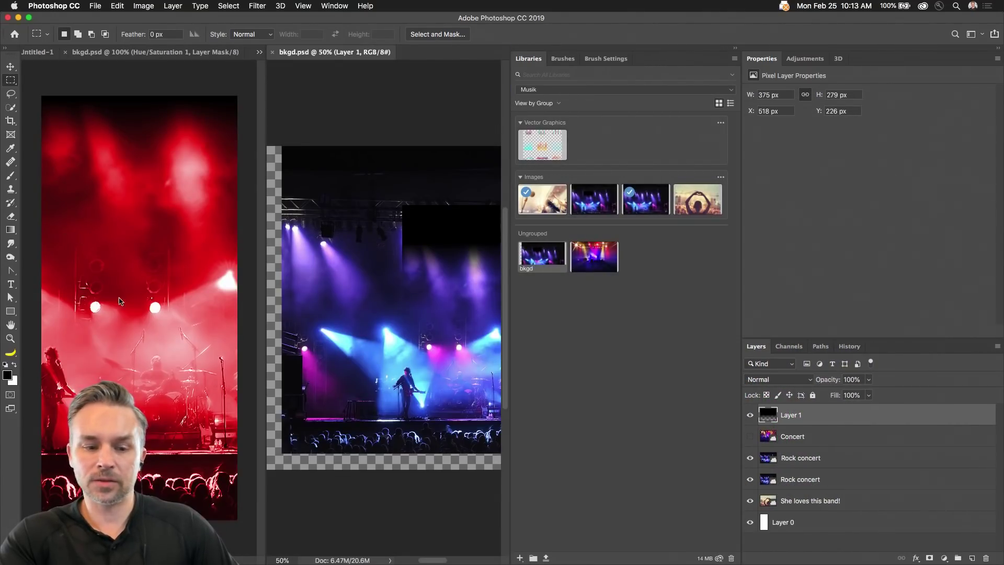
click(120, 301)
drag(835, 412, 398, 310)
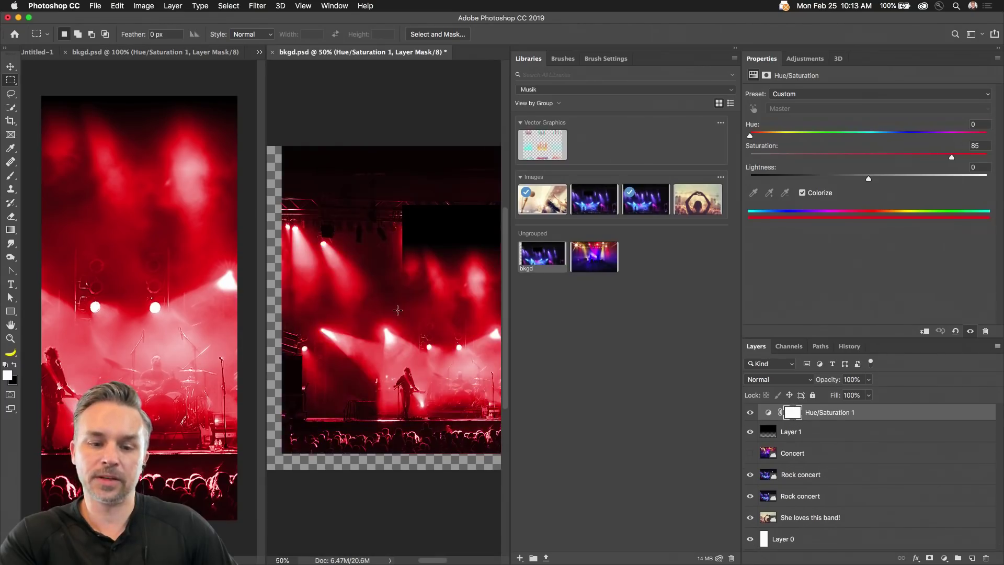
key(super+s)
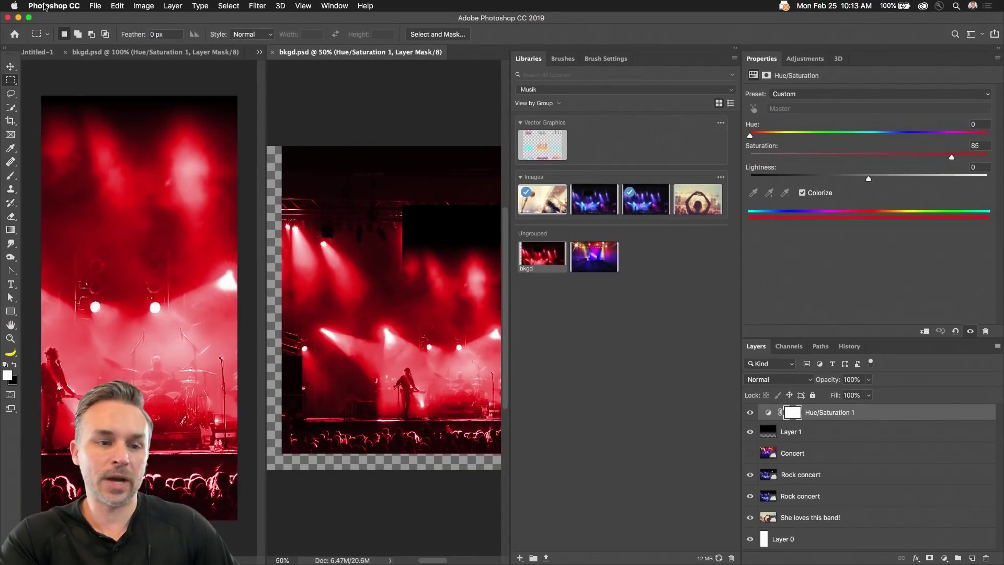
Check the linked concert image in XD and examine the Musik library's collaboration and sharing options in Photoshop
click(18, 18)
click(285, 69)
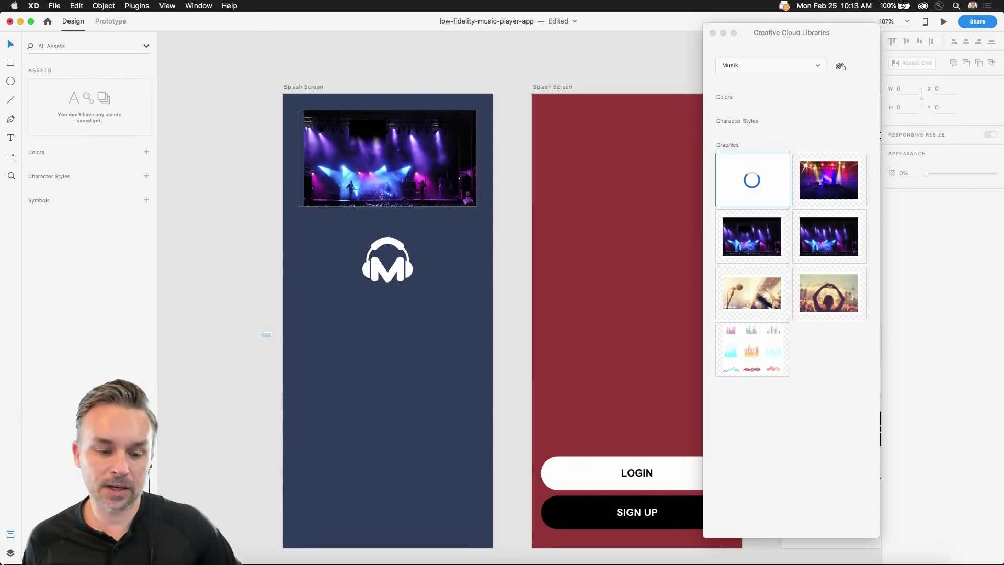
click(181, 550)
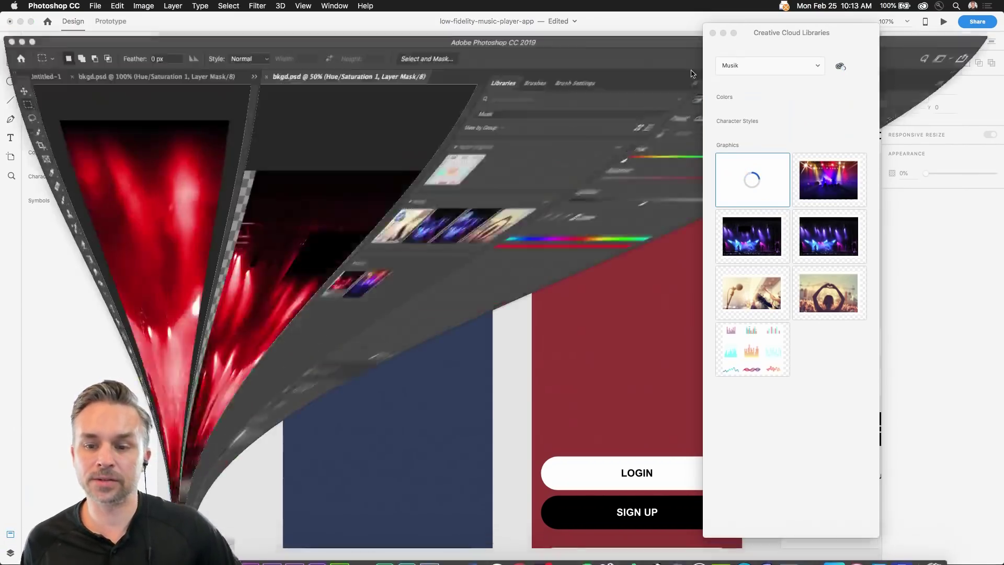
click(734, 58)
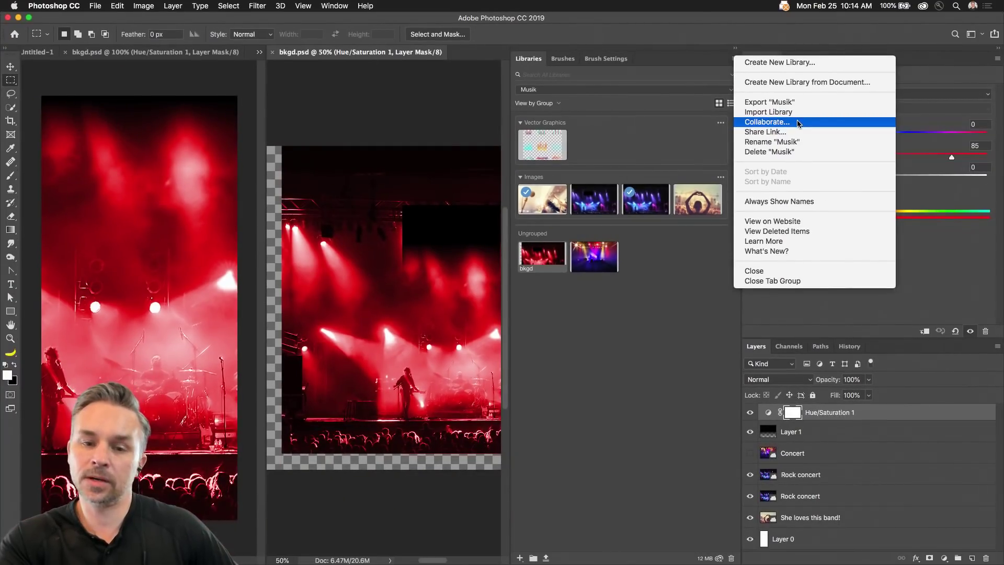
click(646, 393)
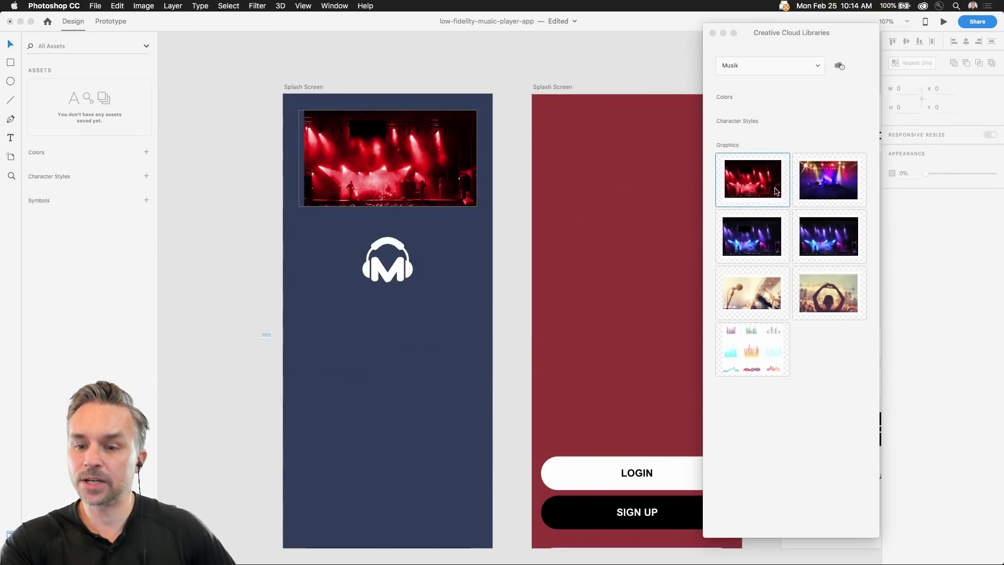
Fit the bkgd image to the first Splash Screen artboard at X 0, Y 0 and 375 × 812, stacked behind the logo
drag(327, 166, 311, 151)
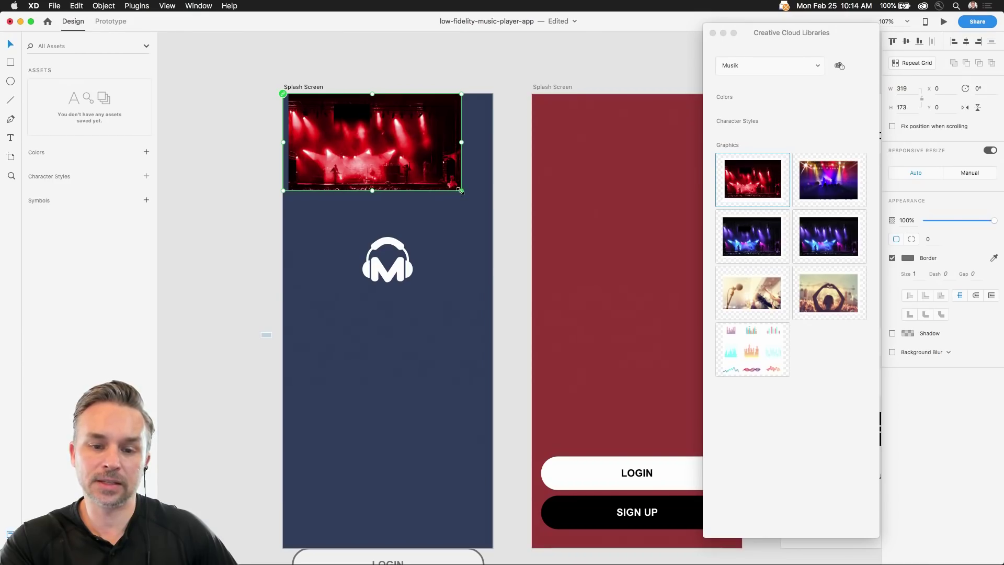
drag(461, 191, 492, 548)
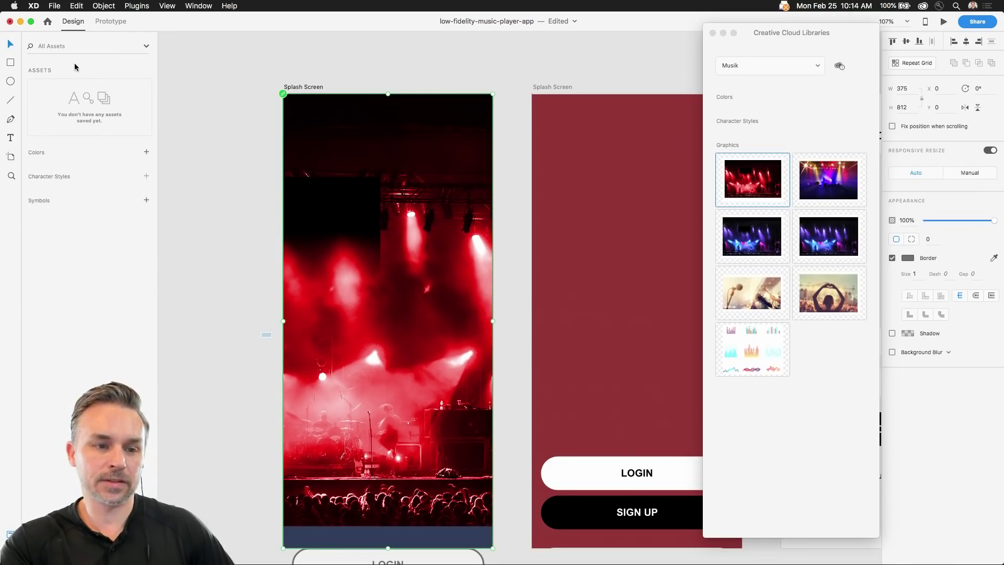
key(super+y)
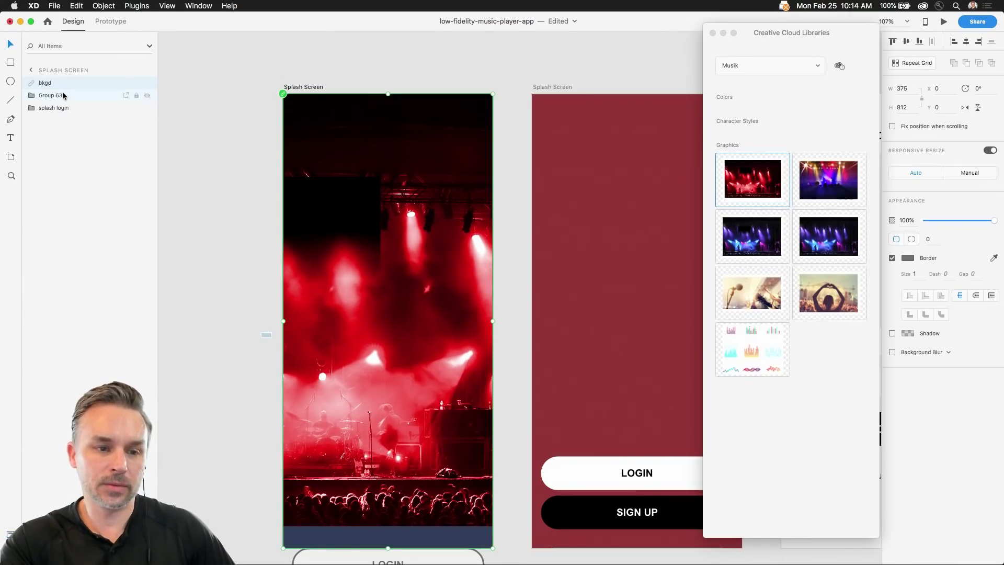
drag(69, 83, 69, 131)
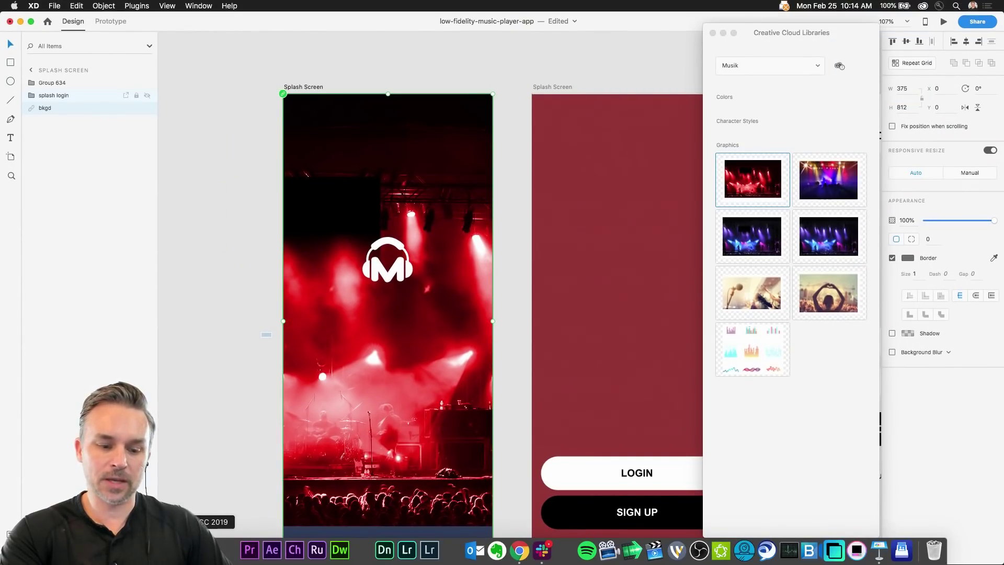
Switch to Photoshop, fill Layer 0 of the library bkgd.psd with the black foreground color, and regroup the document with the other tabs
click(183, 552)
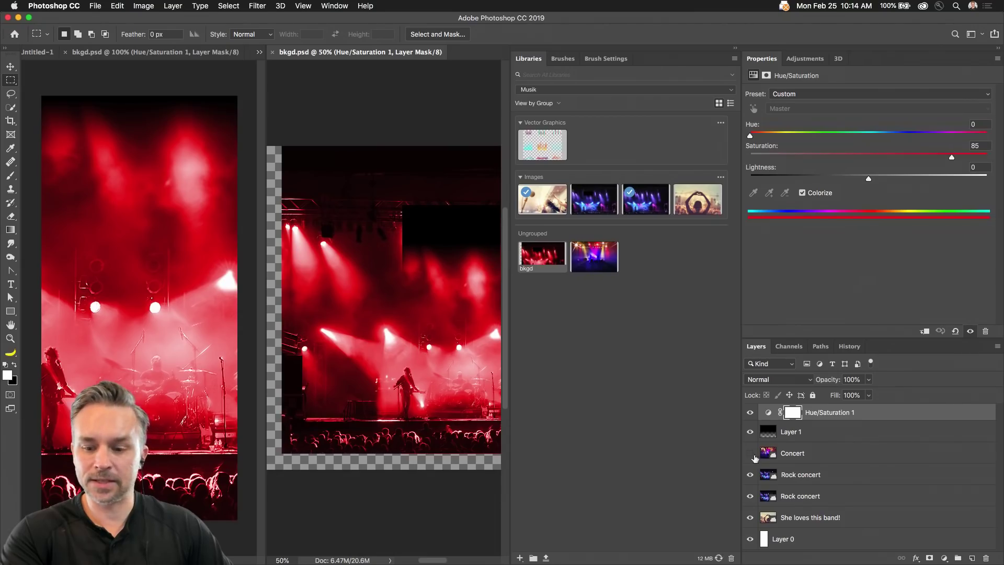
click(793, 543)
key(a)
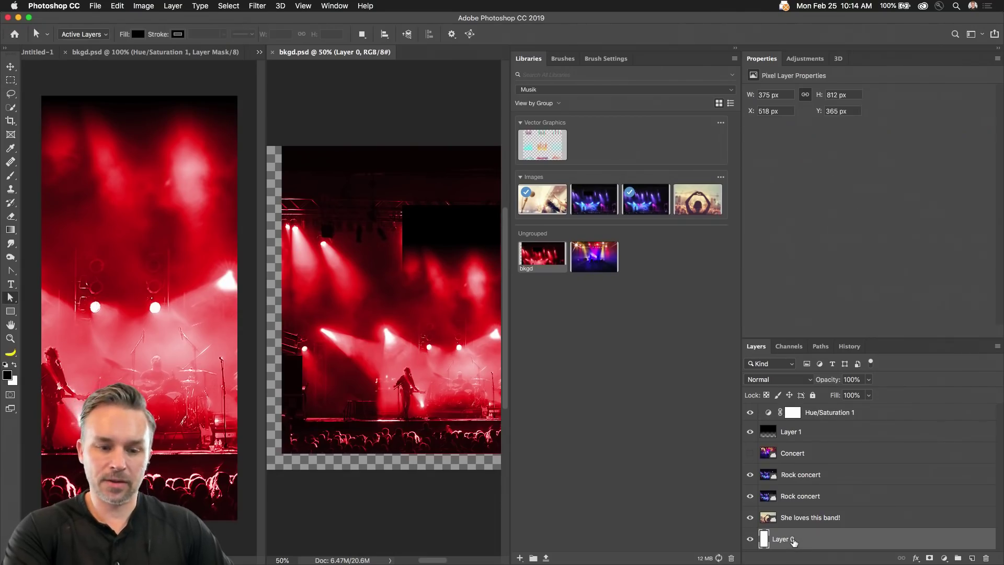
click(7, 365)
key(m)
key(shift+BackSpace)
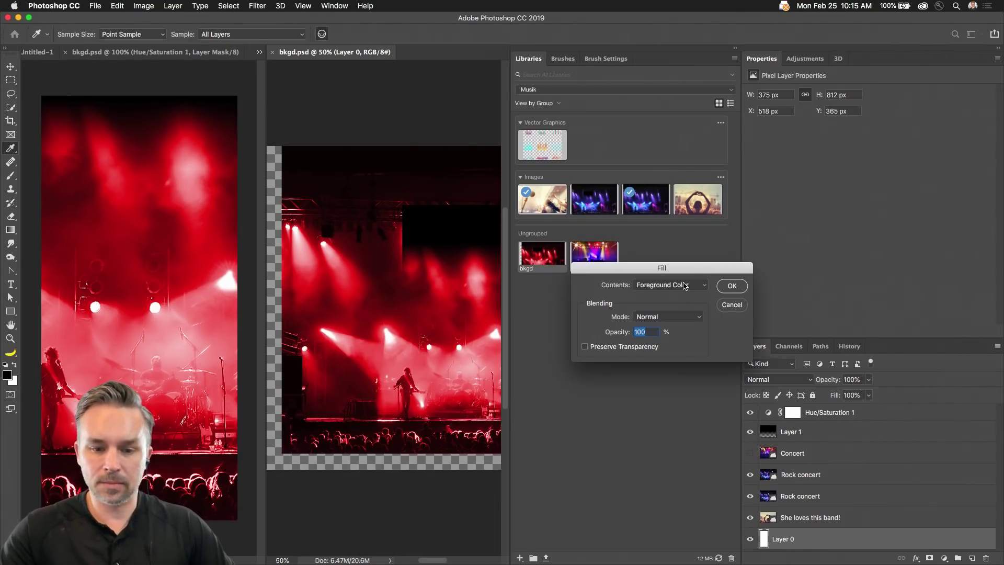
key(Return)
drag(292, 51, 124, 54)
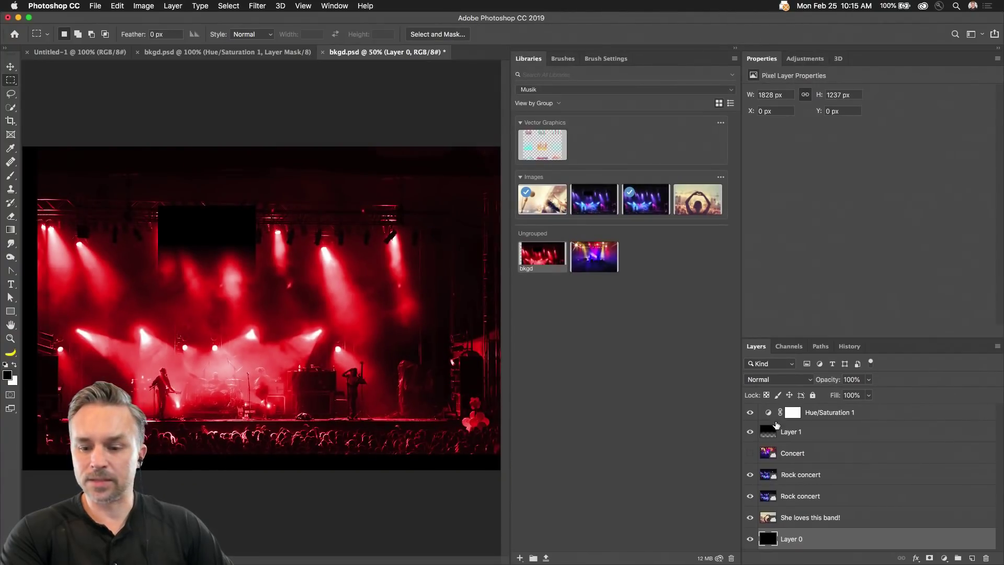
Add a new layer above Layer 1 and draw a short black-to-transparent gradient upward from the image's lower edge
click(972, 558)
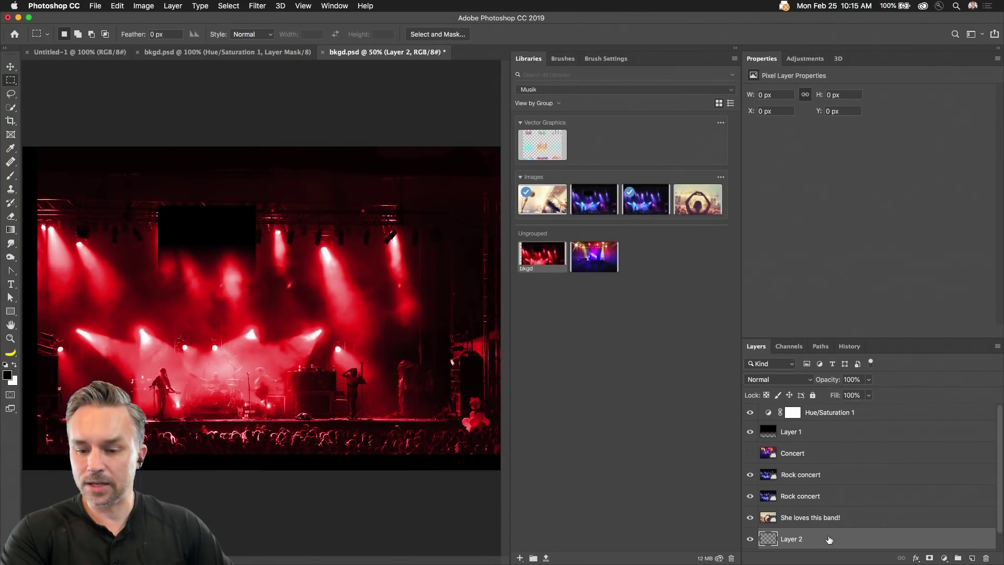
drag(829, 539, 829, 424)
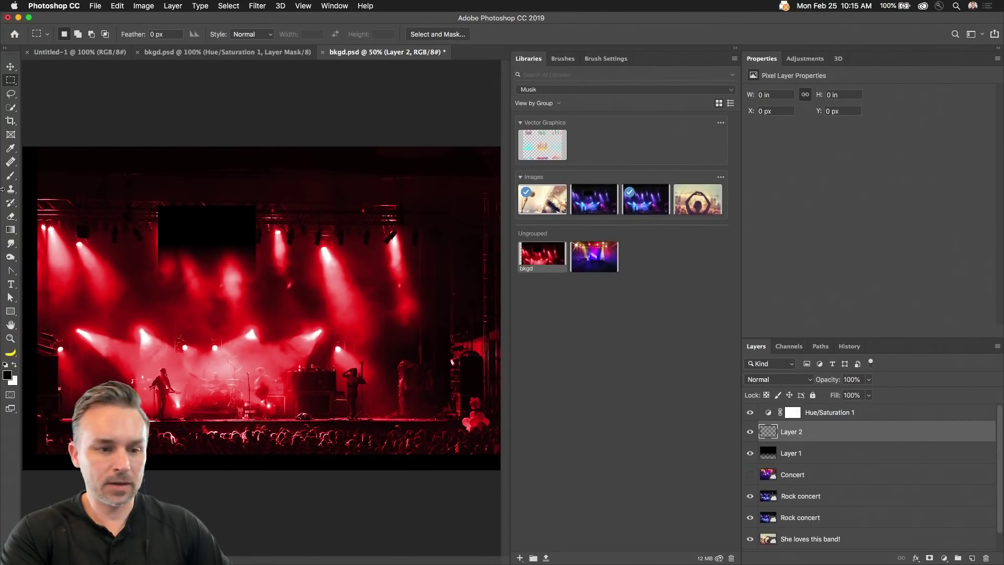
click(10, 229)
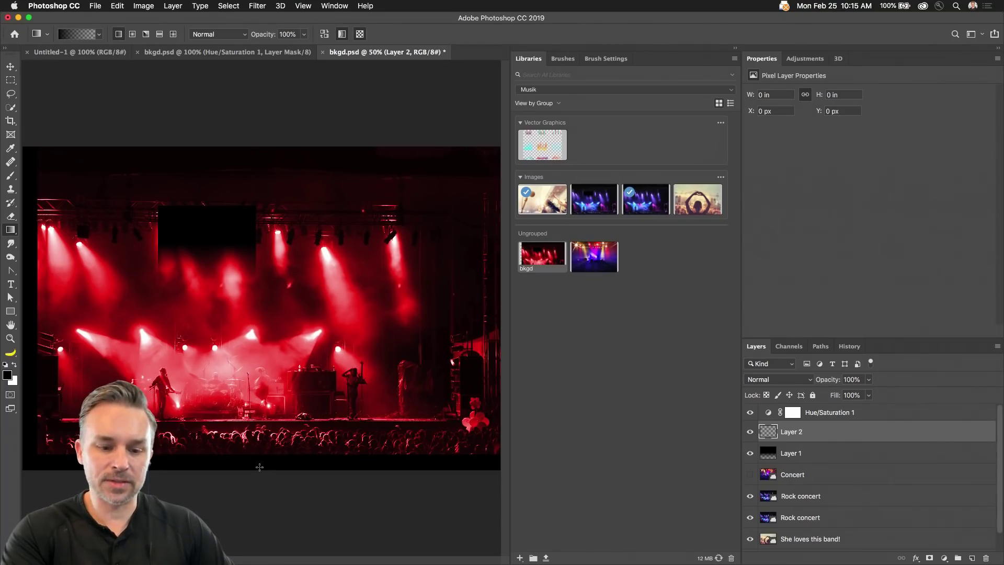
drag(260, 467, 260, 441)
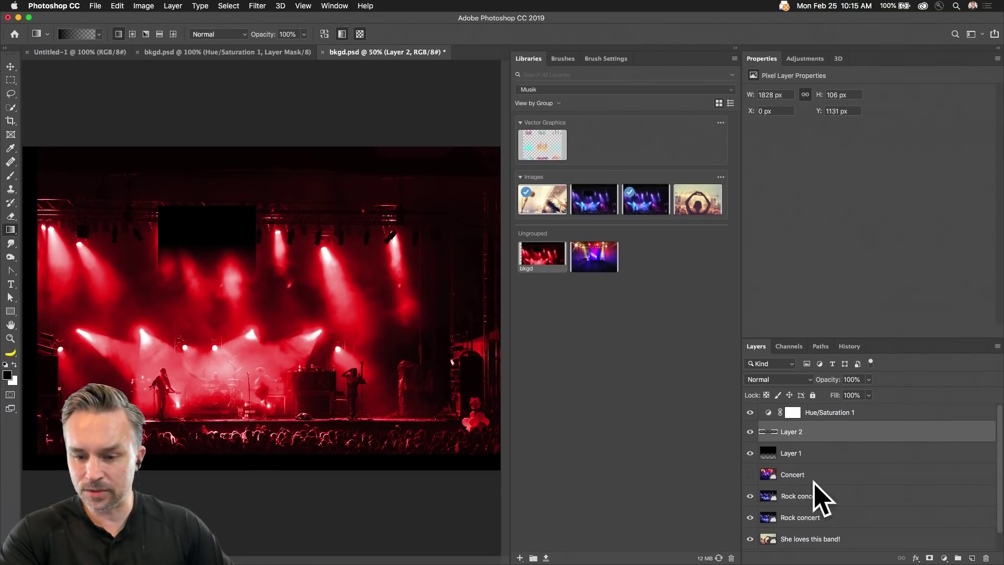
Enlarge the upper Rock concert layer toward its lower-left corner to about 1906 × 1267 px
click(818, 497)
key(super+0)
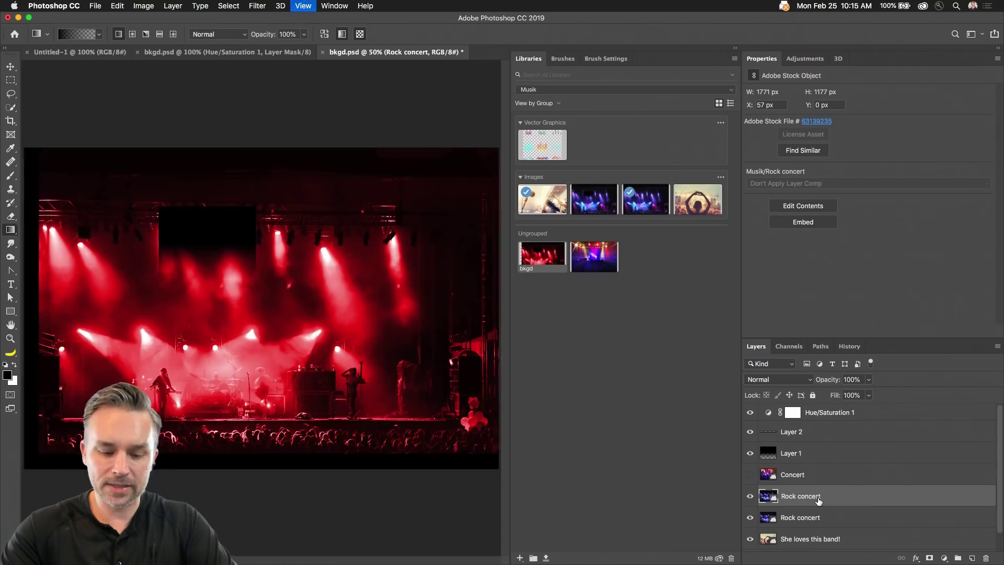
key(super+minus)
key(t)
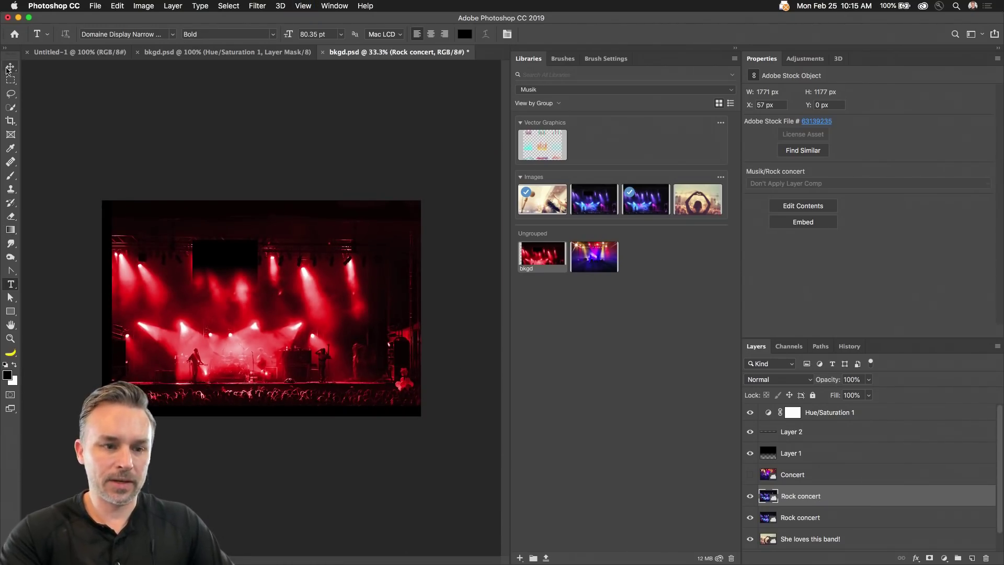
click(10, 67)
key(super+t)
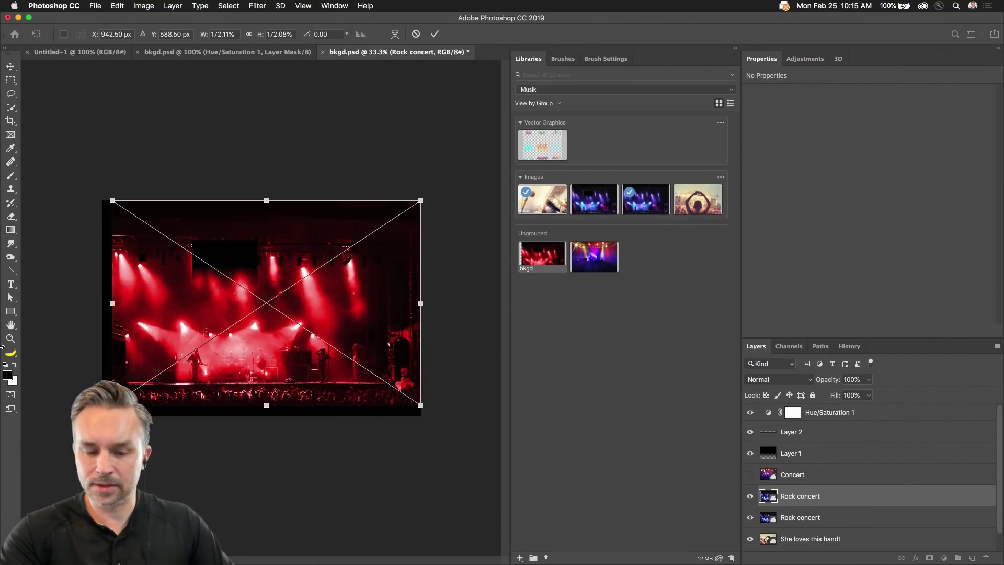
drag(112, 404, 91, 418)
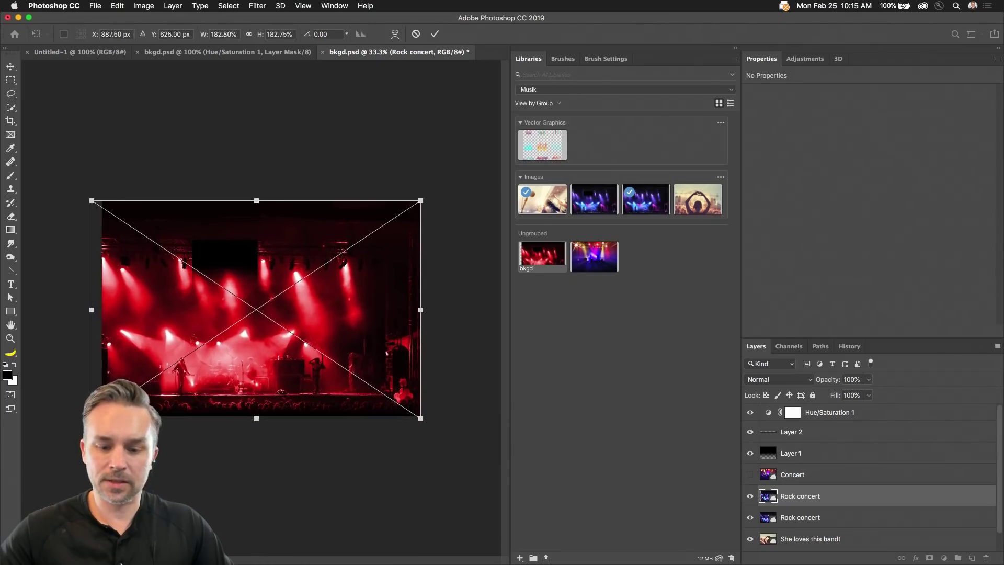
key(Return)
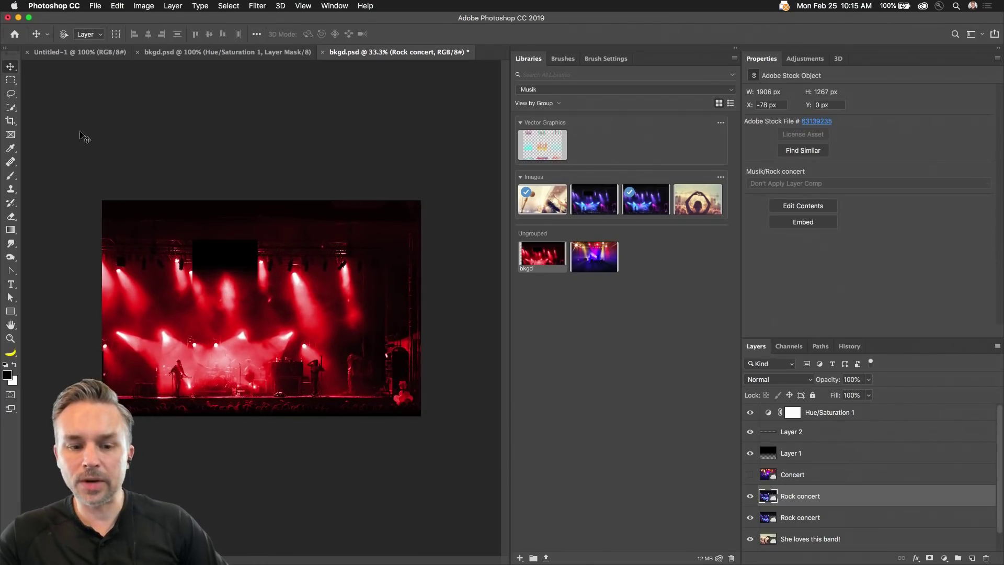
Hide the Hue/Saturation adjustment and enlarge the upper Rock concert layer toward its upper-right corner to about 2116 × 1406 px
key(super+equal)
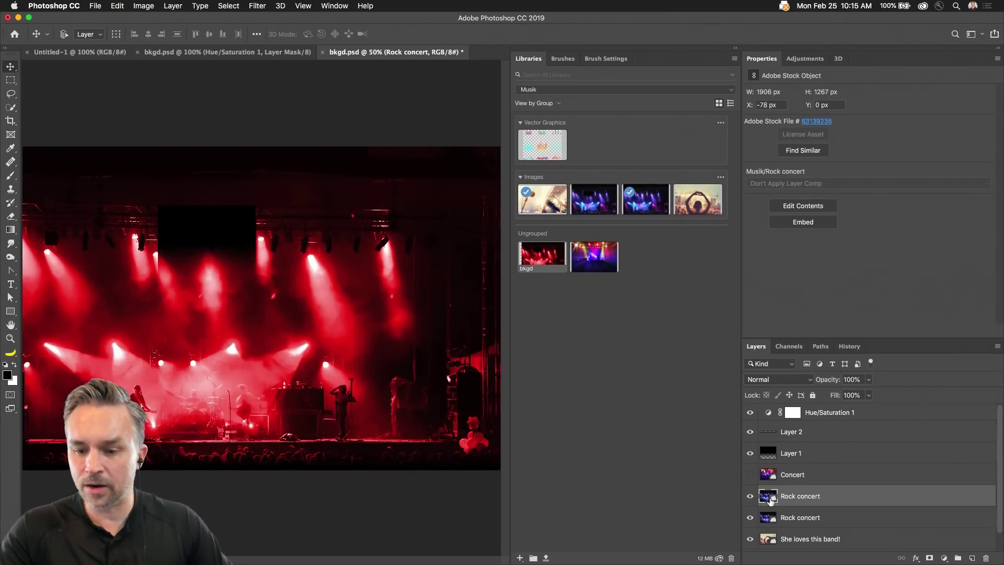
click(803, 413)
click(749, 413)
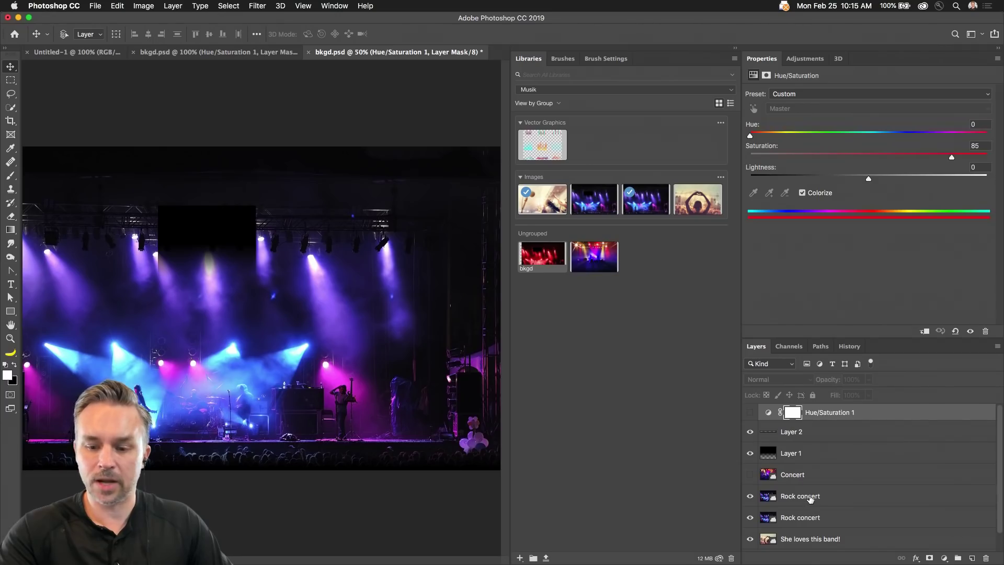
click(810, 498)
key(super+t)
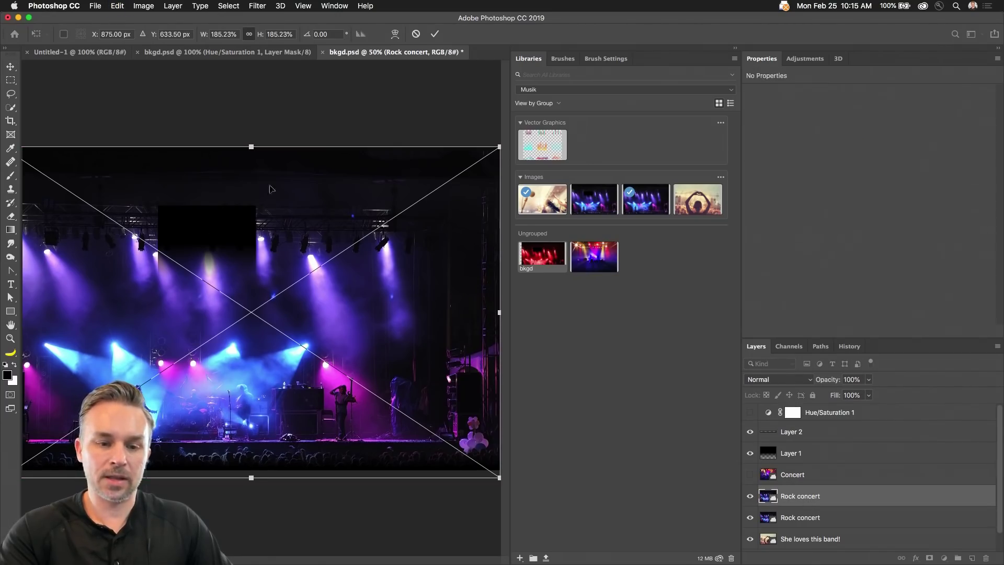
click(735, 49)
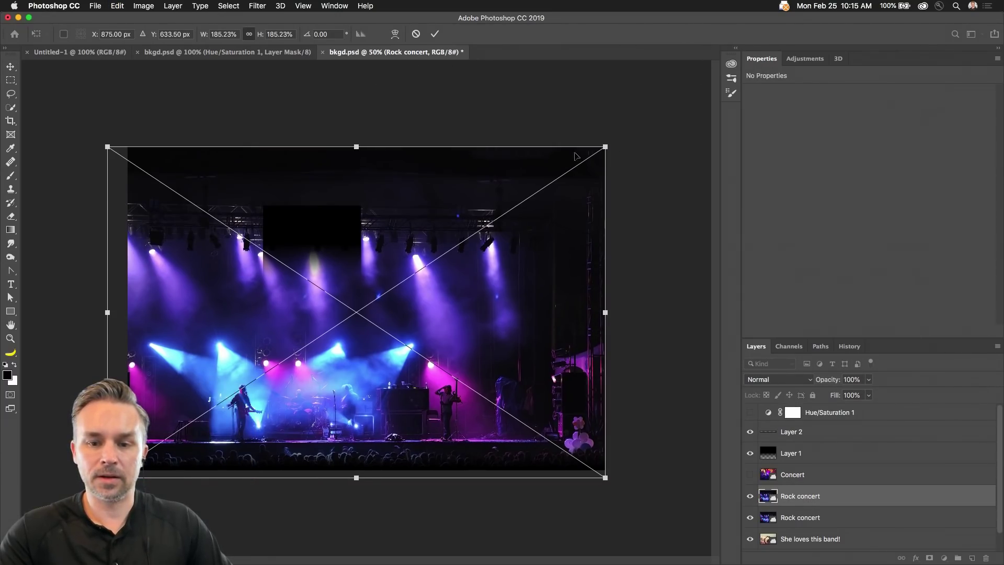
drag(605, 147, 659, 105)
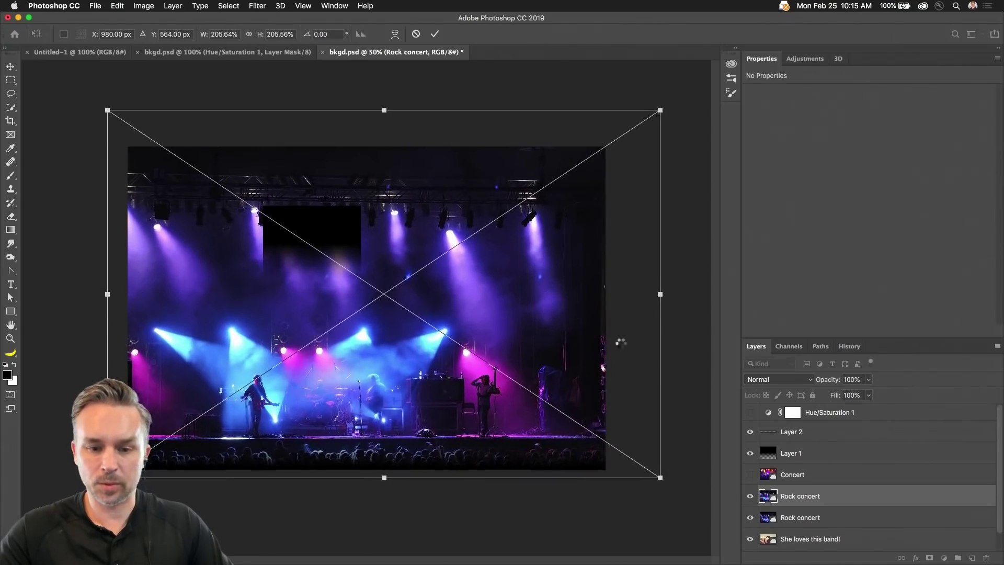
key(Return)
Hide Layer 1 with the black patch and save the library graphic
click(749, 451)
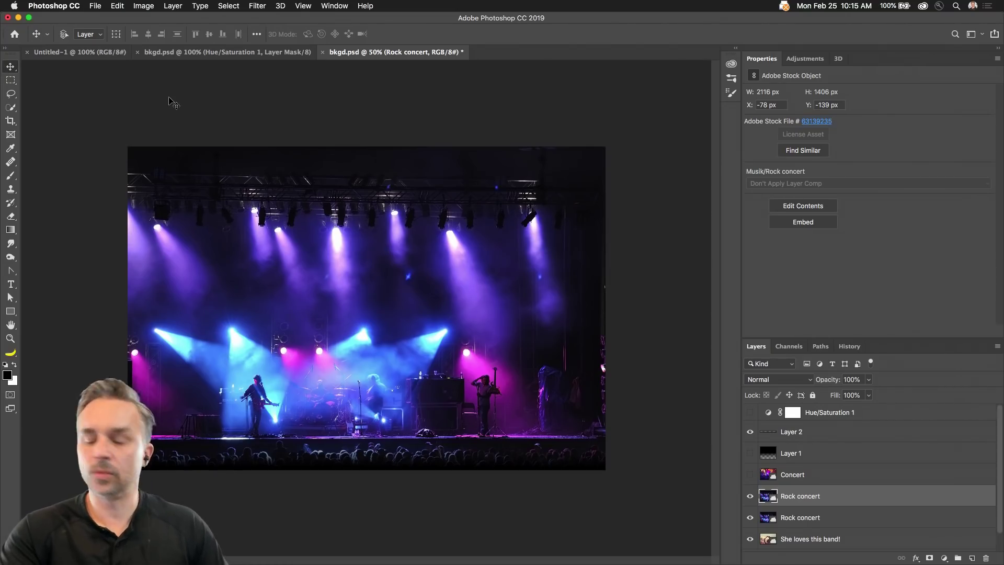
key(super+s)
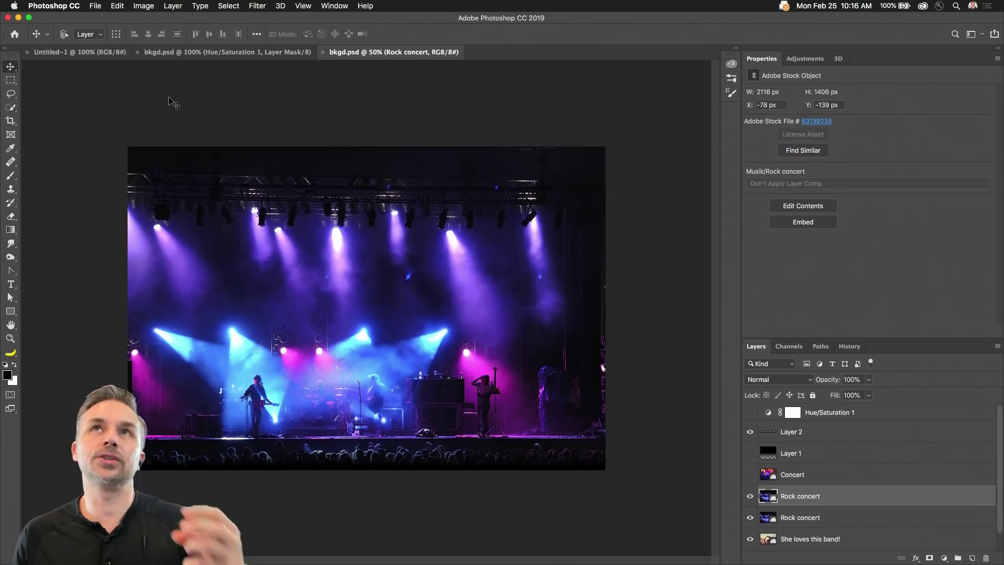
Switch to XD and place a duplicate of the bkgd image on the second Splash Screen artboard at X 0, Y 0
click(18, 18)
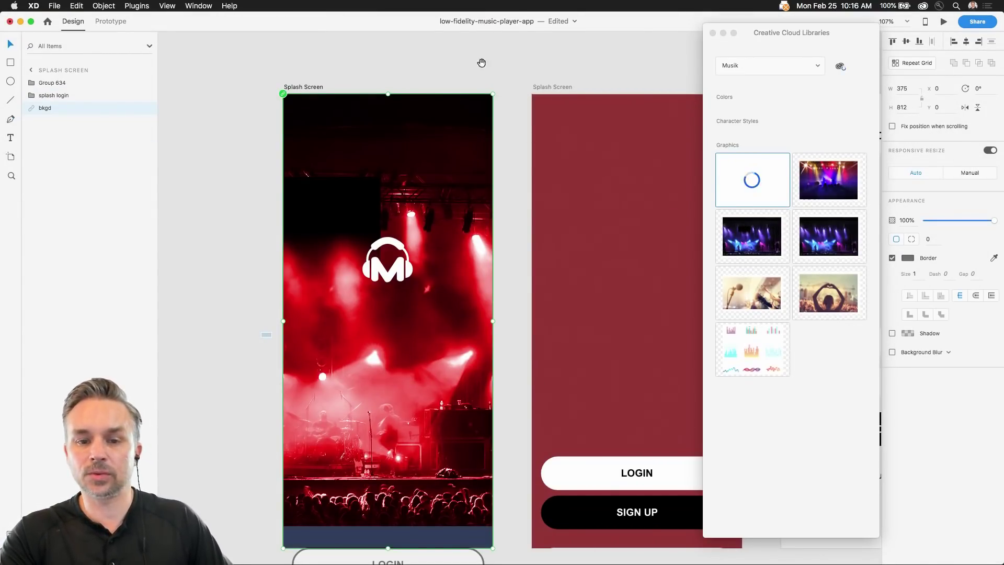
drag(482, 63, 361, 54)
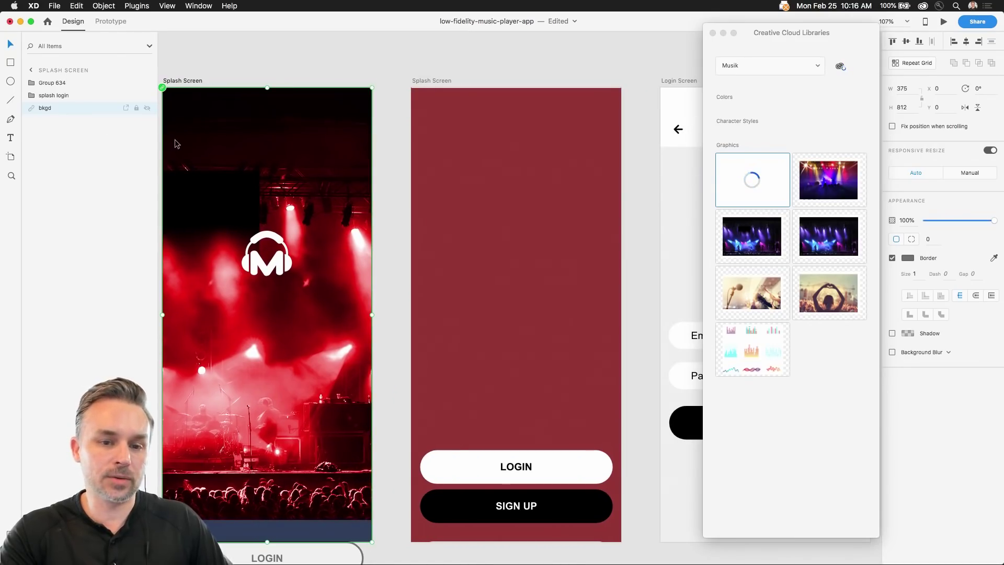
key(super+d)
drag(252, 163, 501, 166)
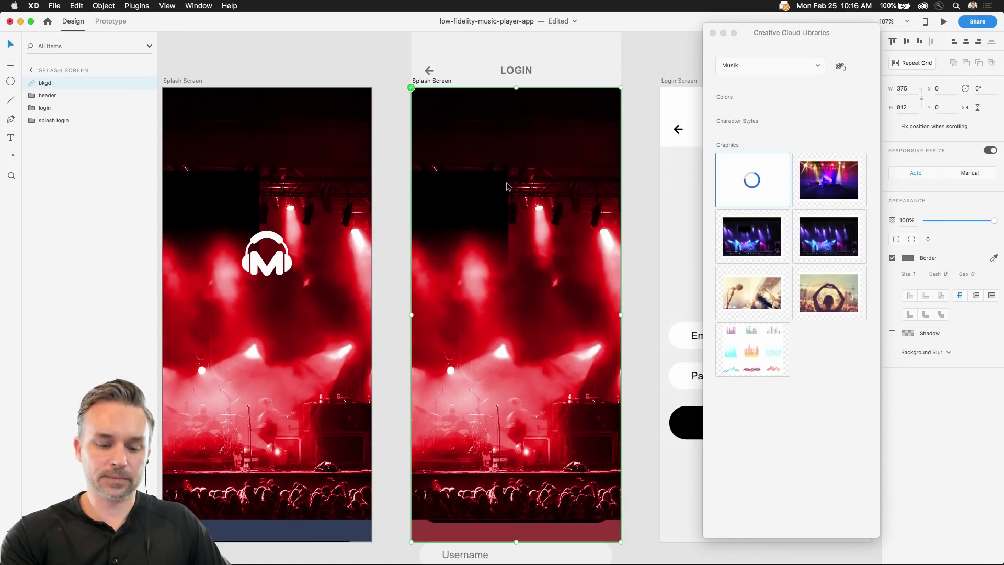
Delete the bkgd image from the second Splash Screen artboard and close the Creative Cloud Libraries
key(Delete)
drag(277, 69, 335, 64)
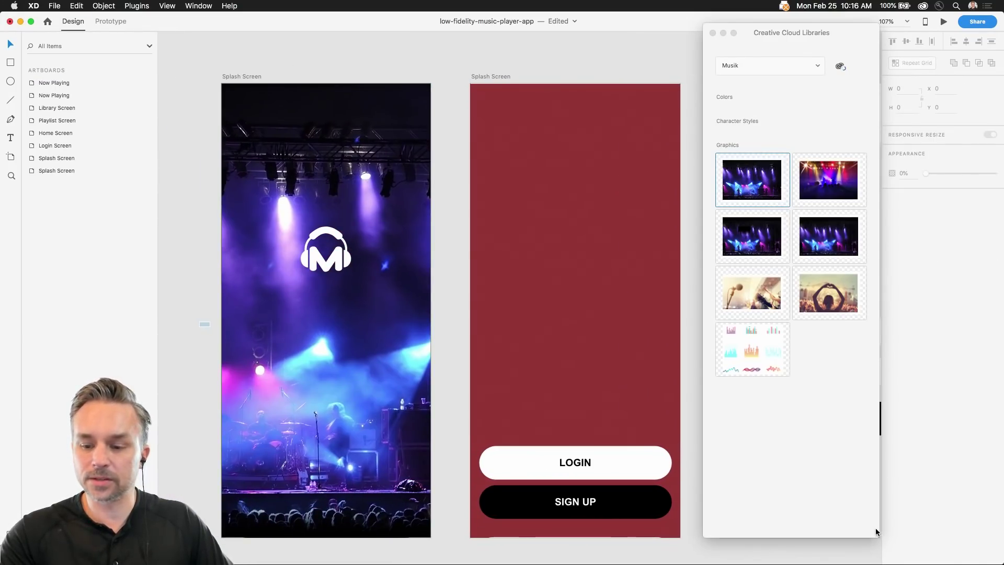
click(713, 33)
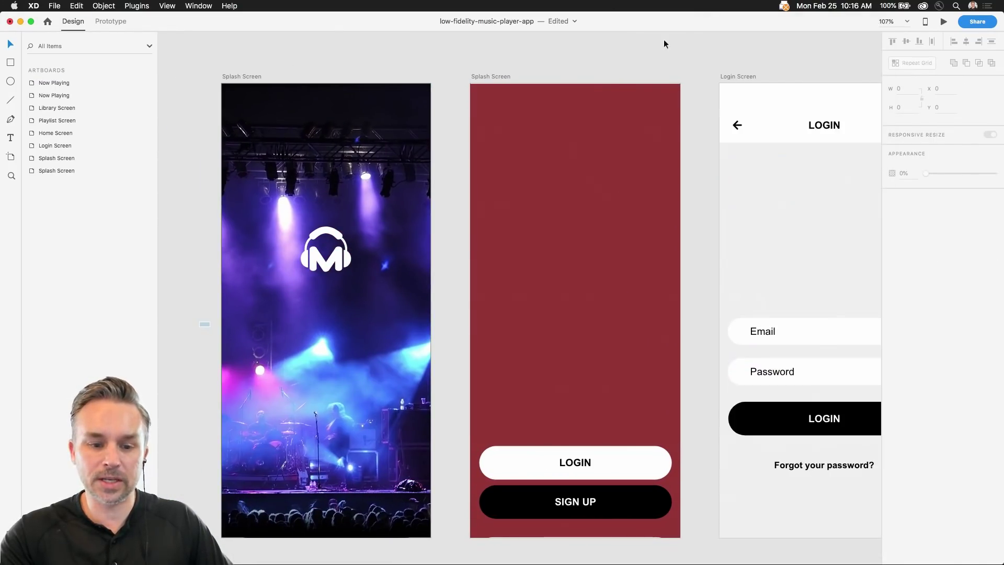
Move the headphone logo on the first Splash Screen artboard down to Y 297
click(322, 269)
drag(322, 269, 323, 293)
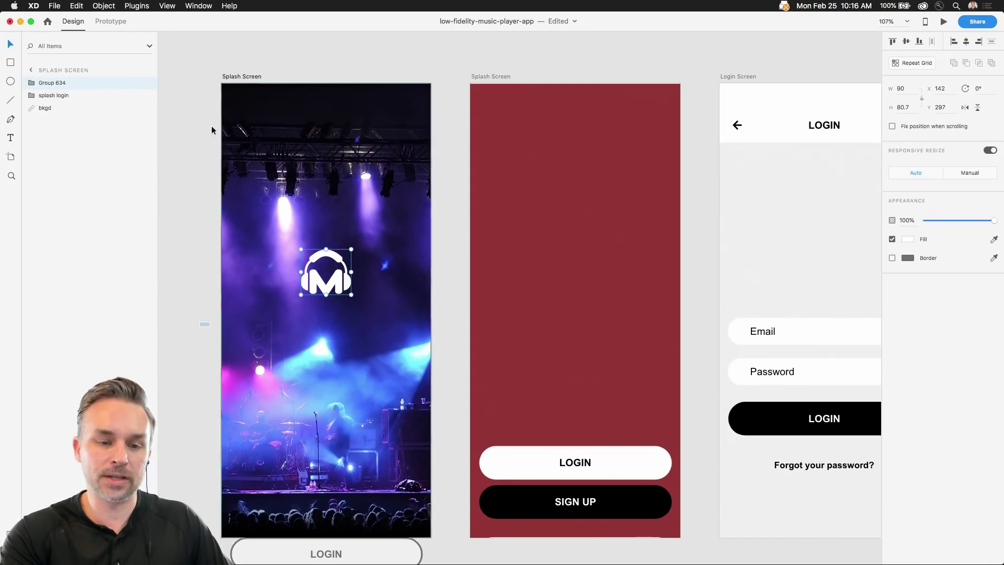
Copy the bkgd image from the first to the second Splash Screen artboard and place it below all other layers
click(246, 104)
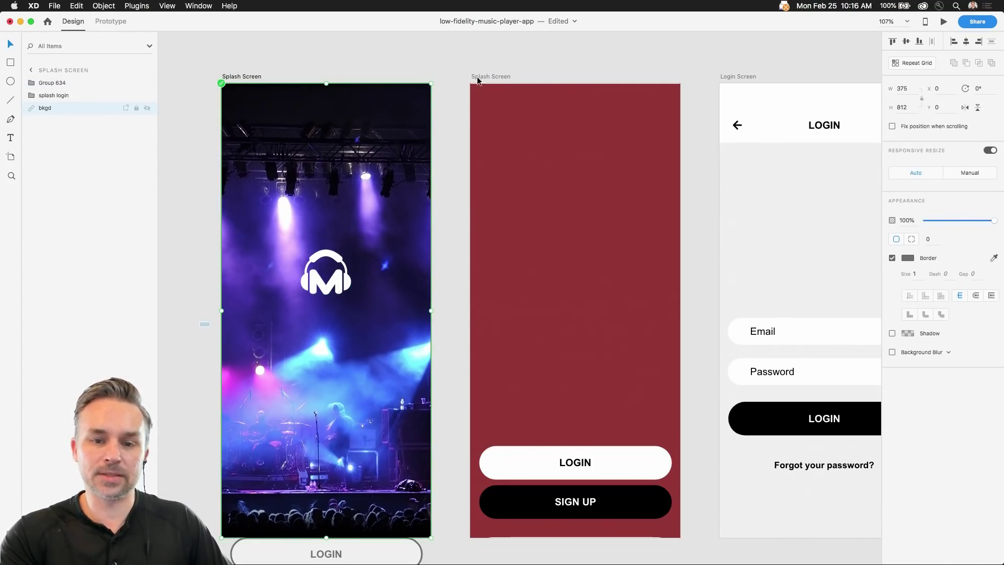
click(492, 79)
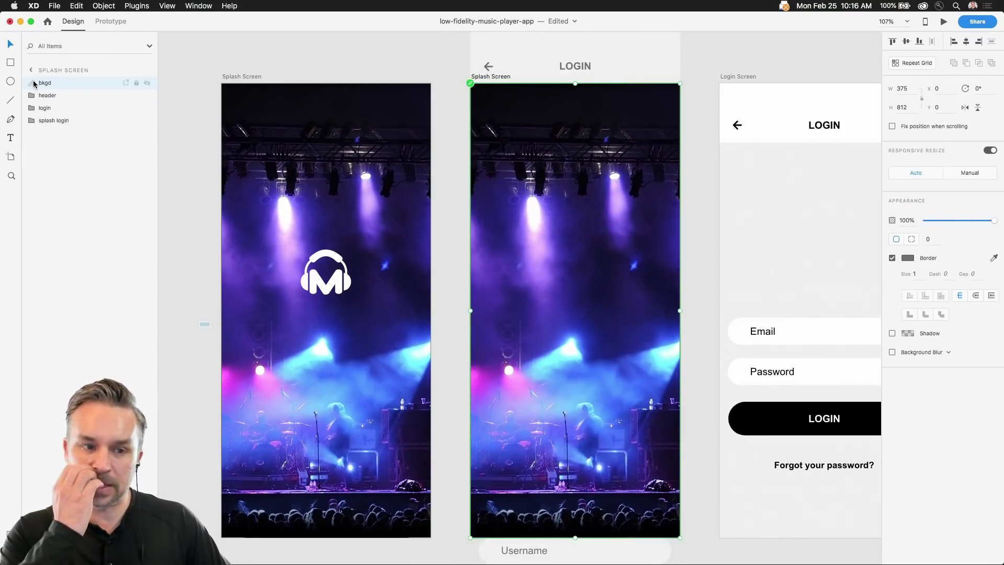
drag(60, 84, 51, 157)
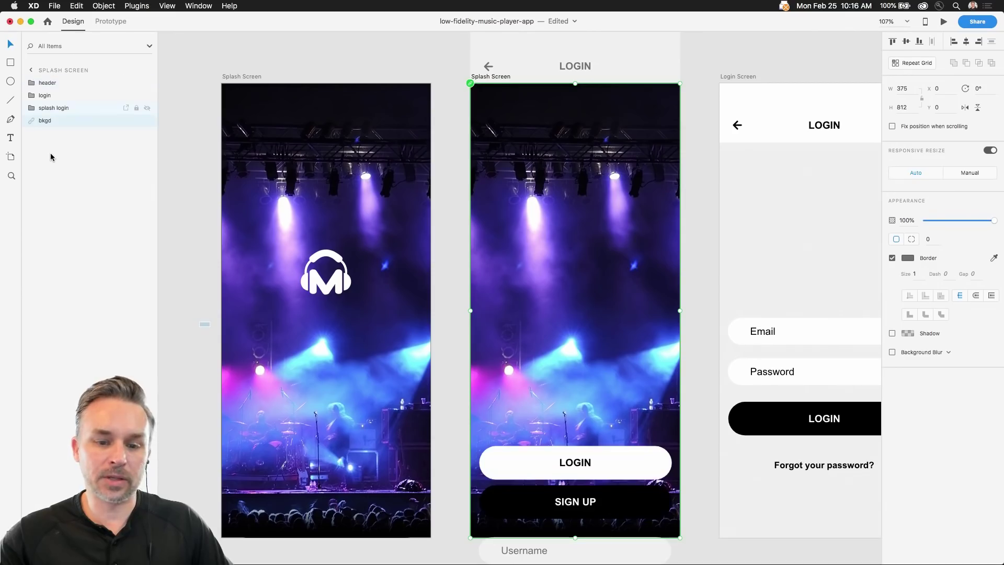
click(334, 61)
click(320, 284)
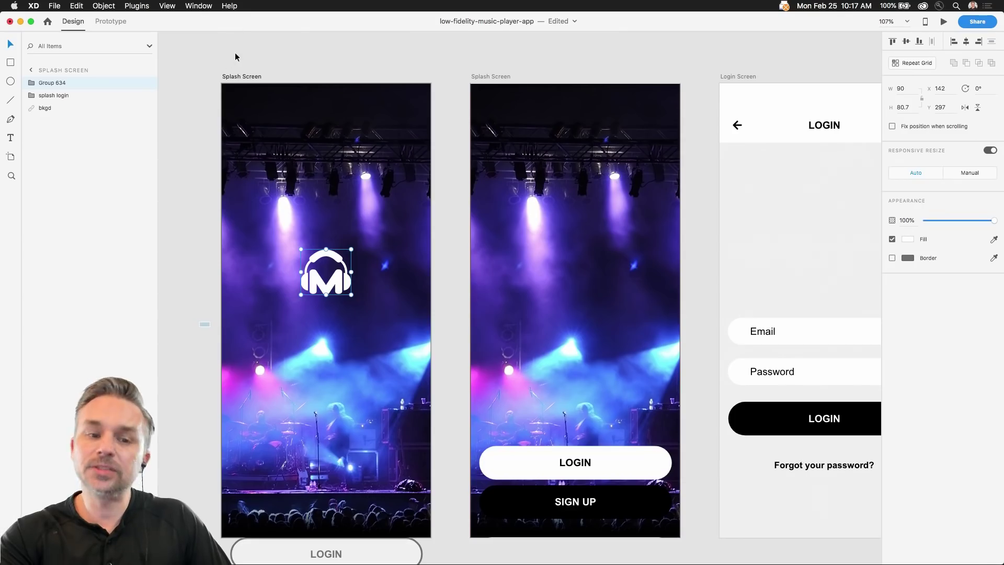
Paste the bkgd image onto the Login Screen artboard and place it below the header layer
scroll(201, 160, down, 2)
scroll(201, 160, right, 1)
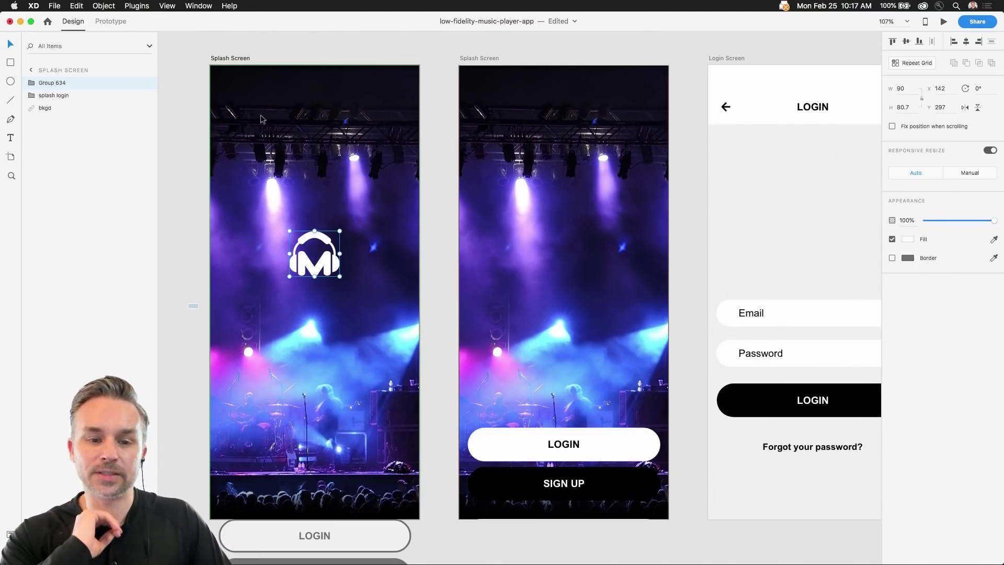
click(291, 70)
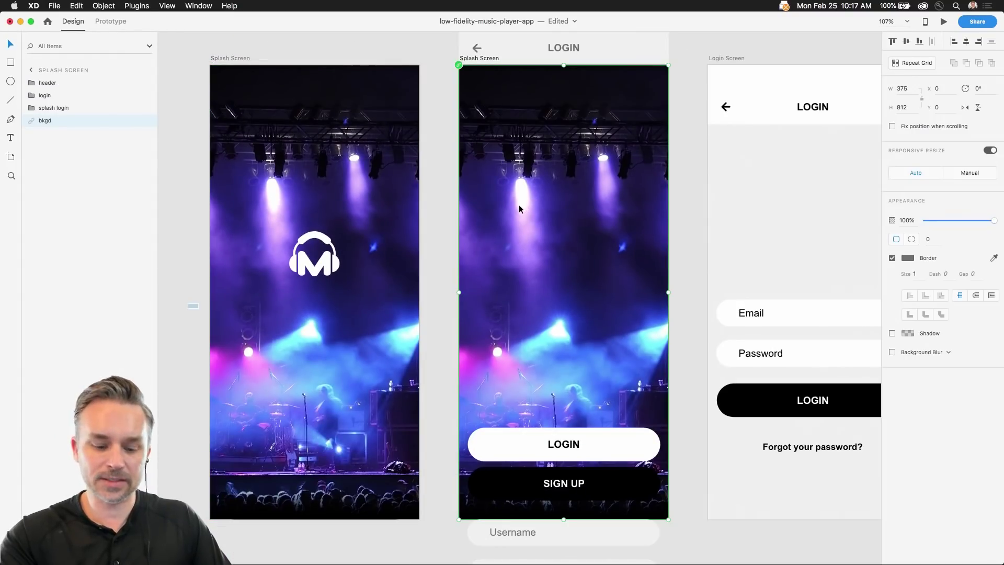
click(735, 59)
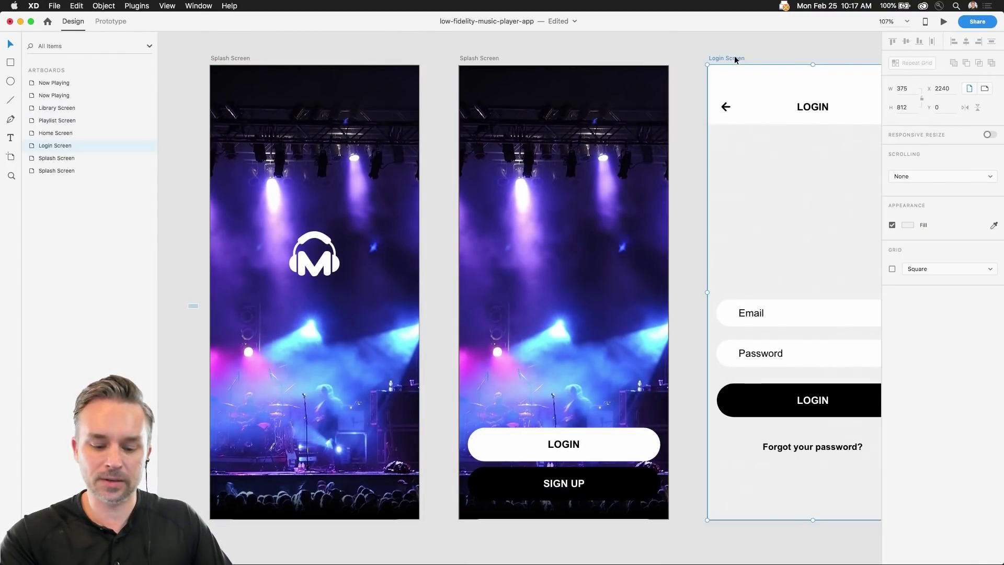
key(ctrl+v)
scroll(523, 262, right, 5)
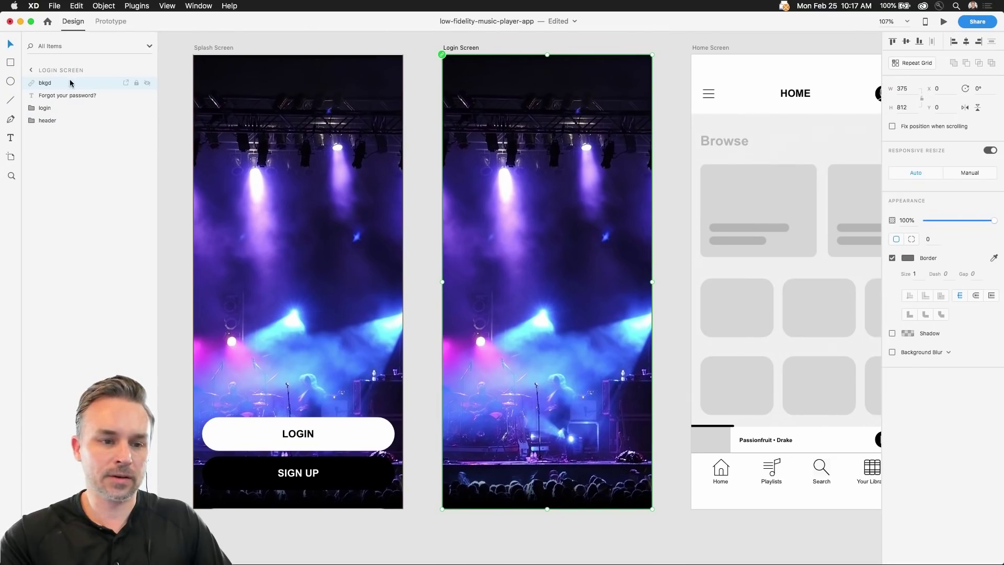
drag(71, 82, 62, 182)
Paste the bkgd image onto the Home Screen artboard and place it below Rectangle 1532 in the layer order
scroll(285, 71, right, 8)
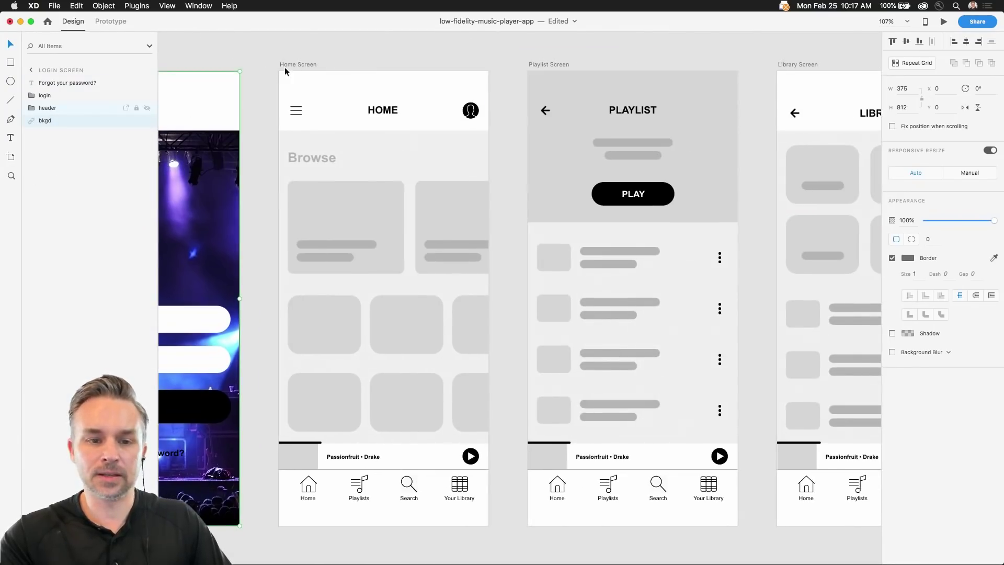
click(296, 64)
key(ctrl+v)
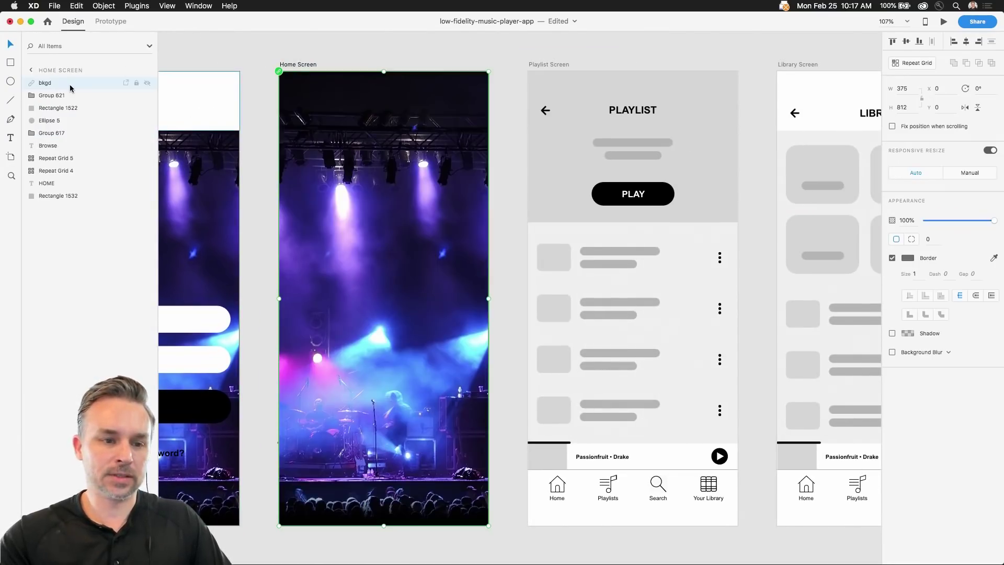
drag(73, 86, 61, 272)
Paste the bkgd image onto the Playlist Screen artboard and place it below Repeat Grid 6 in the layer order
scroll(538, 66, right, 5)
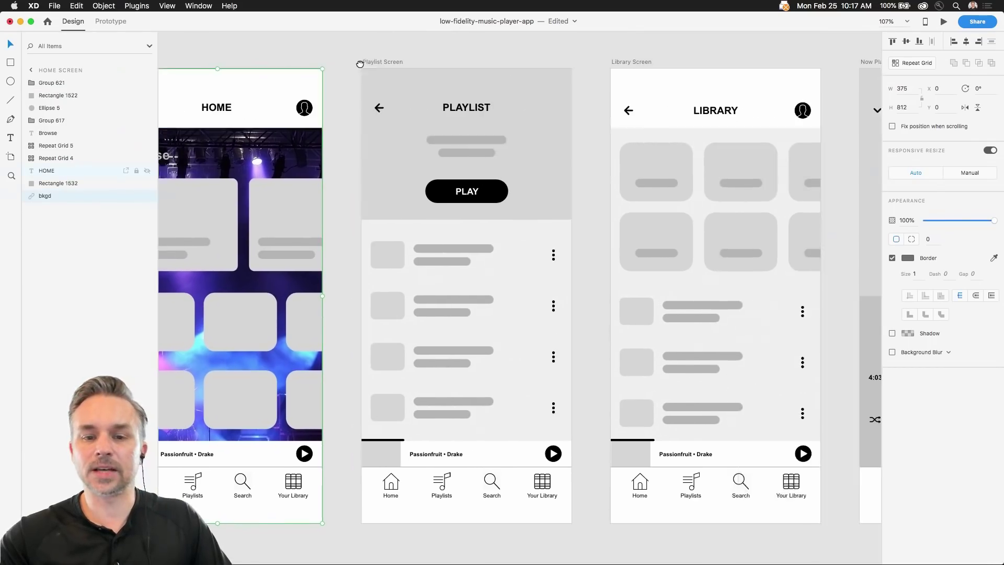
click(348, 61)
key(ctrl+v)
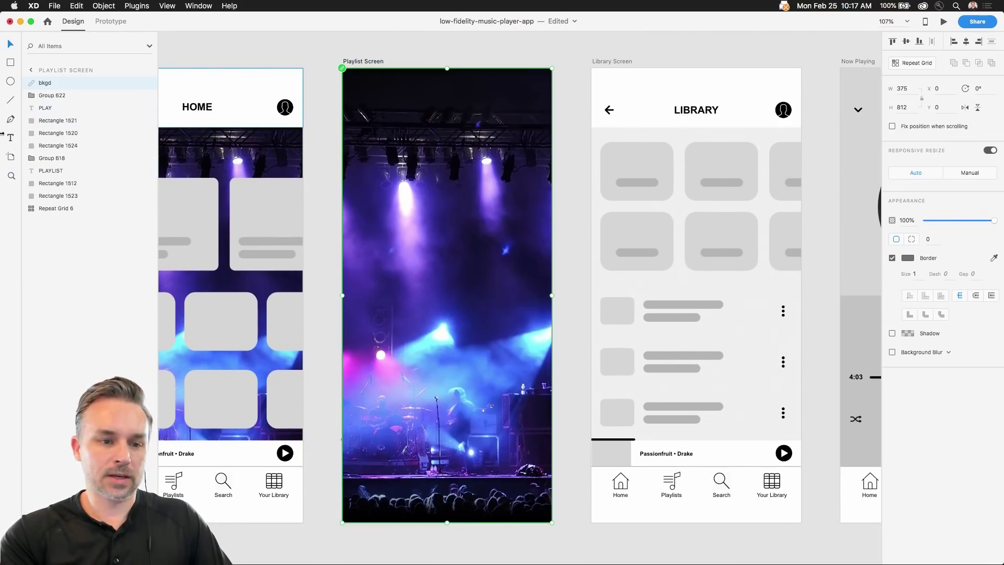
drag(57, 84, 59, 256)
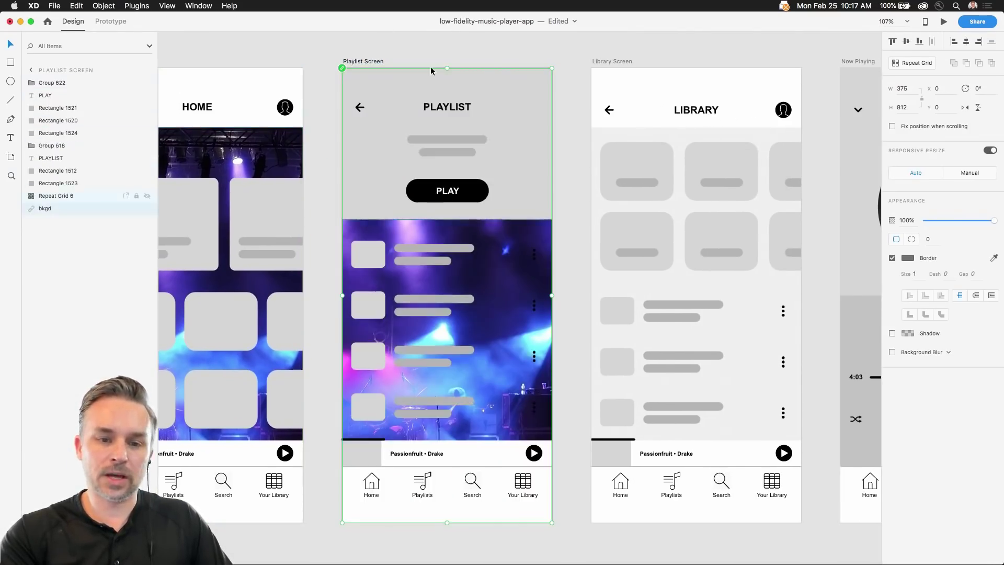
Paste the bkgd image onto the Library Screen artboard and place it behind all of its content
click(601, 60)
key(super+v)
drag(47, 82, 56, 253)
click(242, 62)
Move the headphone logo on the first Splash Screen artboard down to X 142, Y 337
scroll(426, 68, left, 10)
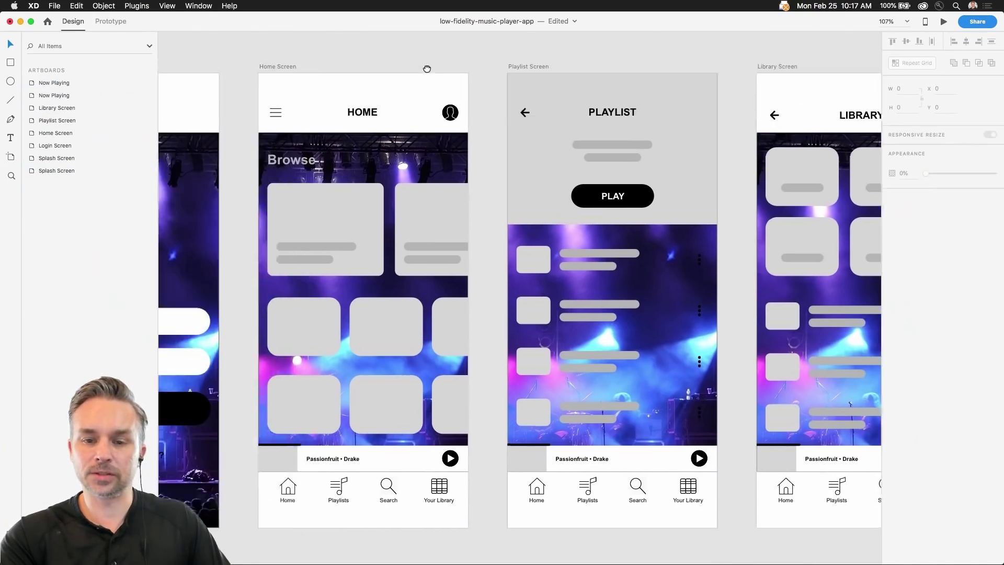
scroll(577, 83, left, 10)
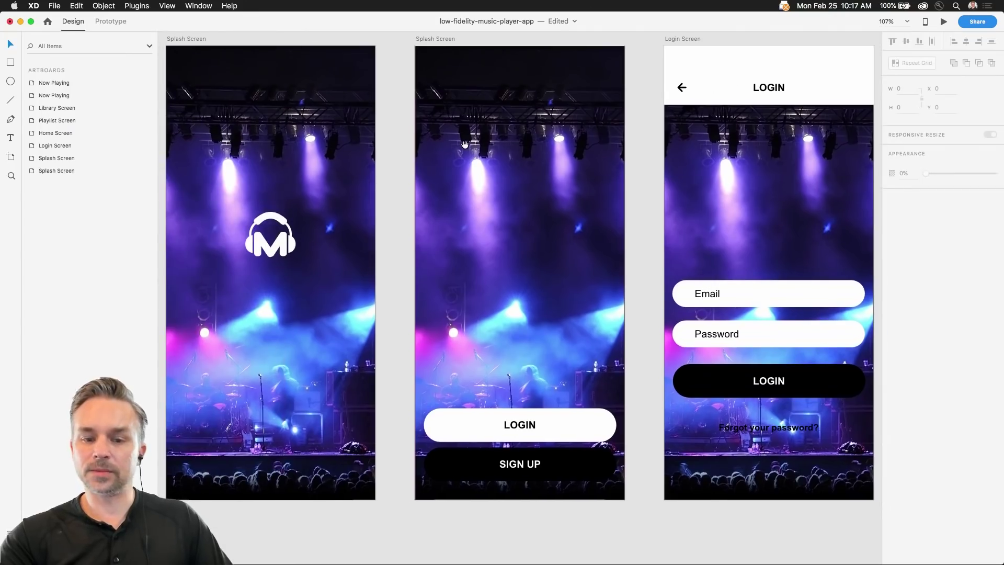
scroll(464, 145, left, 2)
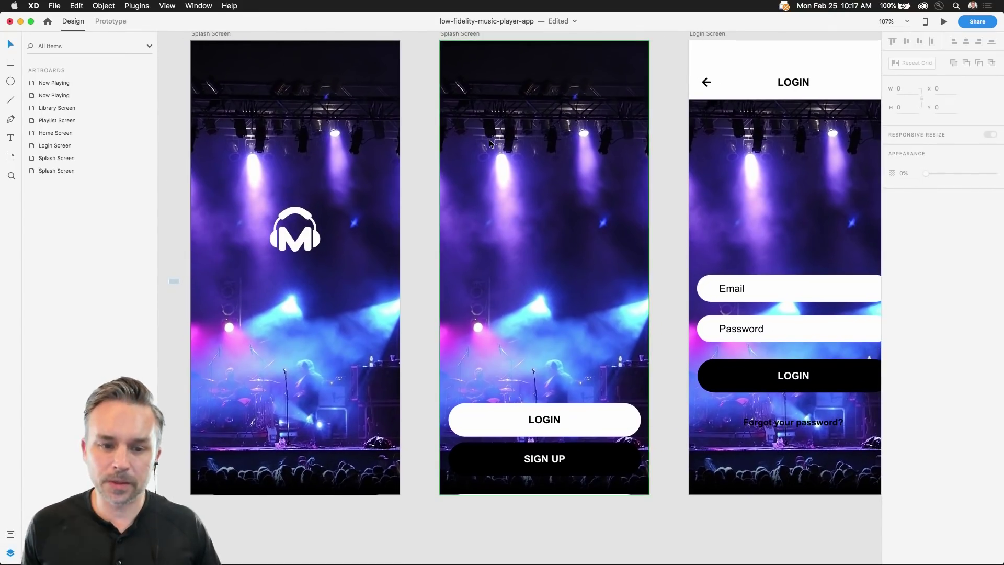
click(283, 244)
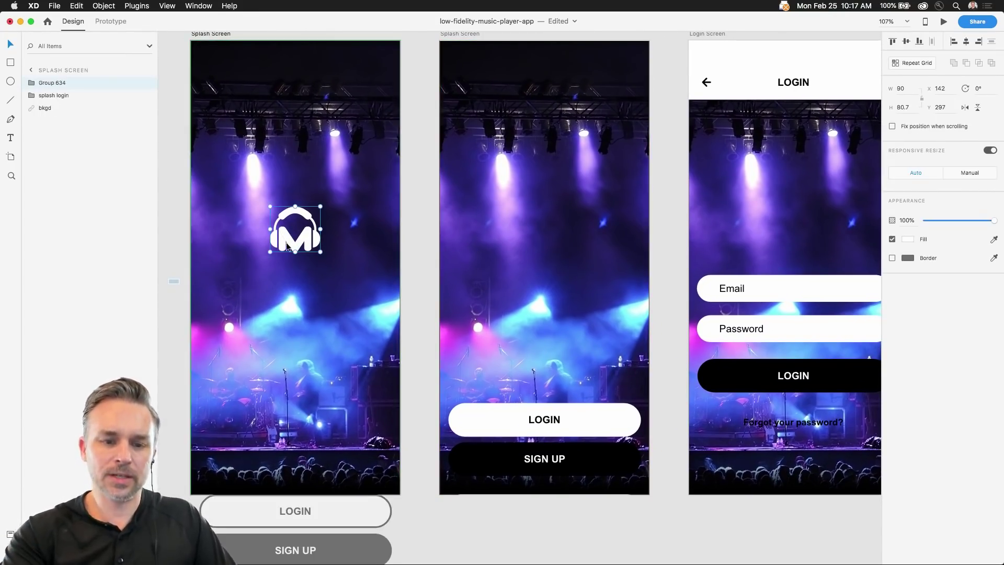
drag(281, 251, 290, 264)
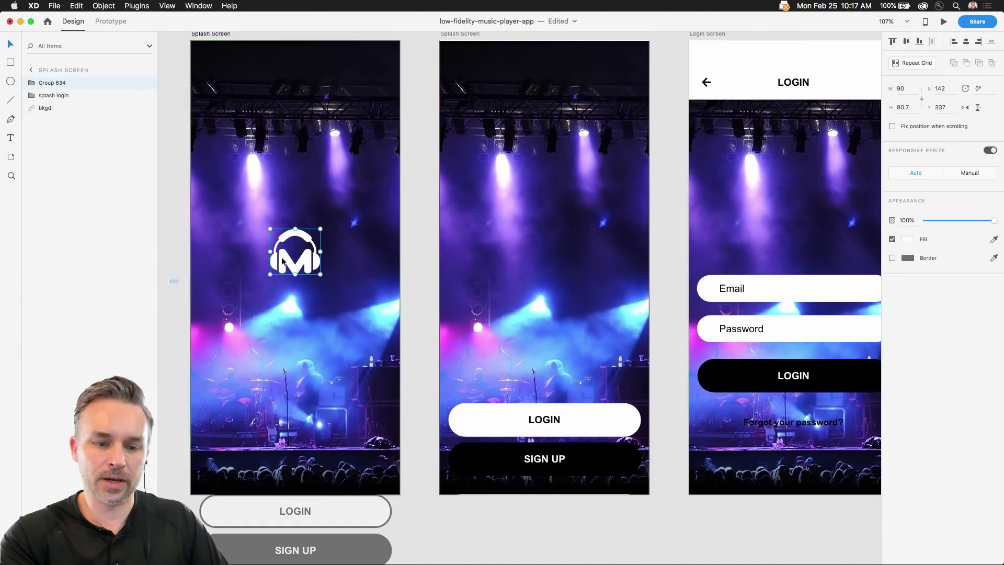
Save the headphone logo as a symbol in the document assets and name it logo
key(super+shift+y)
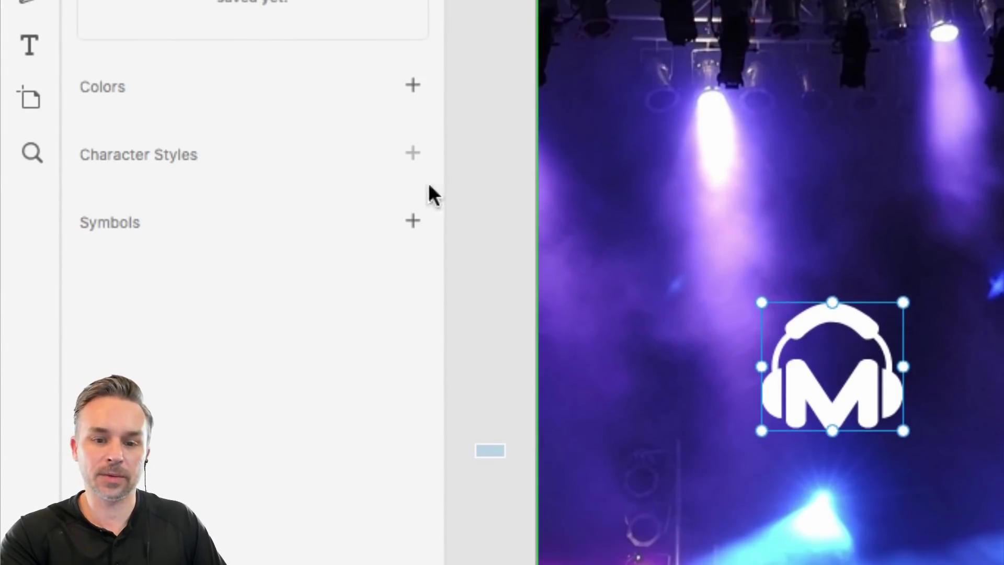
click(413, 222)
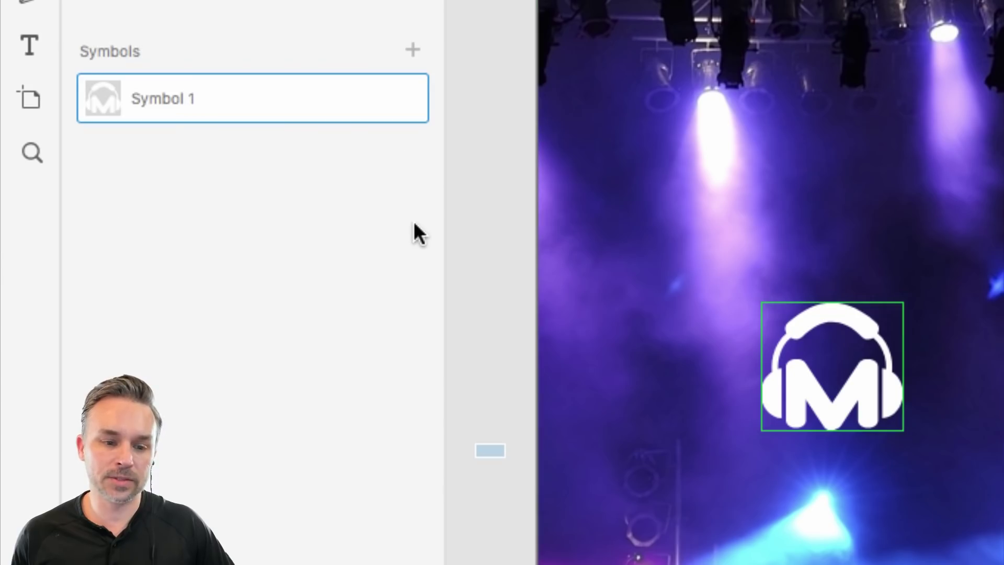
double_click(153, 97)
text(logo)
key(Return)
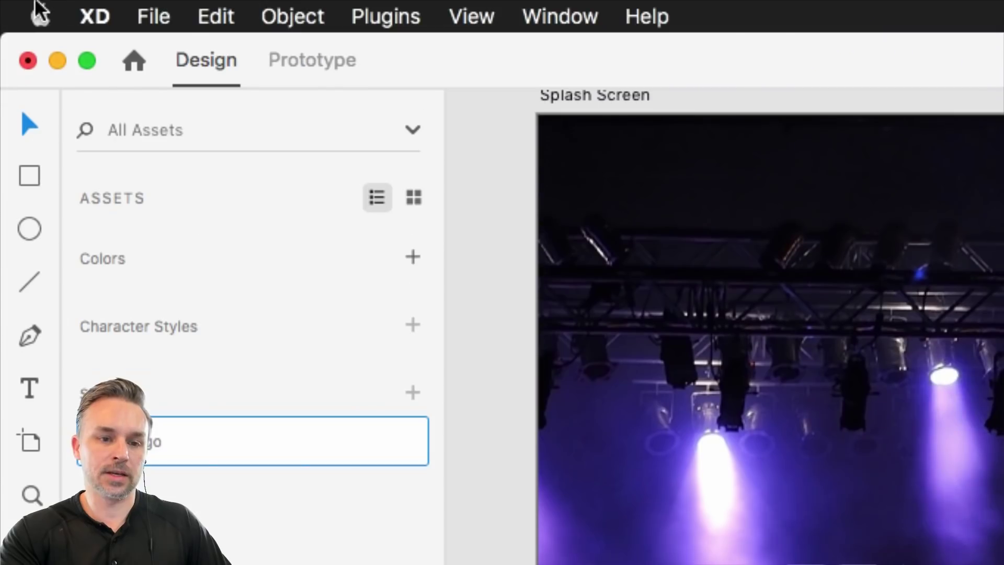
Show the assets as a grid and place the logo symbol on the second Splash Screen artboard at X 142, Y 263
click(414, 198)
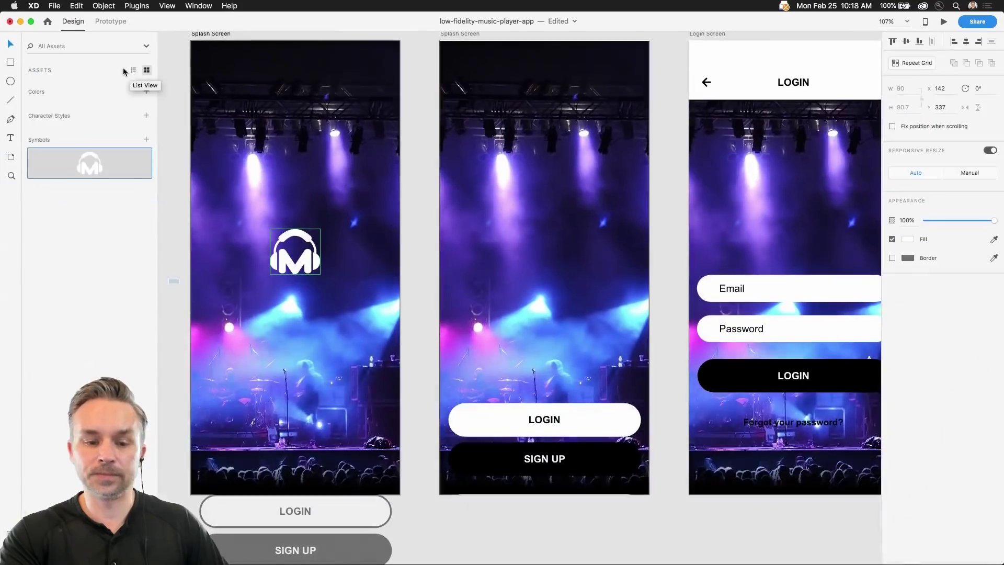
drag(93, 165, 536, 223)
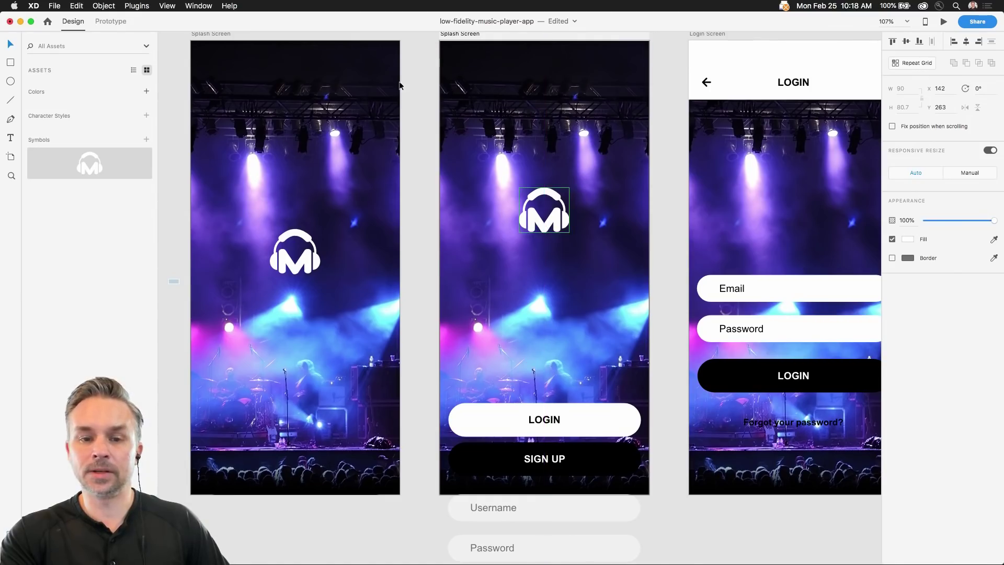
Compare the two Splash Screen artboards, their logo positions and buttons, and examine the adjoining Login Screen
scroll(405, 78, up, 3)
scroll(406, 78, left, 4)
click(250, 65)
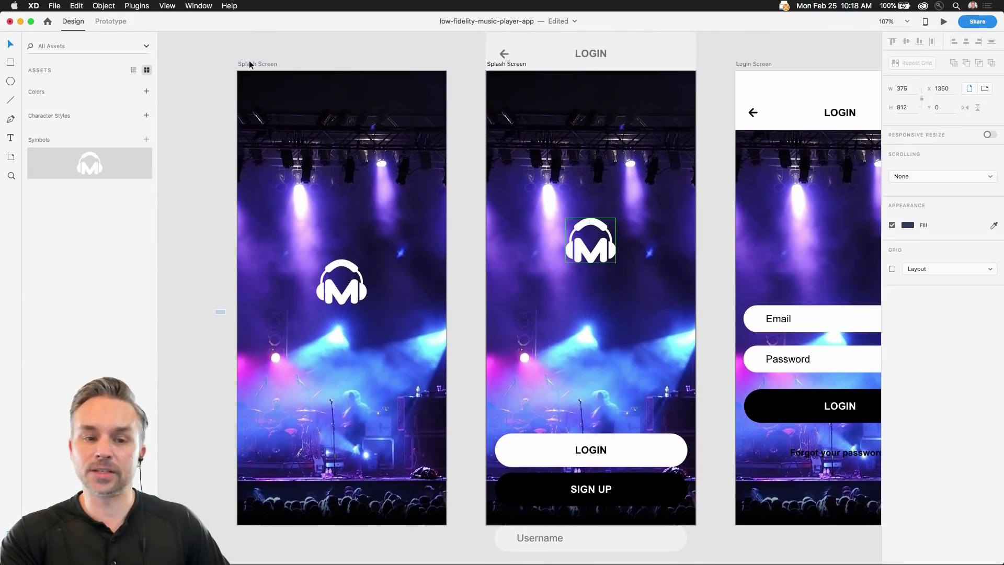
click(505, 65)
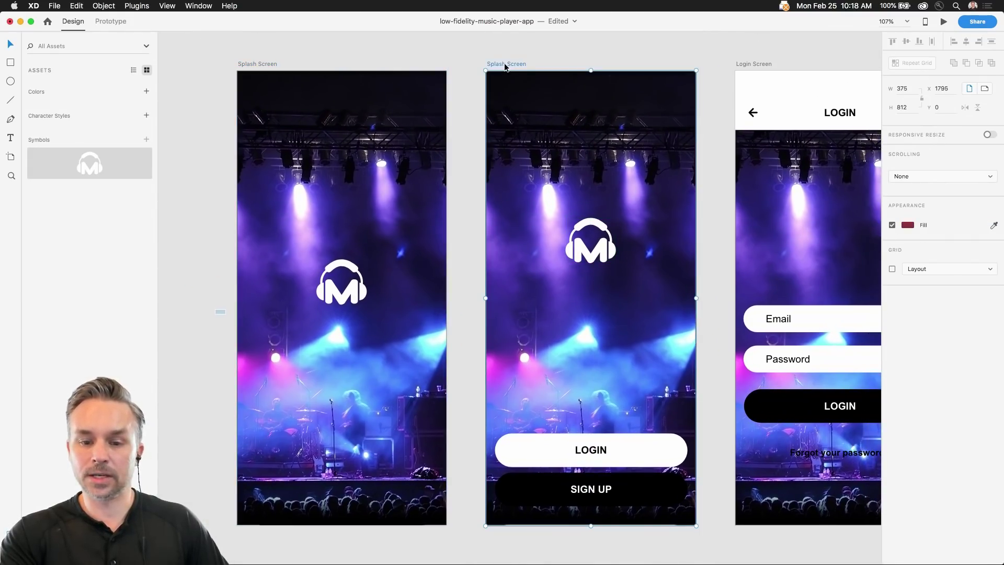
click(247, 226)
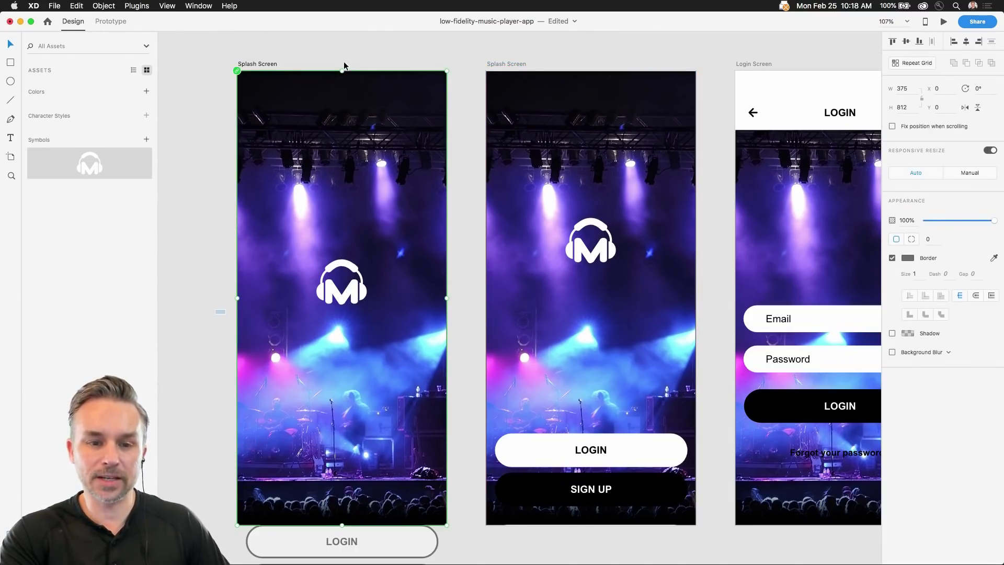
scroll(342, 86, left, 1)
scroll(238, 177, left, 1)
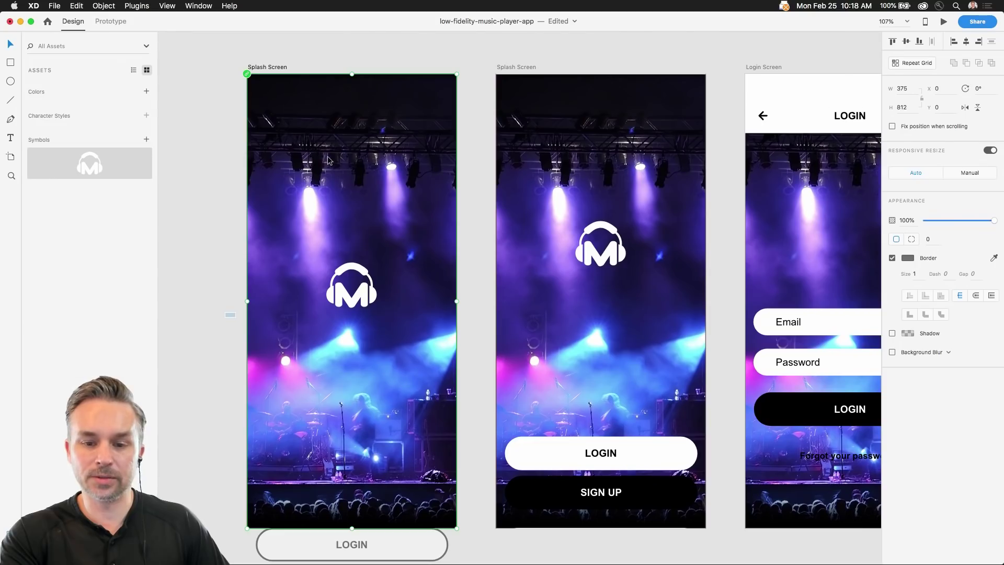
scroll(293, 237, right, 3)
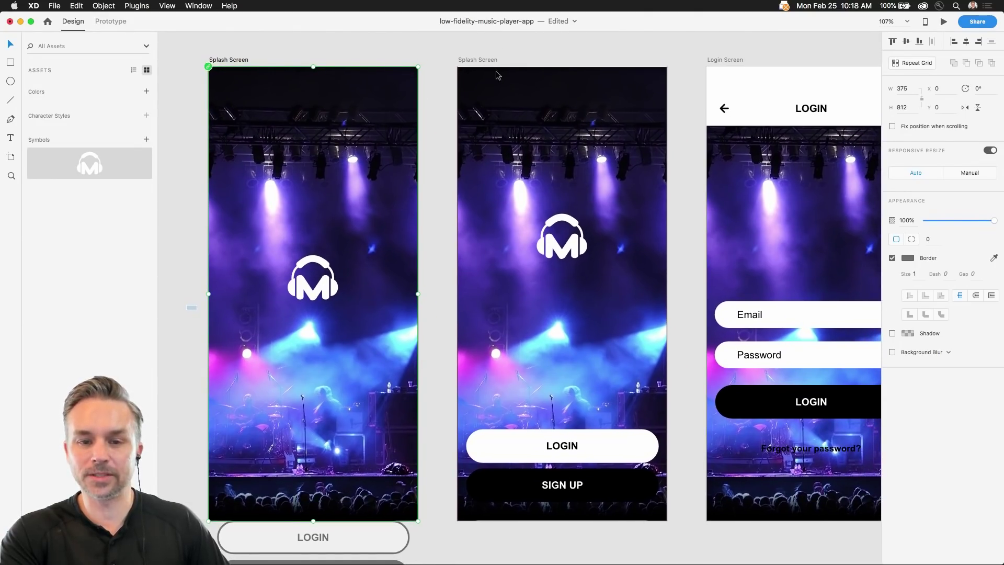
click(482, 60)
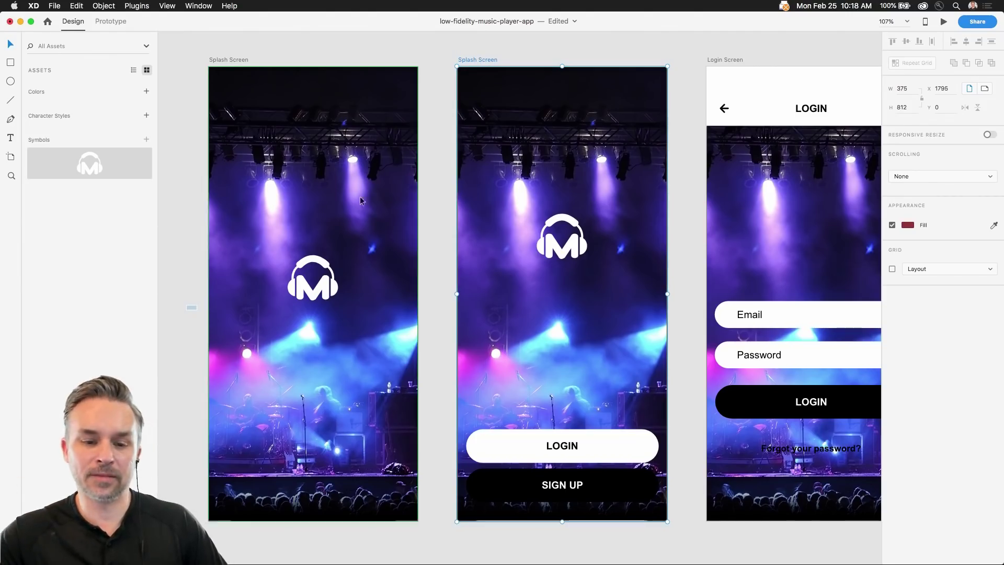
click(221, 61)
click(481, 61)
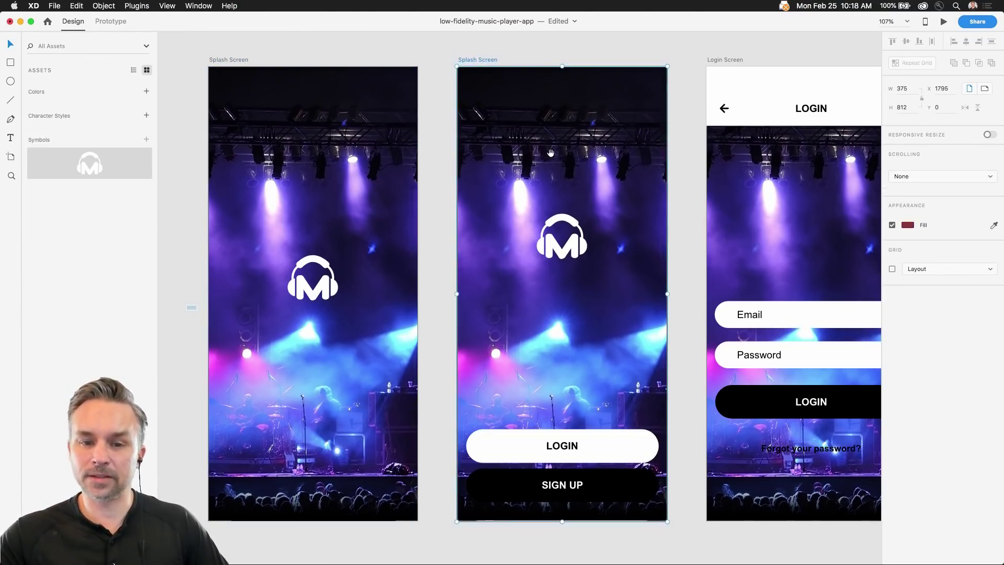
scroll(481, 64, right, 5)
click(384, 460)
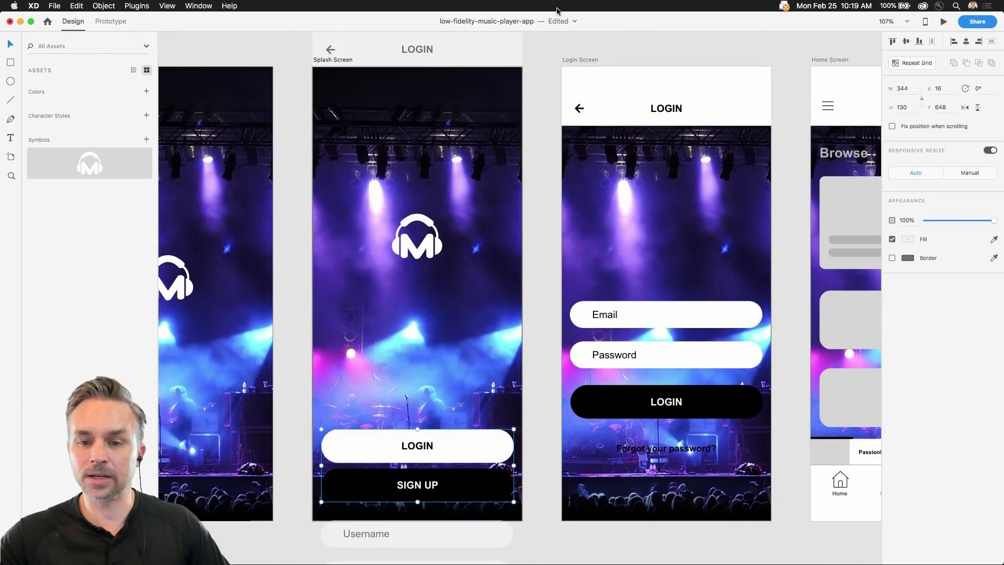
scroll(523, 261, right, 3)
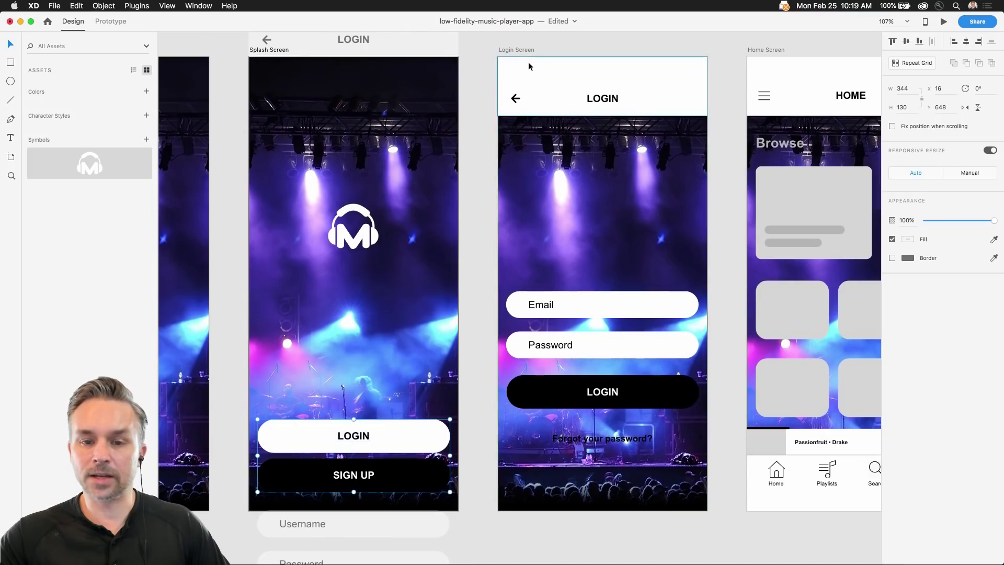
Ungroup the LOGIN and SIGN UP buttons on the second Splash Screen artboard
click(519, 44)
scroll(383, 263, left, 3)
scroll(383, 263, left, 3)
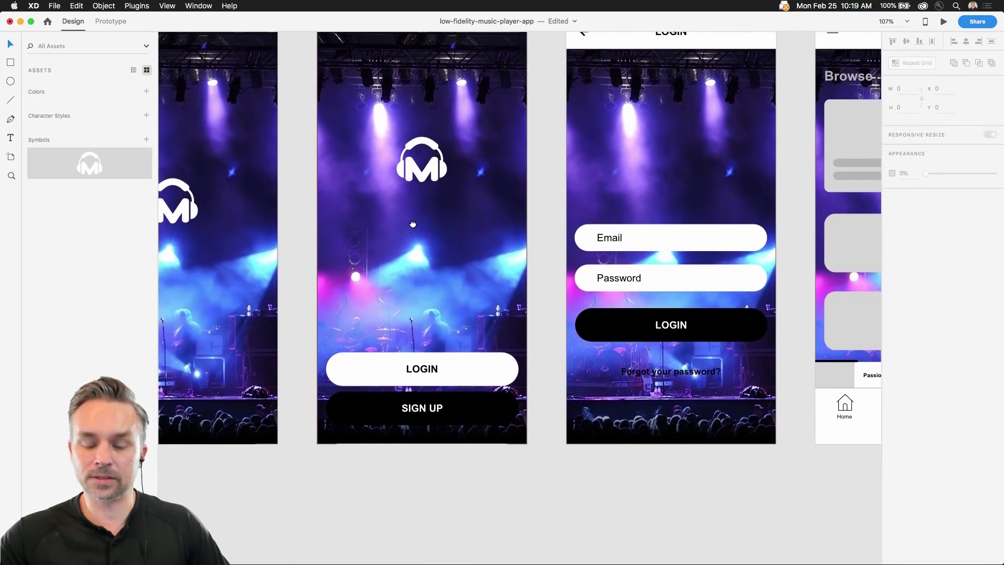
scroll(429, 347, up, 5)
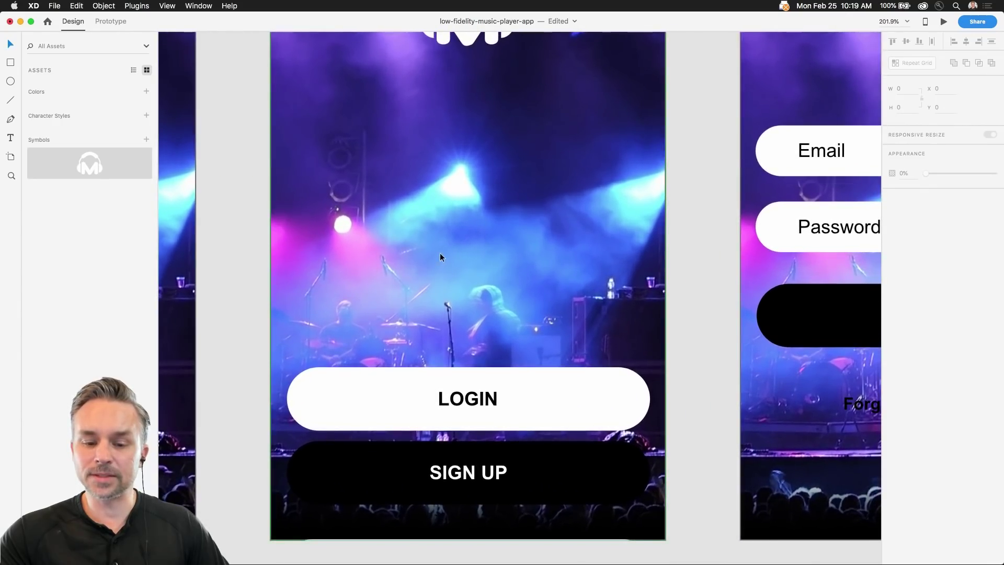
scroll(439, 256, down, 3)
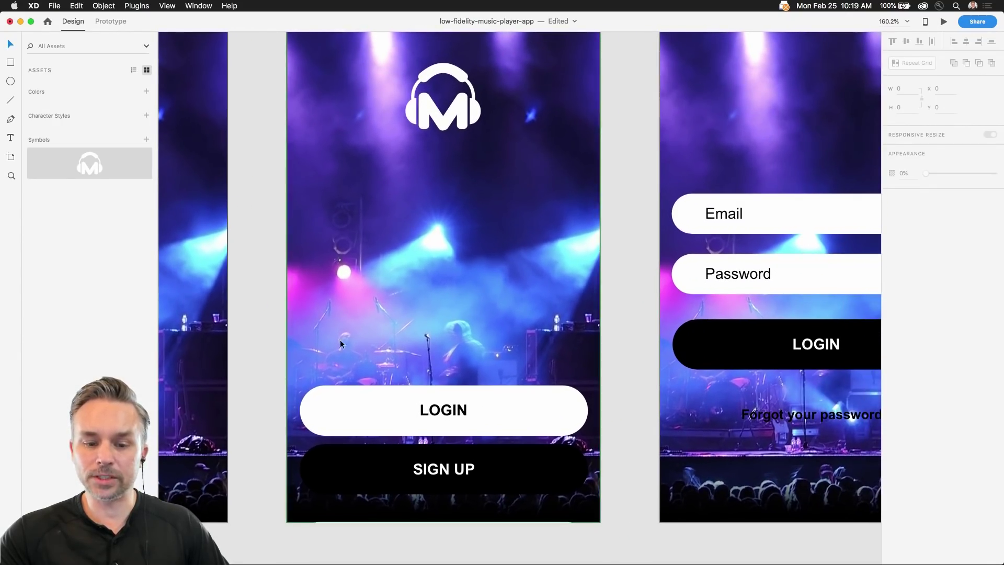
click(366, 406)
right_click(365, 407)
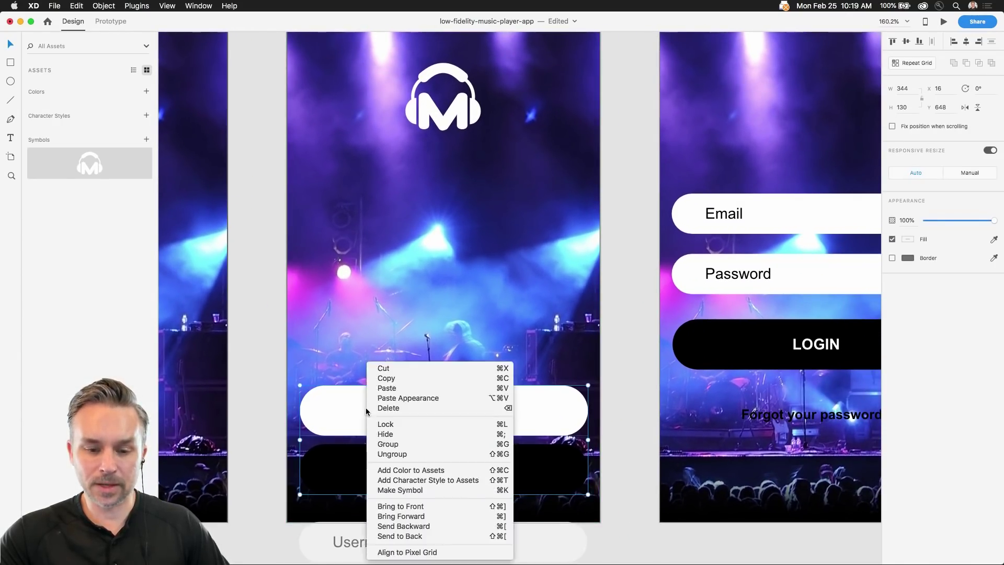
click(392, 454)
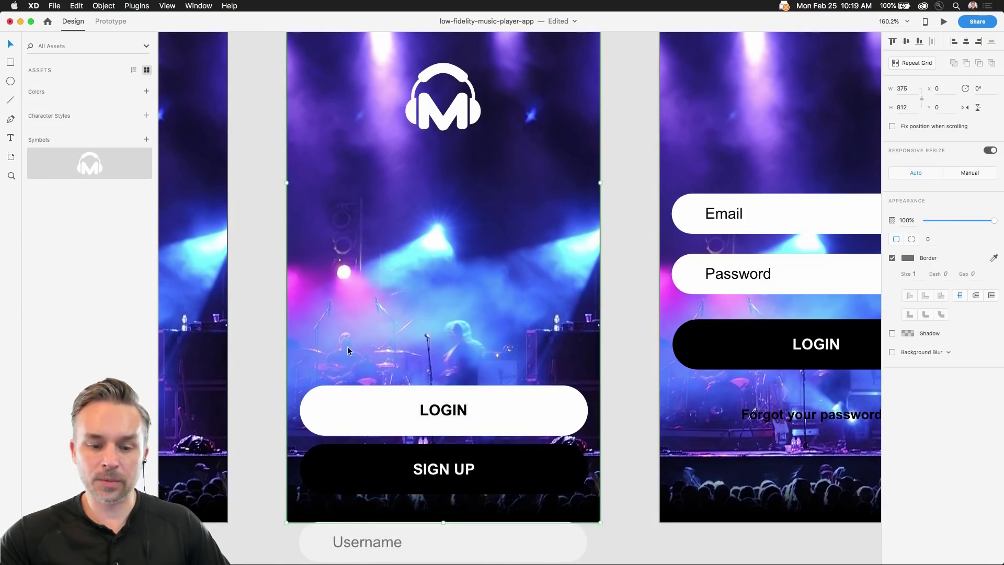
Move the white LOGIN button's shape and label together up to Y 425 on the second Splash Screen artboard
click(433, 410)
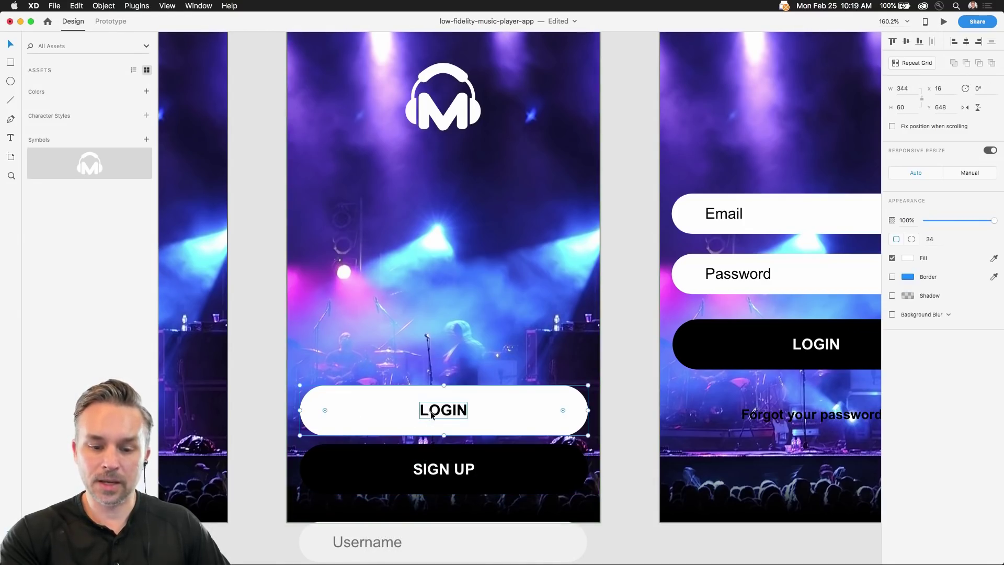
shift+click(371, 414)
drag(362, 422, 365, 221)
key(super+z)
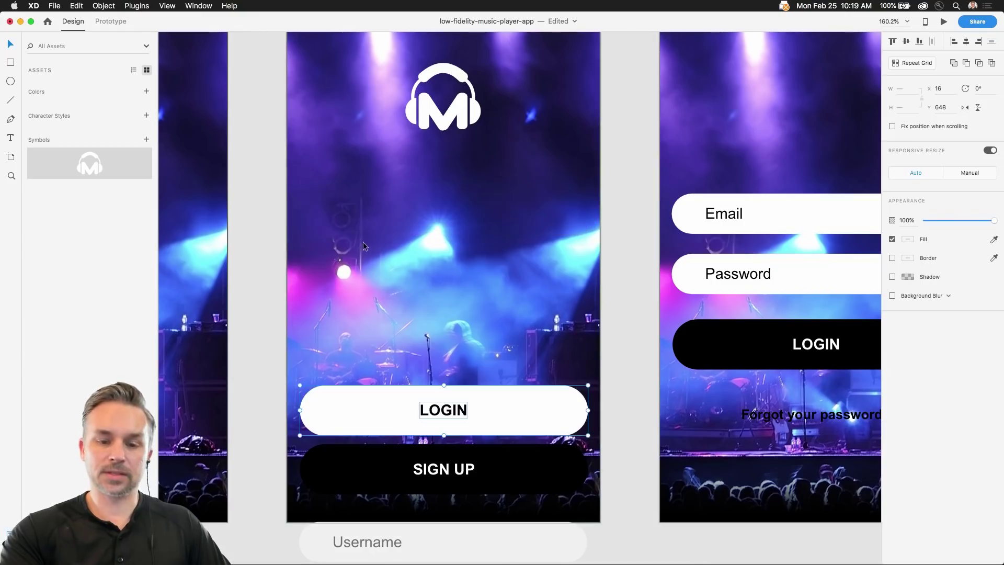
drag(381, 410, 461, 255)
key(super+z)
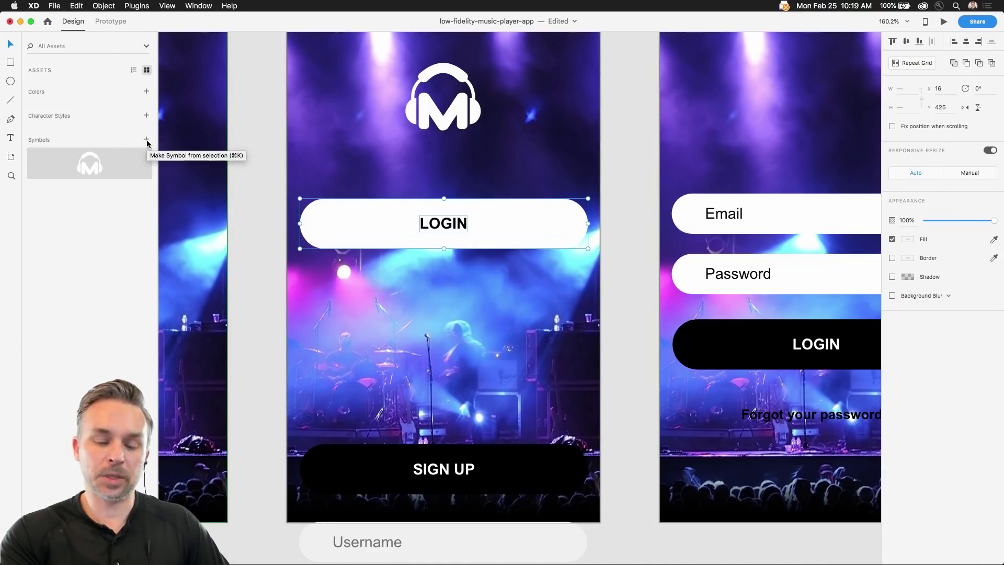
Save the white LOGIN button as a symbol, show the assets as a list and name the symbol genericbutton
click(146, 140)
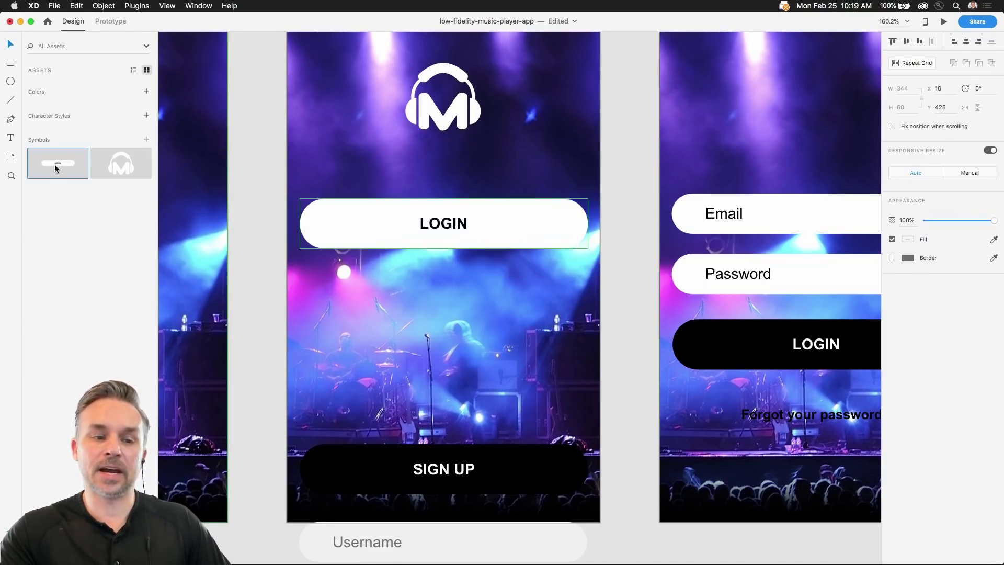
click(133, 70)
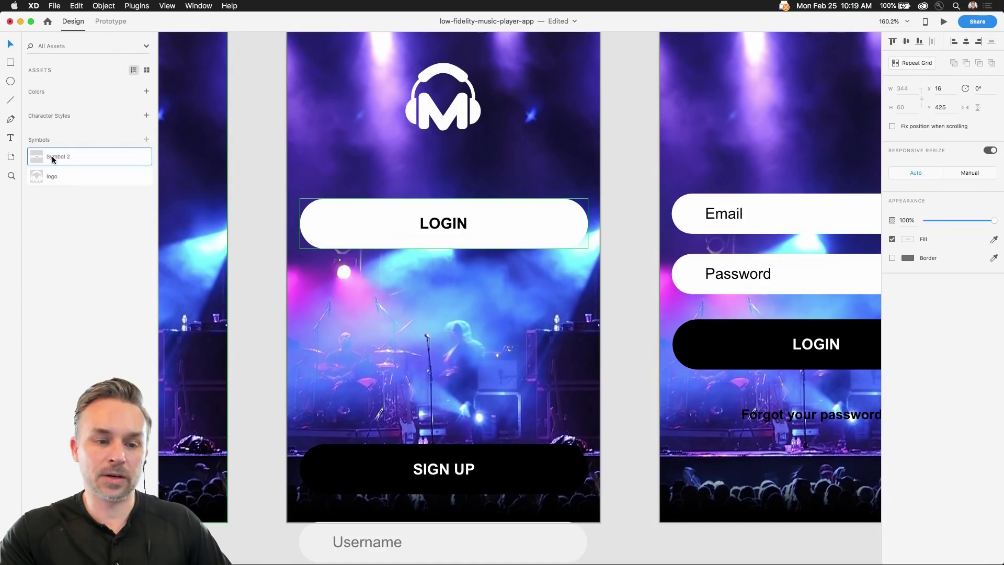
double_click(53, 158)
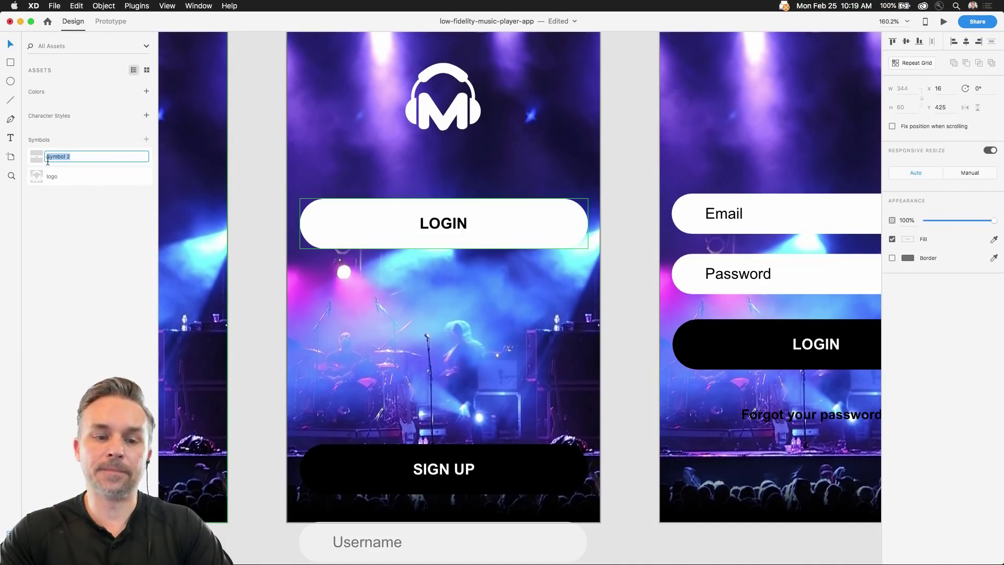
text(genericbutton)
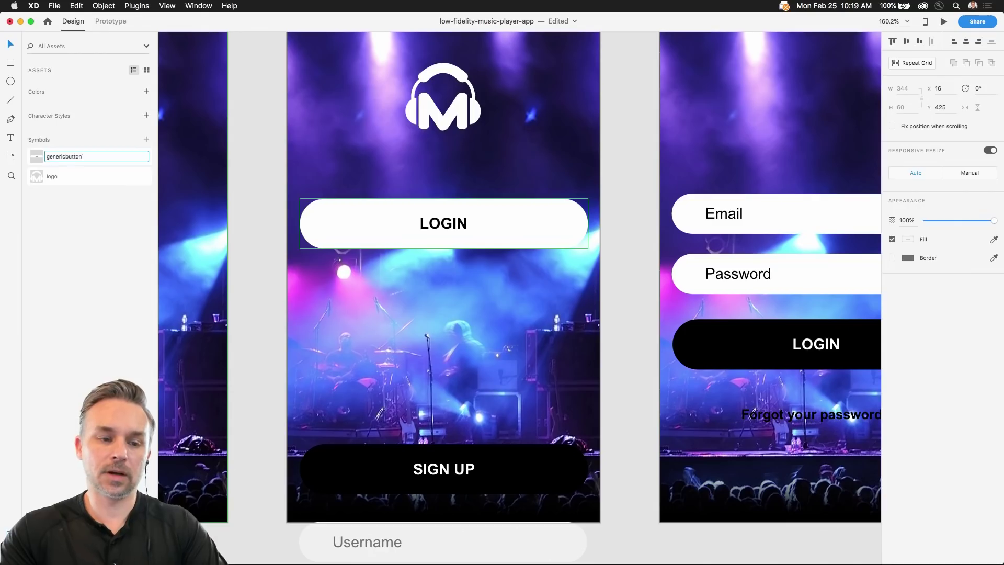
key(Return)
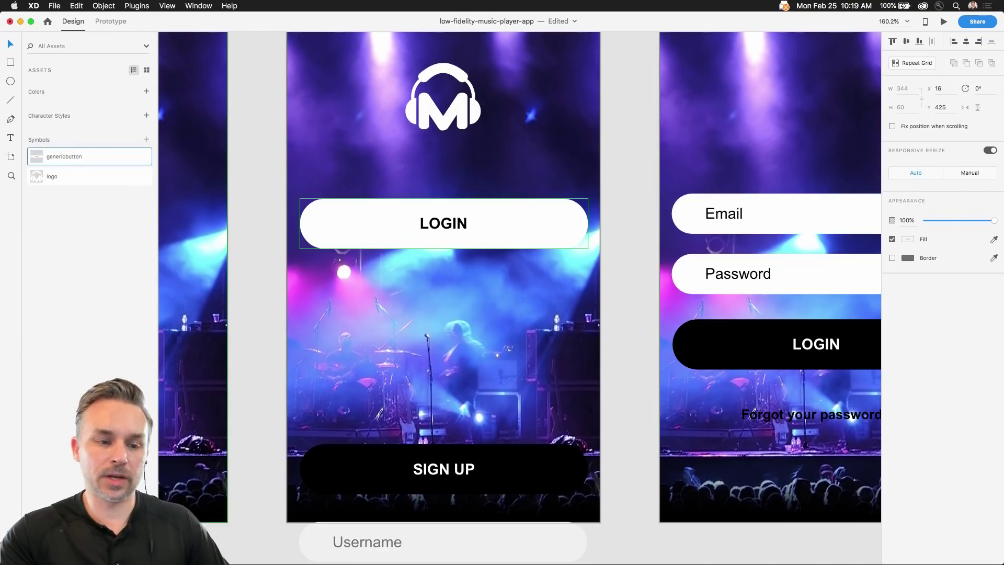
Save the black SIGN UP button's shape and label as a symbol and name it genericbutton2
click(336, 477)
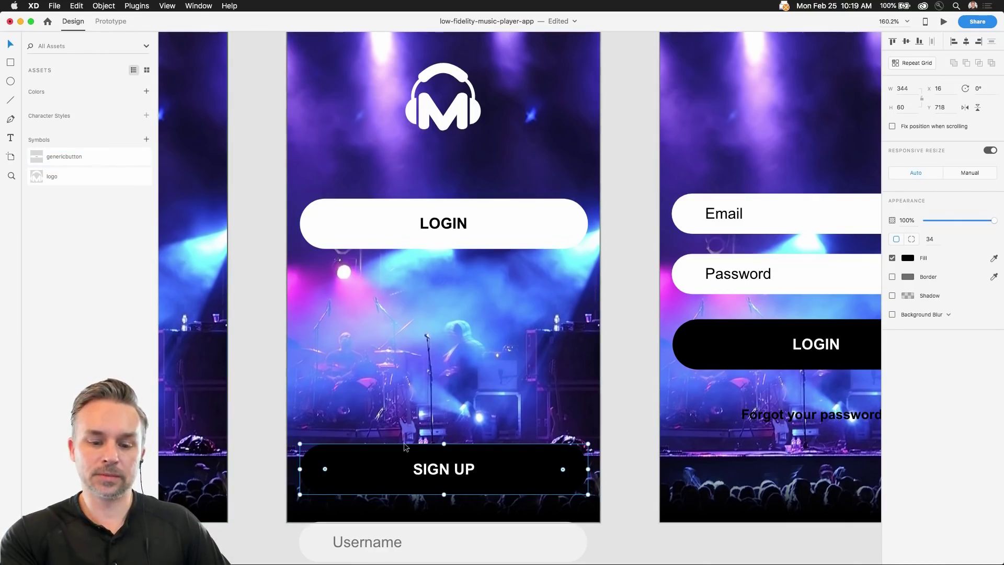
shift+click(425, 469)
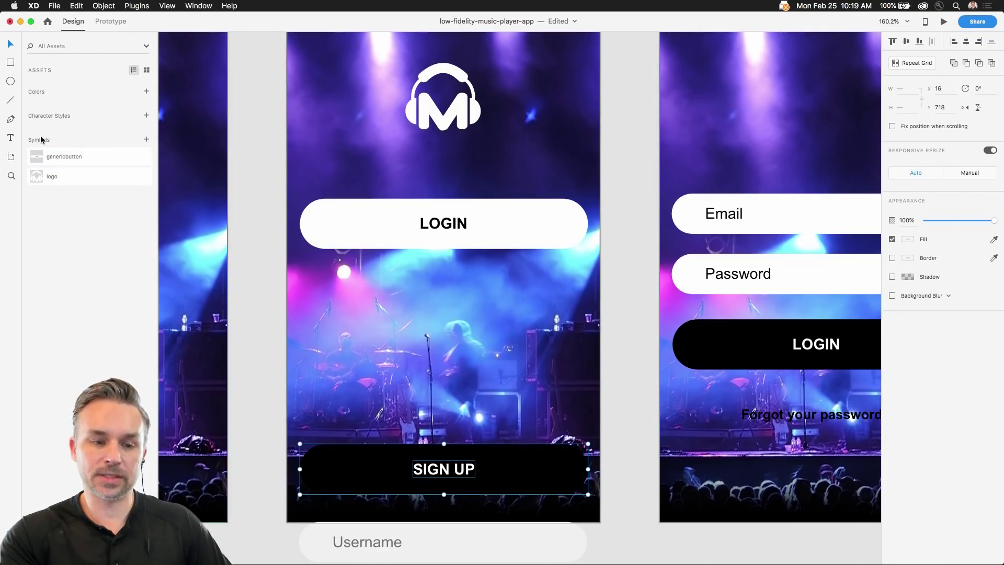
click(146, 139)
double_click(58, 156)
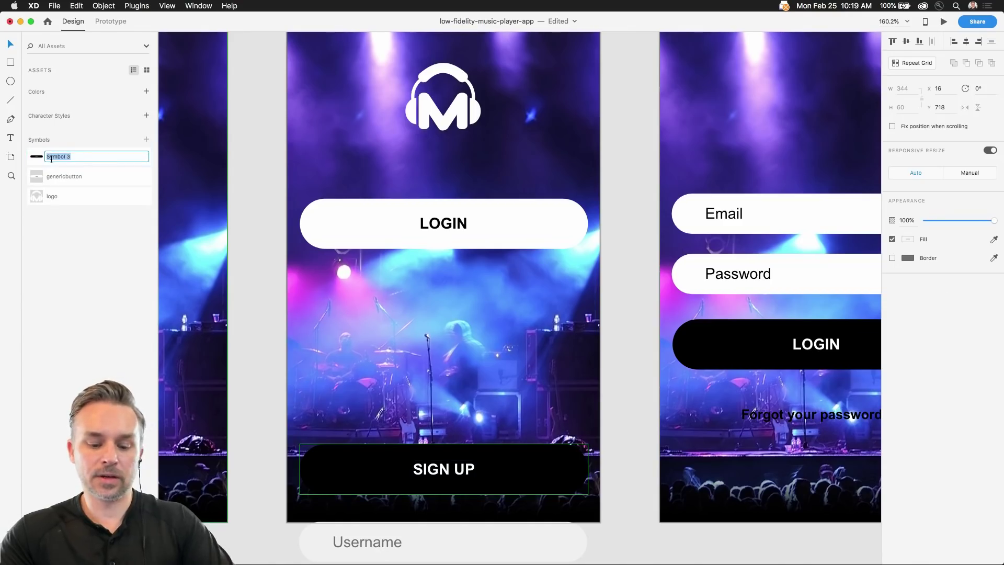
text(genericbutton2)
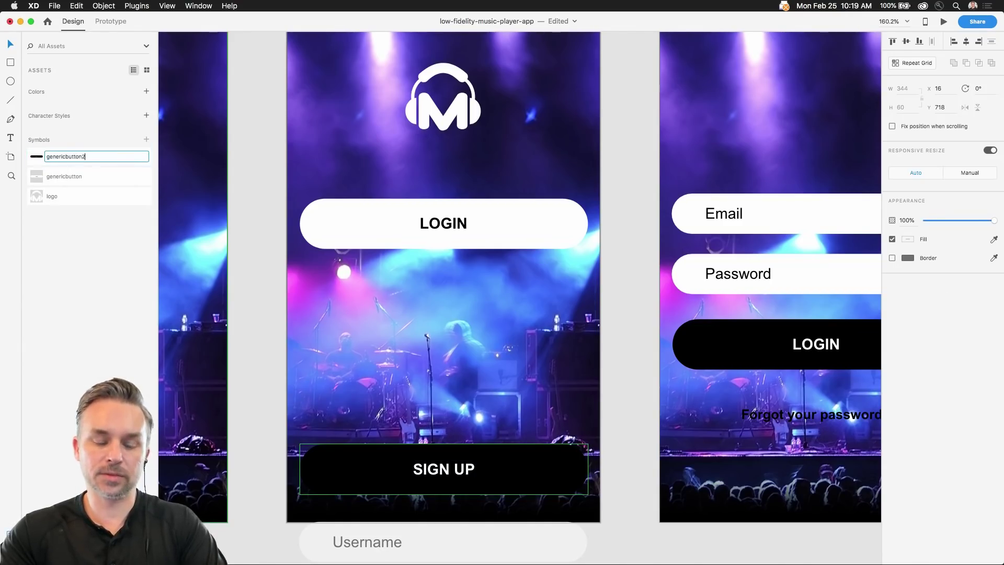
key(Return)
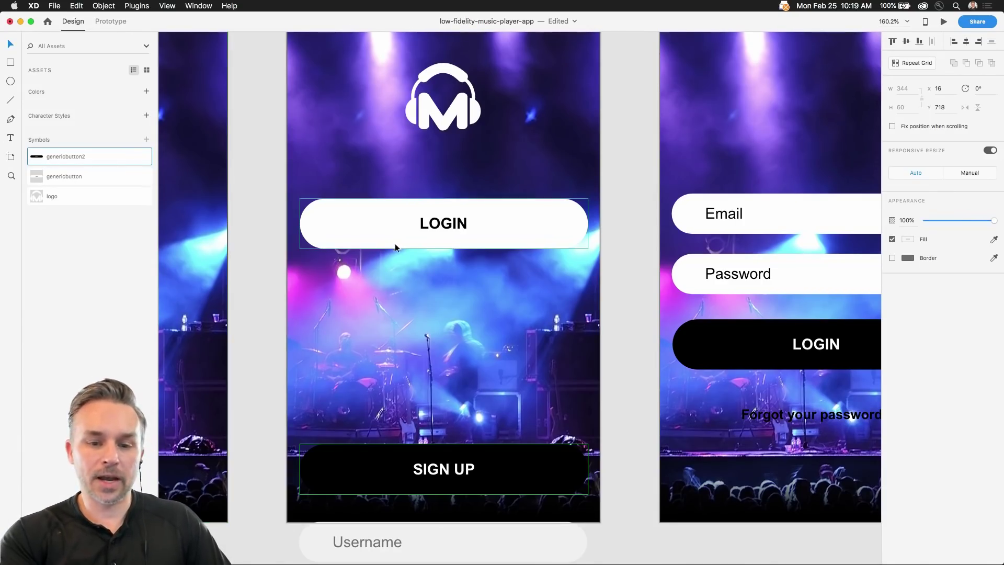
Move the LOGIN button symbol back down above the SIGN UP button to Y 635 and inspect both buttons
drag(363, 227, 354, 403)
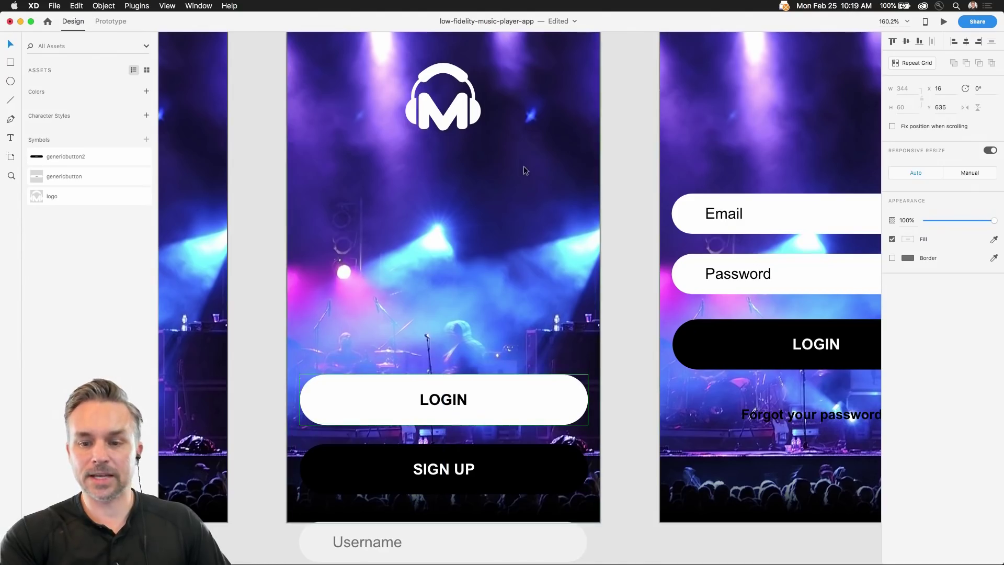
scroll(523, 165, right, 3)
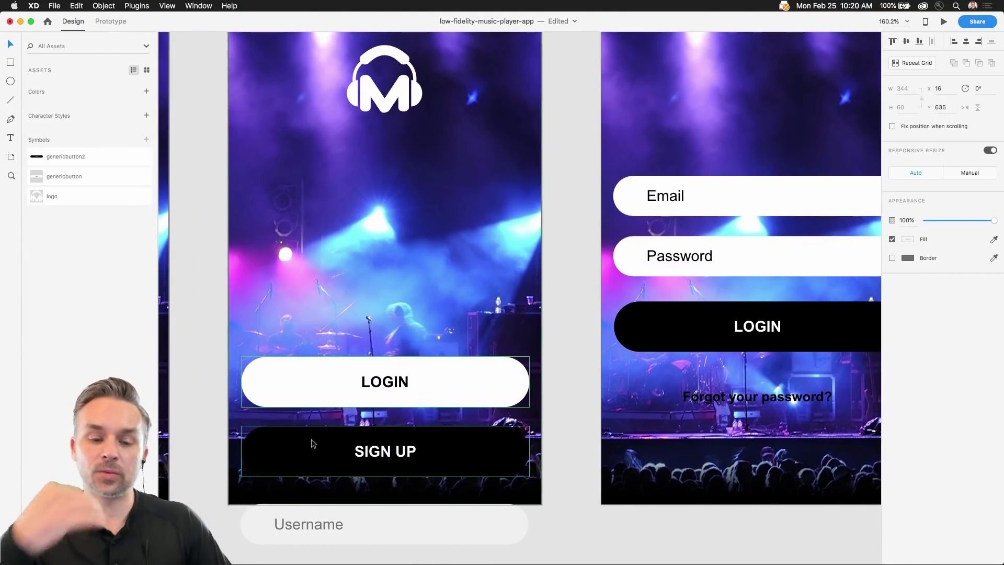
scroll(400, 249, down, 5)
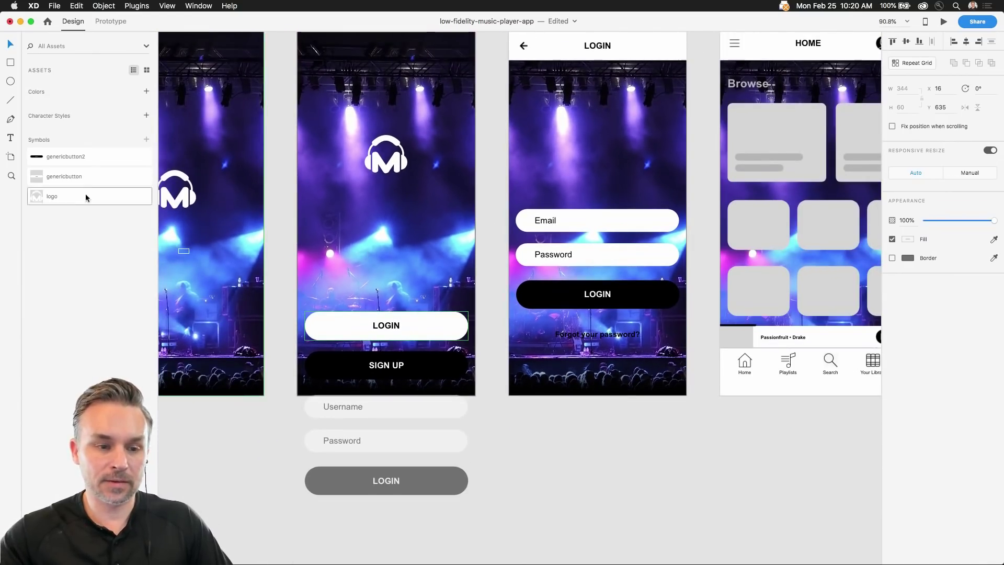
scroll(348, 341, up, 6)
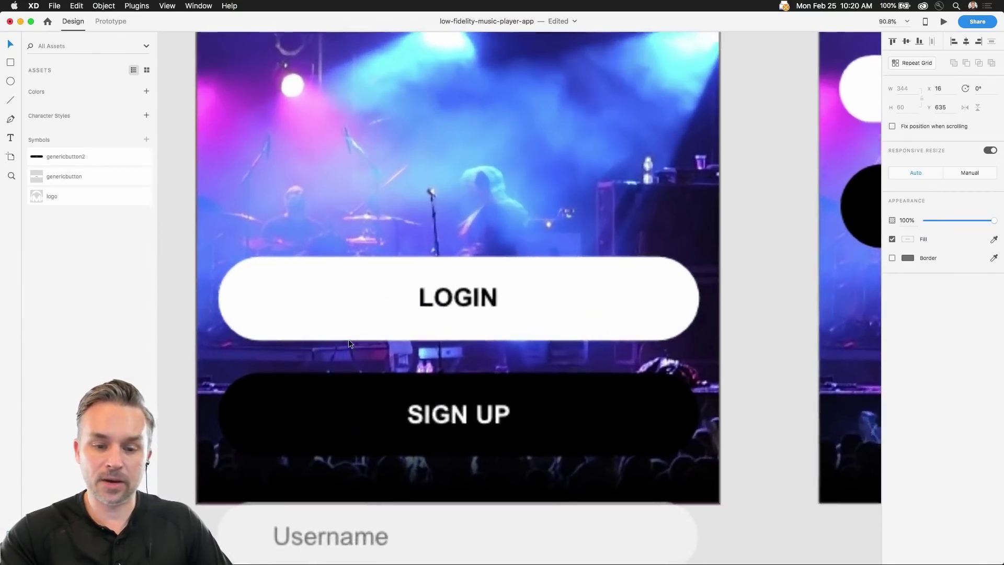
scroll(707, 269, up, 5)
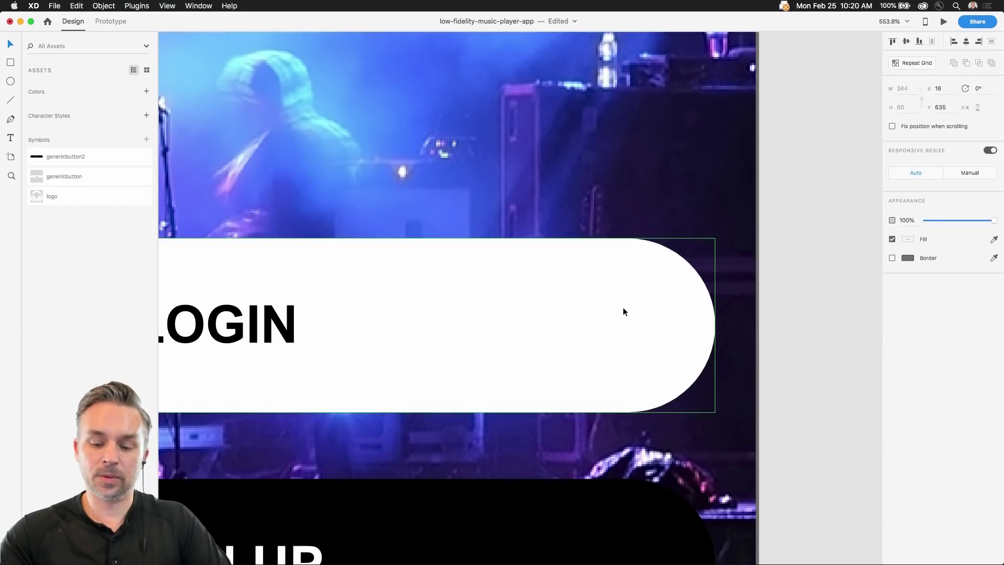
Review all the artboards, comparing the second Splash Screen's buttons with those on the Login Screen
key(super+0)
scroll(663, 297, left, 3)
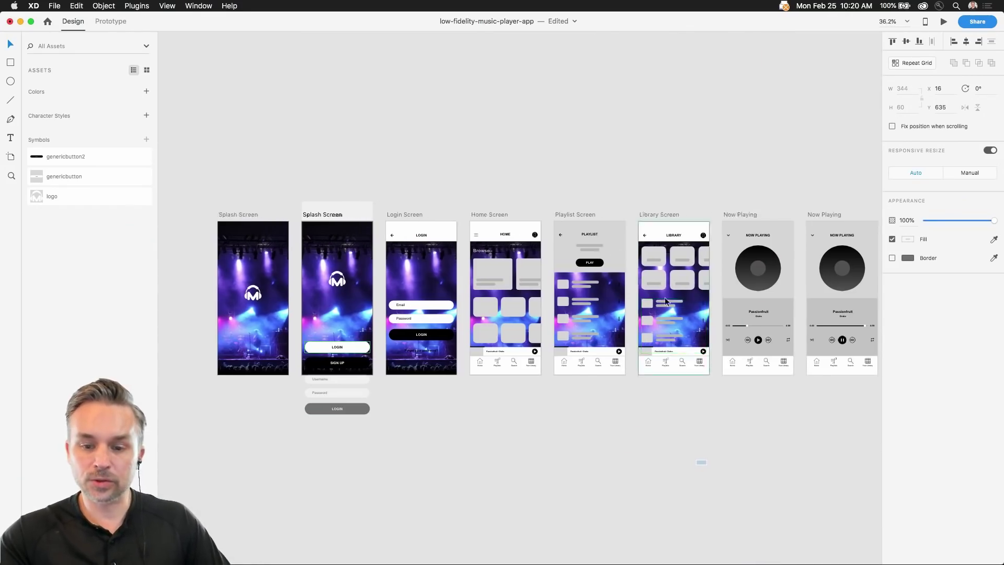
scroll(543, 208, left, 3)
scroll(459, 209, up, 5)
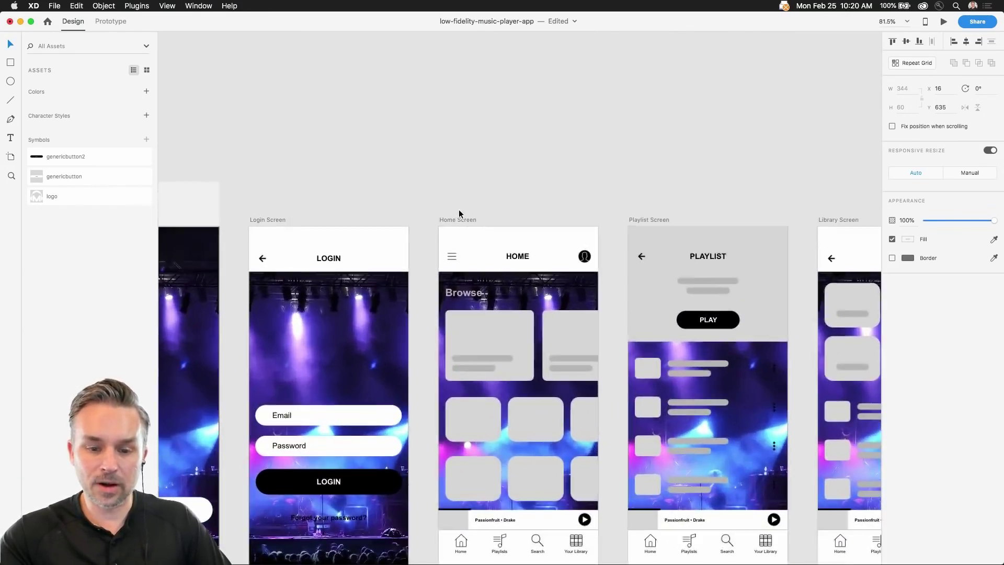
scroll(459, 209, left, 5)
scroll(459, 209, down, 4)
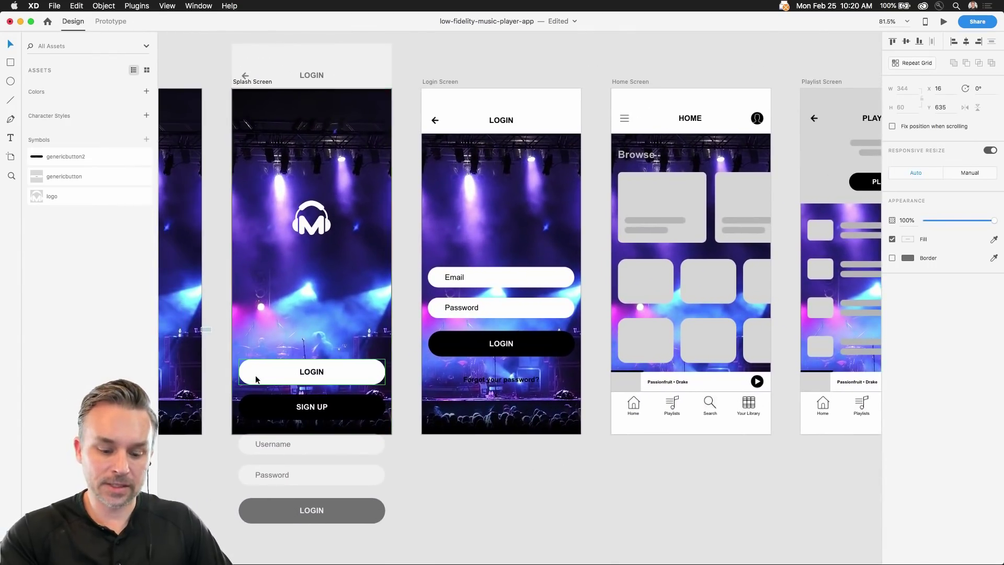
scroll(457, 161, up, 3)
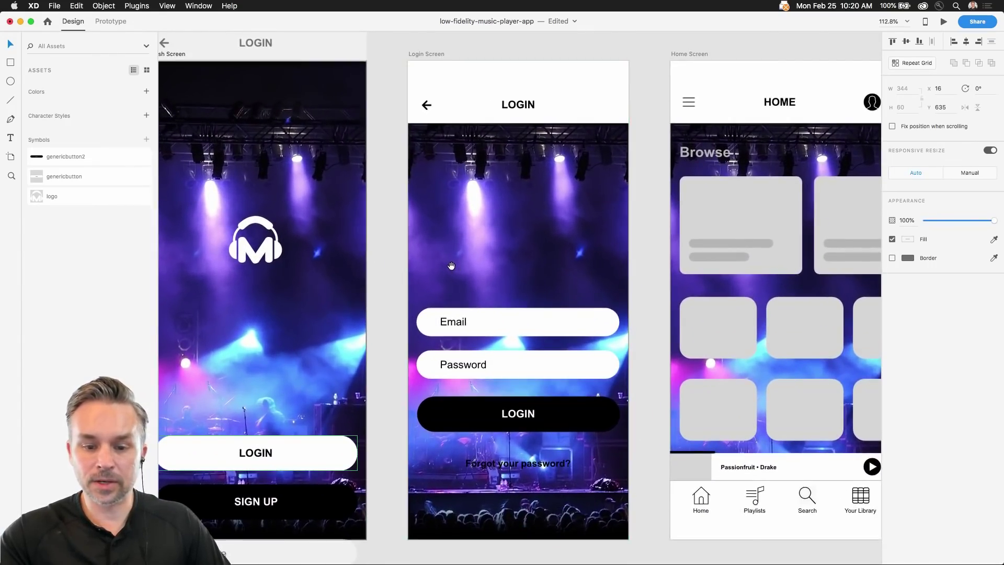
scroll(451, 265, down, 2)
scroll(451, 265, left, 1)
click(234, 447)
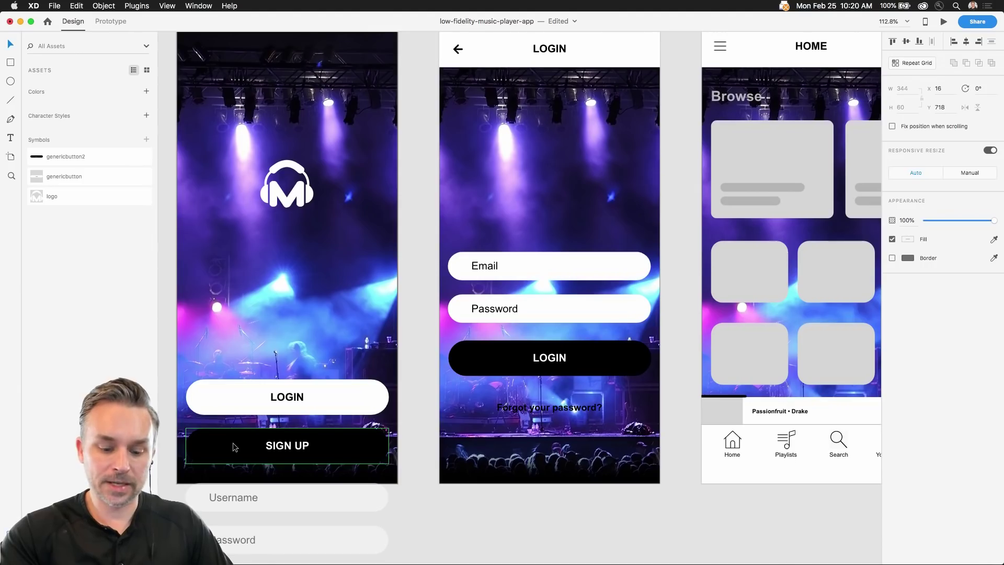
Ungroup the Login Screen's form and delete its black LOGIN button, keeping the Email and Password fields
click(489, 355)
right_click(486, 356)
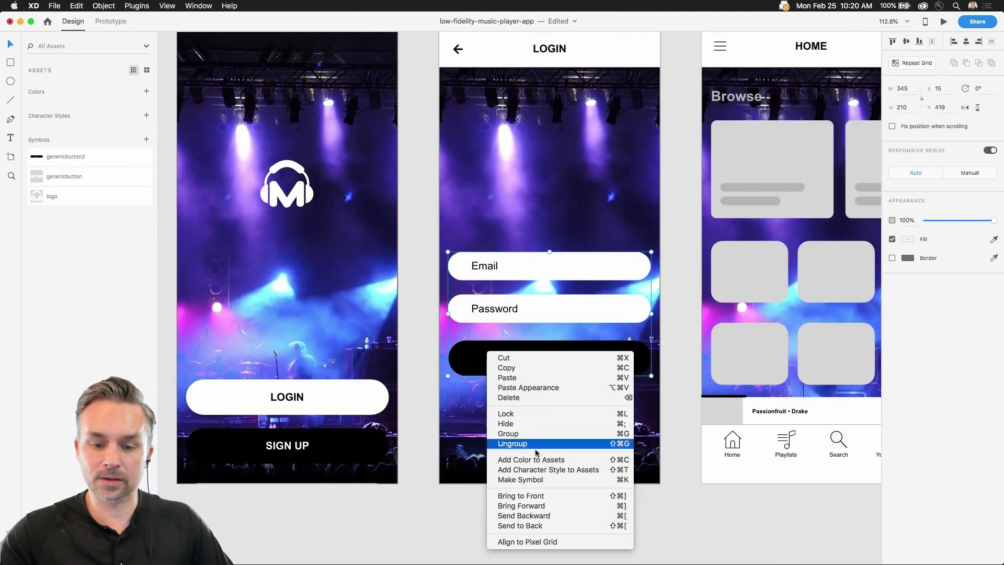
click(470, 439)
click(431, 335)
double_click(456, 353)
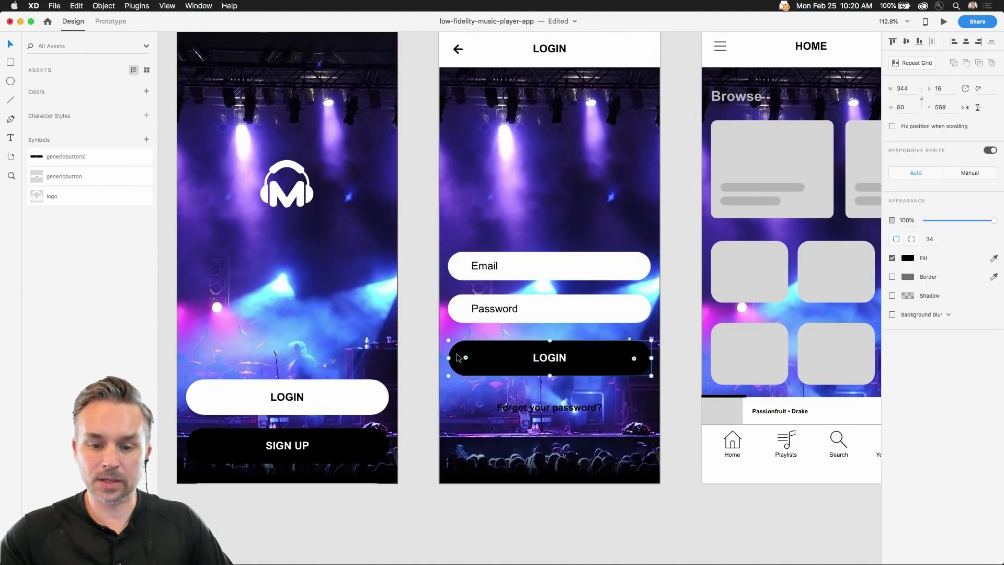
key(Delete)
key(Delete)
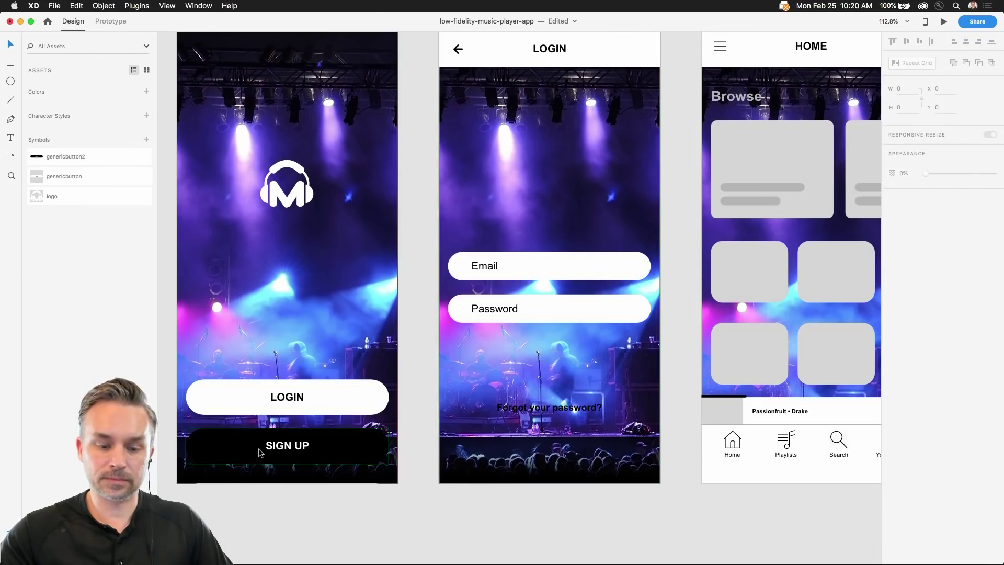
Copy the SIGN UP button symbol to the Login Screen artboard and place it below the Password field at Y 556
click(287, 445)
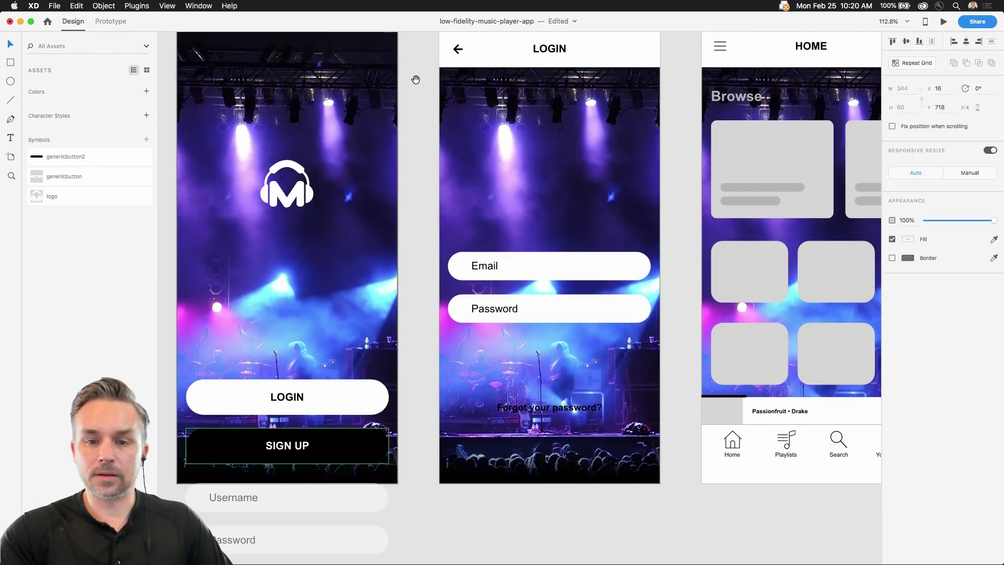
drag(415, 79, 366, 130)
key(super+c)
click(417, 44)
key(super+v)
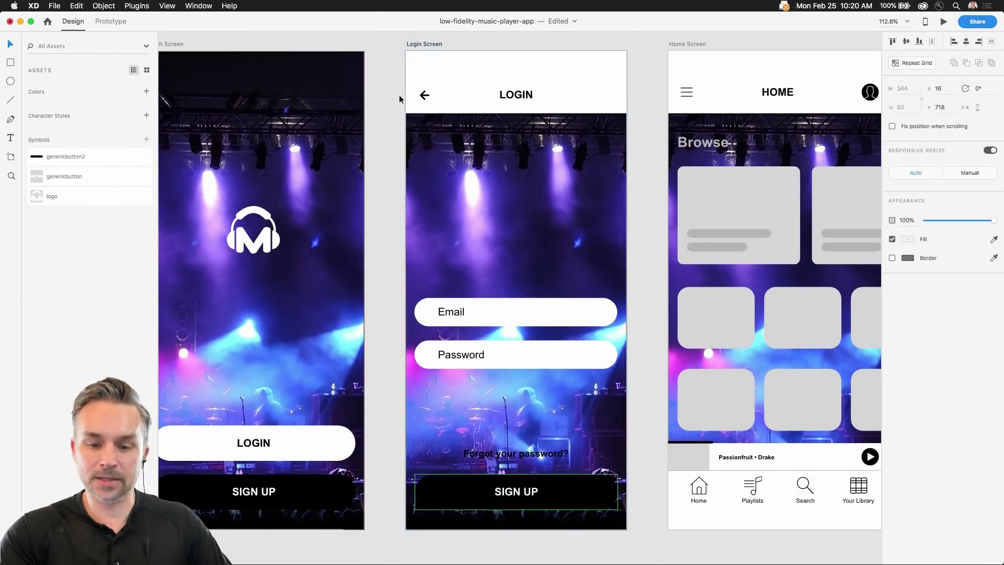
drag(468, 489, 467, 394)
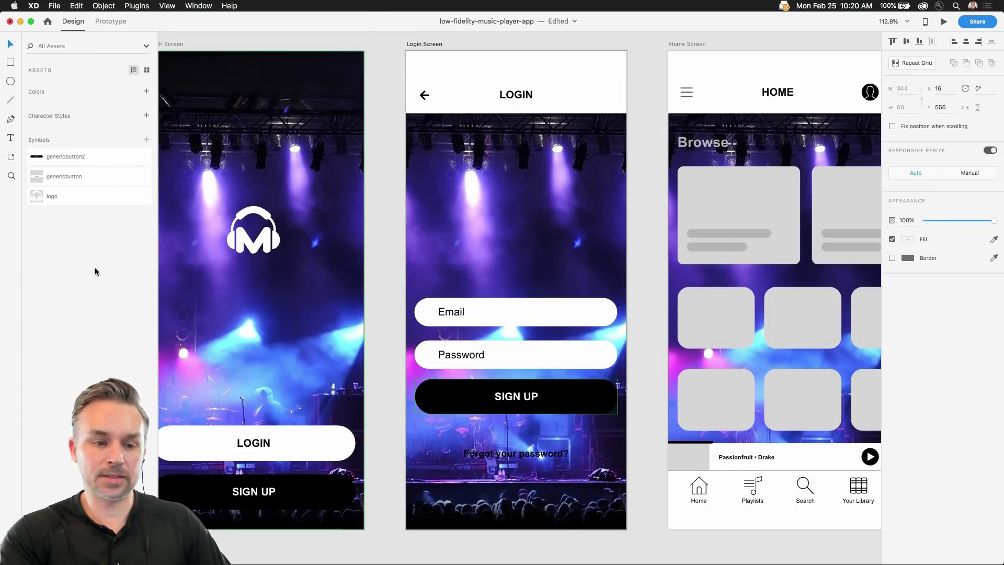
Change the SIGN UP label on the Login Screen's black button to LOGIN
double_click(508, 398)
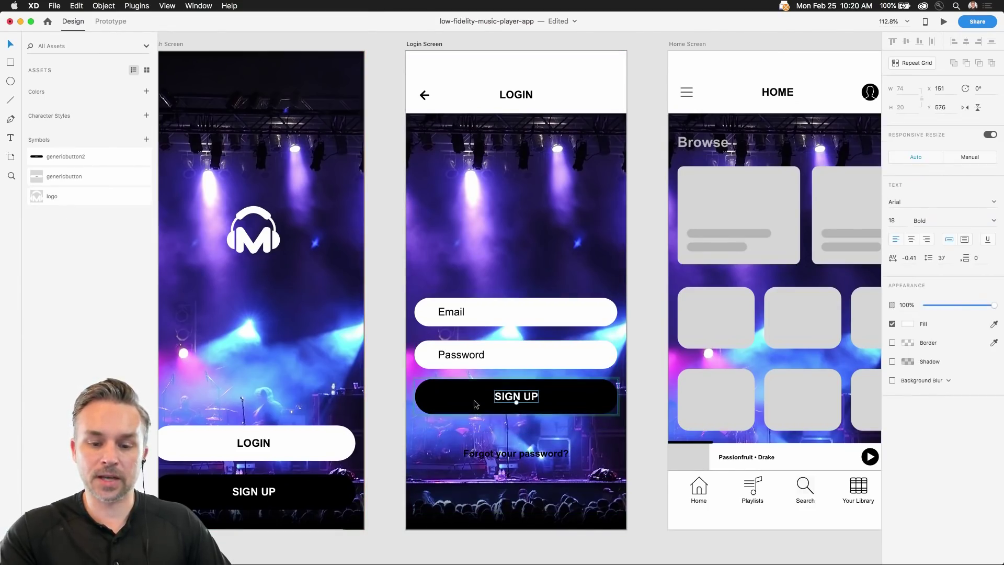
double_click(523, 398)
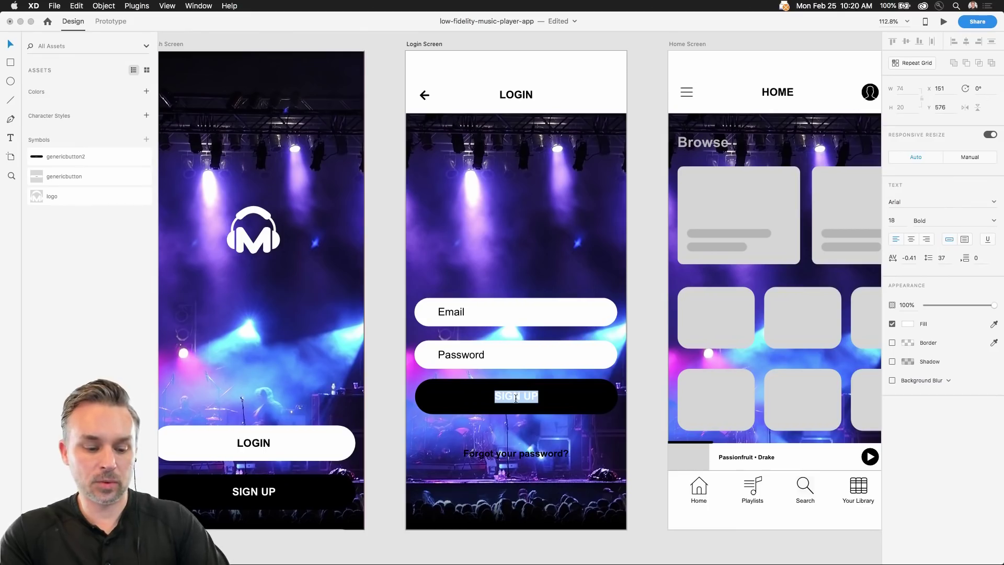
text(LOGIN)
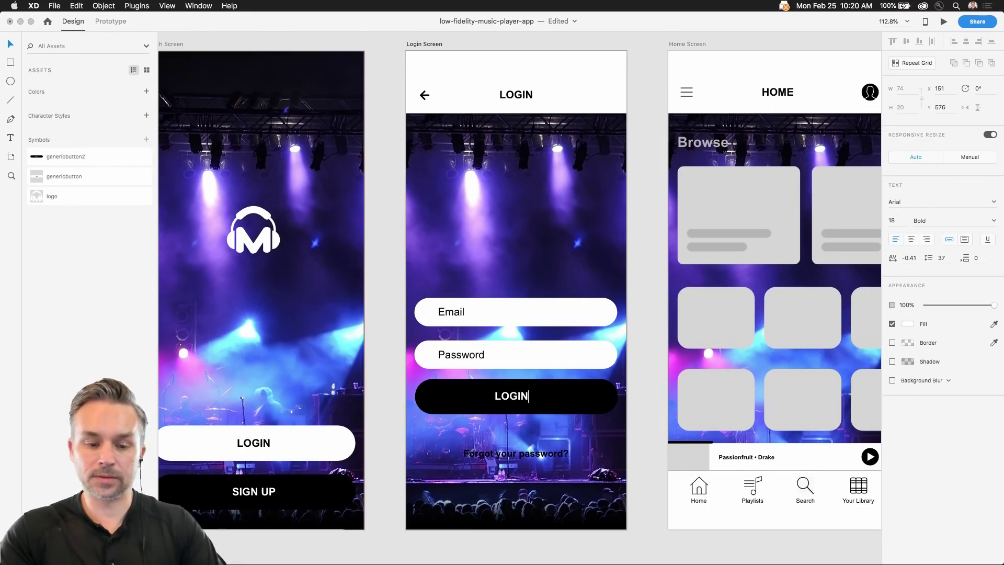
click(10, 45)
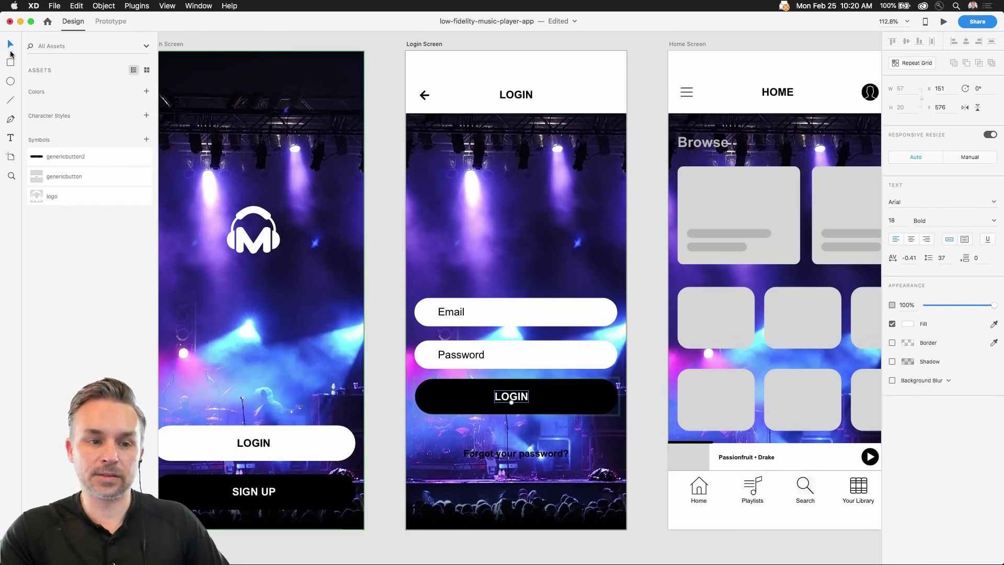
Center-align the LOGIN label's text and place it in the middle of the Login Screen's black button at X 160
drag(510, 401, 630, 322)
scroll(491, 401, left, 5)
scroll(492, 402, down, 4)
scroll(597, 323, up, 3)
click(911, 239)
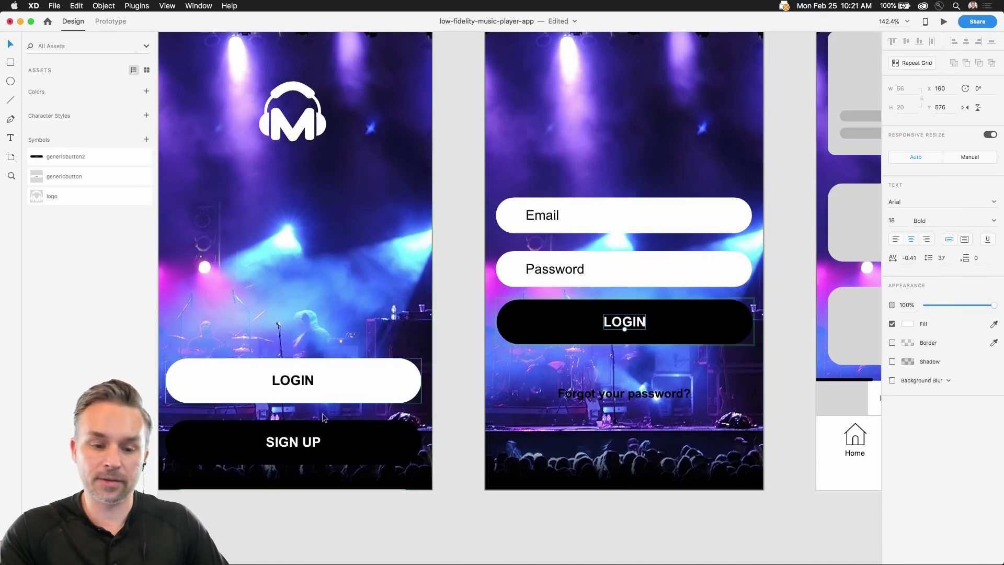
Set the corner radius of the Login Screen's black button background to 24
click(545, 320)
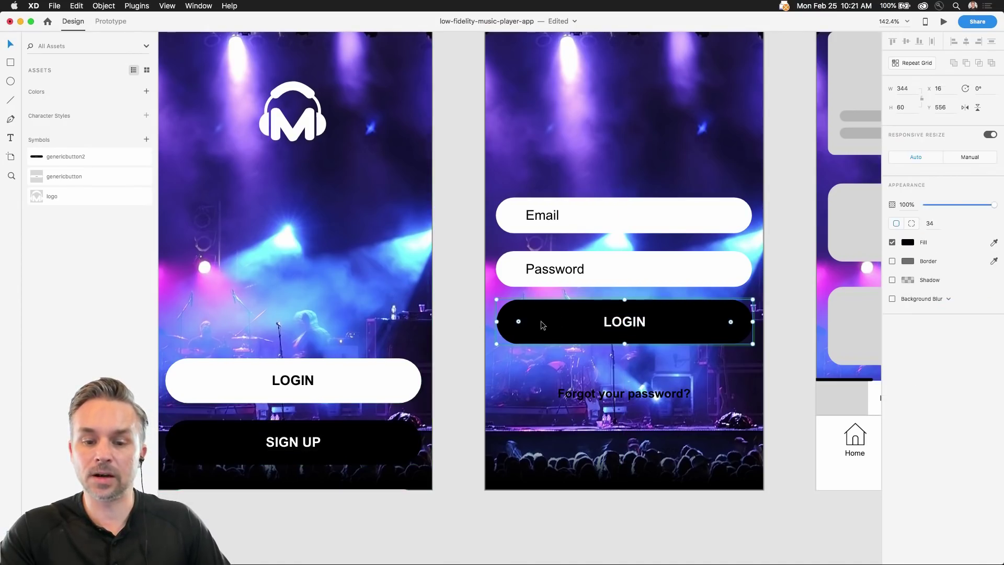
double_click(541, 321)
click(517, 325)
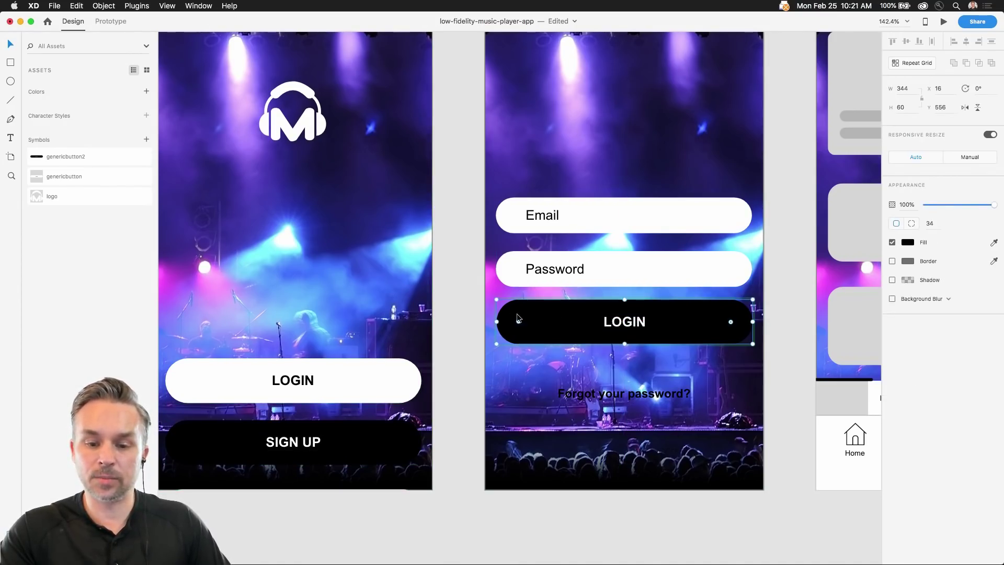
drag(520, 320, 538, 330)
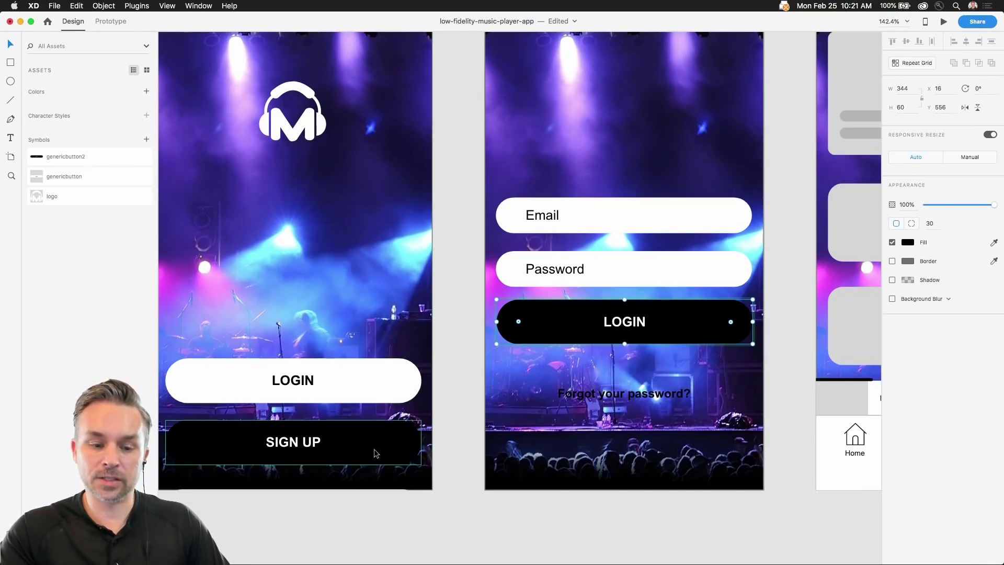
scroll(401, 389, up, 5)
mouse_move(575, 287)
mouse_down()
mouse_move(543, 252)
mouse_move(569, 280)
mouse_up()
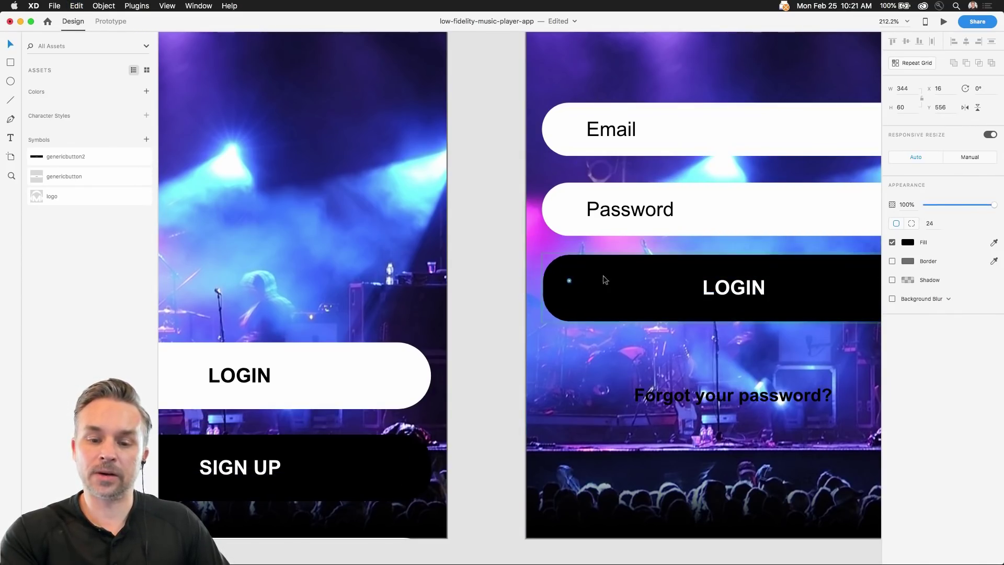
click(511, 257)
scroll(511, 257, down, 6)
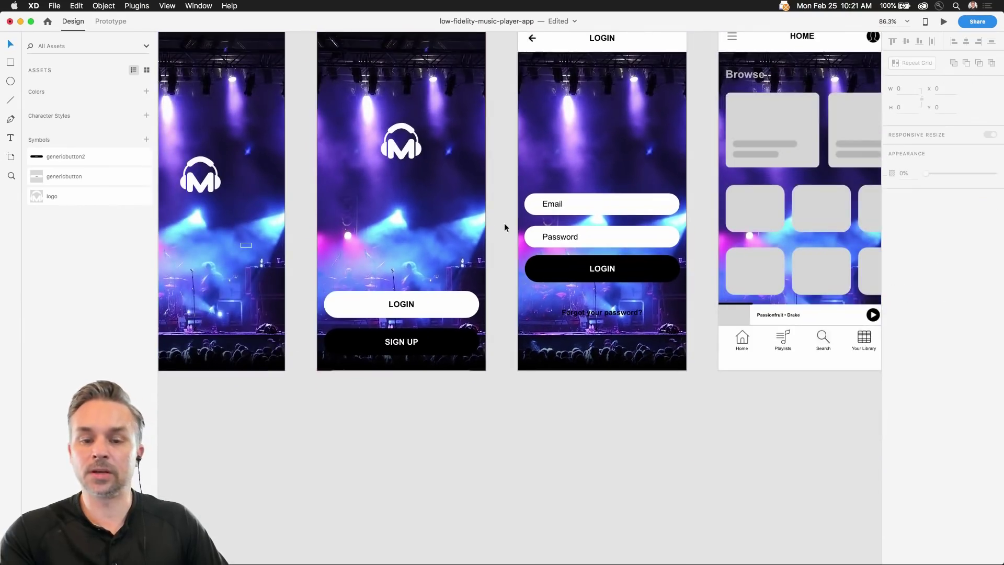
Review the two Splash Screen artboards alongside the Login Screen and Home Screen
scroll(504, 223, up, 3)
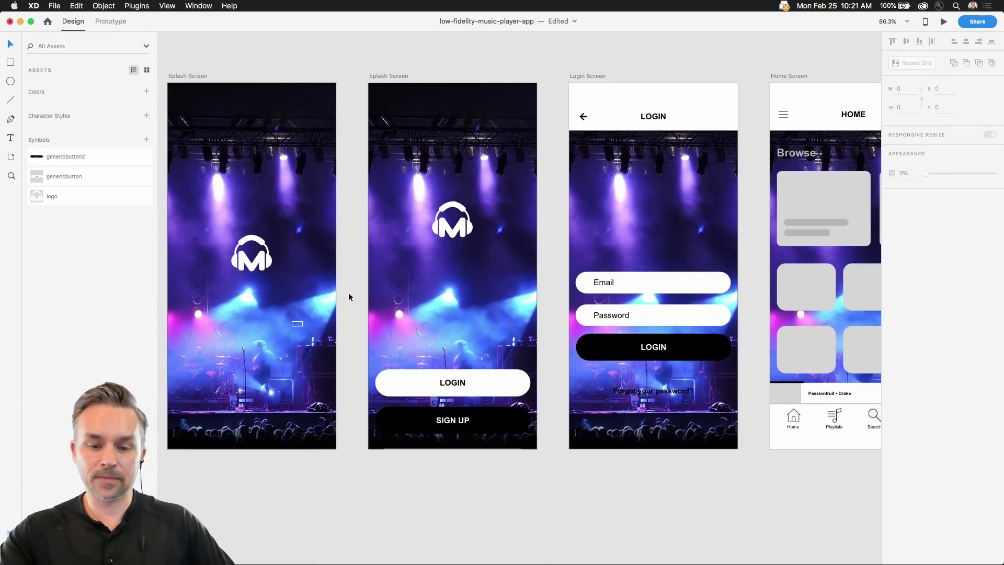
click(414, 402)
click(338, 68)
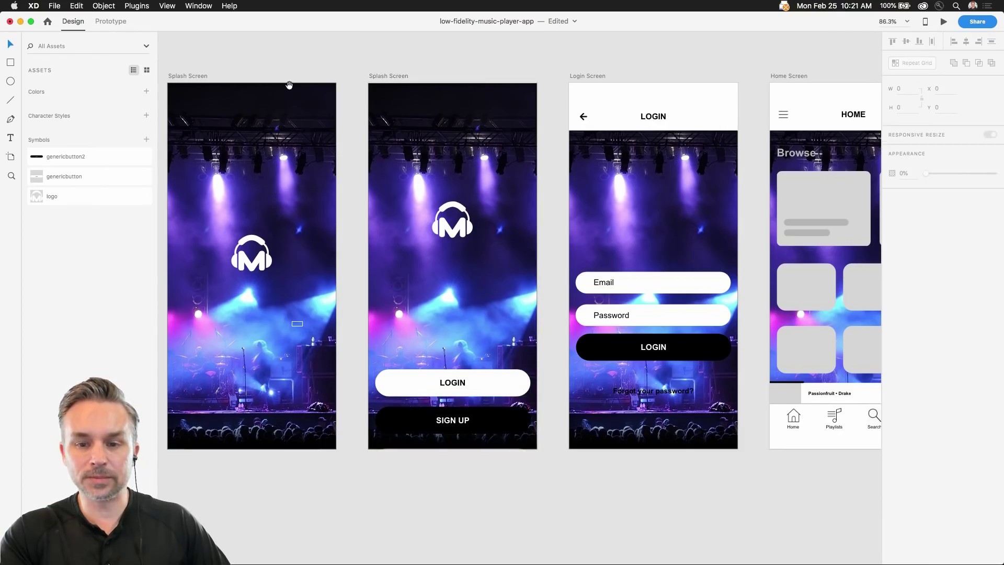
drag(289, 85, 367, 94)
click(271, 87)
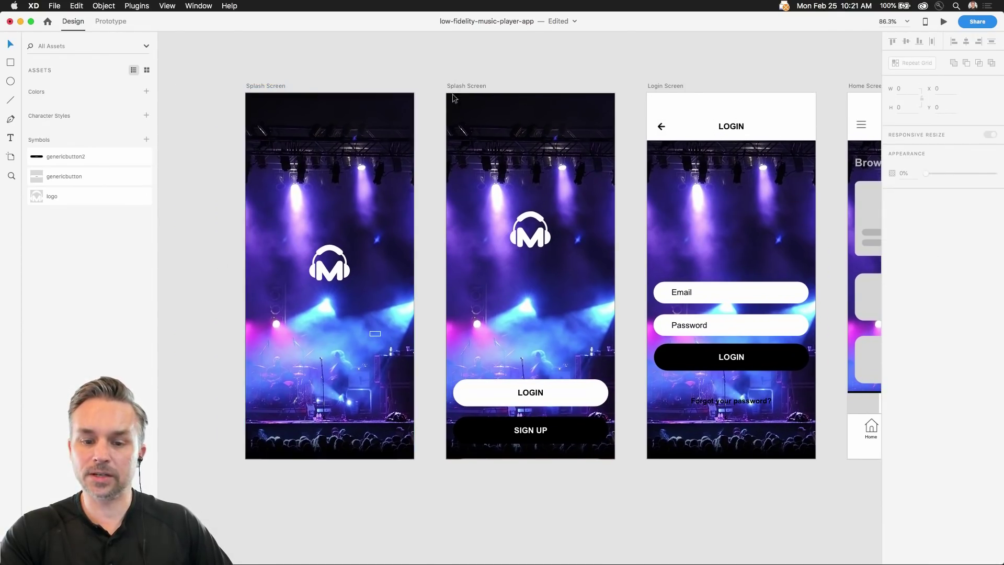
key(Delete)
scroll(287, 243, right, 10)
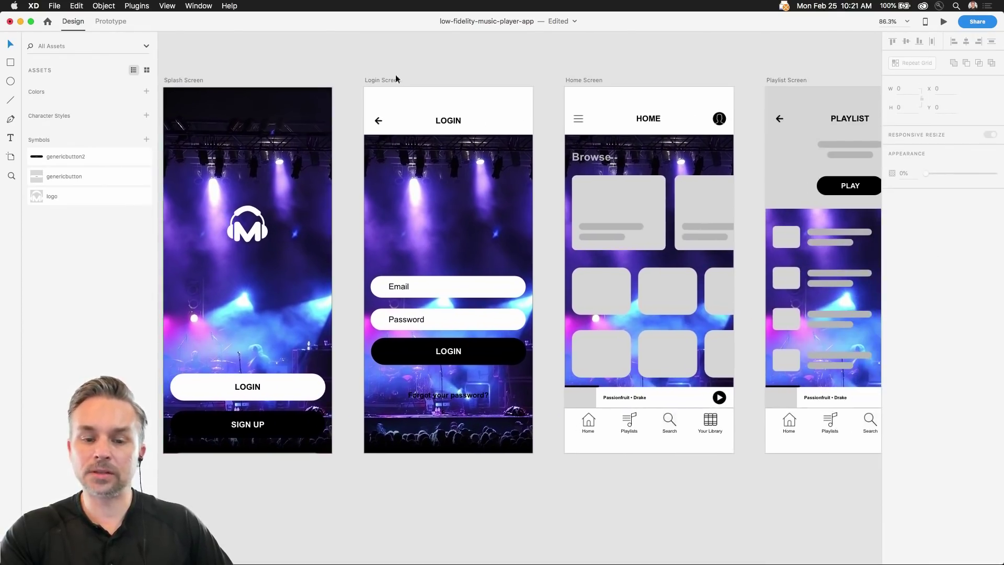
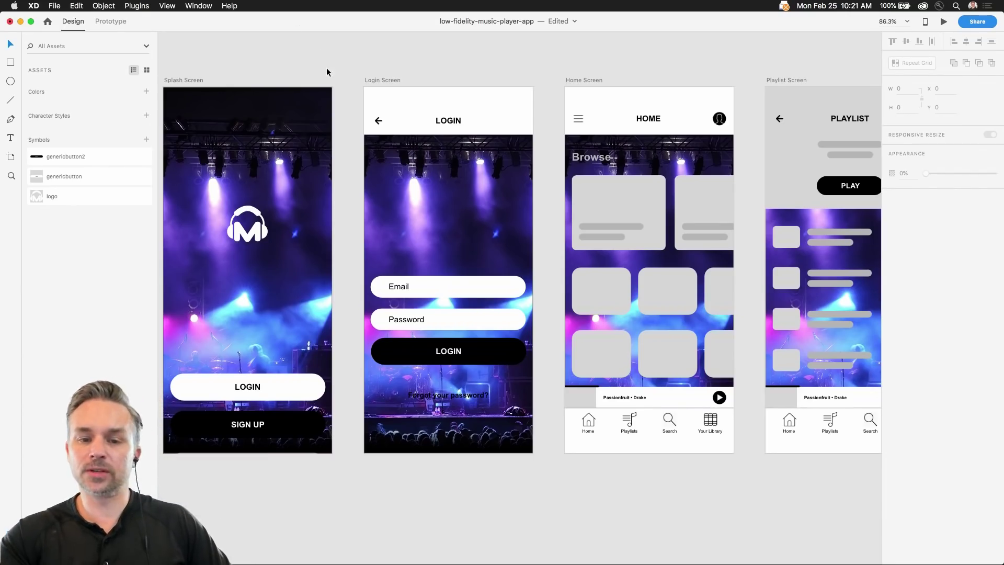
Shrink the Home Screen's lower repeat grid to a single rounded tile and ungroup the grid
scroll(619, 180, up, 3)
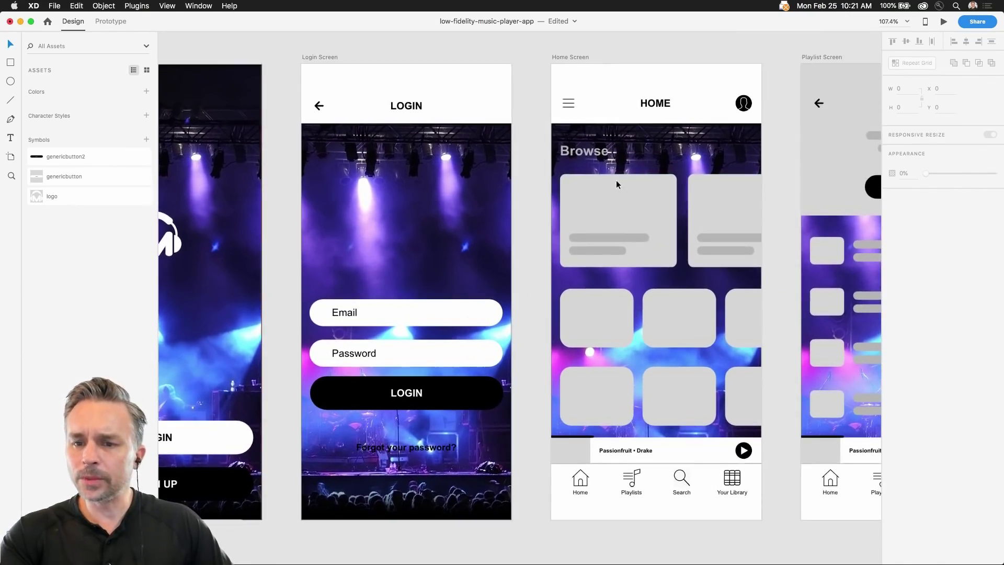
scroll(616, 180, right, 5)
click(380, 60)
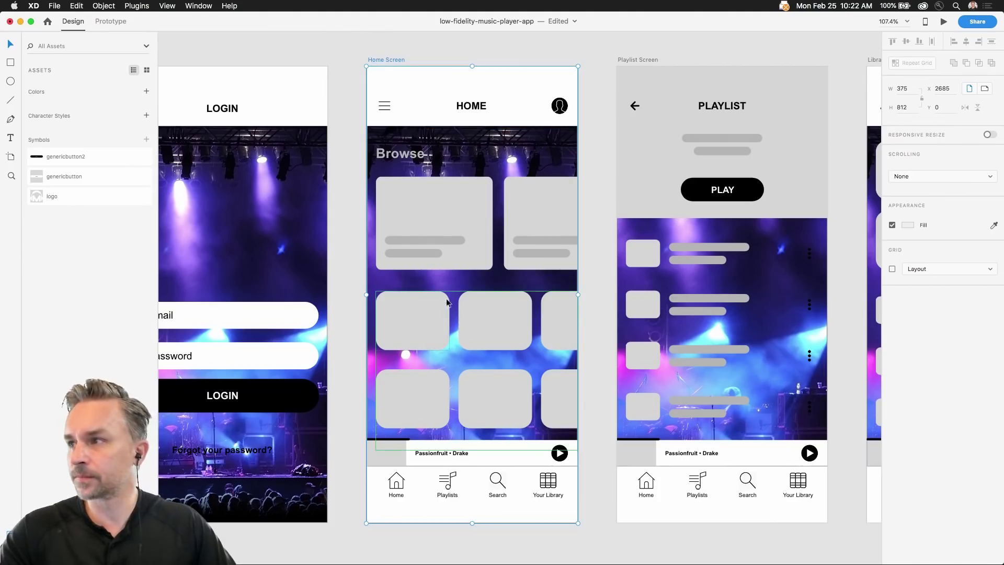
click(422, 309)
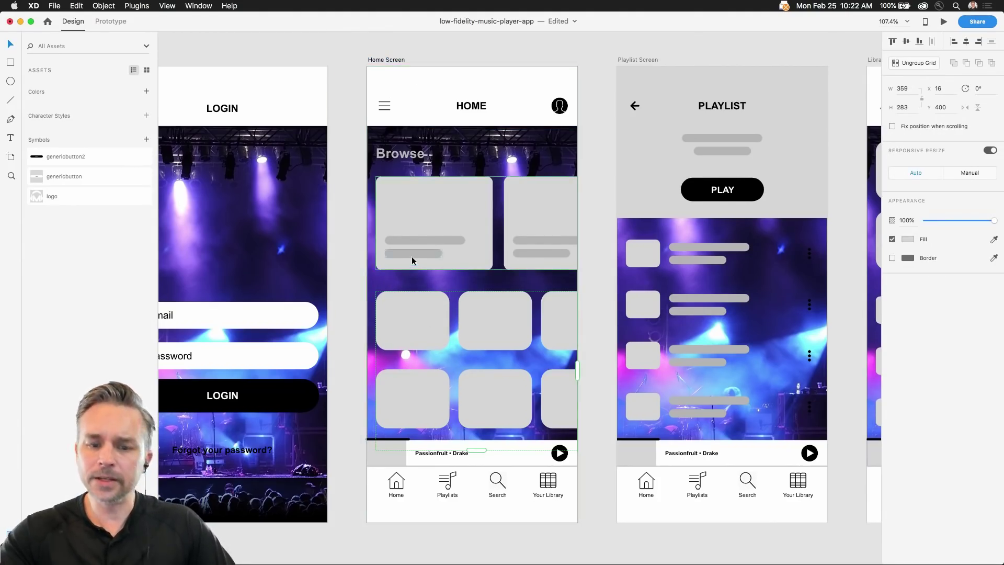
scroll(434, 266, up, 5)
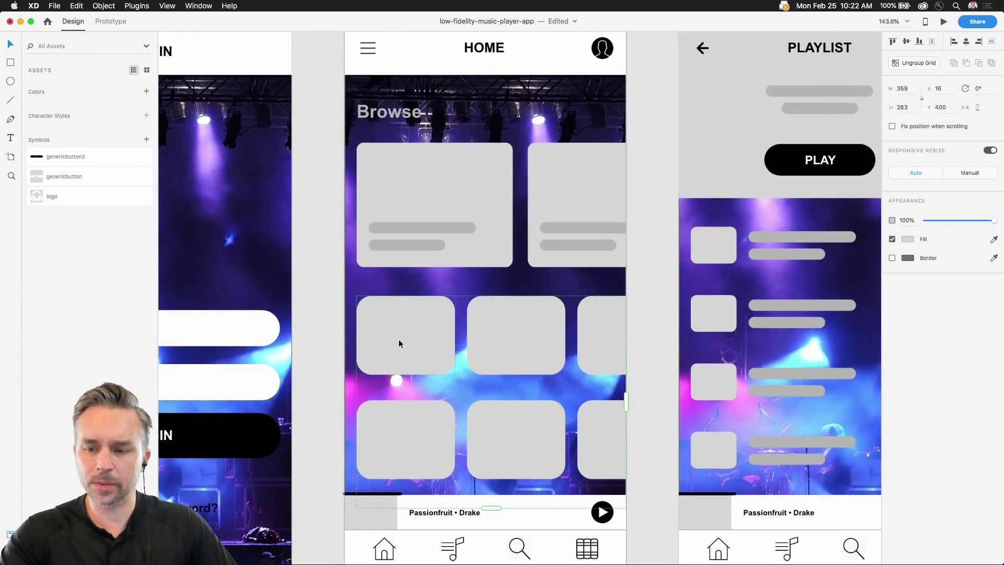
drag(490, 509, 494, 385)
key(super+z)
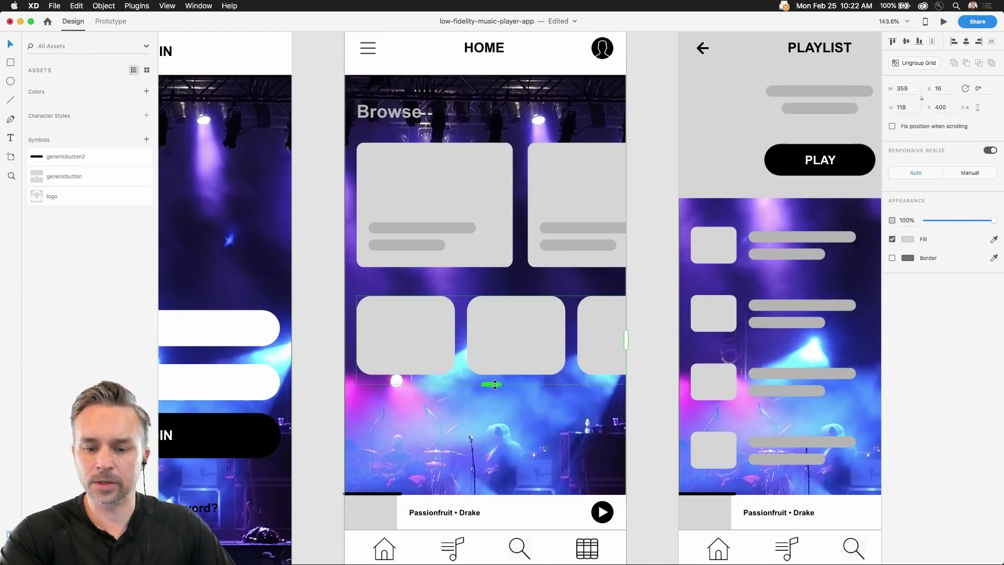
drag(626, 340, 459, 346)
click(918, 61)
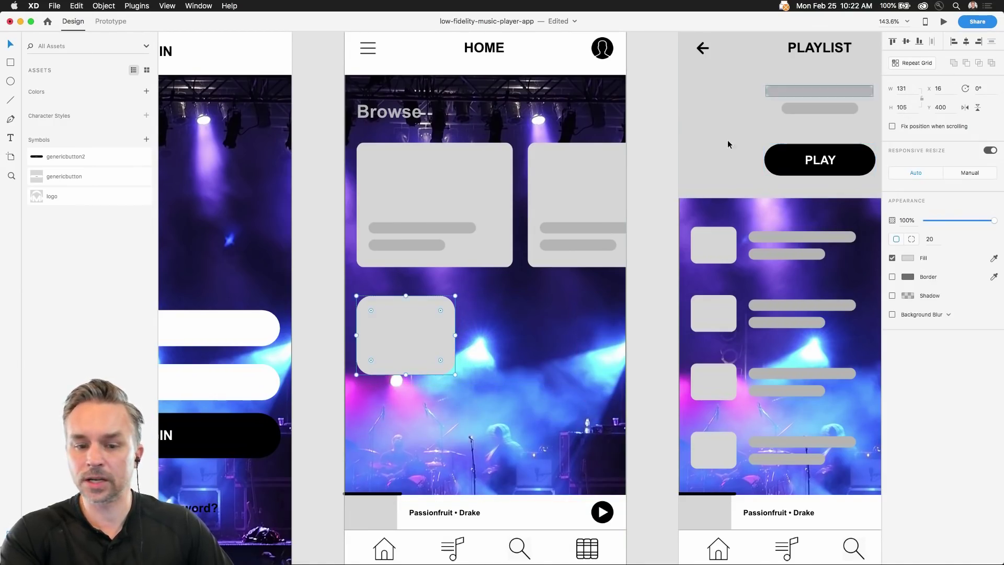
Turn the single tile into a new repeat grid 359 wide and 244 high, extended across the Home Screen in two rows
click(393, 356)
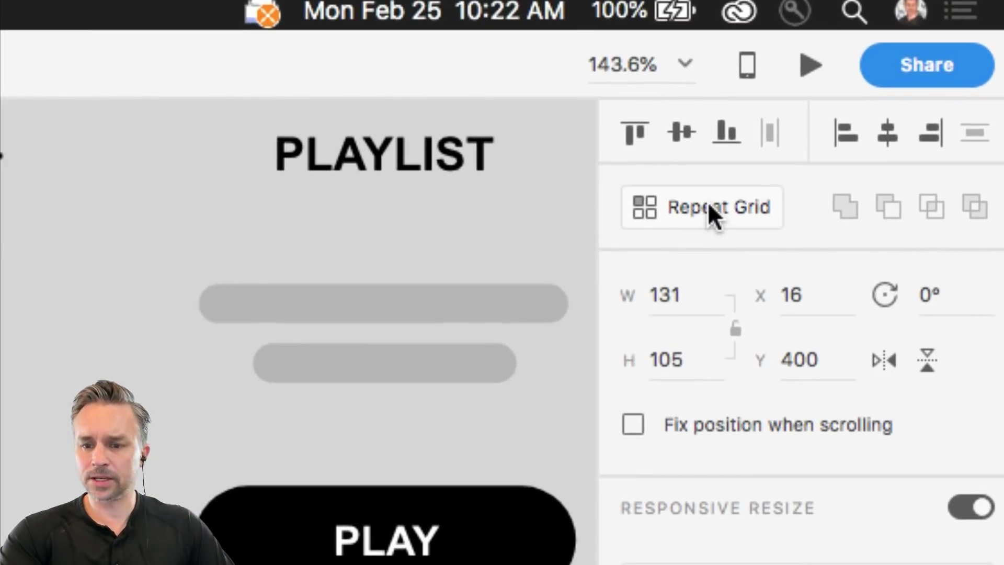
click(708, 204)
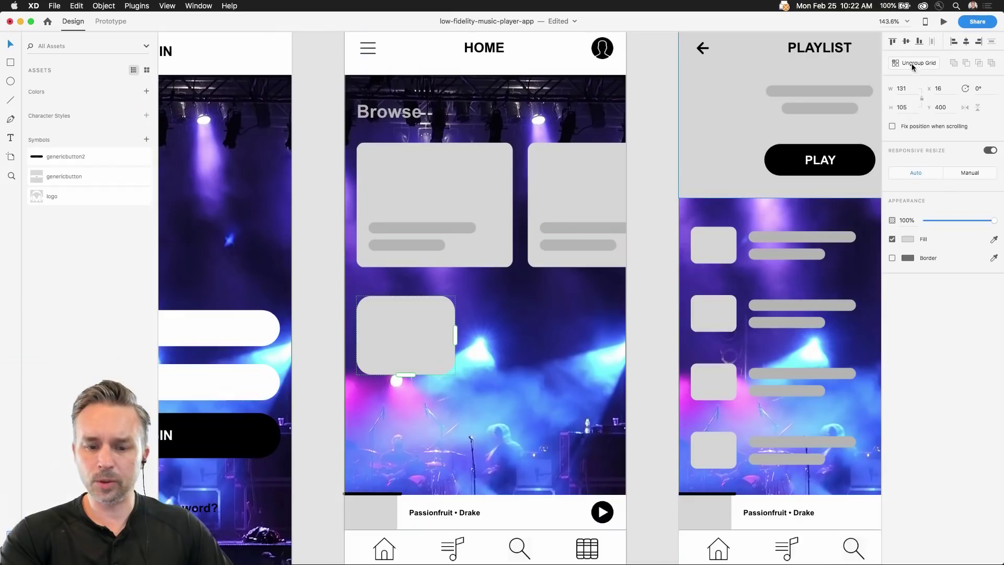
drag(467, 335, 625, 335)
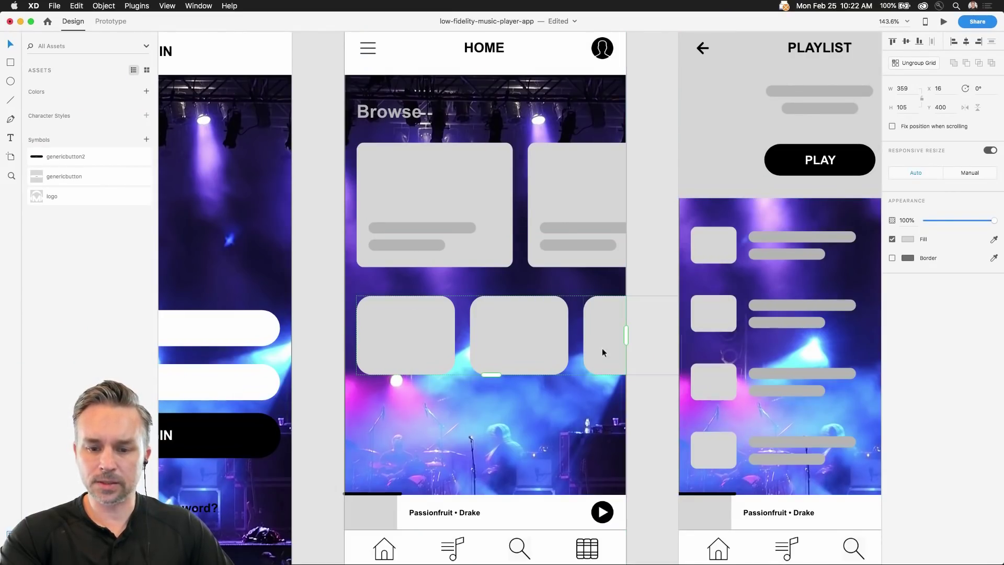
drag(490, 374, 482, 478)
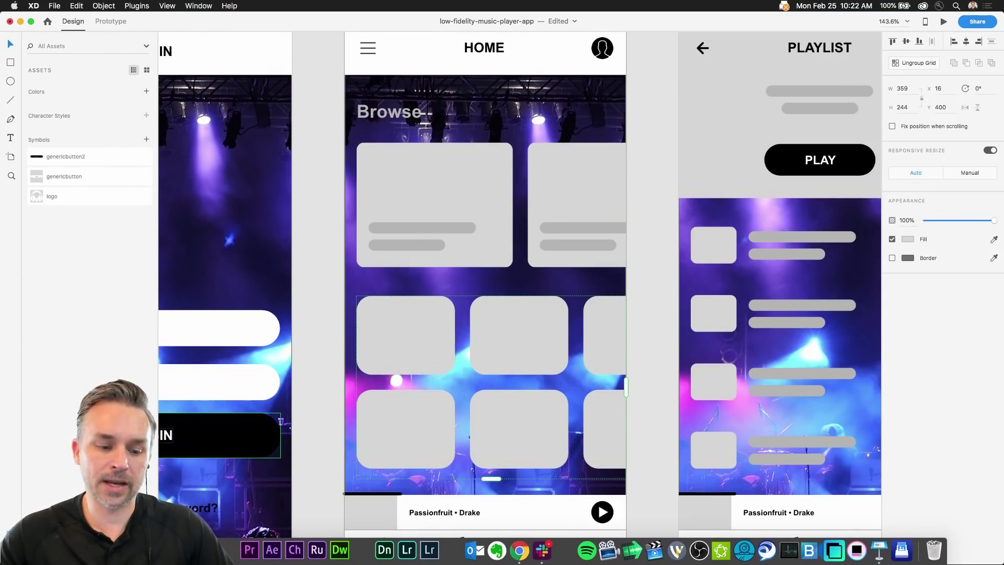
Switch to Finder and open the Desktop's MusicApp folder to browse its Artists and Research subfolders
click(220, 550)
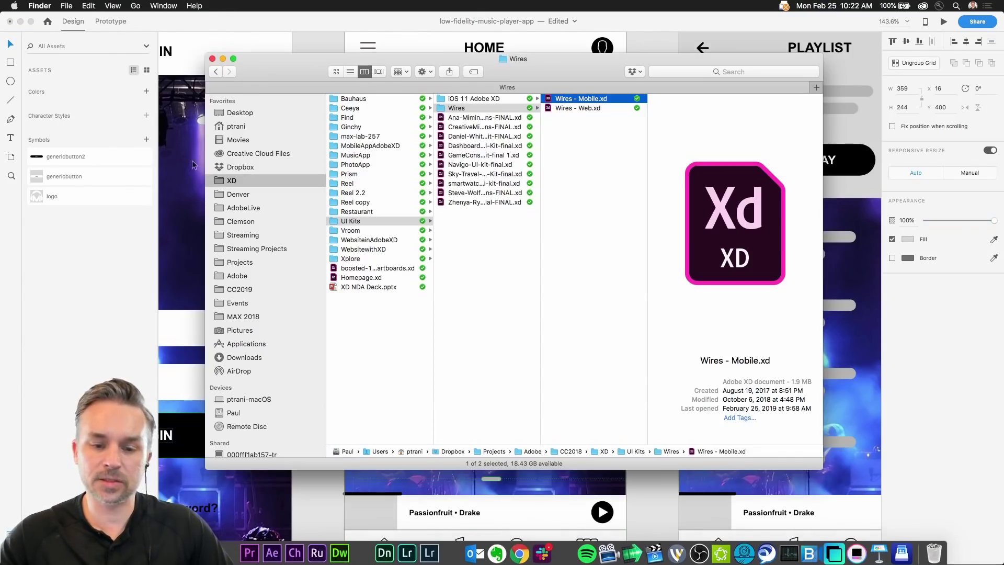
click(257, 112)
click(365, 99)
click(465, 108)
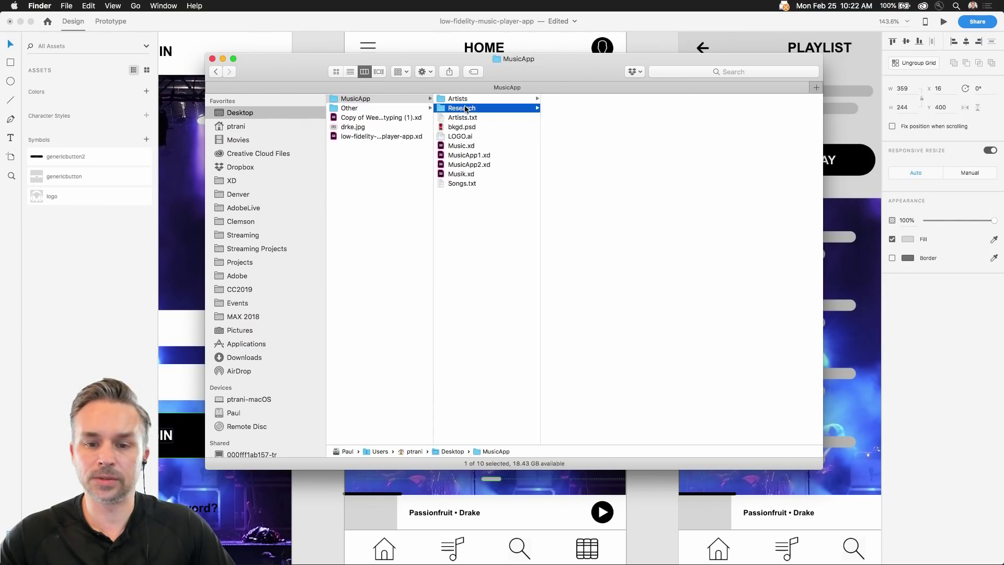
click(471, 99)
click(486, 108)
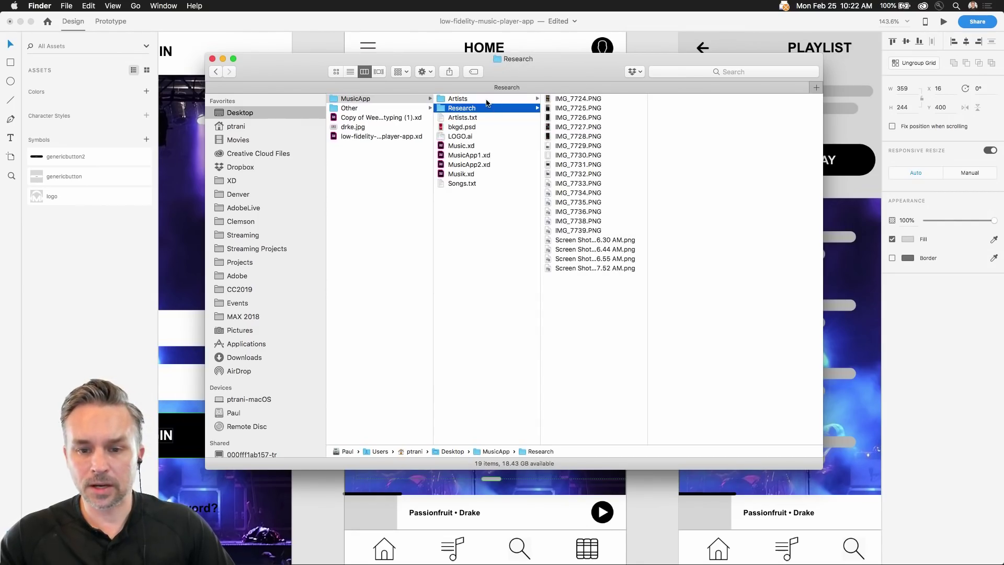
Open the MusicApp project's Artists folder and preview several of its album cover images
click(487, 101)
drag(537, 62, 747, 228)
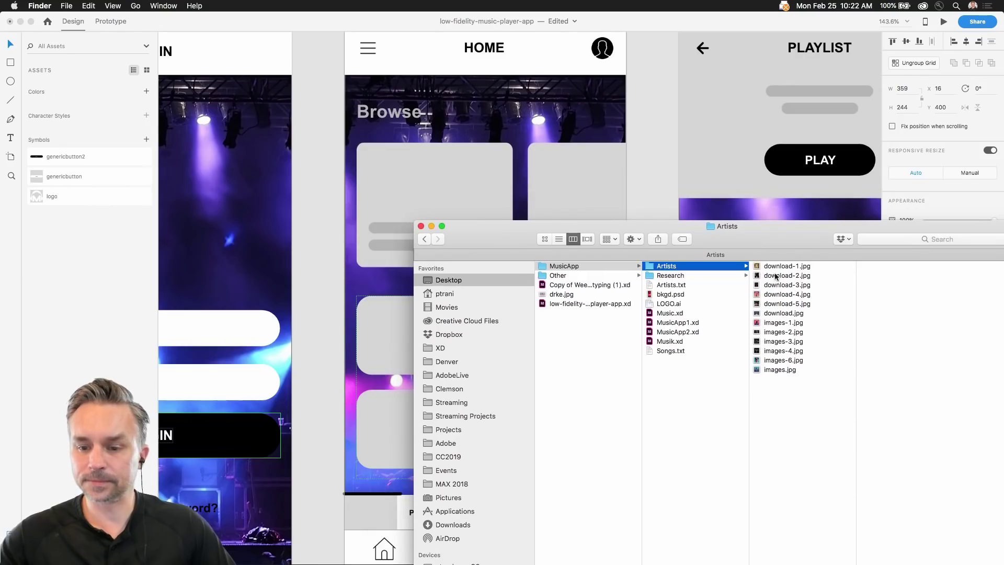
click(784, 294)
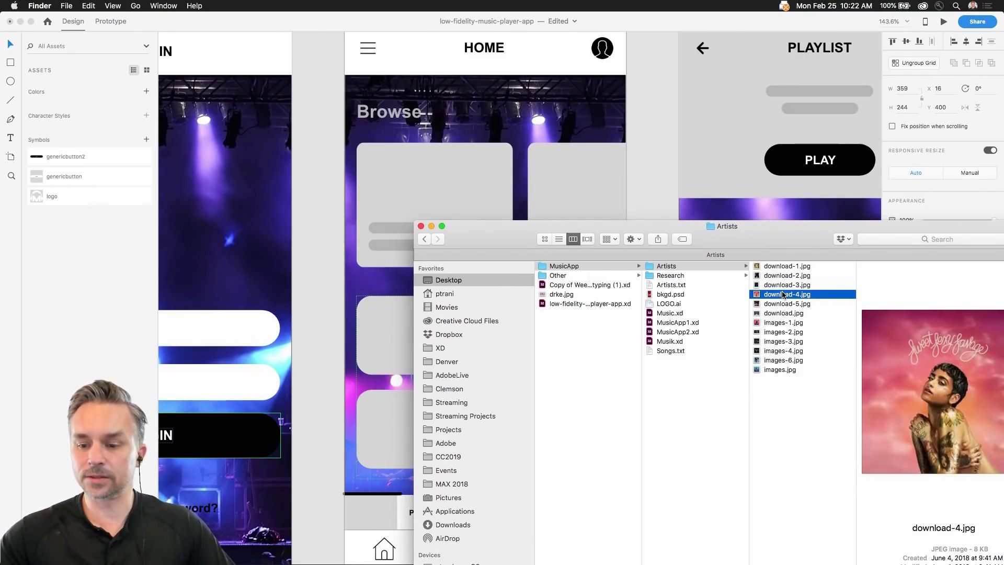
key(Up)
key(space)
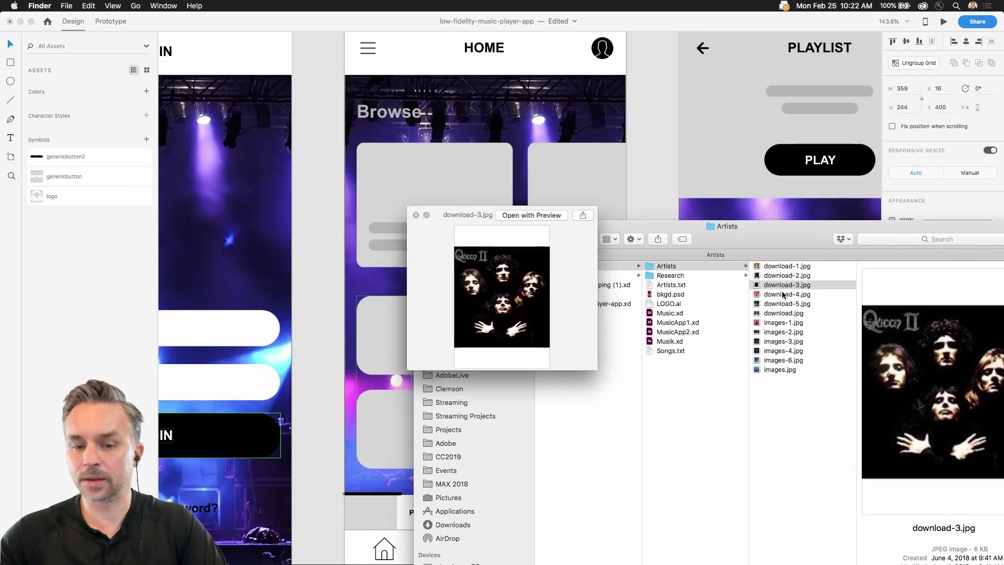
key(Up)
click(783, 294)
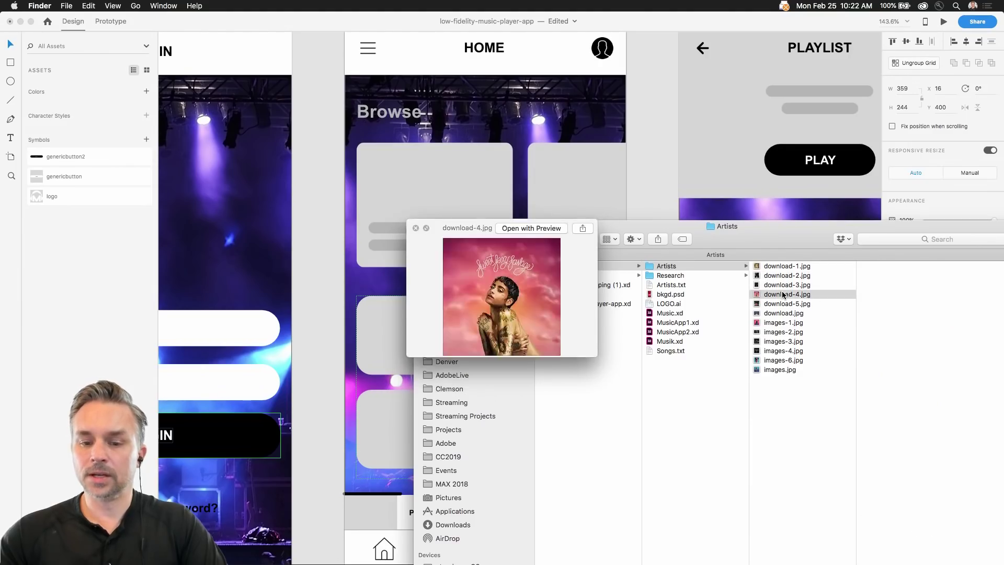
key(space)
Fill the lower repeat grid of small tiles on the Home Screen with all images from the Artists folder
key(super+a)
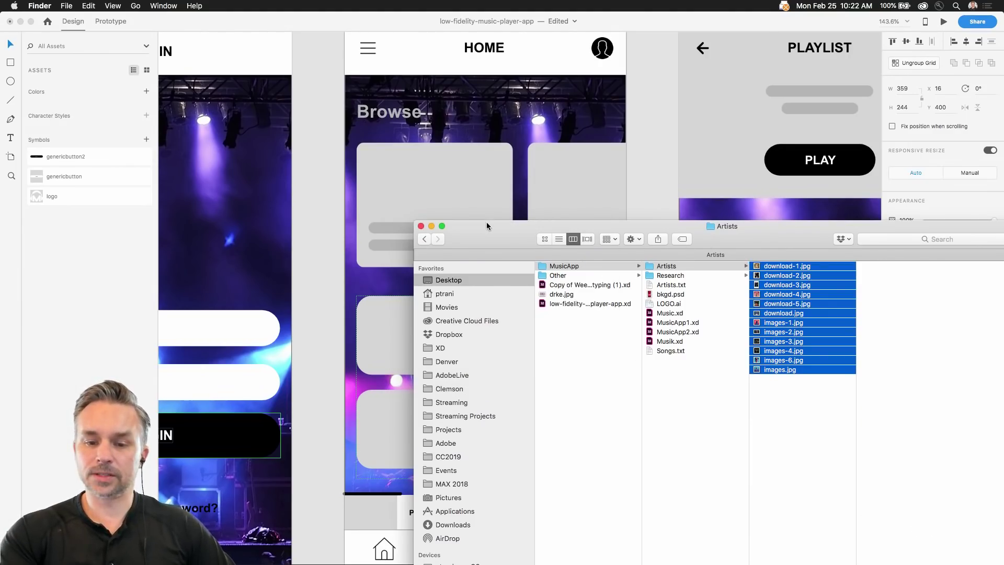
drag(486, 224, 730, 253)
drag(840, 277, 789, 280)
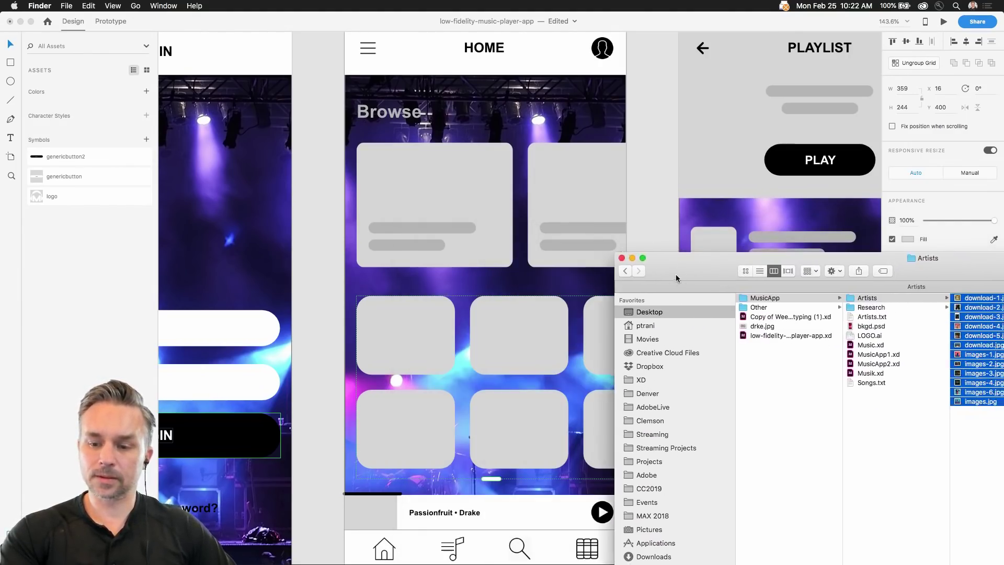
drag(959, 301, 377, 339)
click(377, 339)
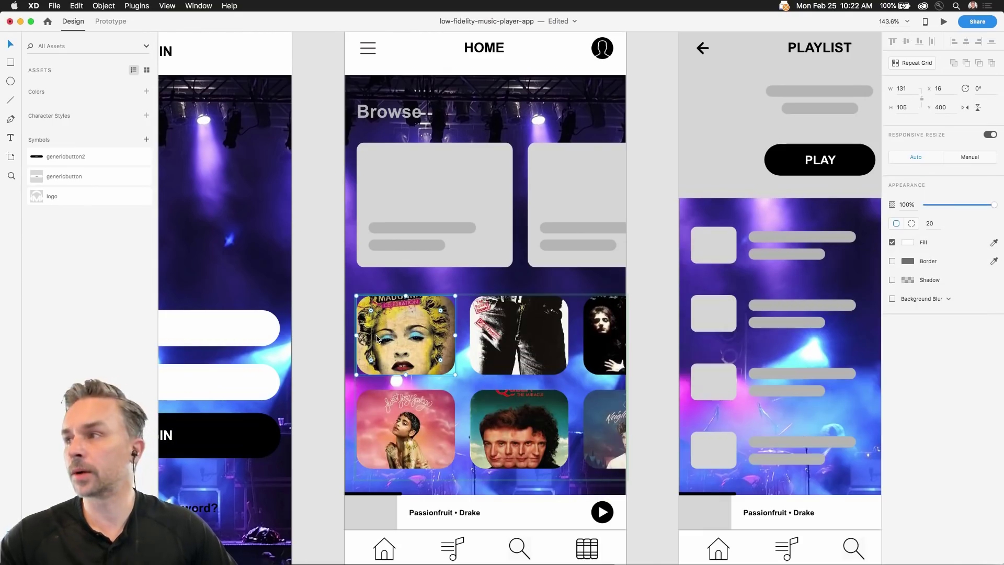
click(316, 233)
Fill the large card repeat grid under Browse on the Home Screen with all the Artists folder images
click(380, 165)
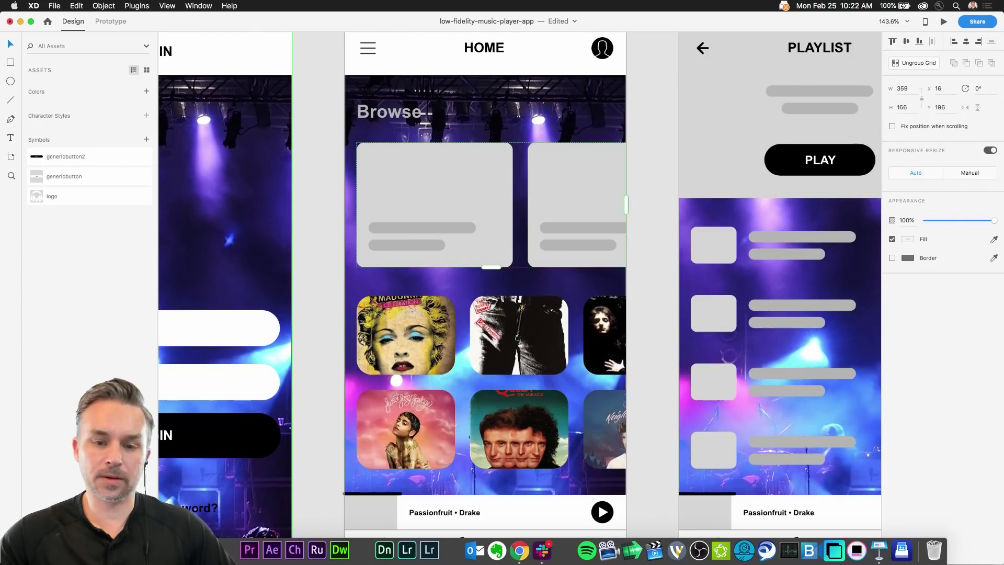
click(250, 549)
drag(904, 264, 711, 256)
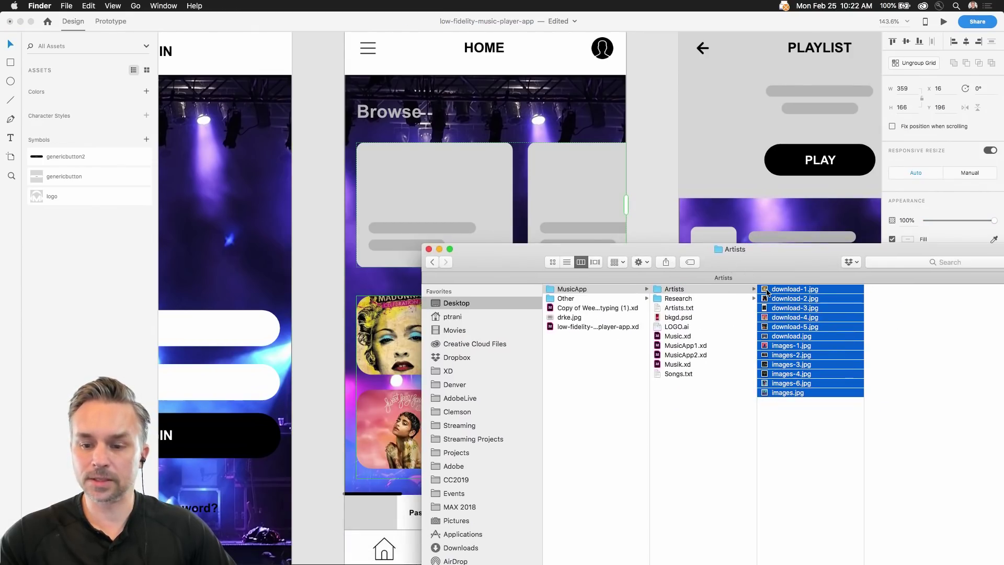
drag(768, 293, 414, 168)
click(337, 157)
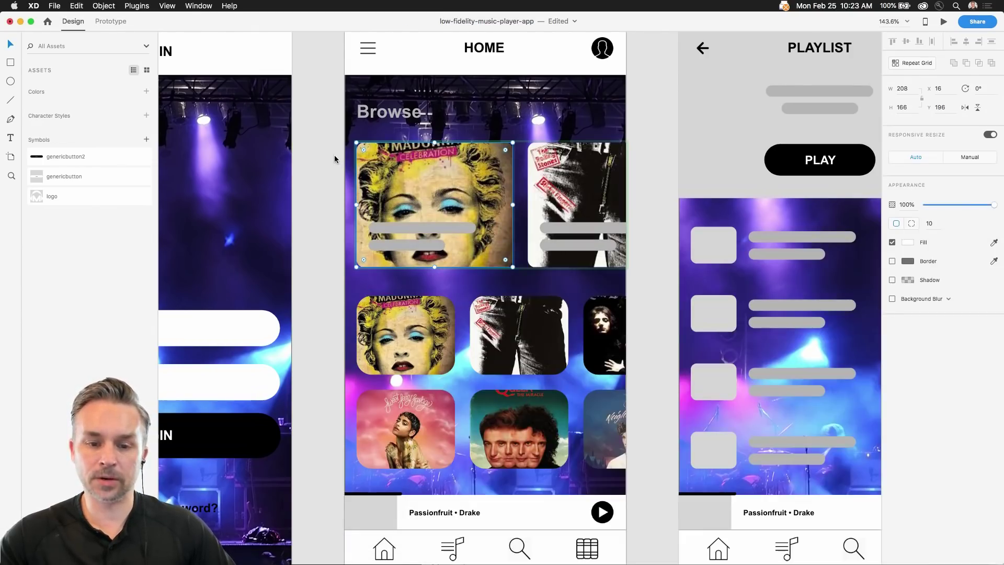
Replace the first Browse card's image with images-4.jpg from the Artists folder
click(249, 549)
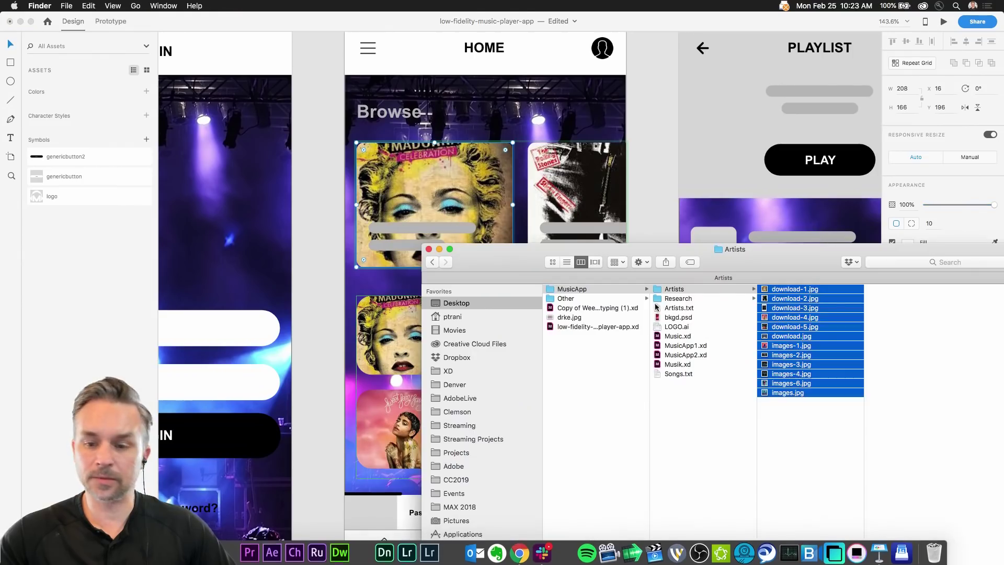
click(797, 443)
click(782, 355)
key(Down)
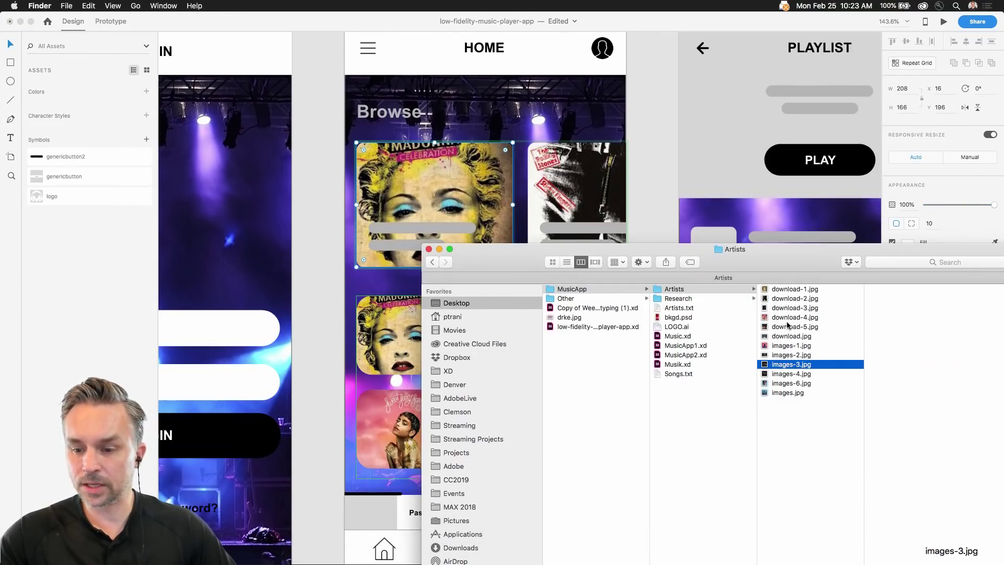
drag(791, 262, 619, 287)
key(Down)
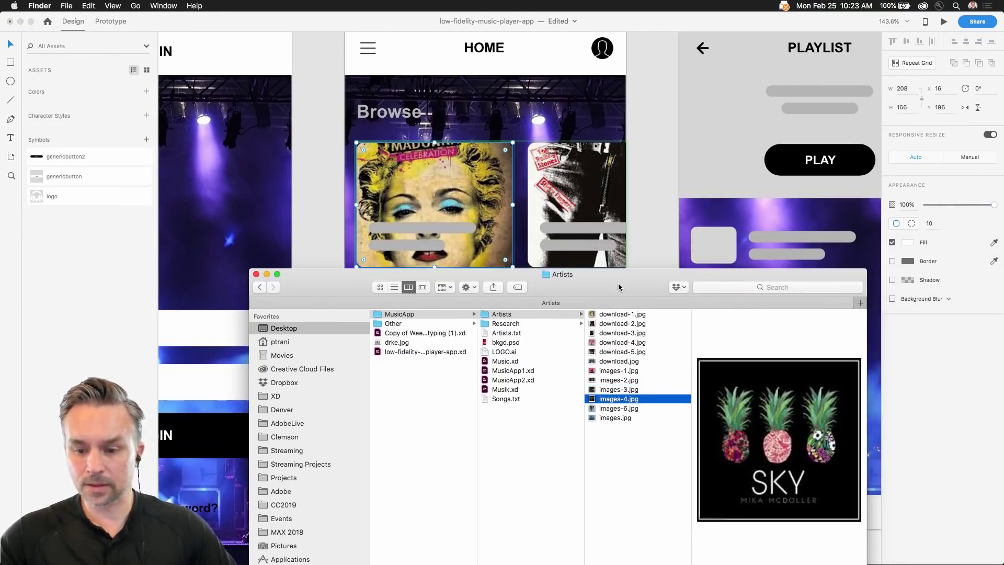
key(Down)
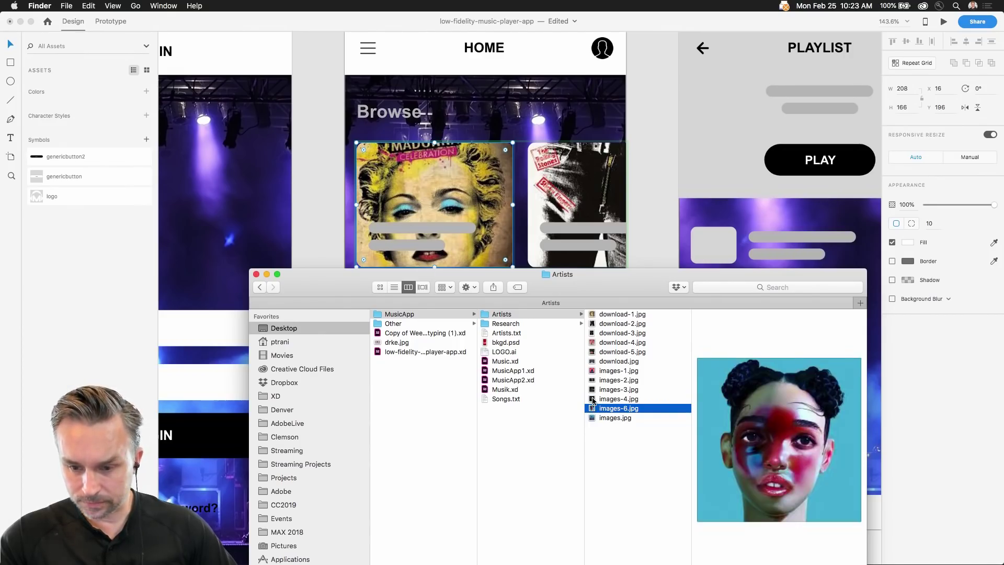
key(Down)
key(Up)
click(592, 401)
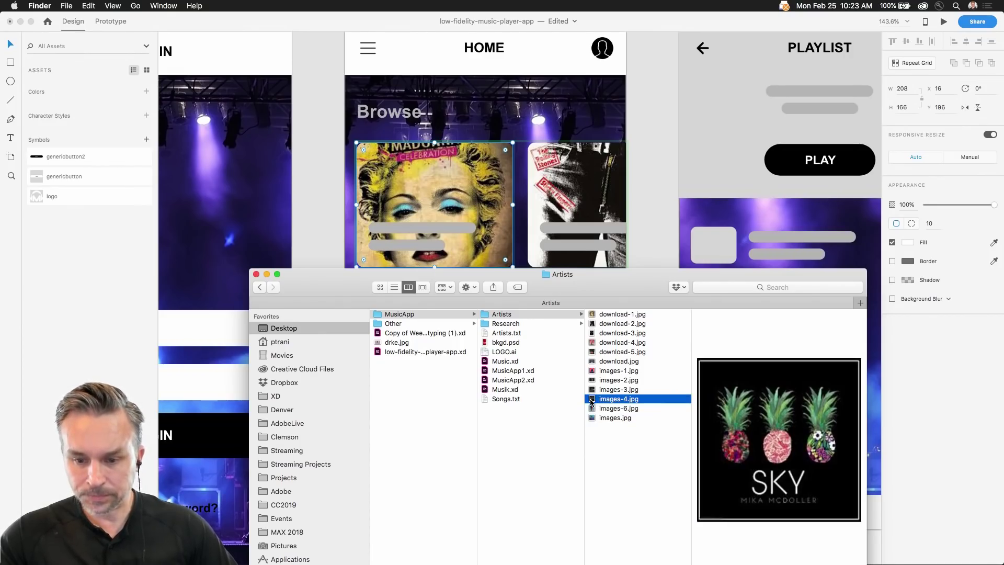
drag(593, 400, 396, 187)
Replace the second Browse card's image with download-4.jpg from the Artists folder
click(591, 332)
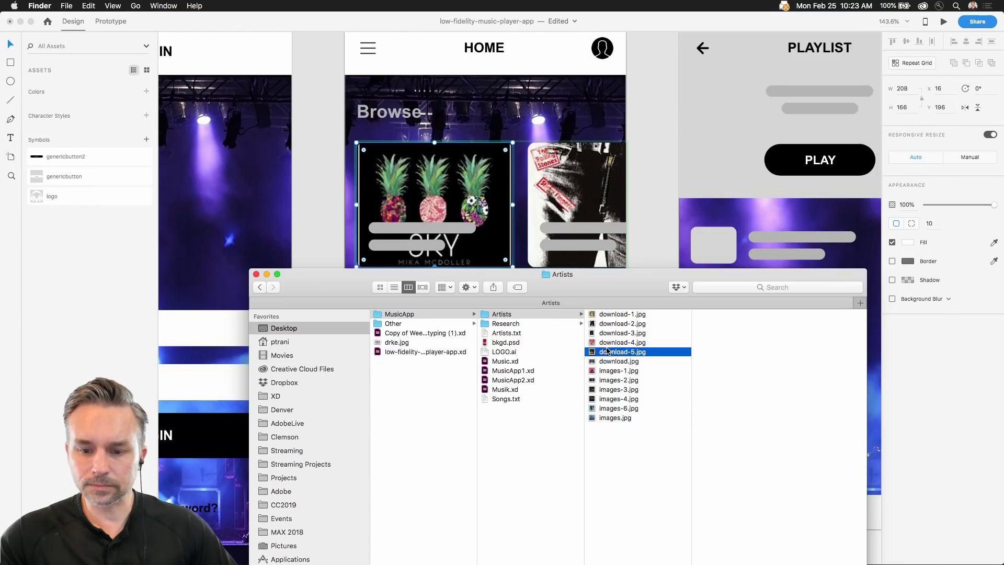
key(Down)
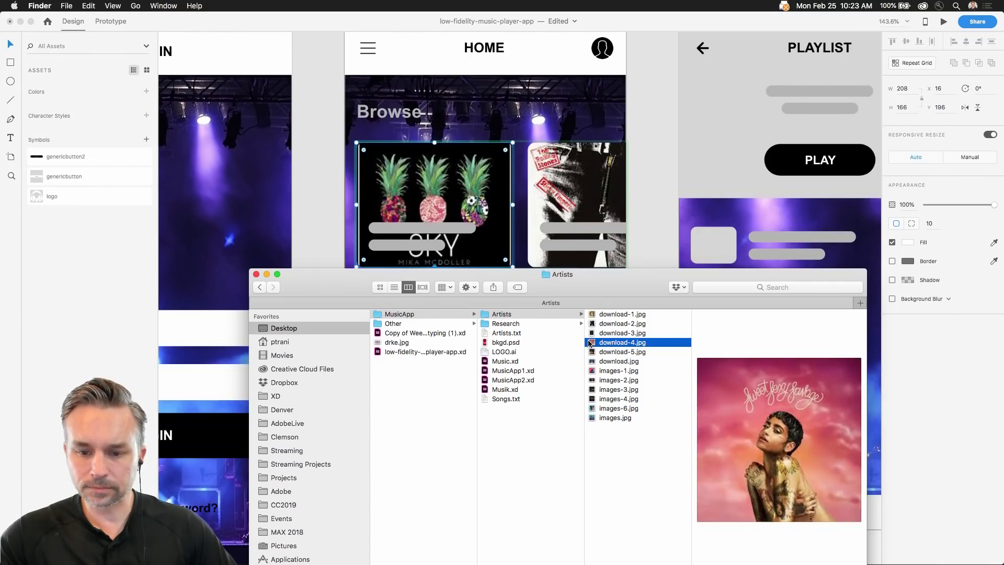
drag(589, 343, 536, 179)
click(314, 123)
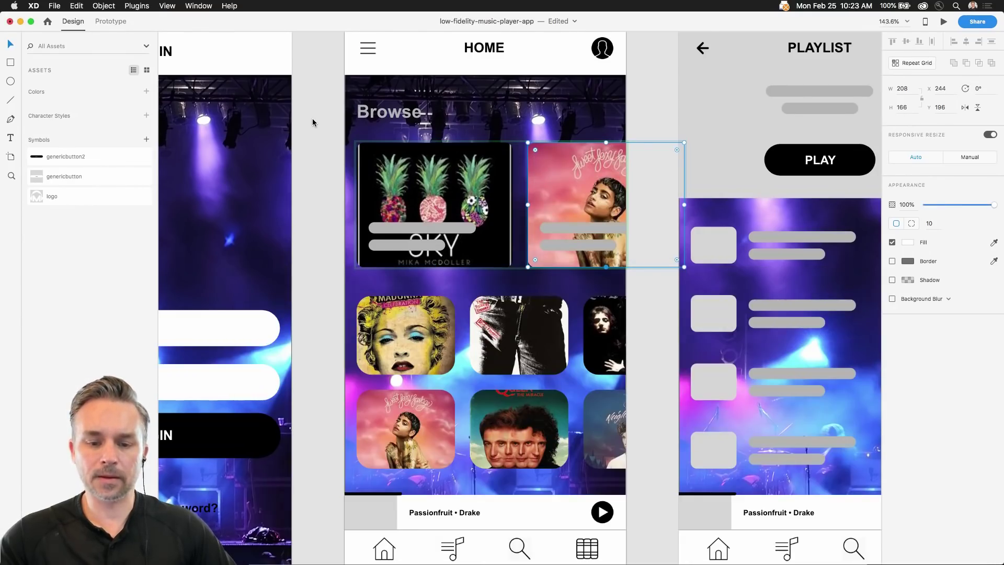
click(327, 131)
scroll(366, 135, left, 3)
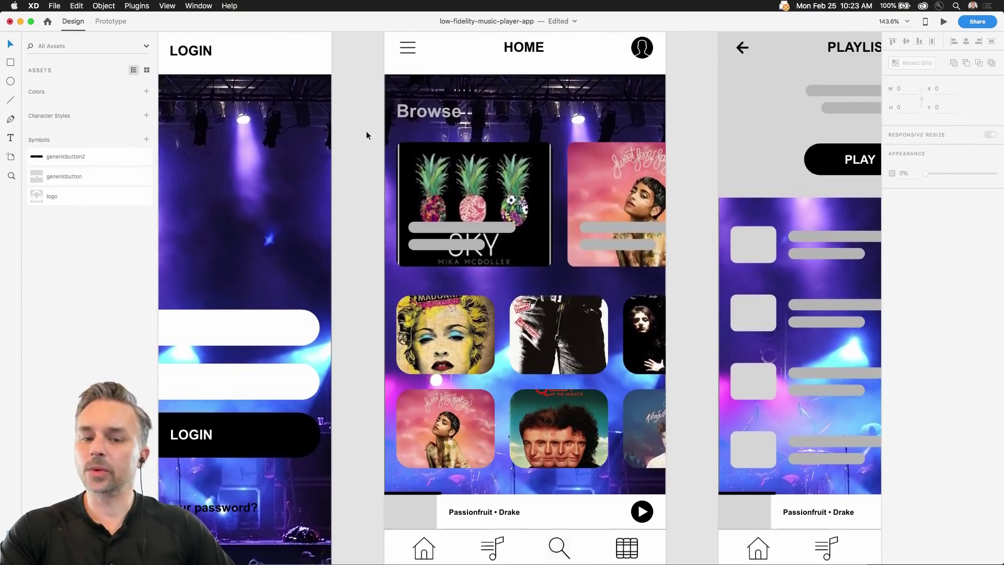
click(413, 117)
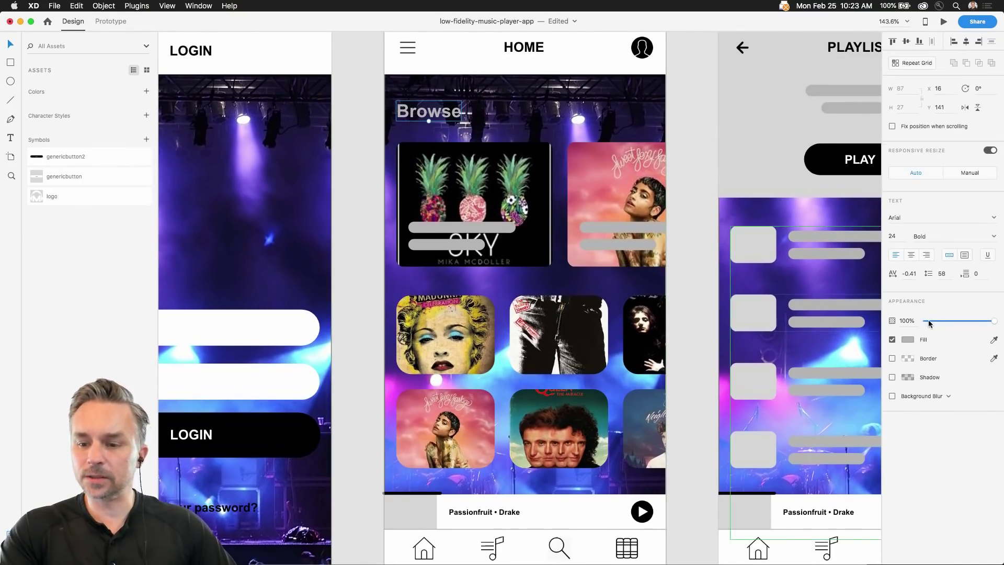
click(368, 124)
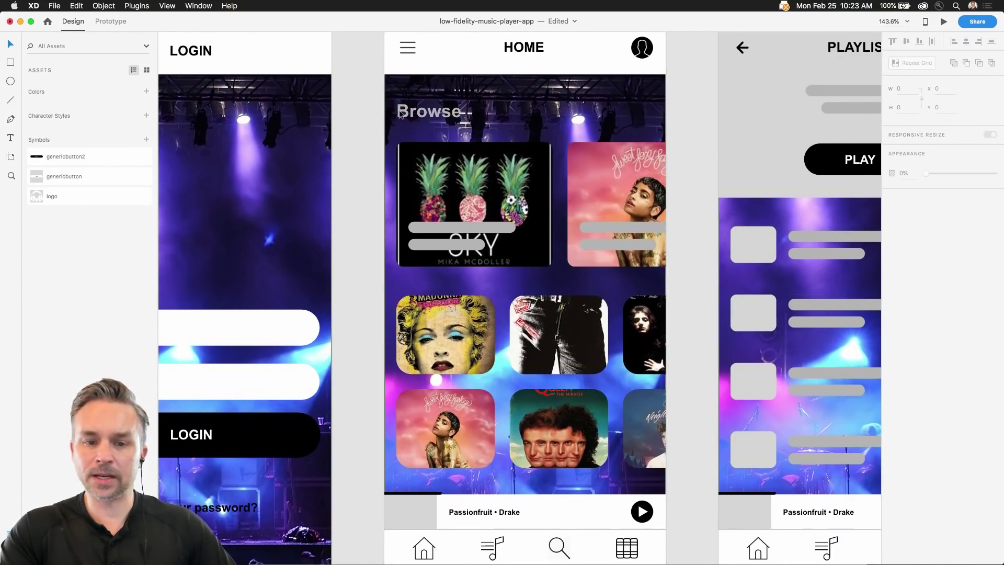
click(401, 115)
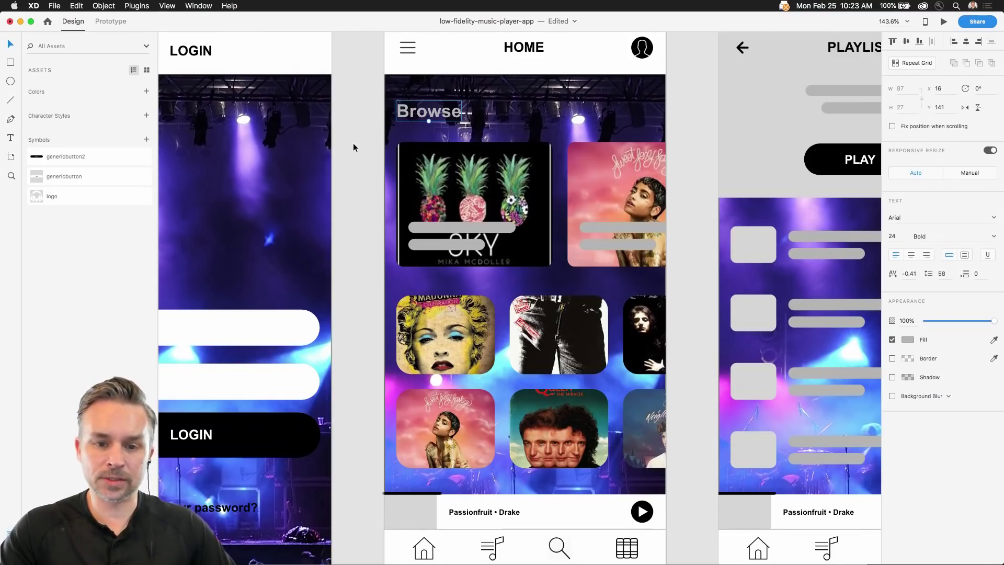
Apply an Object Blur with amount 30 to the bkgd image on the Home Screen
click(541, 109)
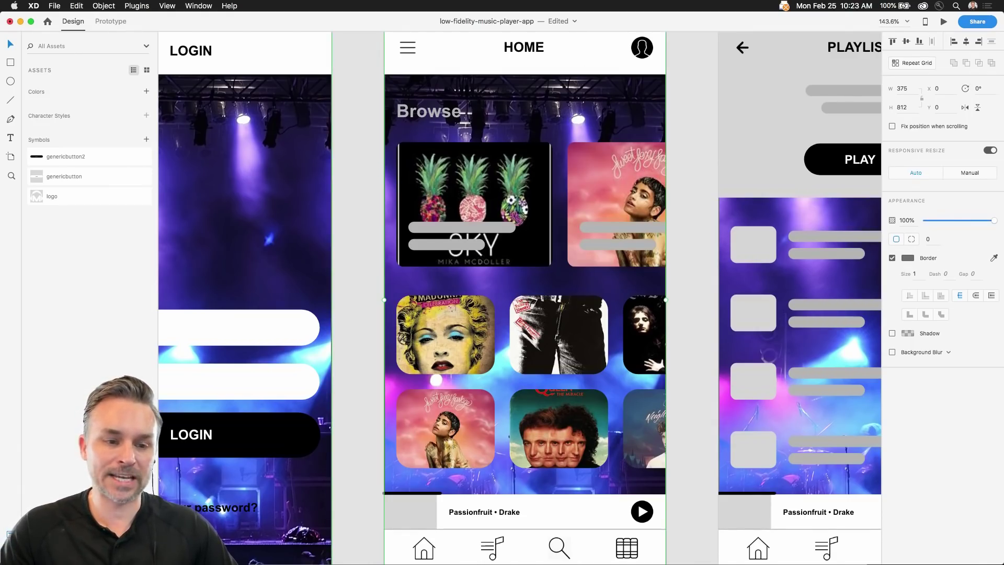
key(super+y)
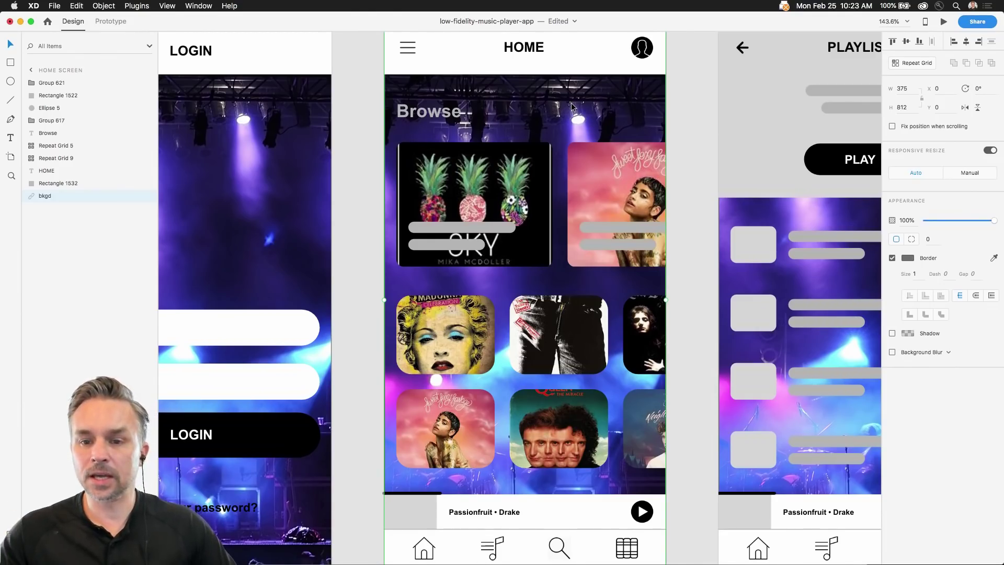
scroll(589, 123, up, 3)
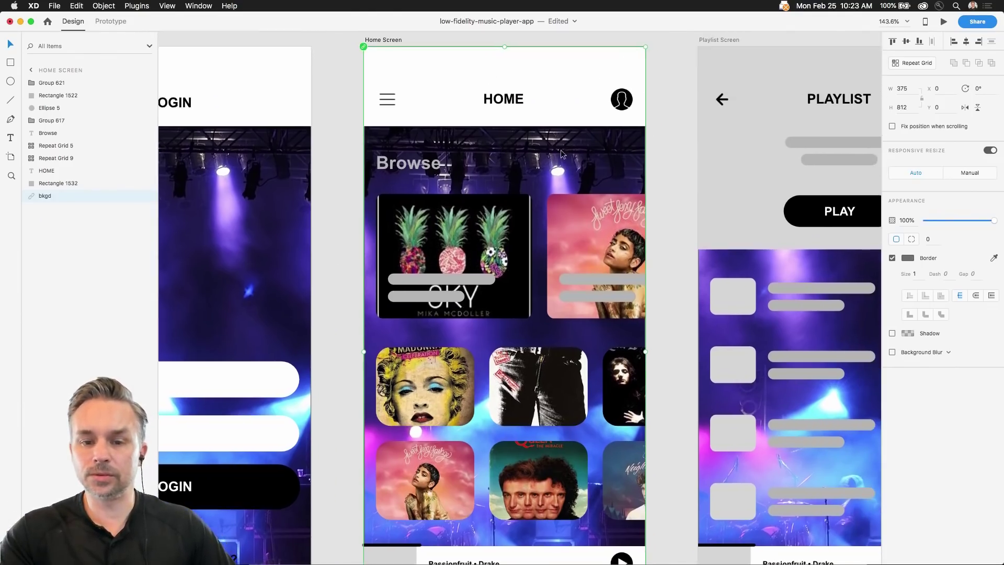
scroll(597, 316, down, 4)
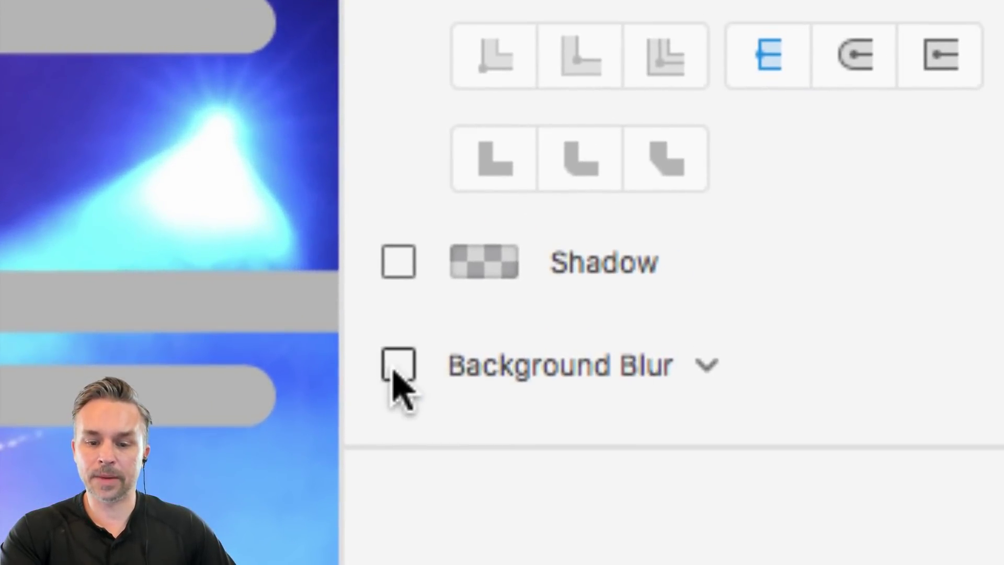
click(397, 369)
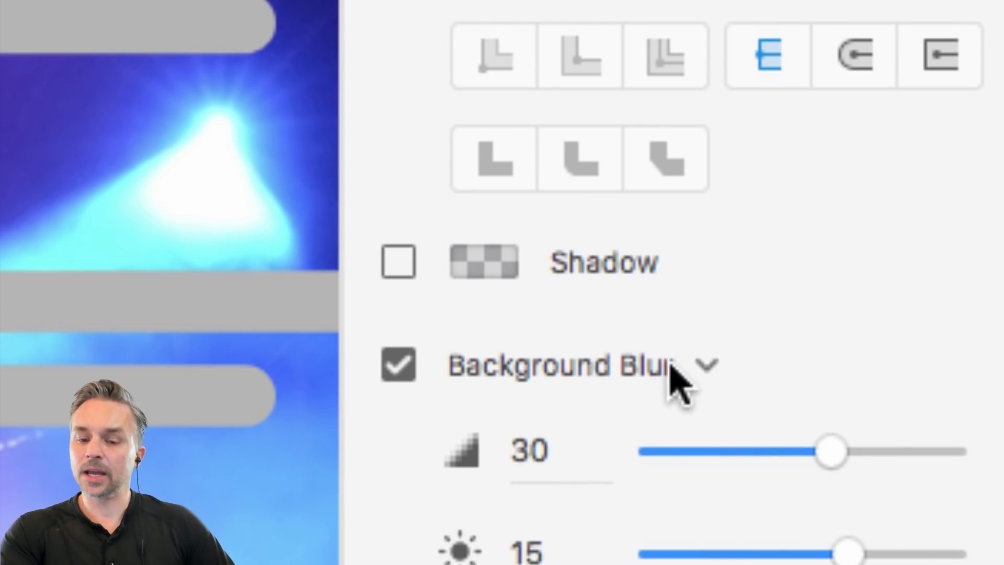
click(711, 362)
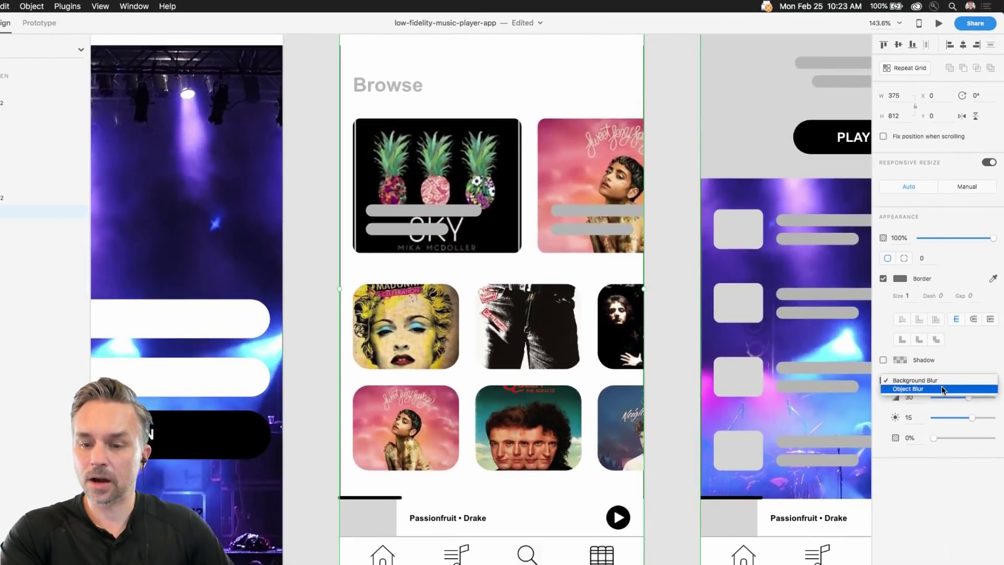
click(698, 403)
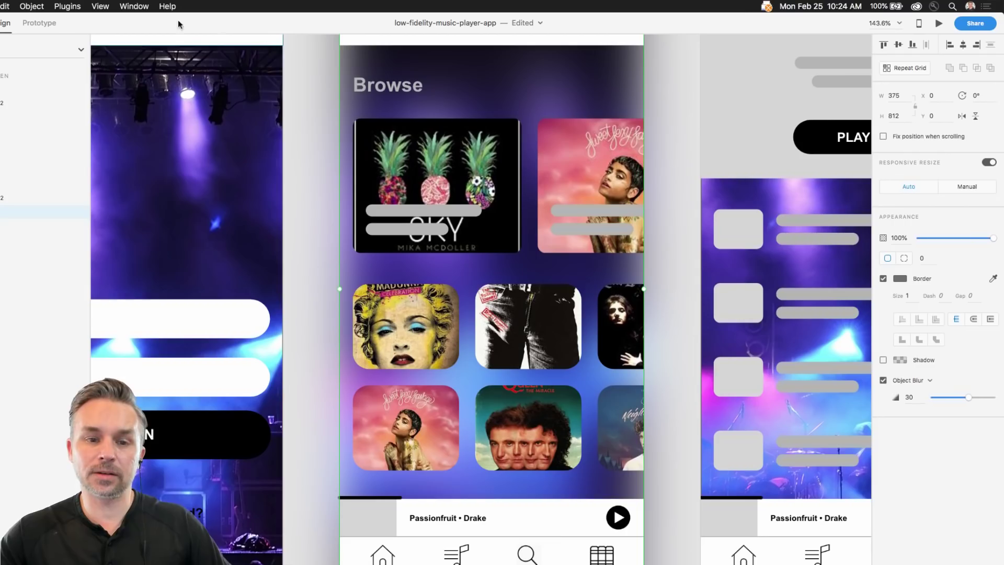
Shift the blurred background image on the Home Screen horizontally to about X 117
click(325, 86)
click(499, 98)
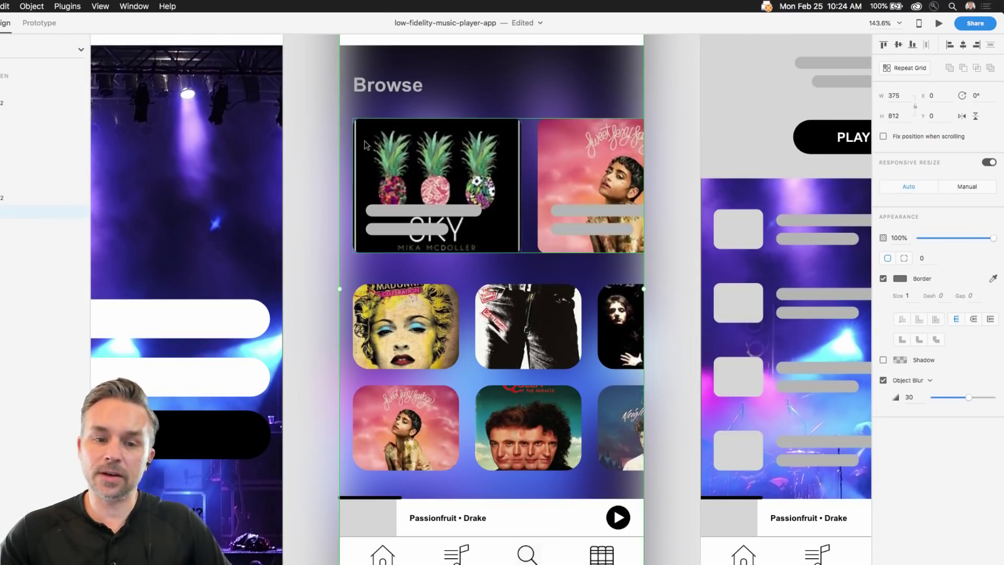
drag(440, 90, 391, 72)
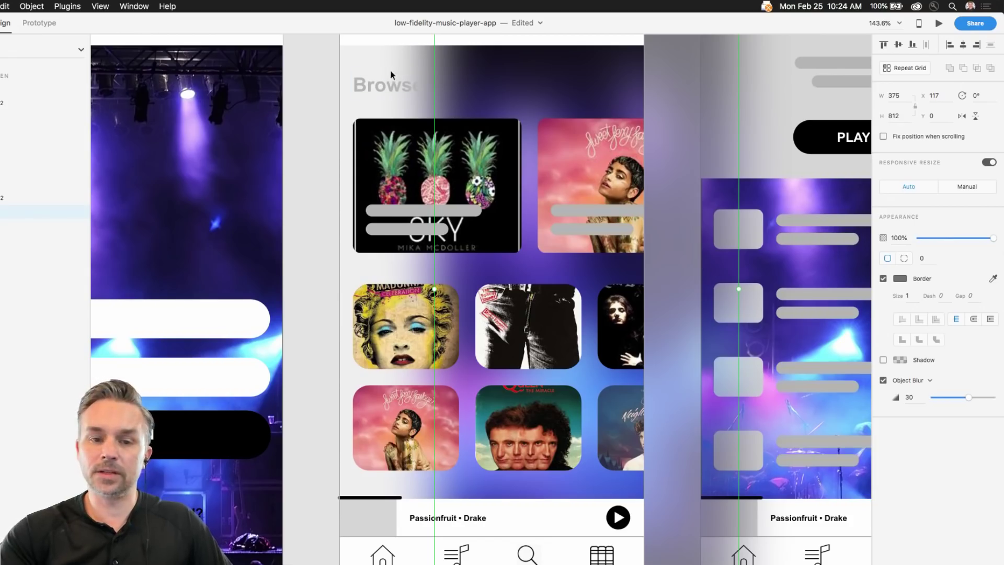
scroll(347, 266, up, 8)
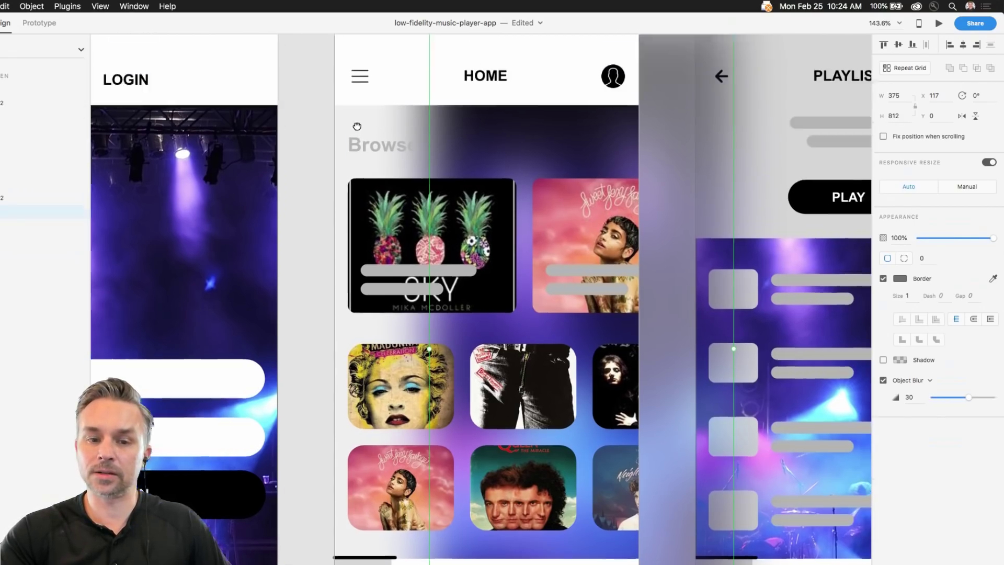
Set the Home Screen artboard's fill to black (#000000) and deselect the artboard
click(338, 165)
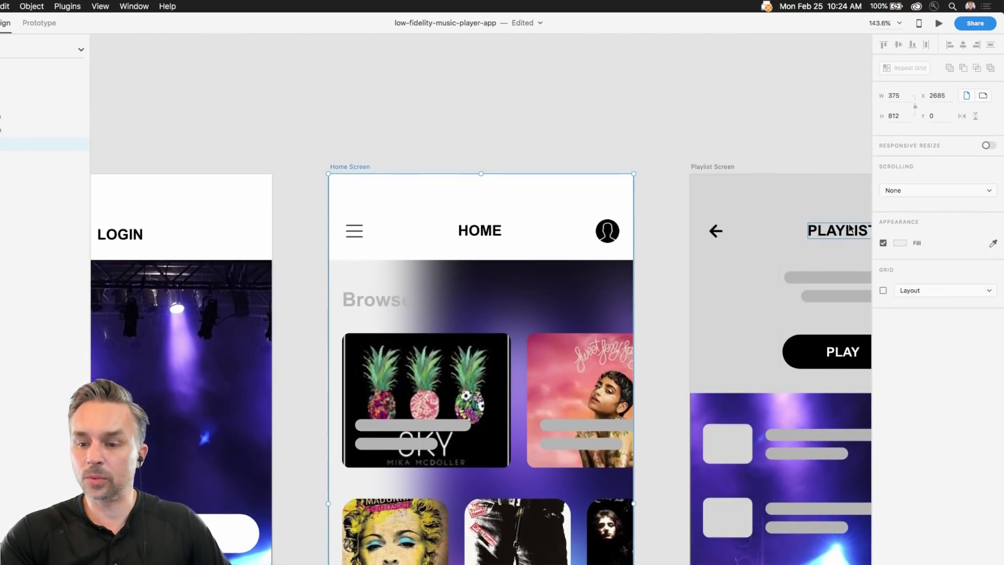
click(899, 243)
drag(835, 225, 684, 385)
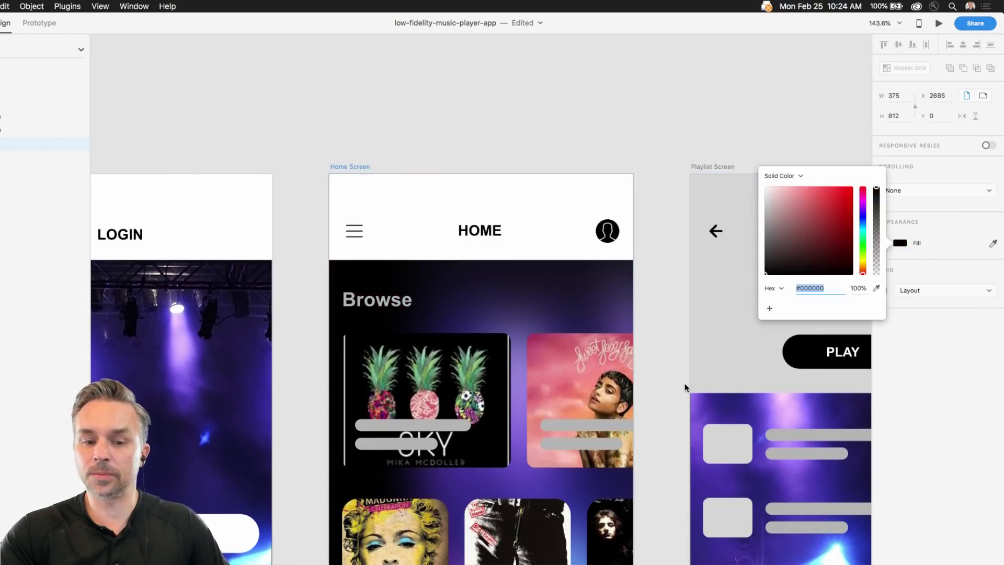
click(412, 112)
scroll(412, 113, down, 5)
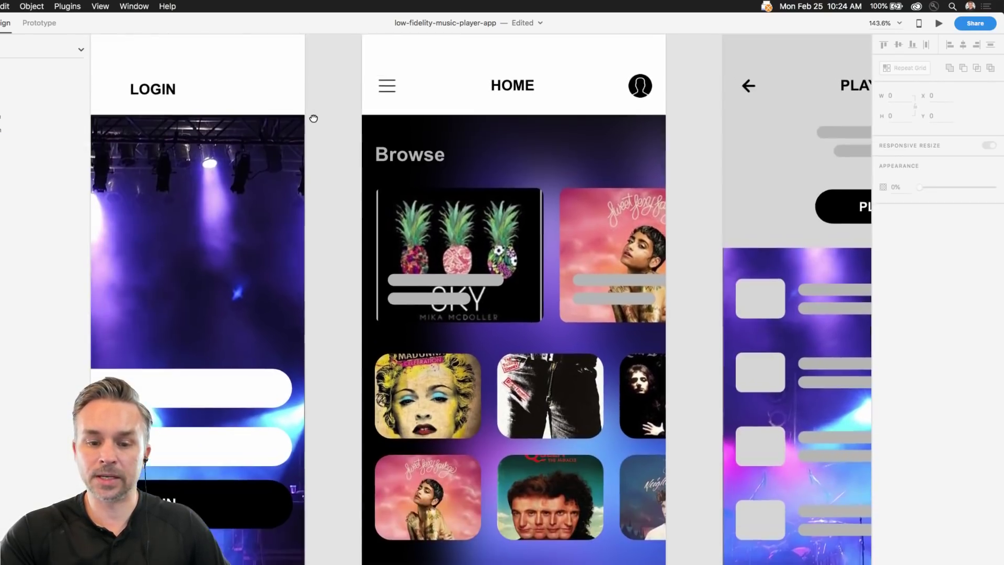
Reposition the blurred background image on the Home Screen to X 0, Y 4
click(537, 156)
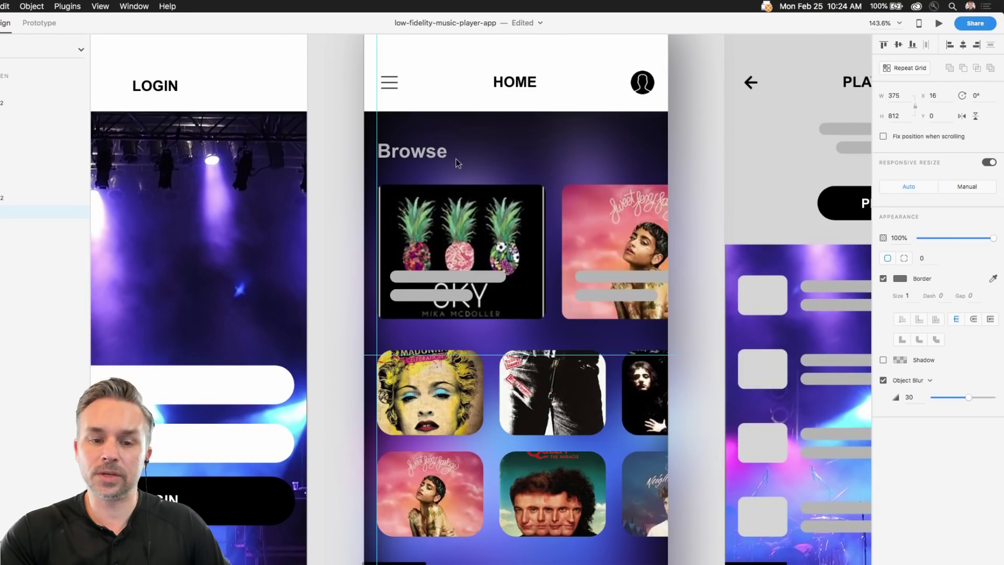
drag(447, 158, 450, 160)
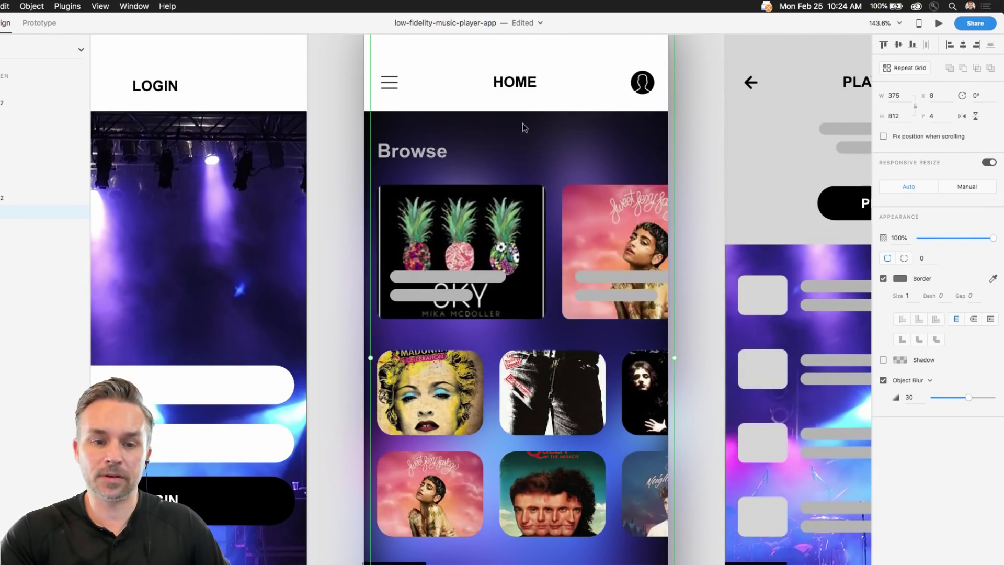
drag(522, 123, 517, 123)
scroll(402, 107, down, 4)
scroll(401, 108, left, 4)
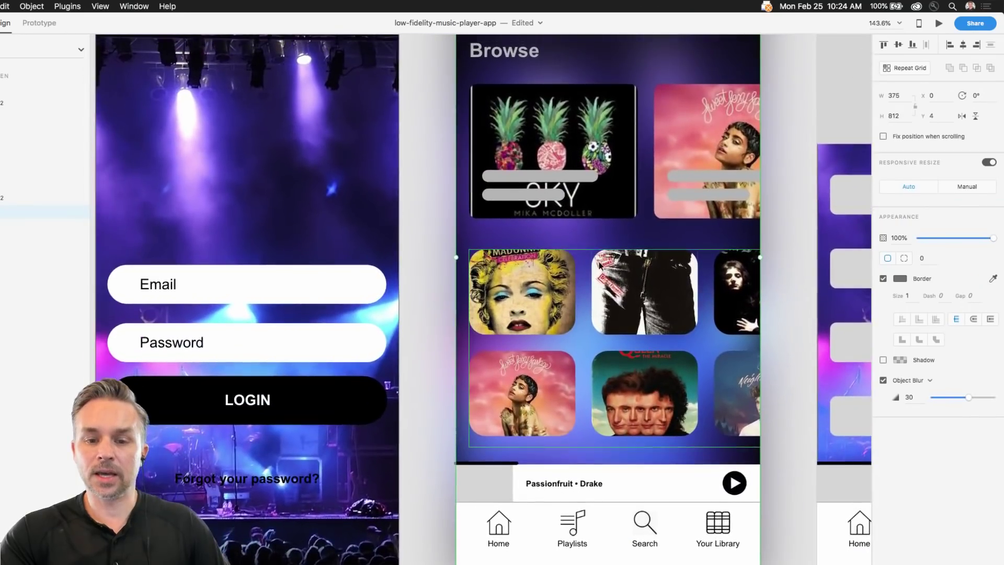
scroll(402, 107, down, 5)
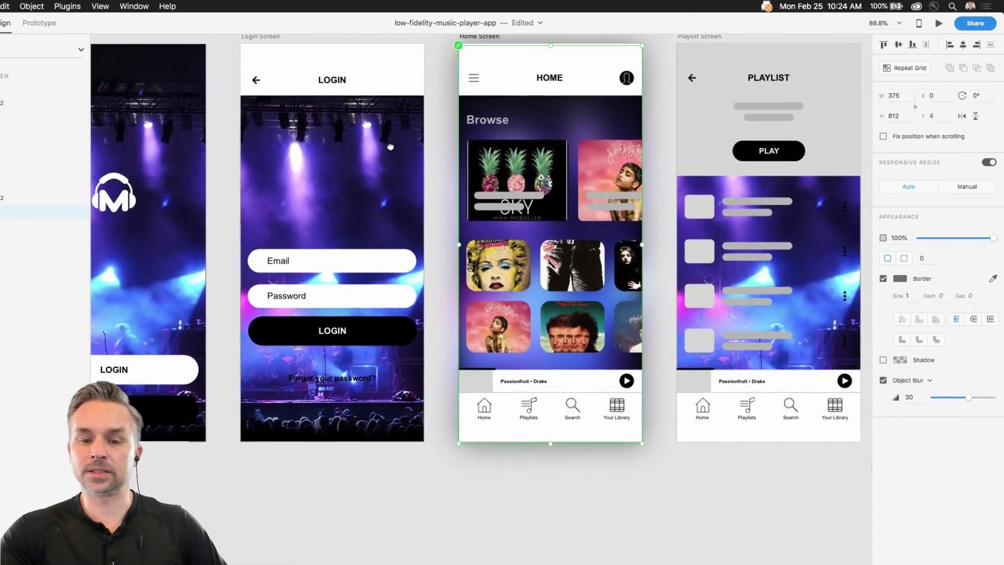
Check the MUSIK lettering in Illustrator's LOGO.ai, return to XD, and set the Browse heading's font to Arial Rounded MT Bold
scroll(596, 165, up, 5)
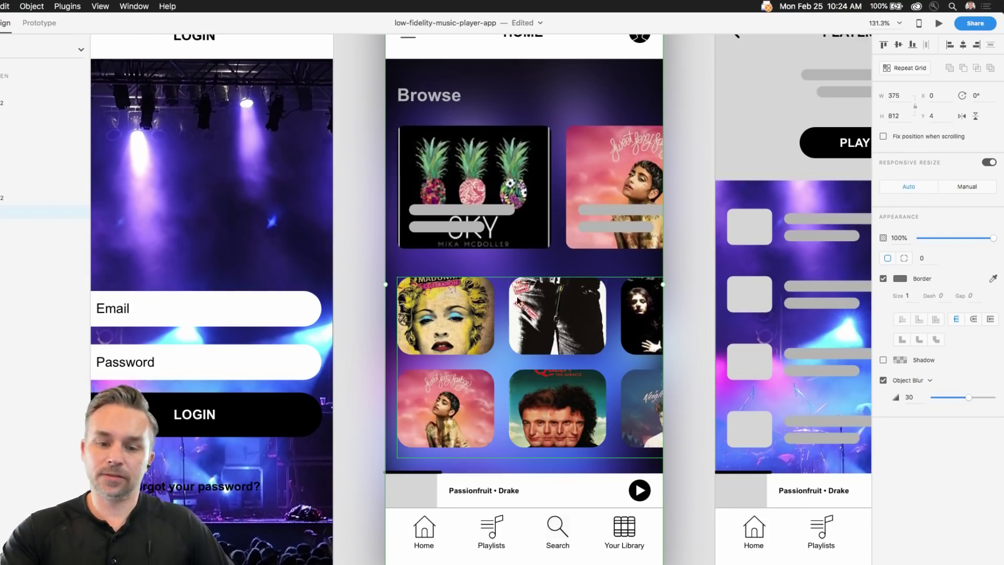
click(427, 95)
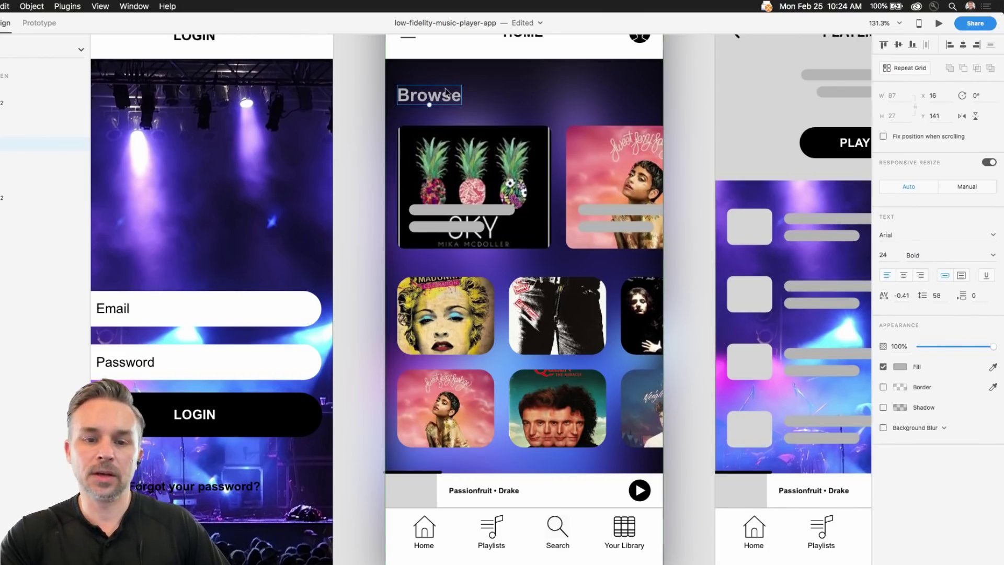
scroll(438, 81, up, 5)
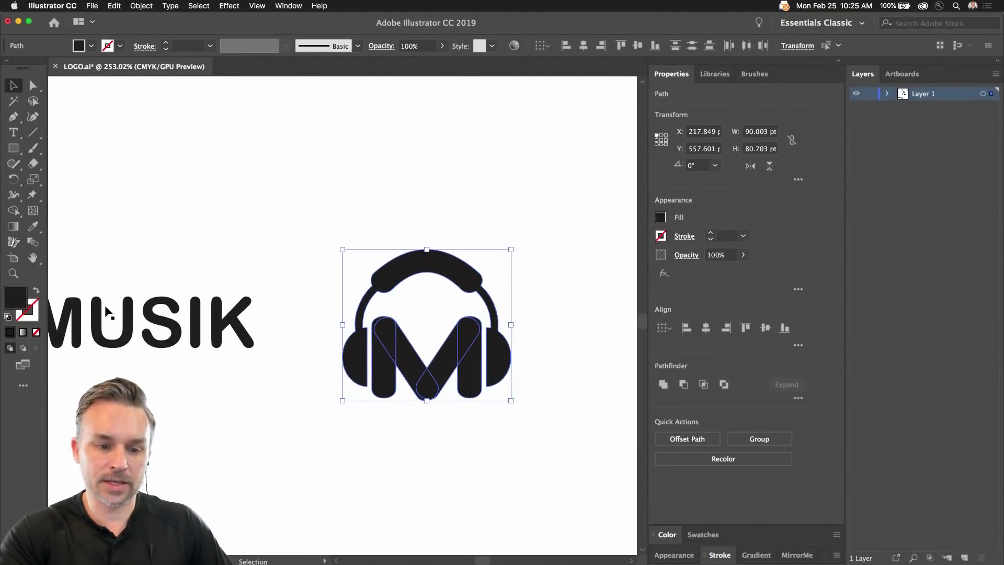
click(107, 320)
drag(108, 320, 295, 180)
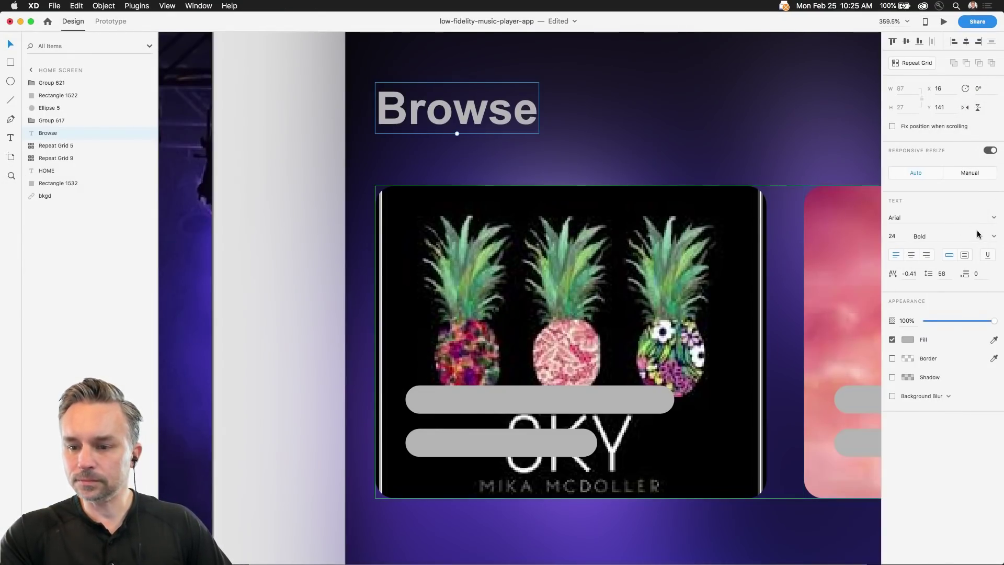
click(993, 219)
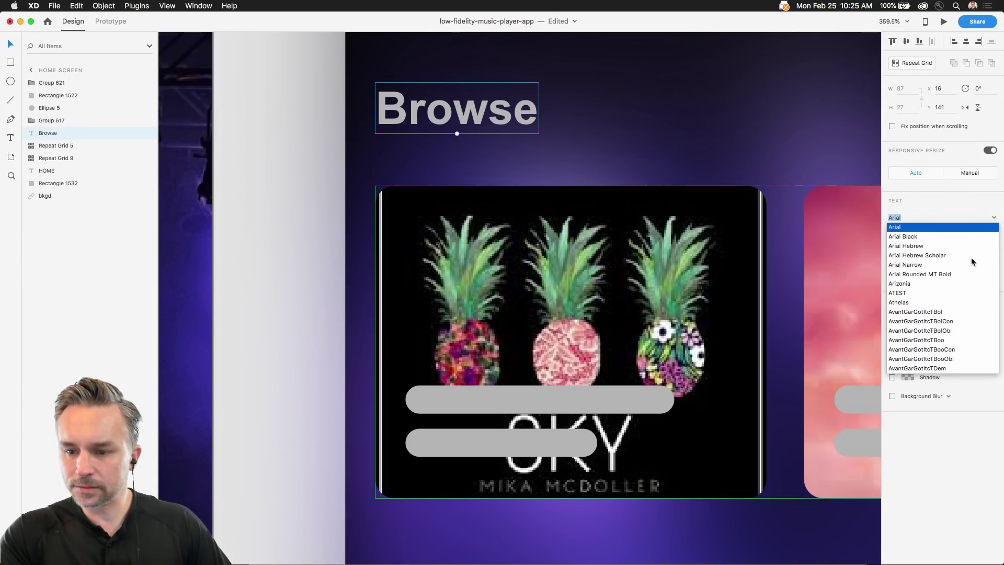
click(936, 274)
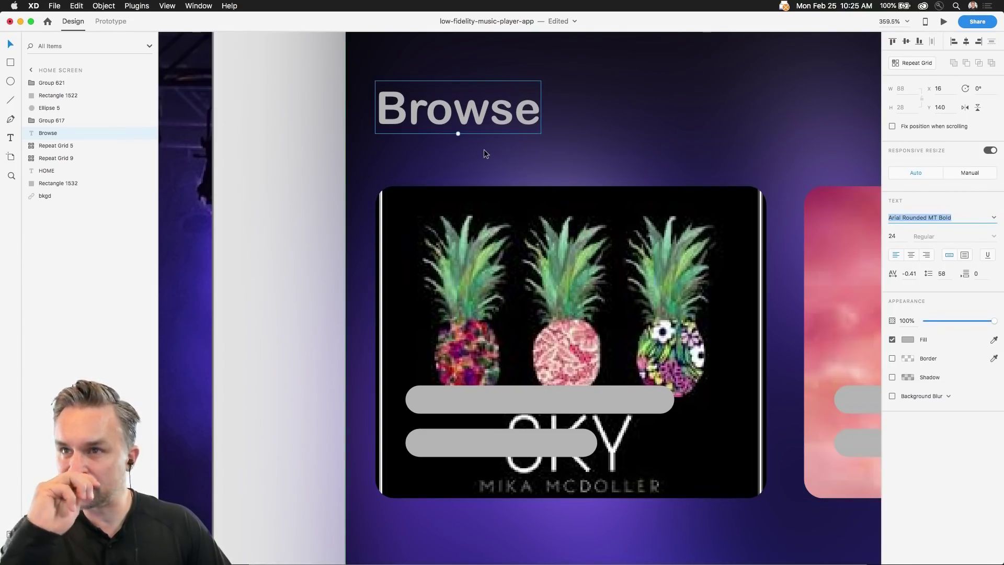
scroll(484, 149, down, 5)
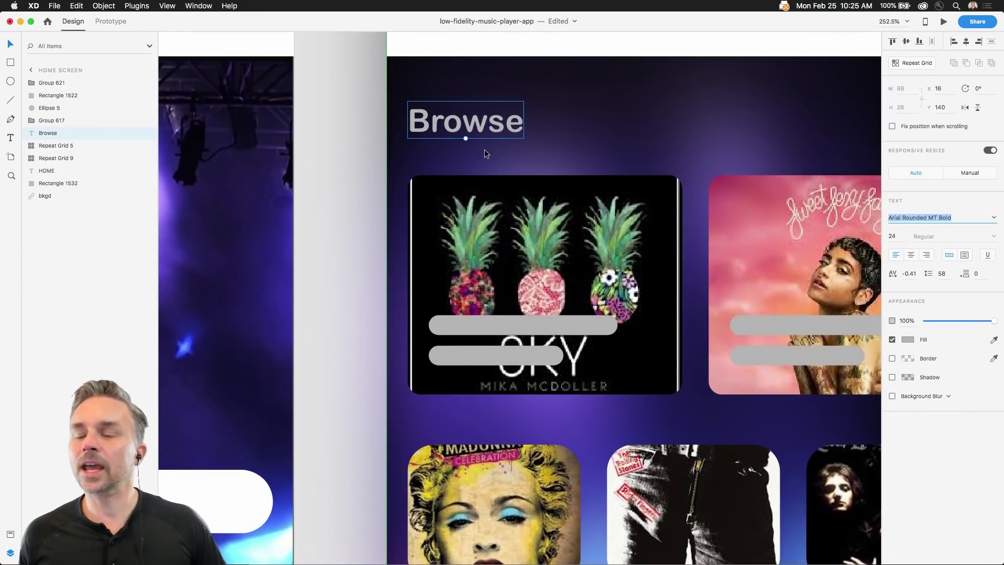
key(BackSpace)
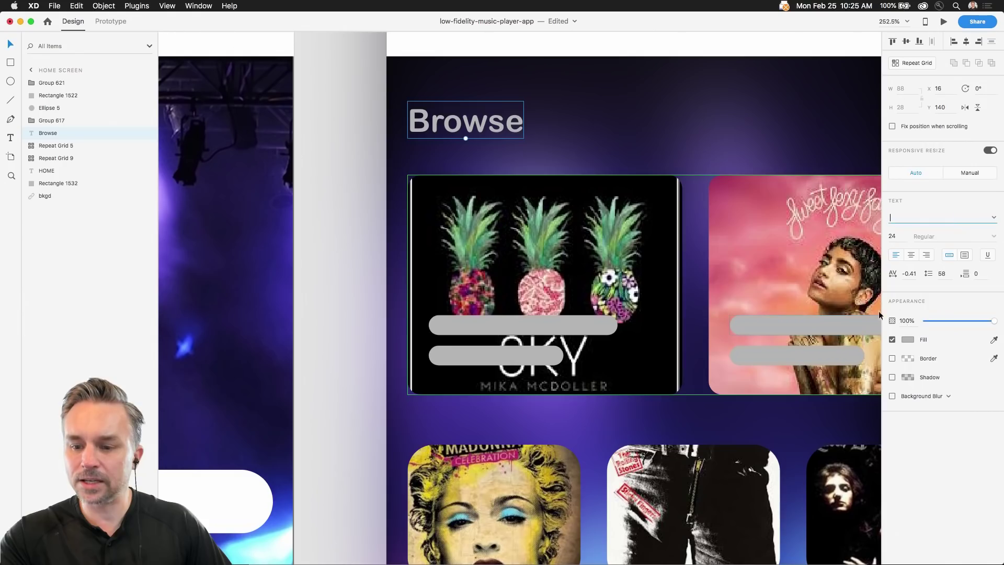
click(349, 146)
drag(764, 416, 685, 525)
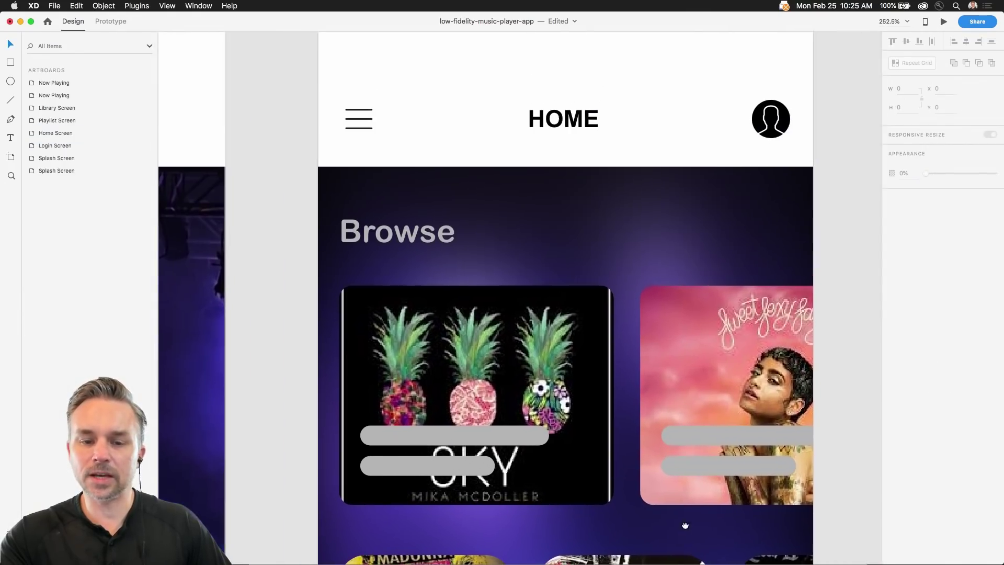
Examine the blur types offered for the Browse heading and the fill types offered for the Home Screen's white header rectangle
click(397, 232)
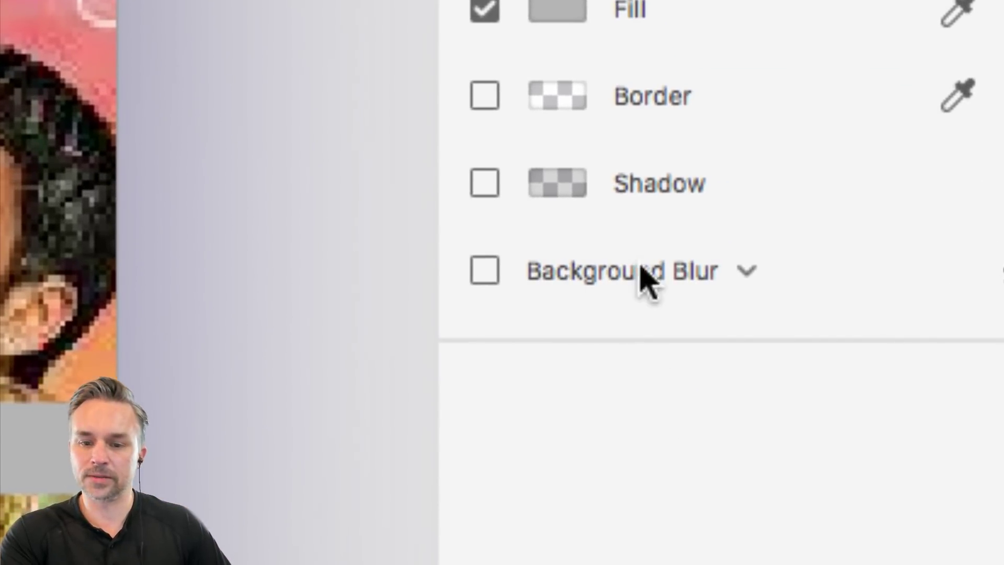
click(747, 271)
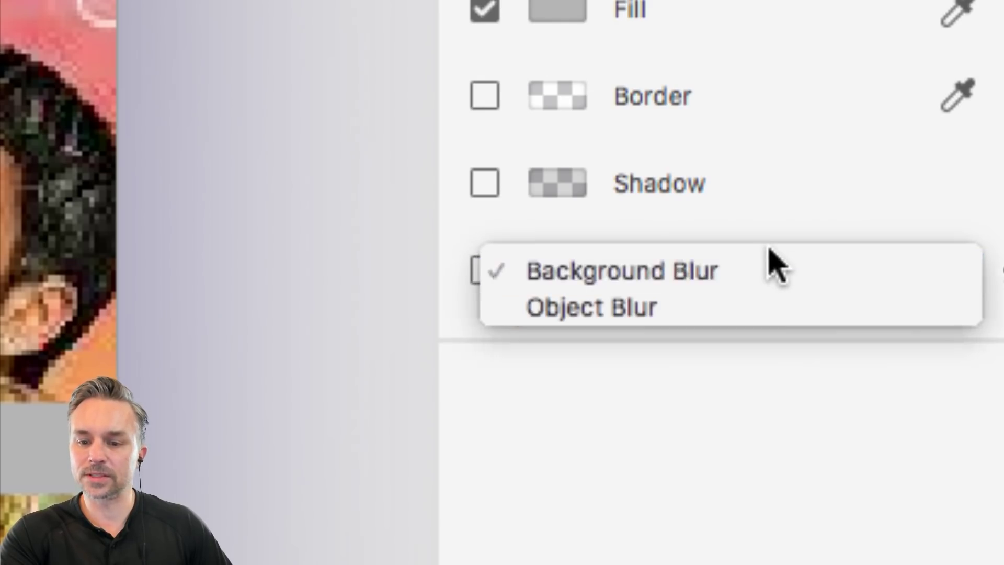
click(747, 270)
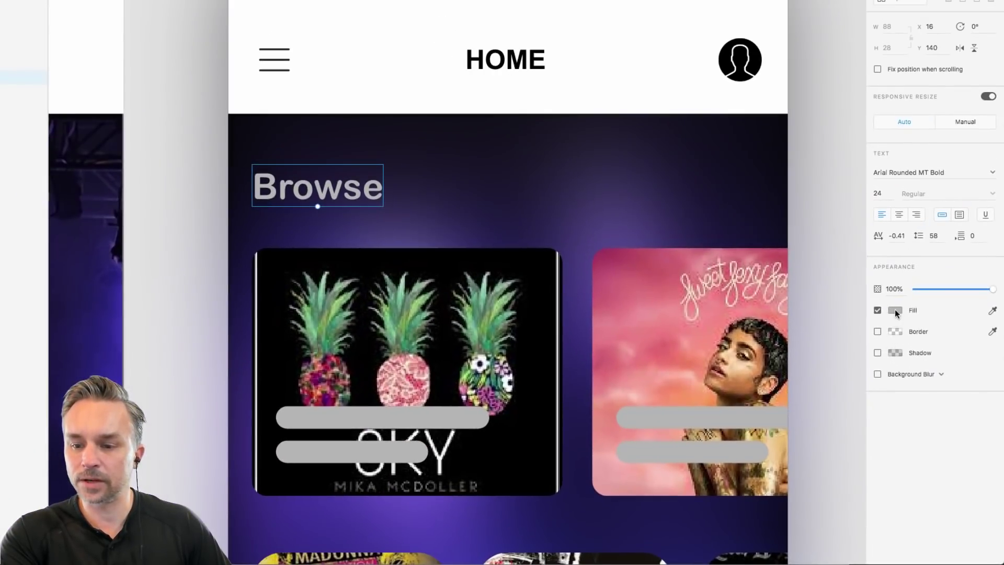
click(895, 309)
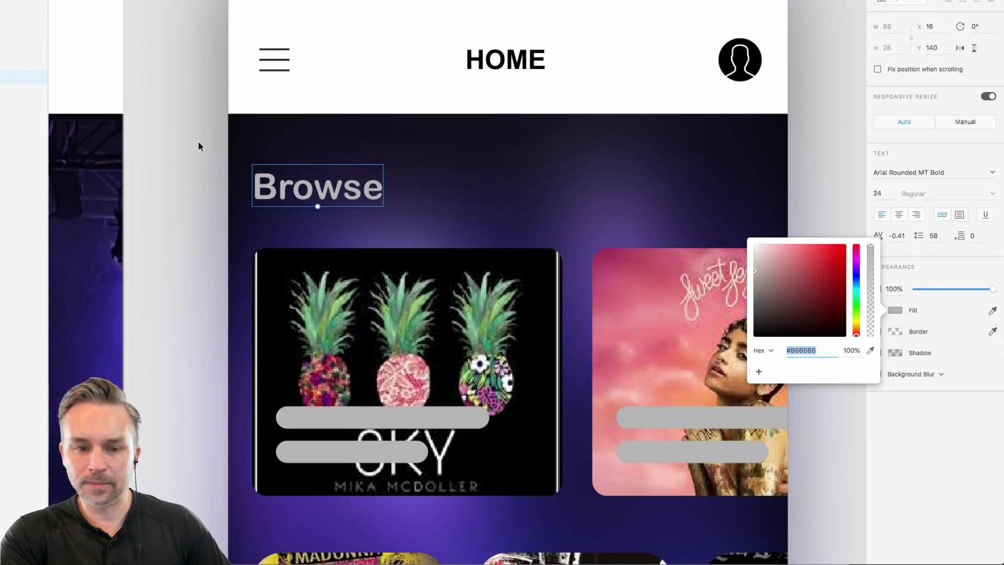
click(211, 105)
click(505, 60)
click(399, 61)
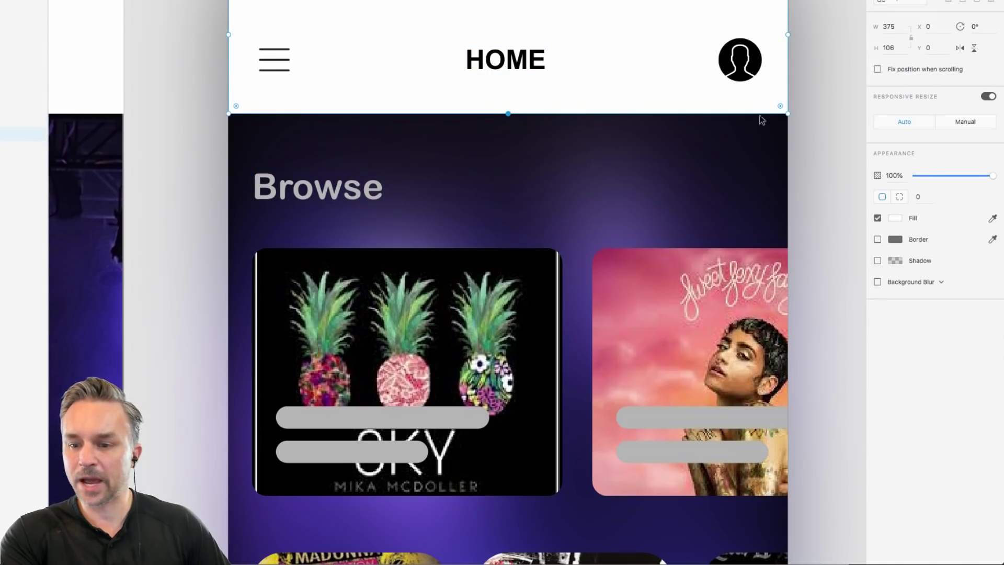
click(890, 220)
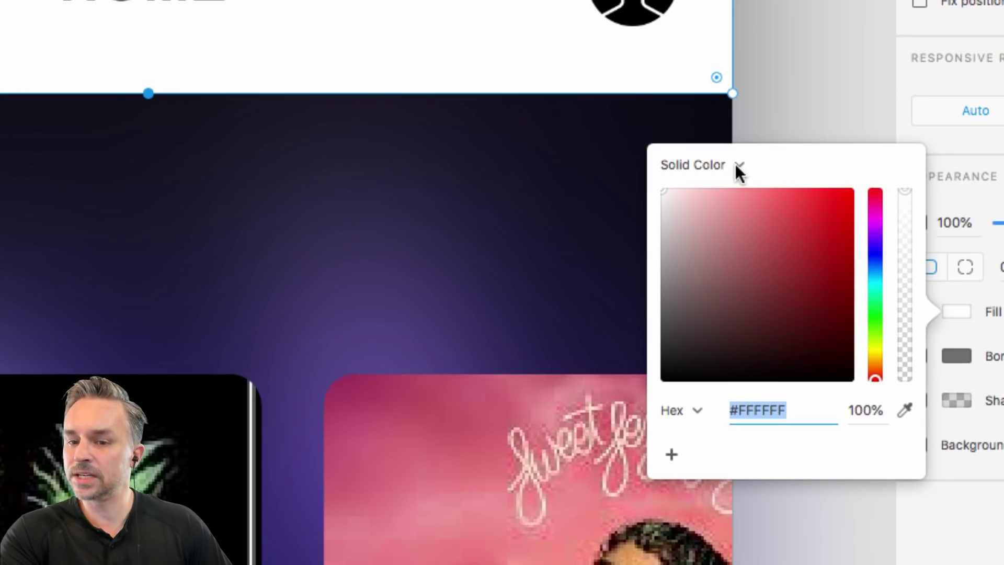
click(739, 166)
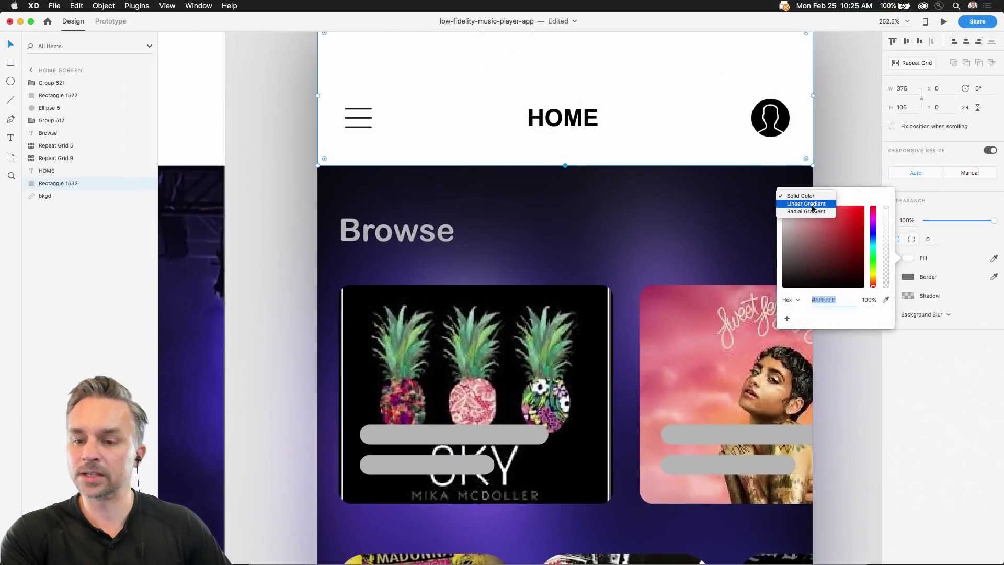
click(835, 154)
click(835, 155)
Set the Browse heading's fill to white (#FFFFFF) and deselect the text
click(368, 242)
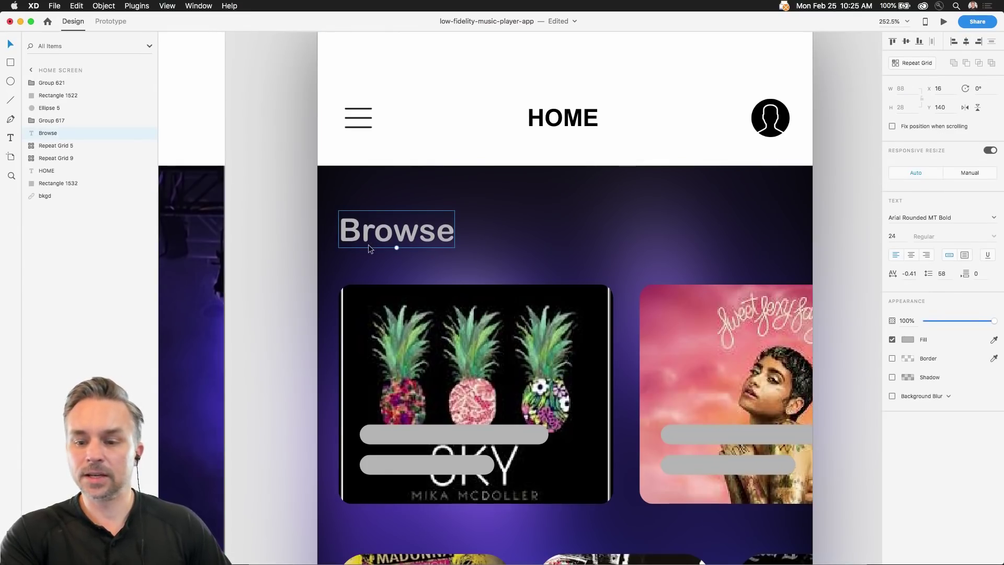
click(908, 340)
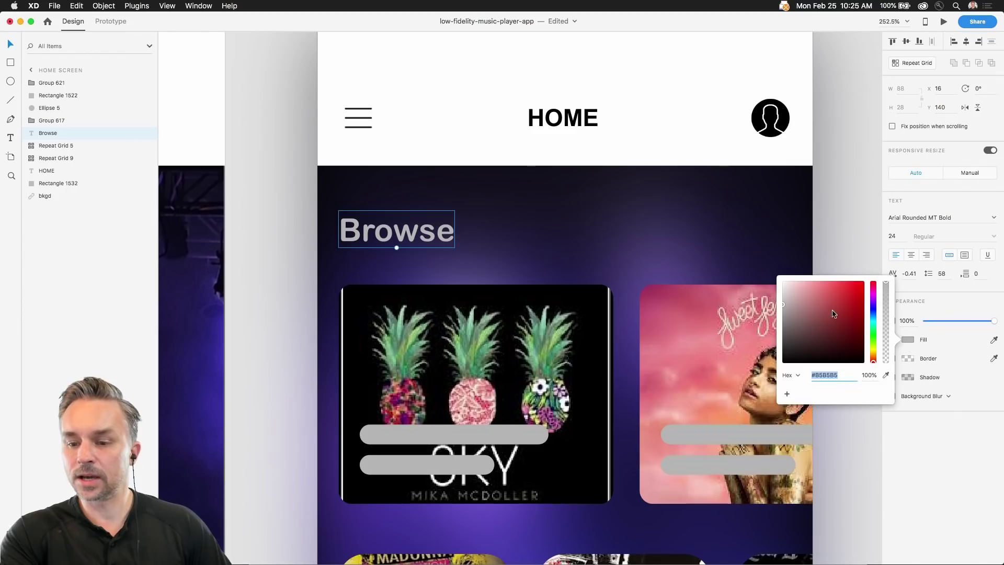
text(ffffff)
key(Return)
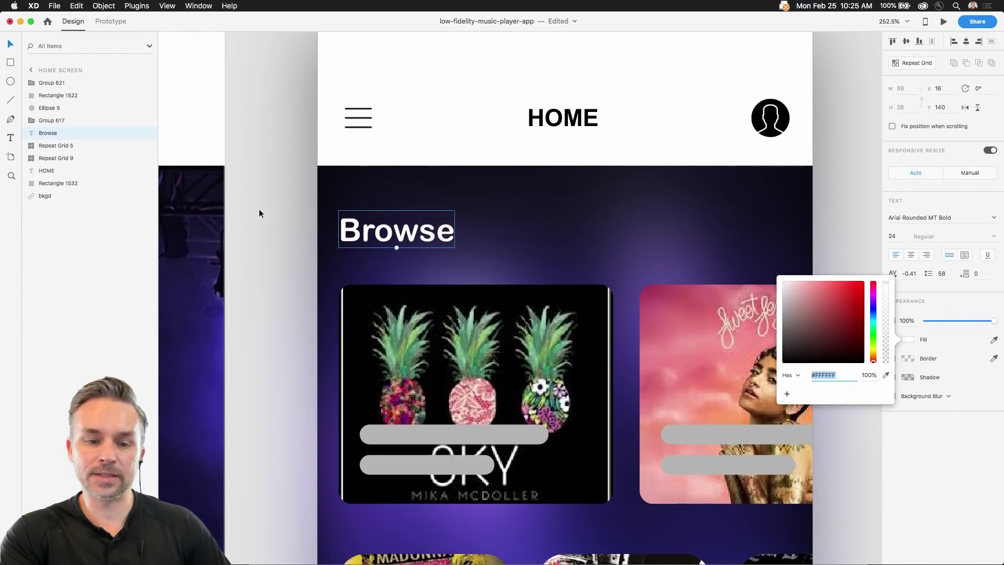
click(259, 212)
Save the Browse heading's formatting as a character style asset and rename it H1
click(340, 230)
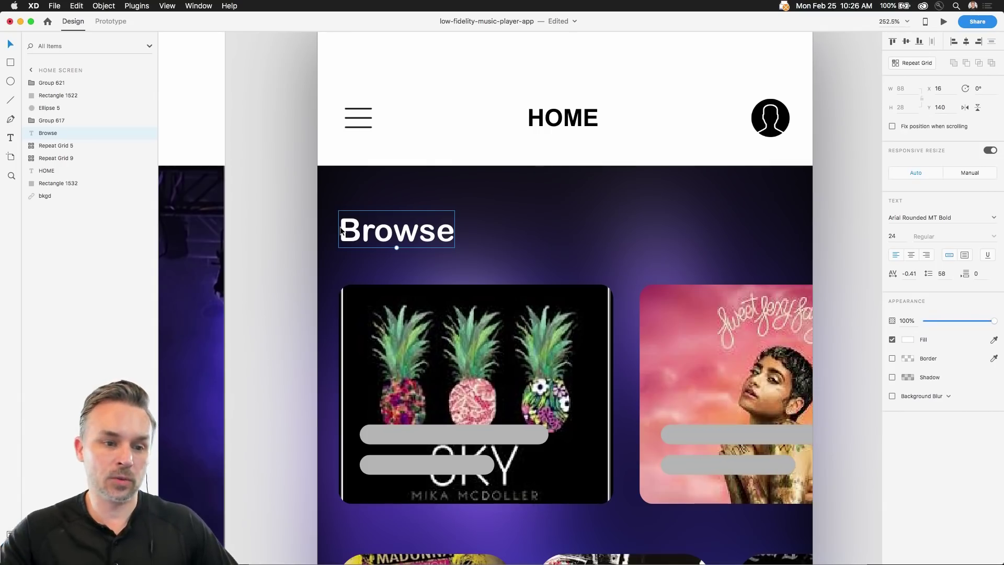
click(2, 507)
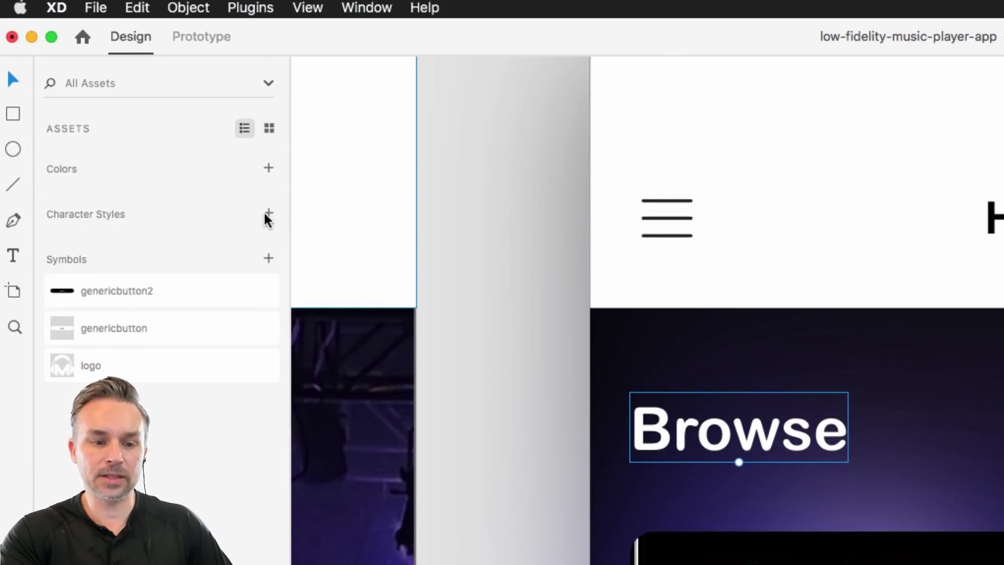
click(268, 213)
double_click(102, 249)
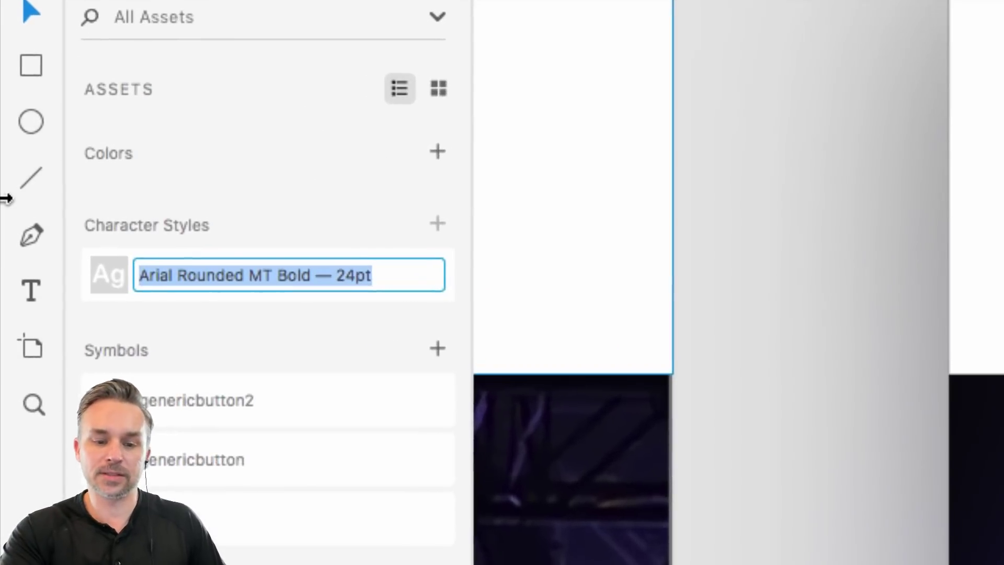
text(h)
key(BackSpace)
text(H1)
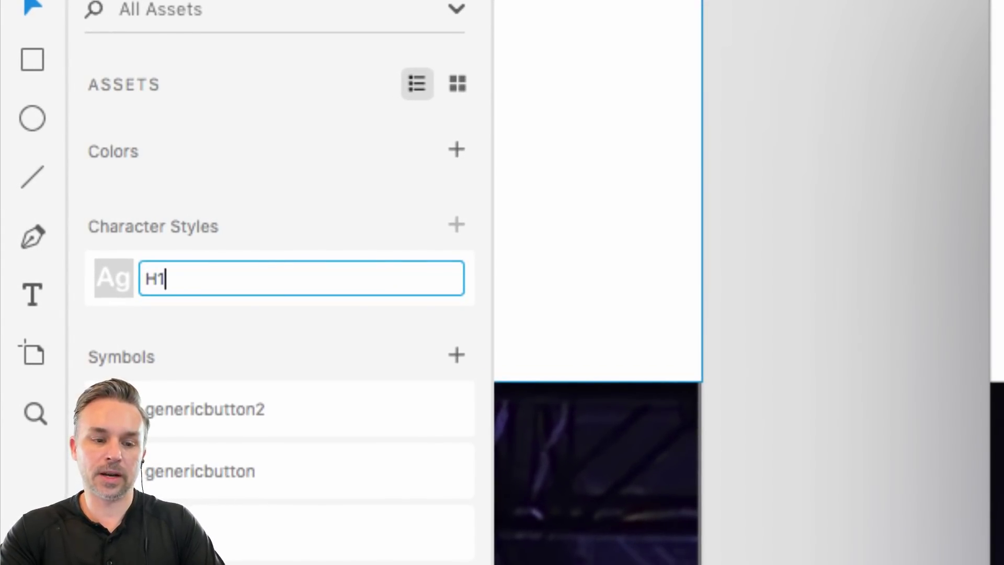
key(Return)
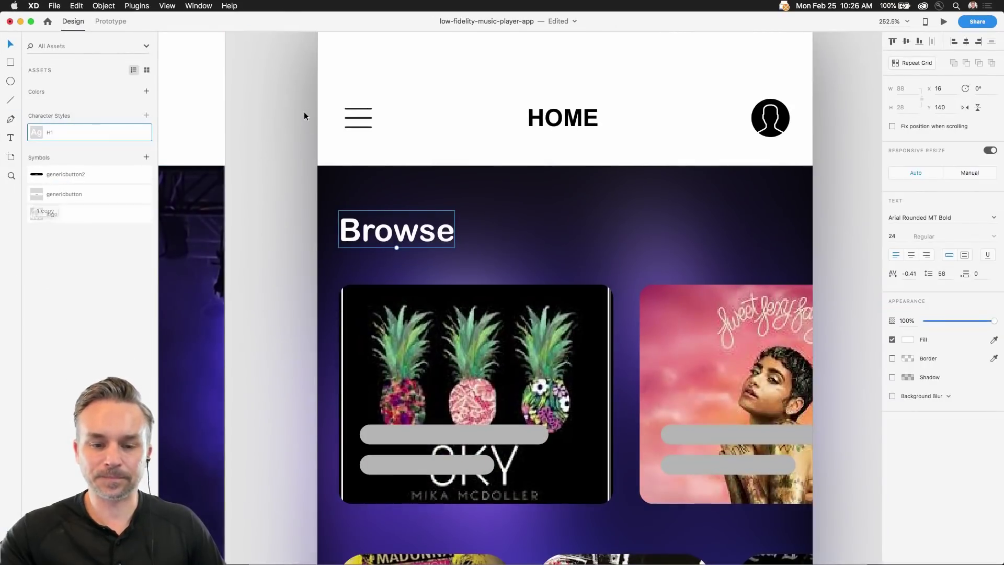
click(291, 115)
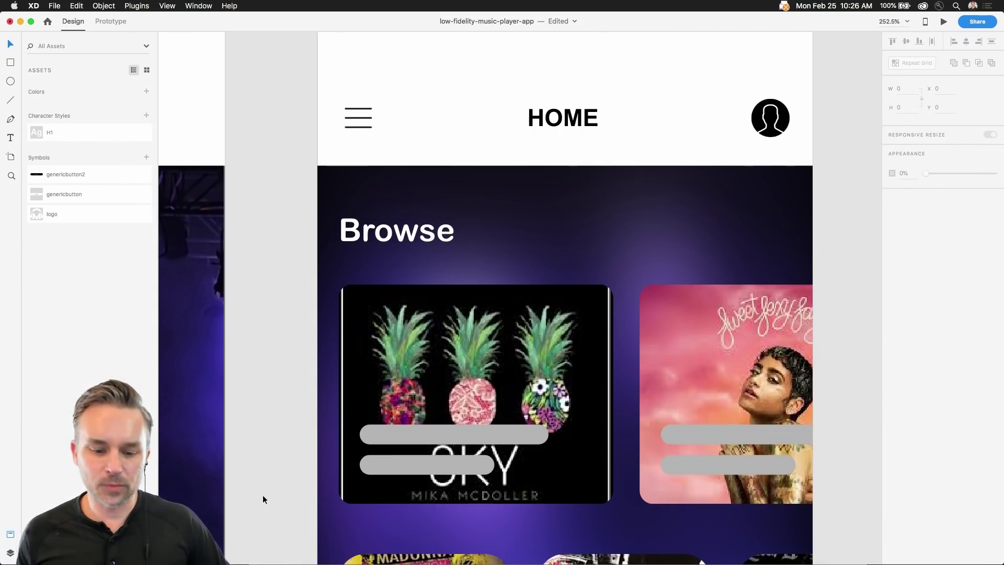
Switch to Chrome, look through the release notes on the "What's new in Adobe XD" page, and return to the XD design
mouse_move(293, 562)
click(519, 550)
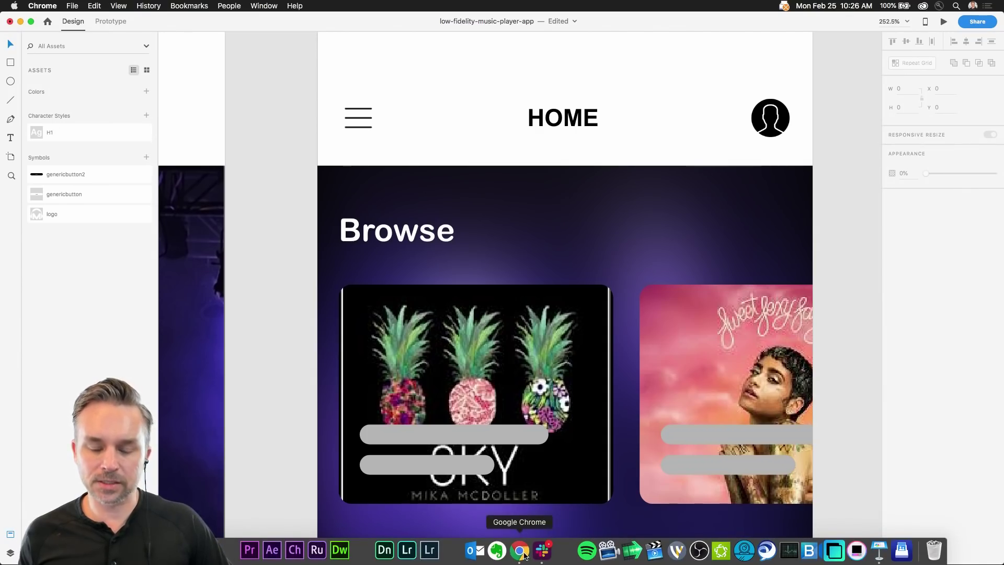
click(190, 27)
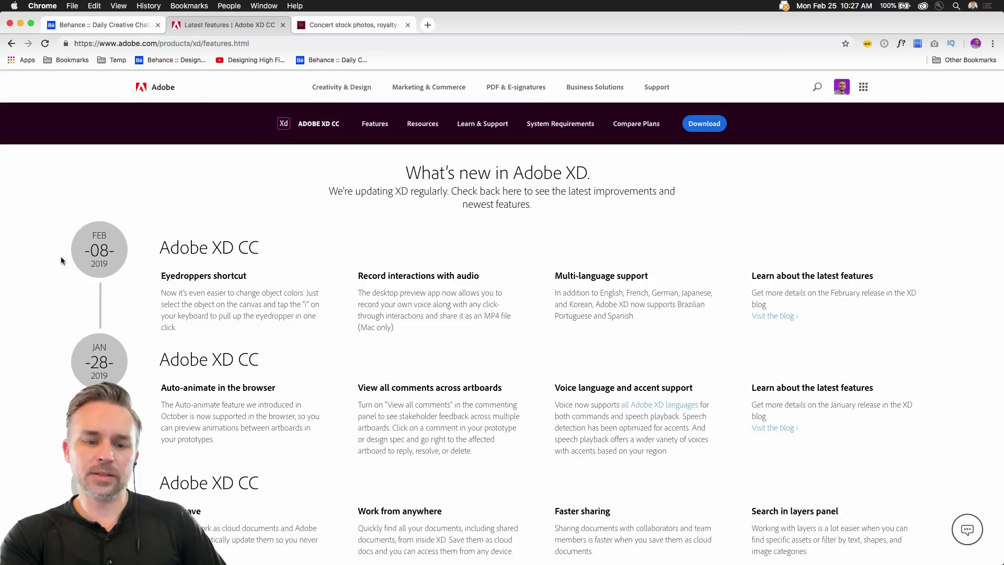
scroll(435, 294, down, 5)
scroll(435, 294, down, 8)
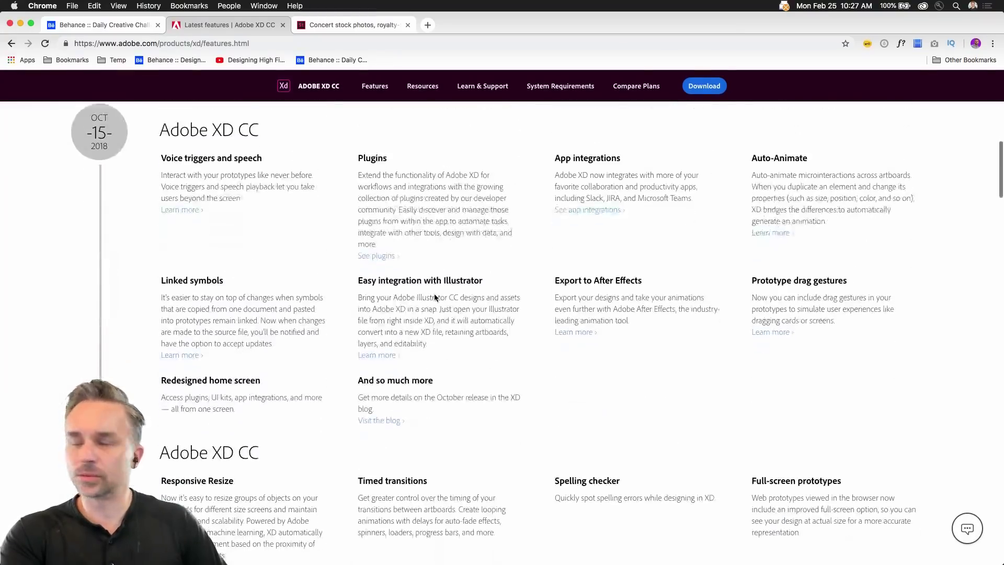
scroll(435, 293, up, 7)
scroll(434, 294, up, 10)
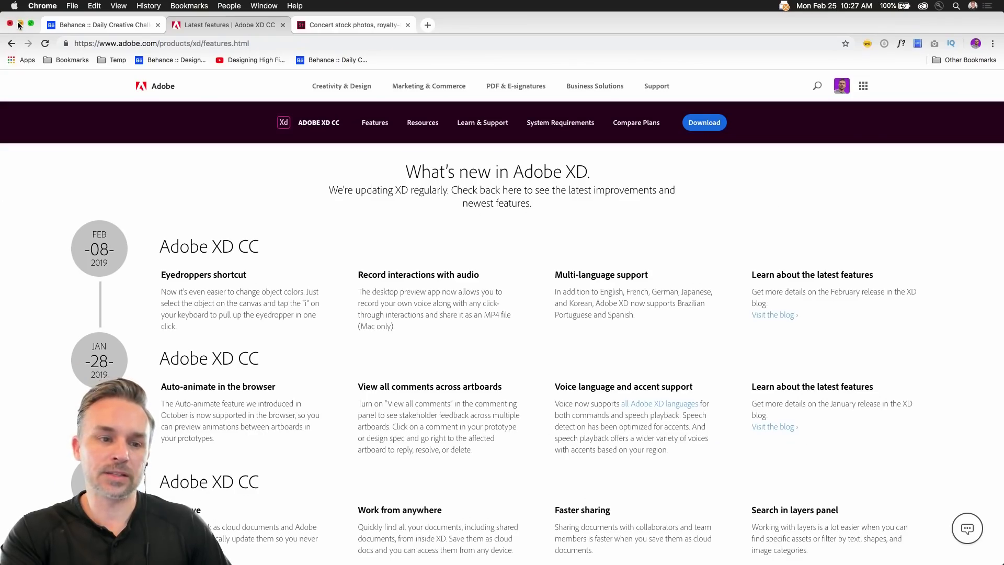
click(19, 24)
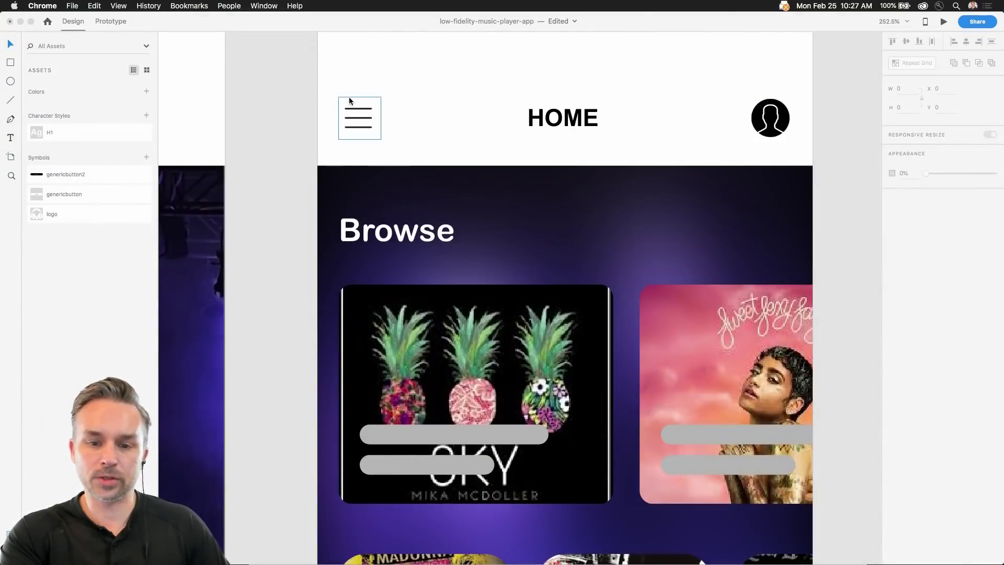
scroll(264, 228, down, 5)
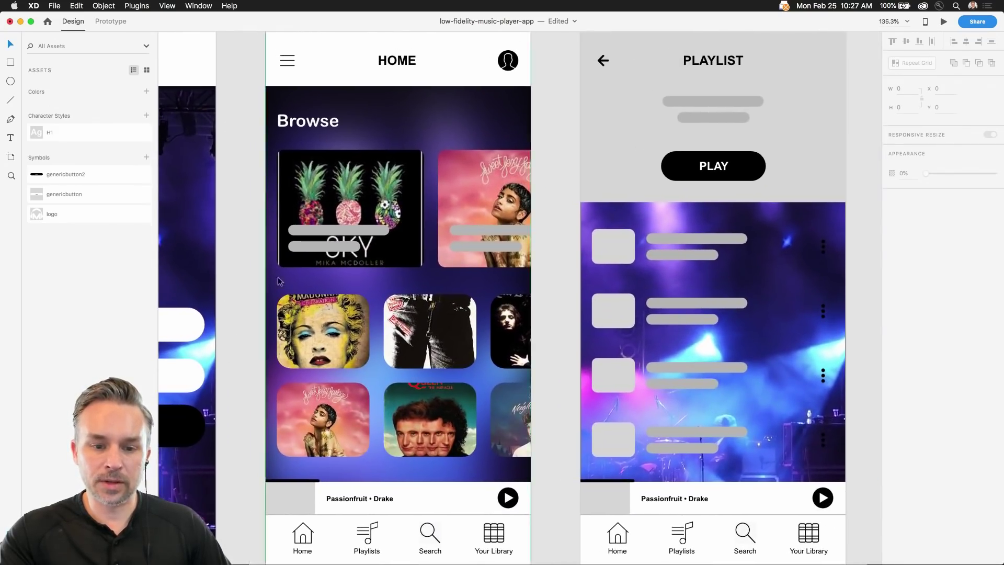
Try filling the first Browse card's two placeholder bars with light and darker pinks sampled from the middle pineapple on its cover
scroll(245, 204, up, 5)
click(465, 271)
scroll(424, 241, right, 3)
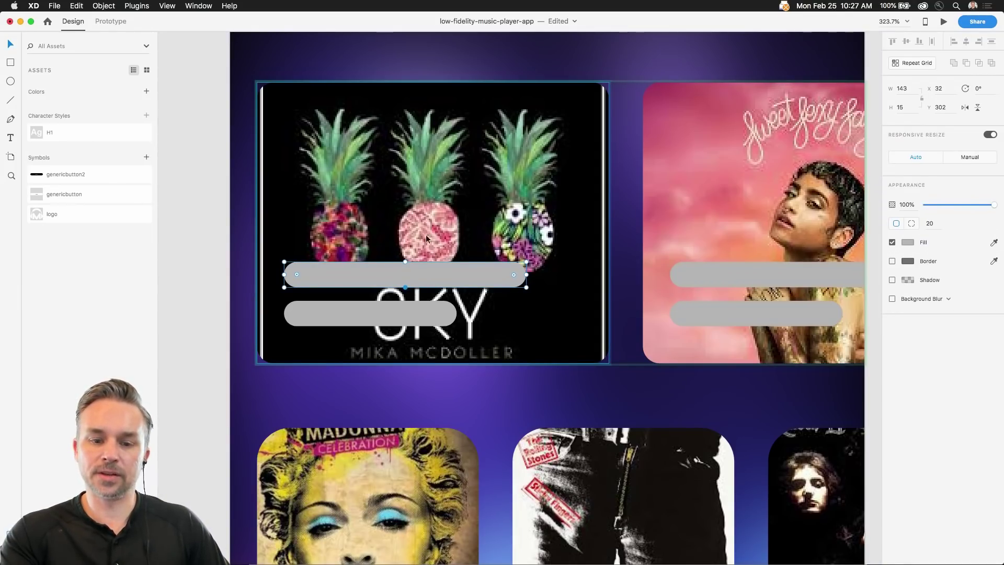
key(i)
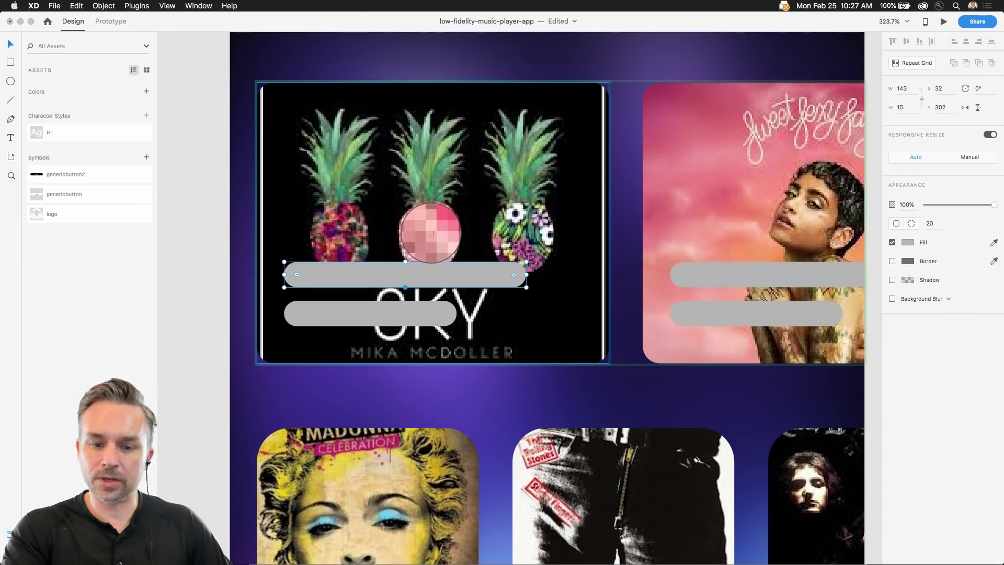
click(431, 233)
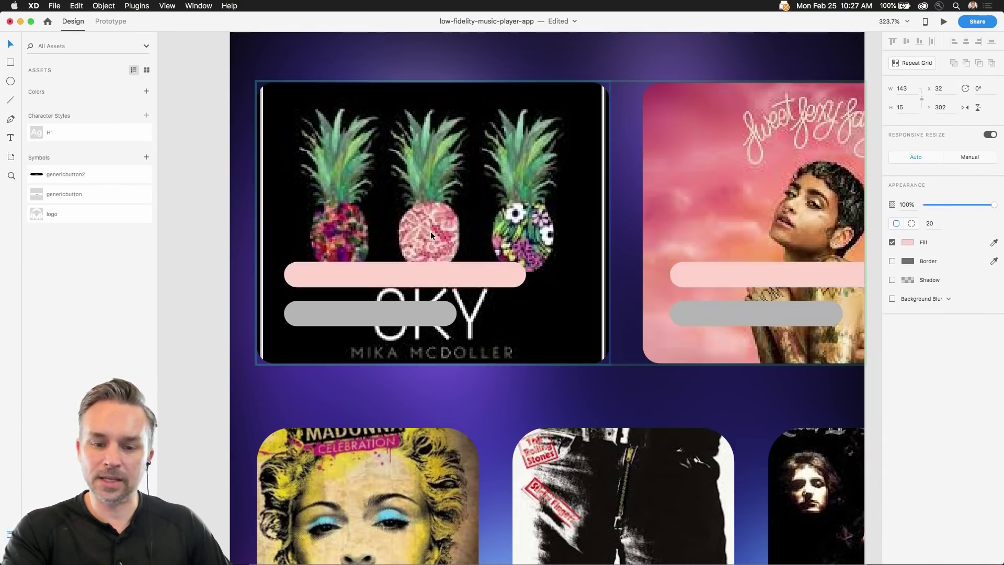
click(347, 316)
key(i)
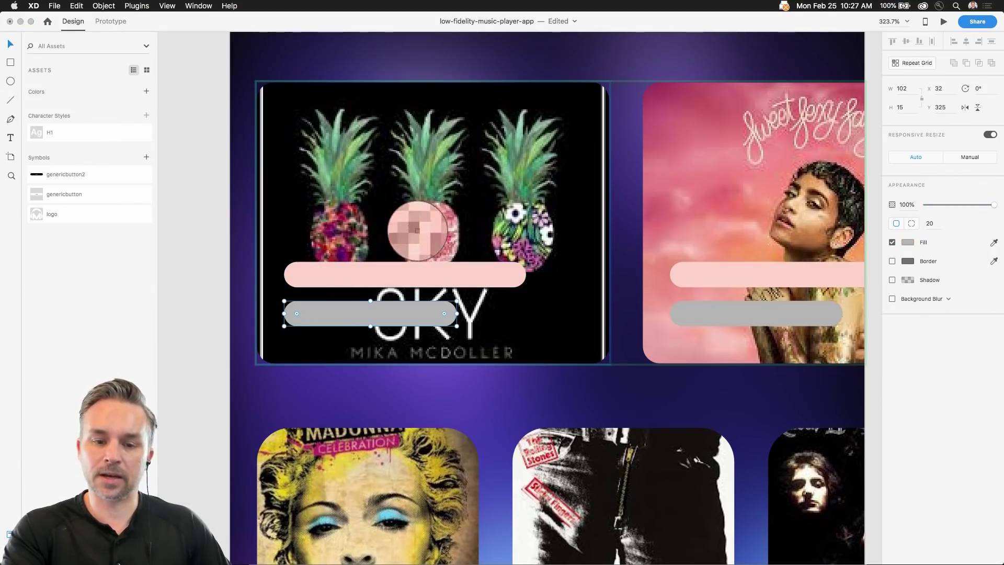
click(431, 236)
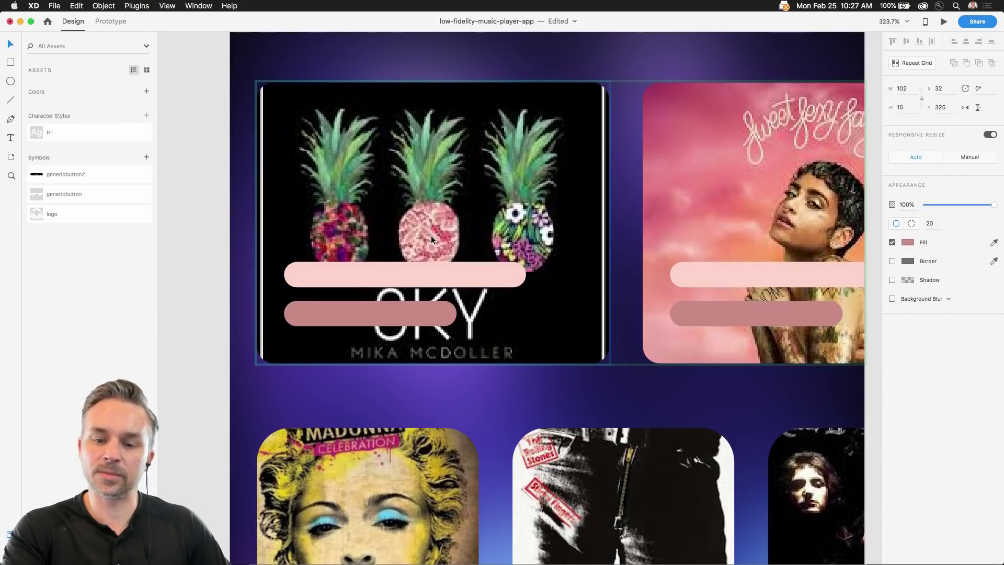
scroll(431, 235, down, 5)
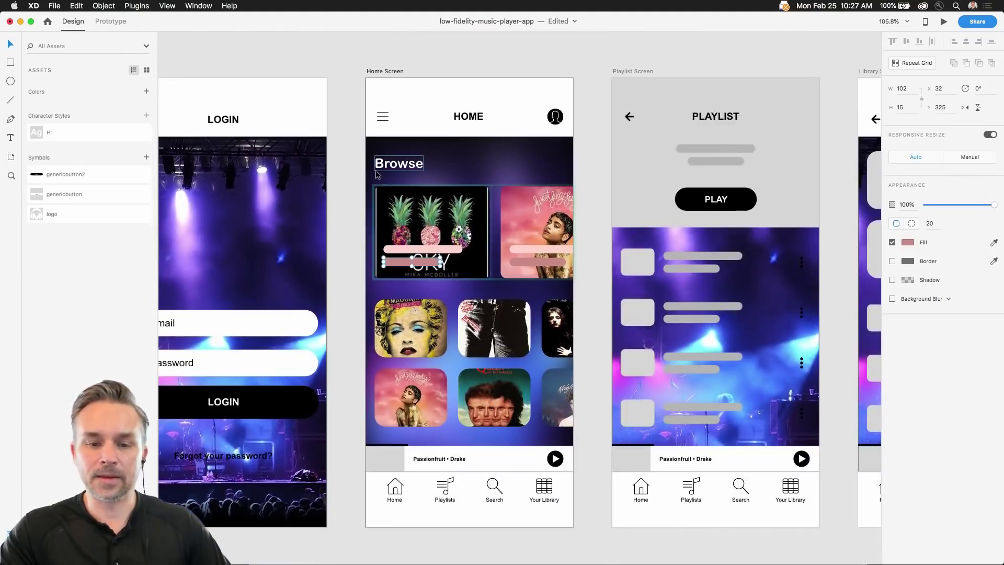
click(352, 173)
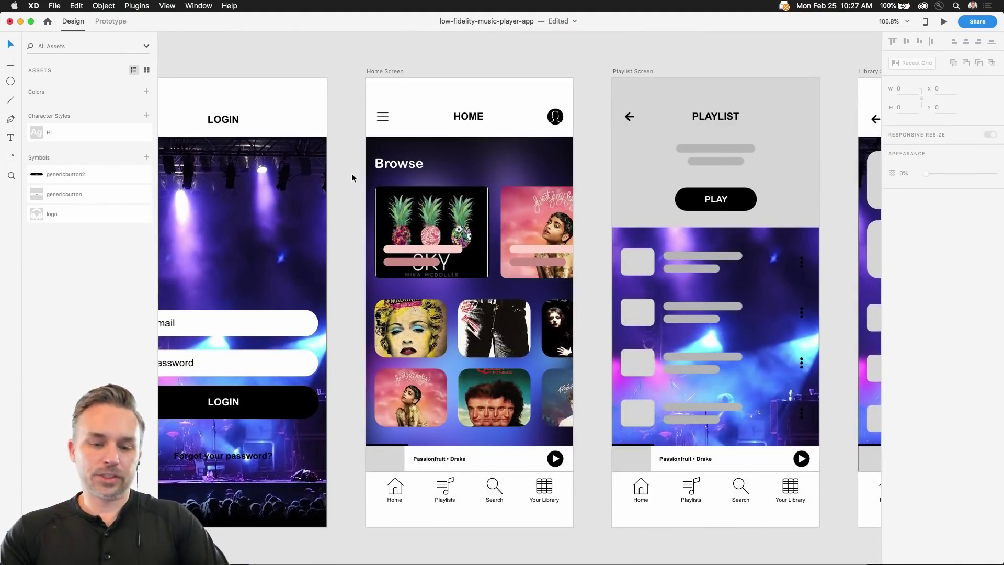
Undo the pink fills on the Browse card's placeholder bars and clear the selection
key(super+z)
key(super+z)
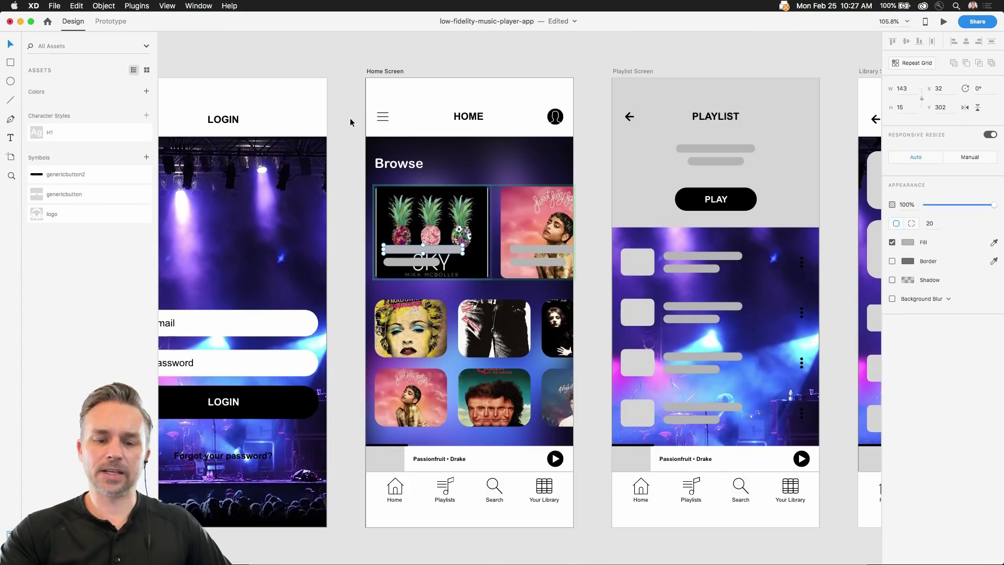
click(352, 124)
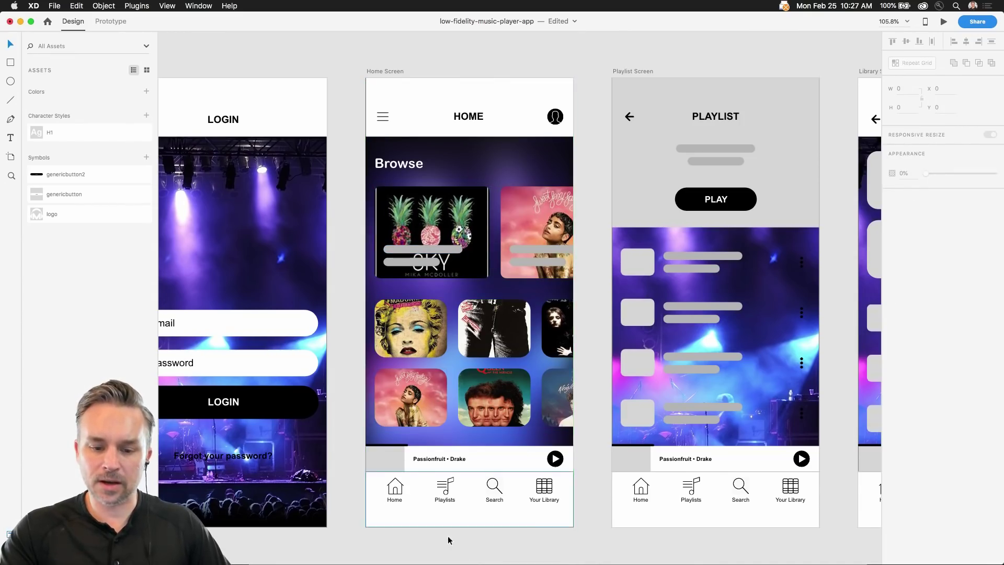
Ungroup the Home Screen's bottom navigation bar into its background and icon set, undoing the trial move of the bar
scroll(467, 526, up, 10)
drag(351, 364, 375, 299)
click(253, 342)
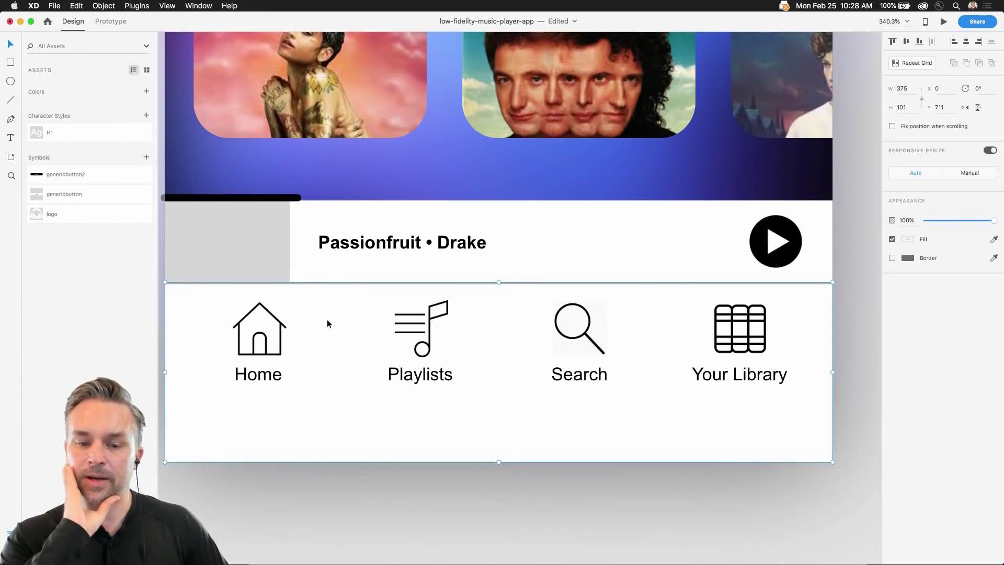
drag(327, 324, 338, 450)
key(super+z)
right_click(319, 359)
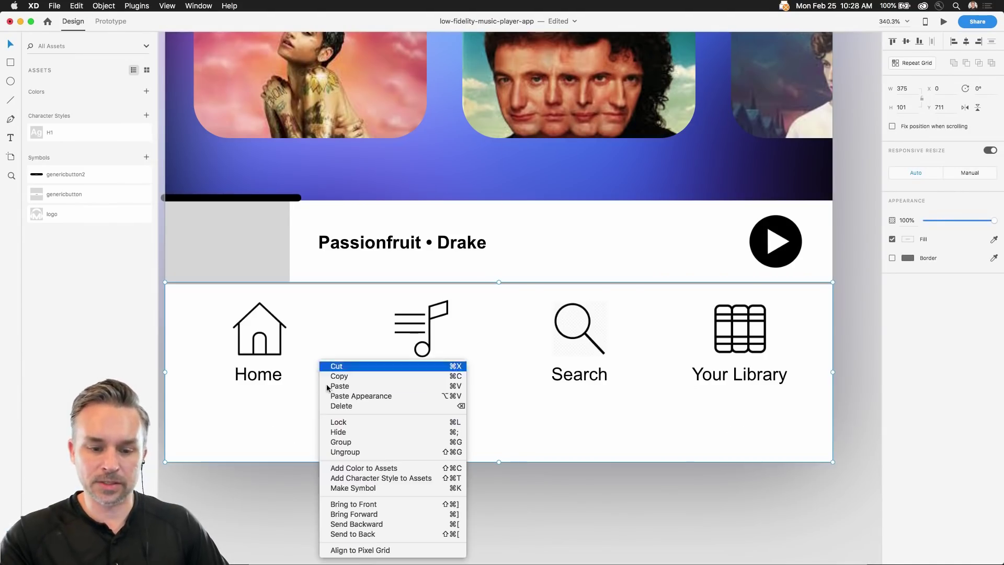
click(341, 453)
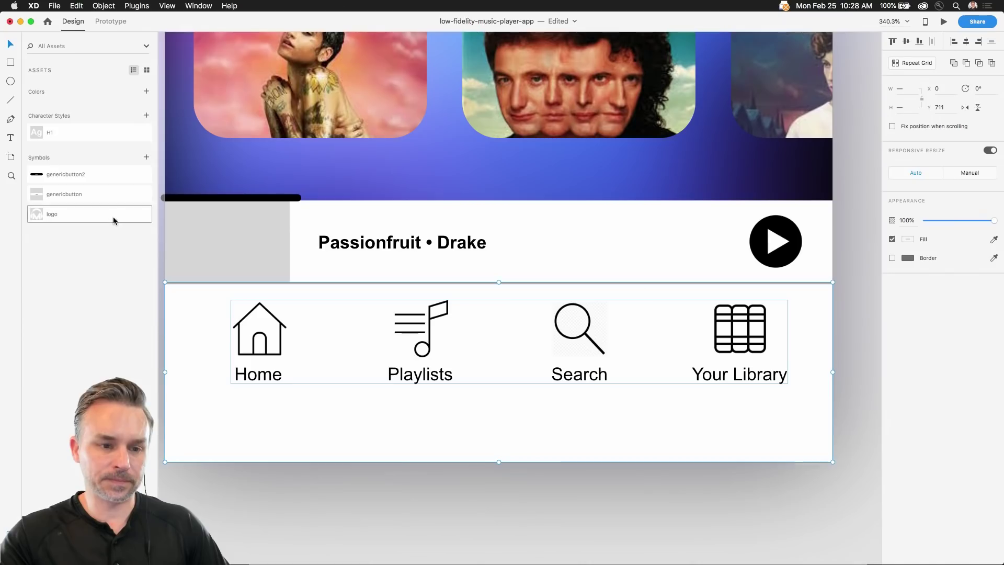
Lock the navigation bar's white background, Rectangle 1507, in the Home Screen's layers
click(10, 553)
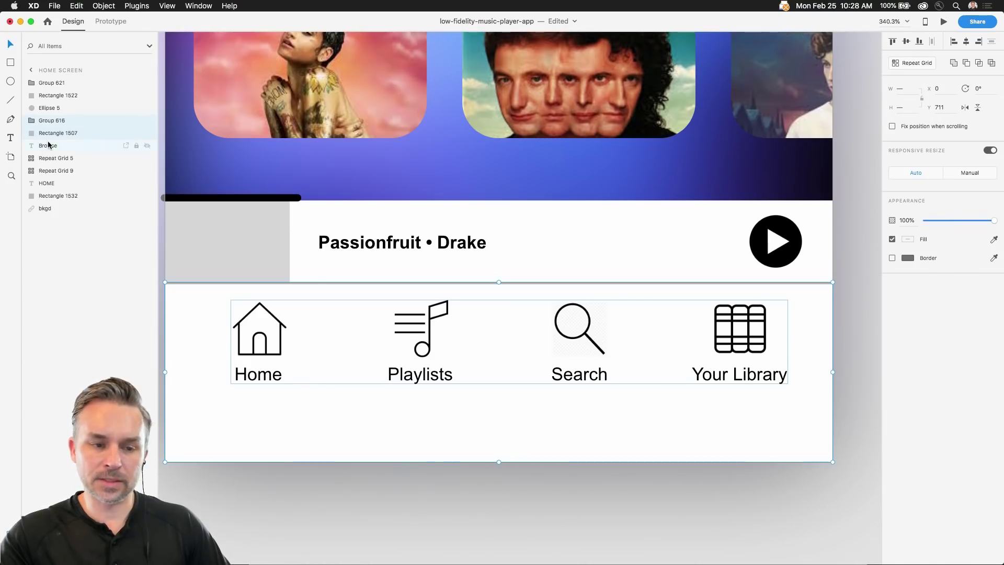
click(35, 134)
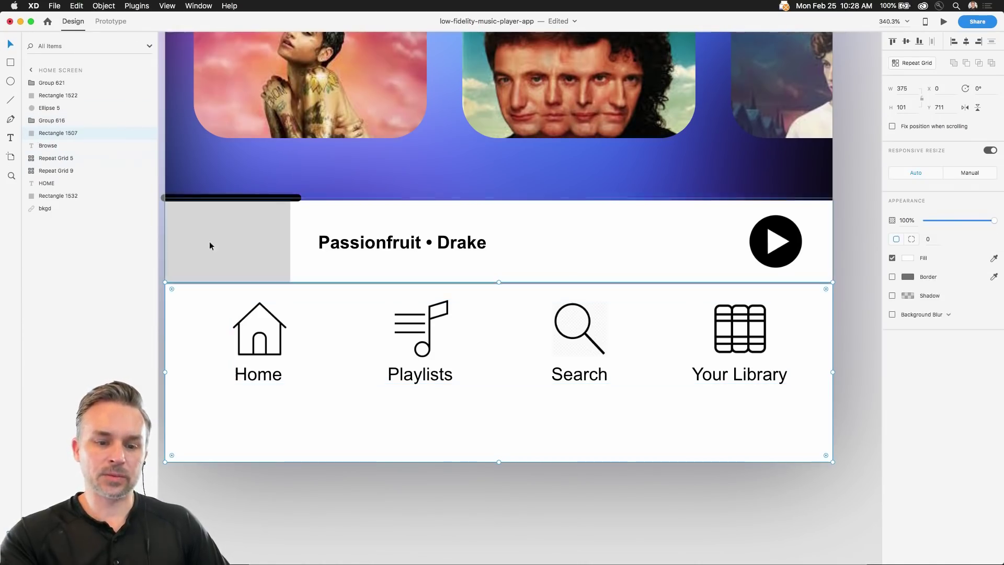
click(238, 518)
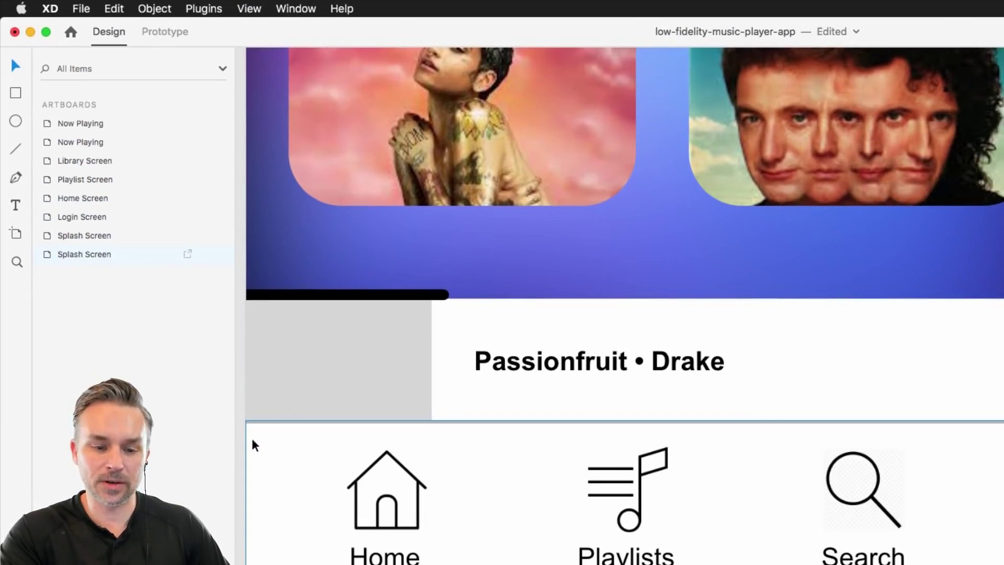
click(265, 446)
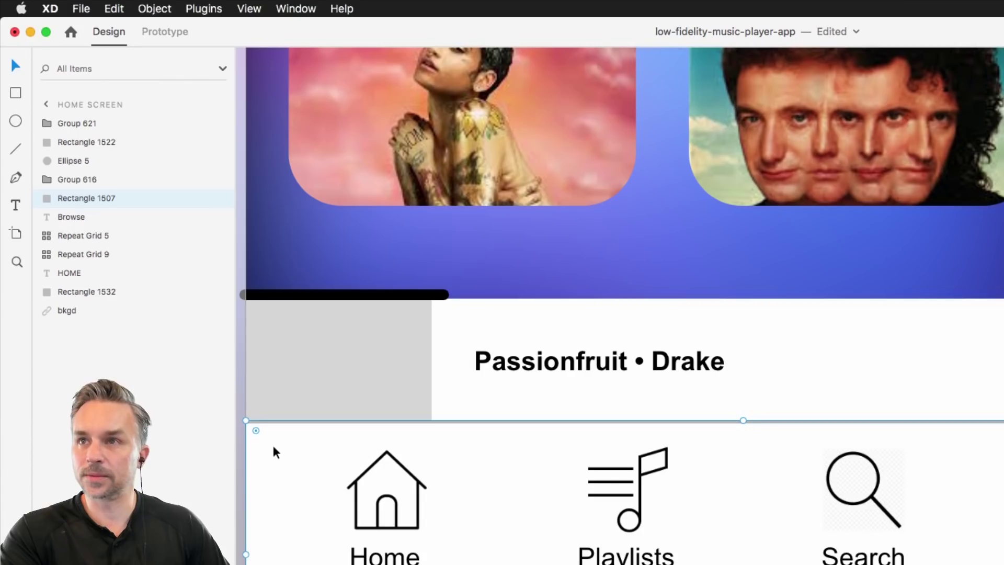
drag(325, 472, 423, 263)
key(super+z)
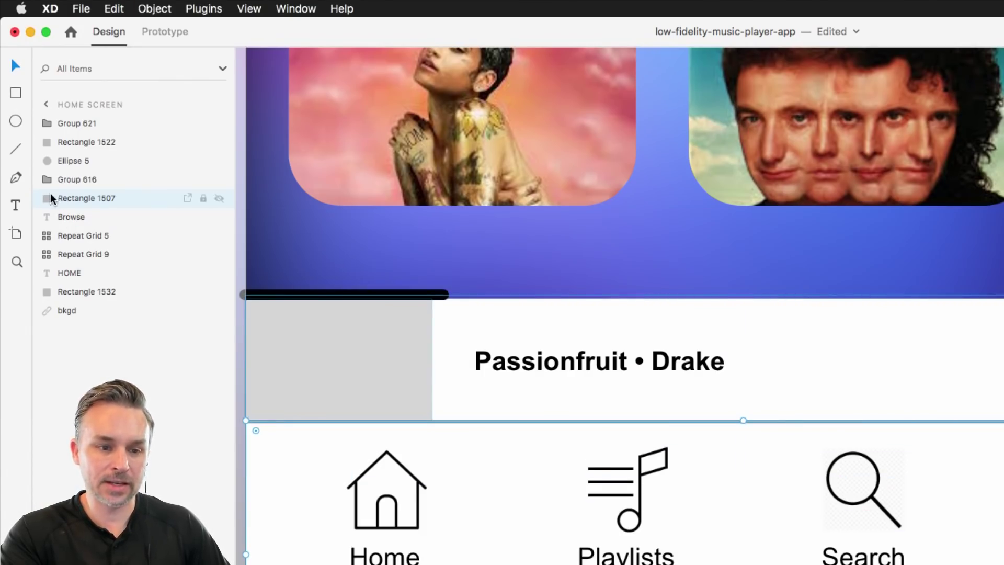
click(203, 199)
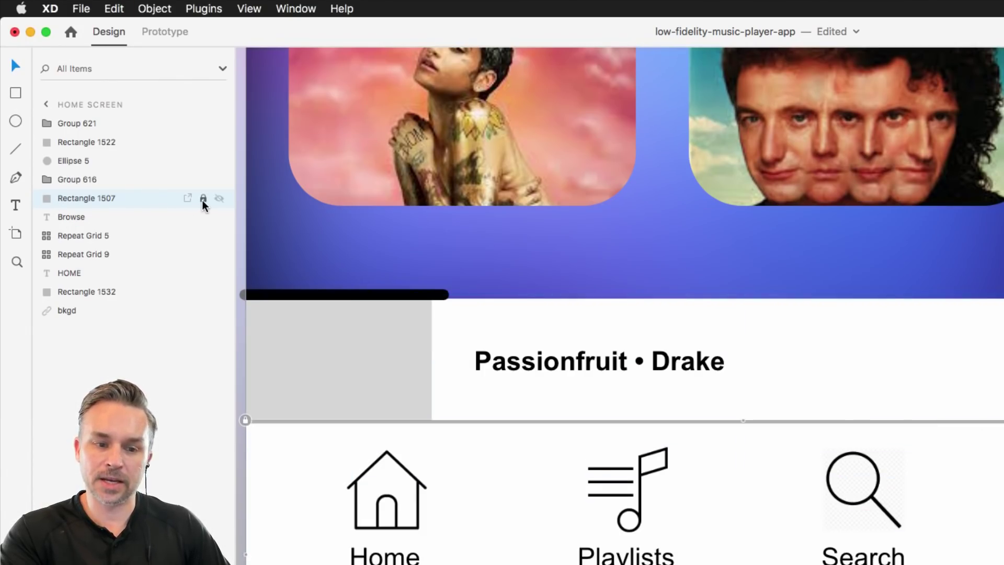
Select the Home icon together with its label inside the navigation icon group
click(355, 496)
right_click(355, 493)
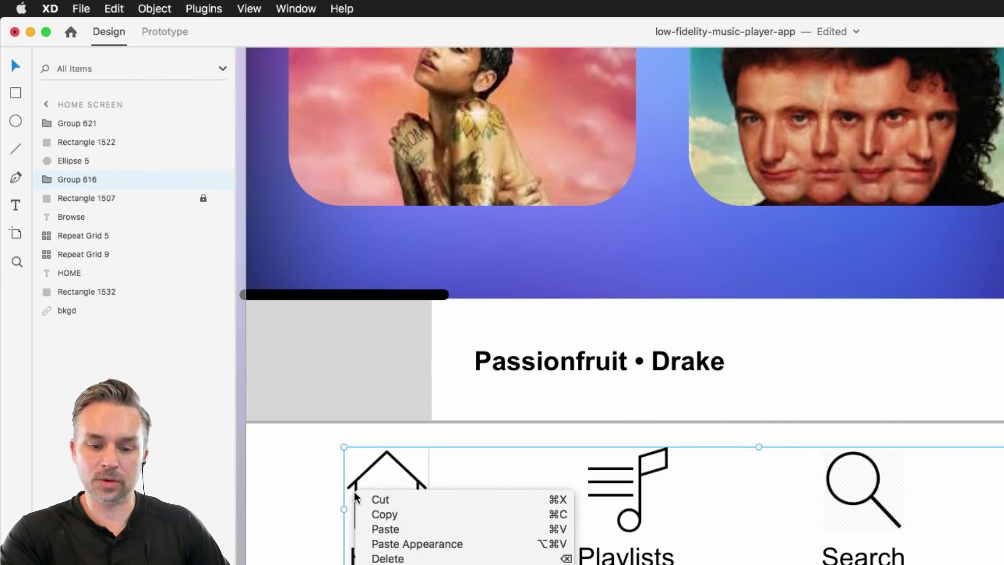
key(Escape)
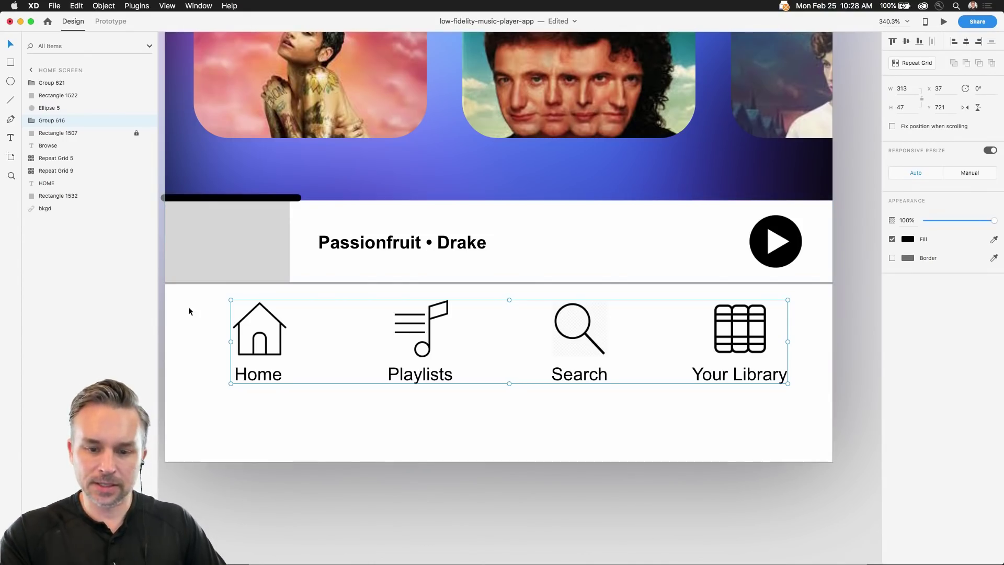
double_click(238, 325)
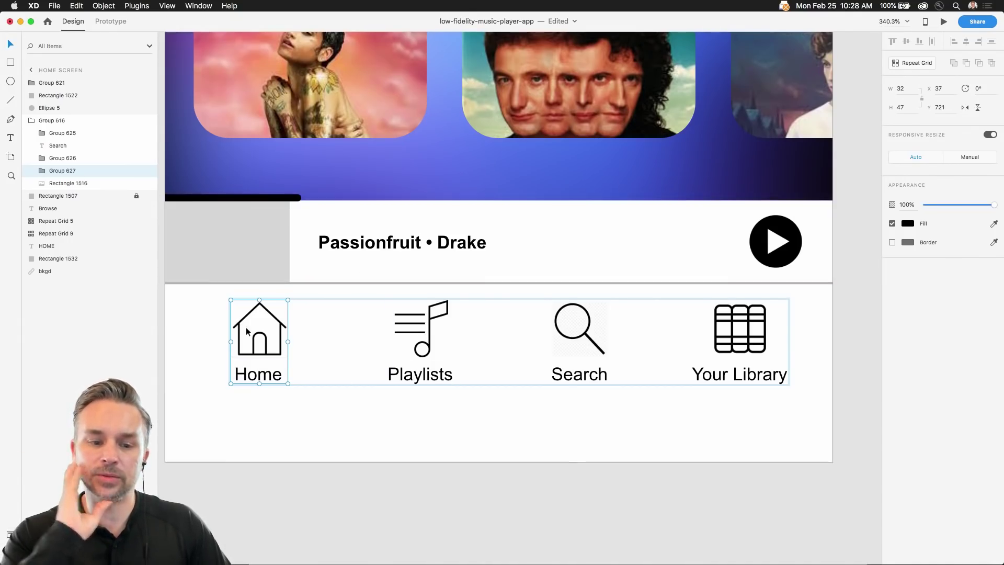
scroll(222, 312, up, 10)
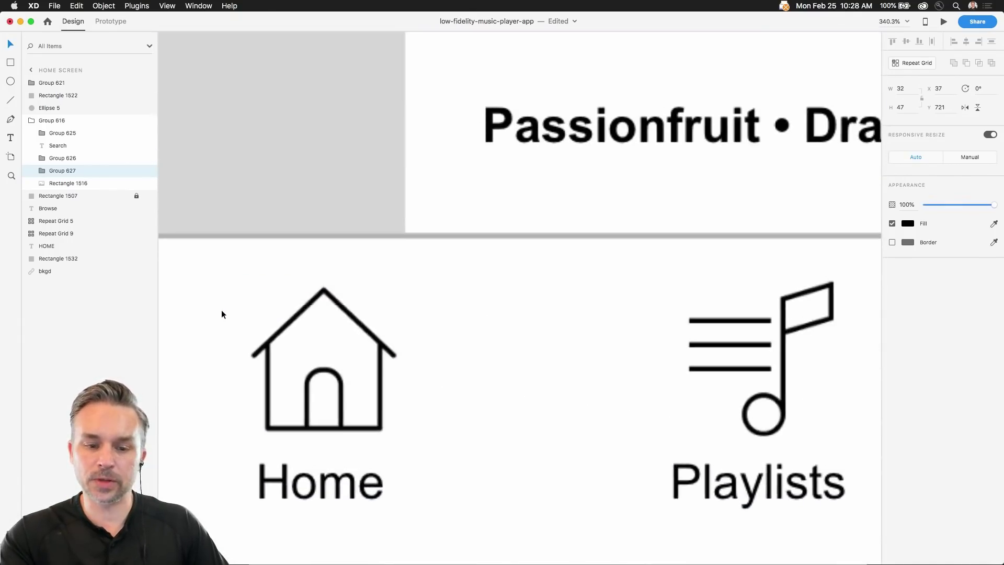
scroll(265, 310, down, 8)
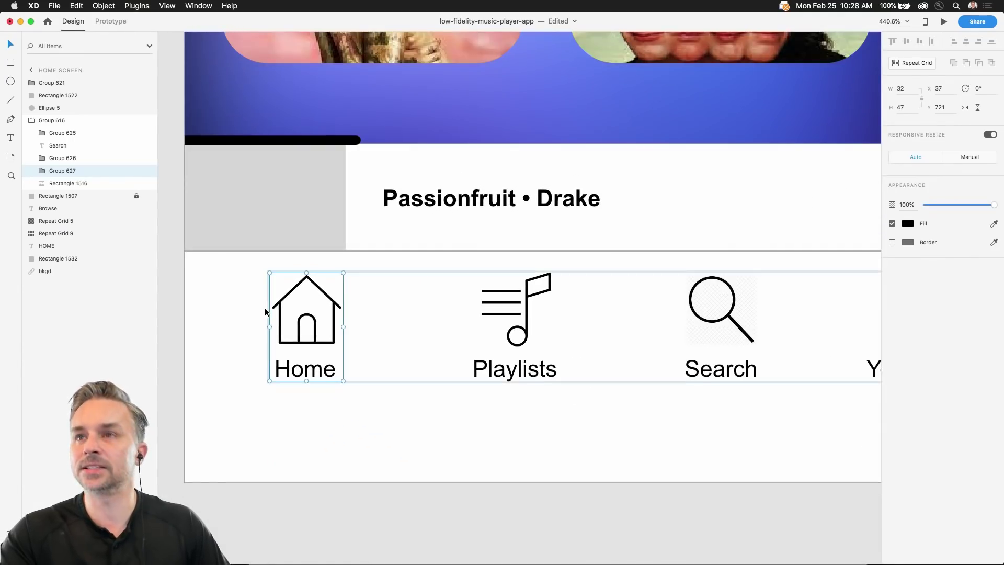
Launch the Noun Project app, postpone its software update, and move its window off the Search icon
key(alt+space)
text(F)
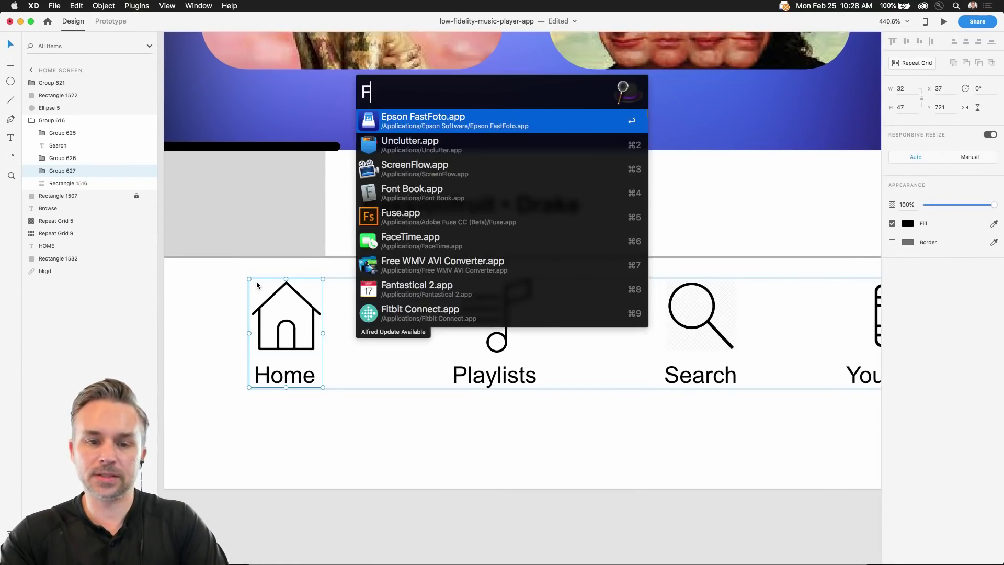
key(BackSpace)
text(NOUN)
key(Return)
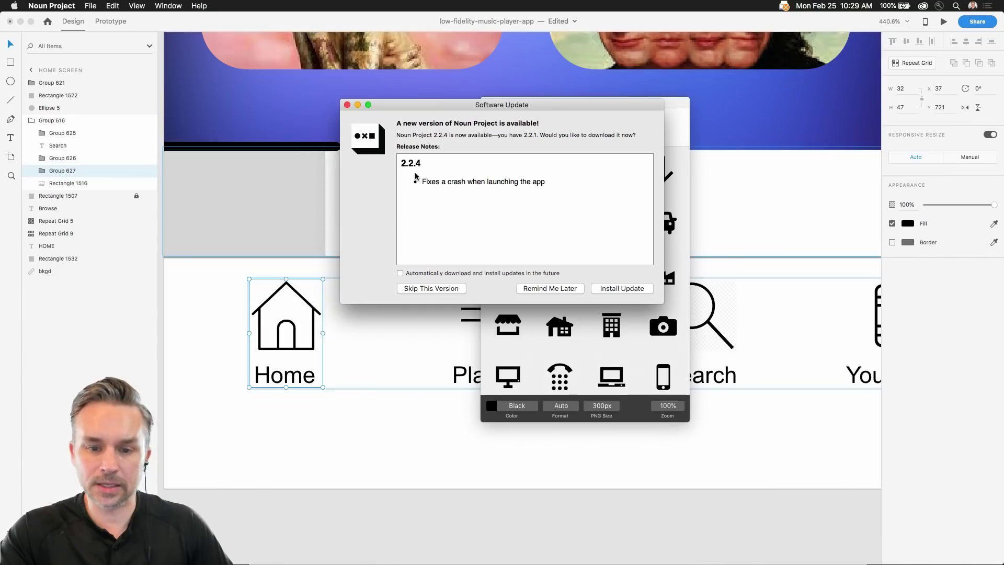
click(529, 289)
drag(526, 104, 418, 152)
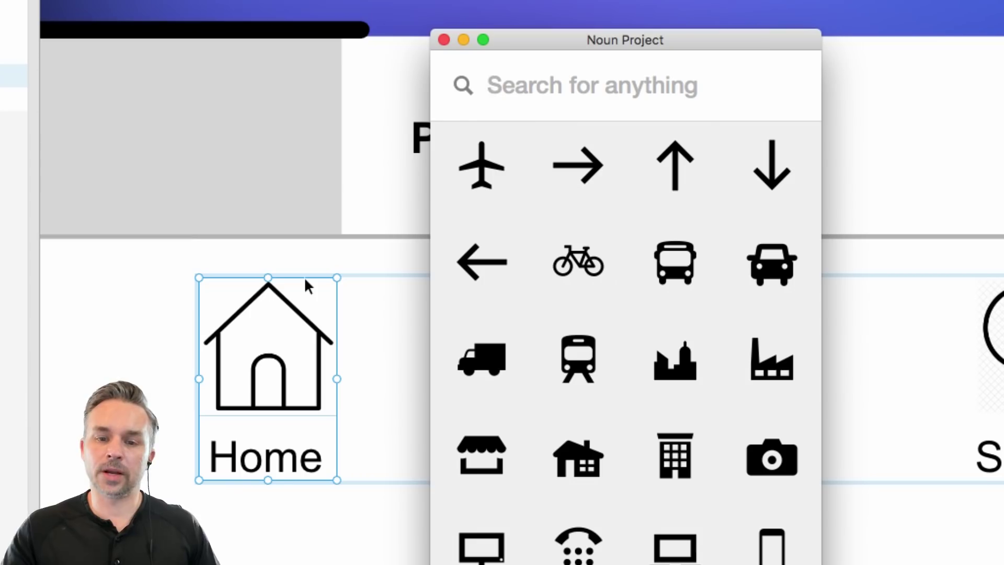
Search Noun Project for HOME and copy the solid black house icon with overhanging eaves and no door
text(N)
key(BackSpace)
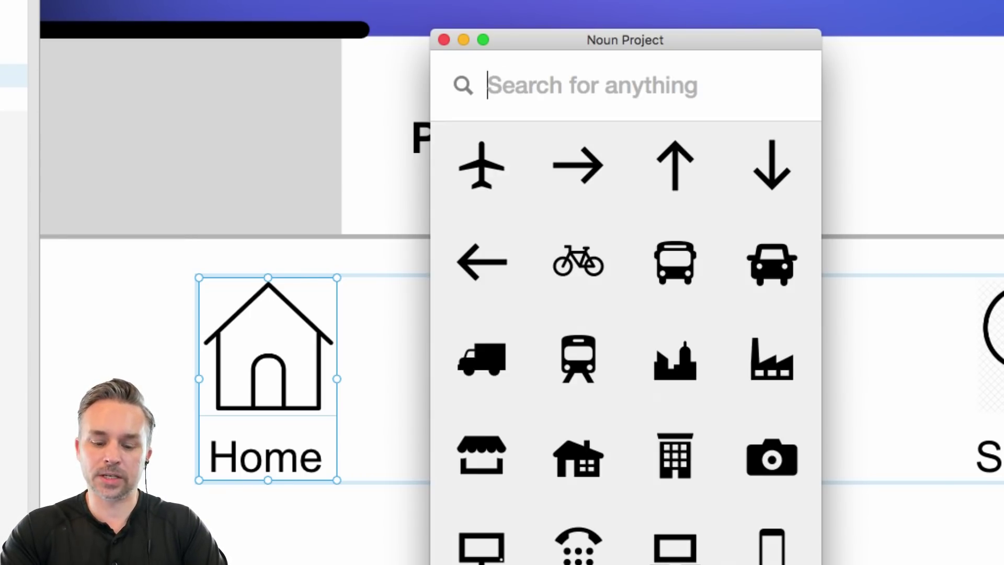
text(HOME)
key(Return)
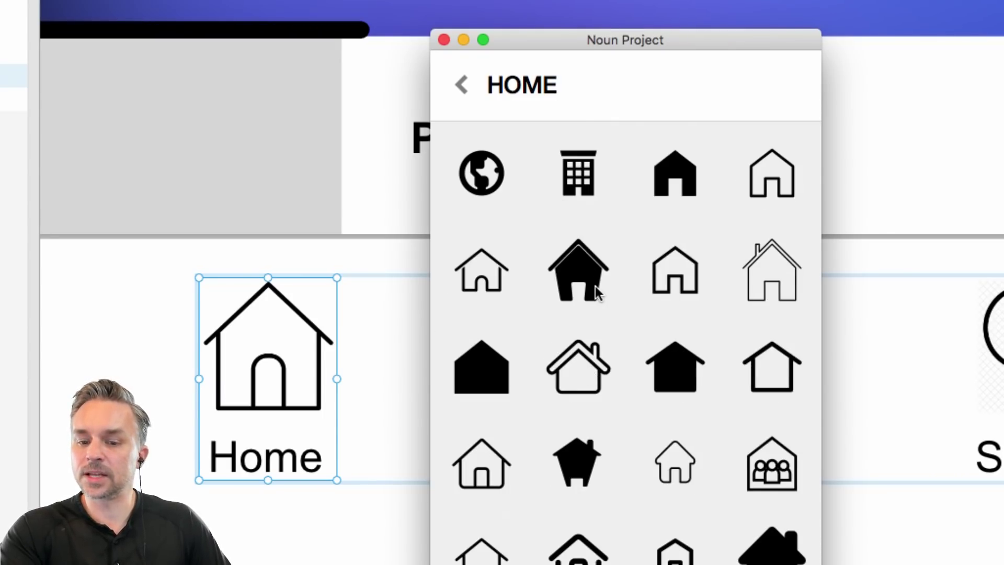
scroll(595, 287, down, 5)
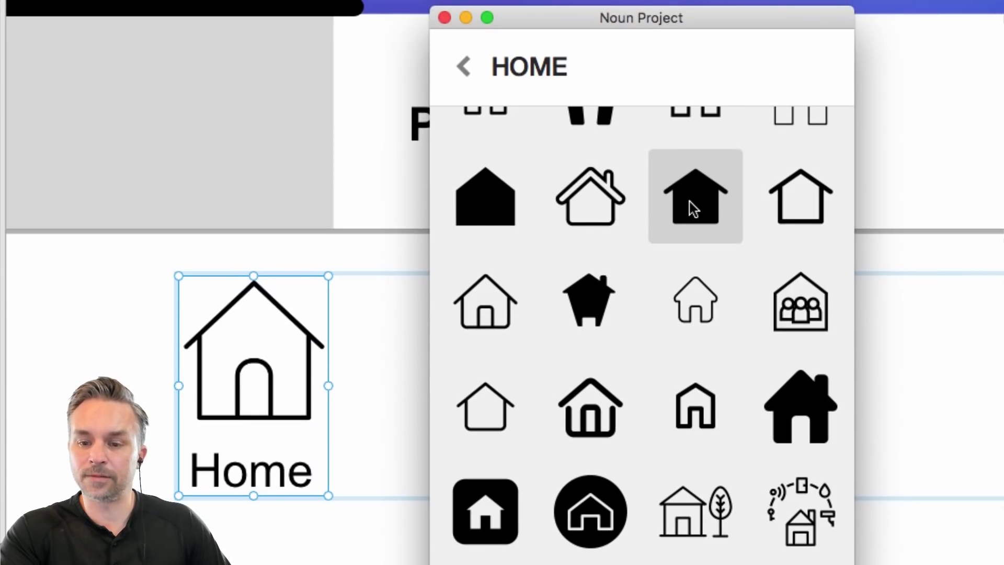
right_click(691, 204)
click(703, 244)
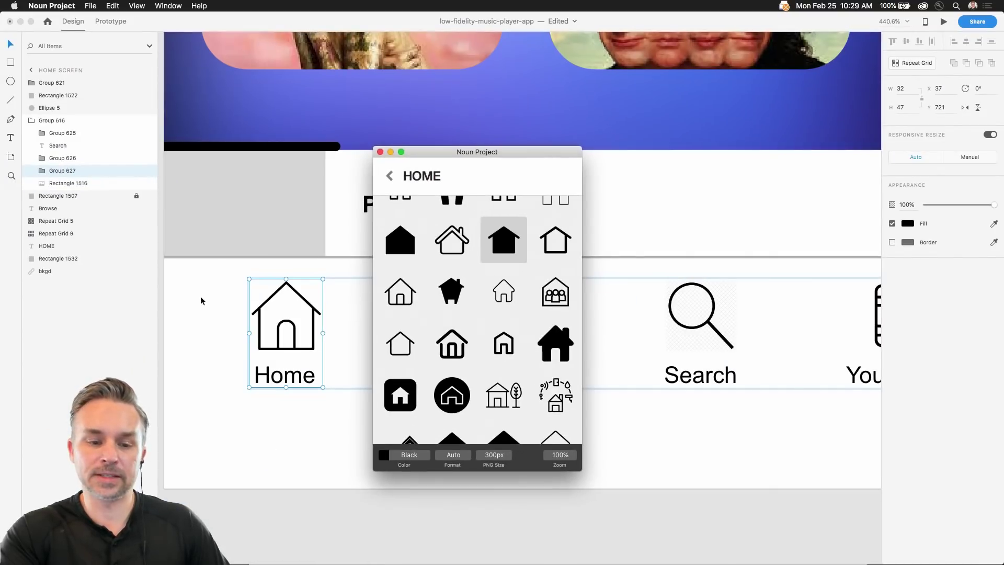
Return to XD, paste the solid house icon, scale it to about 32.5 × 28, and place it below the Home label
click(220, 283)
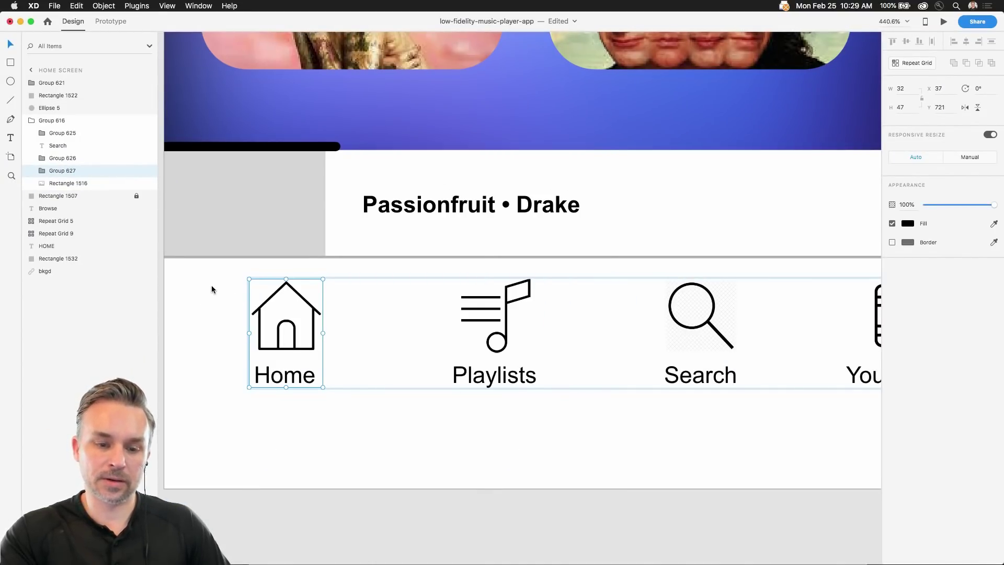
key(super+v)
drag(470, 251, 358, 369)
drag(513, 306, 386, 415)
drag(361, 447, 288, 435)
scroll(360, 336, down, 2)
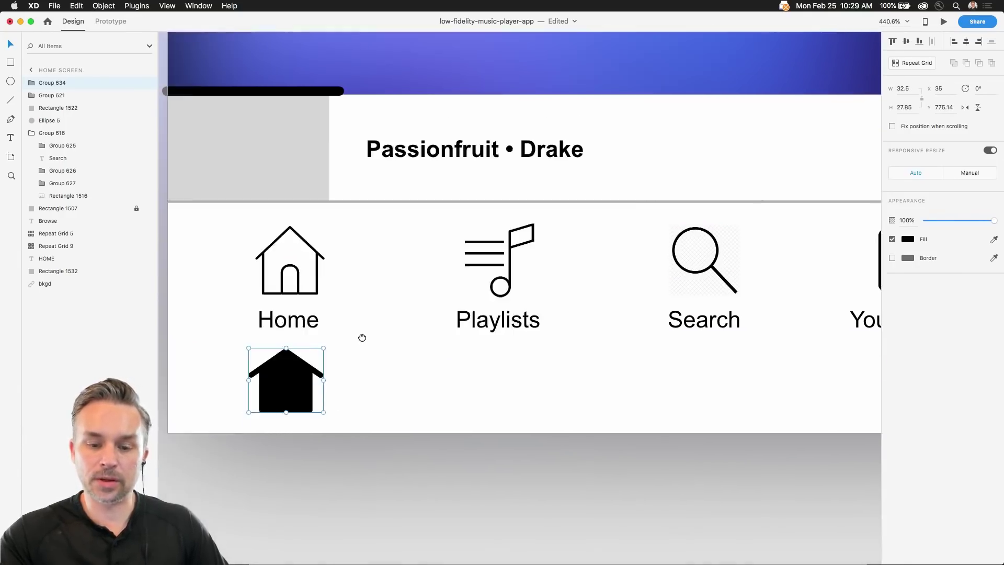
Switch to Noun Project, move its window off the Playlists icon, search for music, and open the solid note over staff lines
mouse_move(534, 560)
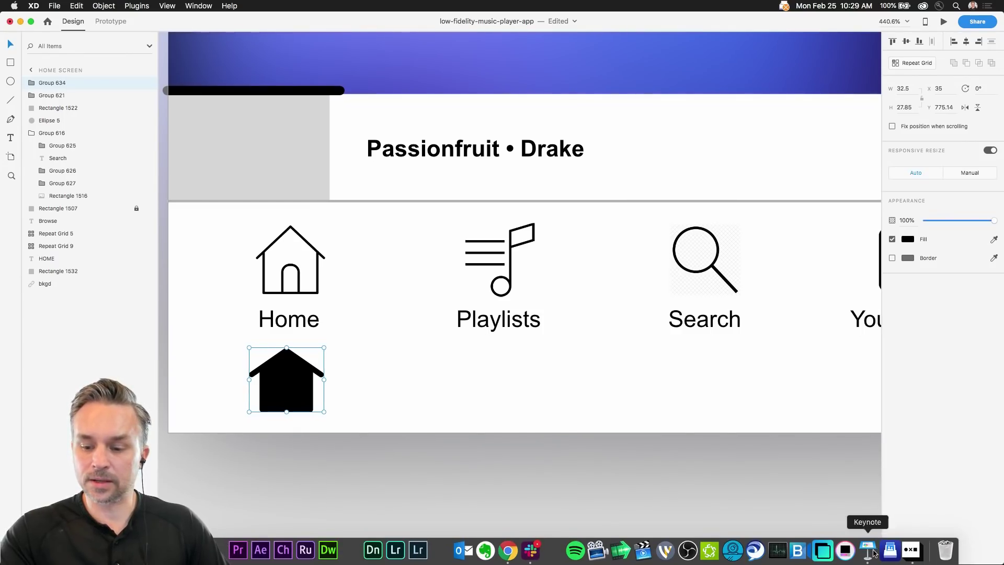
click(845, 550)
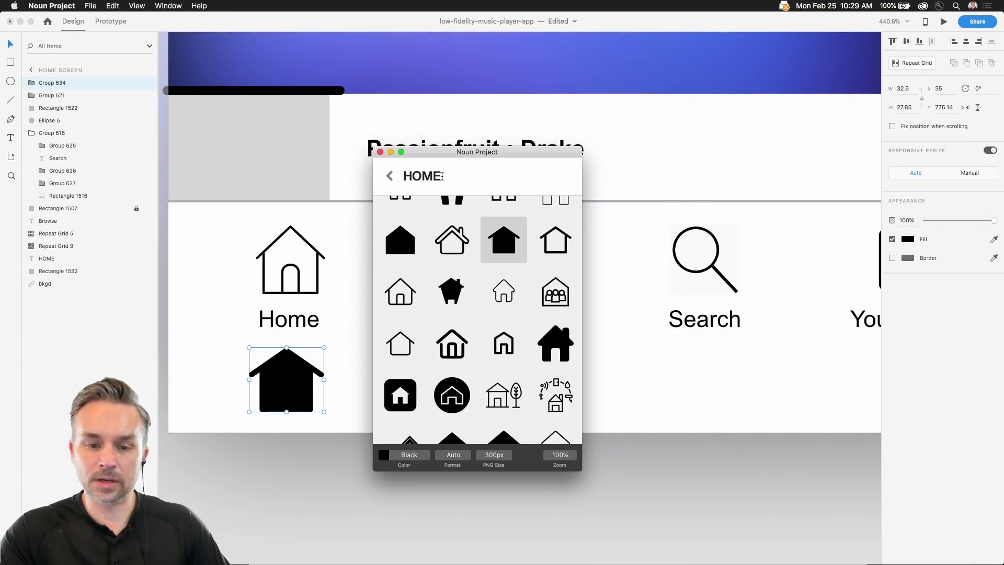
drag(411, 155, 632, 149)
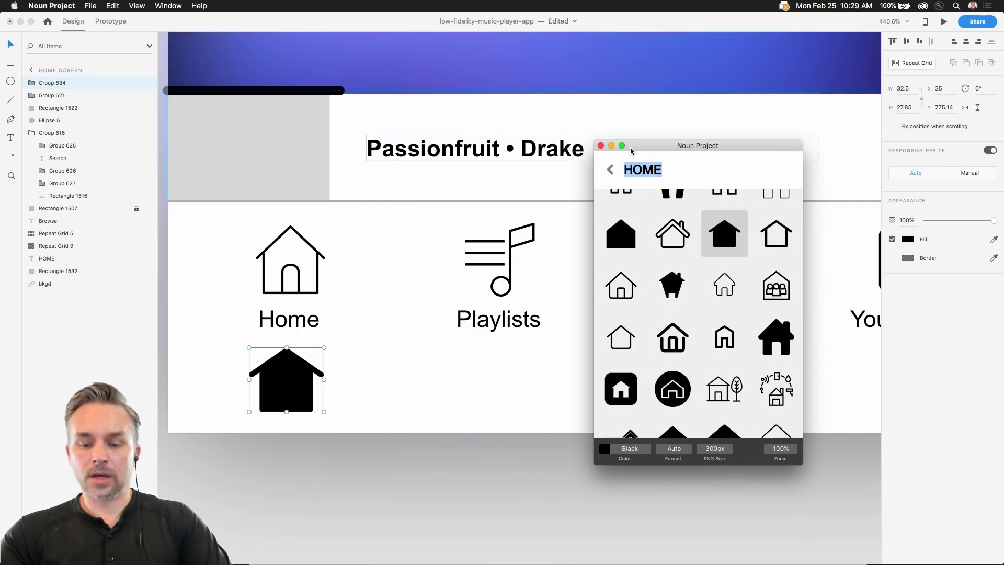
text(music)
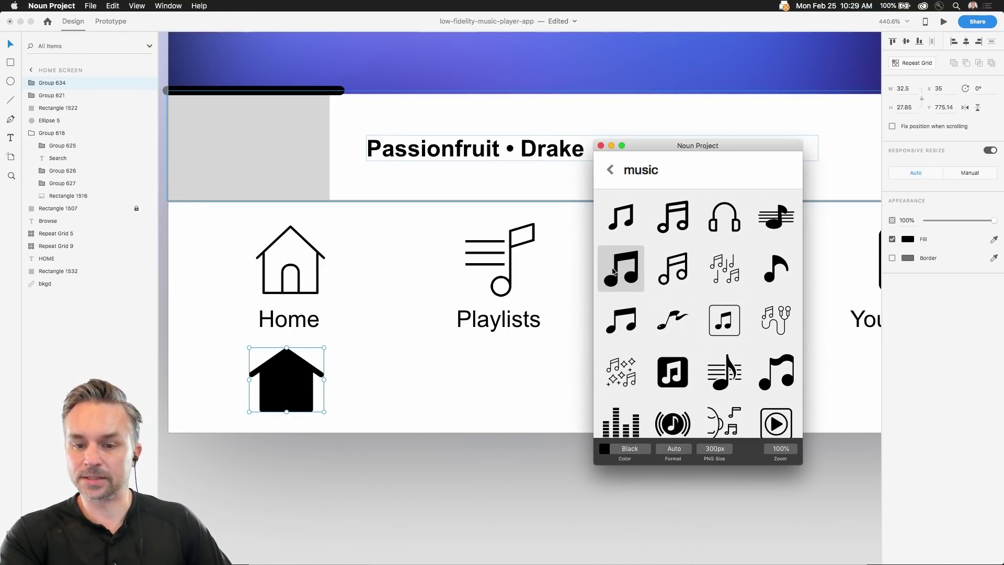
scroll(614, 270, down, 2)
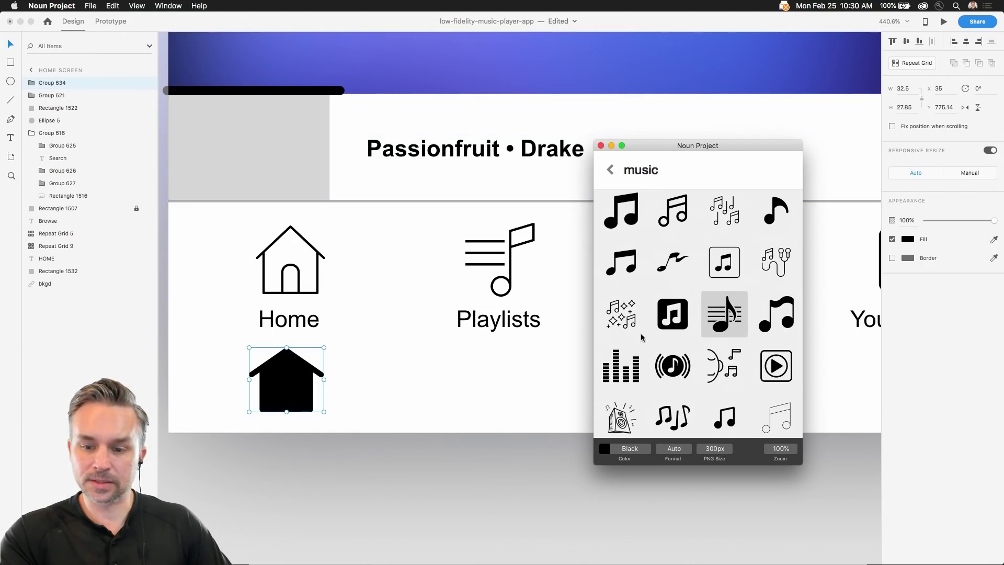
click(718, 321)
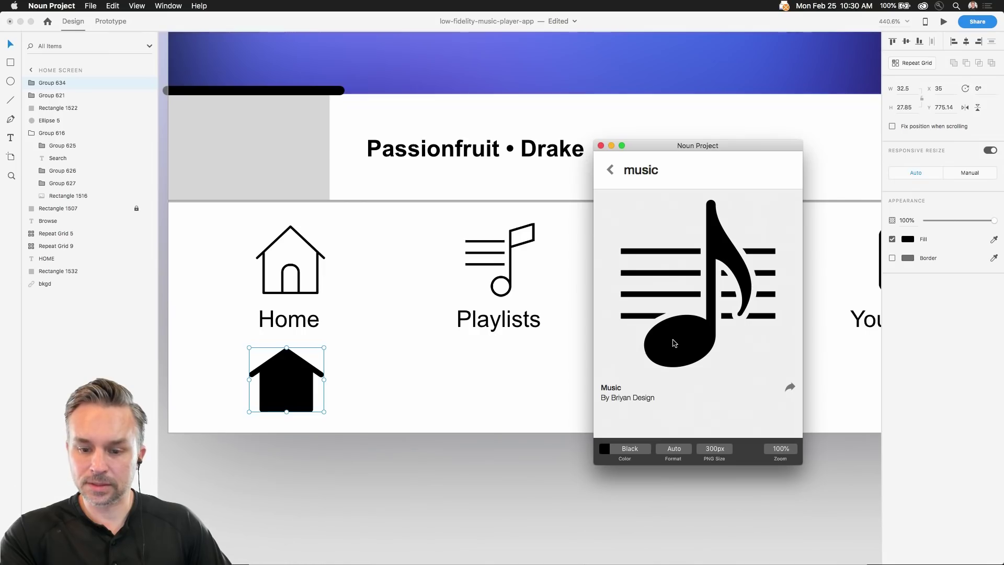
Bring the solid music note into XD, scale it to about 31 × 34, and place it below the Playlists label
drag(626, 359, 472, 397)
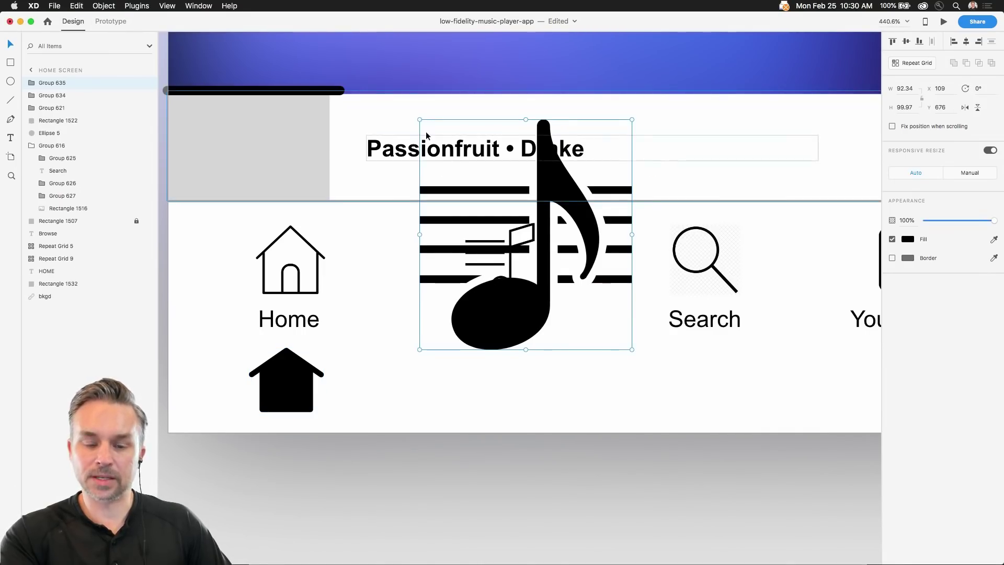
drag(422, 124, 537, 247)
drag(561, 348, 488, 418)
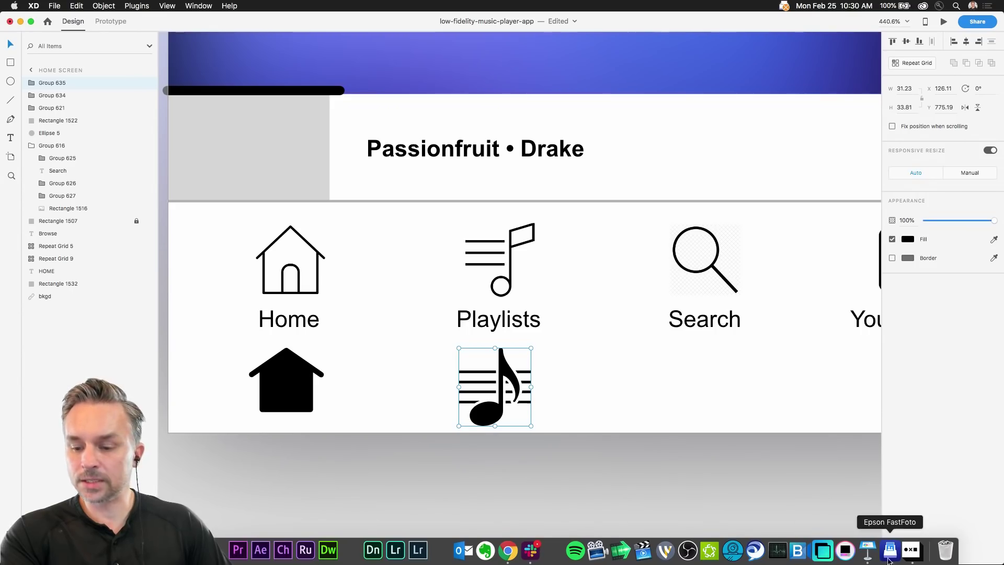
Bring the Search and Your Library icons into view in XD, then search Noun Project for search
click(910, 555)
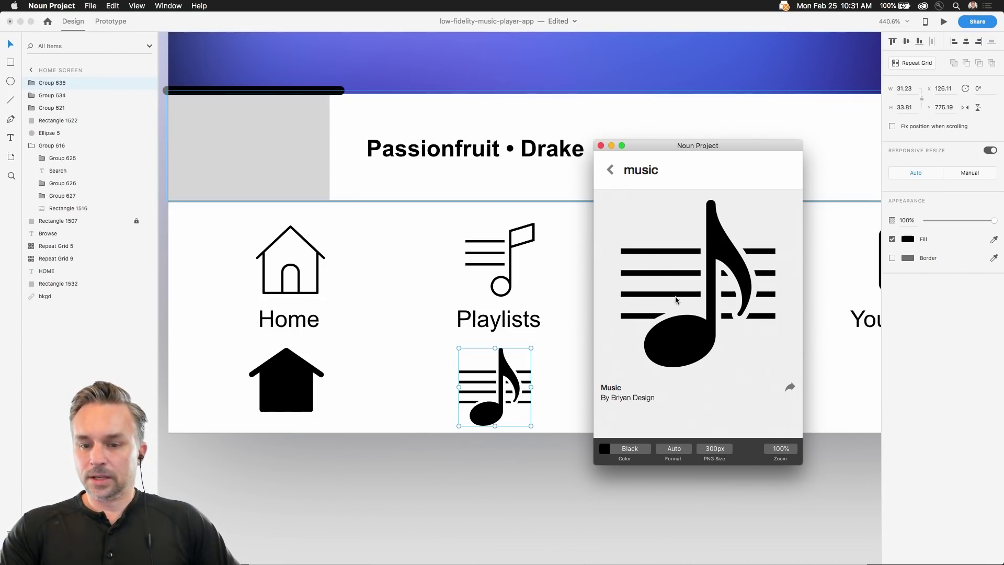
drag(645, 154, 790, 157)
click(224, 208)
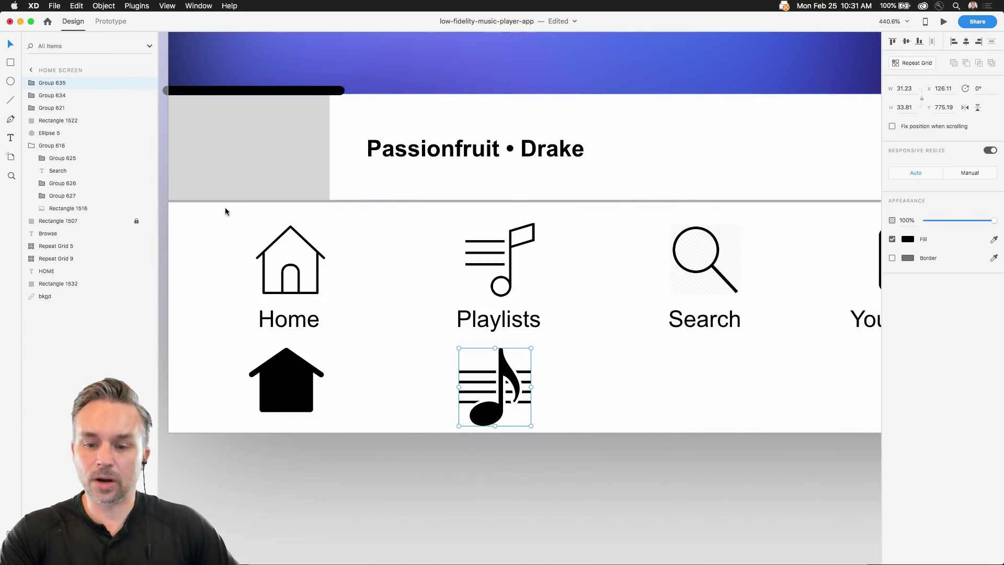
click(600, 274)
scroll(596, 250, right, 5)
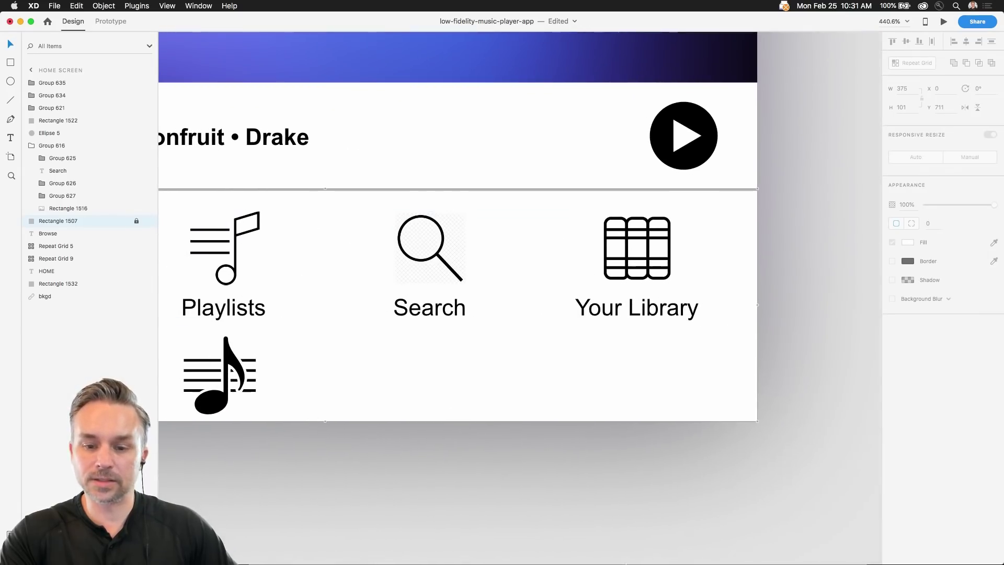
mouse_move(577, 562)
click(890, 550)
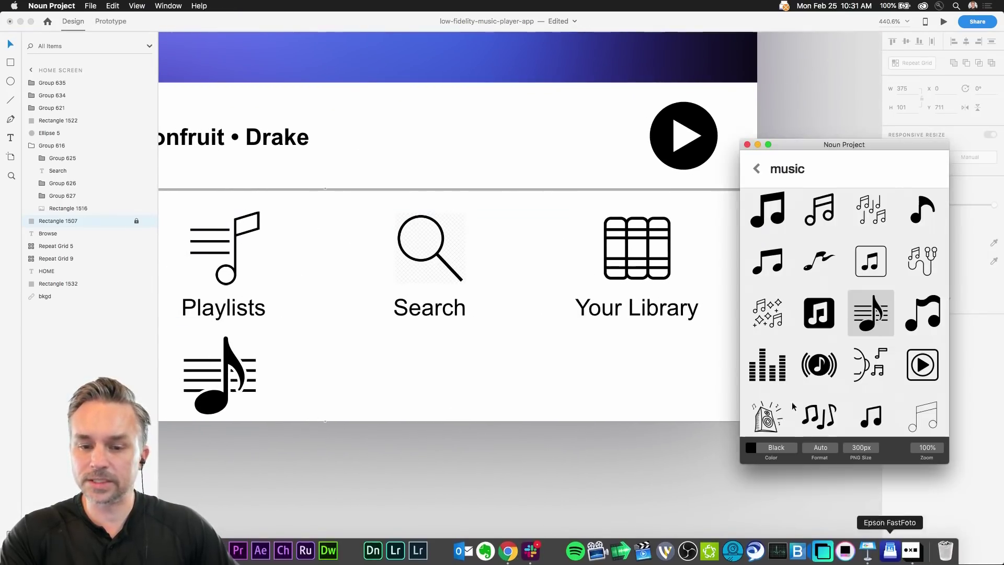
click(848, 161)
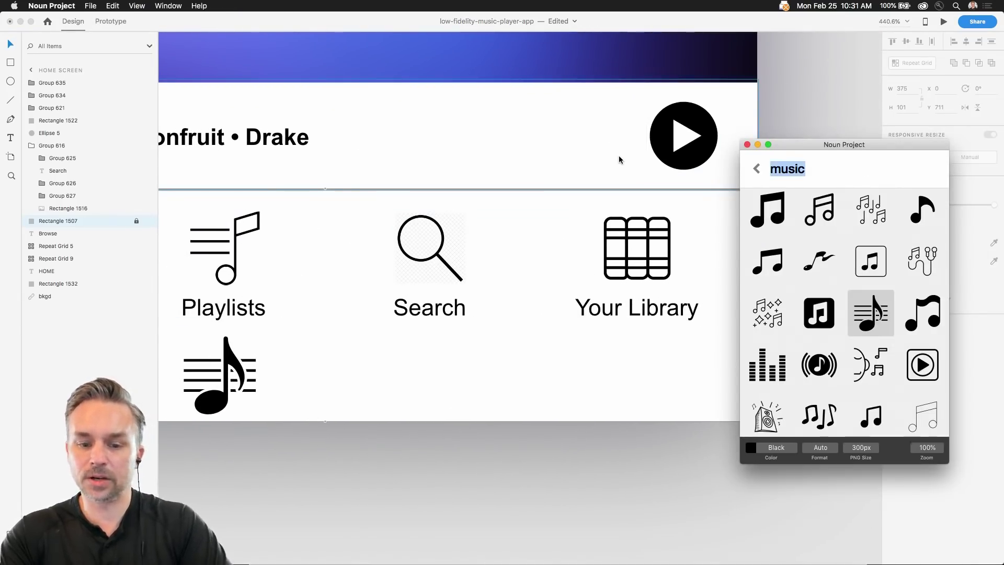
text(search)
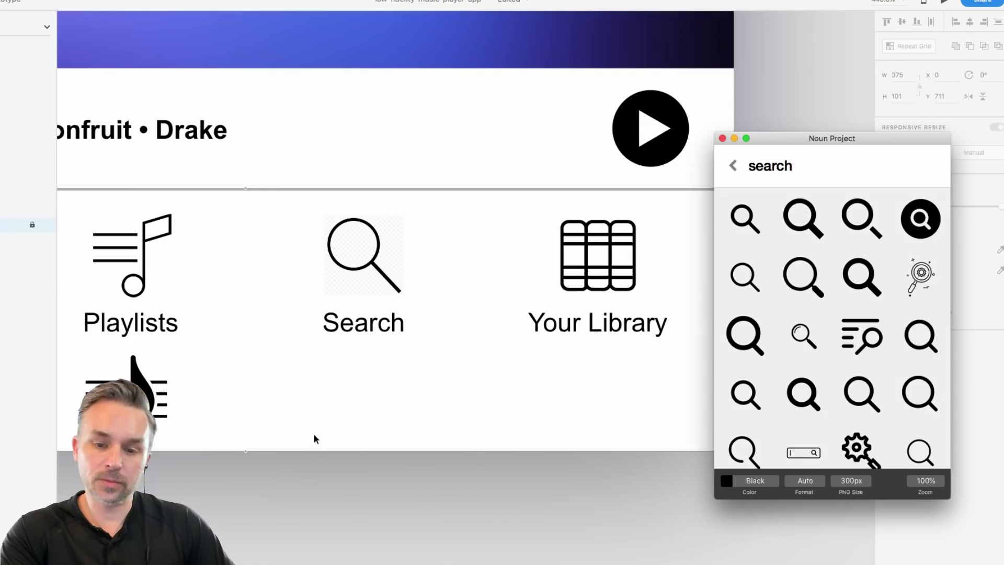
Search Noun Project for library and open the icon of three staggered horizontal books
drag(803, 160, 641, 135)
key(BackSpace)
text(library)
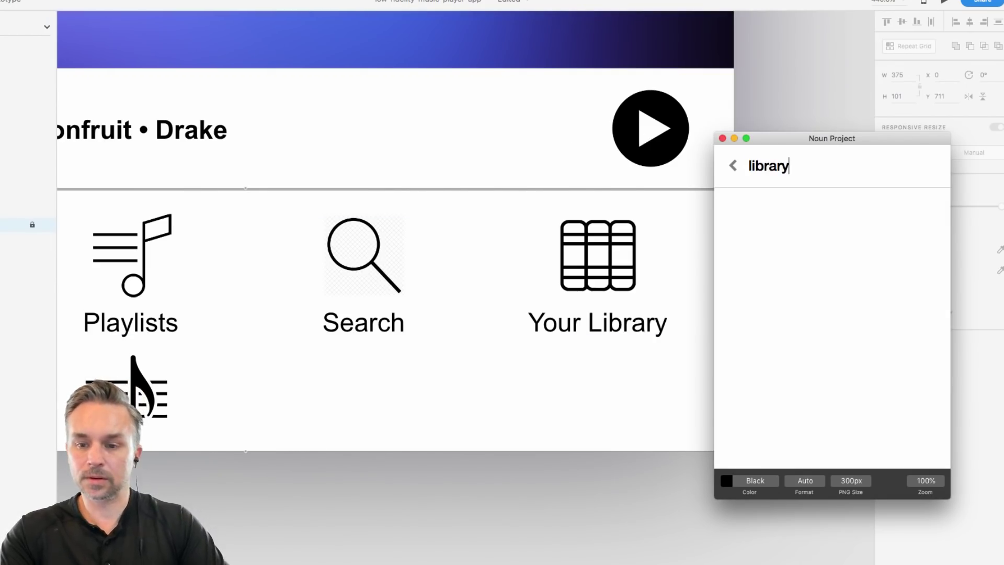
key(Return)
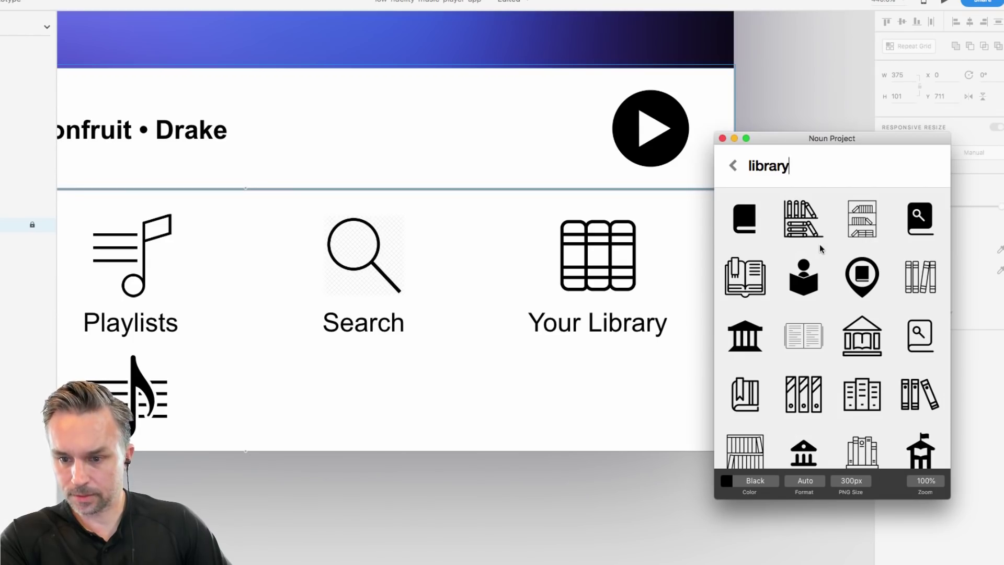
scroll(818, 246, down, 8)
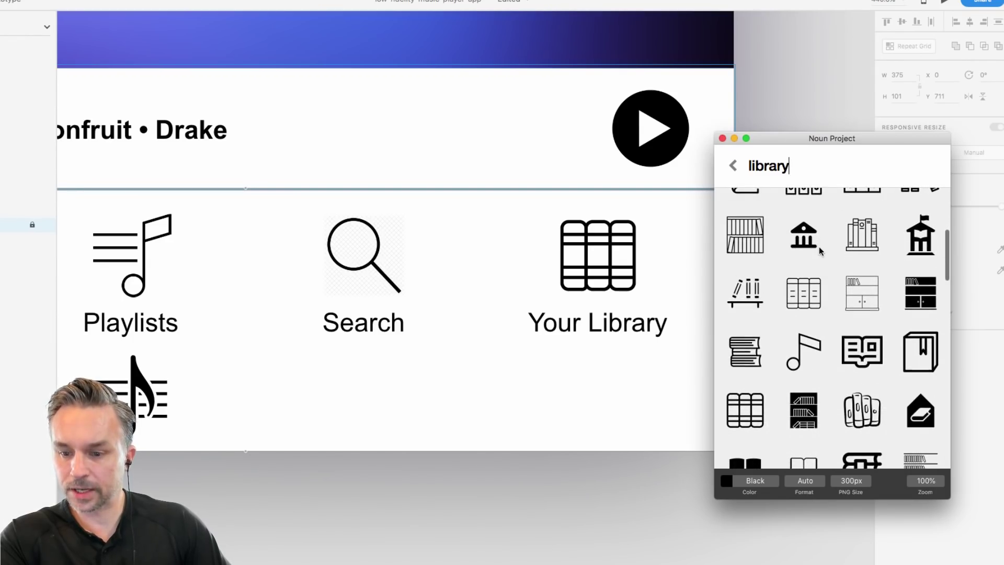
scroll(733, 379, down, 3)
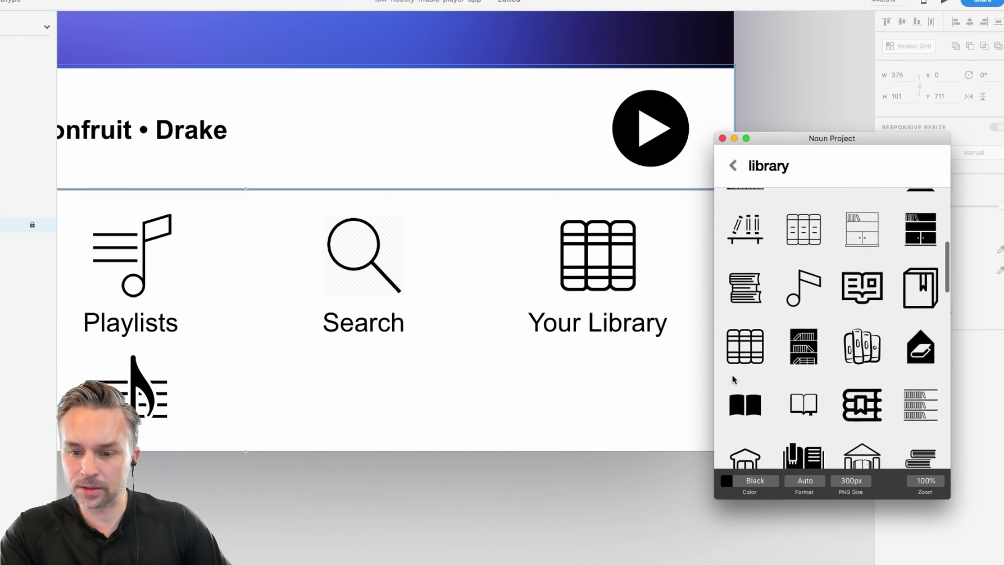
scroll(733, 379, down, 4)
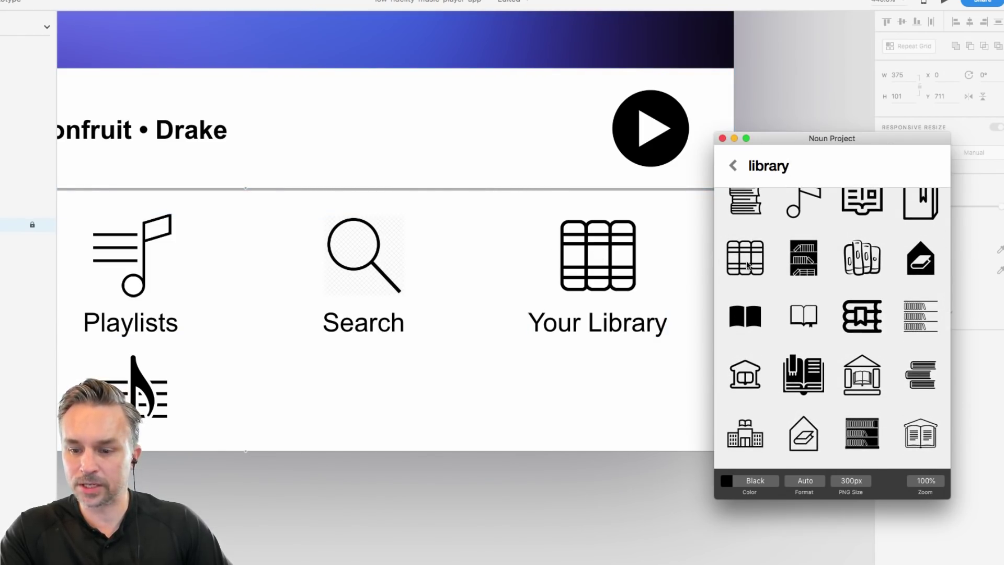
click(920, 378)
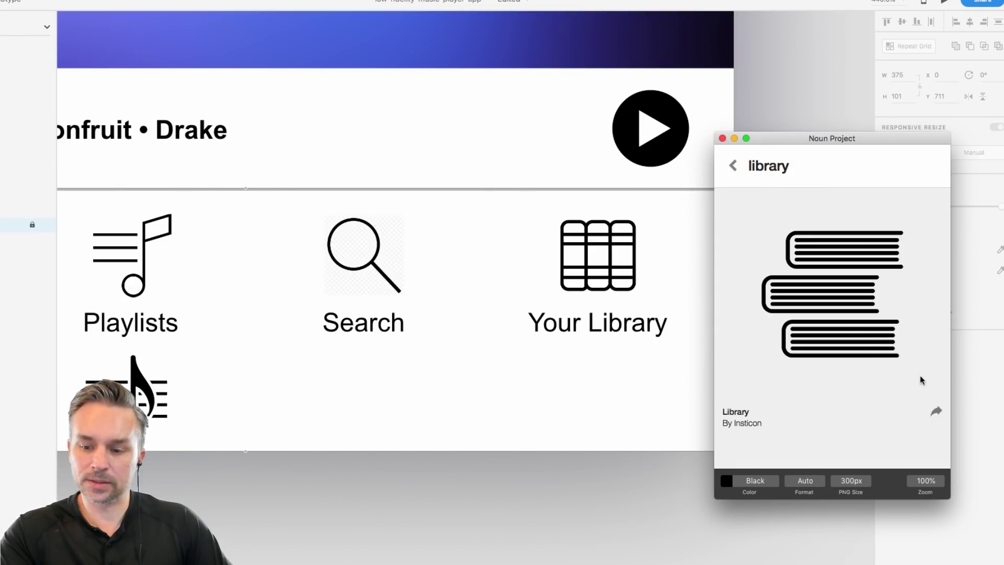
Bring the stacked books icon into XD, scale it to 44.66 × 39.9, and place it below the Your Library label
drag(921, 380, 499, 435)
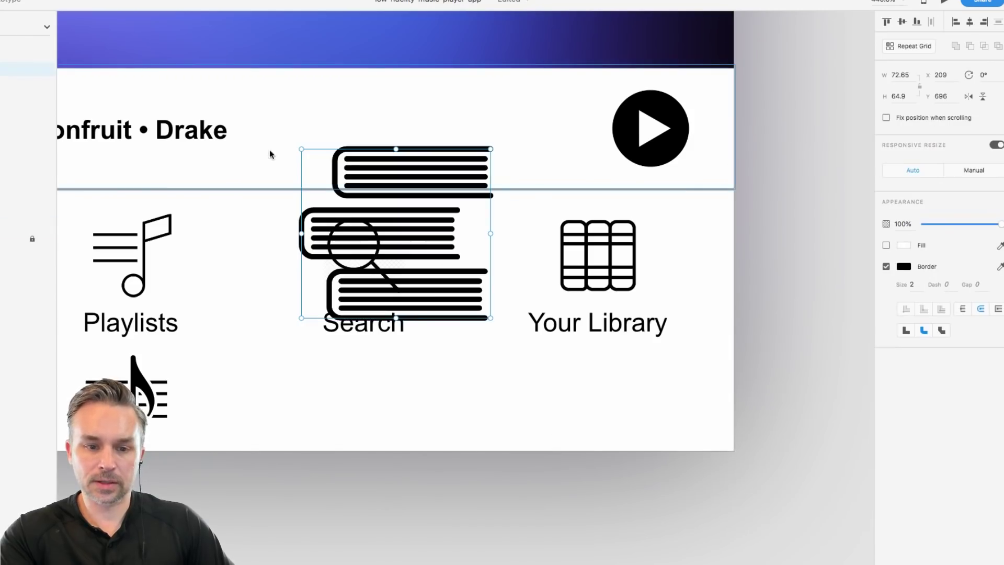
drag(302, 149, 377, 213)
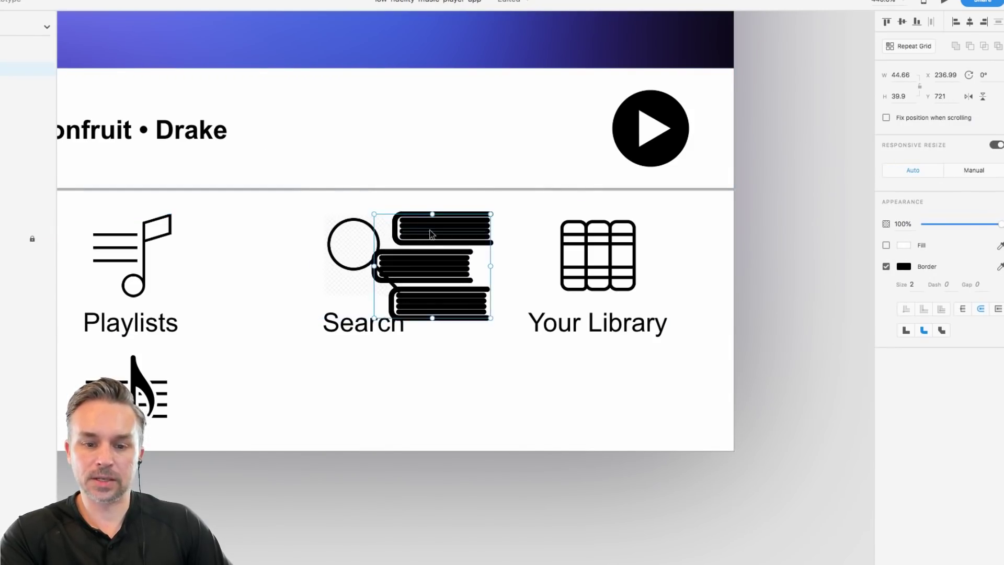
drag(437, 235, 573, 378)
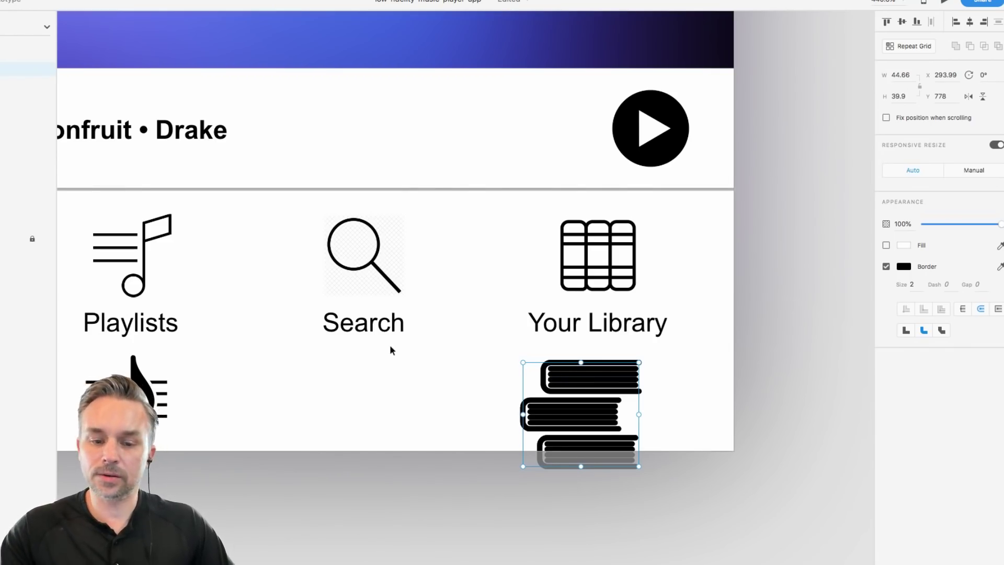
scroll(391, 343, up, 5)
drag(390, 428, 387, 287)
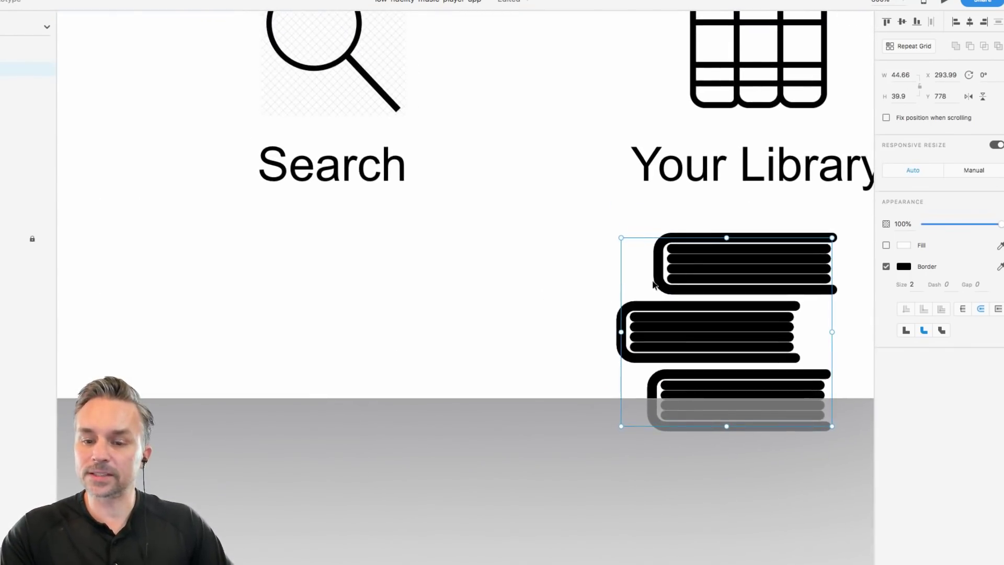
drag(674, 268, 529, 292)
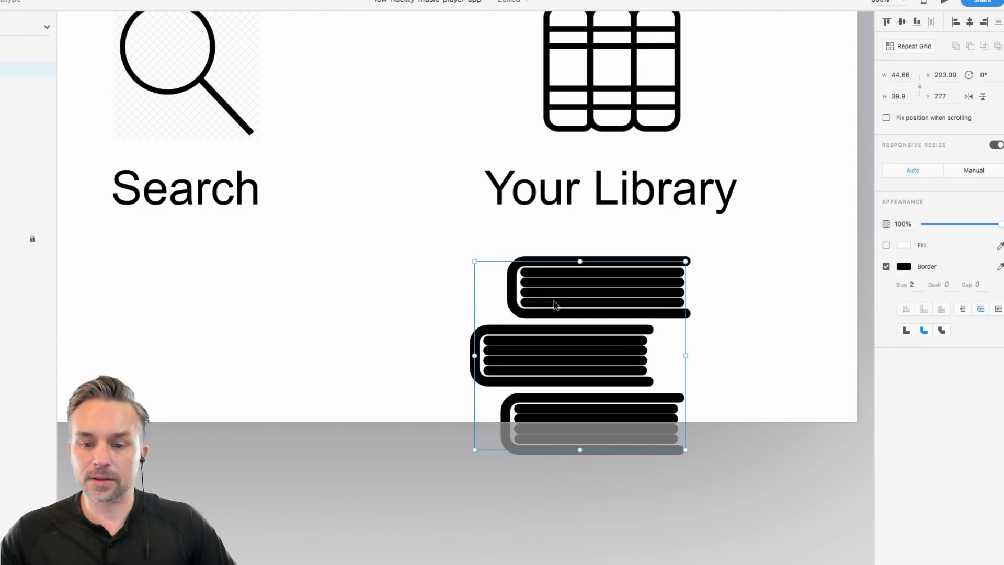
drag(553, 301, 562, 289)
Delete the four page lines inside the top book of the stacked books icon, leaving its cover outline
scroll(562, 291, down, 2)
scroll(563, 290, down, 3)
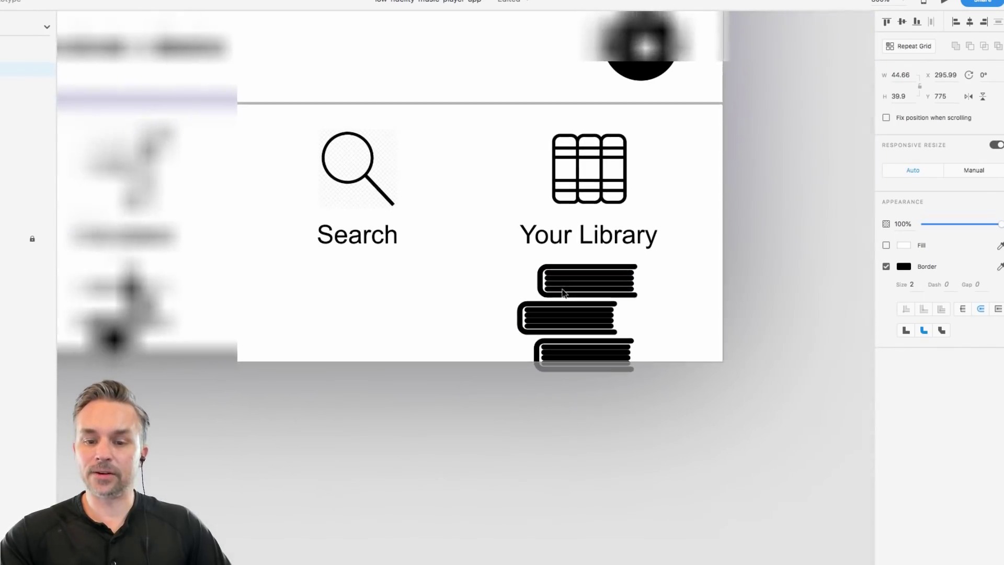
double_click(615, 290)
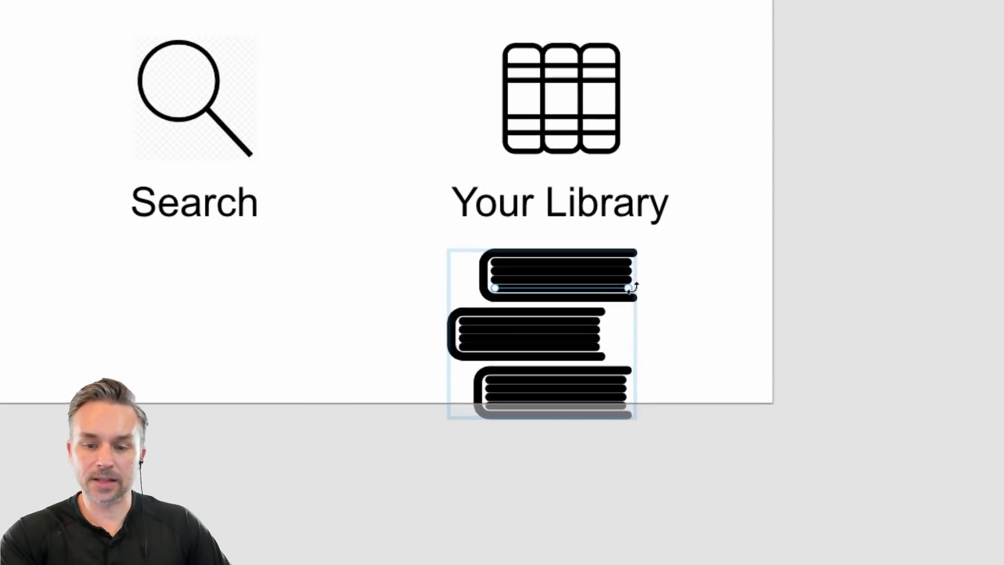
click(482, 276)
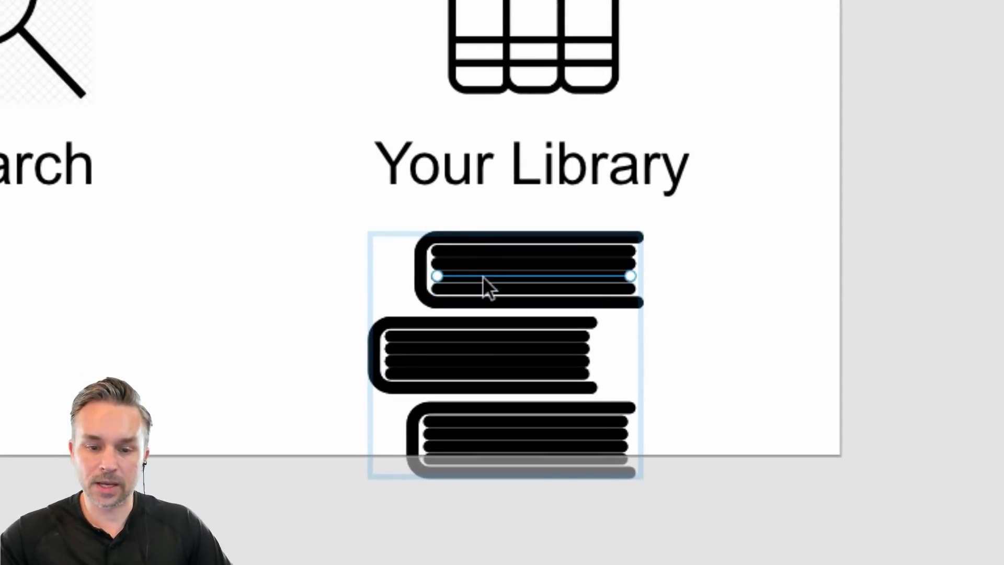
click(482, 264)
key(Delete)
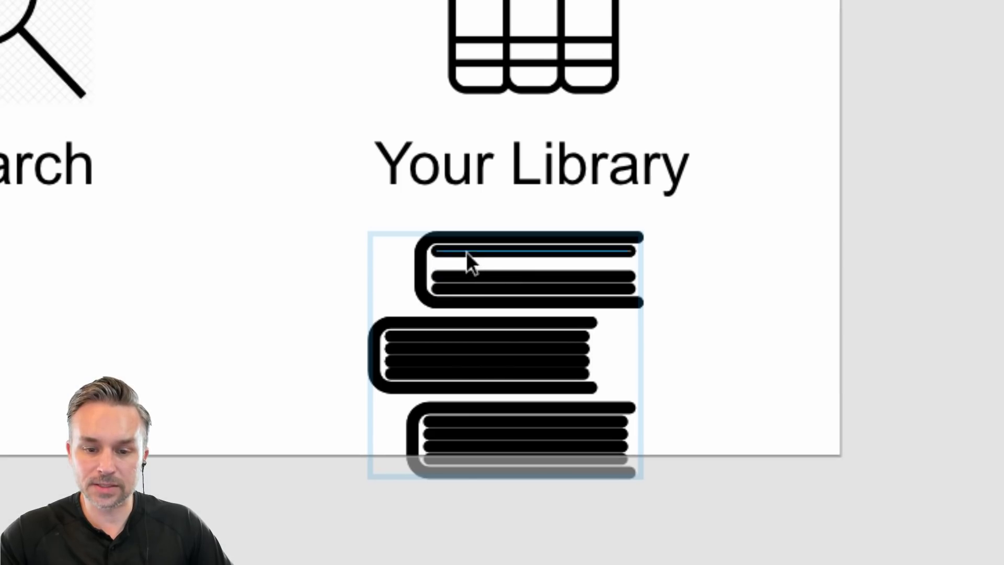
click(465, 276)
key(Delete)
click(468, 285)
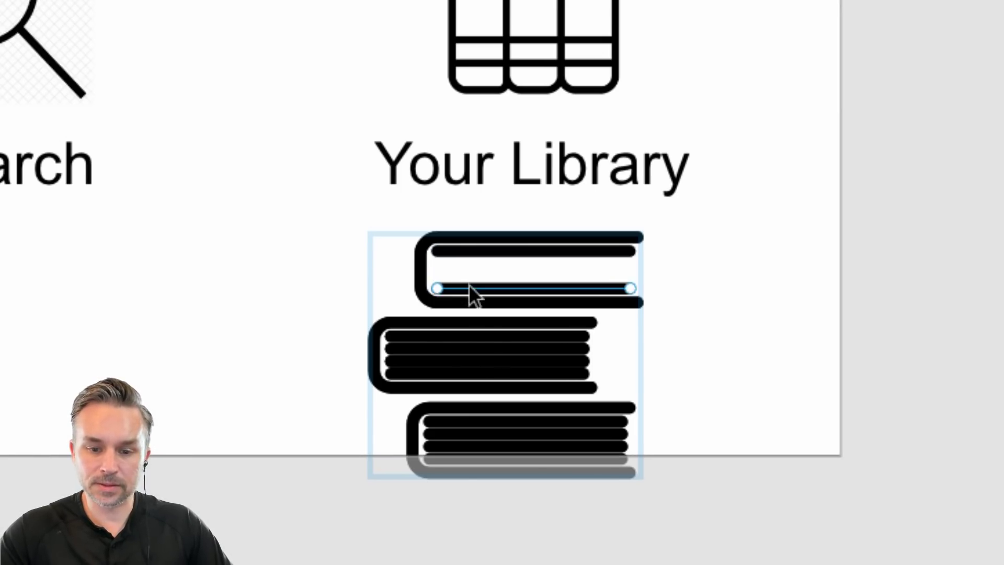
key(Delete)
key(ctrl+z)
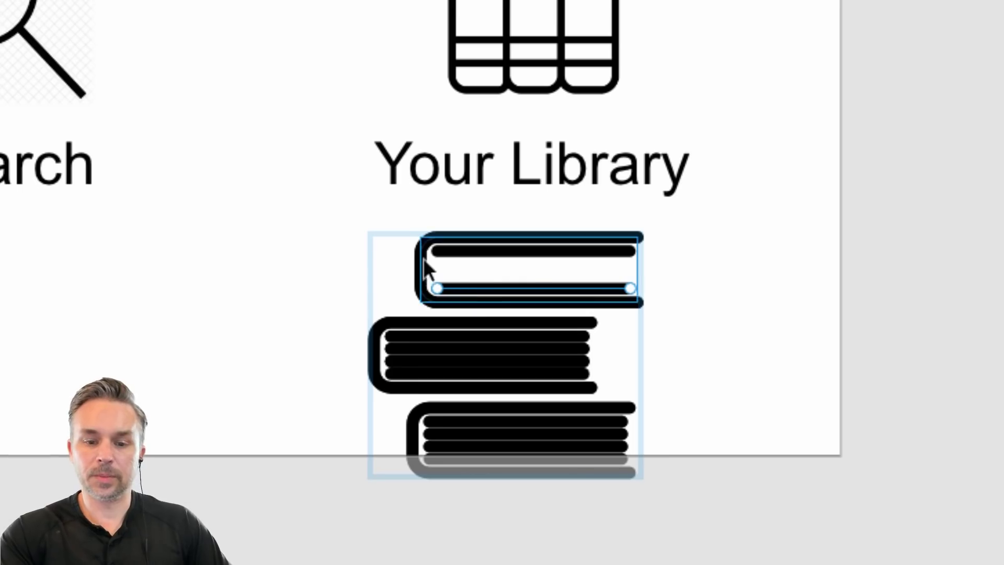
key(Delete)
click(522, 250)
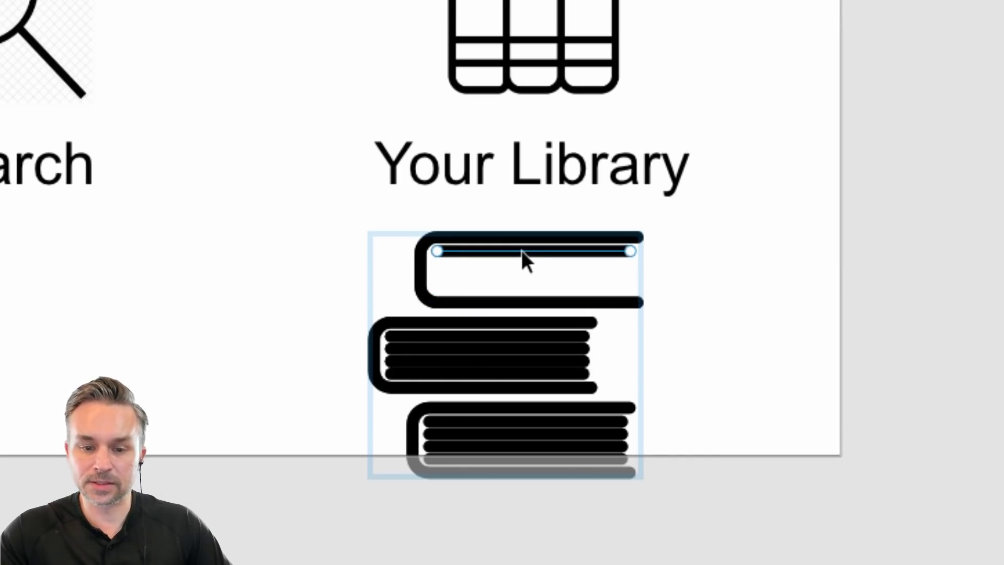
key(Delete)
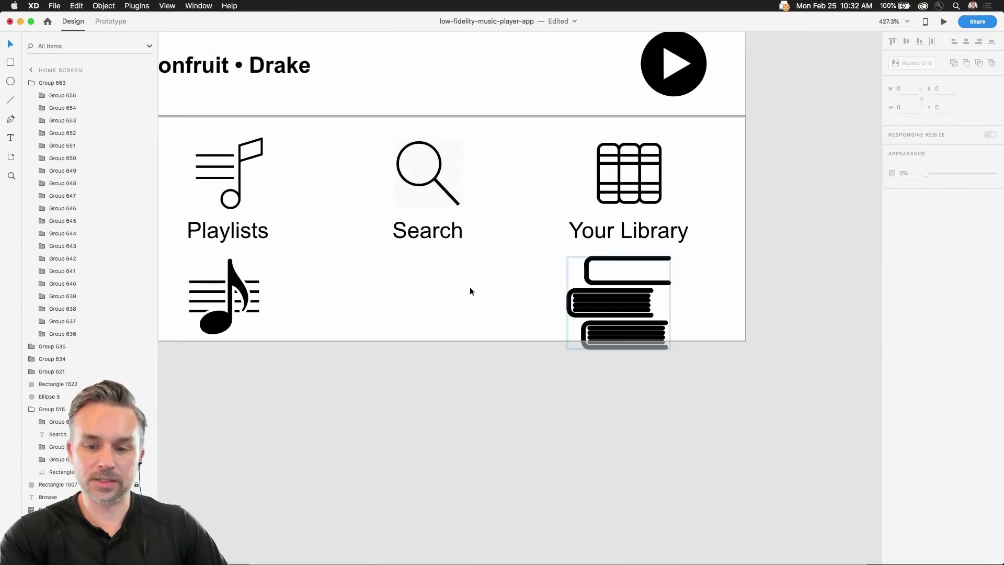
key(super+equal)
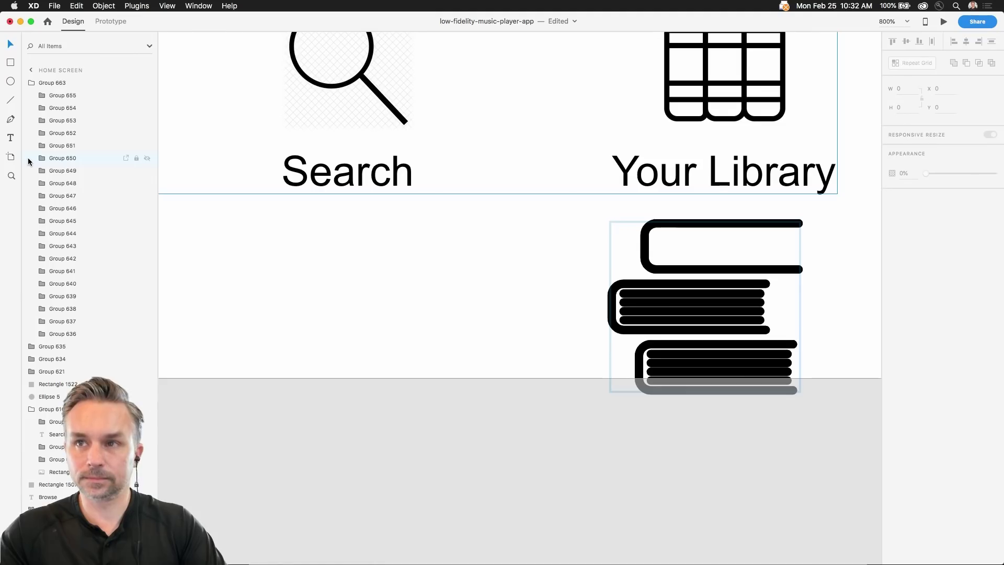
key(super+equal)
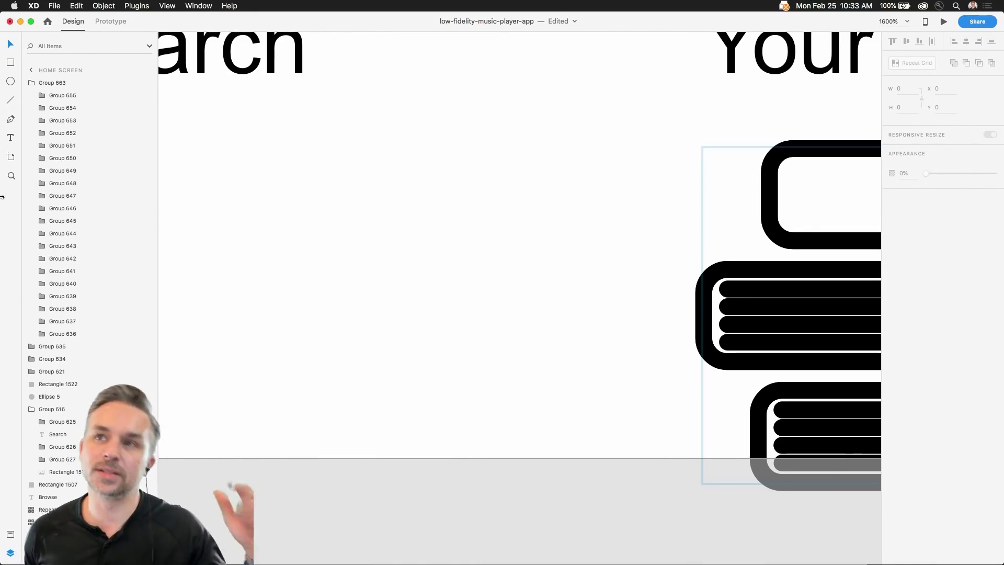
Unlock the white rectangle behind the navigation icons on the Home Screen
scroll(448, 325, right, 10)
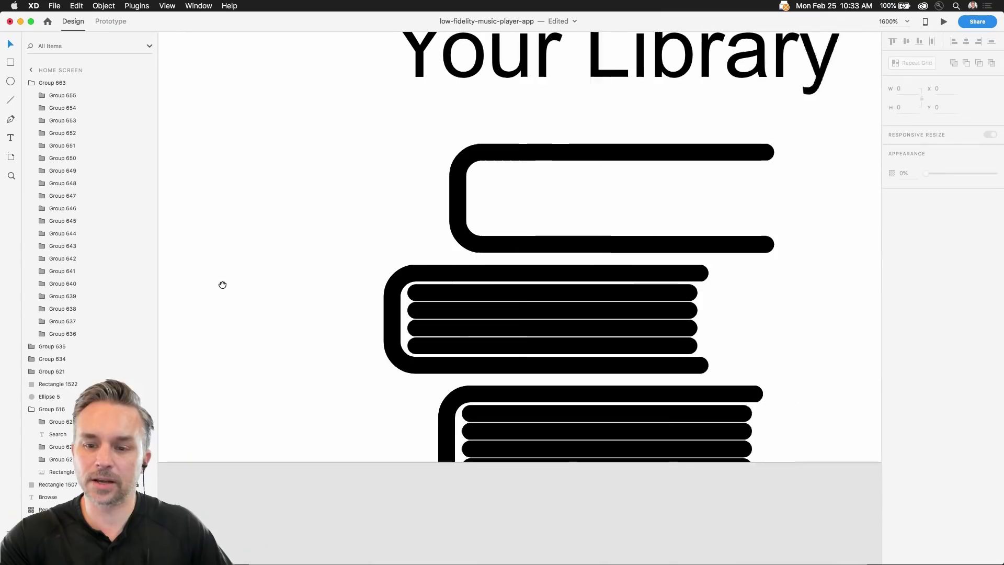
drag(439, 162, 435, 138)
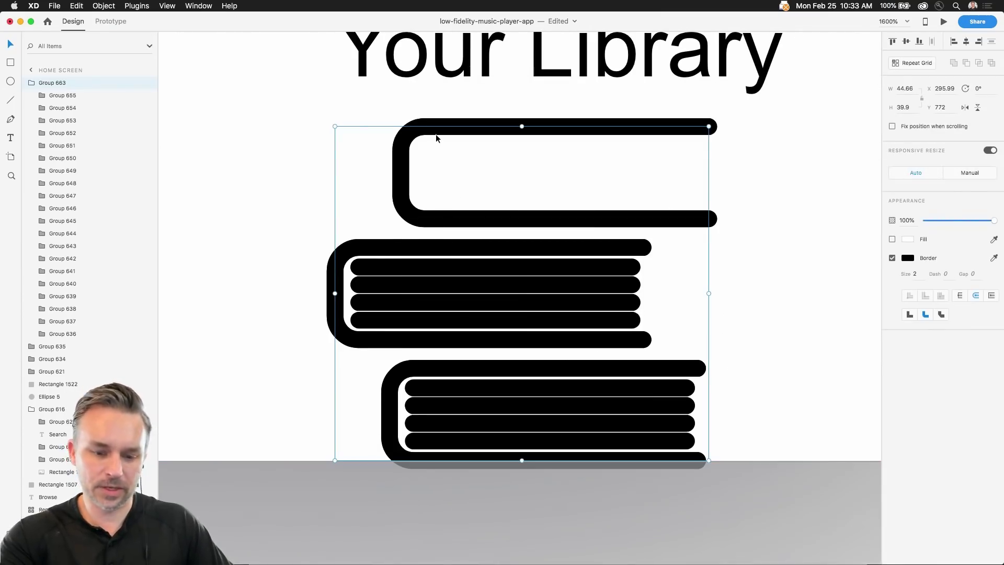
right_click(436, 138)
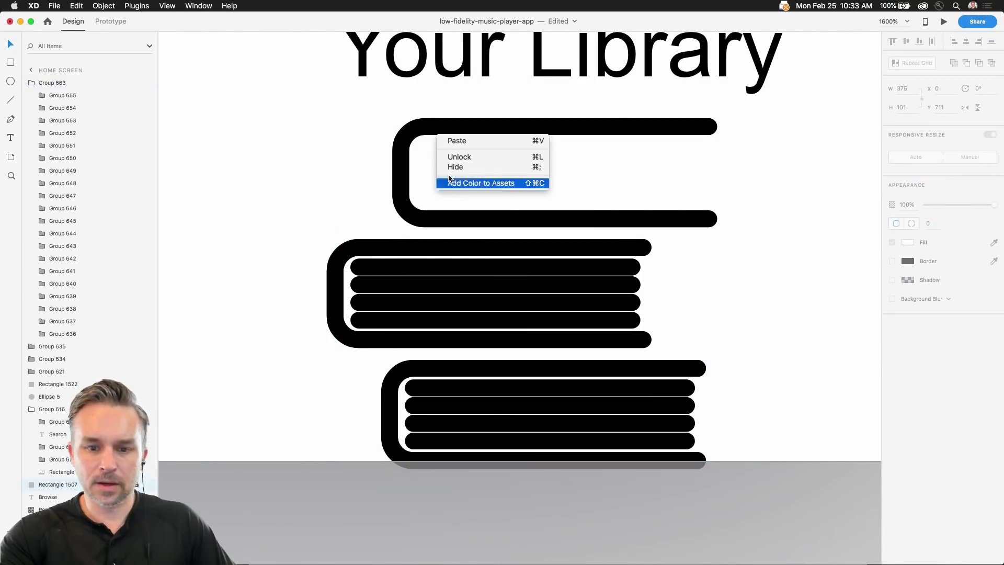
click(453, 157)
click(354, 253)
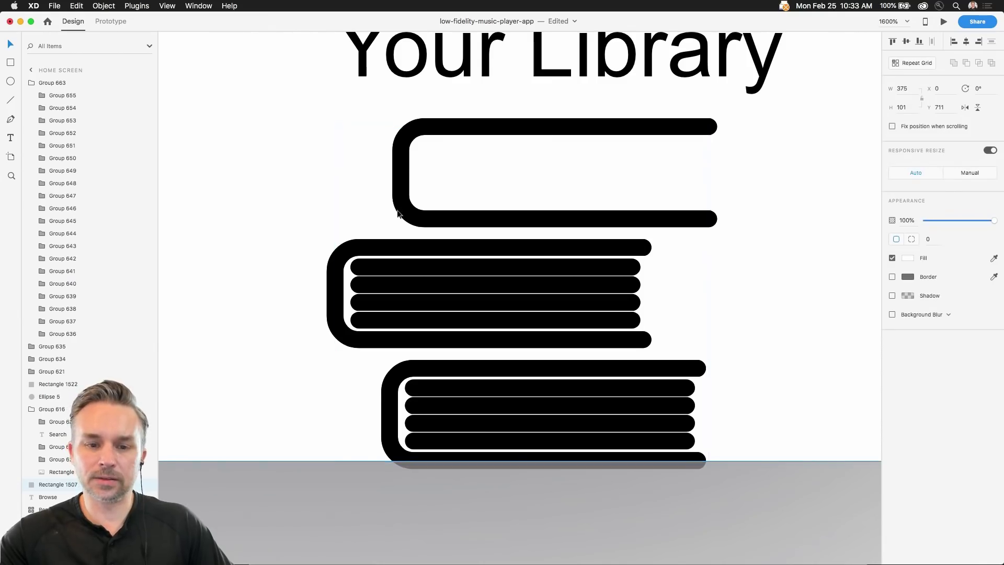
Ungroup the stacked books icon below the Your Library label into its separate pieces
right_click(402, 151)
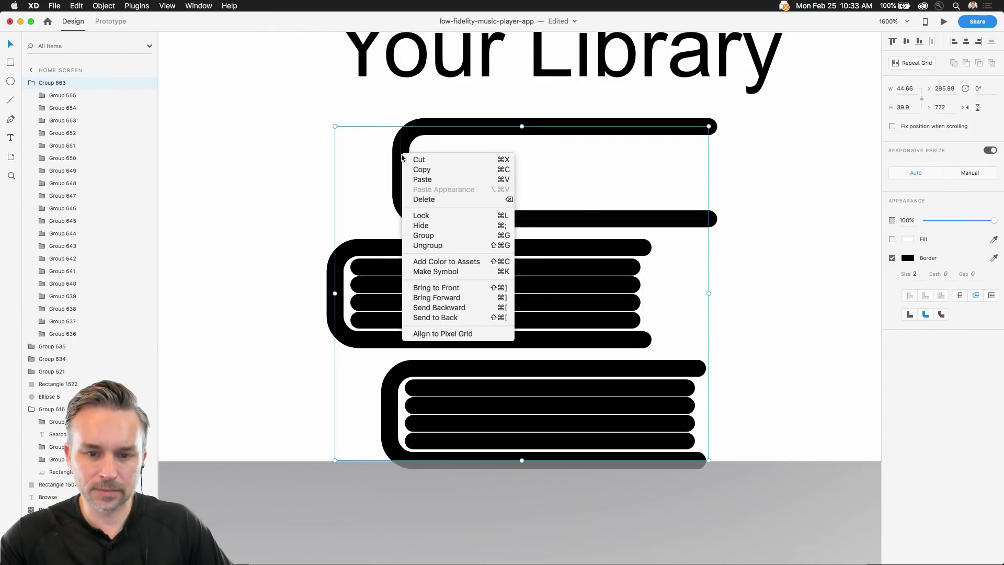
click(423, 245)
click(347, 252)
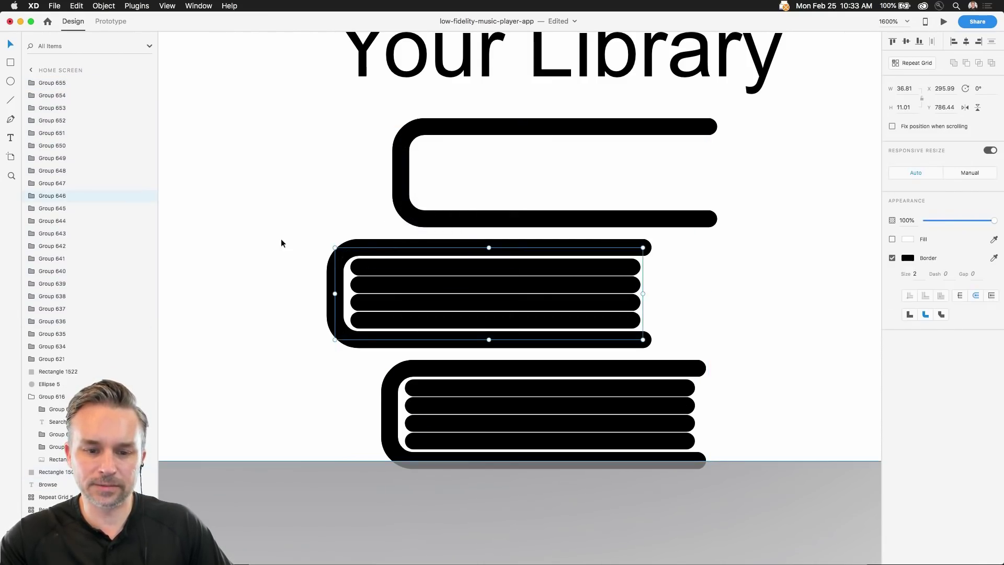
drag(281, 236, 675, 485)
key(super+z)
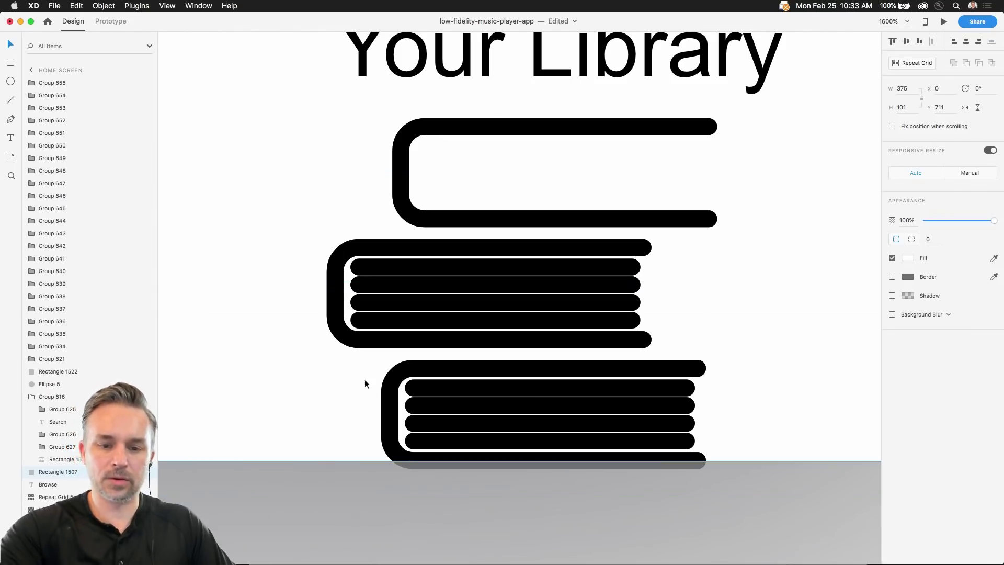
Delete the cover outline of the middle book in the stacked books icon, keeping its four page lines
key(super+minus)
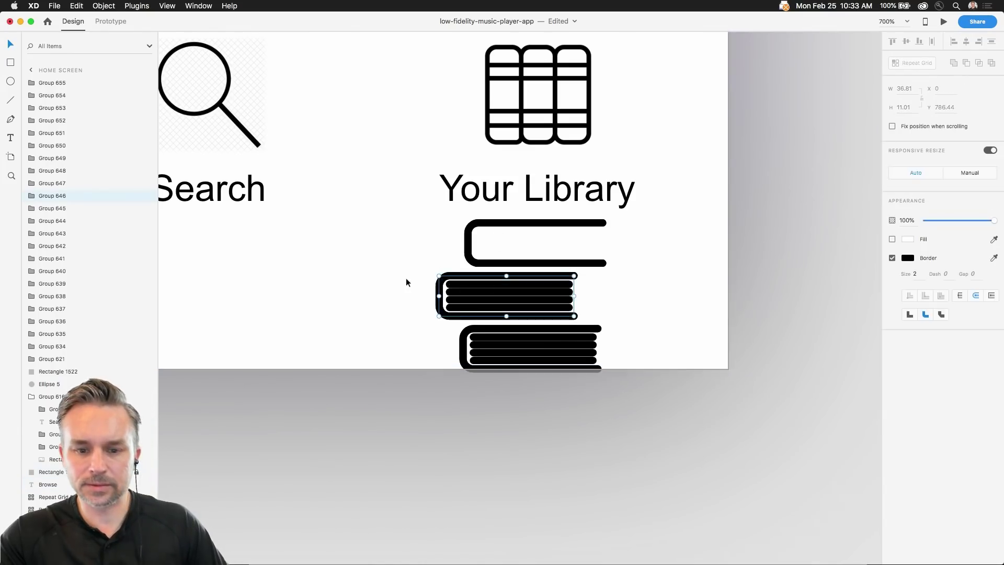
drag(421, 282, 583, 361)
click(575, 377)
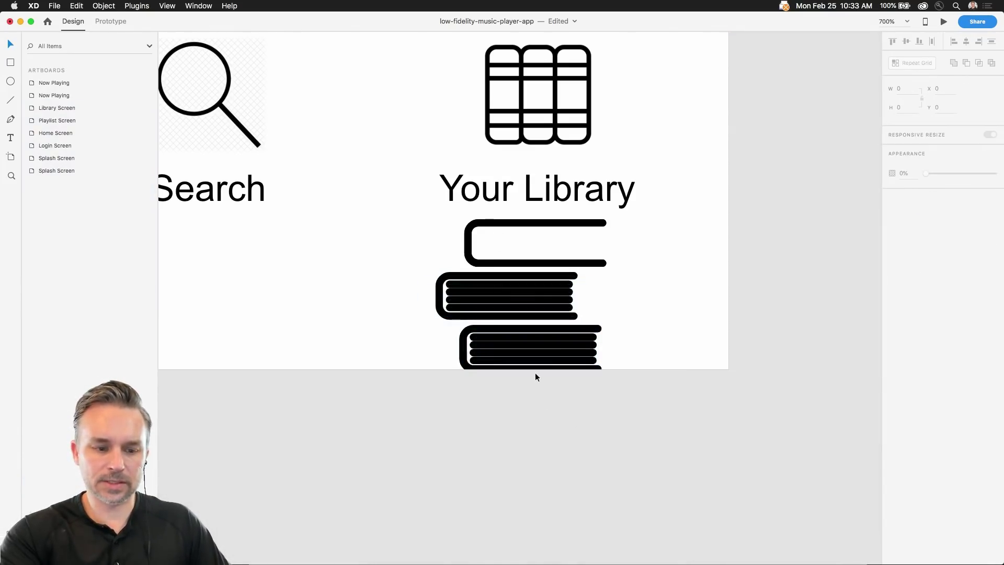
click(490, 289)
key(Delete)
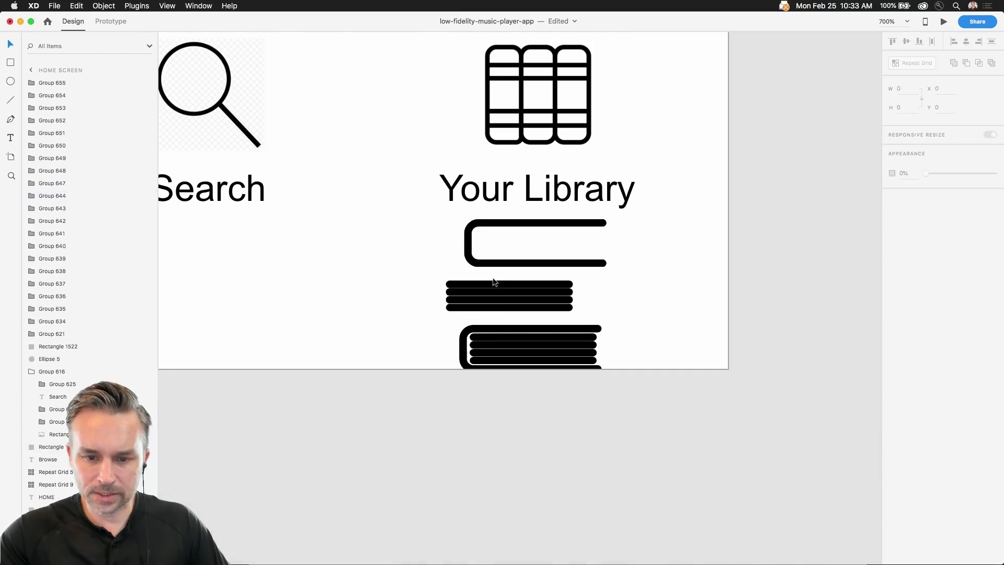
Select the white rectangle behind the navigation icons and lock it again
click(493, 290)
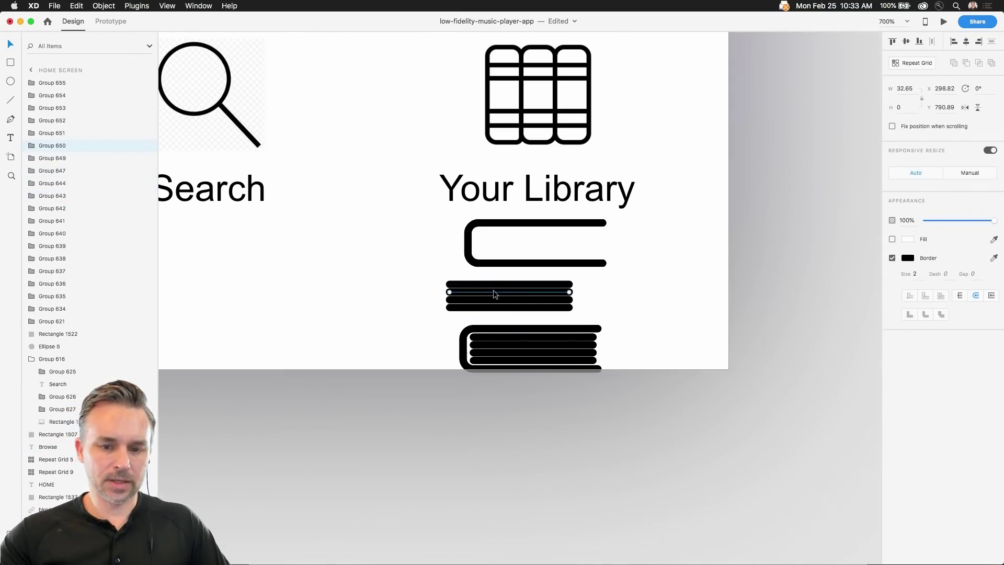
scroll(478, 240, down, 5)
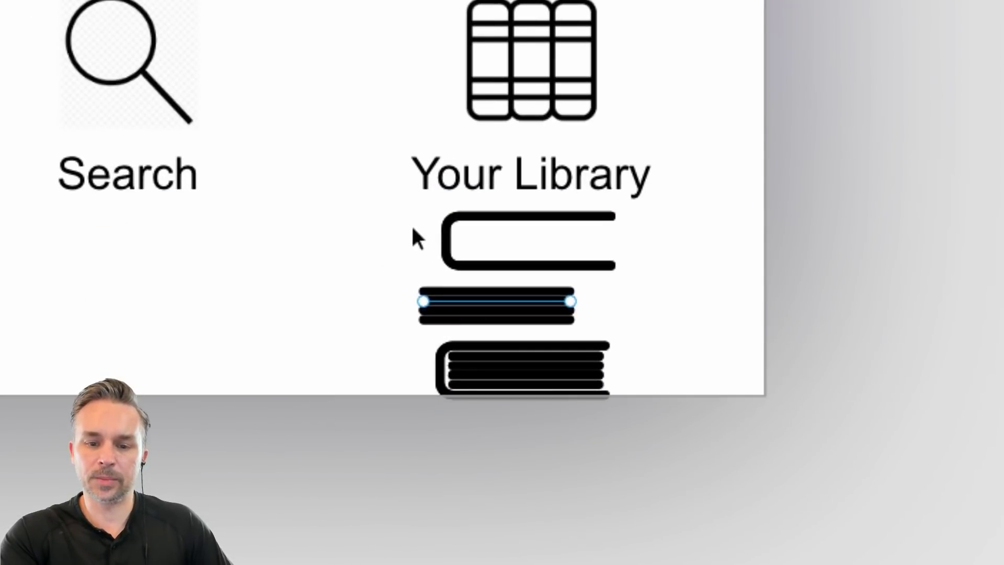
click(469, 221)
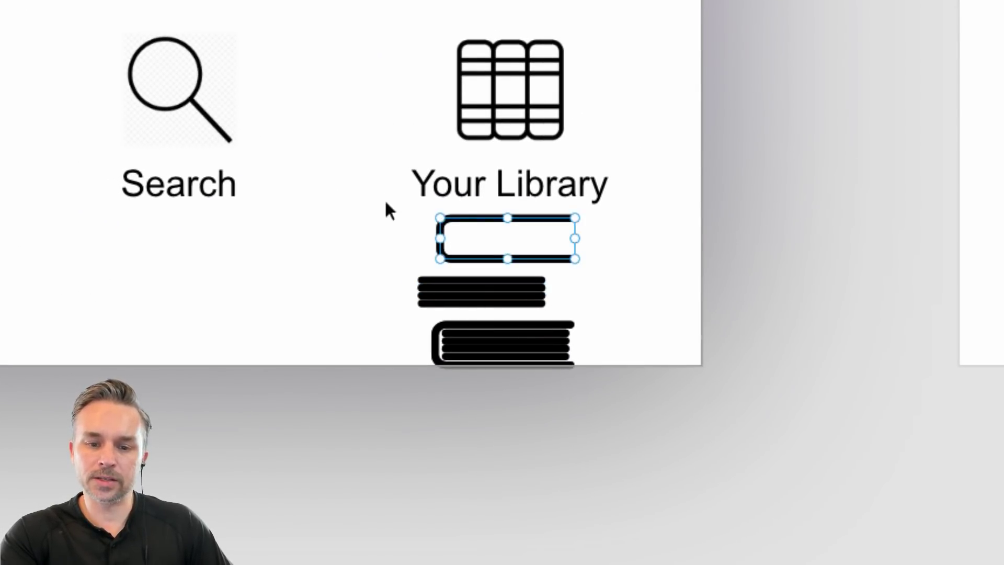
click(377, 218)
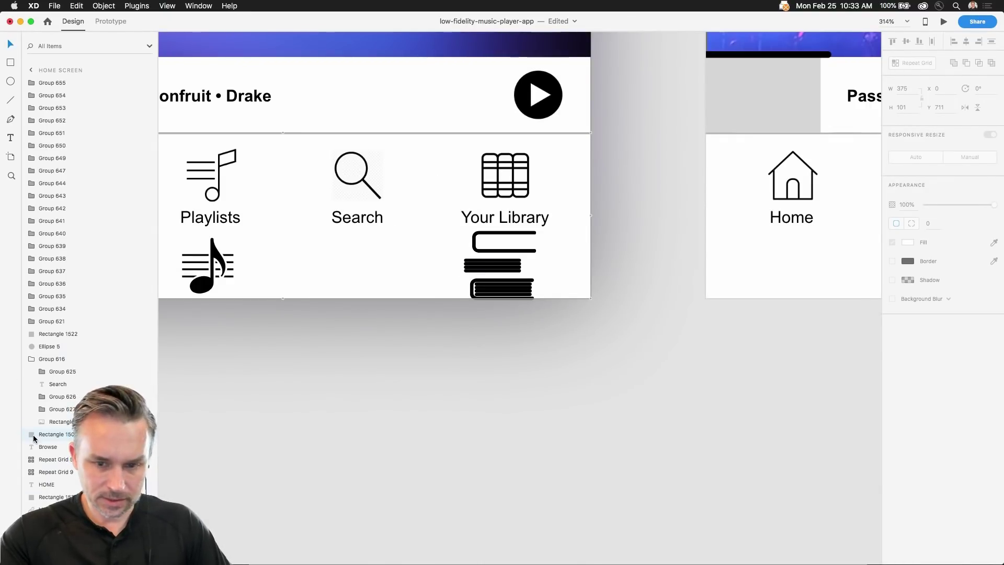
click(375, 426)
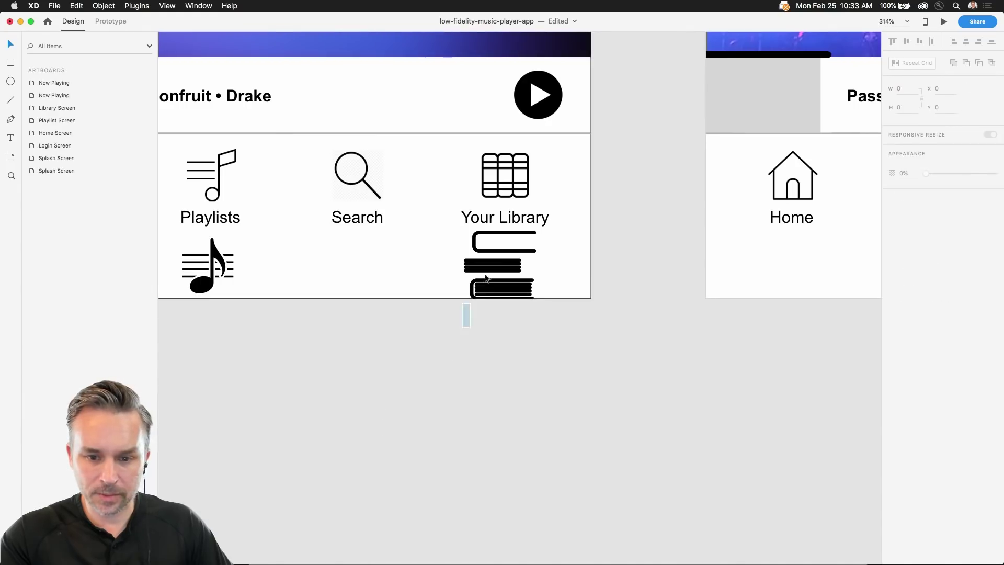
Select all pieces of the stacked books icon and move them off the Home Screen onto the pasteboard at X 2946.82, Y 832
drag(486, 278, 528, 406)
key(super+z)
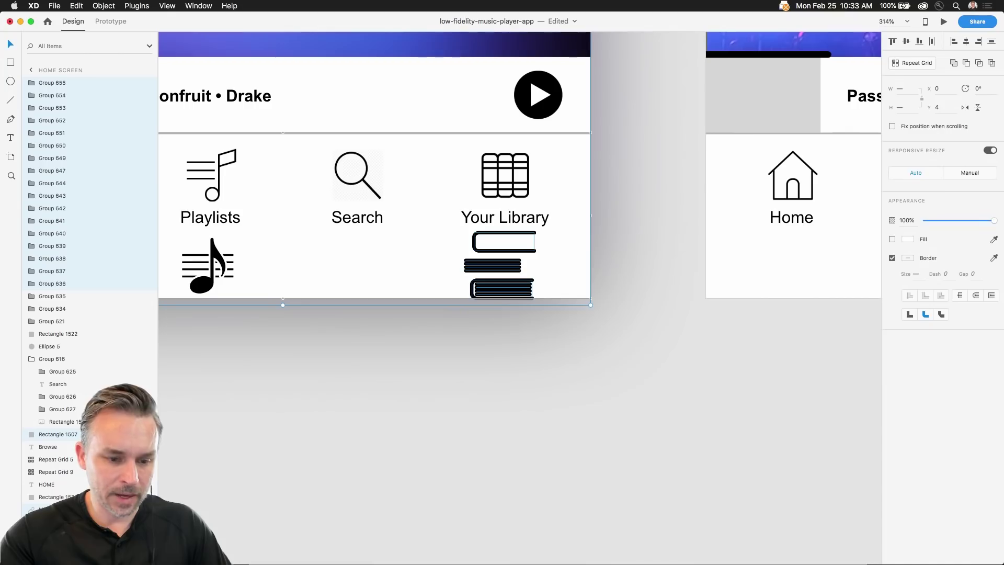
click(337, 464)
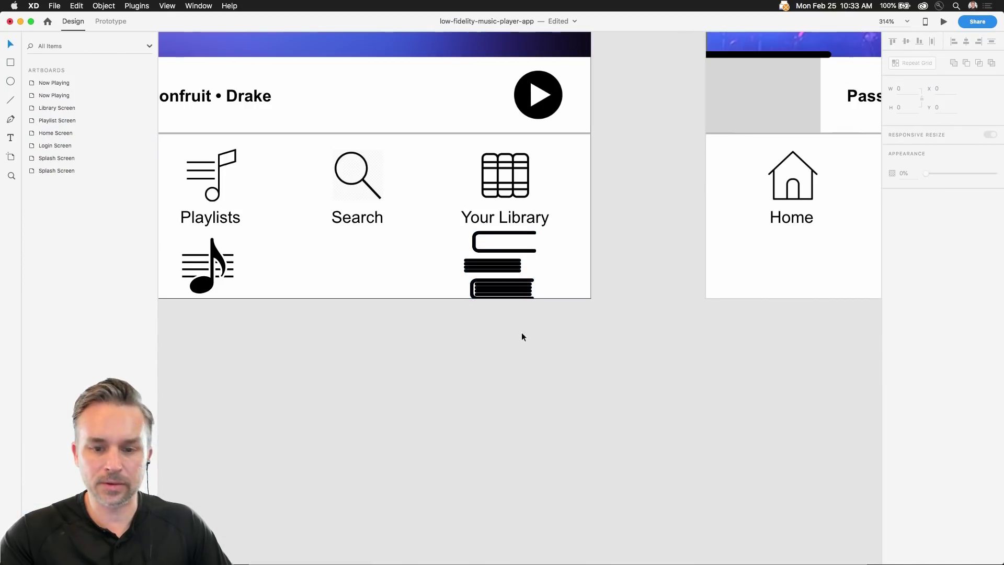
drag(522, 346, 440, 233)
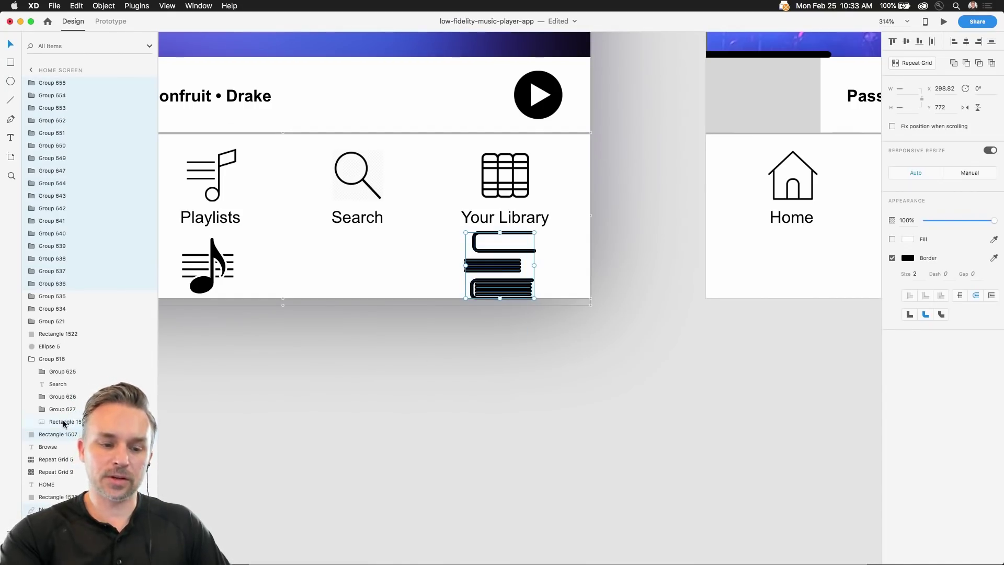
drag(481, 268, 508, 424)
drag(412, 435, 640, 501)
scroll(510, 407, right, 5)
scroll(510, 408, left, 8)
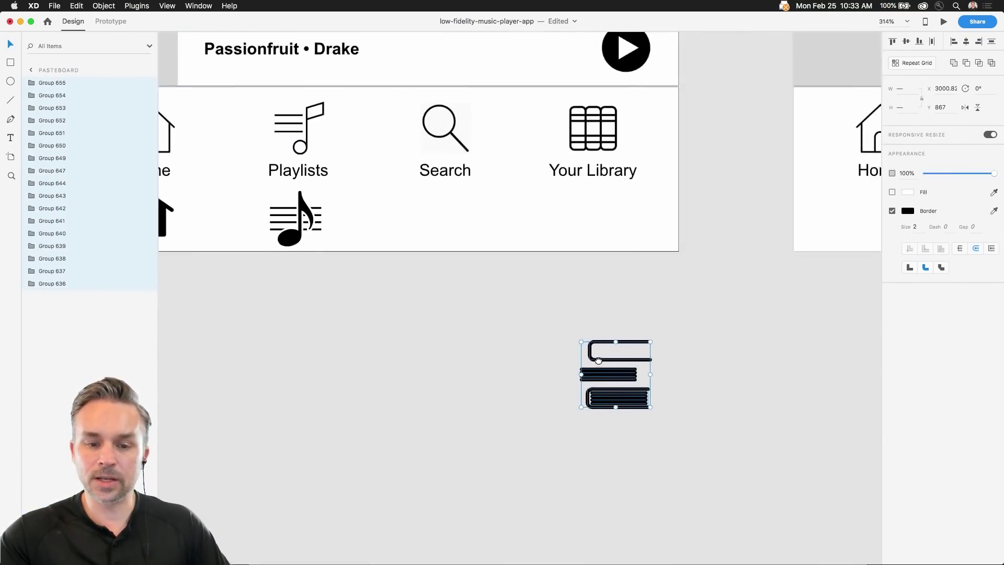
scroll(526, 286, down, 2)
scroll(484, 265, up, 5)
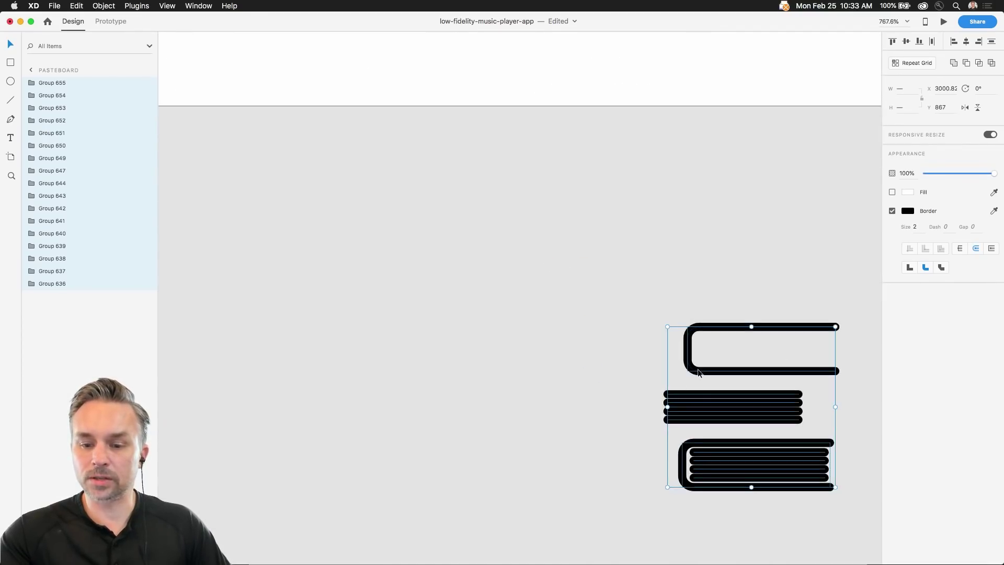
drag(685, 374, 467, 237)
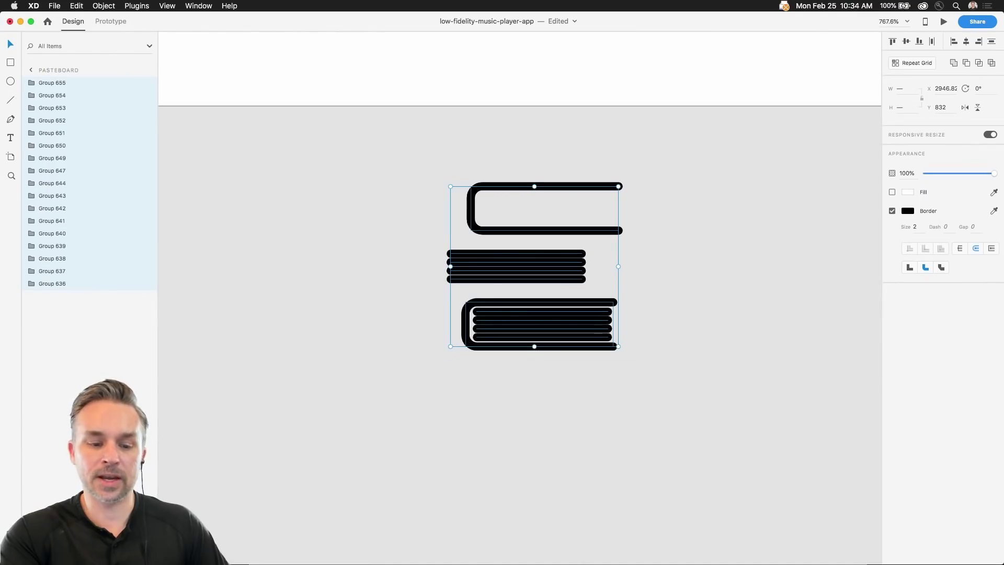
mouse_move(396, 562)
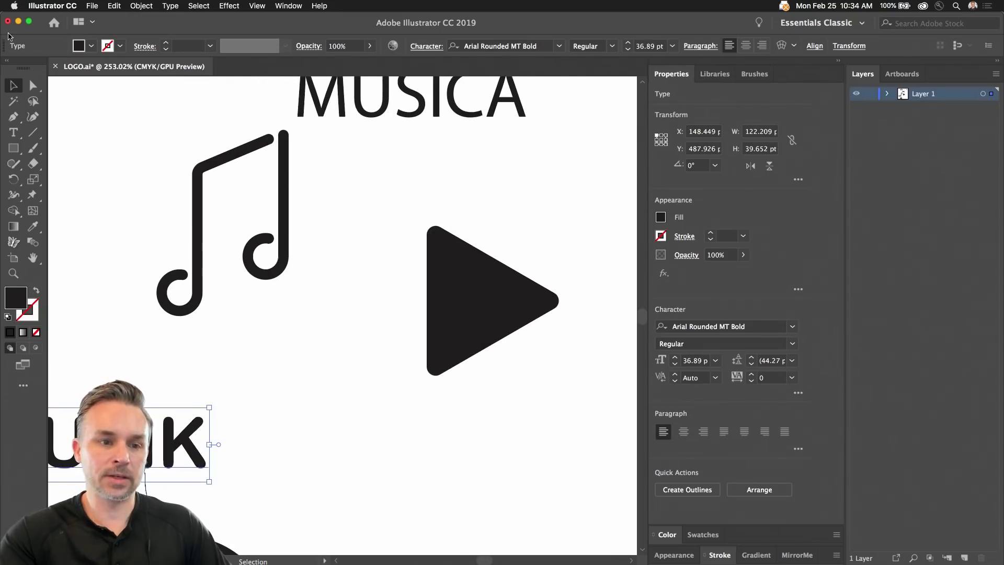
click(18, 22)
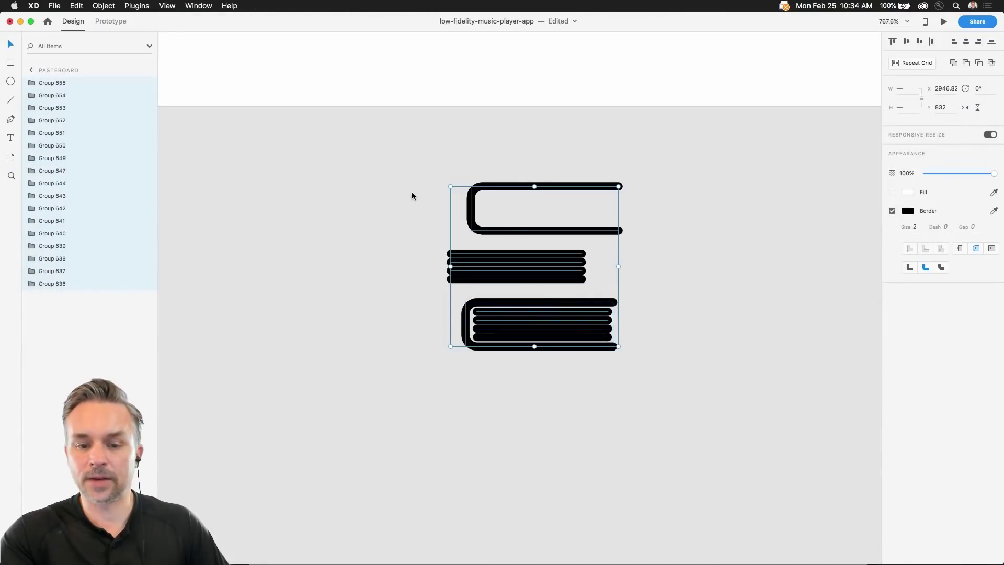
Delete the remaining middle and bottom book pieces on the pasteboard, keeping only the top book's cover outline
click(232, 147)
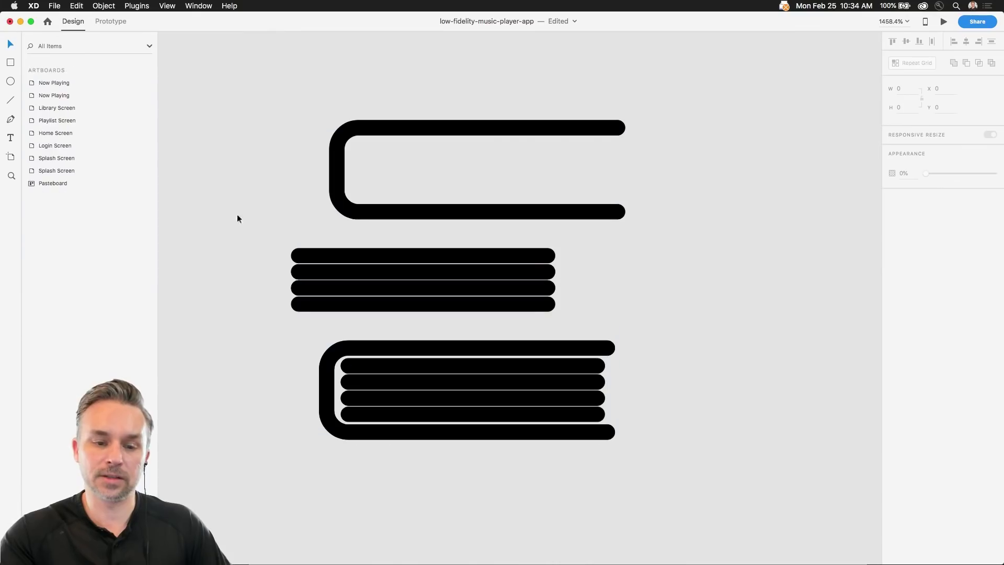
double_click(336, 262)
drag(266, 227, 625, 544)
key(Delete)
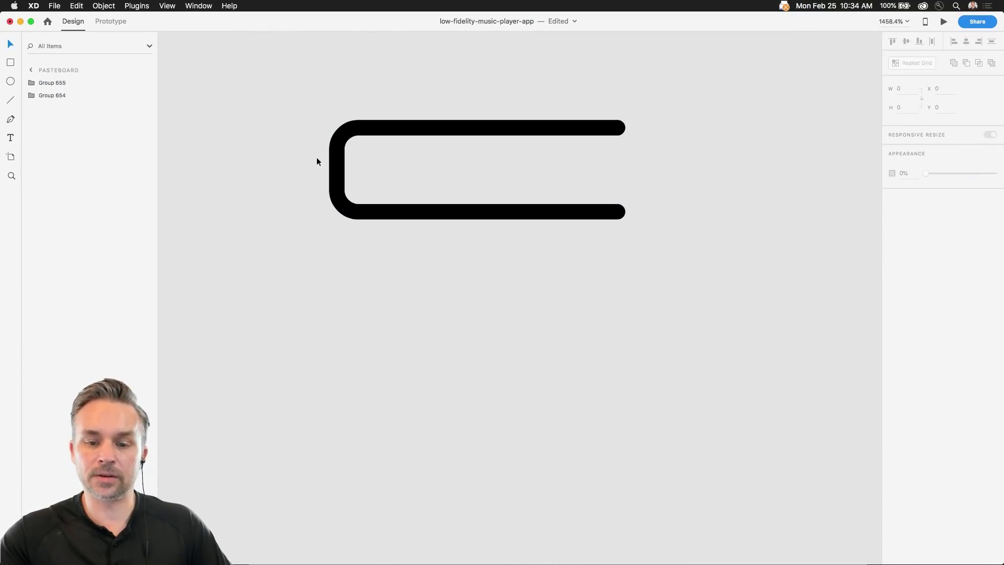
Draw a 32 × 7 rectangle inside the remaining book cover, without a border and filled with #000000
click(78, 83)
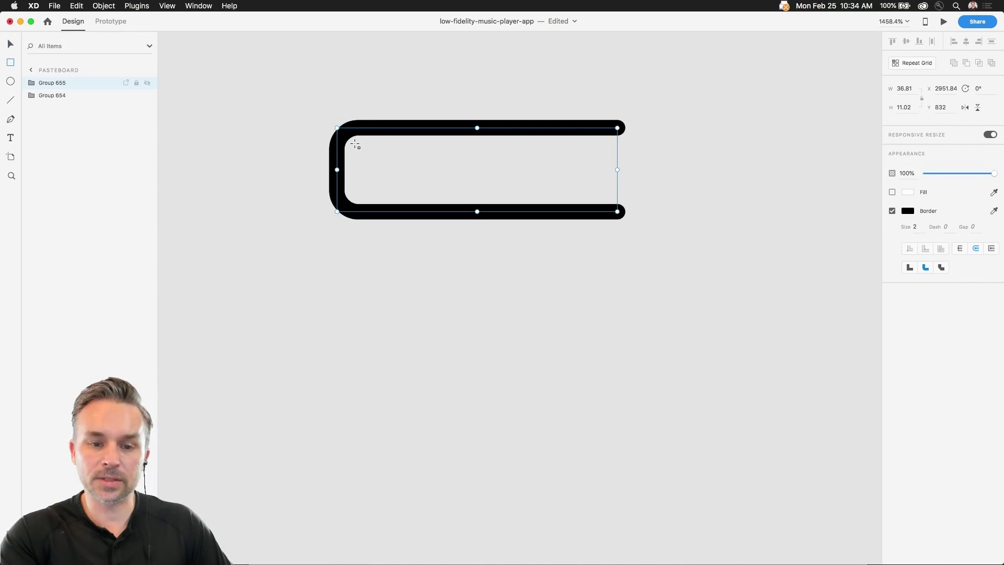
mouse_move(355, 144)
mouse_down()
mouse_move(610, 193)
mouse_move(598, 196)
mouse_up()
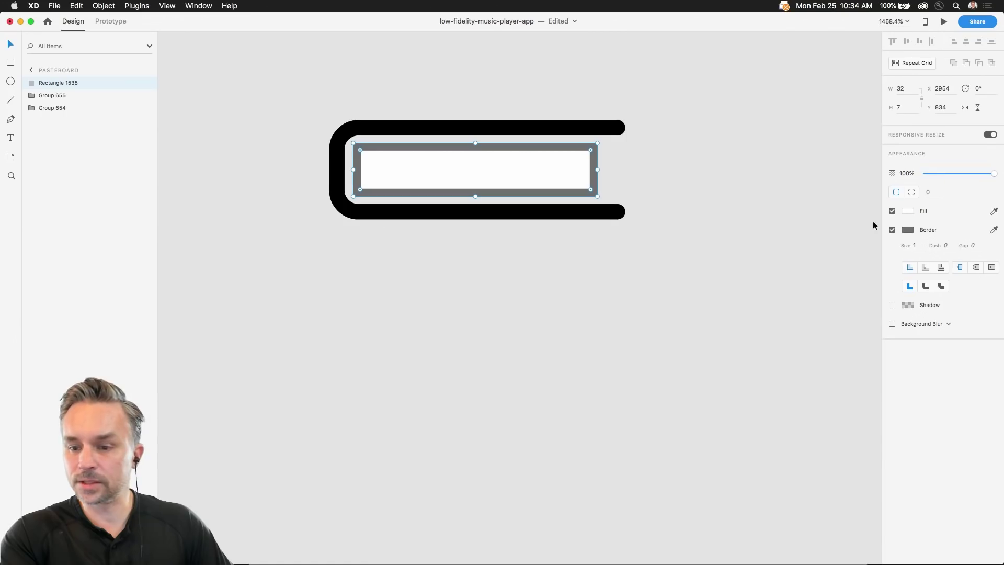
click(893, 230)
click(907, 210)
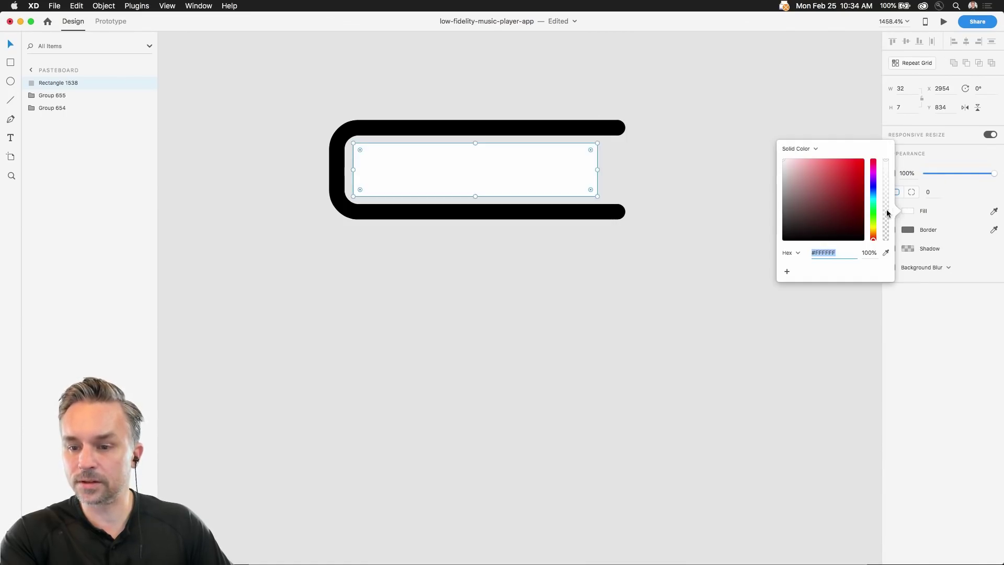
text(000000)
key(Return)
Round all corners of the black page rectangle to a radius of 1
click(365, 153)
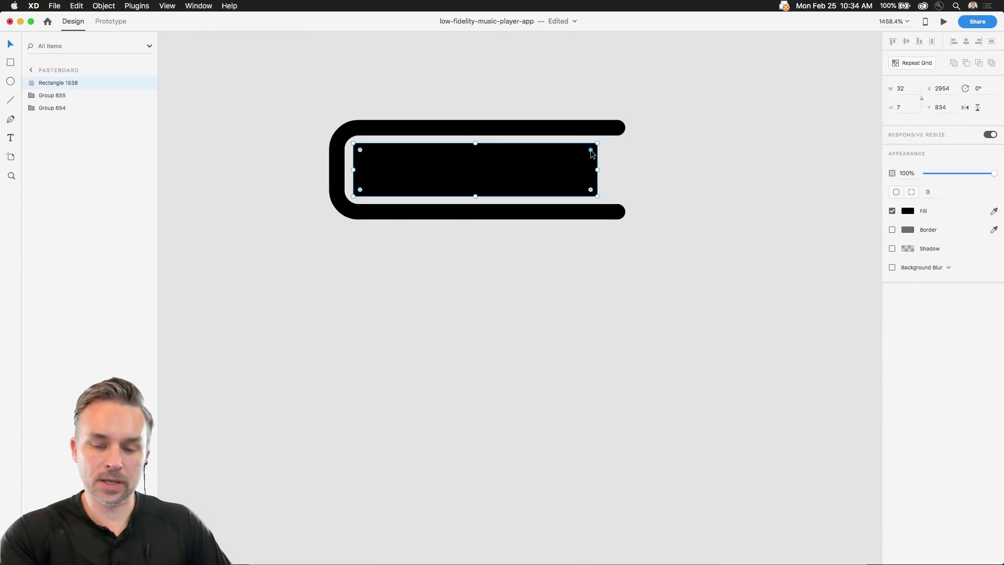
mouse_move(590, 151)
mouse_down()
mouse_move(584, 156)
mouse_move(594, 153)
mouse_up()
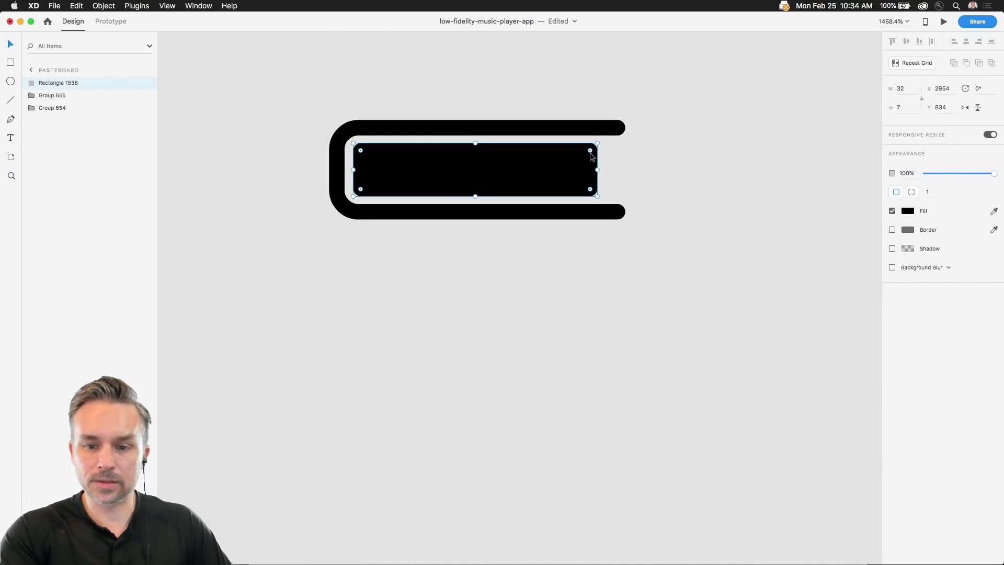
drag(590, 151, 635, 138)
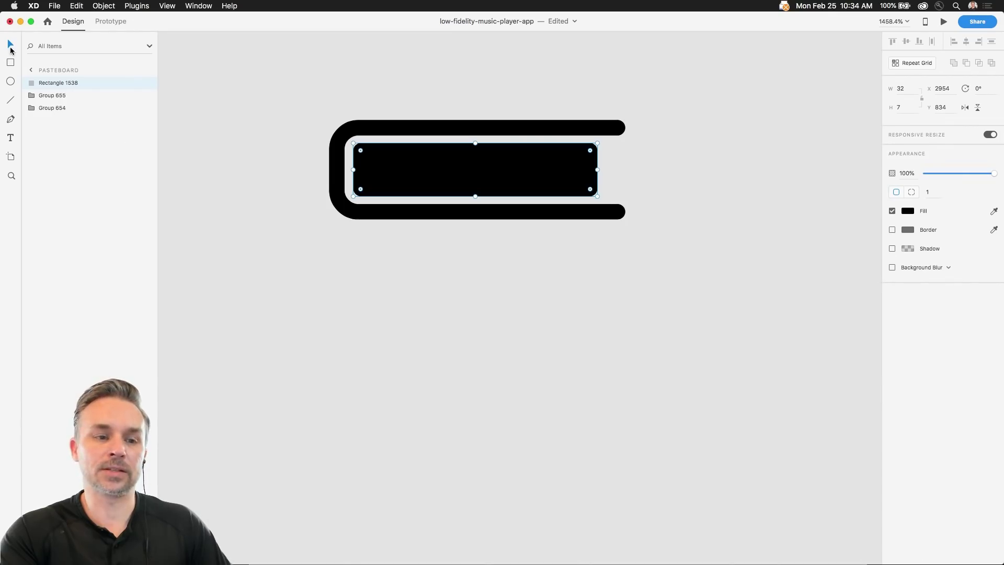
Duplicate the solid book twice below itself, offset the middle copy to the left, and nudge the bottom copy up to even the gaps
drag(325, 125, 610, 283)
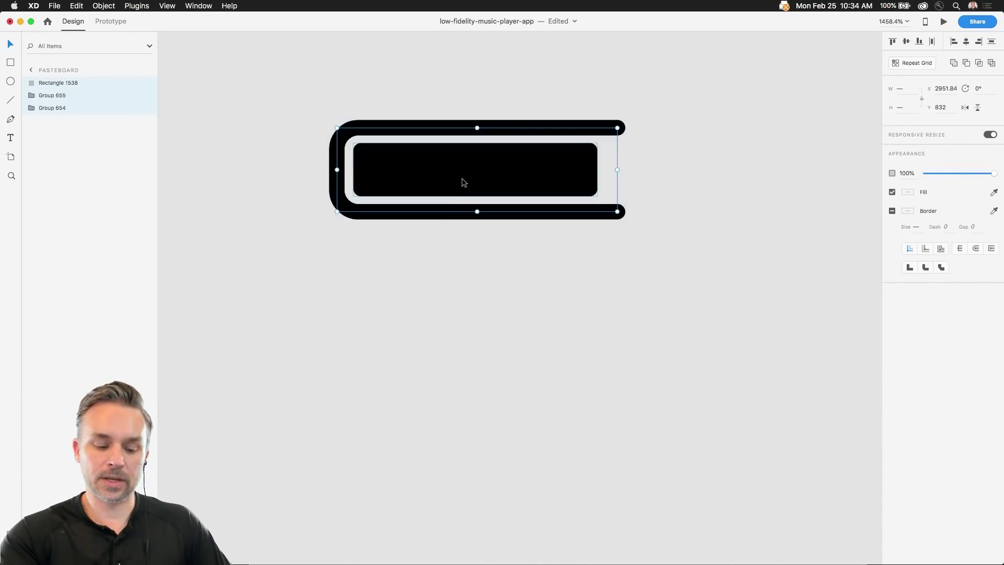
drag(462, 178, 510, 400)
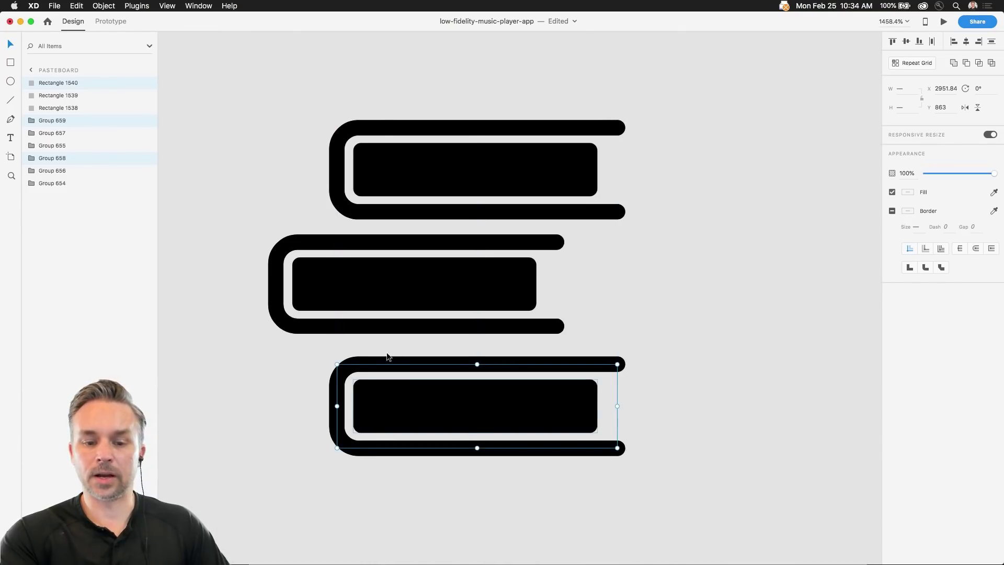
double_click(403, 366)
drag(314, 359, 487, 453)
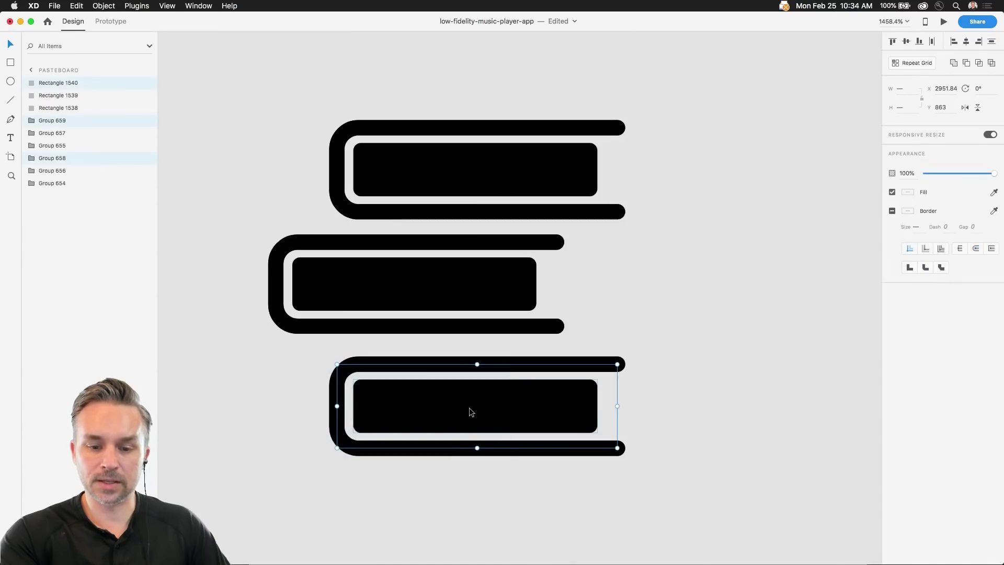
drag(469, 408, 471, 403)
Group all the pieces of the three stacked books into one object
click(240, 124)
drag(240, 124, 692, 501)
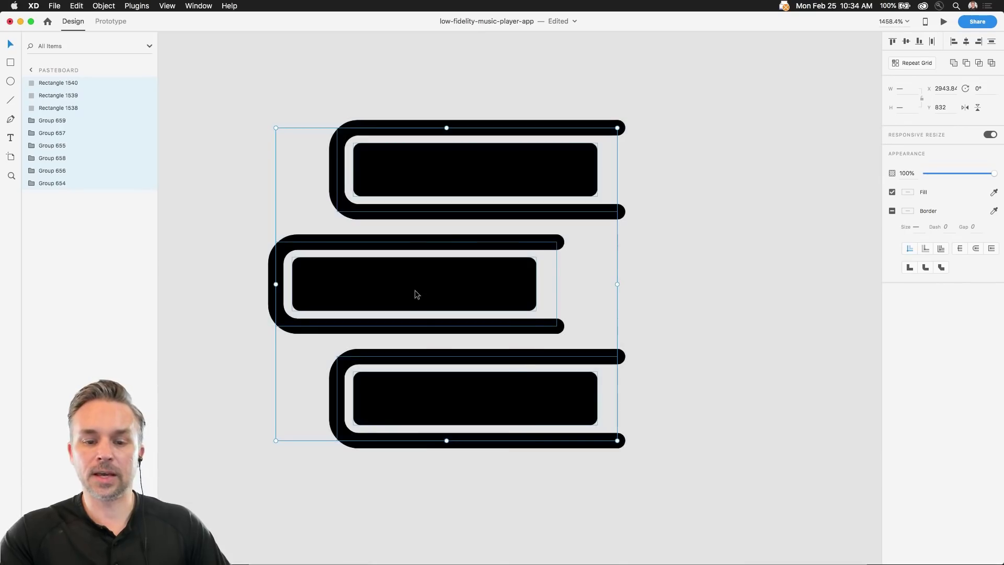
right_click(415, 289)
click(449, 372)
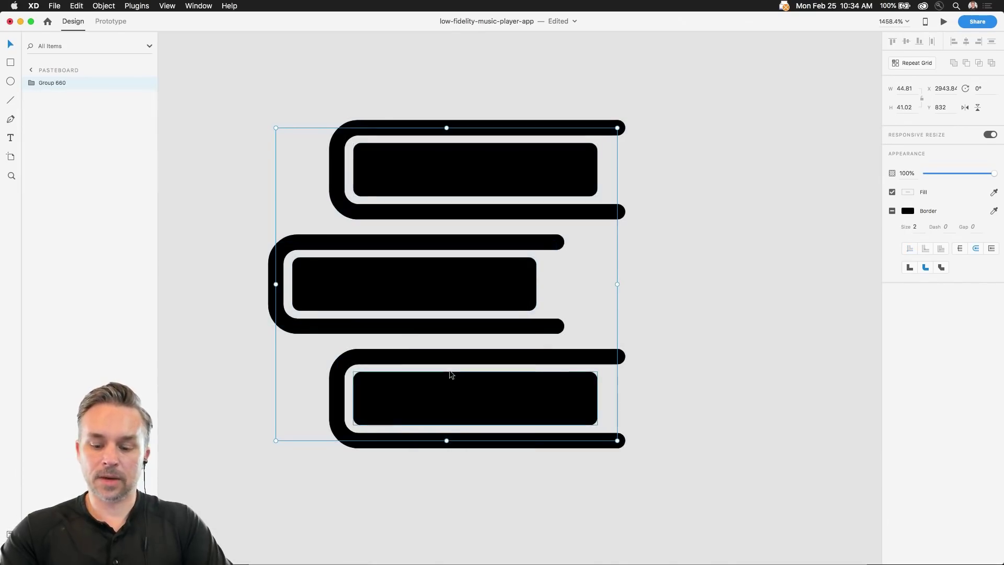
Move the stacked books icon below the Your Library label on the Home Screen and scale it down to about 33 × 31
key(super+minus)
key(super+minus)
key(super+minus)
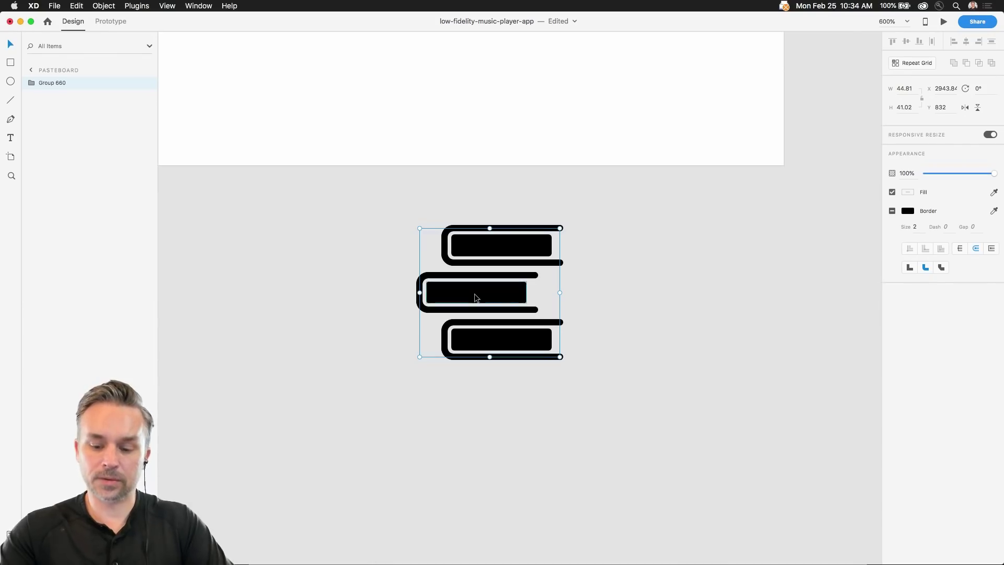
key(super+minus)
key(super+minus)
scroll(415, 225, up, 3)
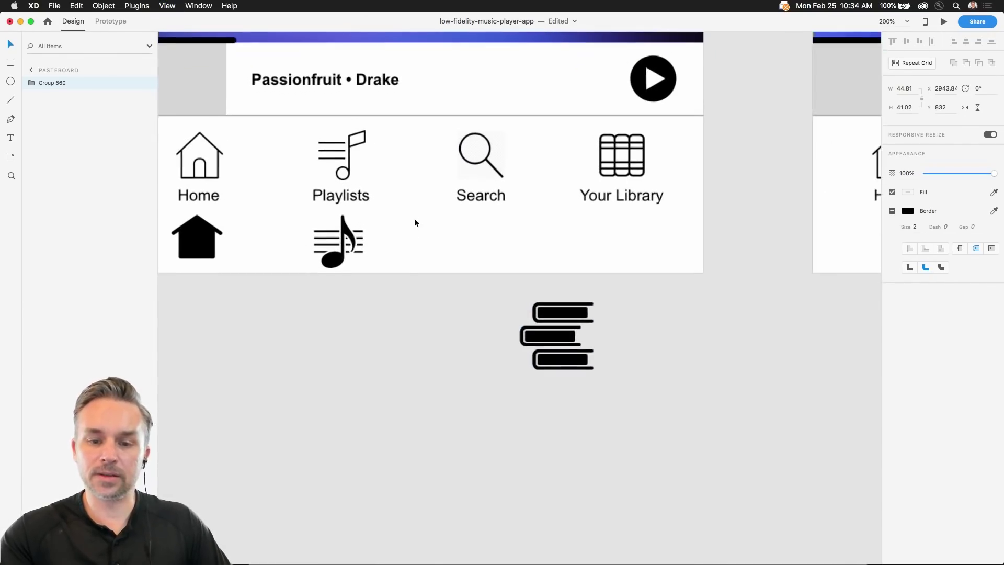
drag(543, 339, 610, 245)
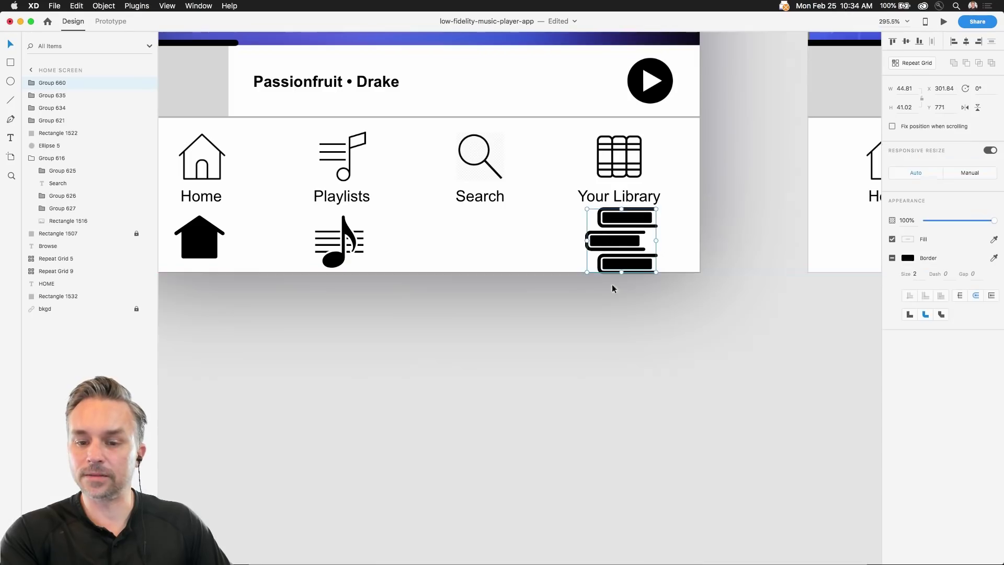
drag(657, 273, 638, 259)
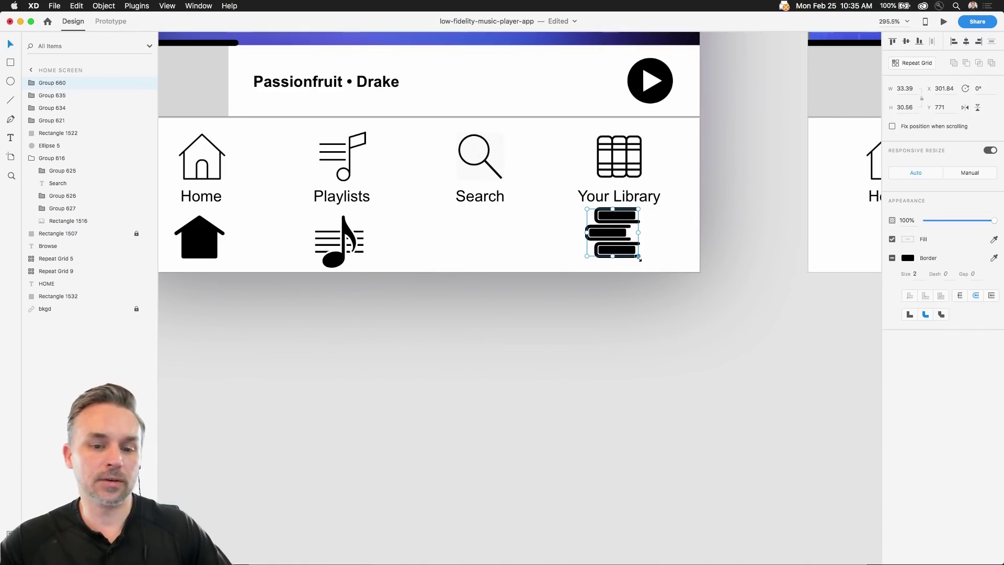
Draw a 16 × 16 circle below the Search label, without a fill and with a #000000 border
scroll(518, 212, up, 5)
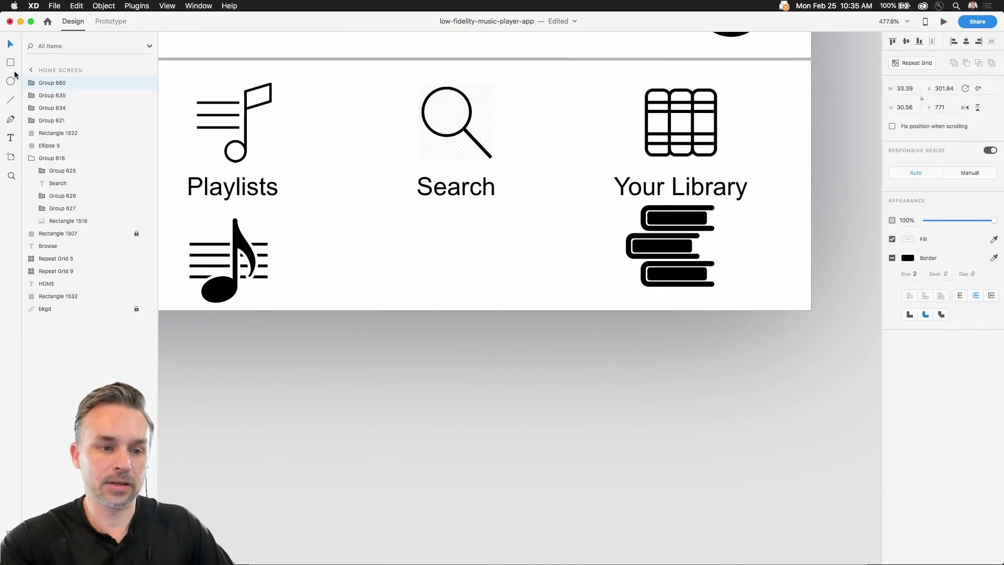
drag(434, 223, 474, 263)
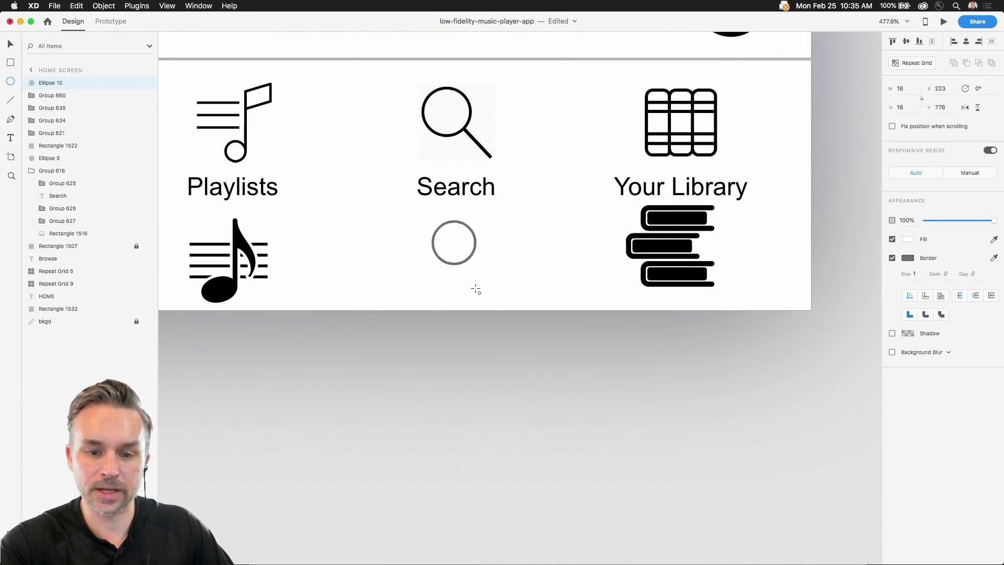
click(10, 44)
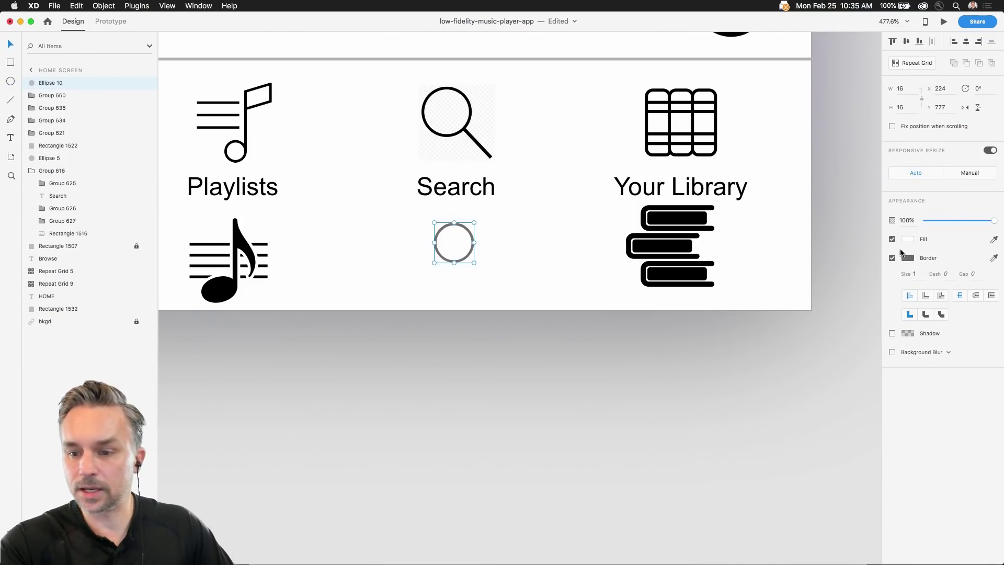
click(892, 240)
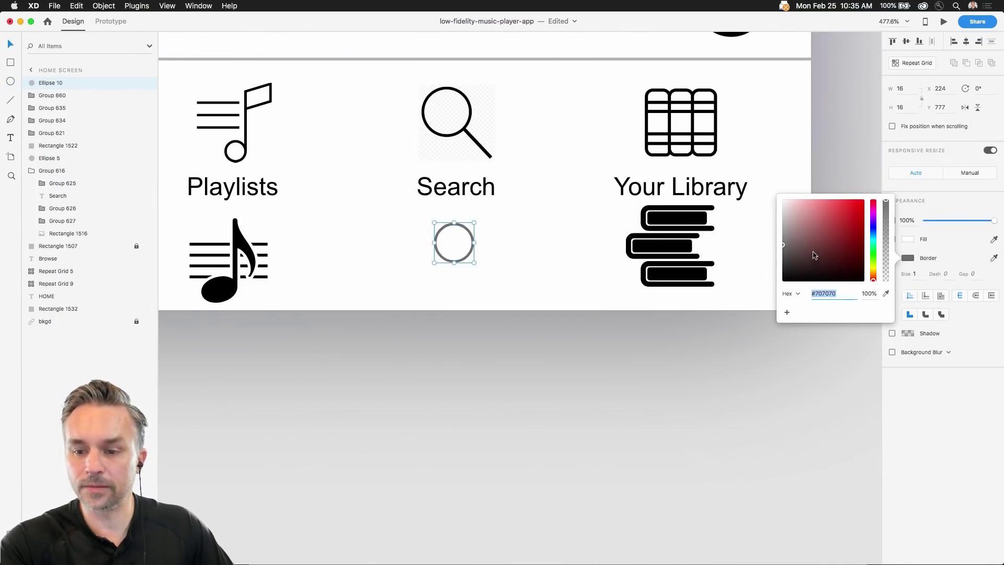
click(907, 257)
text(000000)
key(Return)
click(437, 254)
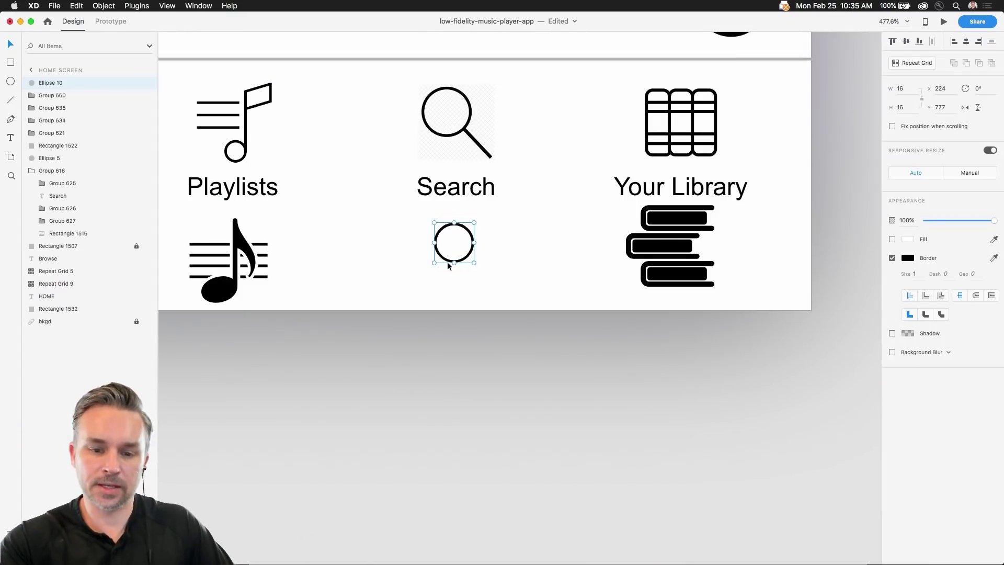
Set the circle's border size to 3
scroll(450, 240, up, 5)
scroll(449, 236, up, 5)
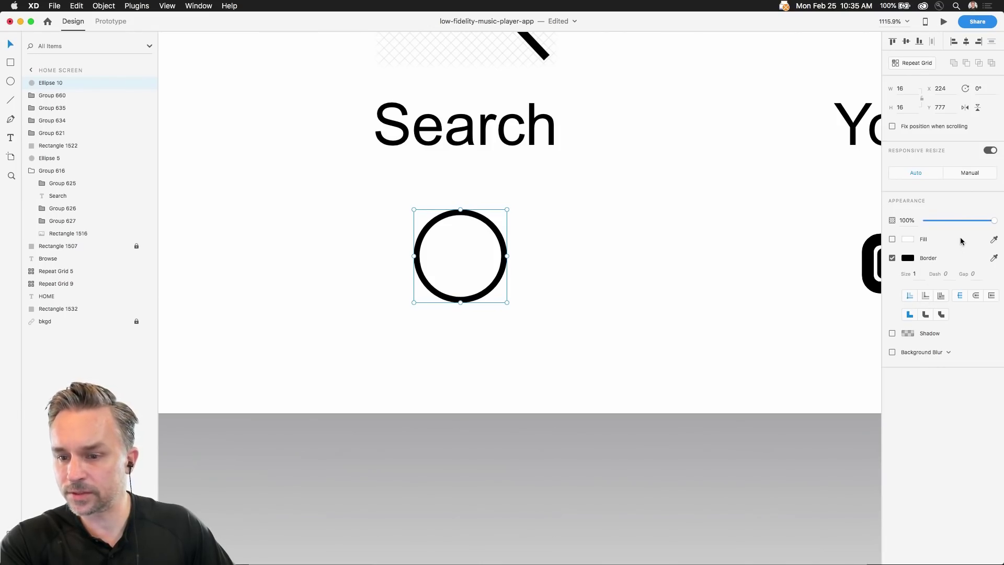
click(903, 273)
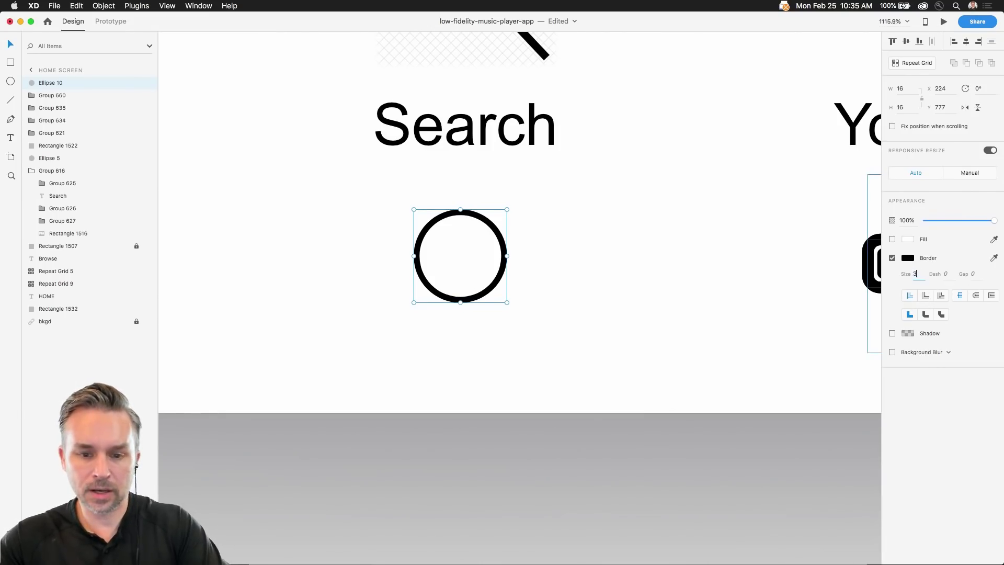
text(3)
key(Return)
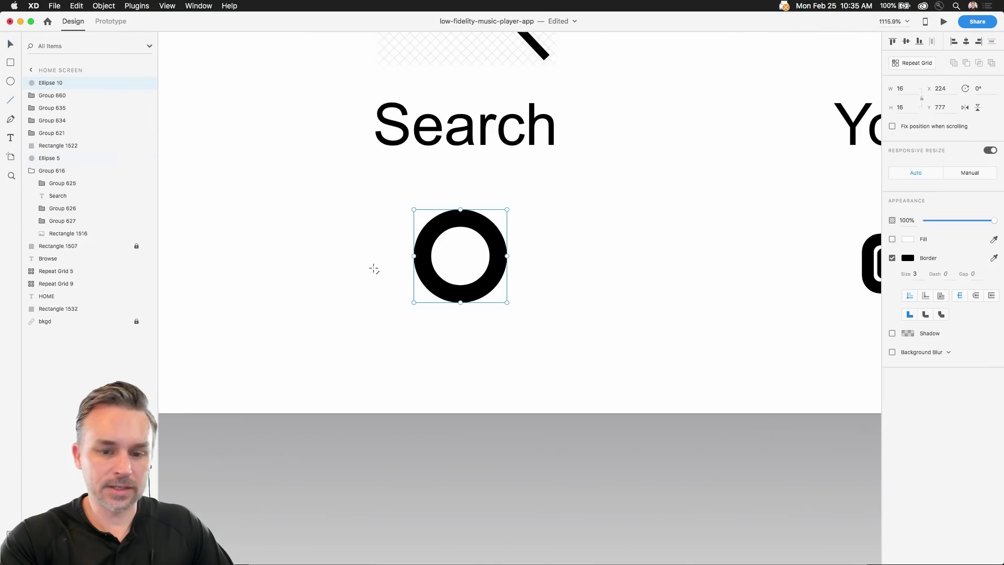
Draw a vertical handle line about 12 long down from the ring's lower edge, with a black border of size 3
drag(458, 293, 458, 365)
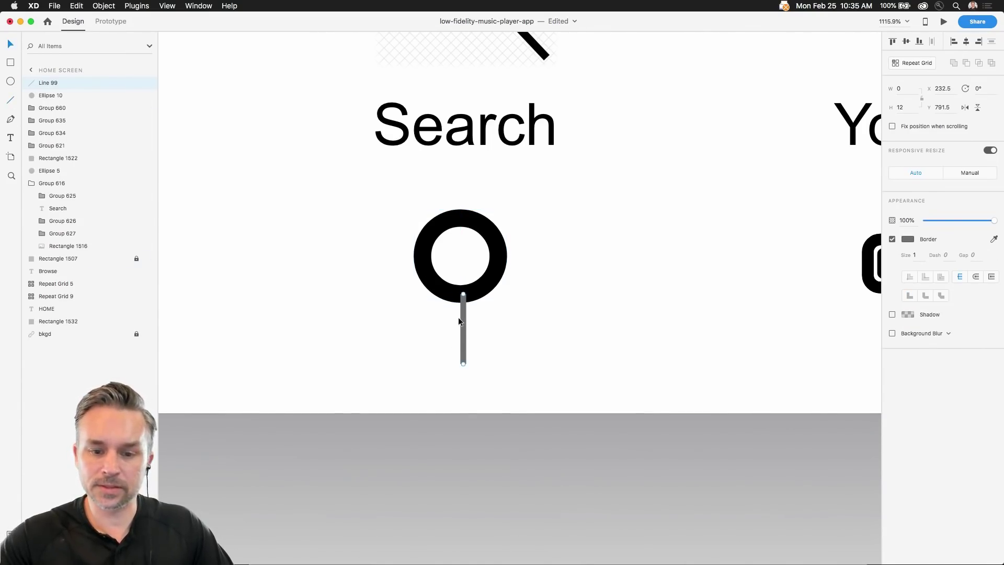
mouse_move(463, 321)
mouse_down()
mouse_move(457, 328)
mouse_move(462, 322)
mouse_up()
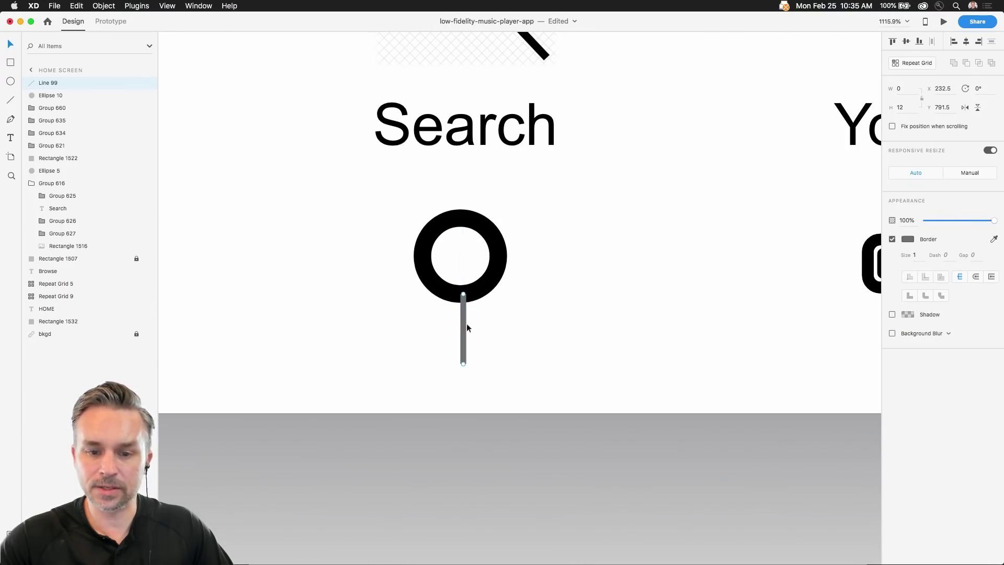
click(910, 244)
drag(795, 256, 679, 363)
click(907, 332)
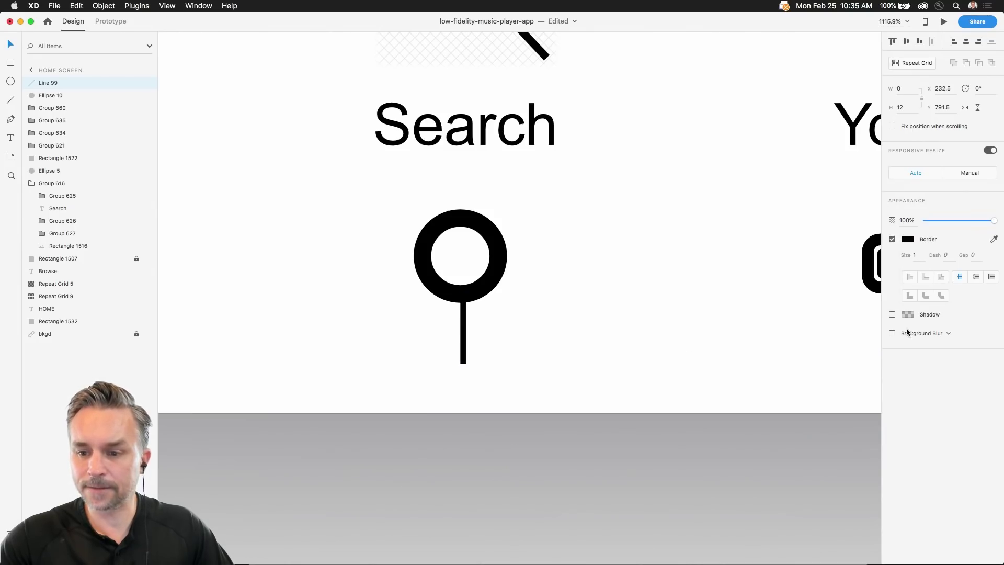
click(915, 255)
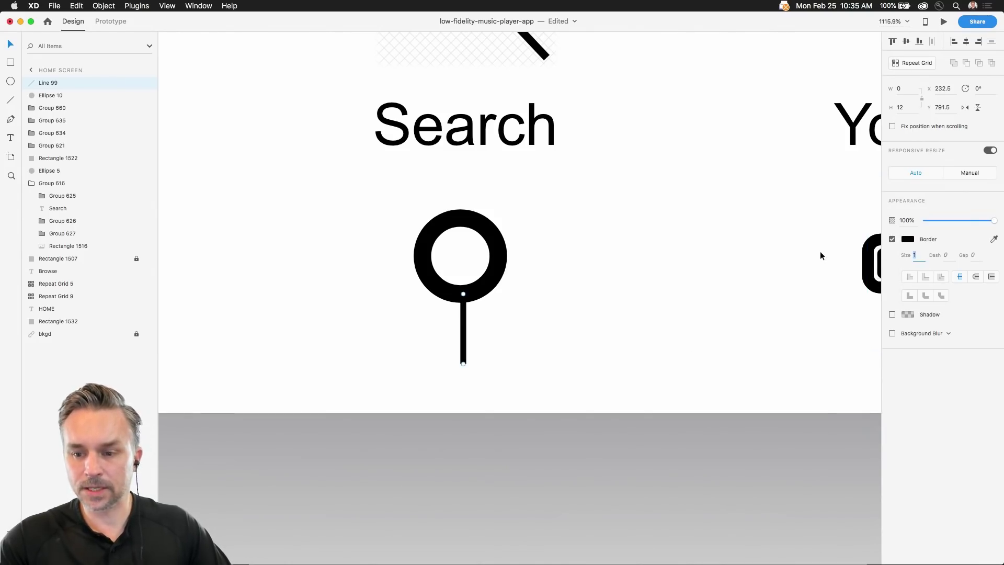
text(3)
key(Return)
Move the ring and its handle together to the right, to X 234
scroll(460, 309, up, 5)
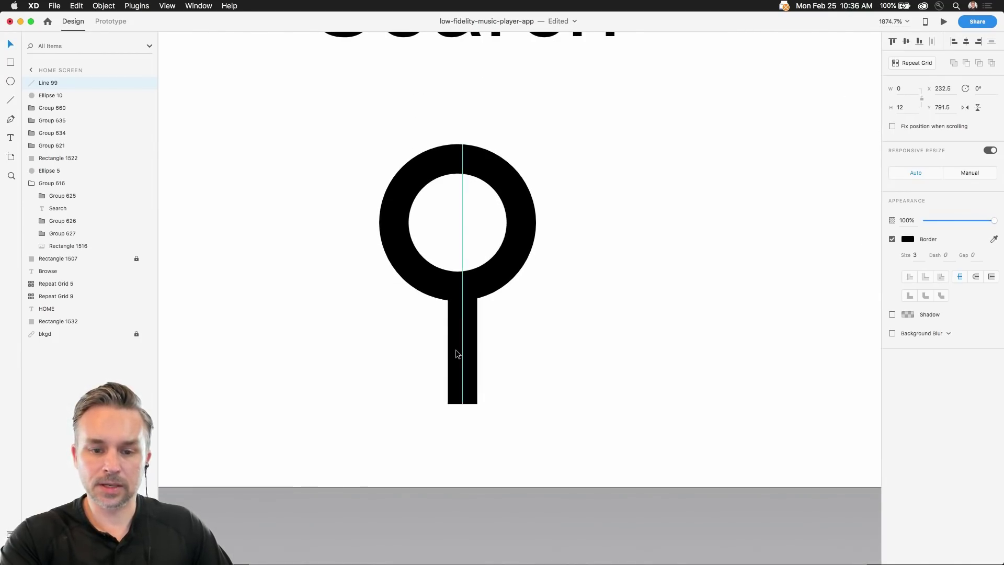
key(Left)
key(Right)
shift+click(418, 270)
drag(418, 270, 508, 259)
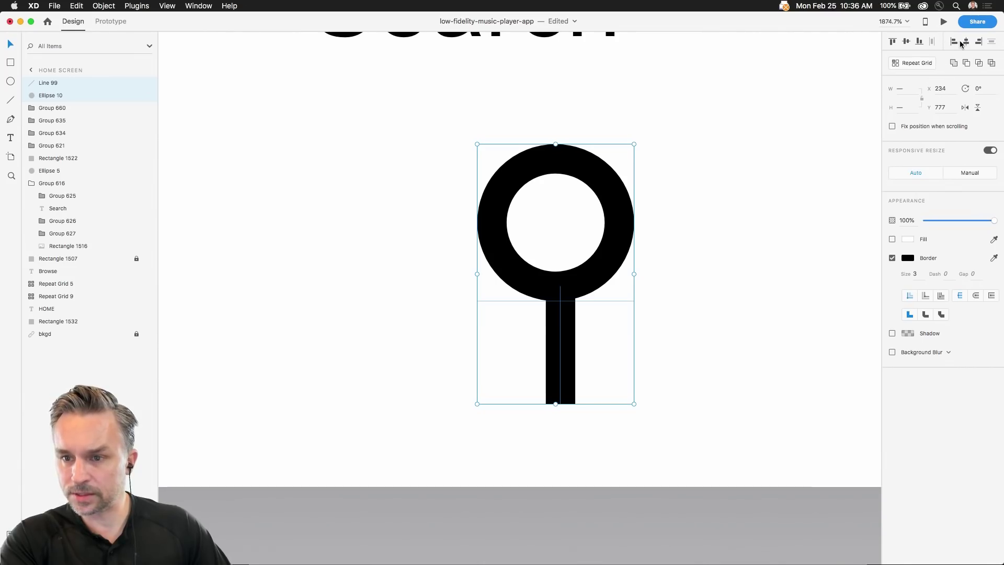
Give the handle line a round cap and shorten it from its lower end
click(470, 300)
click(560, 348)
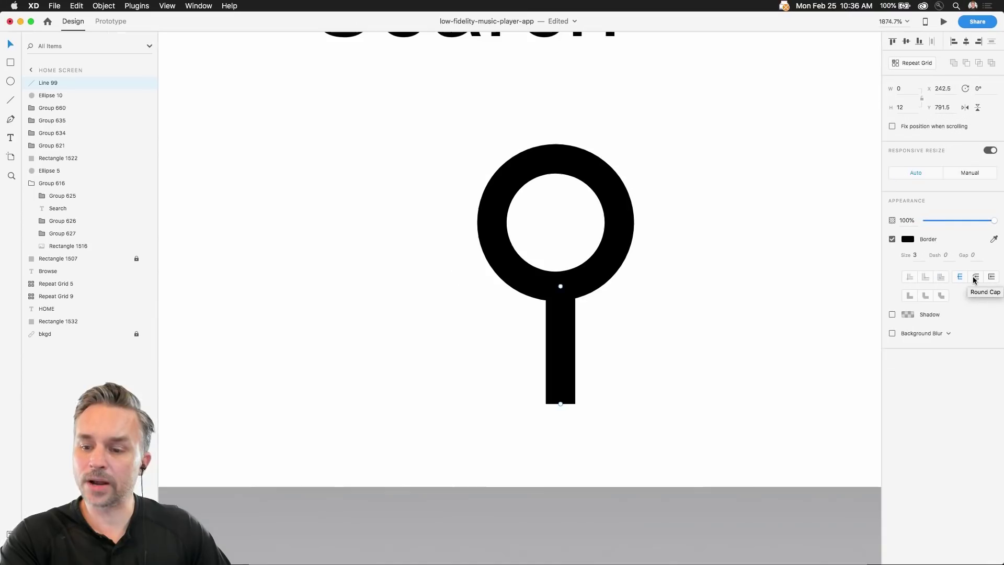
click(973, 280)
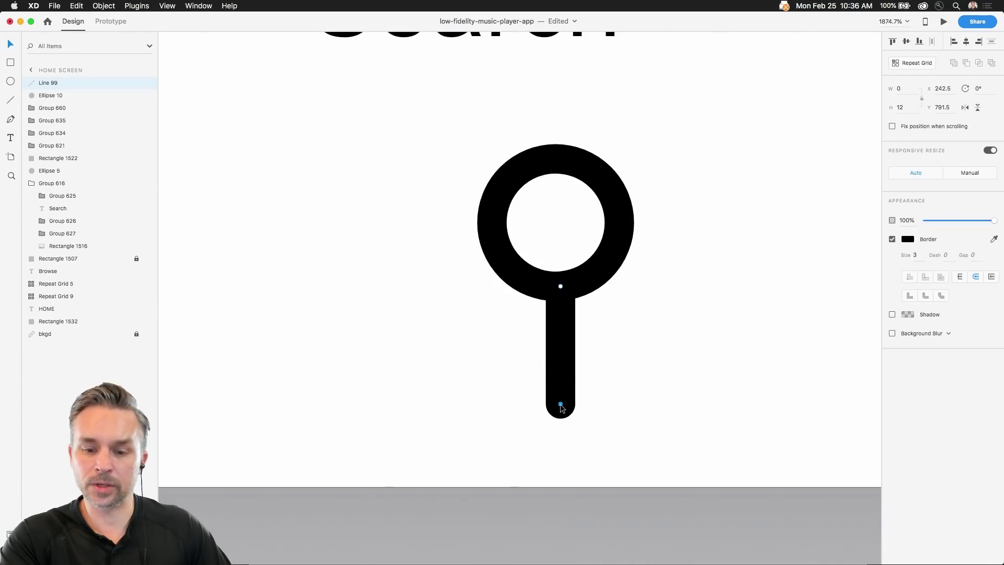
drag(561, 405, 560, 374)
click(448, 327)
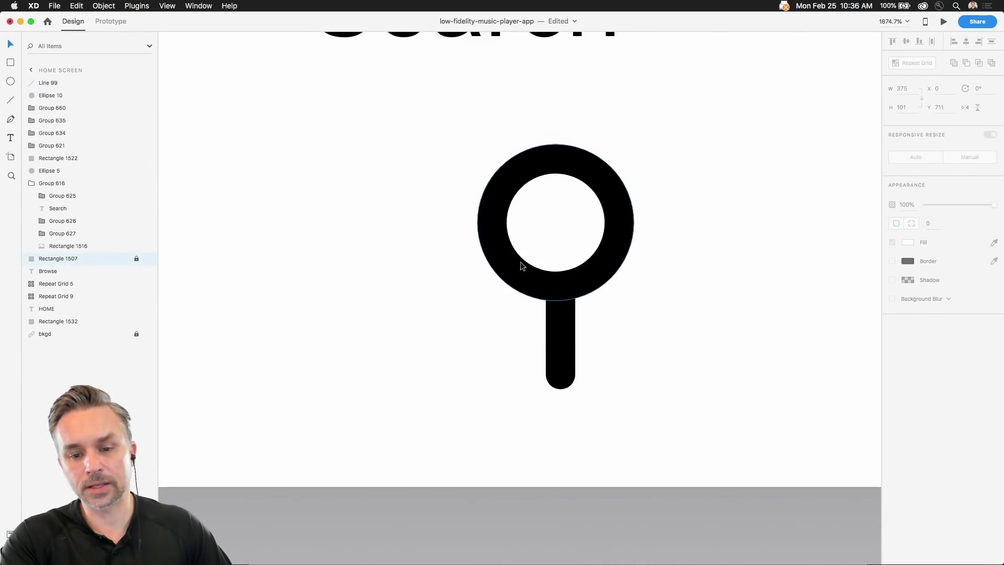
Rotate the ring and handle together by -45° and group them as a magnifying glass
click(520, 270)
shift+click(550, 354)
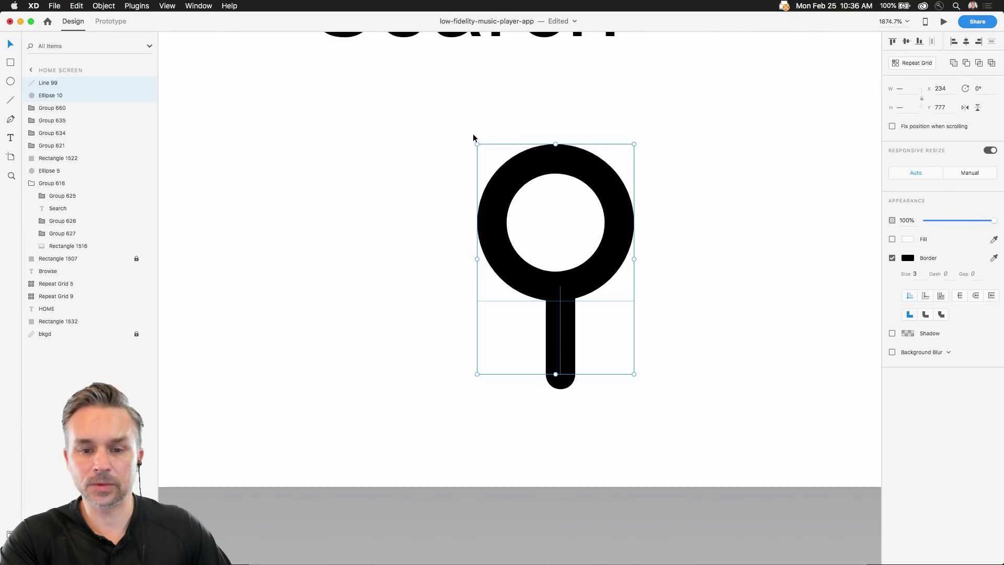
drag(474, 137, 406, 218)
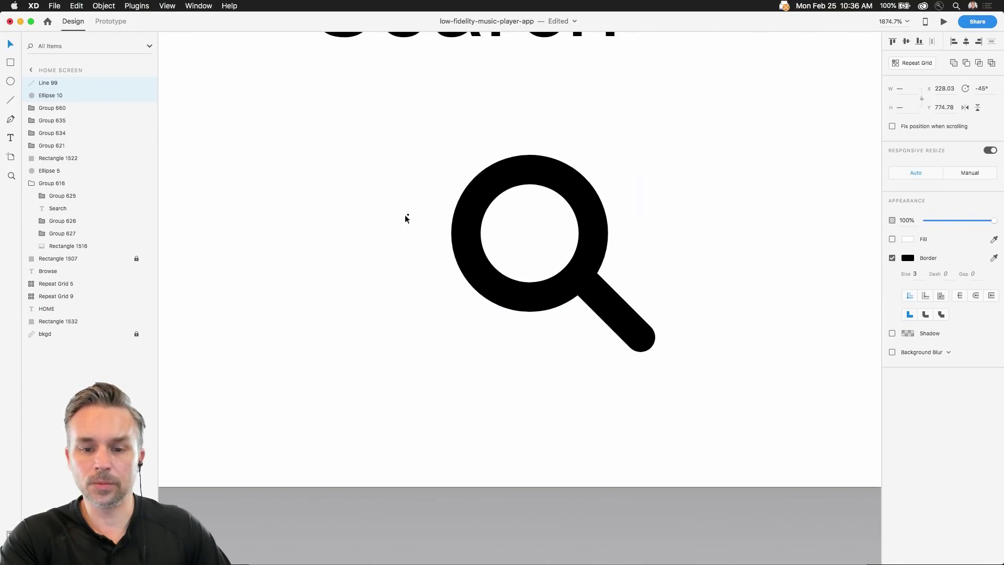
right_click(466, 214)
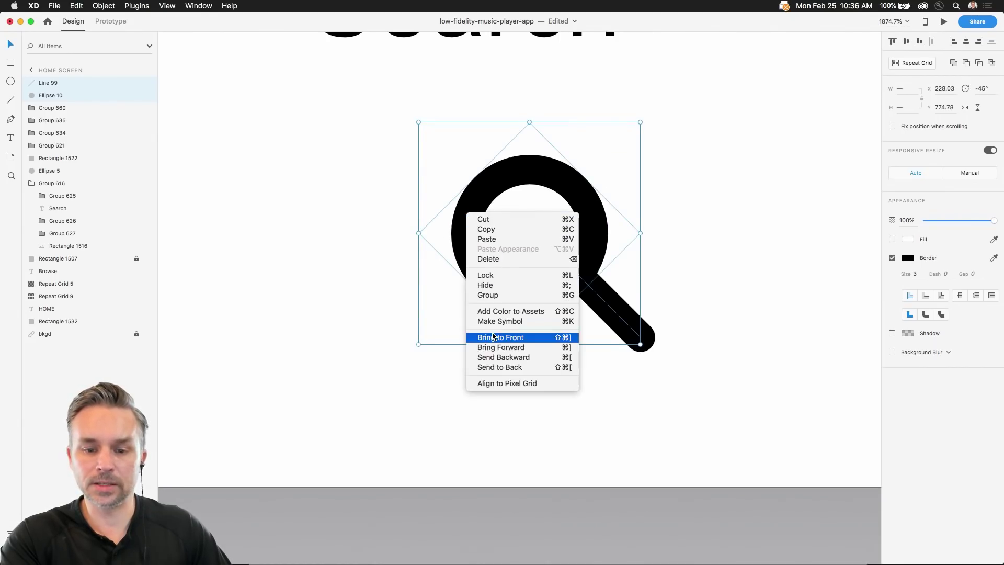
click(493, 298)
Enlarge the solid magnifying glass to about 28 × 28 and place it just below the Search label
scroll(361, 115, down, 5)
click(350, 346)
drag(376, 230, 504, 345)
click(547, 320)
scroll(506, 344, down, 5)
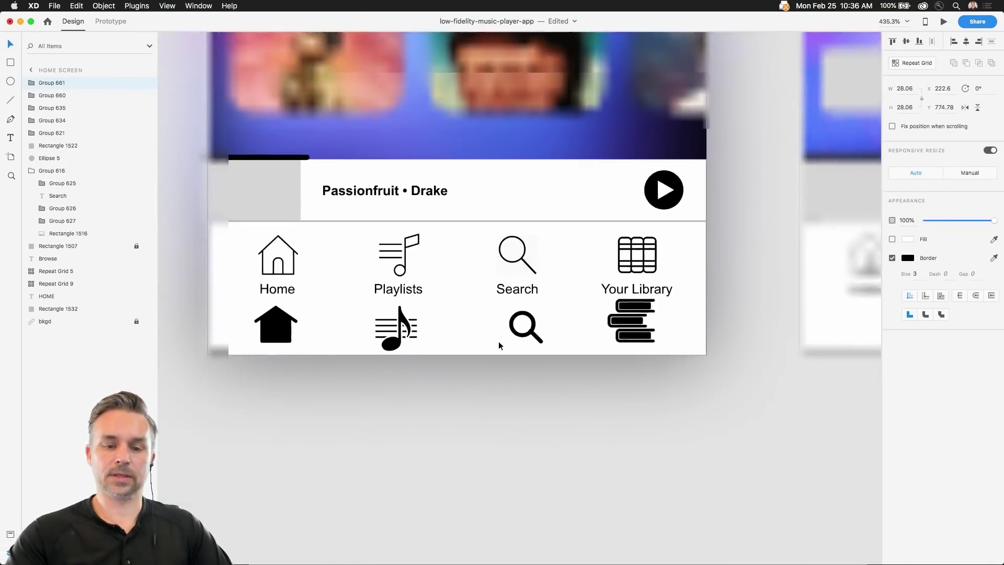
scroll(404, 234, left, 3)
scroll(408, 240, up, 5)
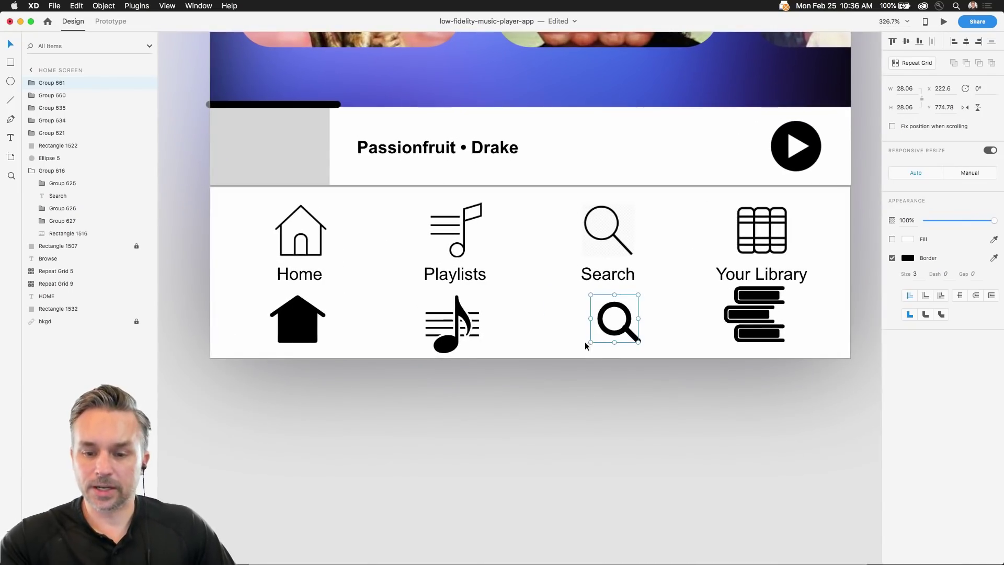
drag(600, 328, 592, 324)
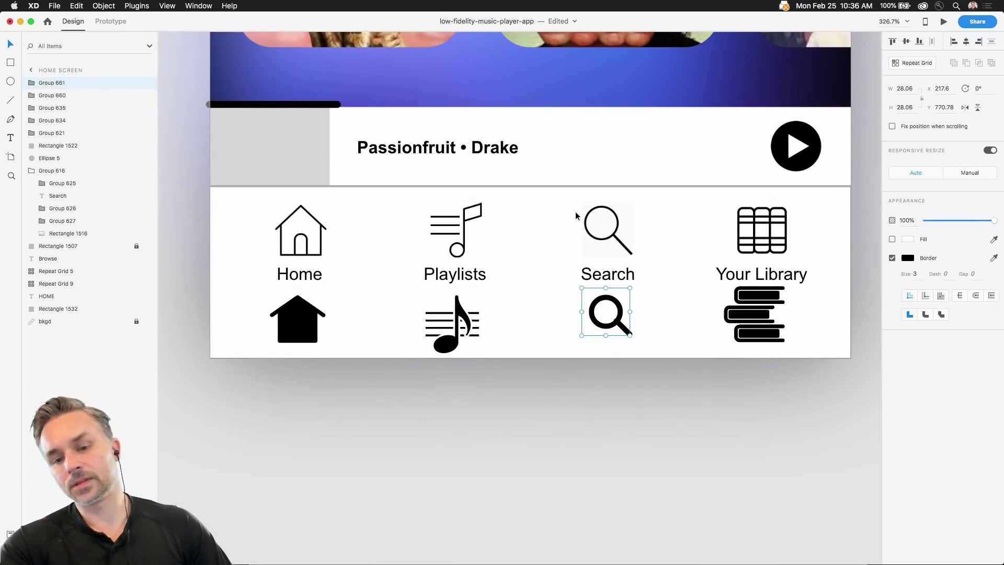
Shift the solid music note slightly up under the Playlists label and remove all four solid icons from the Home Screen together
click(579, 233)
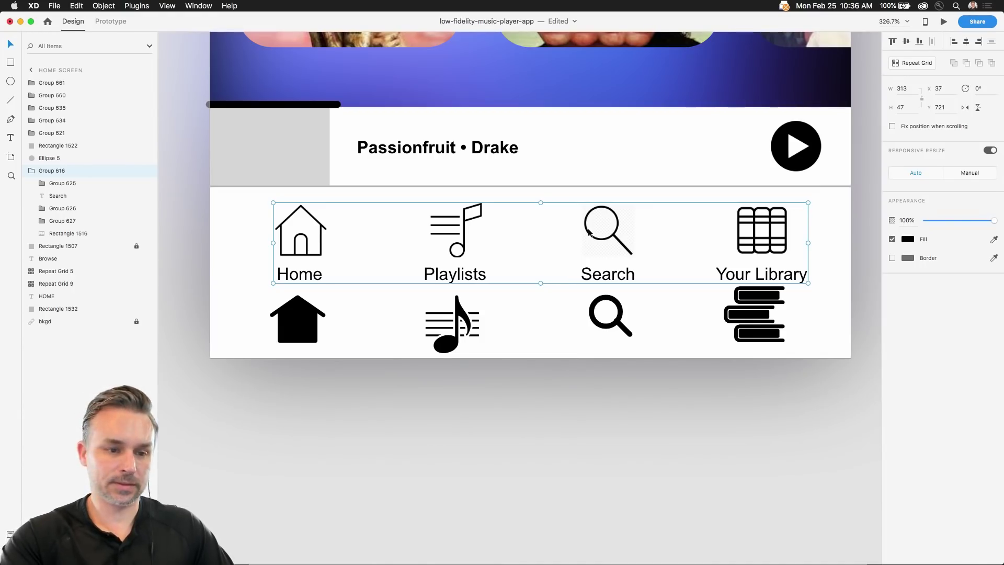
click(301, 328)
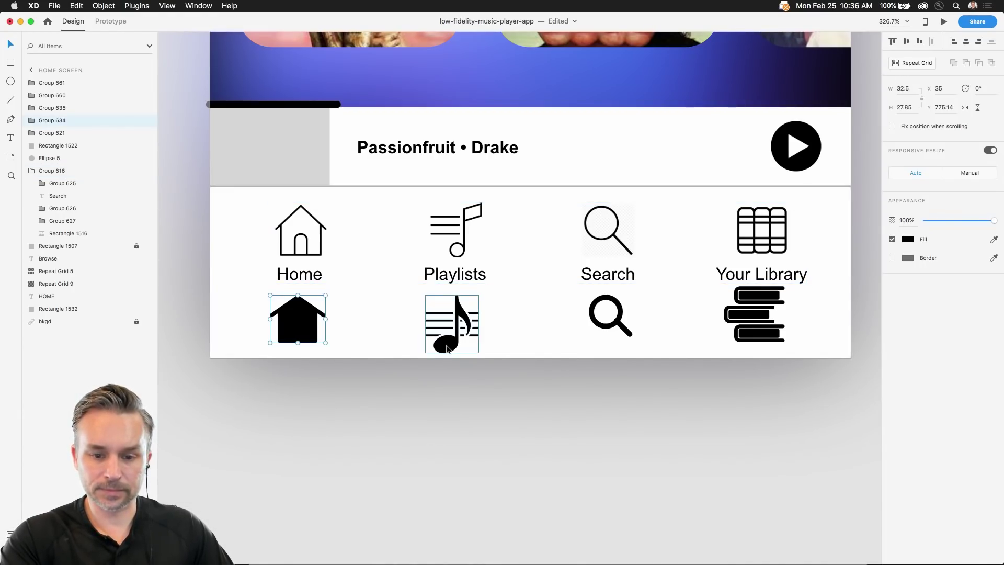
drag(447, 349, 451, 343)
shift+click(294, 313)
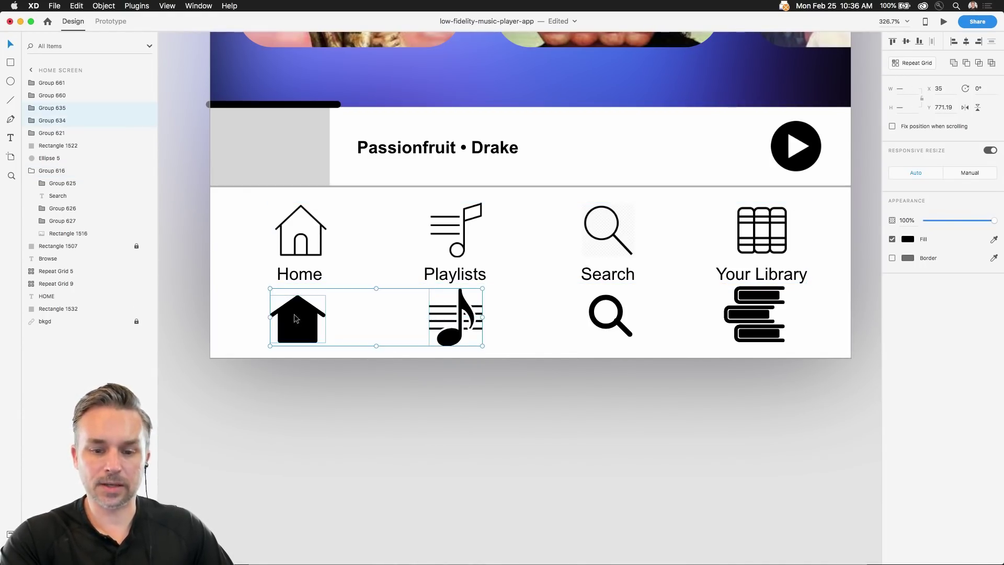
shift+click(617, 331)
shift+click(755, 313)
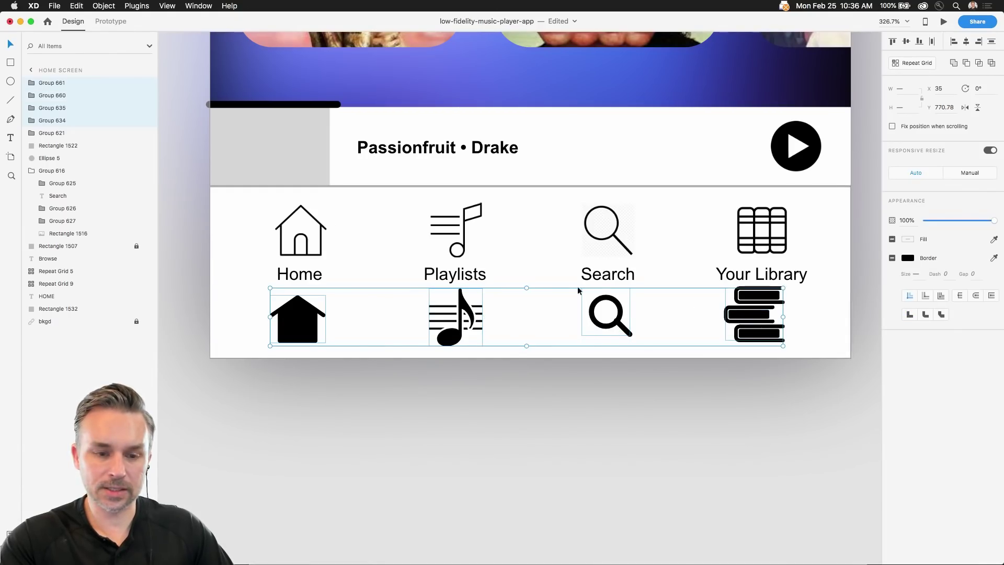
key(Delete)
Paste the four solid icons and move them into the Home Screen's navigation icon group in the layer order
click(295, 250)
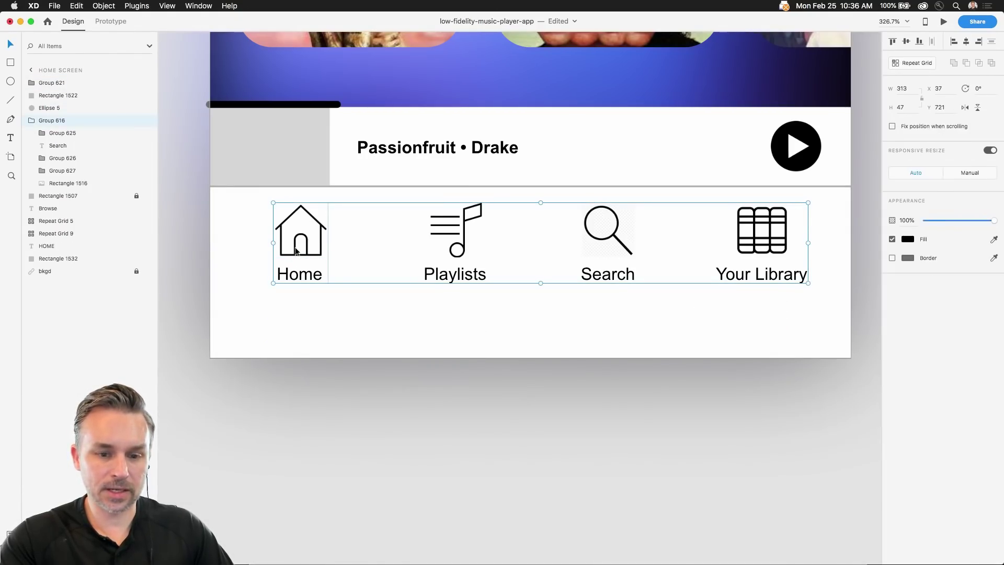
double_click(296, 250)
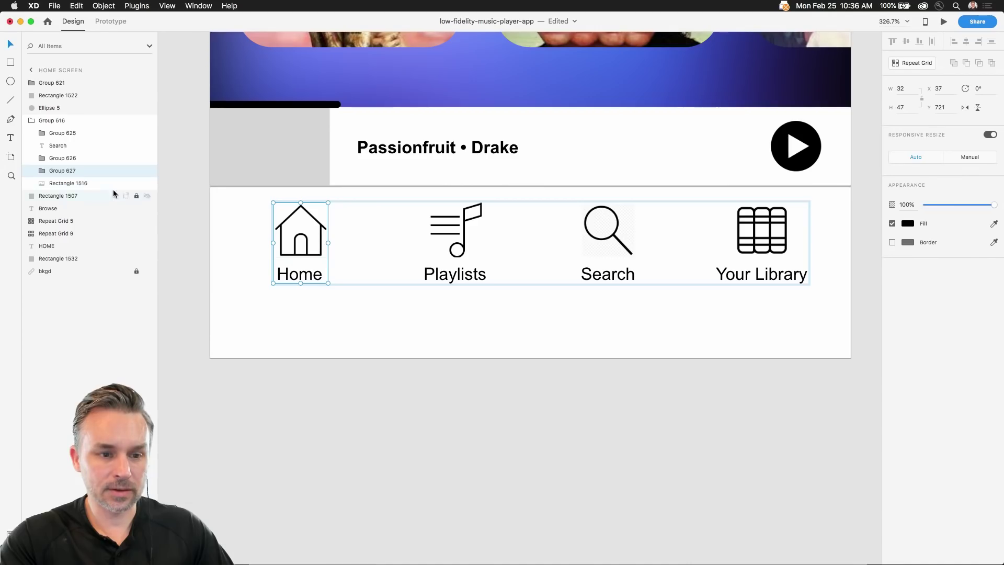
click(50, 120)
key(super+v)
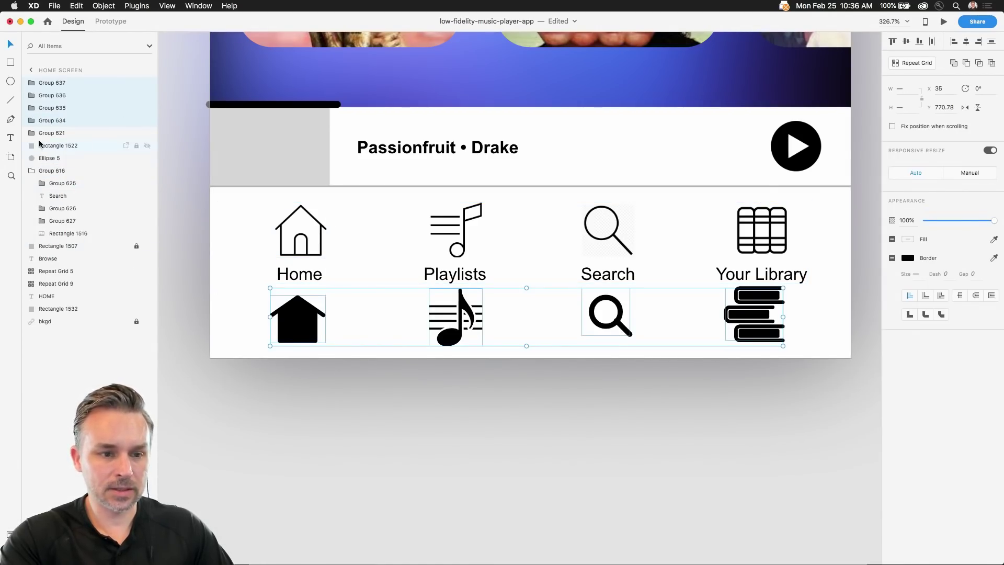
drag(35, 123, 74, 180)
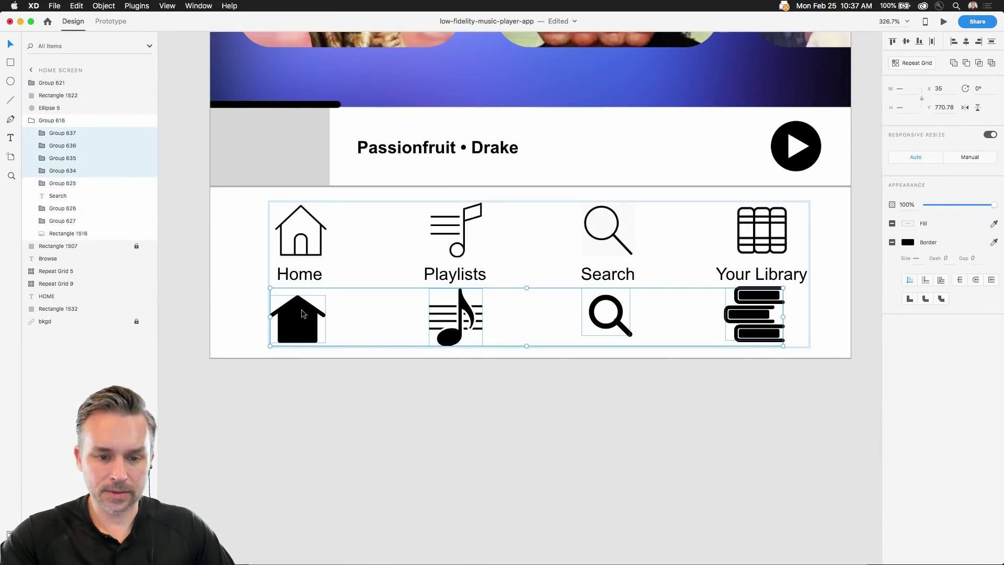
Ungroup the outlined Home and Playlists icons from their labels
click(300, 240)
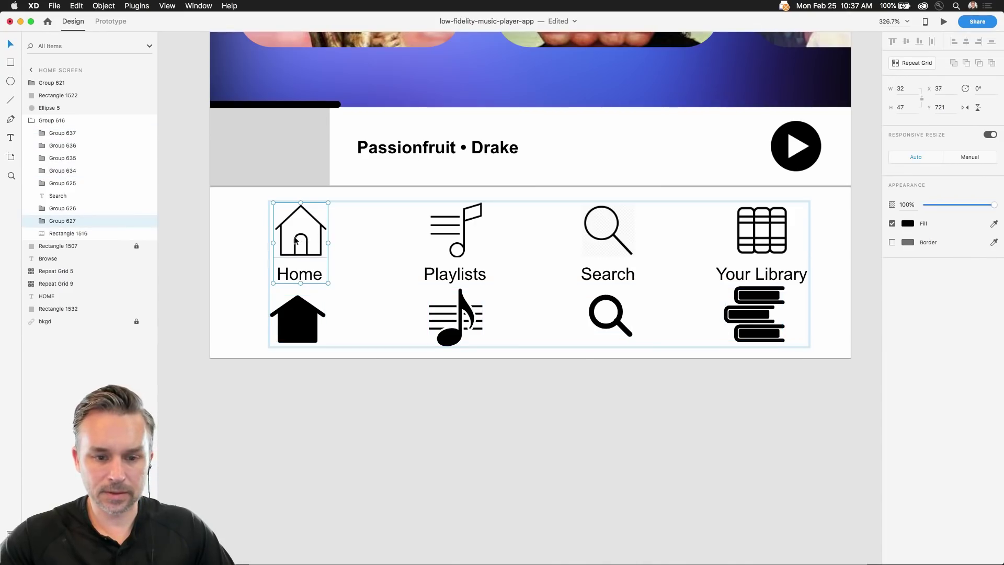
right_click(296, 244)
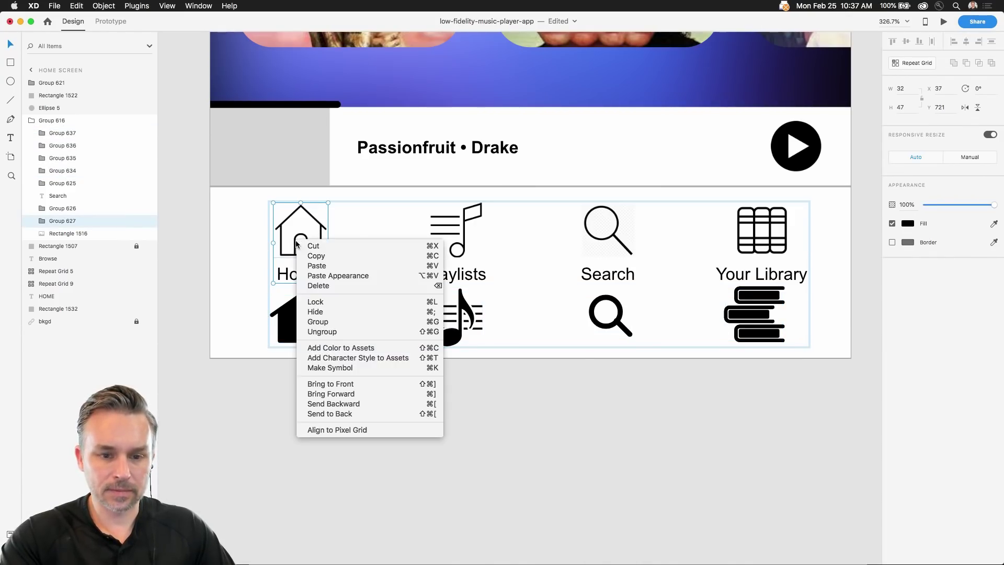
click(324, 333)
click(408, 246)
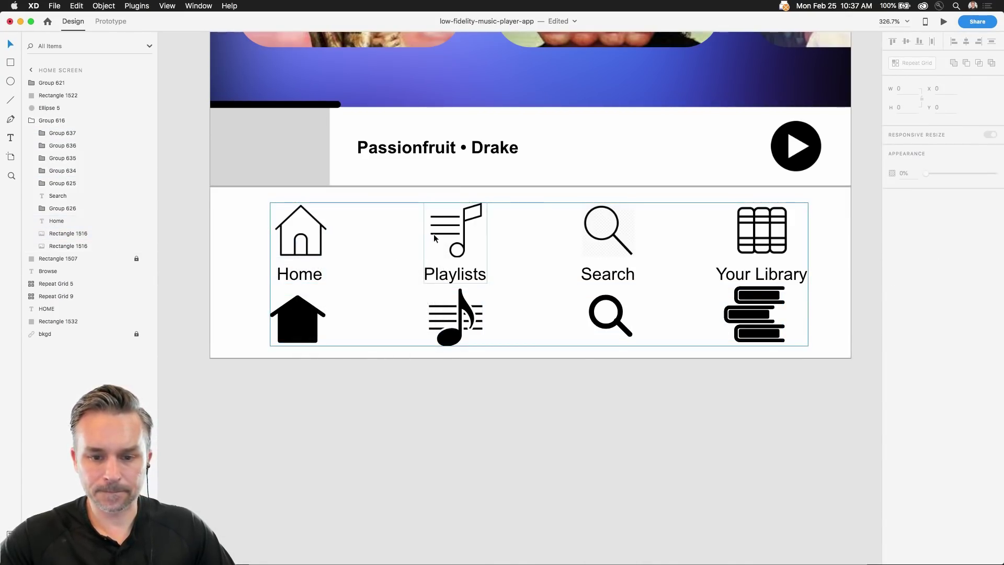
click(434, 235)
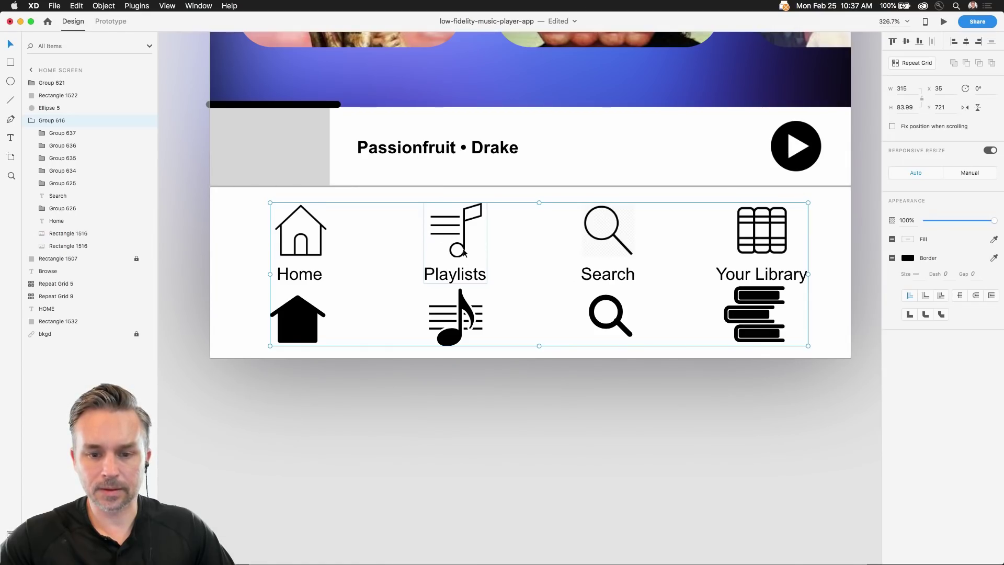
click(432, 248)
click(439, 235)
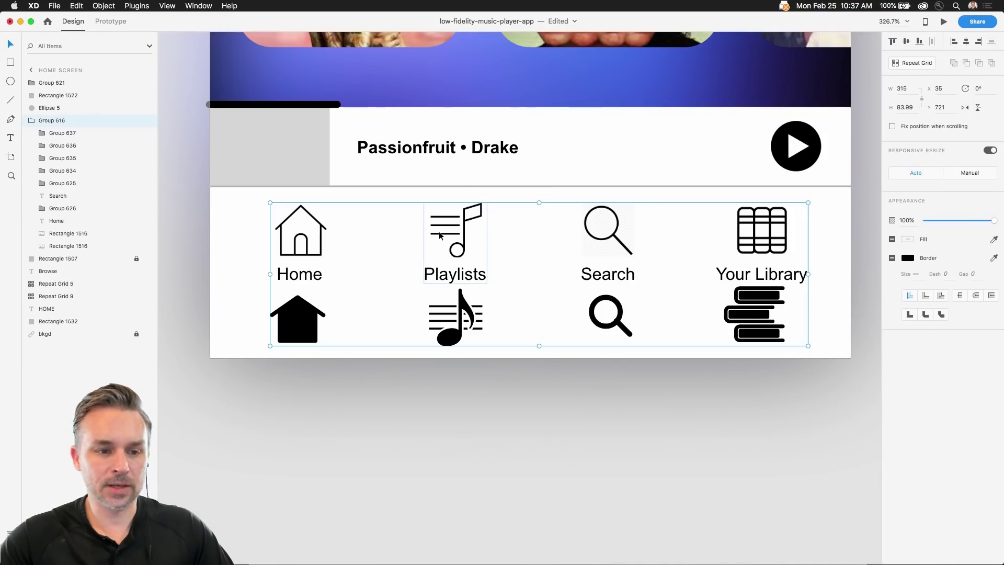
double_click(439, 235)
right_click(440, 231)
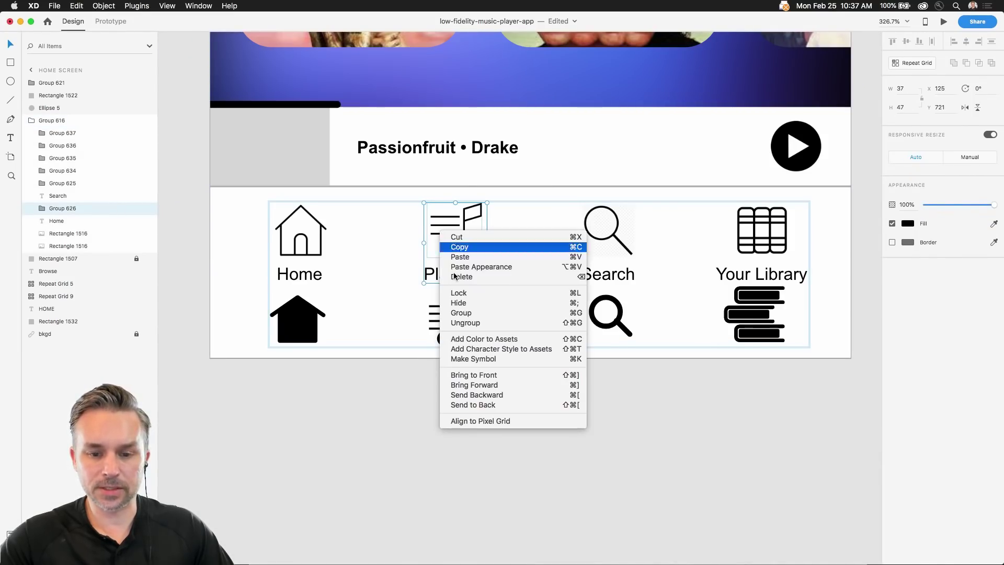
click(462, 324)
Delete the outlined search, playlists, home and library icons, keeping their text labels
click(597, 240)
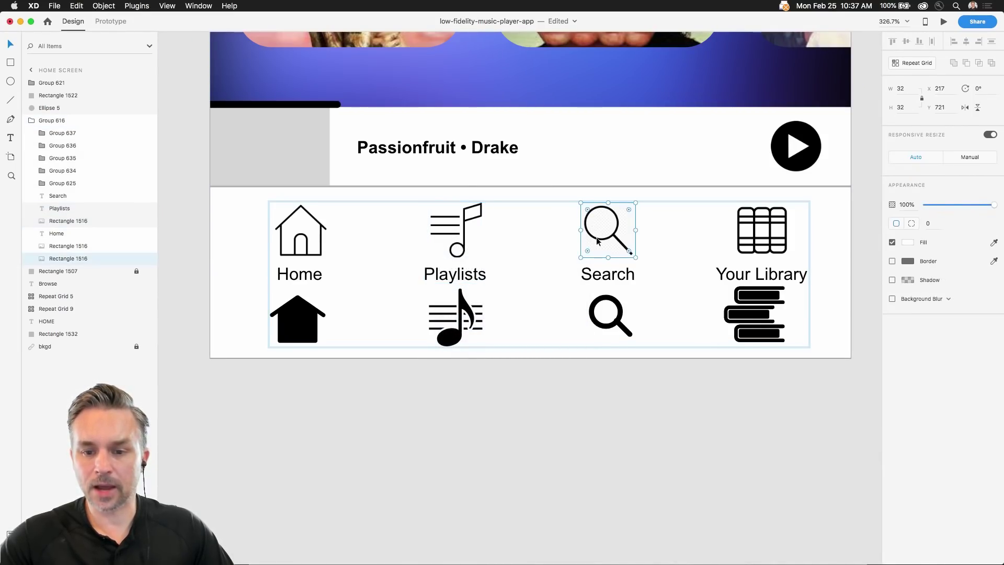
right_click(598, 241)
key(Escape)
key(Delete)
click(439, 233)
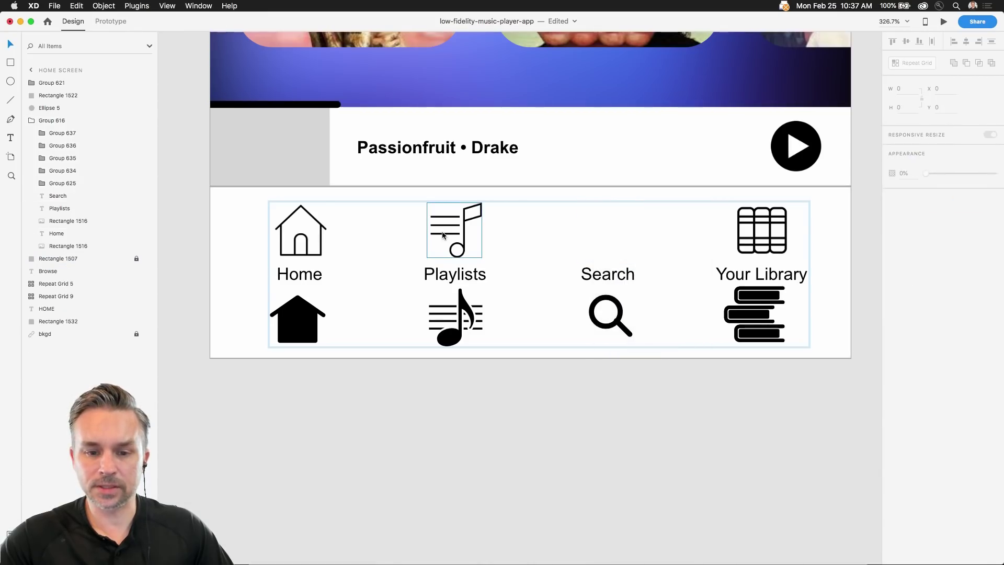
key(Delete)
click(294, 220)
key(Delete)
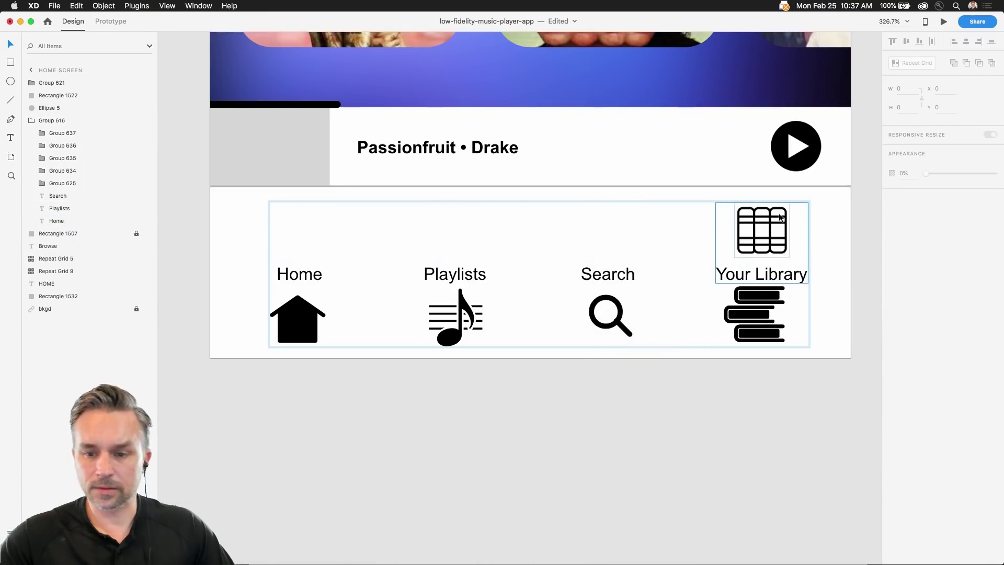
click(751, 223)
key(Delete)
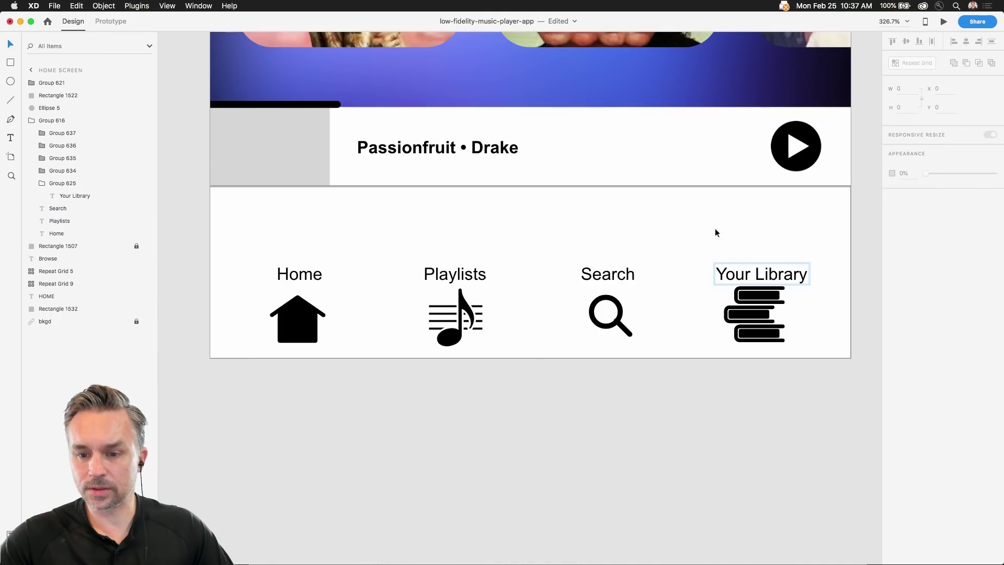
click(737, 277)
right_click(736, 272)
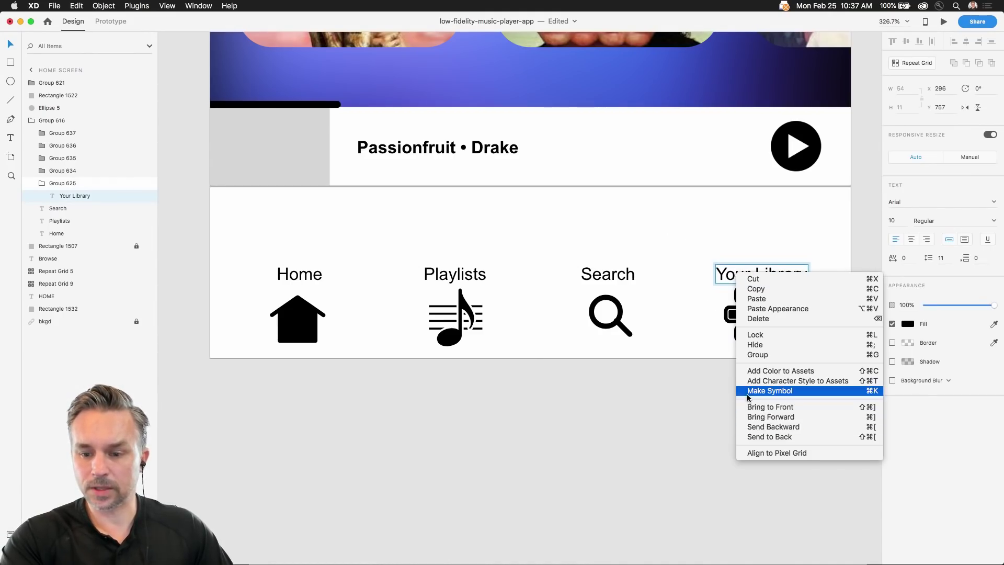
click(643, 291)
click(701, 309)
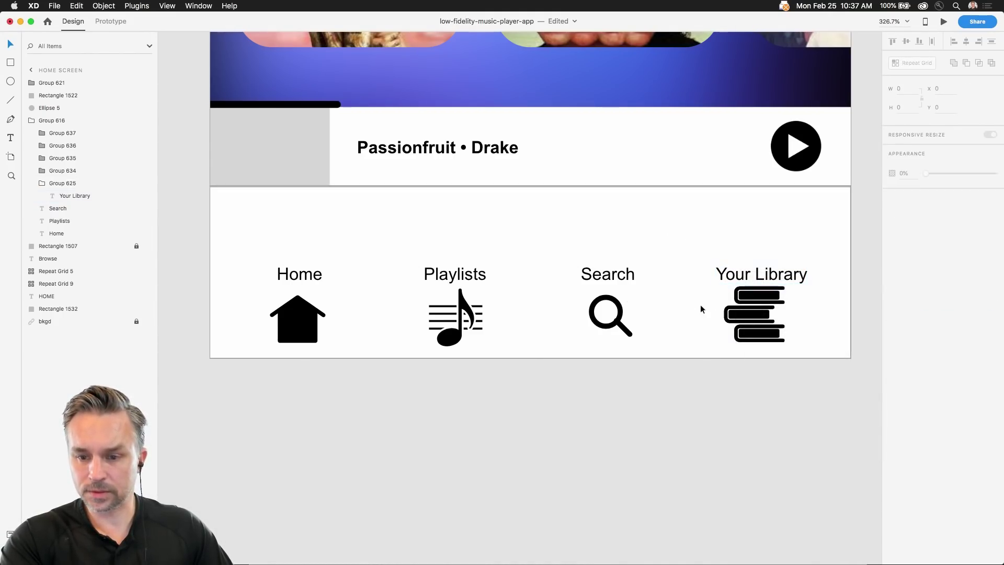
Try to move the whole group of solid icons and labels up in the navigation bar, and undo the move
click(740, 300)
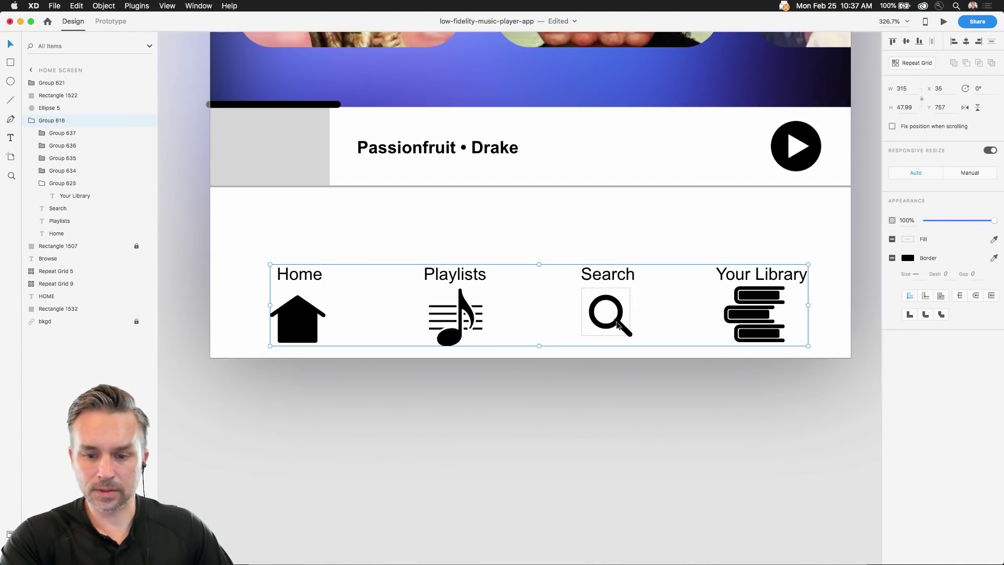
click(636, 327)
click(723, 330)
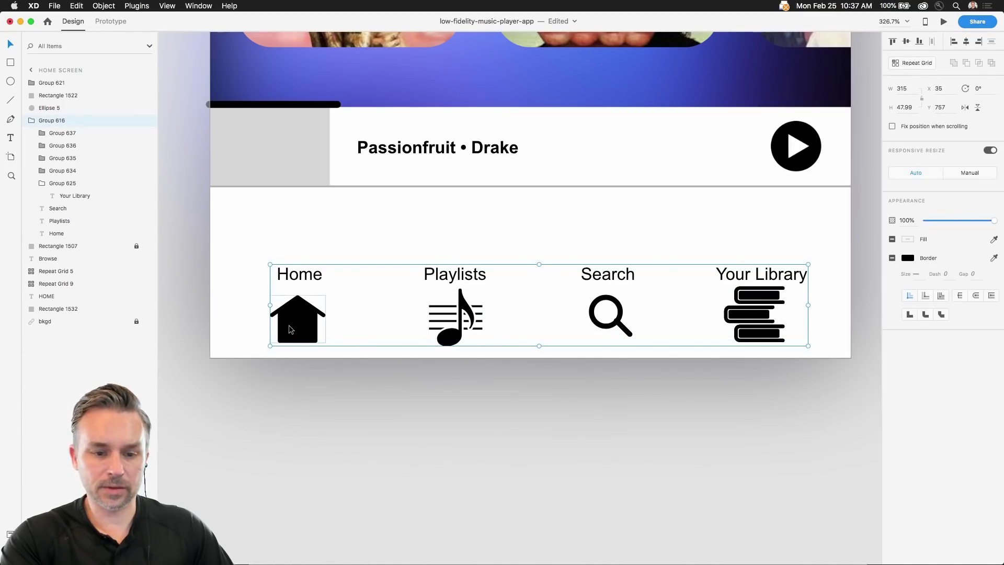
click(351, 327)
drag(602, 326, 600, 270)
scroll(424, 397, up, 2)
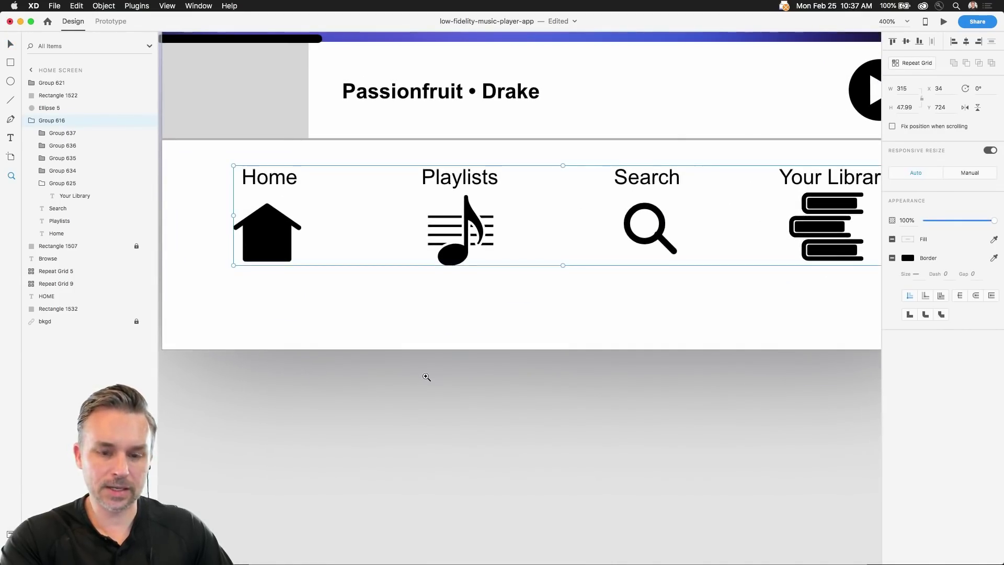
key(super+z)
Move the solid home, music note, search and books icons individually to just above their matching labels
scroll(412, 186, down, 3)
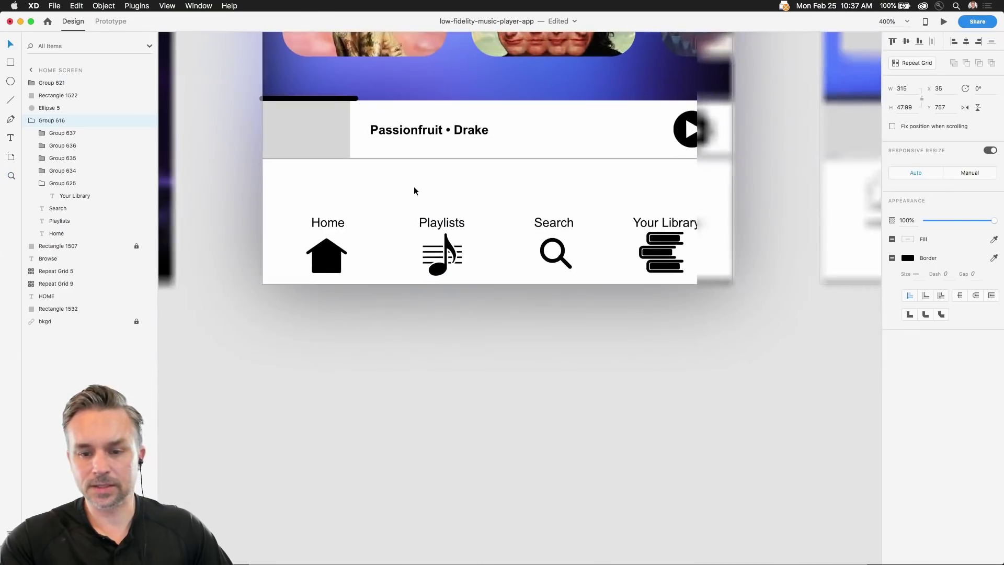
double_click(327, 252)
drag(322, 256, 322, 192)
drag(442, 243, 439, 202)
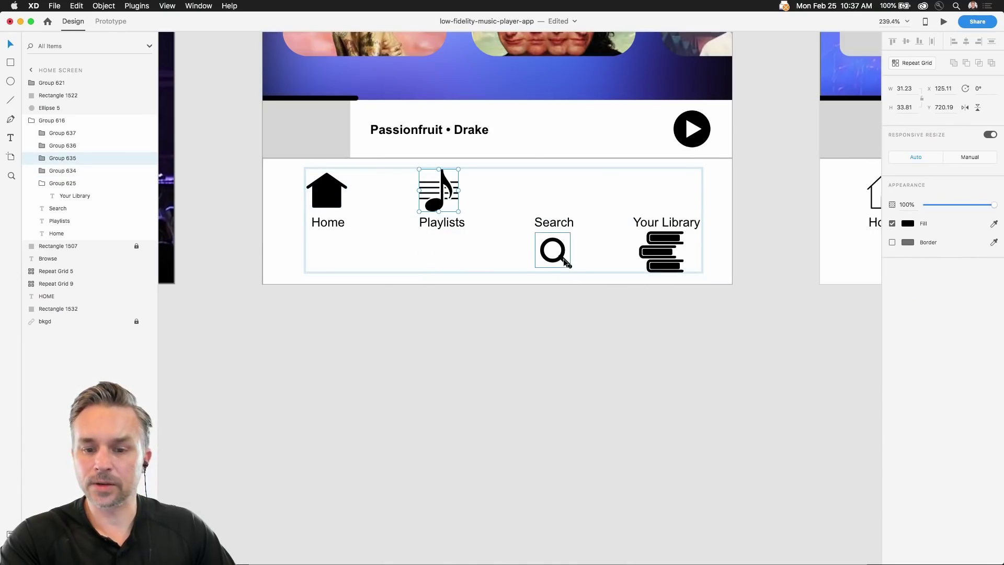
drag(565, 263, 561, 198)
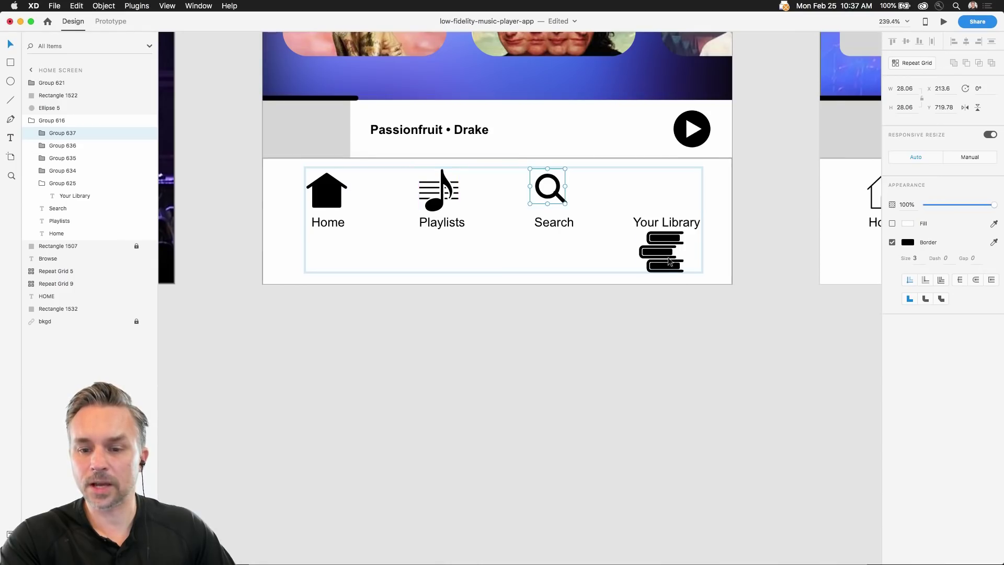
drag(669, 256, 665, 189)
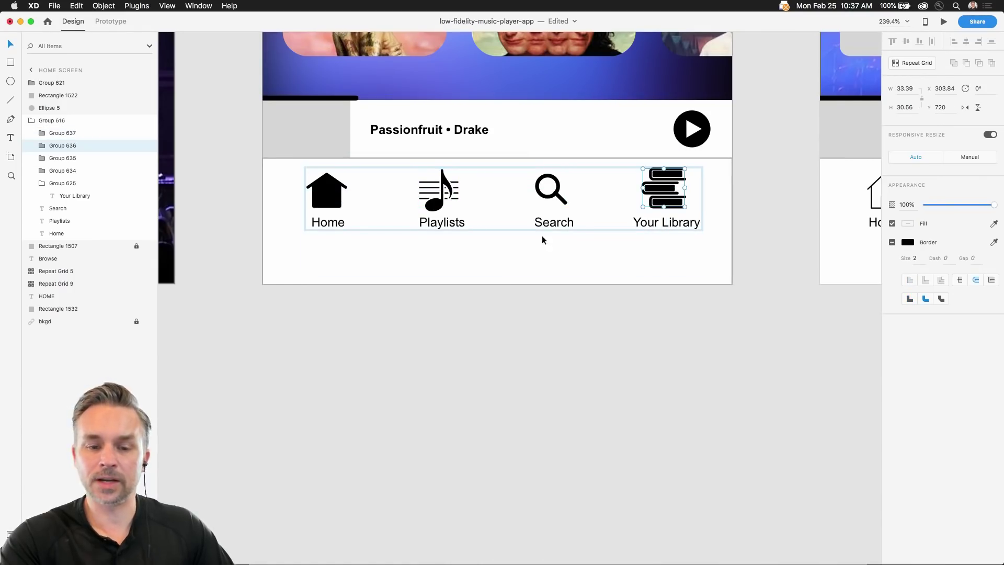
click(440, 327)
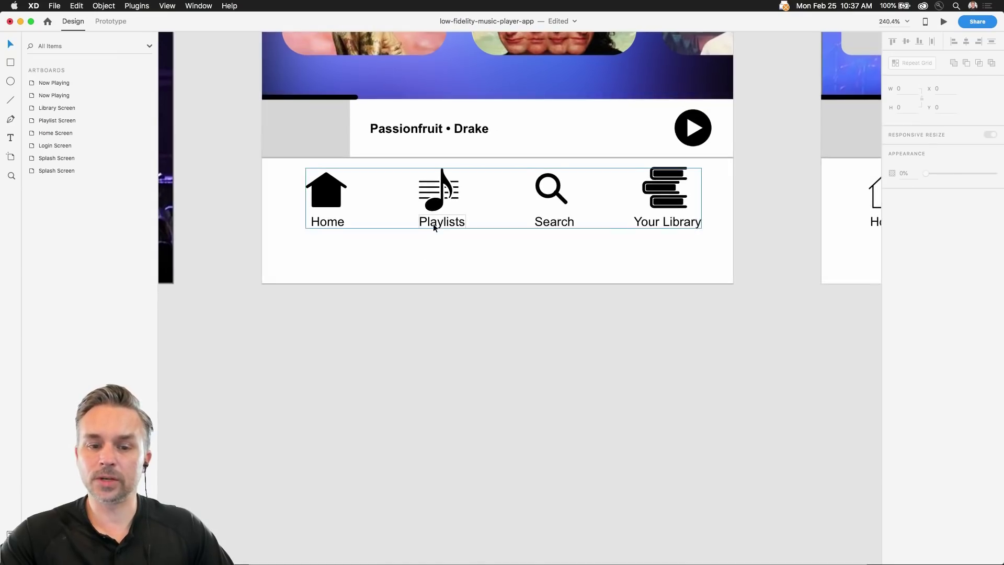
Select the navigation icon group together with the white rectangle behind it, and unlock that rectangle
scroll(437, 198, down, 3)
click(347, 199)
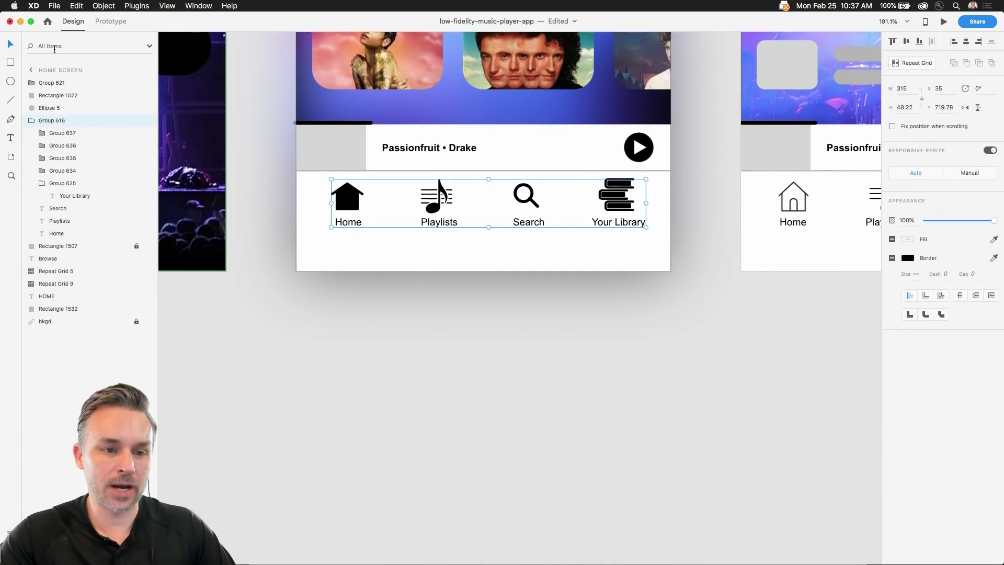
click(11, 515)
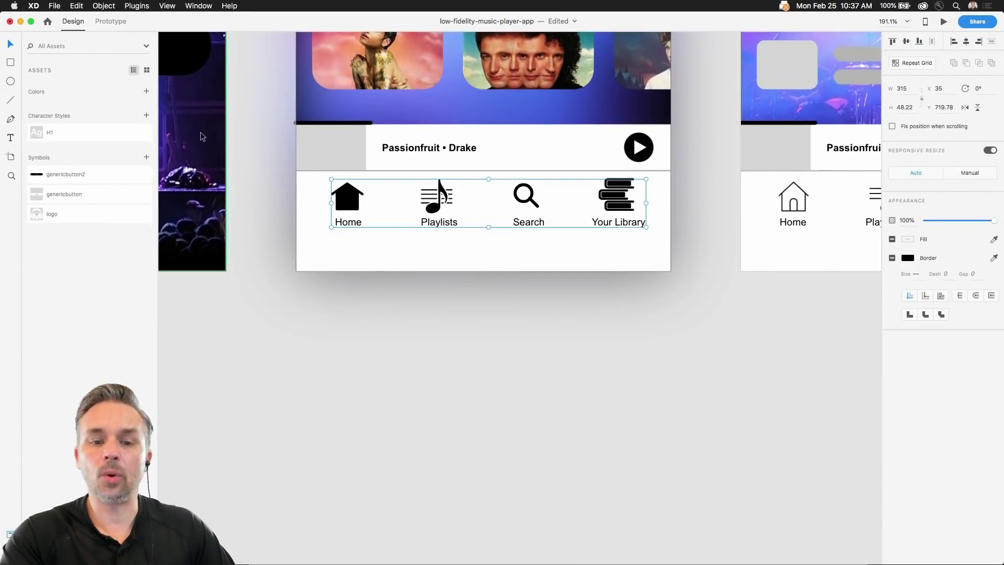
drag(497, 280, 529, 437)
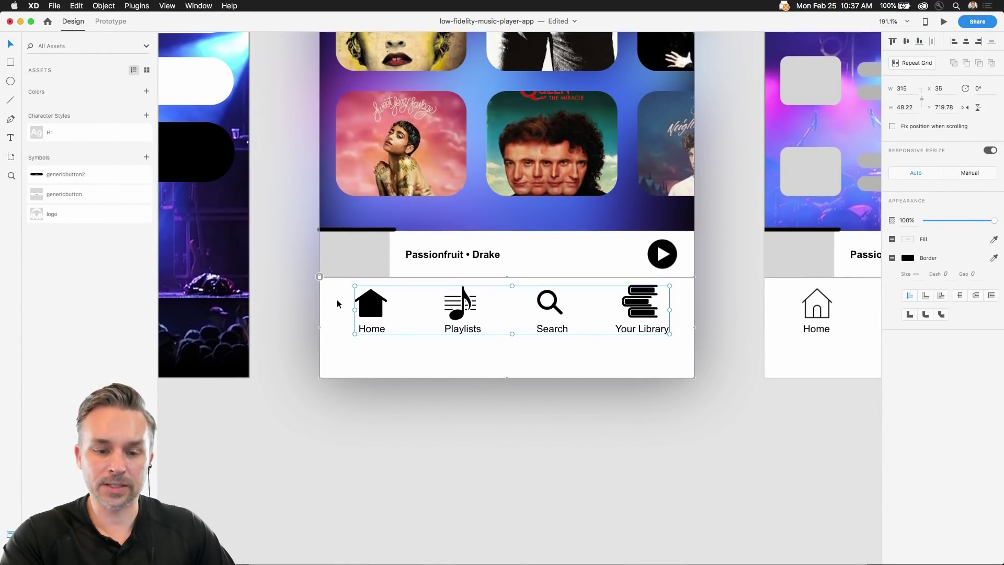
key(super+shift+y)
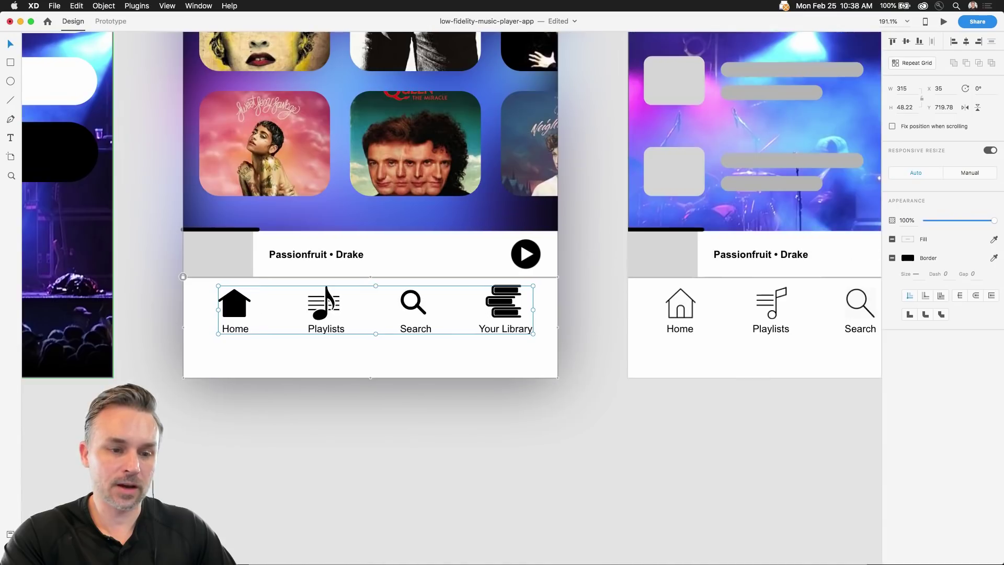
key(super+y)
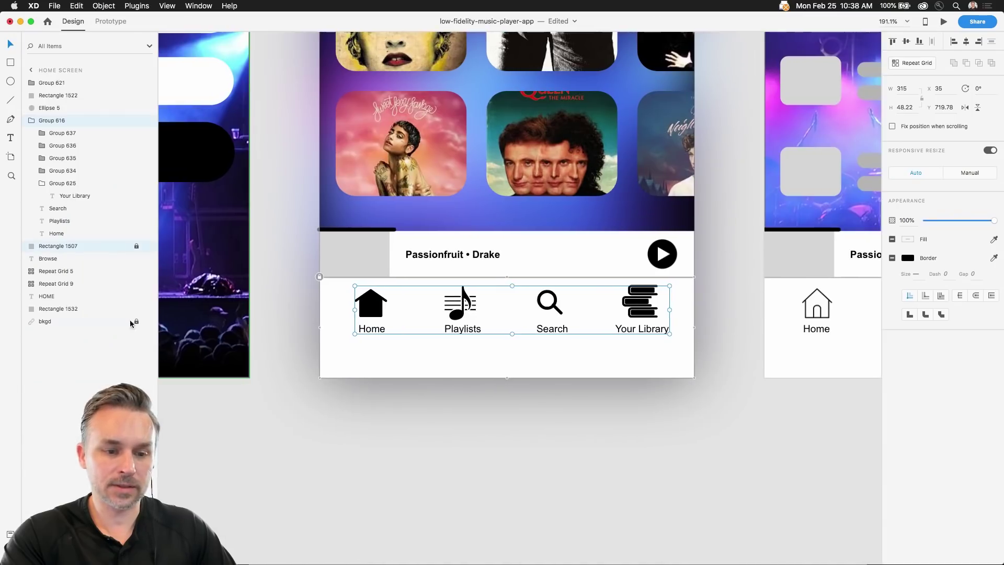
click(136, 246)
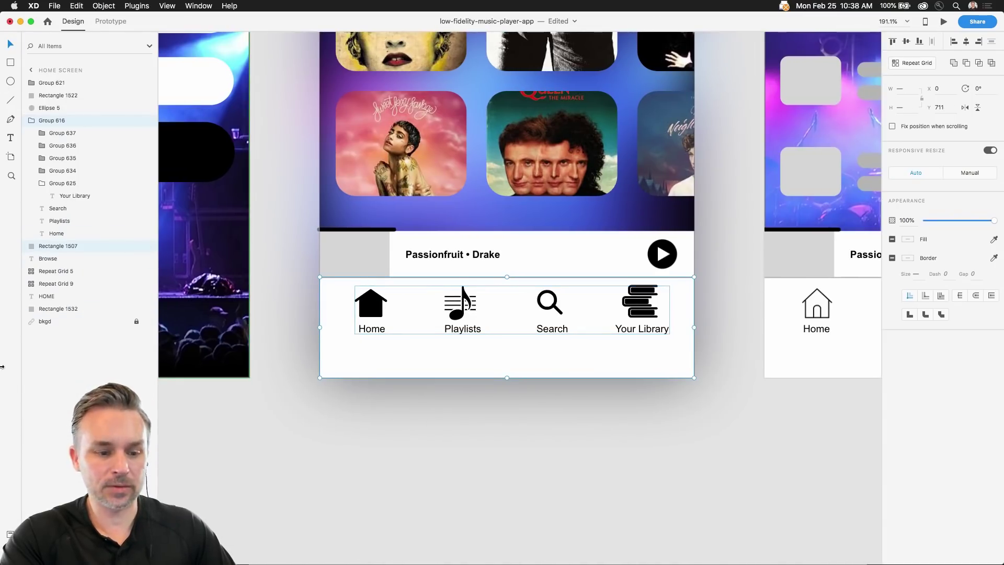
Make a symbol from the selected navigation icons and background, and name it navbar
click(10, 534)
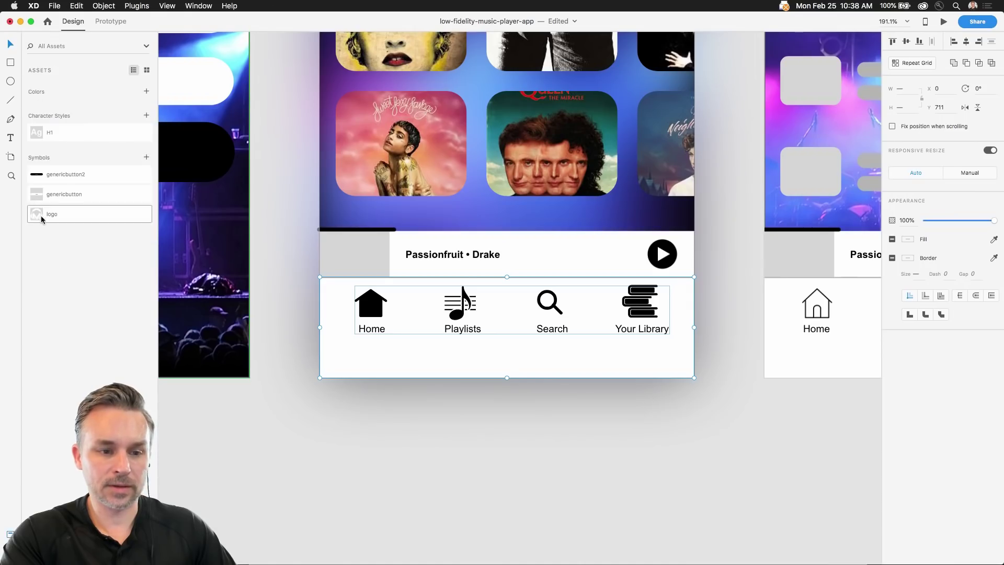
click(146, 157)
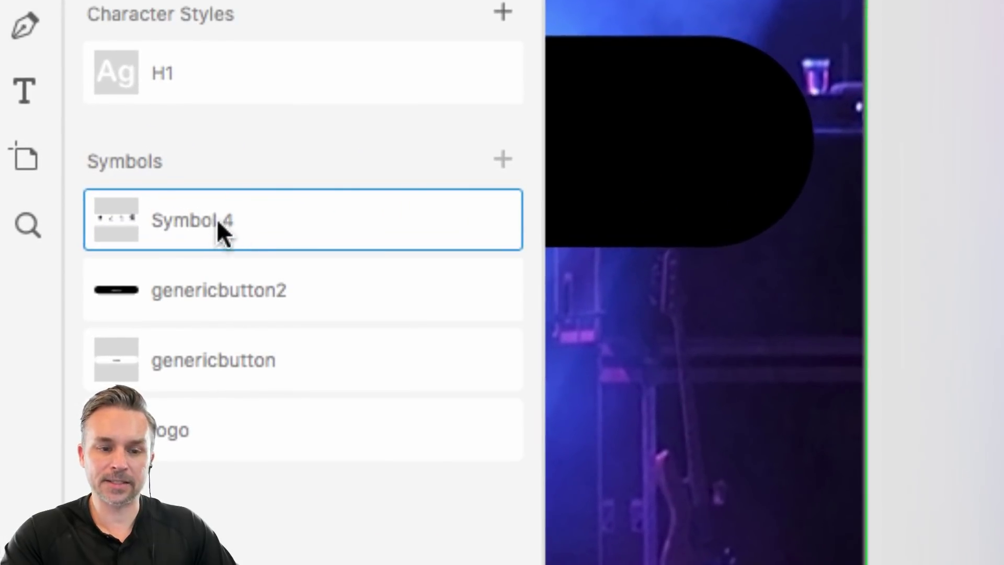
double_click(63, 175)
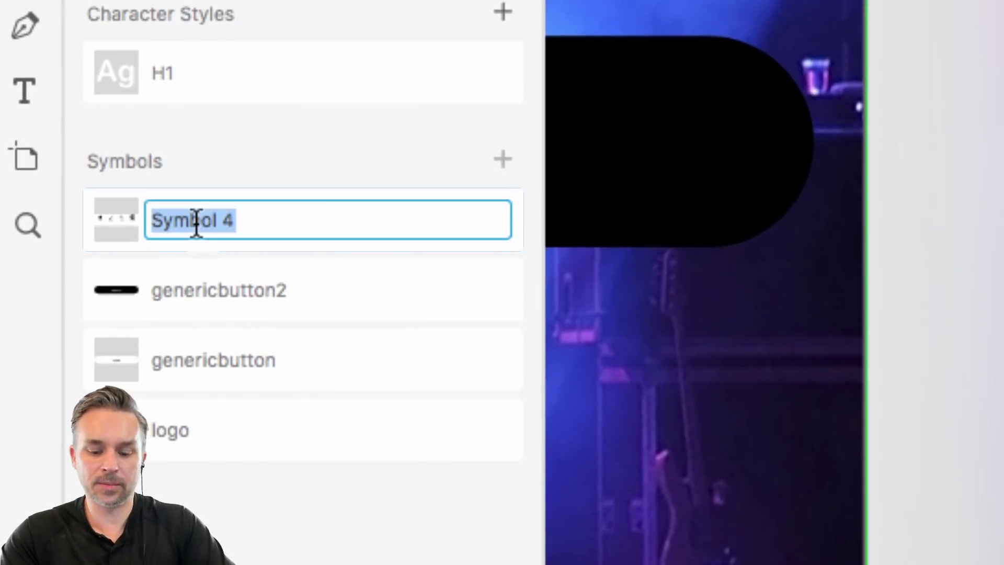
text(navbar)
key(Return)
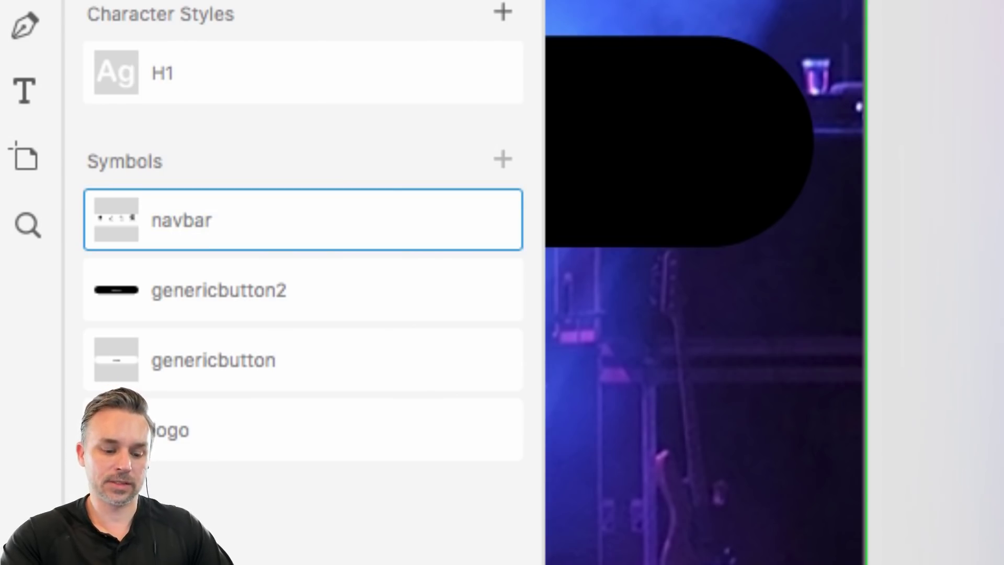
scroll(604, 333, down, 5)
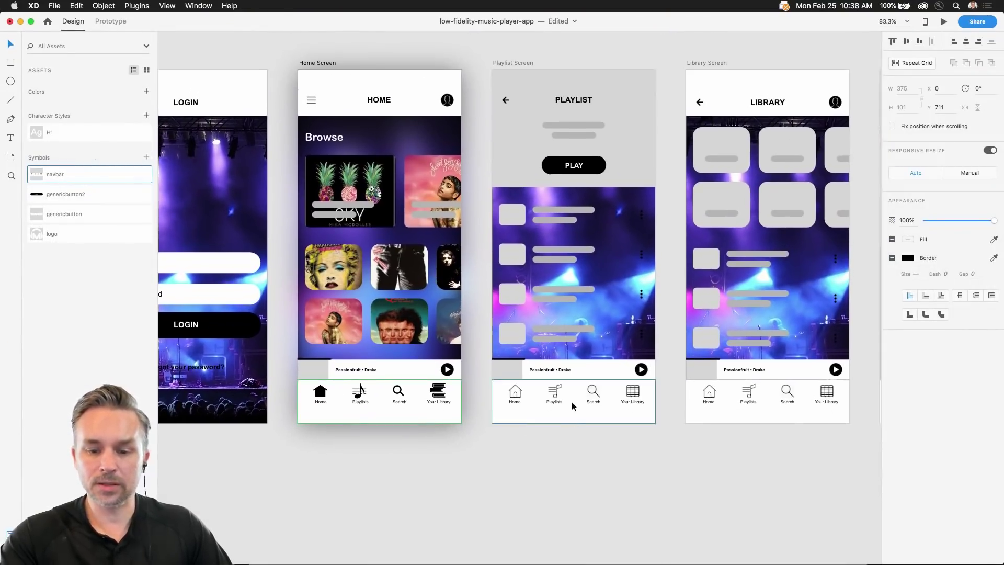
Delete the old navigation bars from the Playlist Screen, the Library Screen and both Now Playing screens
click(572, 406)
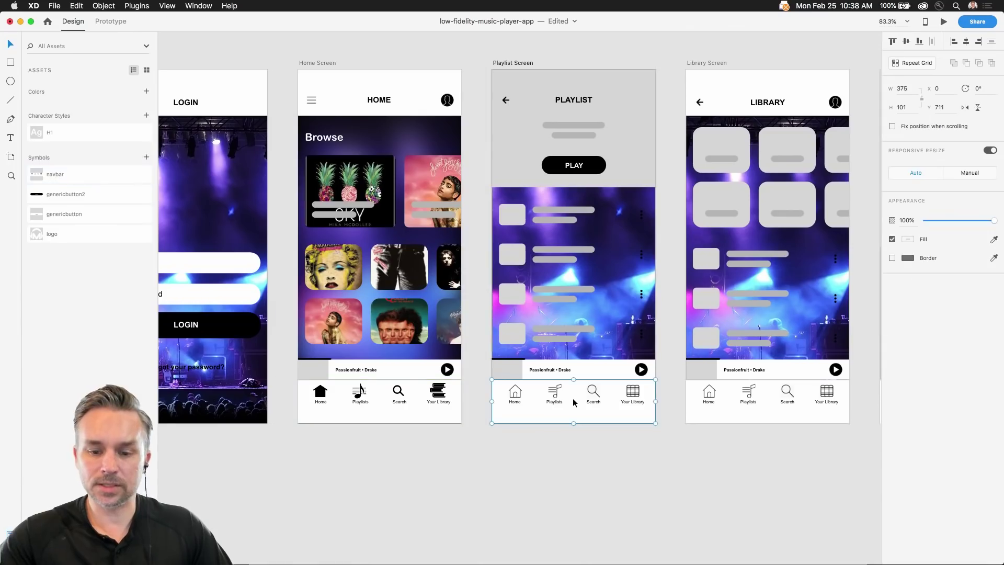
key(Delete)
click(728, 402)
key(Delete)
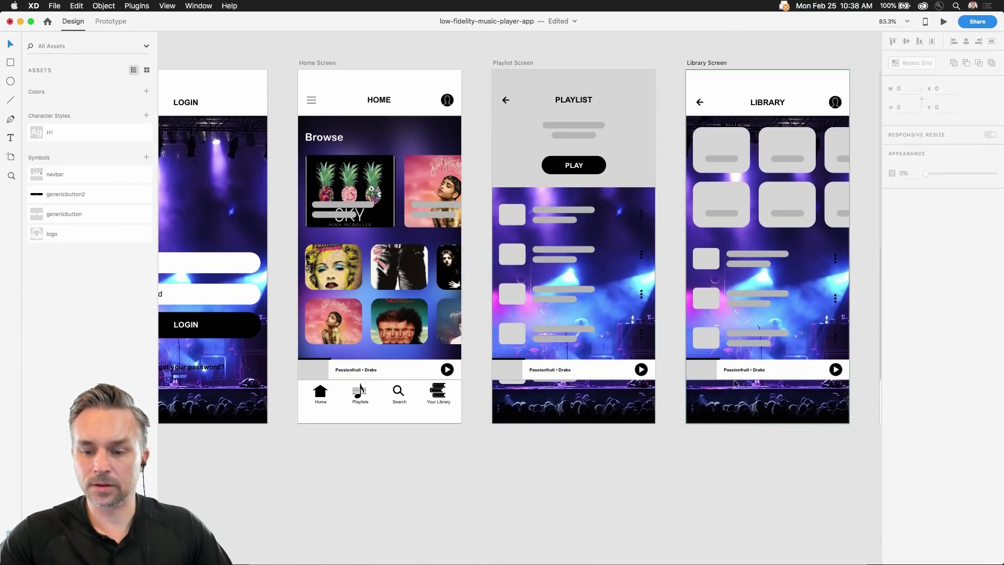
scroll(729, 402, right, 5)
click(711, 402)
key(Delete)
click(803, 403)
key(Delete)
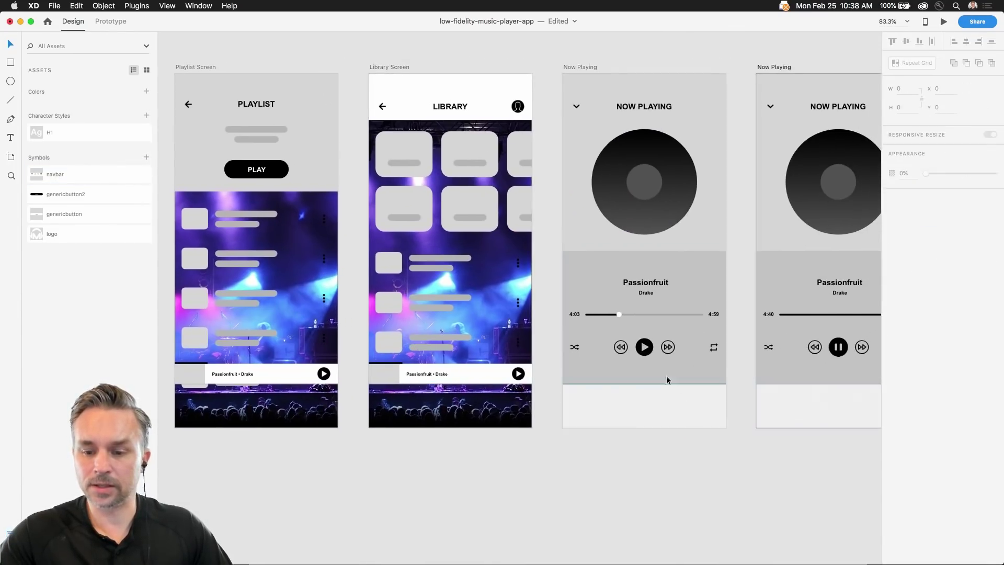
Copy the Home Screen's navbar symbol and paste it onto the Playlist, Library and both Now Playing screens together
drag(666, 376, 657, 397)
drag(234, 275, 504, 211)
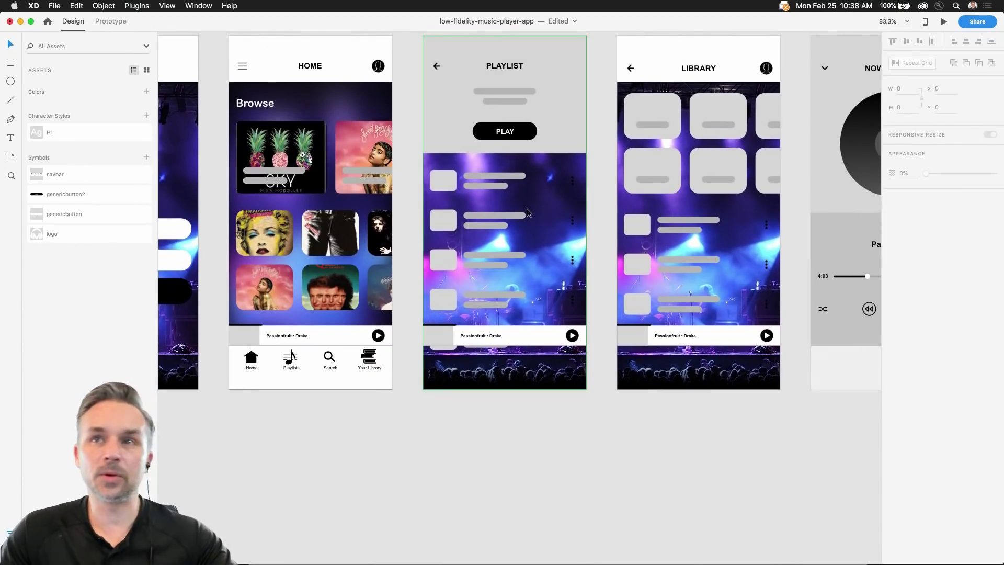
click(261, 373)
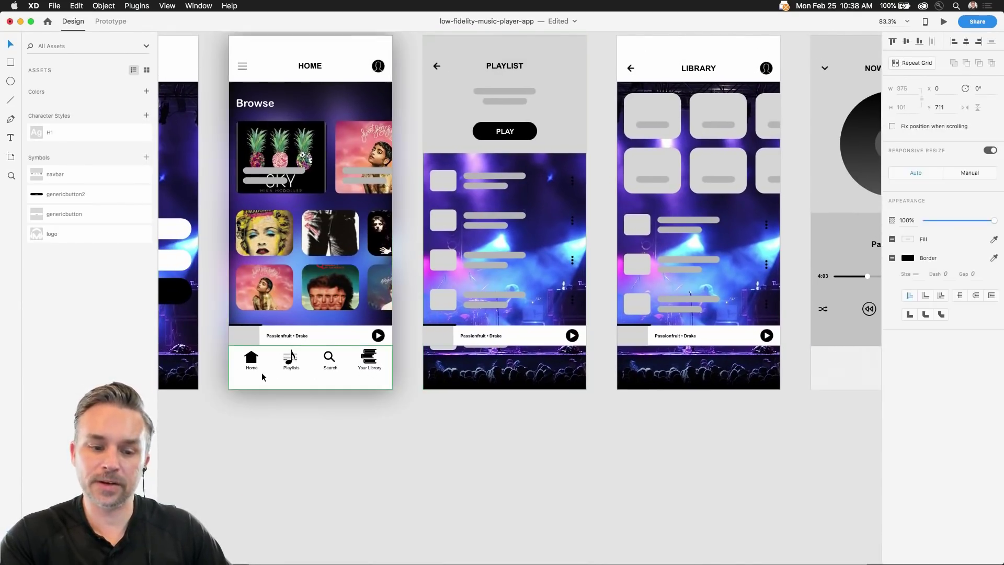
scroll(280, 345, up, 3)
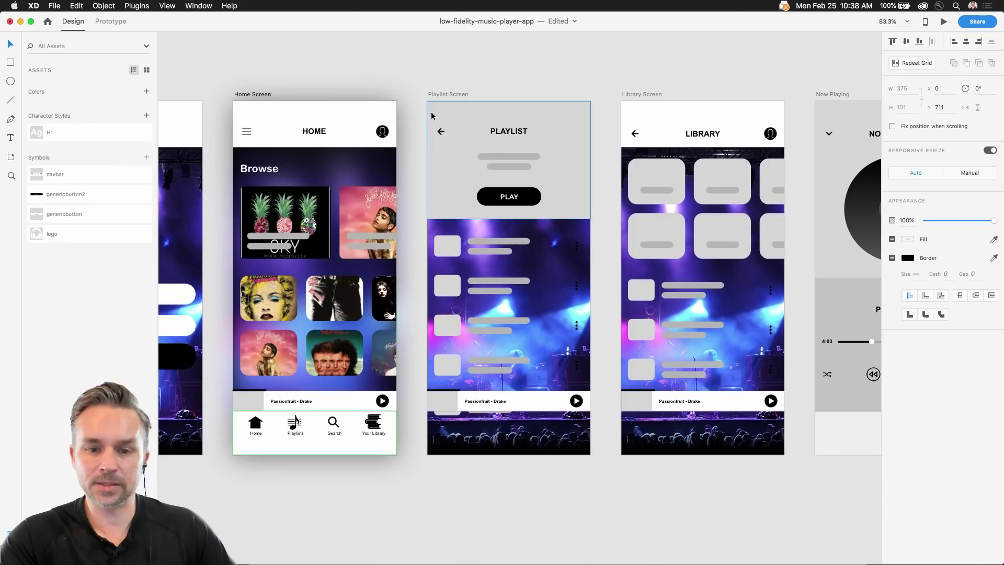
click(431, 94)
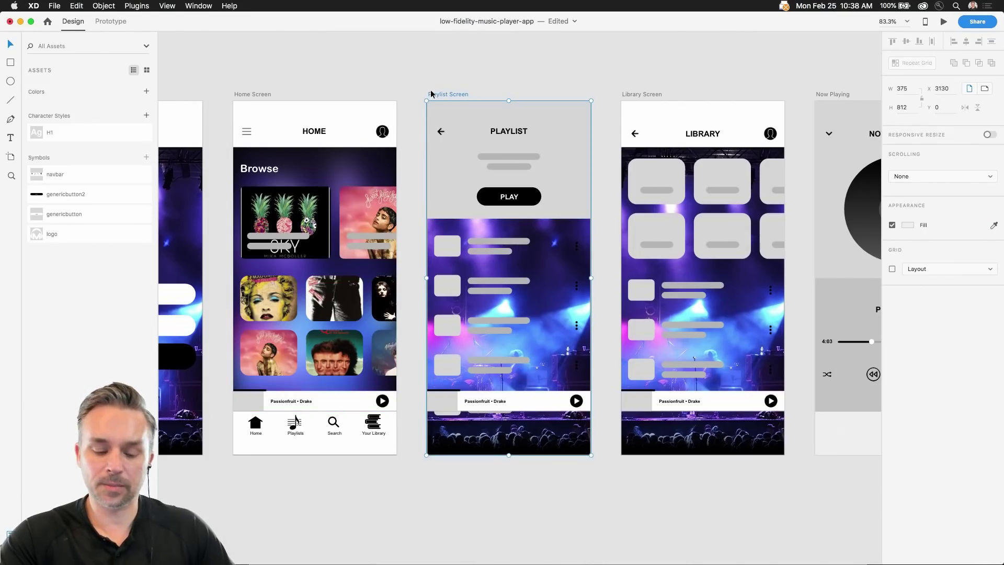
key(super+v)
click(432, 94)
scroll(432, 94, down, 5)
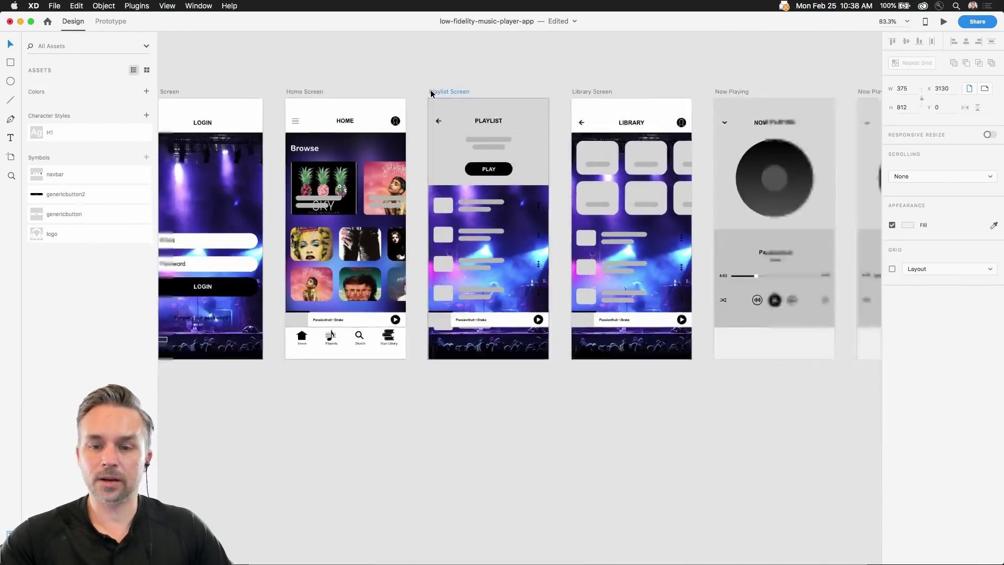
drag(572, 111, 534, 221)
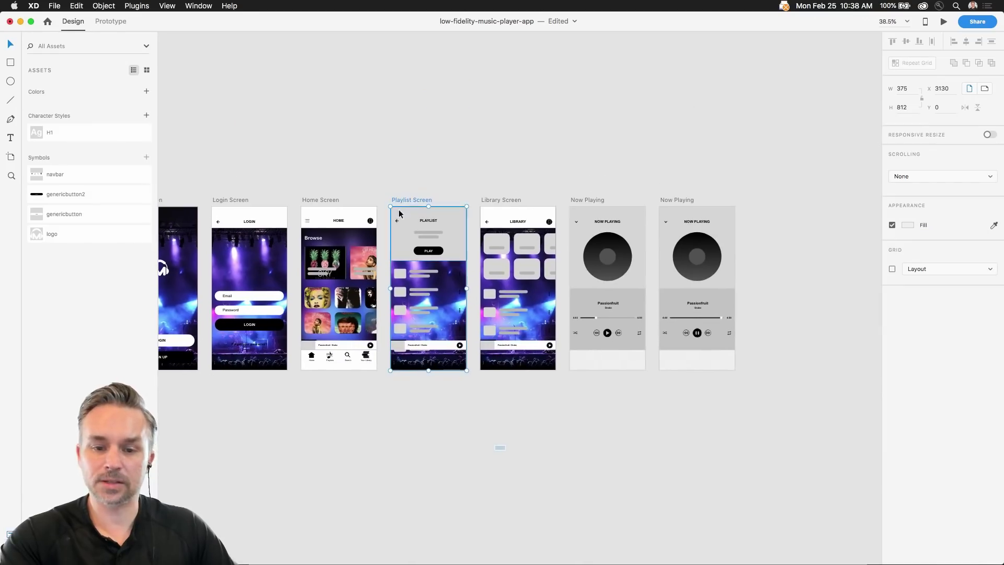
shift+click(505, 202)
shift+click(581, 200)
shift+click(680, 200)
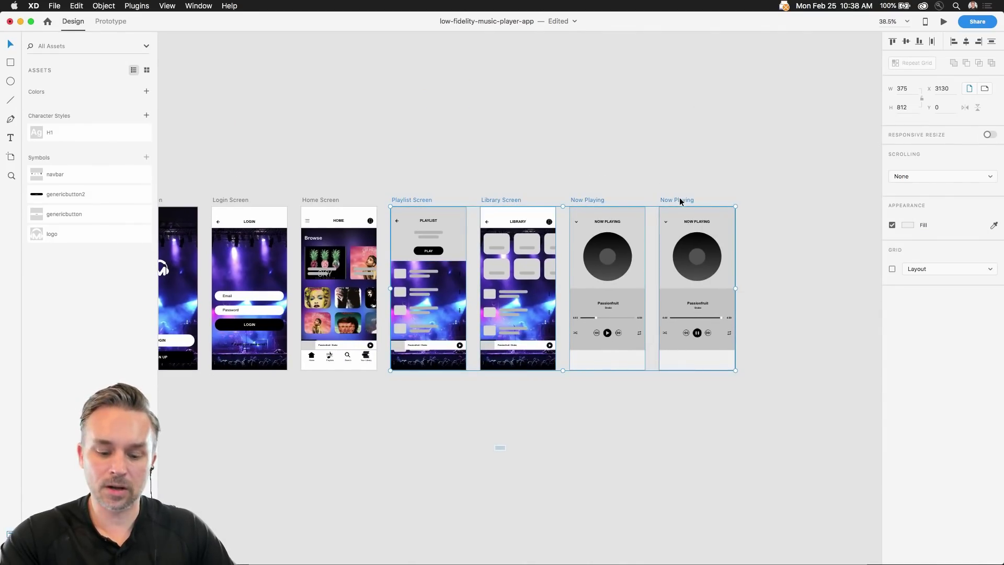
key(super+v)
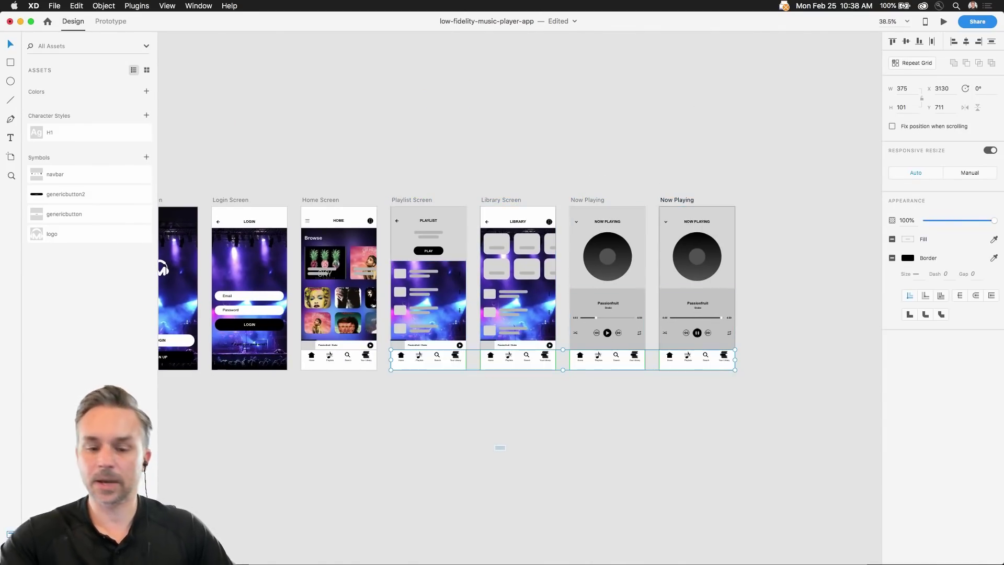
scroll(413, 350, up, 10)
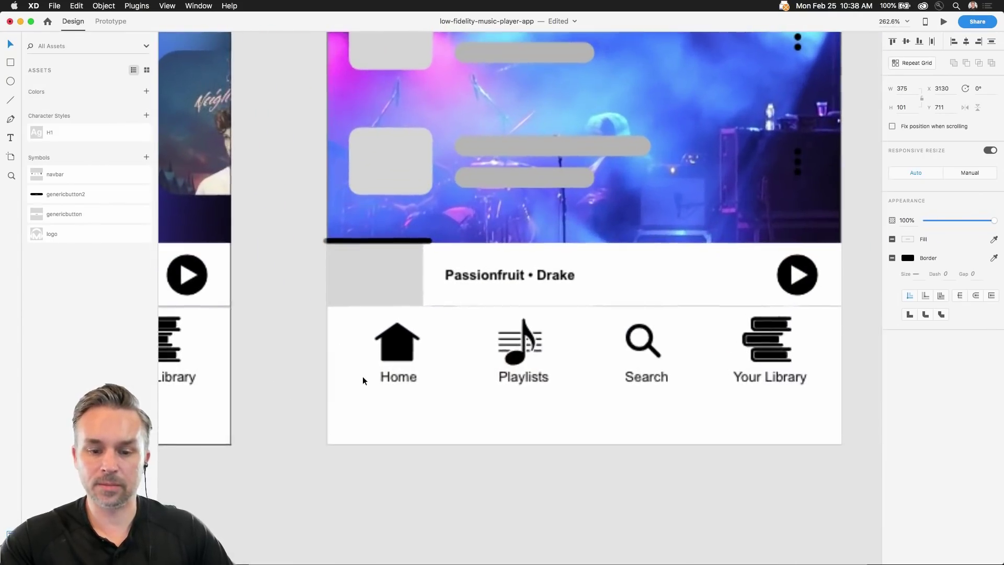
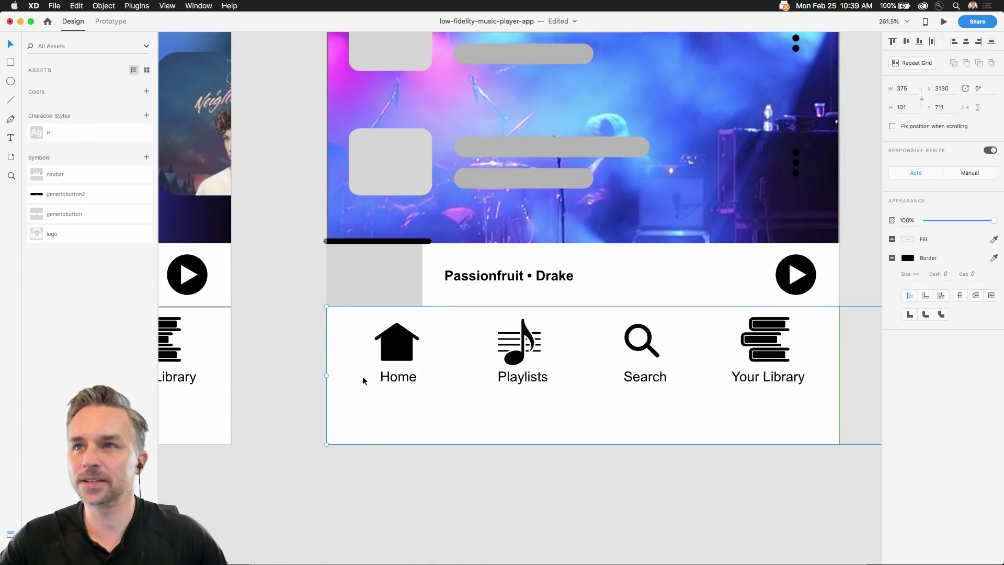
Inside the Home Screen's navbar symbol, move the group of icons and labels slightly down and left on the white bar
scroll(243, 311, down, 6)
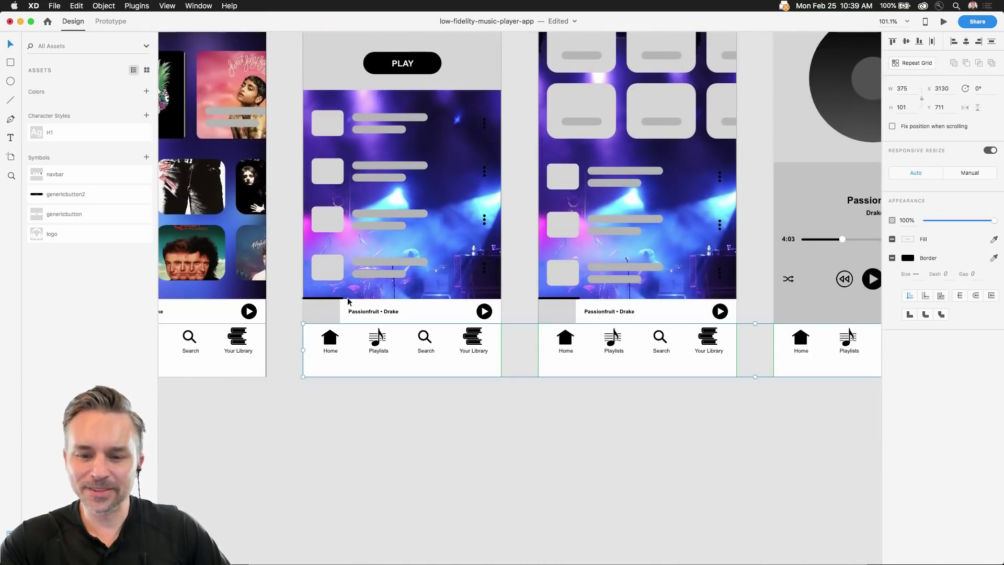
scroll(364, 395, left, 5)
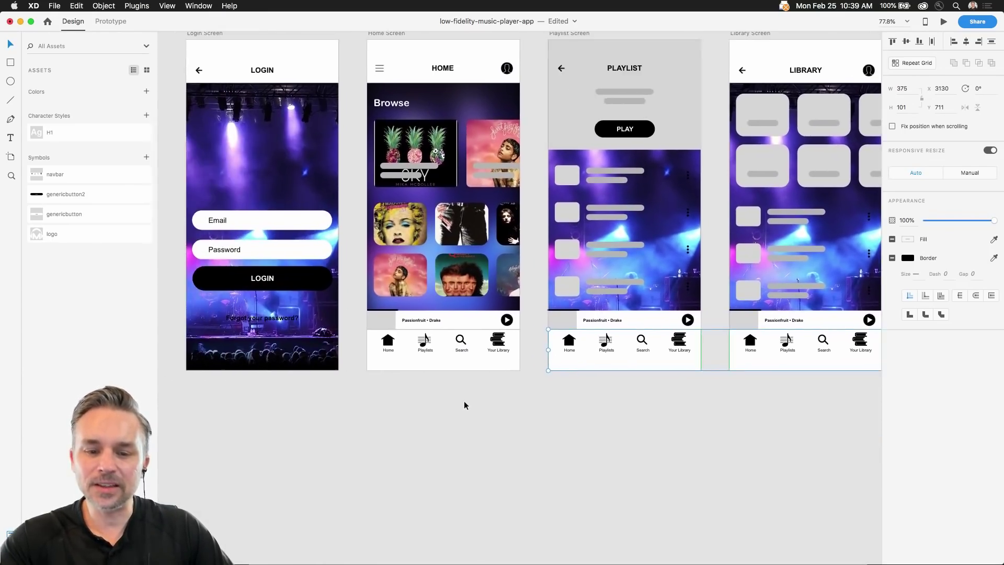
scroll(458, 403, up, 3)
scroll(238, 298, up, 2)
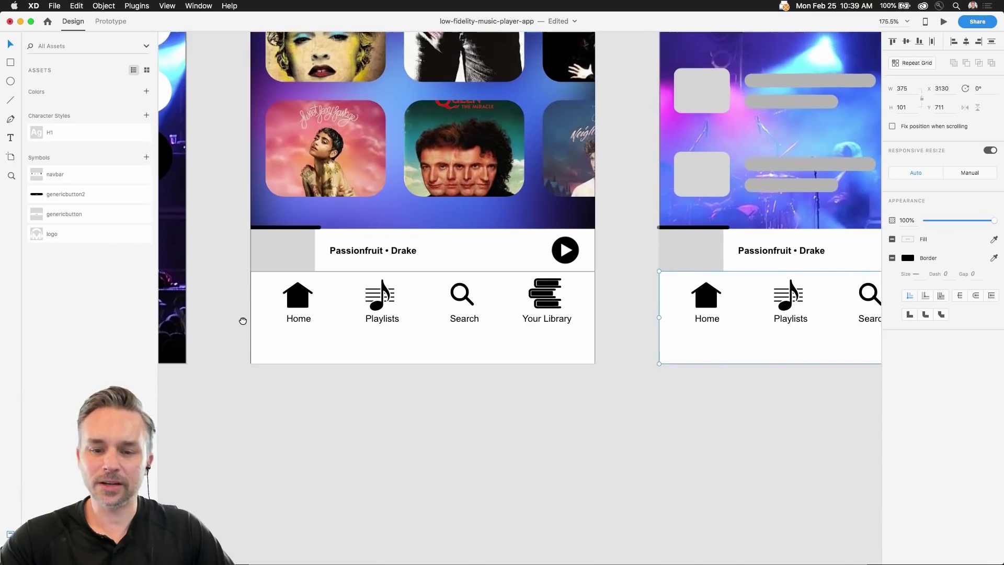
click(306, 318)
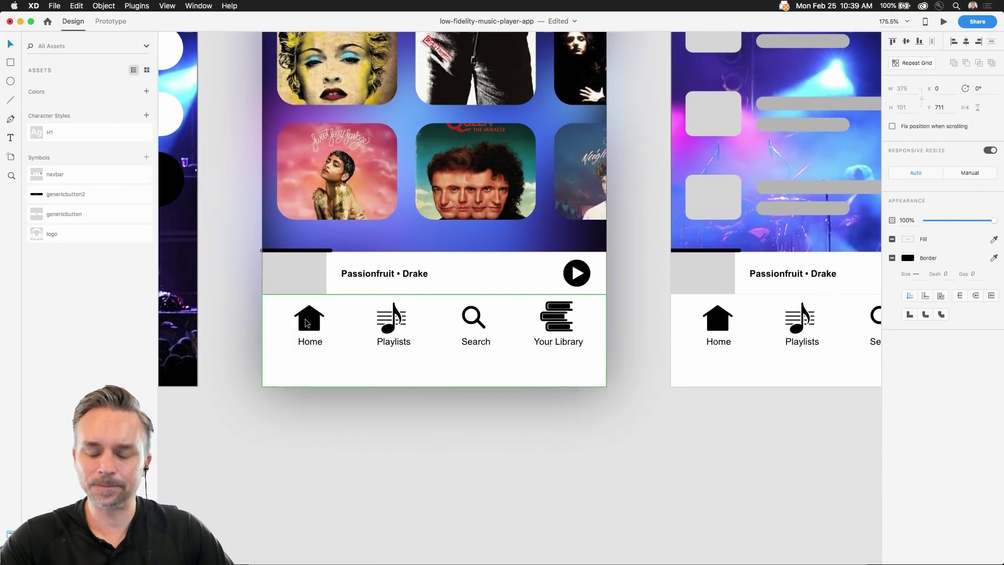
double_click(305, 318)
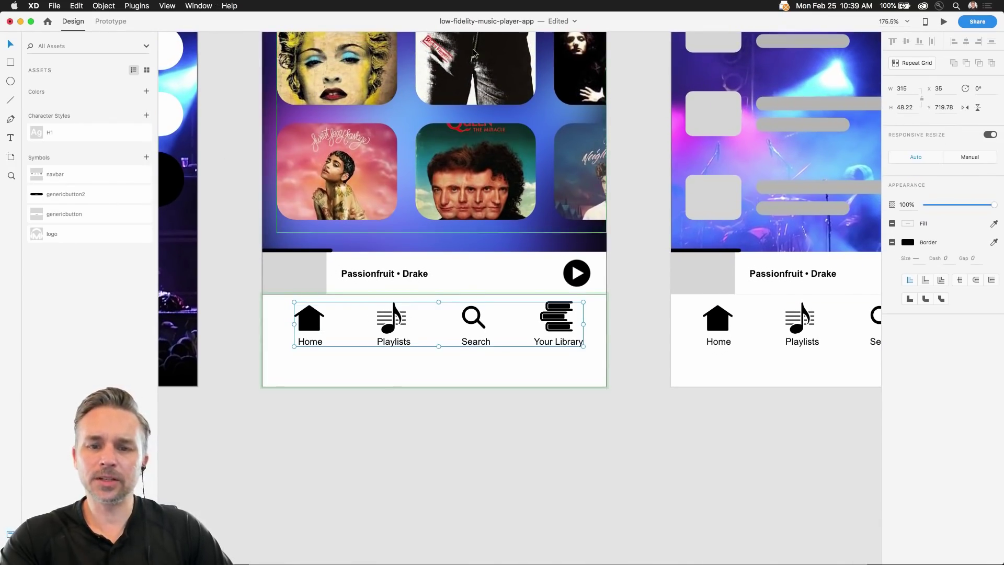
key(Escape)
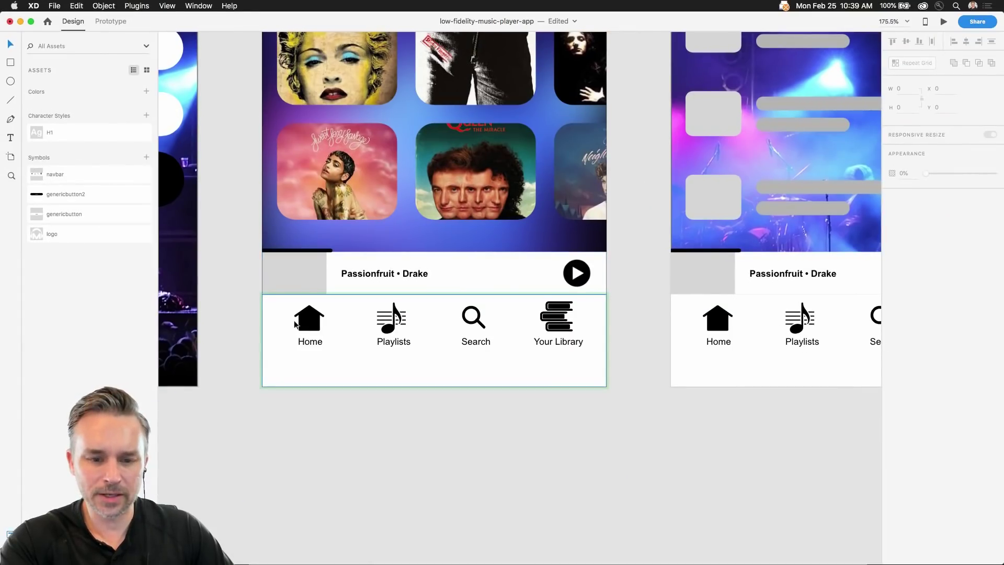
mouse_move(295, 324)
mouse_down()
mouse_move(306, 333)
mouse_move(296, 335)
mouse_up()
click(399, 464)
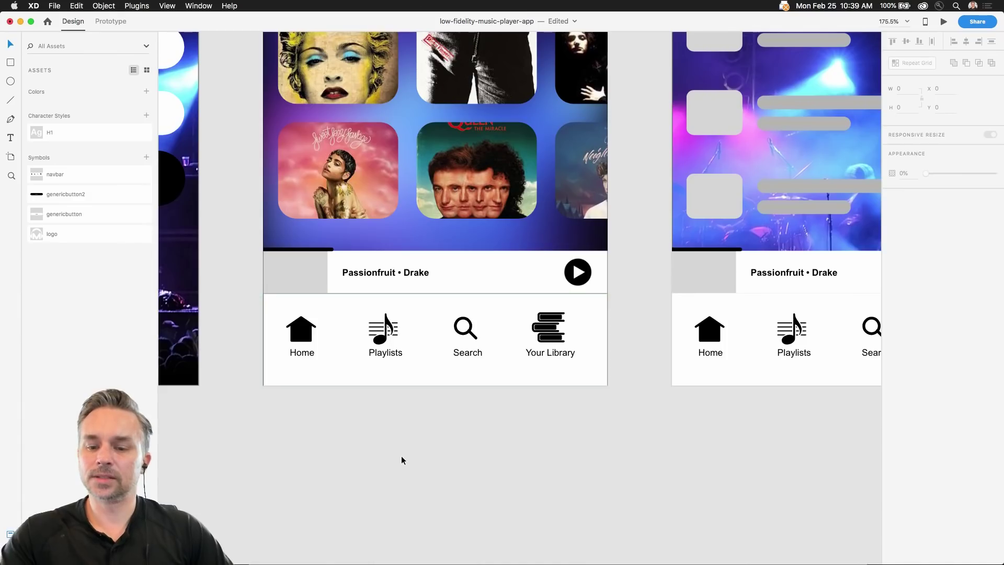
Look over the Splash, Login, Home, Playlist and Library screens to compare their current design and navigation bars
scroll(403, 454, down, 5)
scroll(393, 349, up, 2)
drag(343, 101, 614, 80)
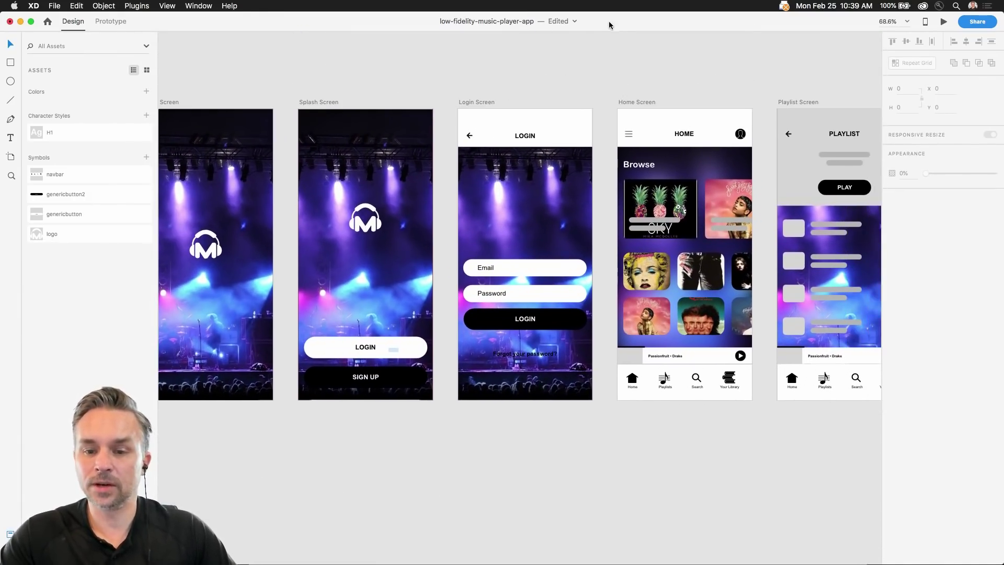
scroll(585, 72, up, 4)
drag(609, 146, 434, 140)
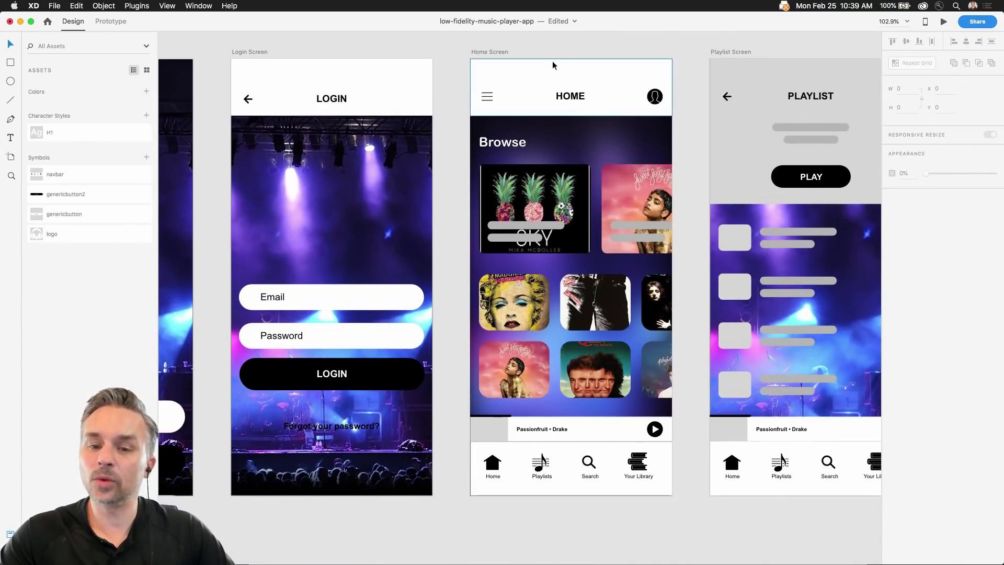
scroll(567, 329, up, 1)
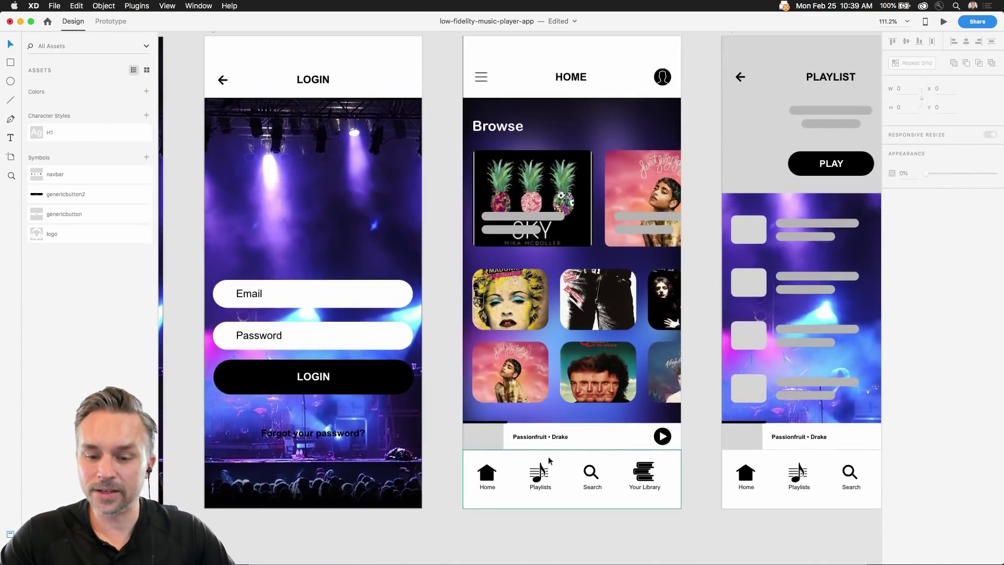
scroll(549, 460, right, 5)
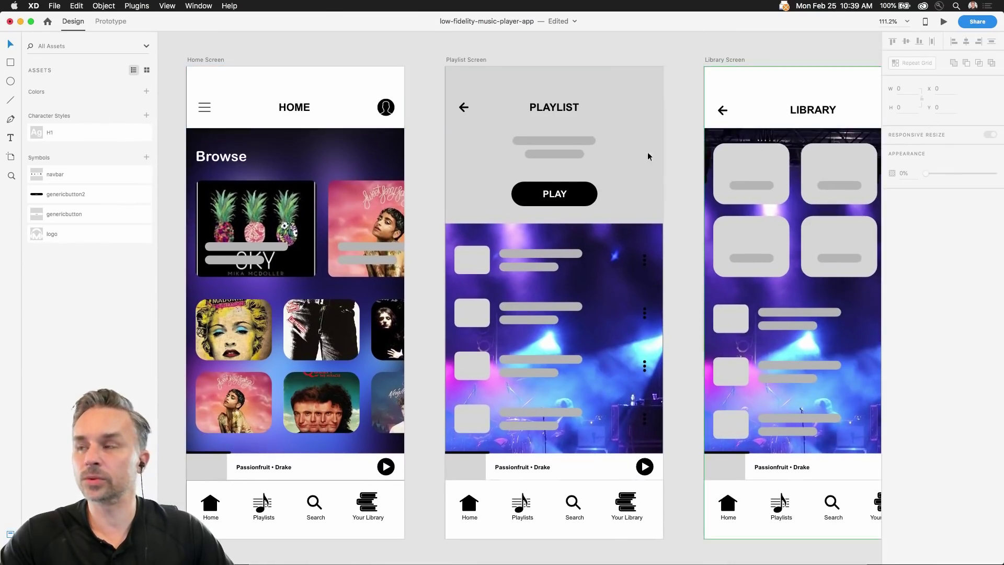
drag(433, 223, 584, 164)
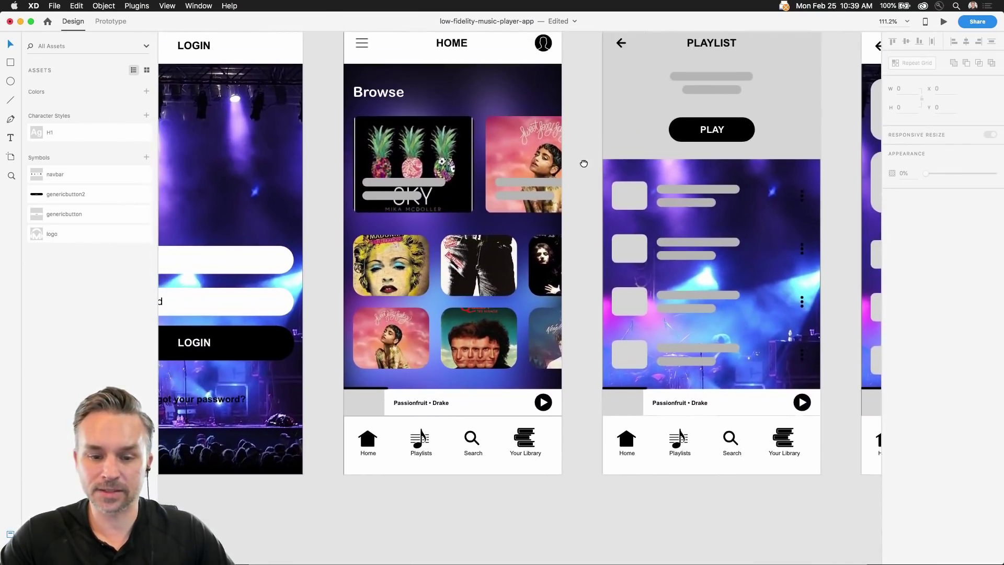
Select the grey album art placeholder inside the Home Screen's Passionfruit • Drake player bar
scroll(377, 411, up, 5)
click(425, 396)
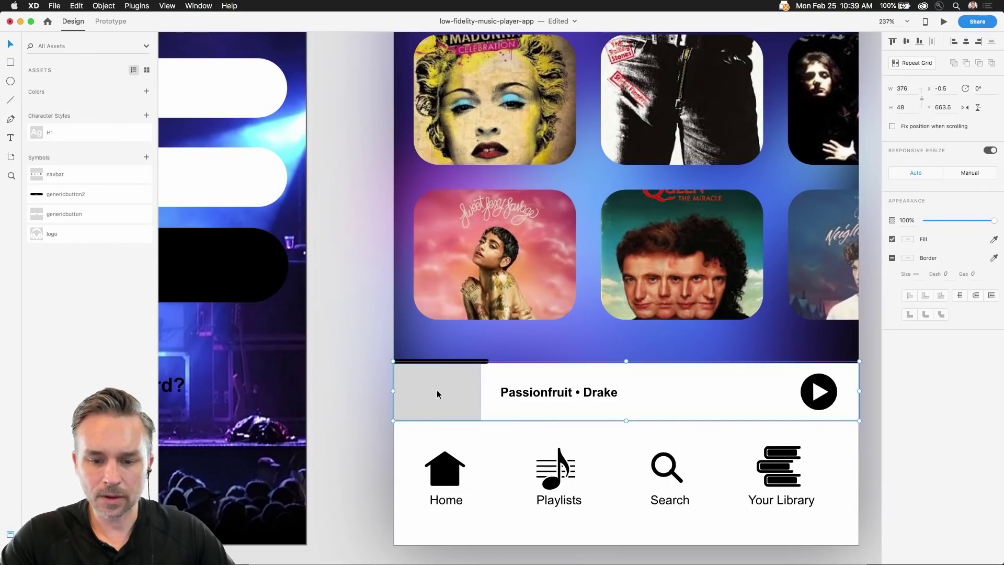
double_click(437, 390)
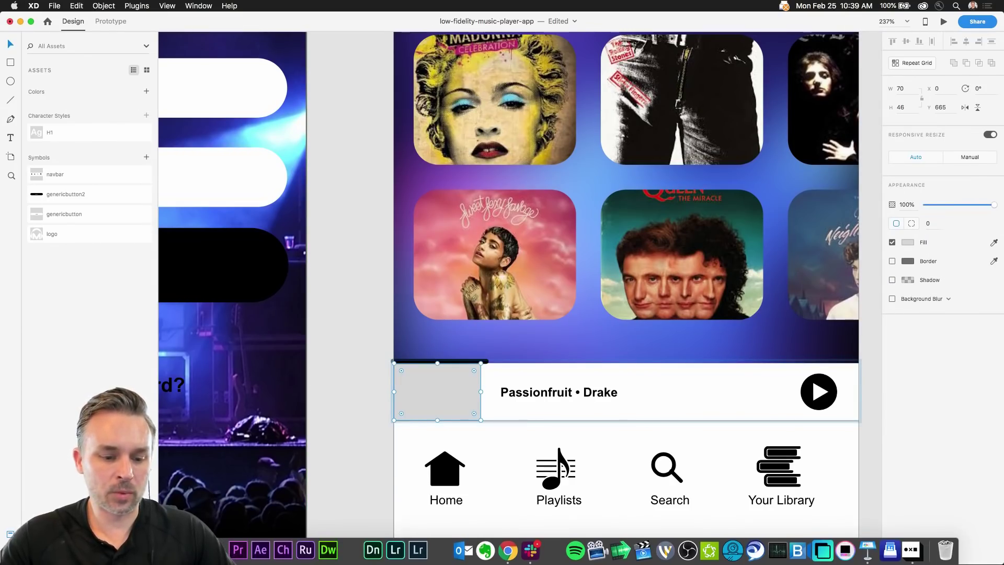
Fill the grey thumbnail rectangle in the Passionfruit mini-player bar with the drke.jpg image from the Desktop folder
click(289, 547)
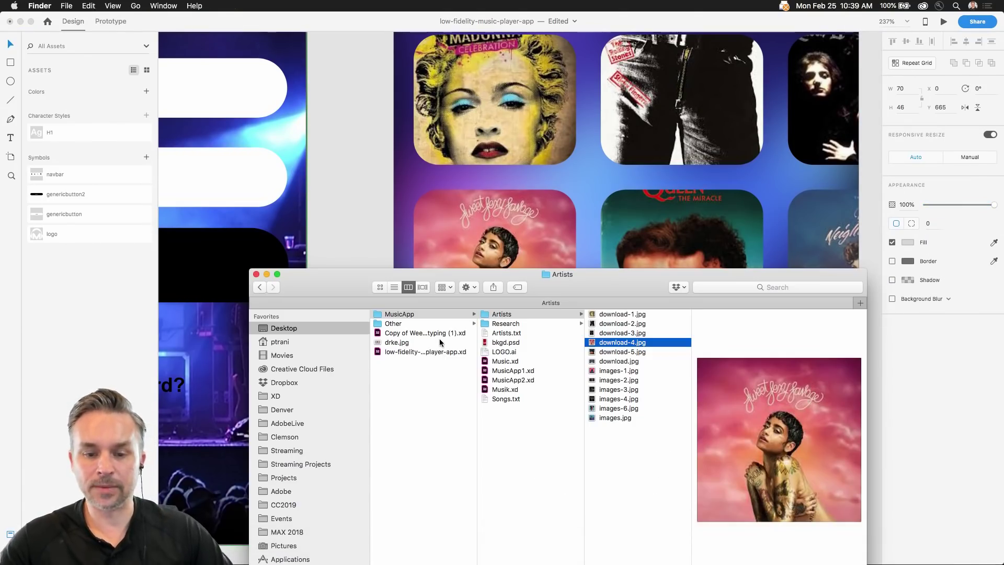
click(377, 343)
drag(314, 273, 853, 226)
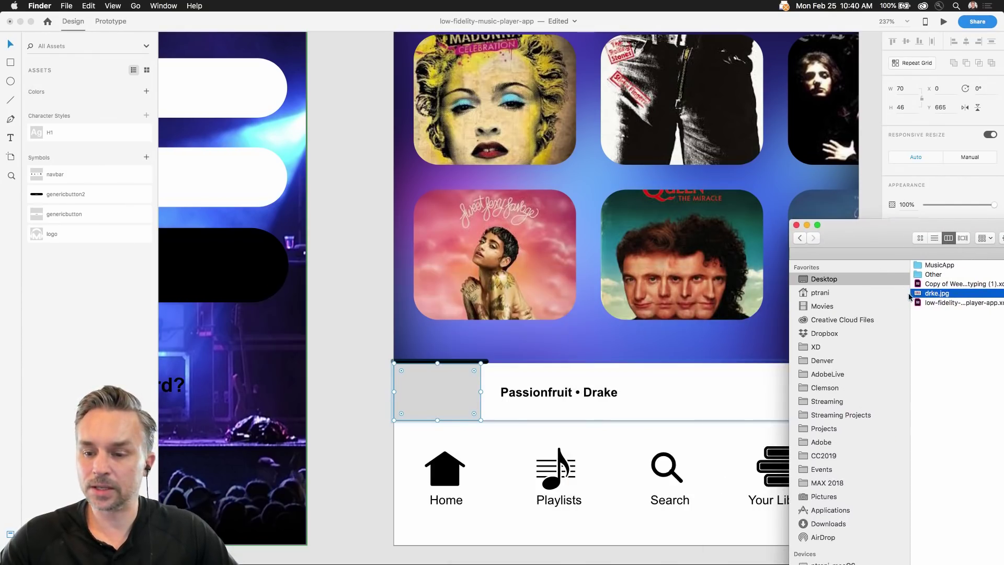
drag(912, 295, 414, 386)
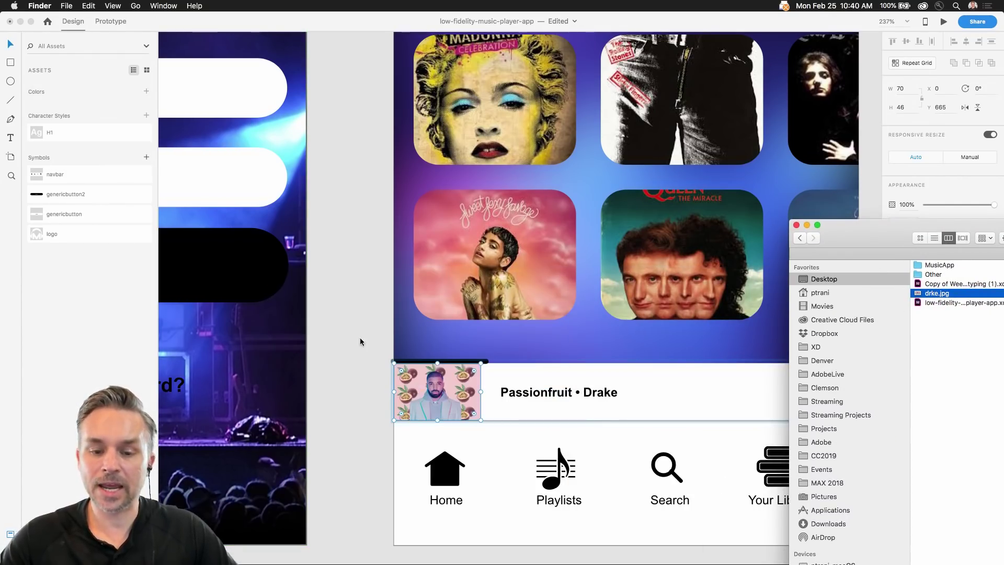
Delete the record disc graphic from the first Now Playing artboard, beside the Library screen
scroll(359, 325, down, 5)
scroll(625, 151, right, 15)
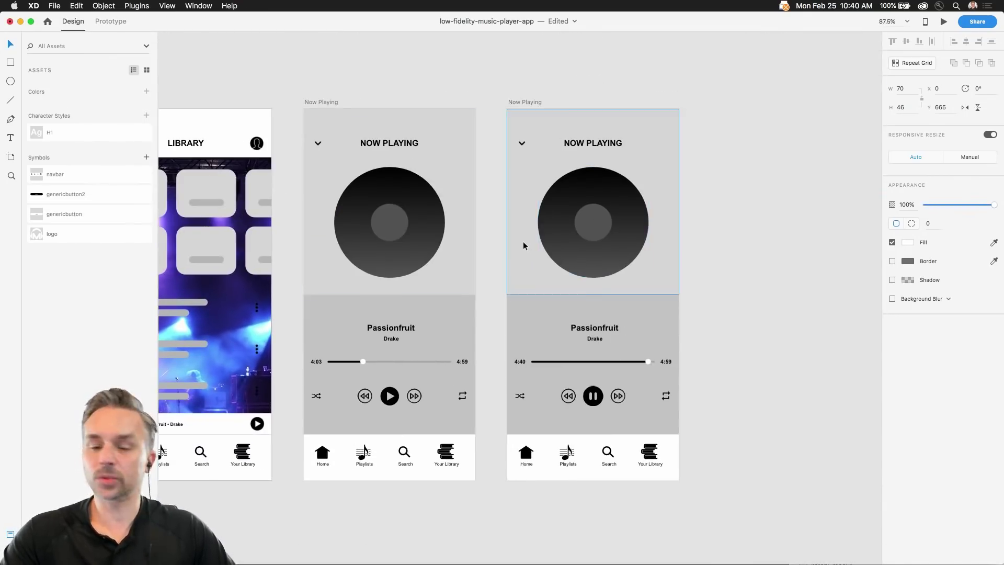
scroll(493, 235, up, 2)
scroll(528, 142, left, 3)
scroll(528, 142, left, 3)
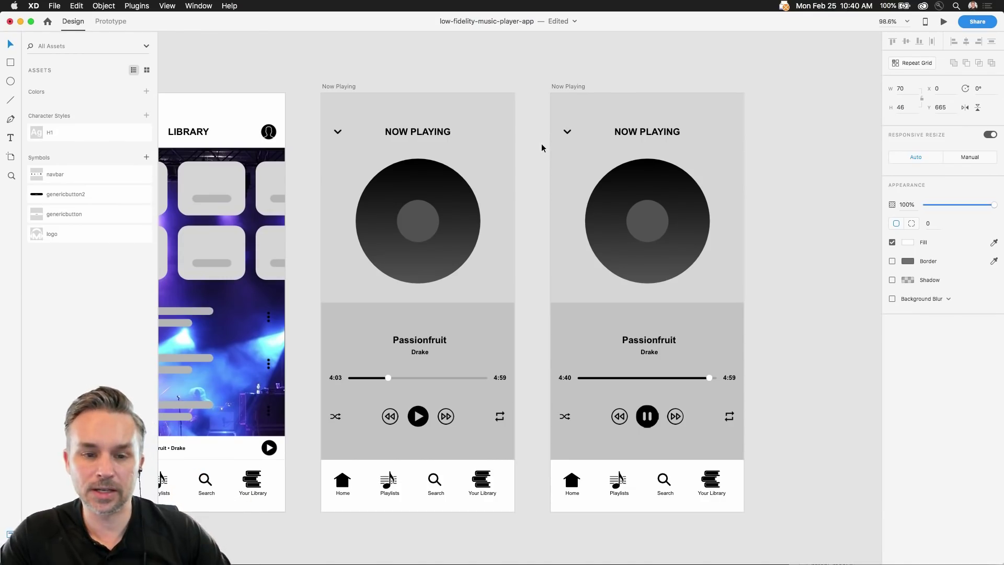
click(413, 189)
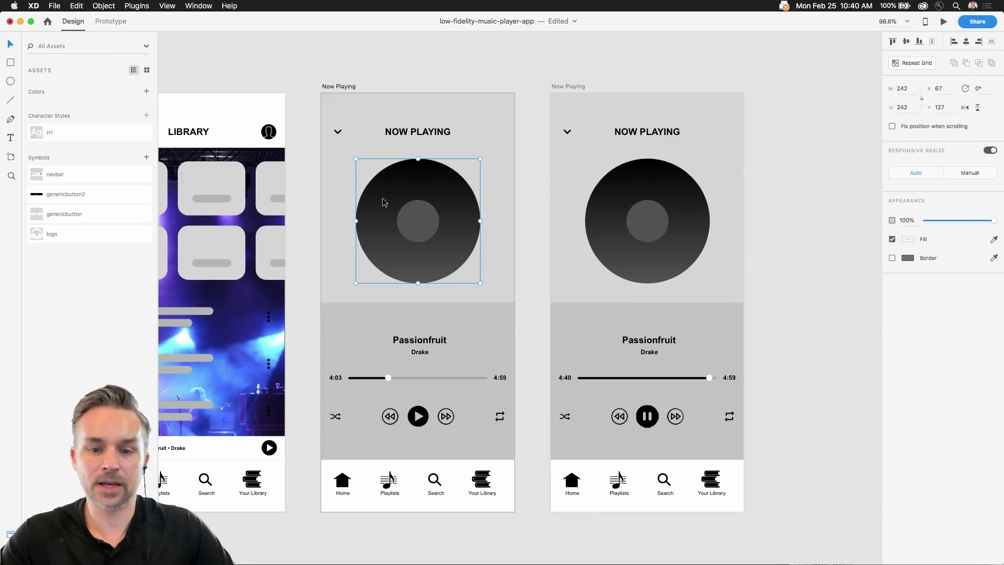
key(Delete)
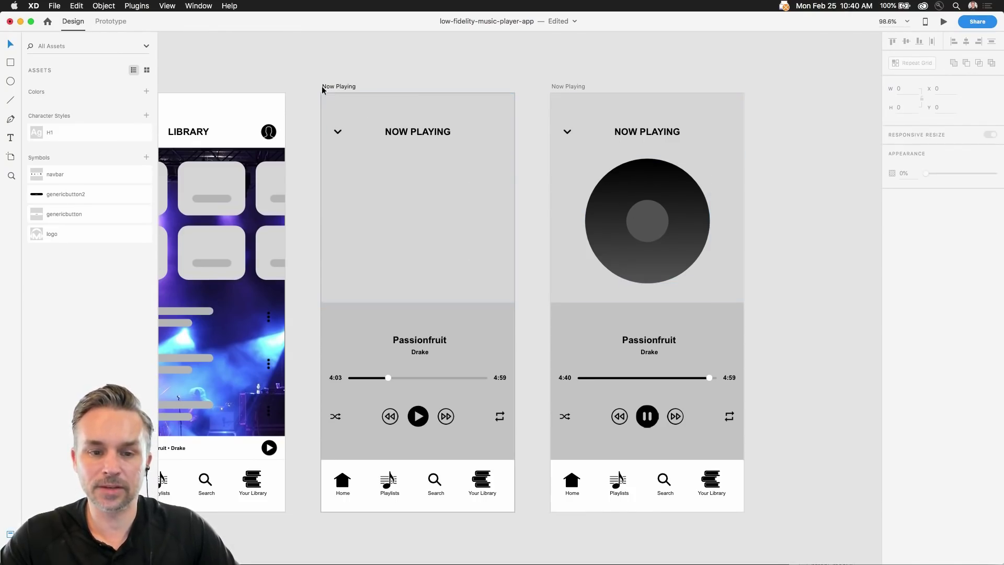
Fill the upper rectangle of the first Now Playing artboard with drke.jpg from the Desktop folder
click(327, 87)
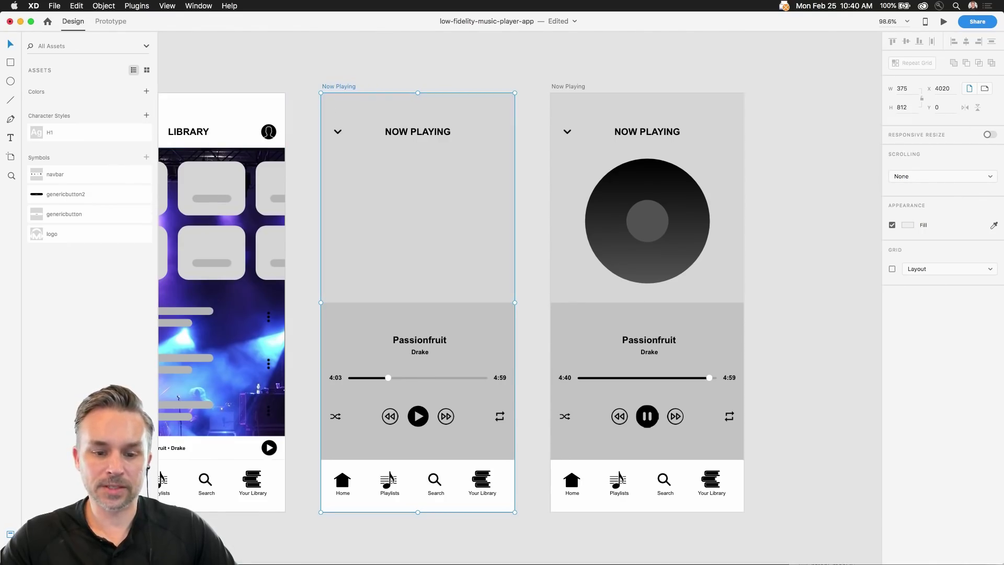
click(230, 551)
click(936, 293)
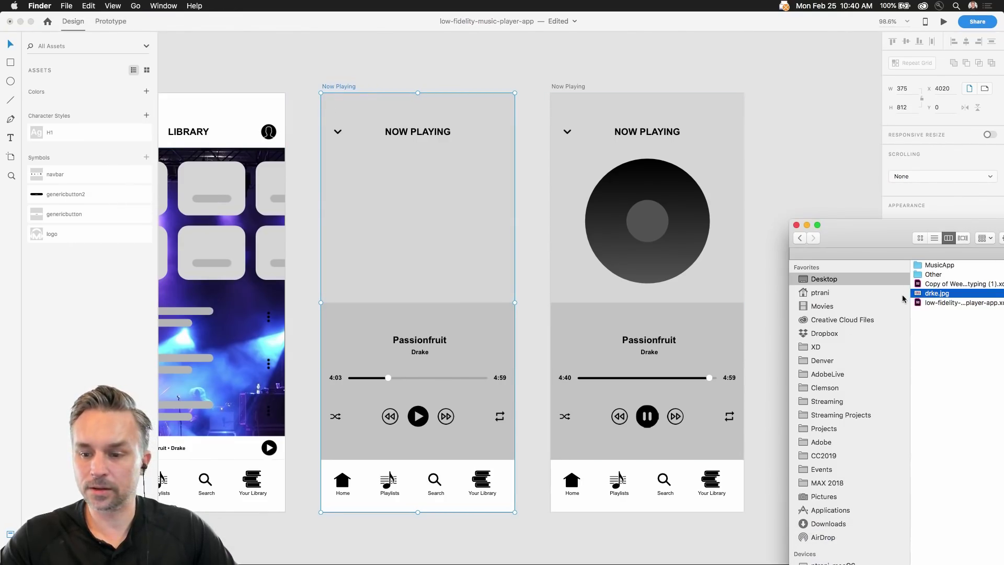
drag(936, 293, 361, 213)
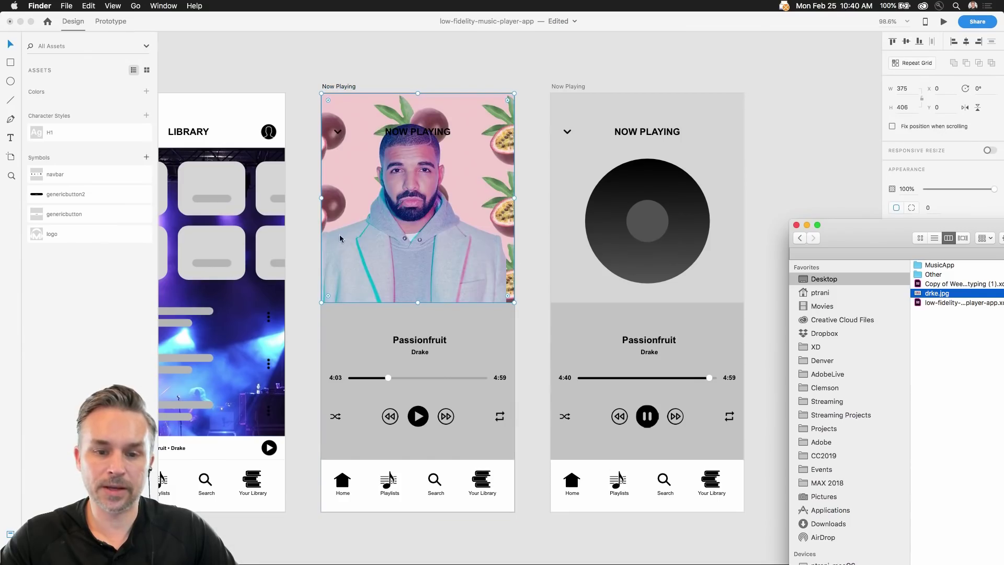
Delete the NOW PLAYING title text from both Now Playing artboards
click(310, 139)
click(424, 135)
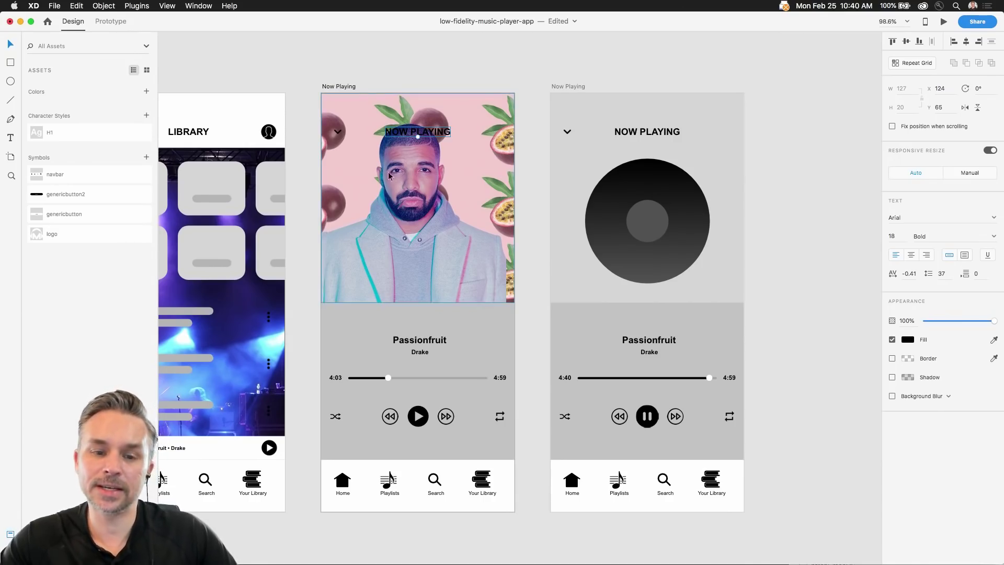
scroll(416, 115, left, 1)
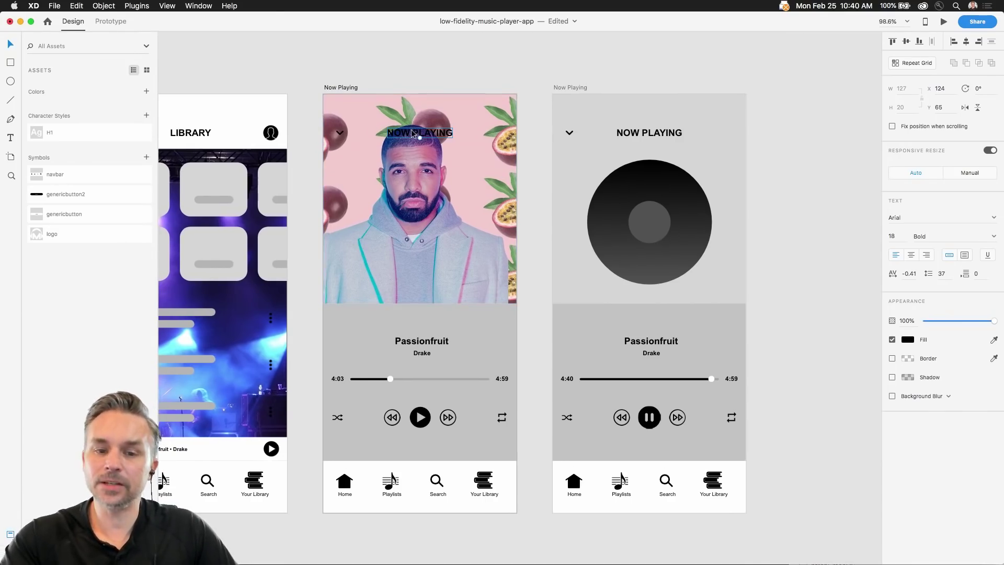
scroll(410, 131, left, 2)
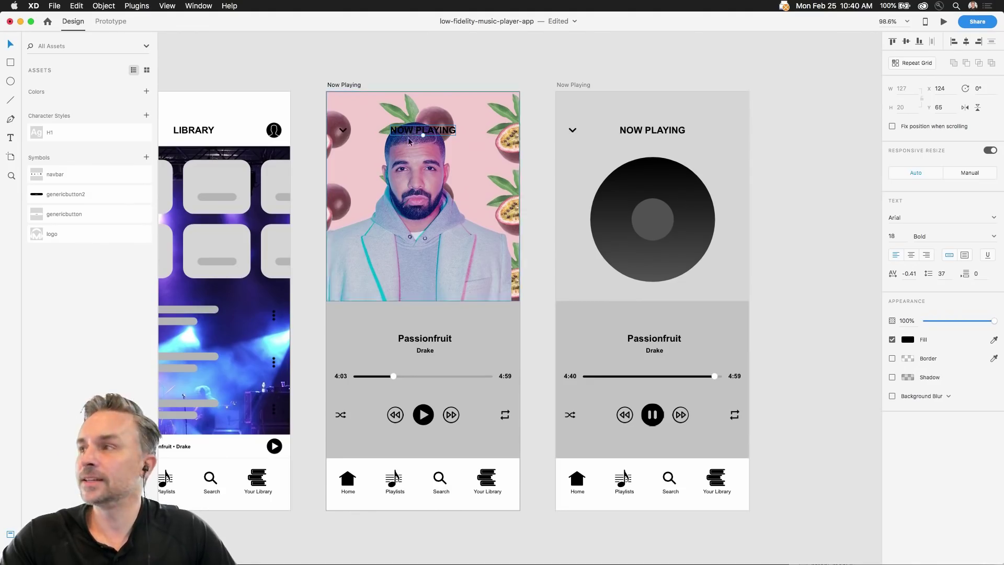
key(BackSpace)
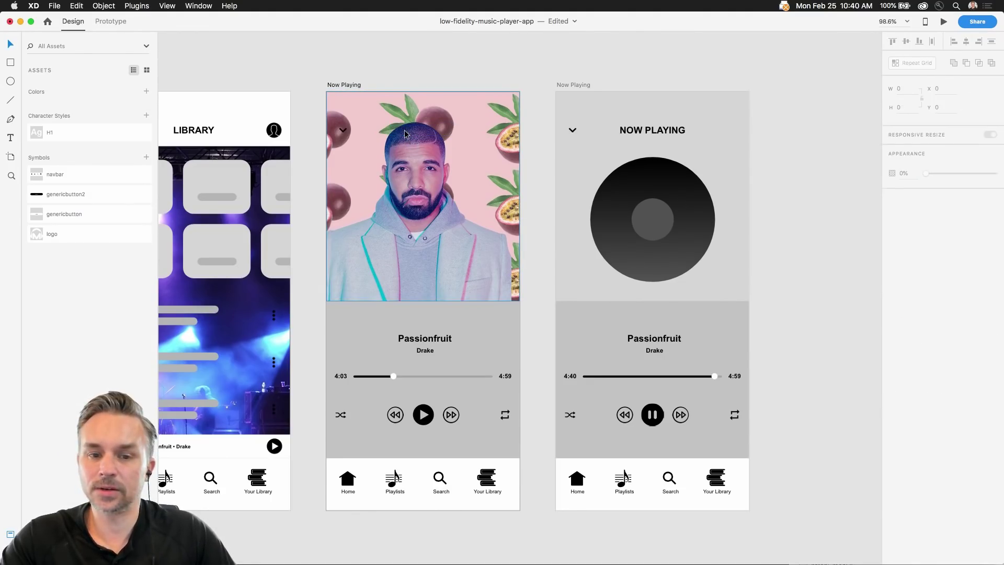
click(630, 131)
key(BackSpace)
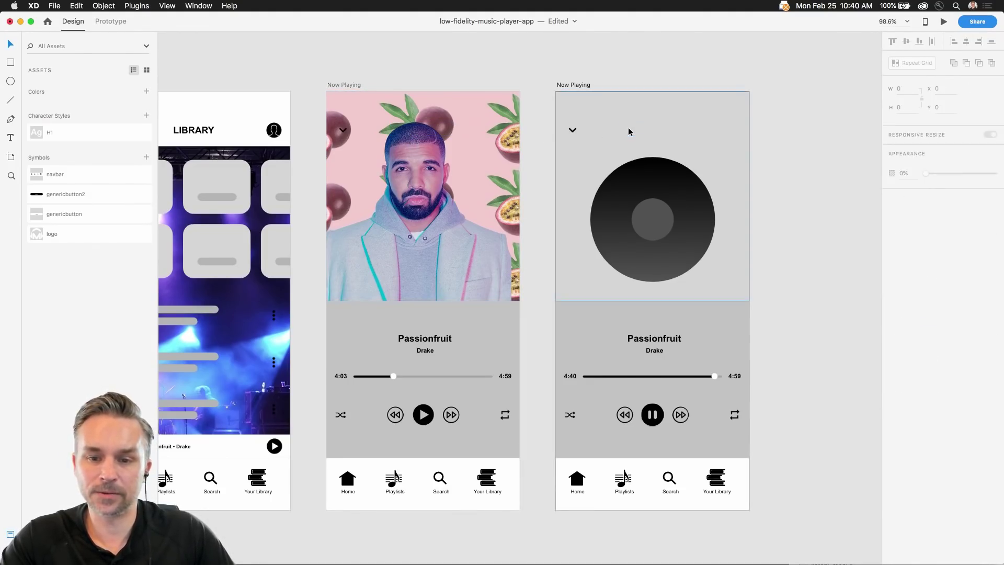
scroll(310, 162, down, 3)
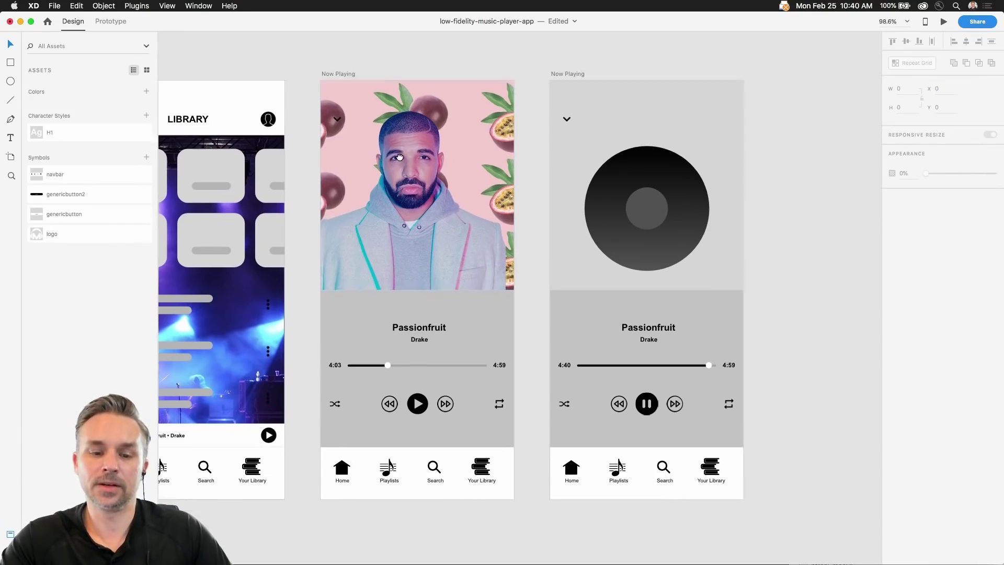
click(349, 291)
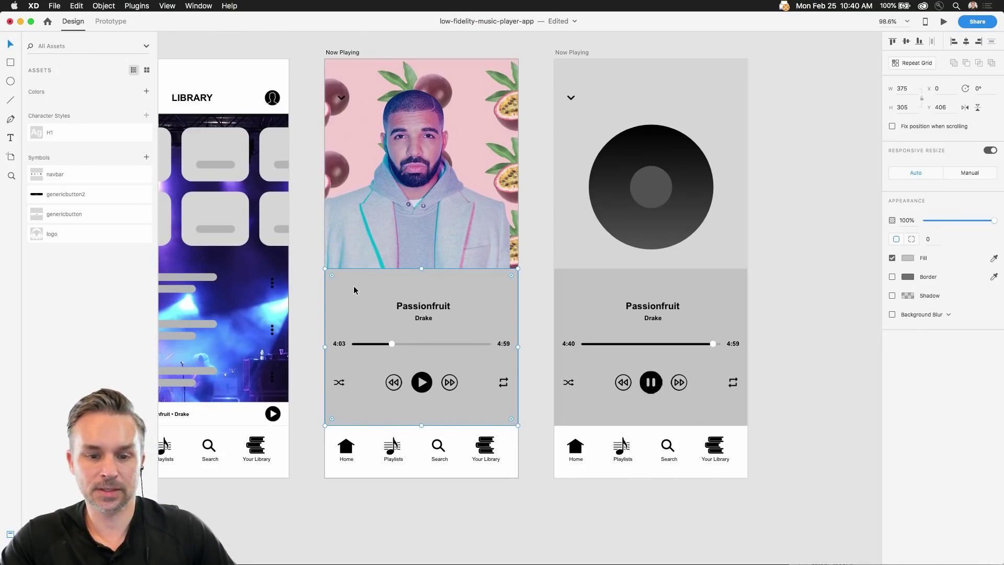
key(BackSpace)
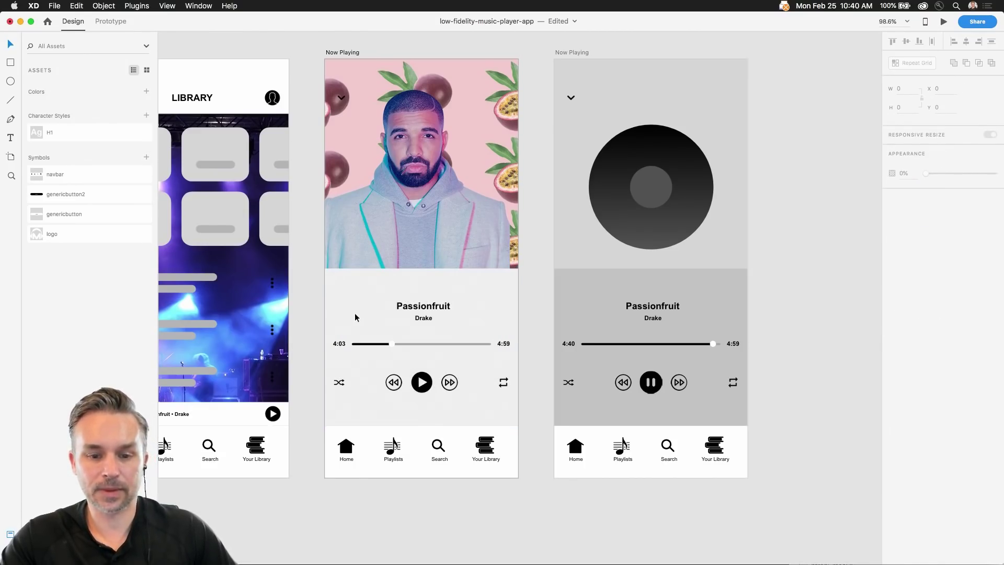
key(super+z)
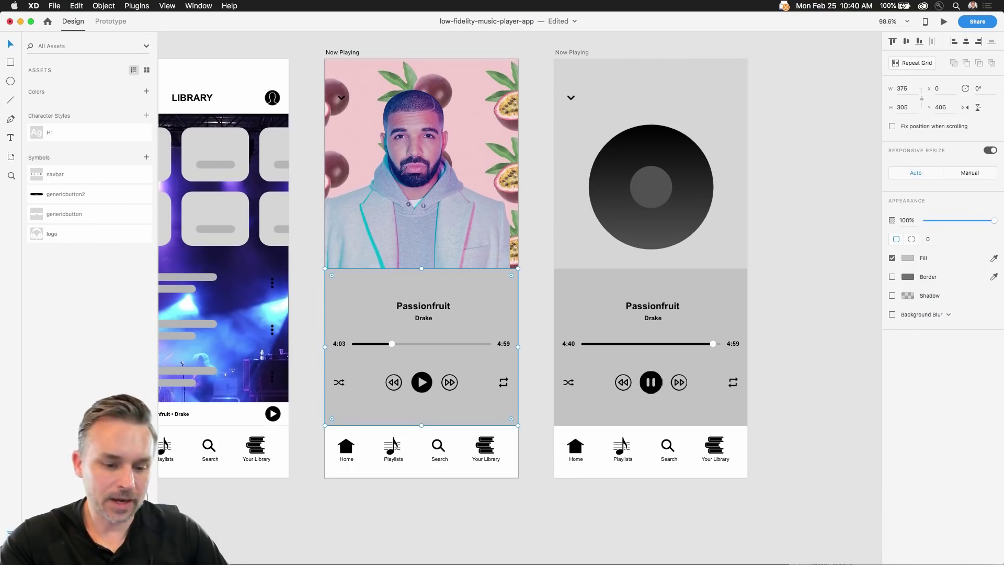
Fill the grey panel behind the playback controls on the first Now Playing artboard with drke.jpg
mouse_move(910, 557)
click(58, 550)
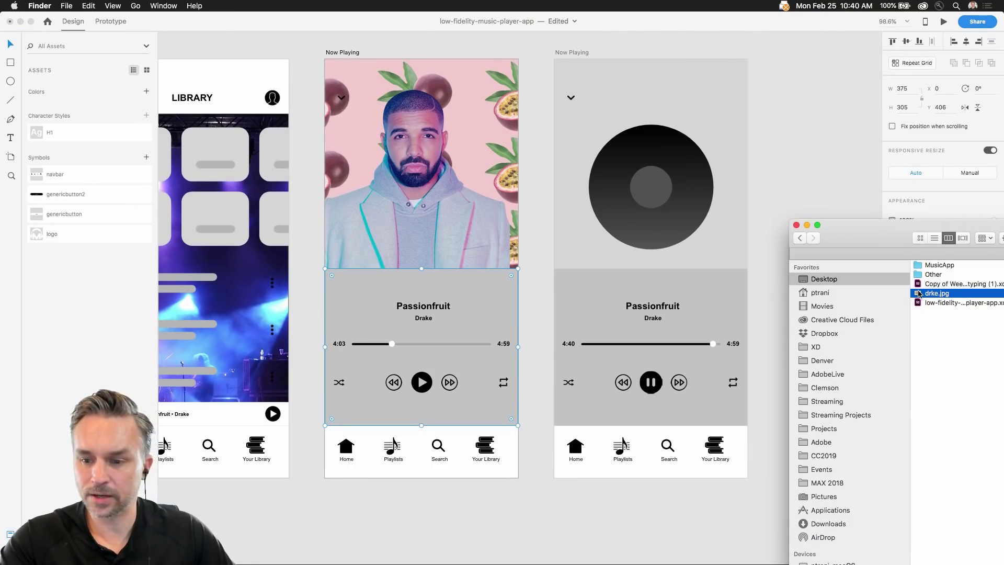
drag(918, 293, 331, 298)
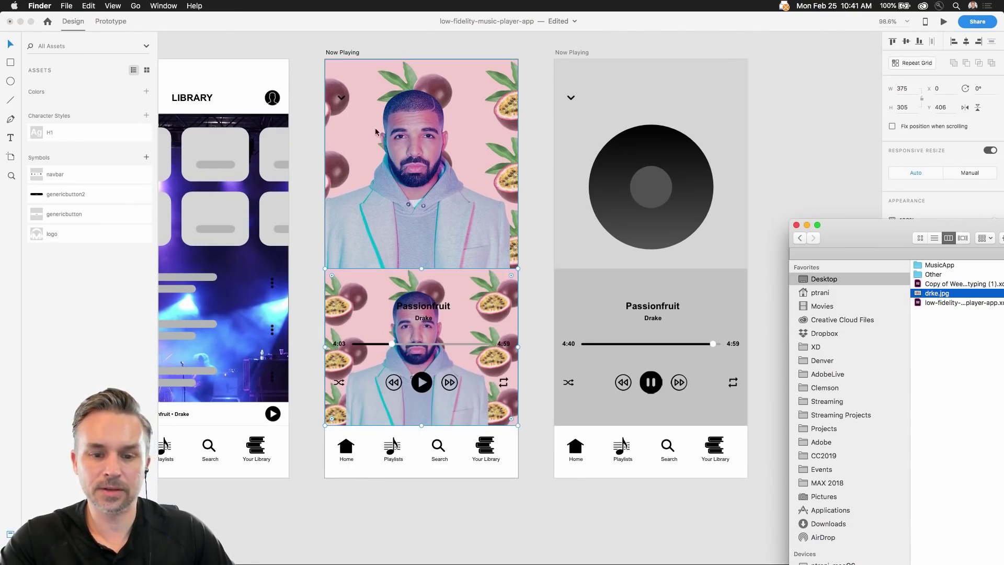
key(space)
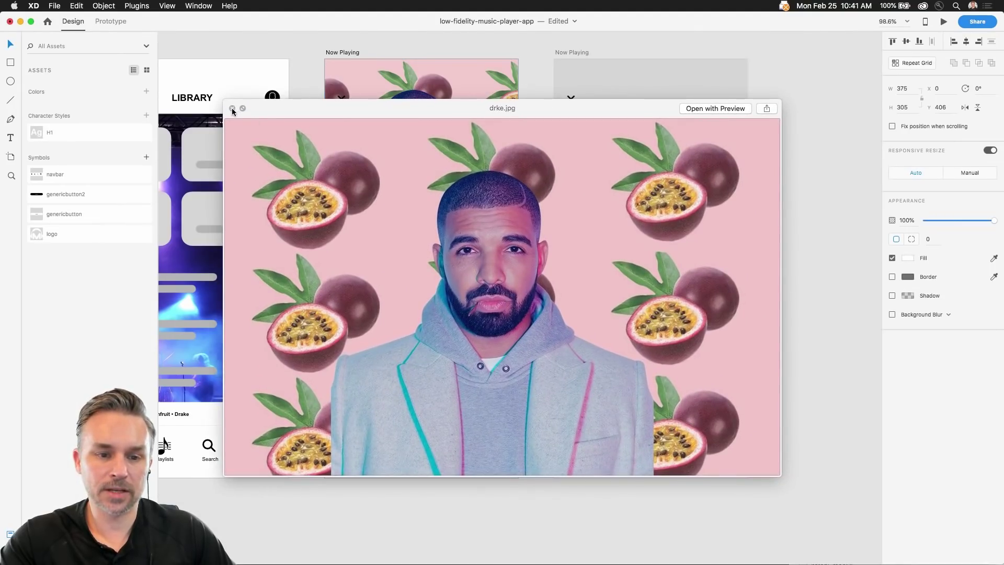
click(232, 109)
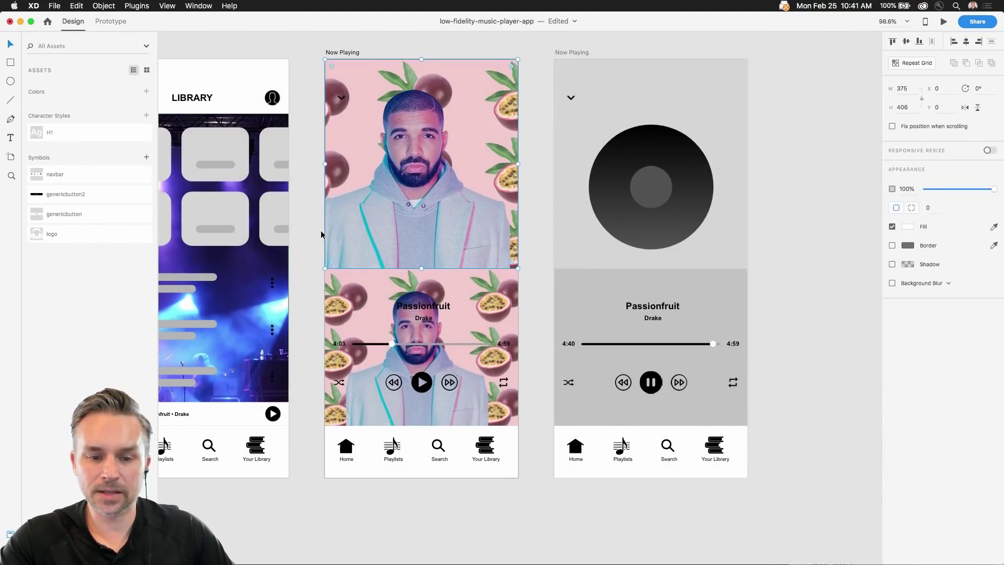
Extend the lower image panel up to the artboard's top edge, making it 711 high at Y 0
click(309, 200)
scroll(361, 256, left, 5)
click(409, 319)
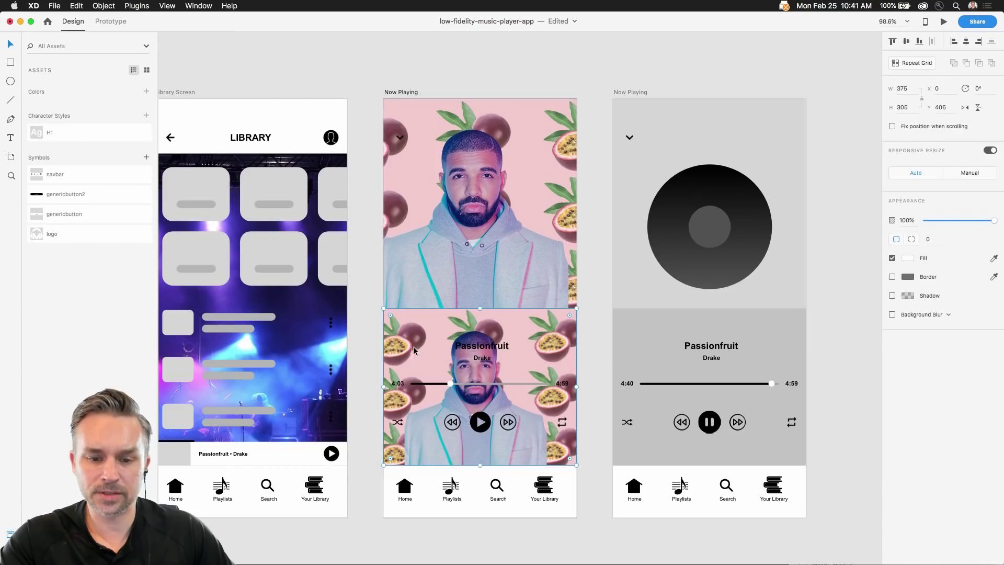
key(super+y)
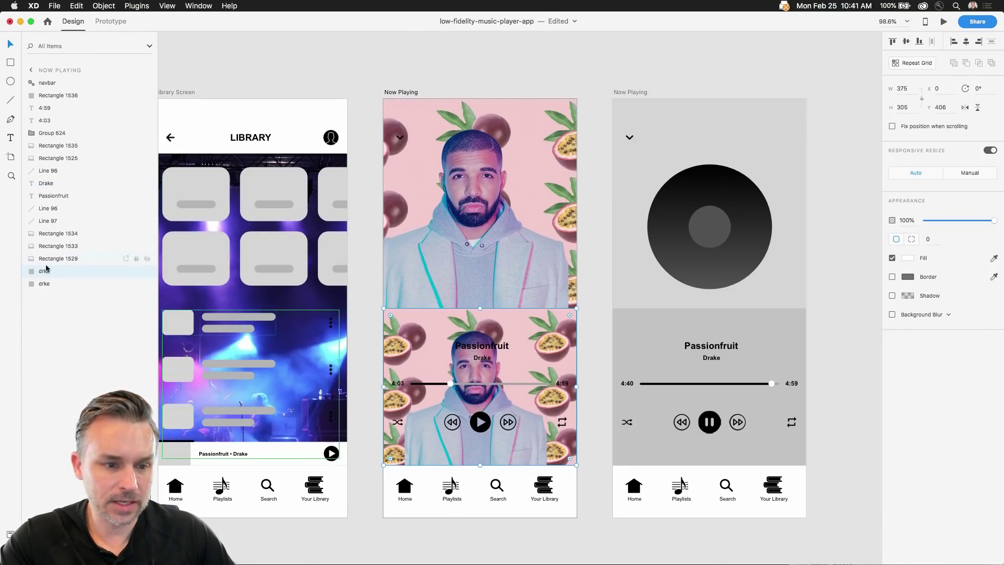
click(51, 283)
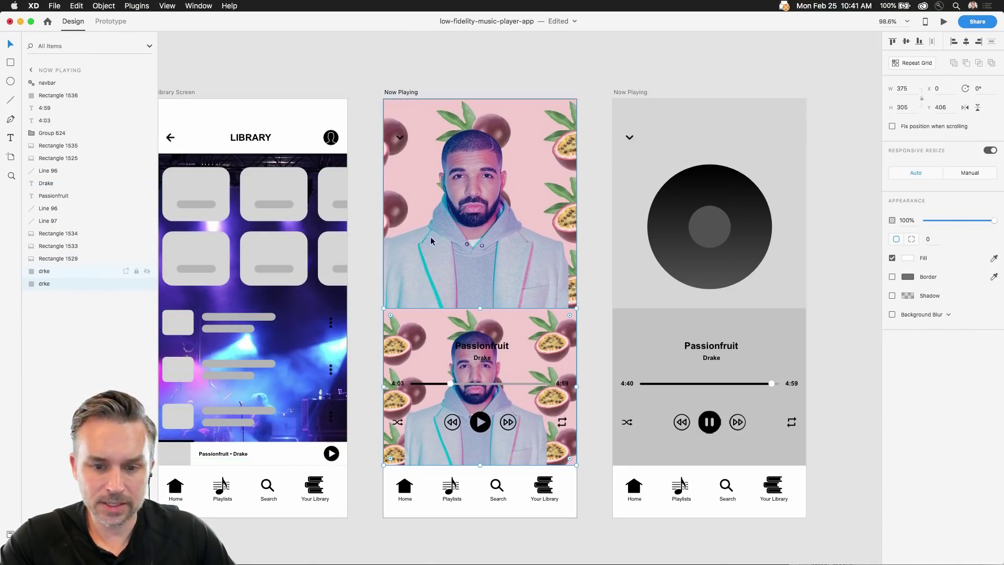
drag(382, 307, 383, 98)
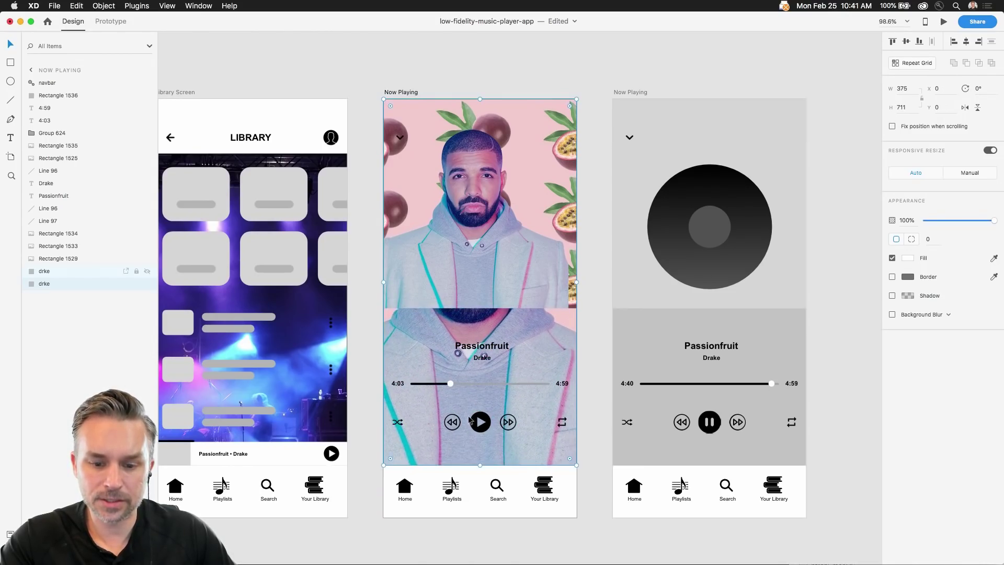
Shrink the upper cover image to about 263 × 284 and place it above the song title at about X 48, Y 122
click(439, 223)
drag(385, 309, 413, 248)
drag(475, 181, 441, 244)
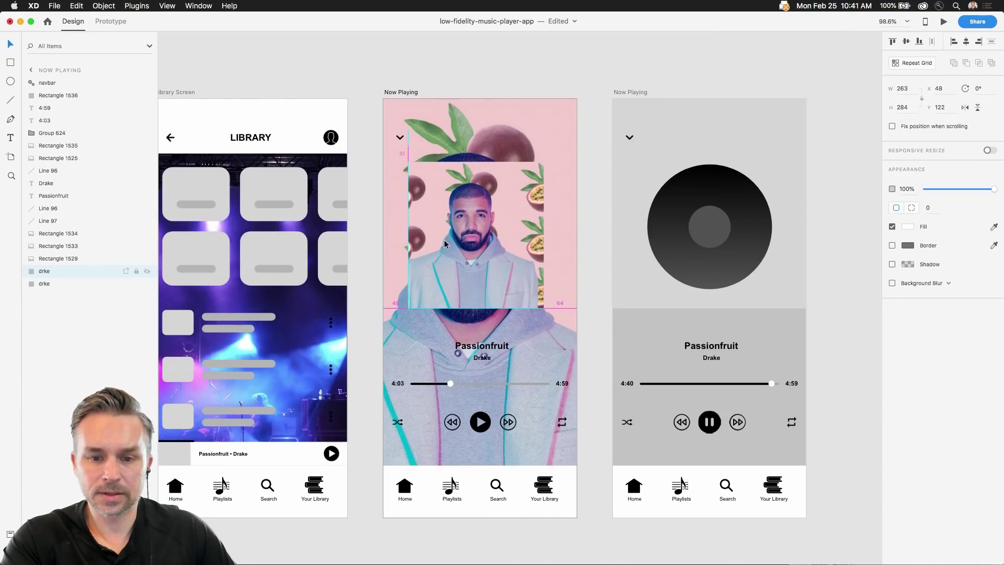
Apply an Object Blur to the large background image of the first Now Playing artboard
click(474, 103)
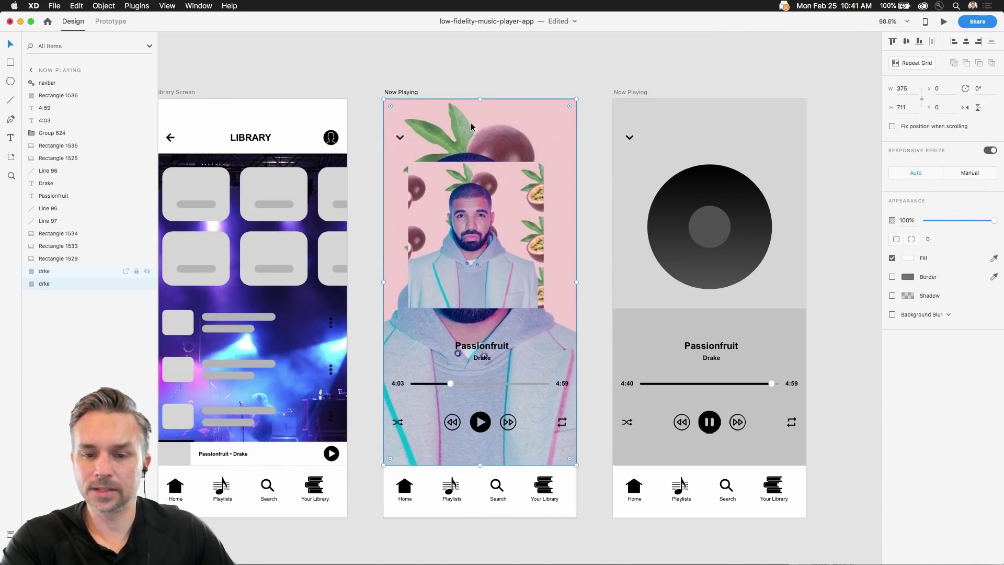
click(892, 315)
click(925, 315)
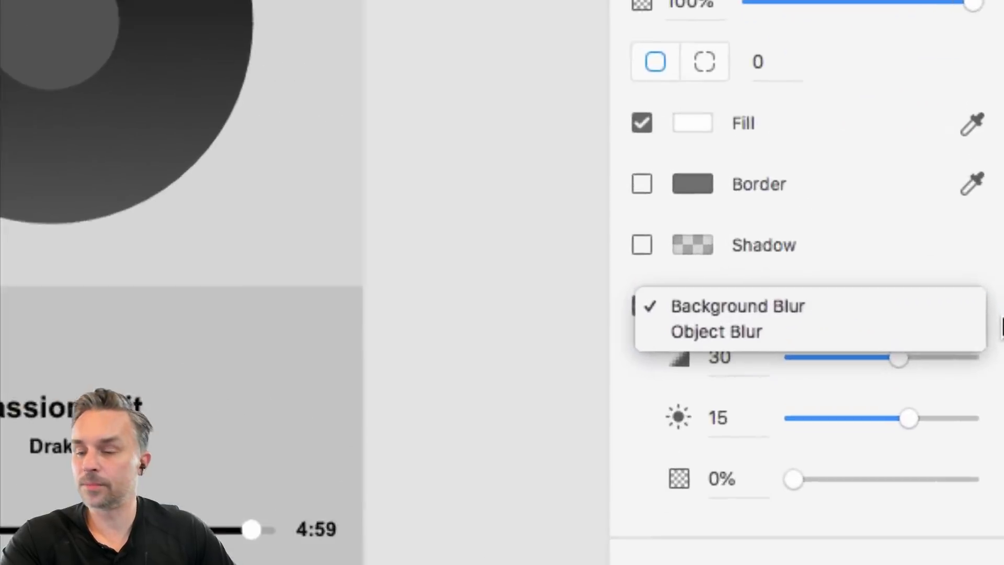
click(835, 335)
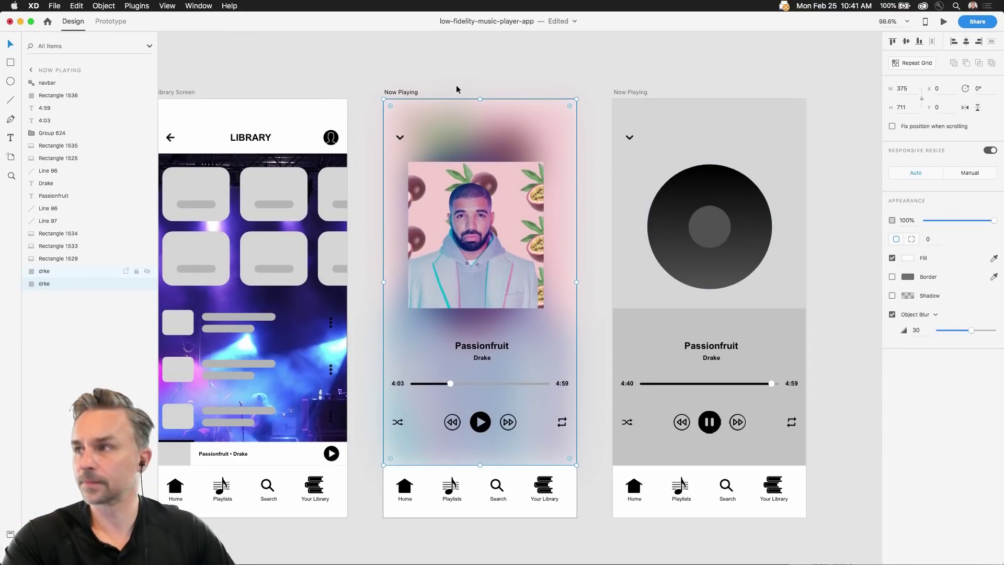
Center the small cover image horizontally on the artboard at X 56
scroll(456, 89, left, 1)
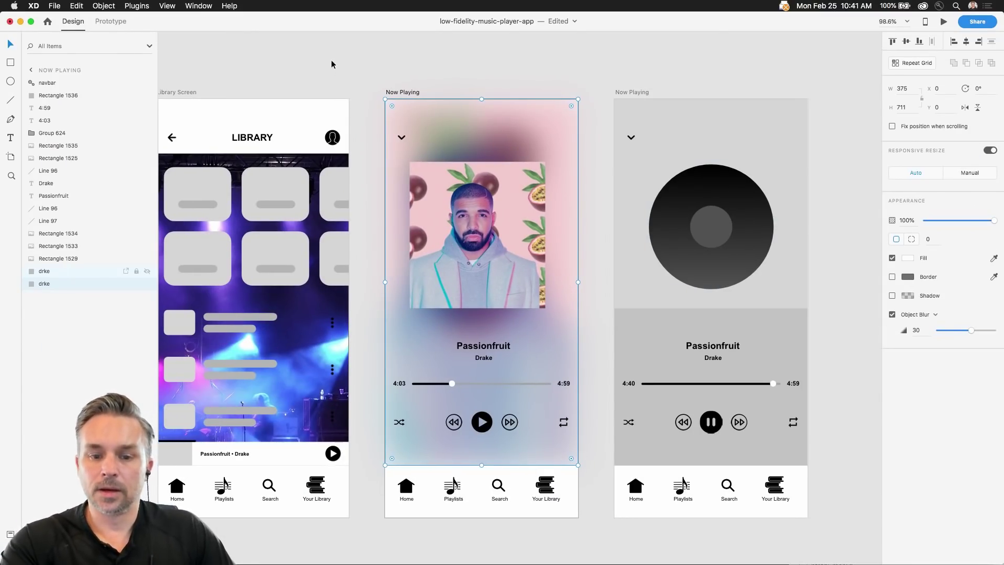
click(340, 70)
drag(443, 224, 445, 225)
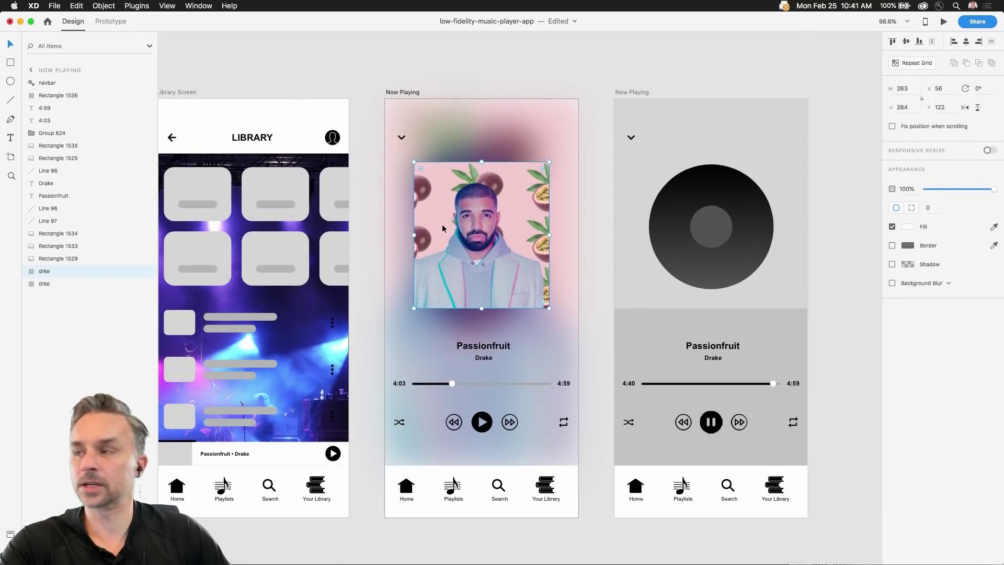
Set the fill of the first Now Playing artboard to black, #000000
click(391, 93)
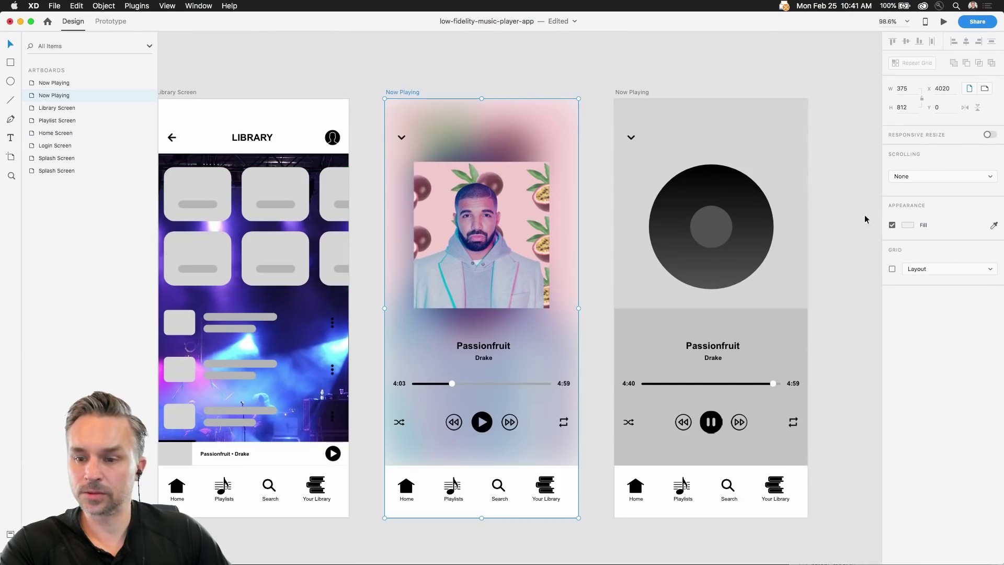
click(907, 225)
click(782, 253)
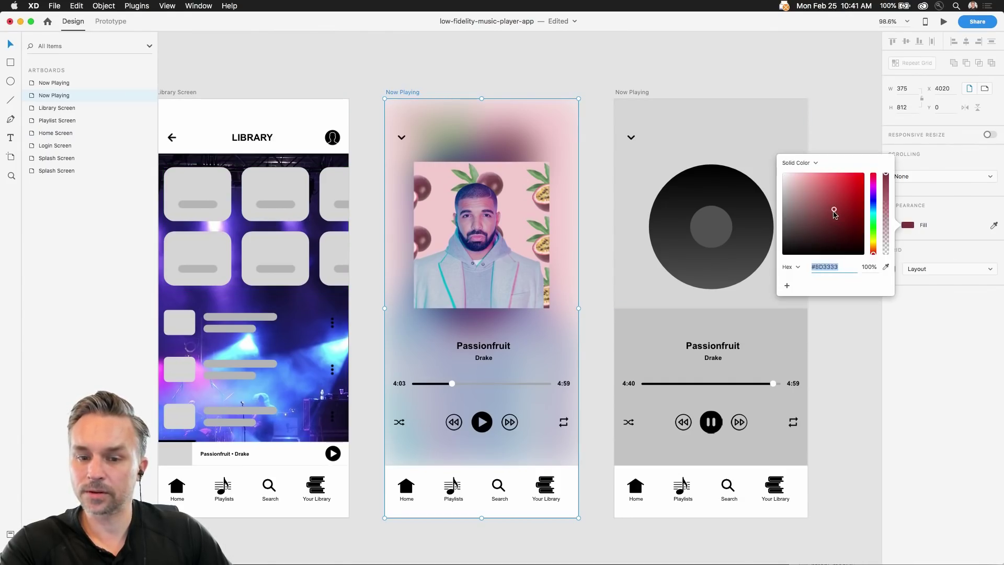
drag(775, 253, 704, 351)
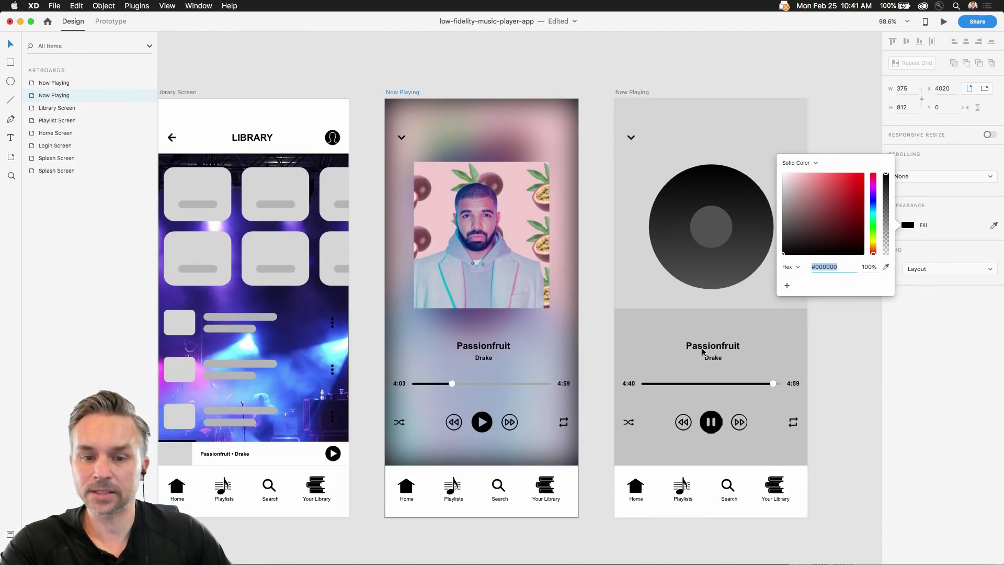
click(435, 60)
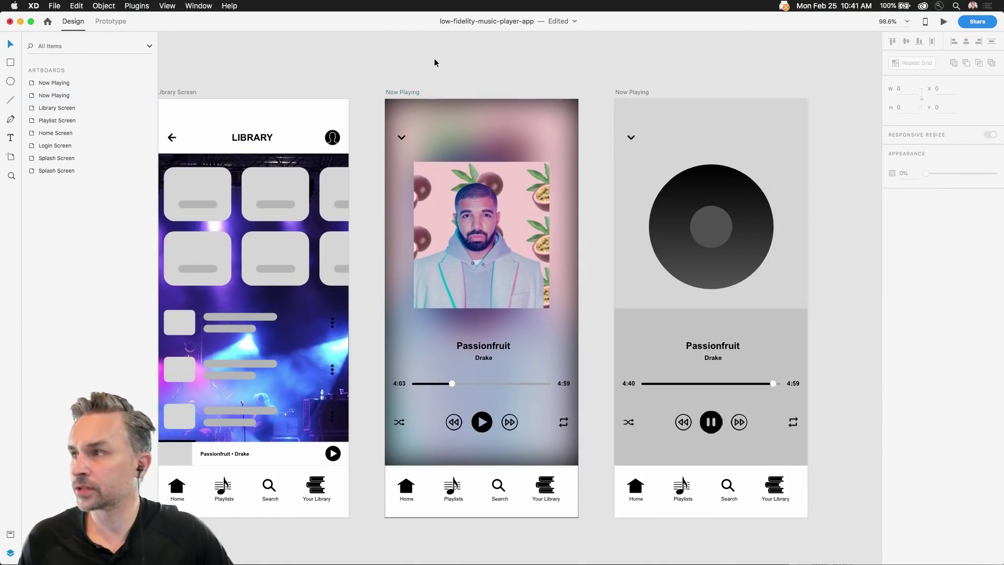
Change the first Now Playing artboard's fill to a muted mauve, #8E5371
click(387, 94)
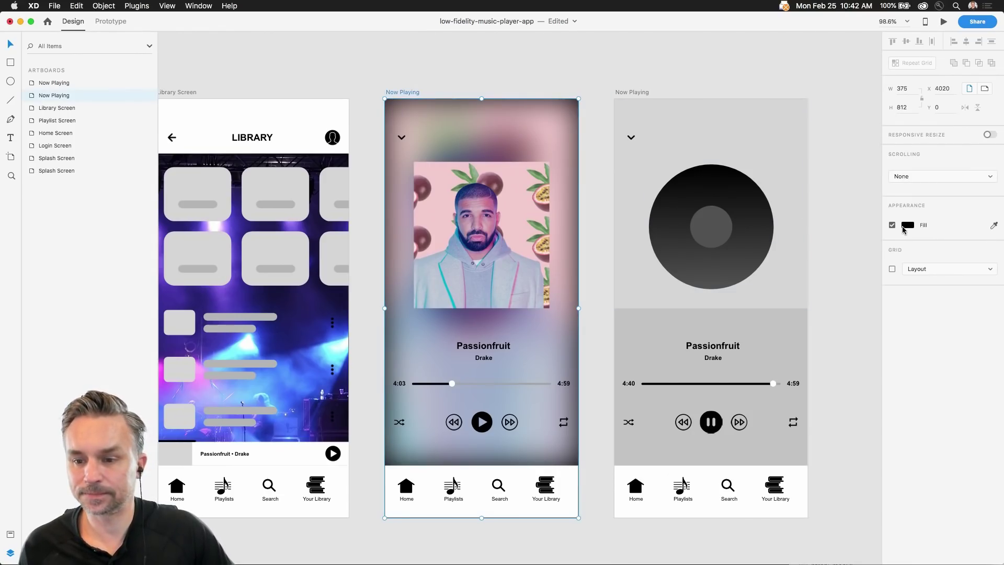
click(907, 225)
click(784, 222)
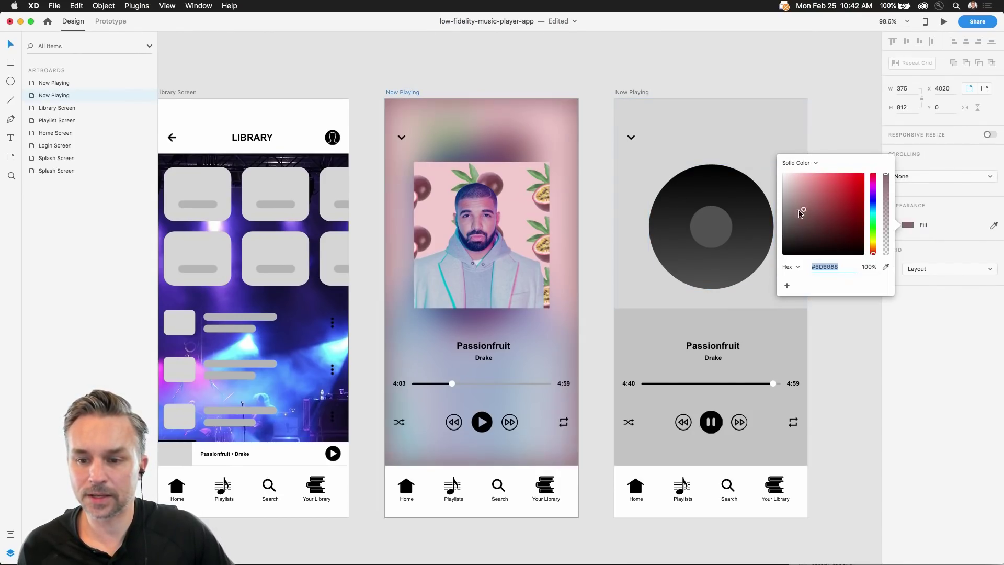
click(821, 207)
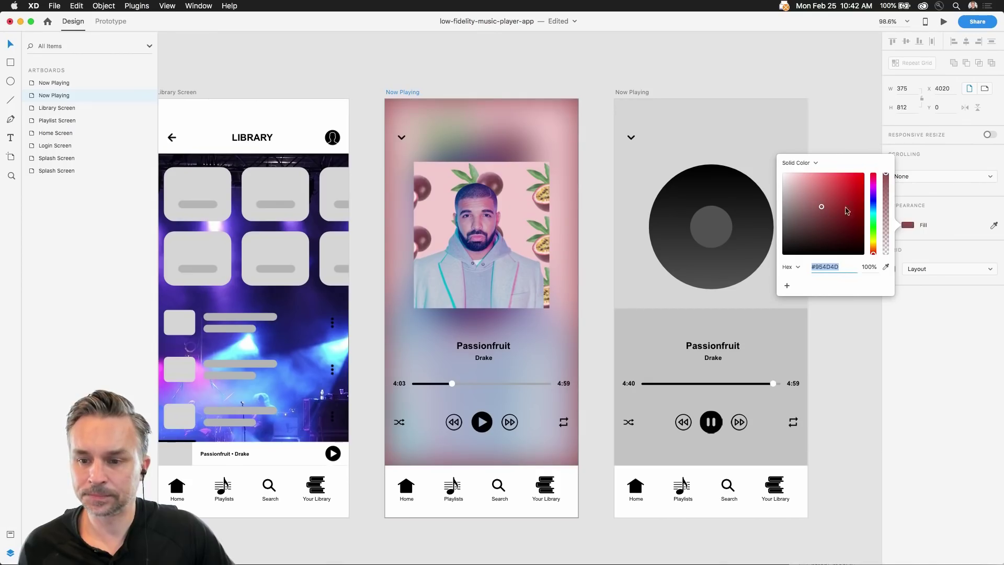
drag(873, 246, 872, 182)
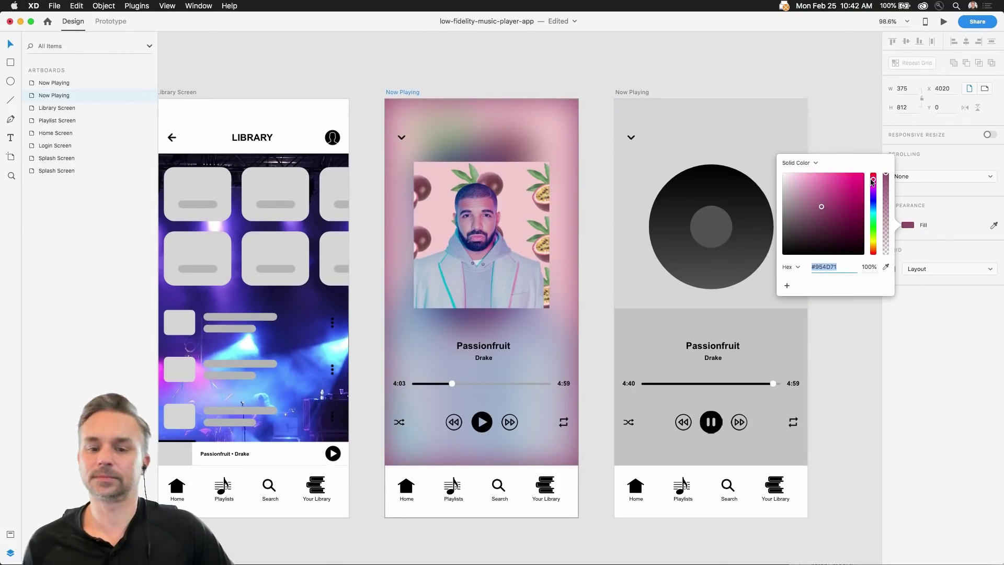
click(816, 209)
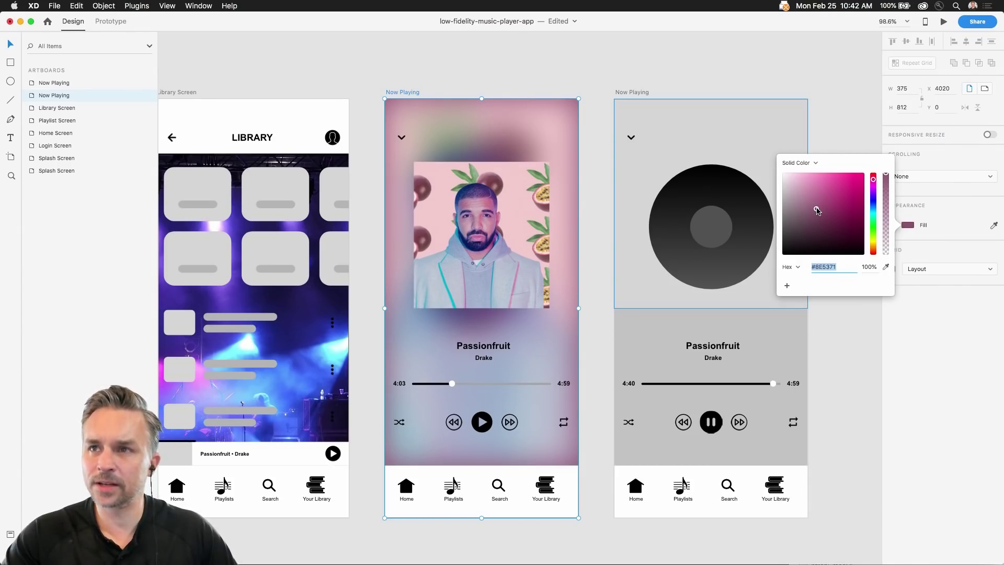
click(587, 75)
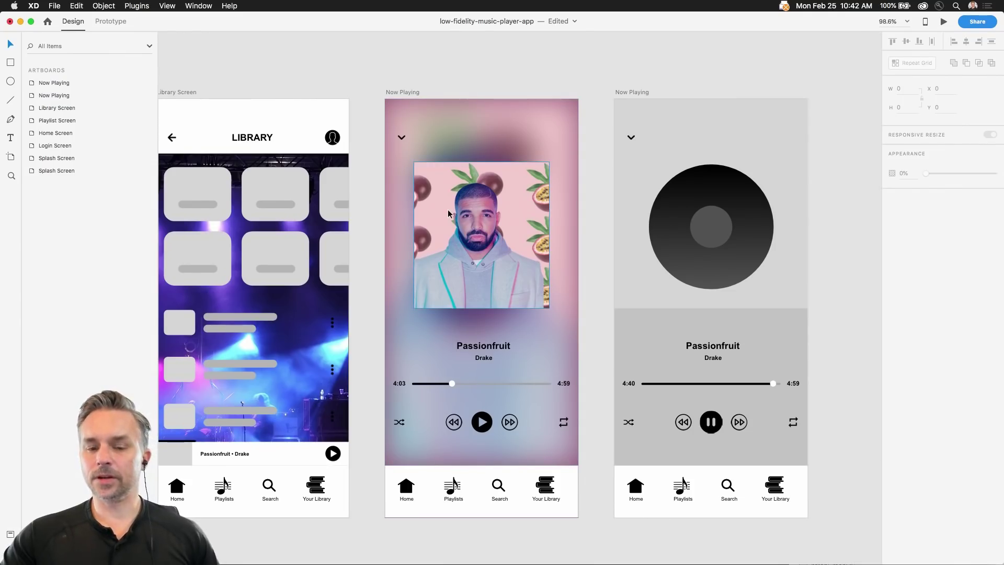
Reduce the blurred background image's Object Blur to 22 and its opacity to 56%
click(431, 124)
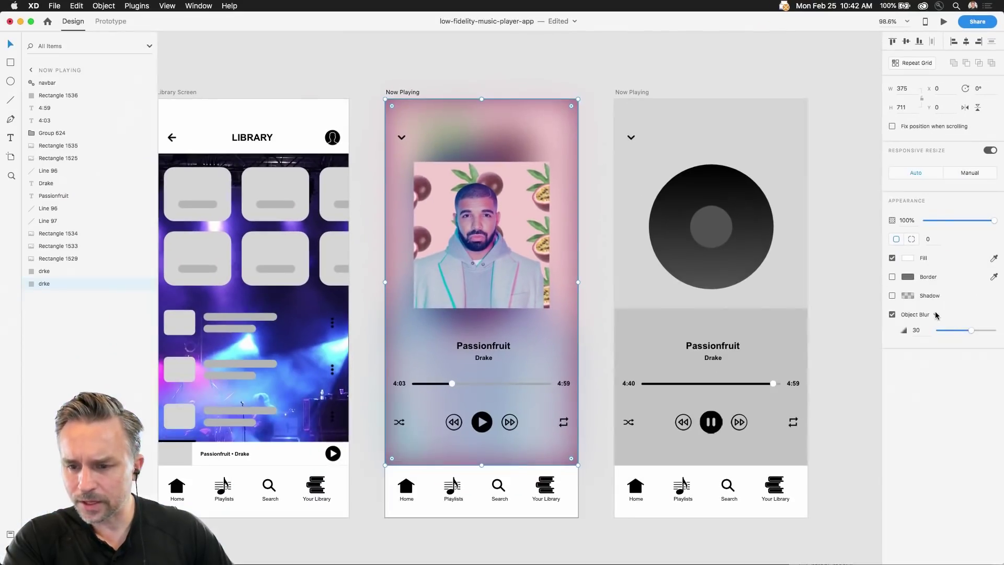
mouse_move(966, 332)
mouse_down()
mouse_move(943, 335)
mouse_move(963, 333)
mouse_up()
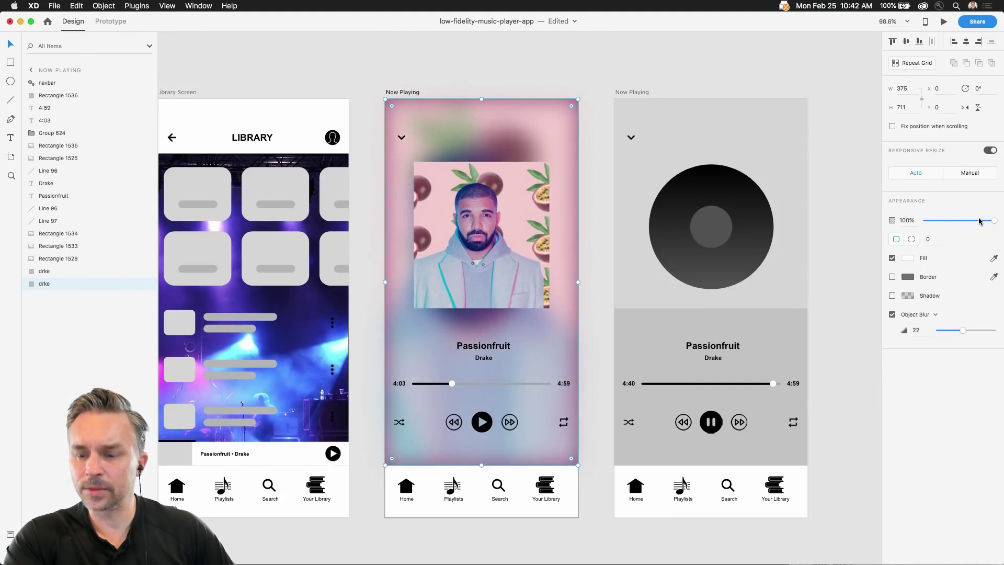
drag(979, 220, 964, 224)
Replace the first Now Playing artboard's mauve fill with black, #000000
click(394, 93)
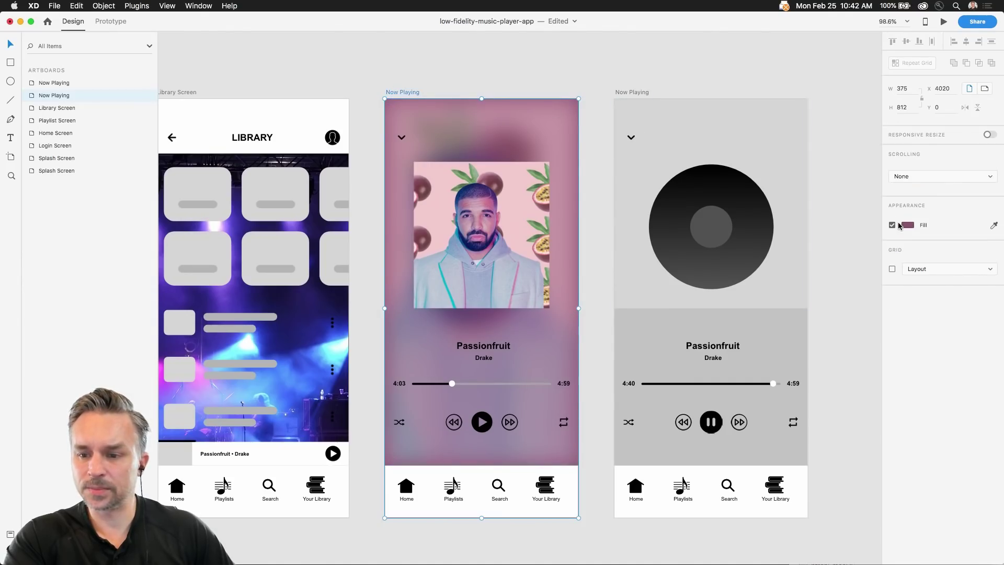
click(907, 224)
click(783, 253)
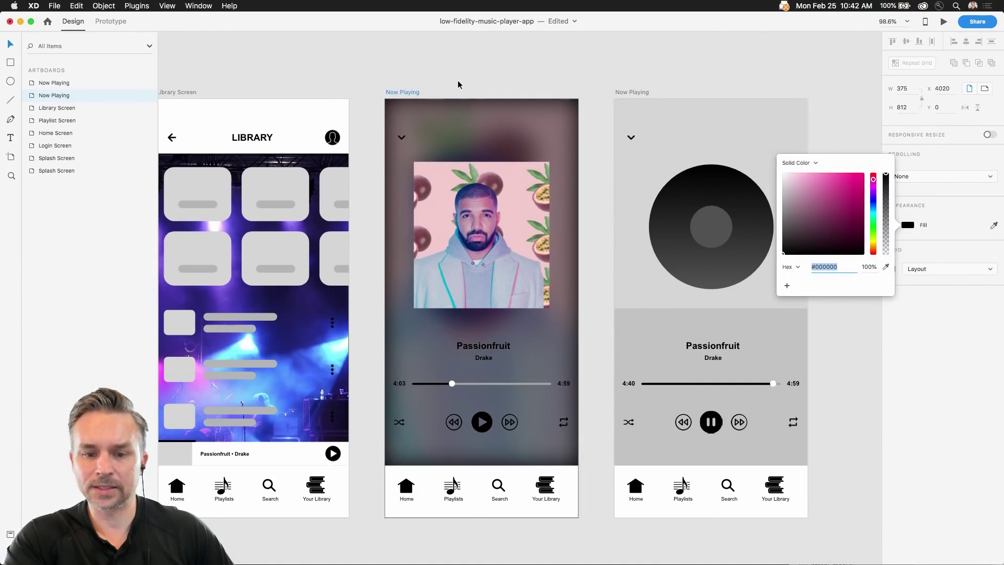
click(476, 71)
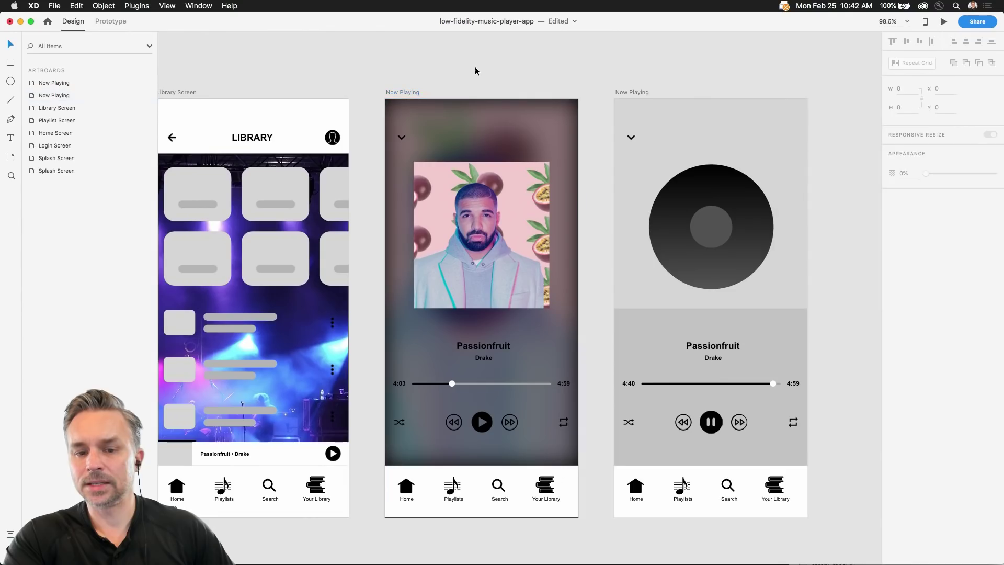
Adjust the blurred background image to an Object Blur of 29 and an opacity of 55%
click(404, 93)
click(438, 120)
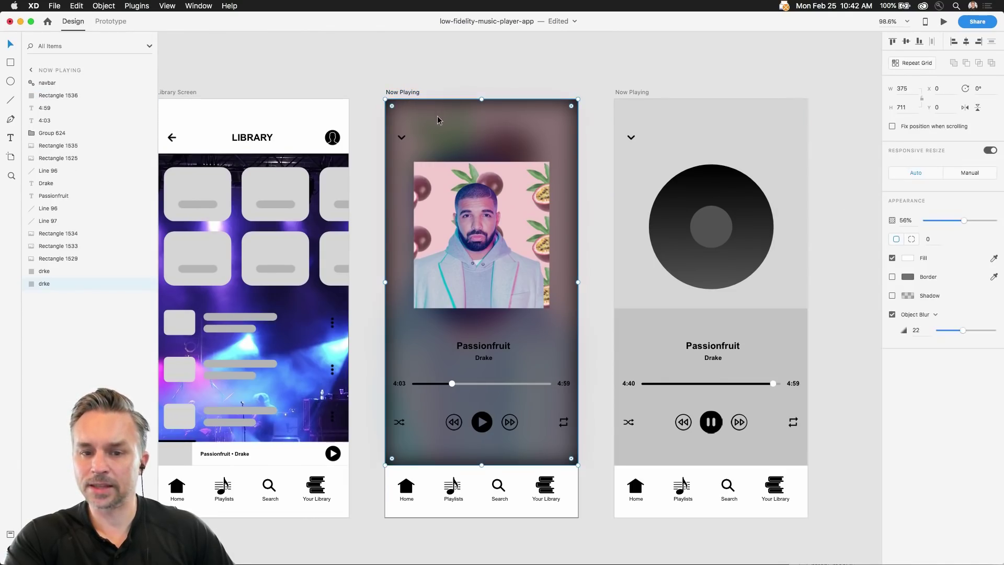
drag(962, 330, 970, 335)
mouse_move(963, 220)
mouse_down()
mouse_move(947, 222)
mouse_move(965, 221)
mouse_up()
Color the Passionfruit title and the Drake artist text white, #FFFFFF, on the first Now Playing artboard
click(482, 347)
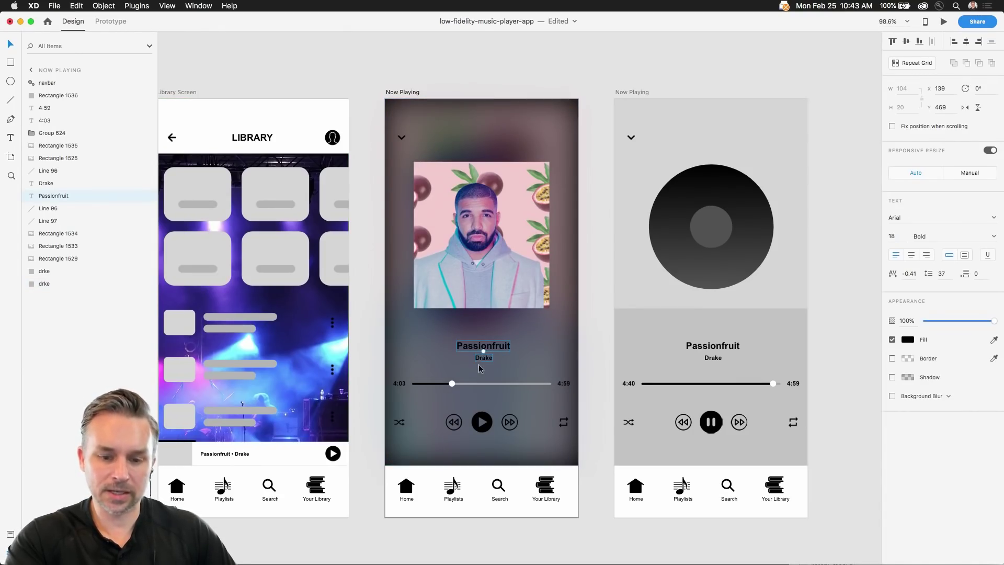
shift+click(482, 359)
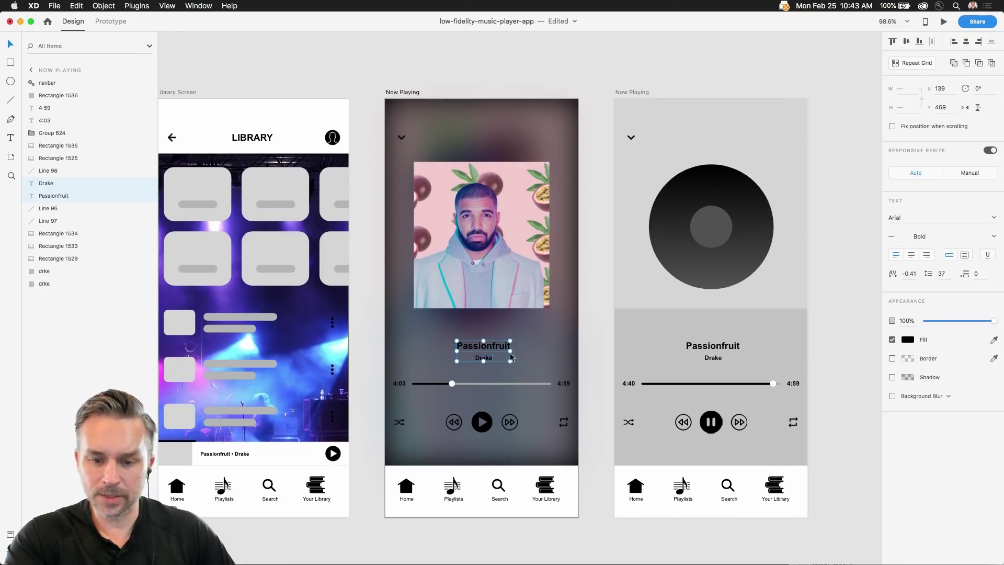
click(908, 339)
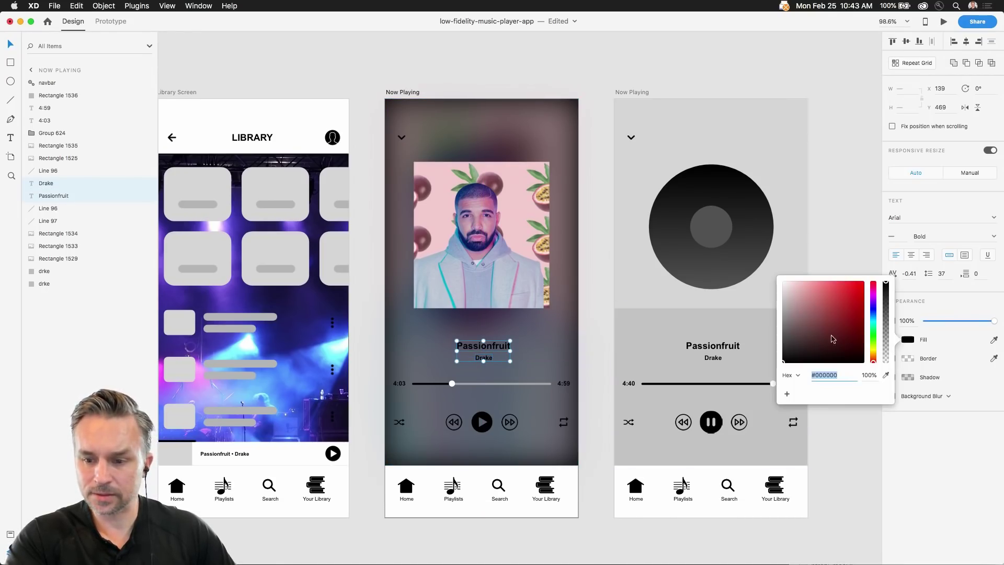
text(ffffff)
key(Return)
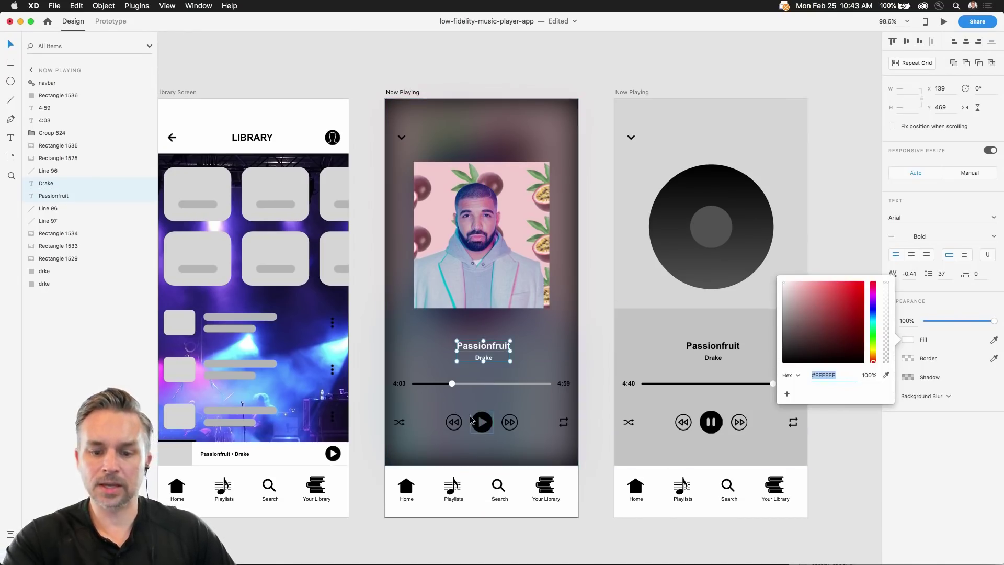
click(461, 78)
scroll(459, 77, up, 5)
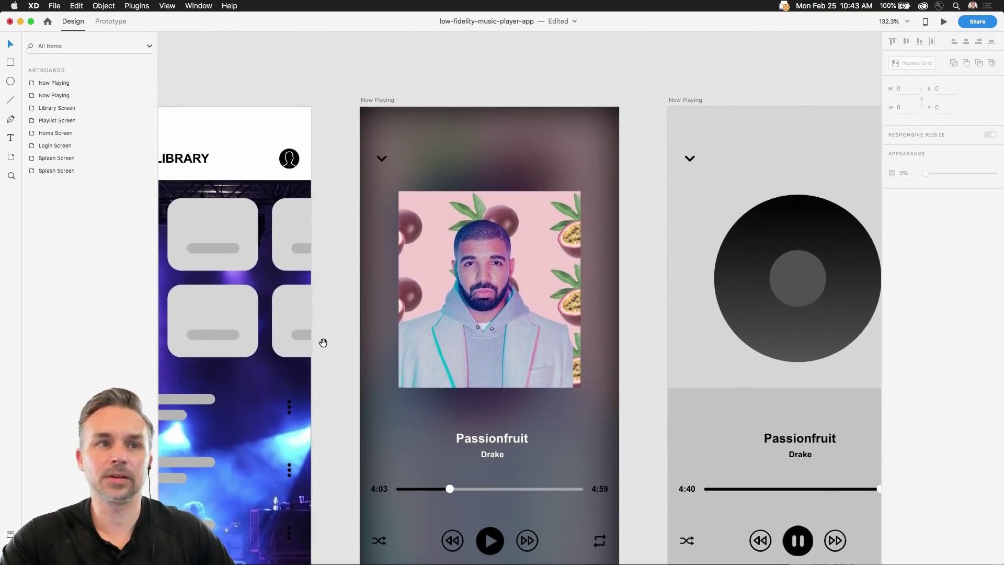
drag(328, 292, 365, 247)
scroll(331, 209, down, 5)
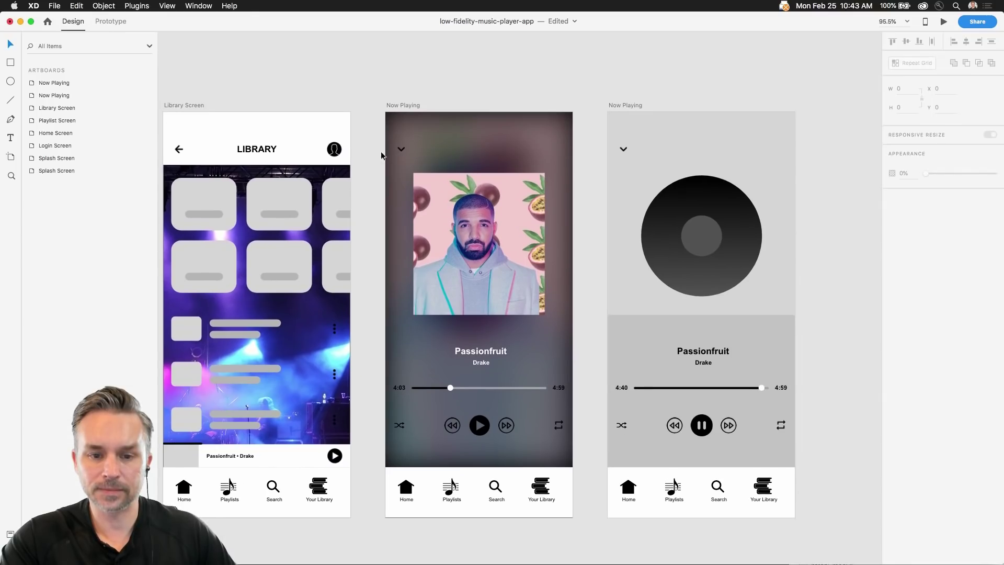
click(399, 152)
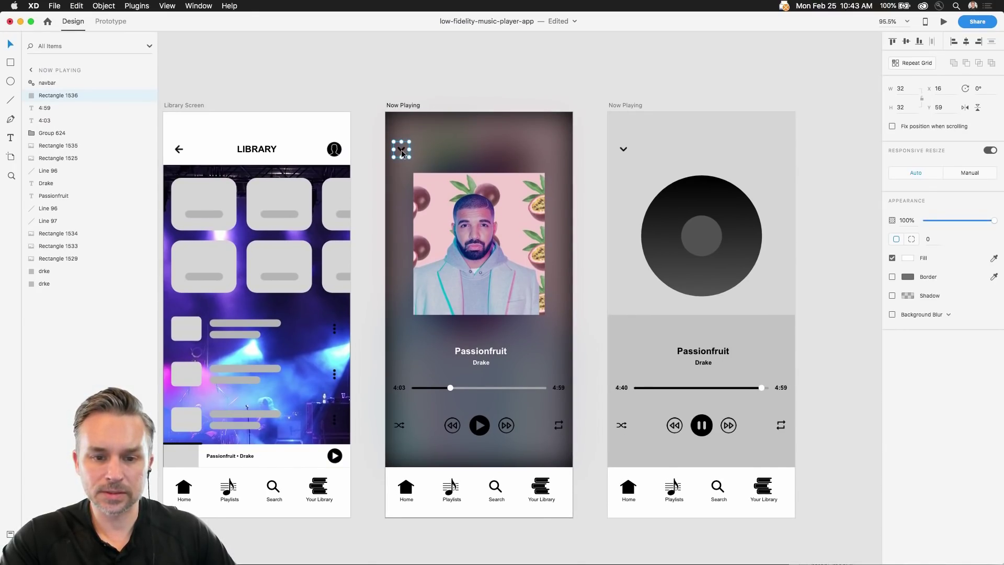
click(421, 393)
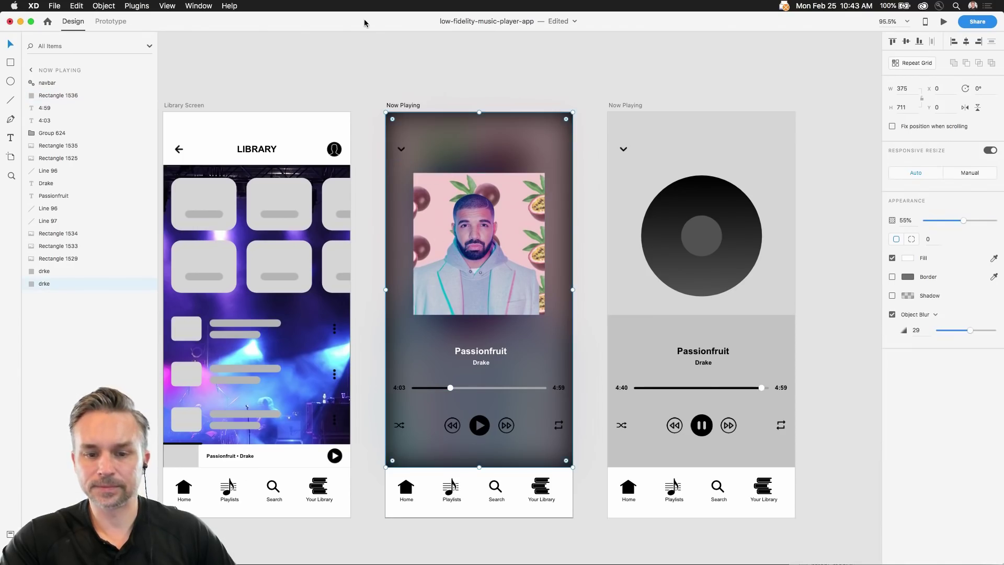
key(Escape)
Color the 4:03 and 4:59 time labels beside the progress bar white, #FFFFFF
scroll(454, 473, up, 6)
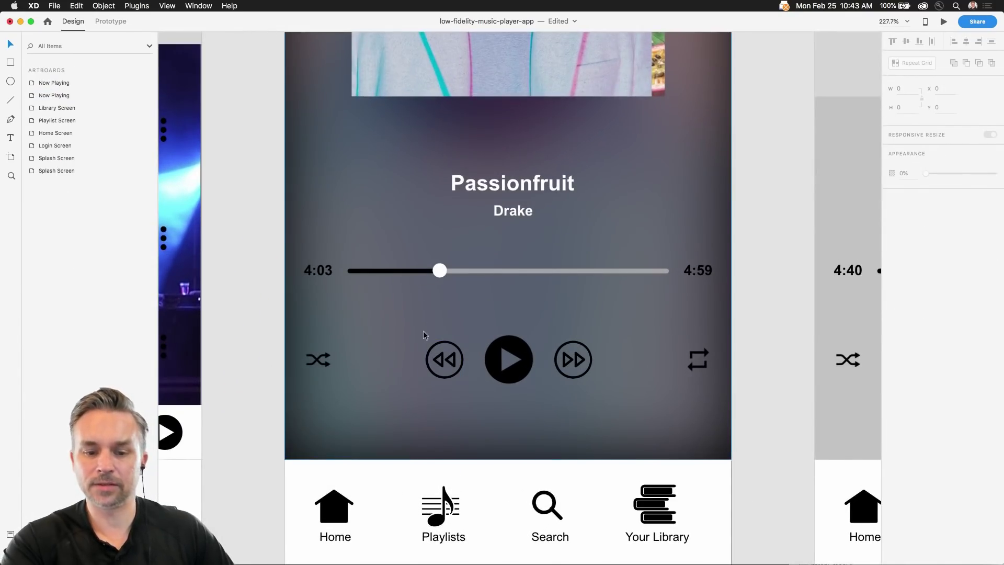
click(319, 270)
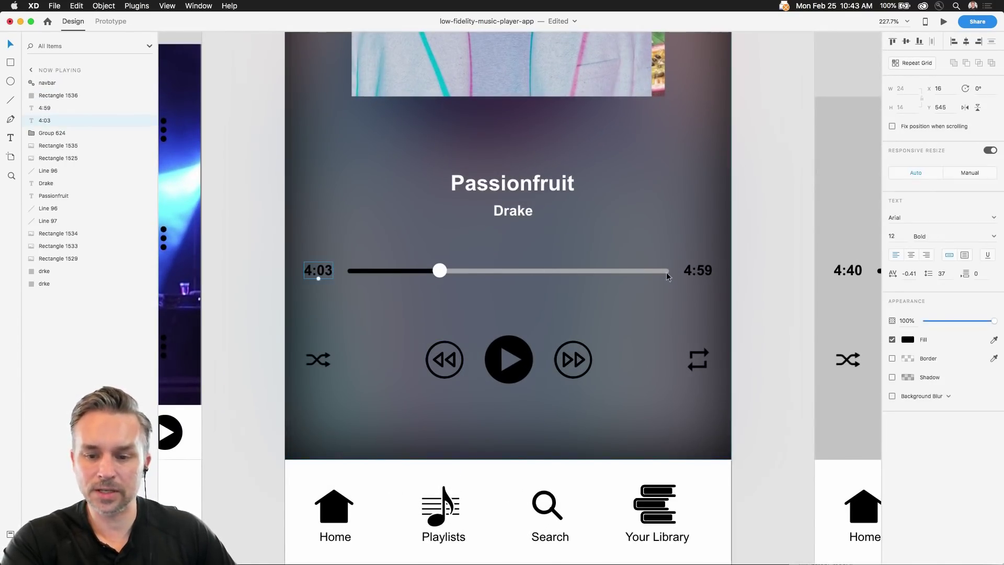
shift+click(697, 271)
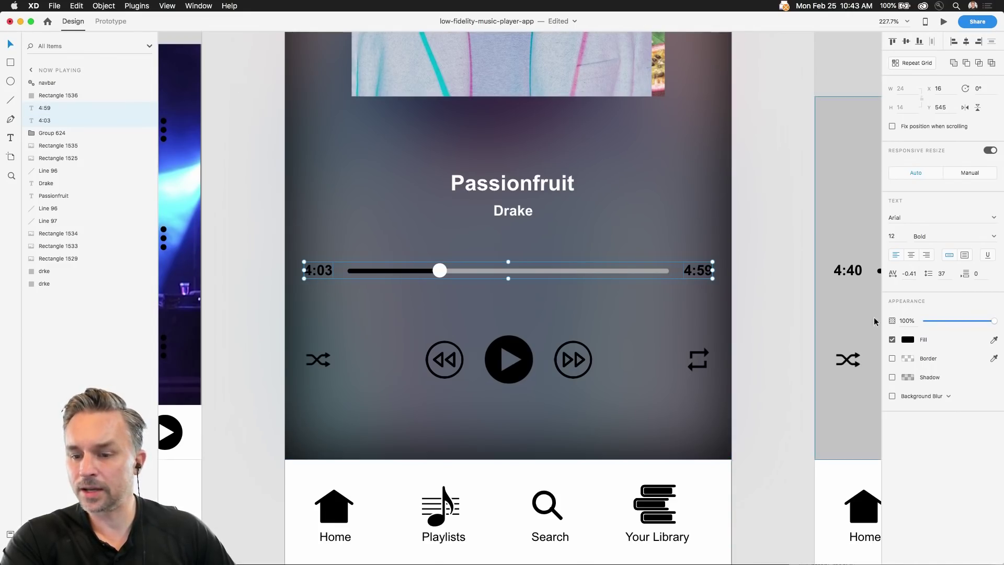
click(907, 340)
click(783, 282)
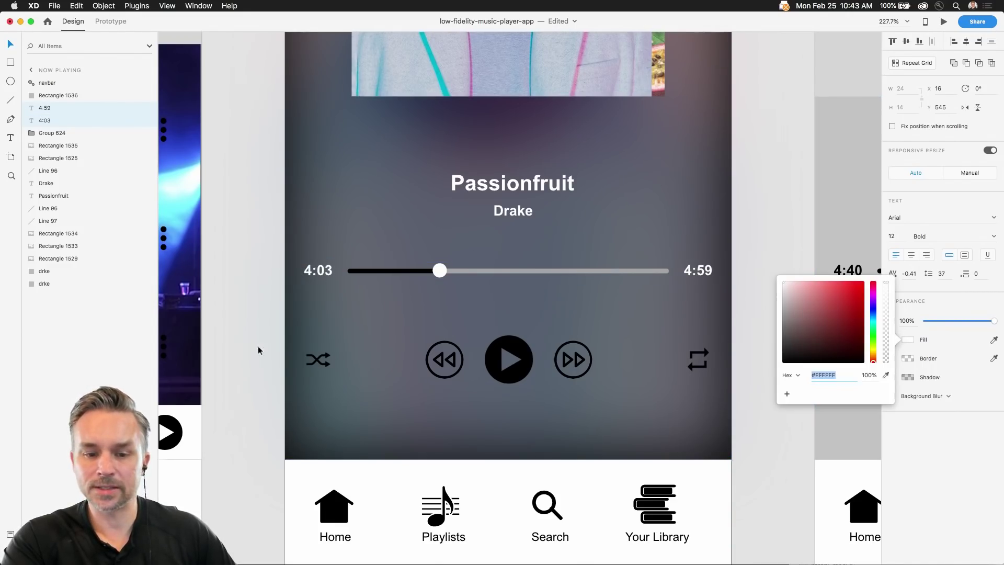
Set the border of the progress bar's played line, inside the slider group, to white, #FFFFFF
click(367, 271)
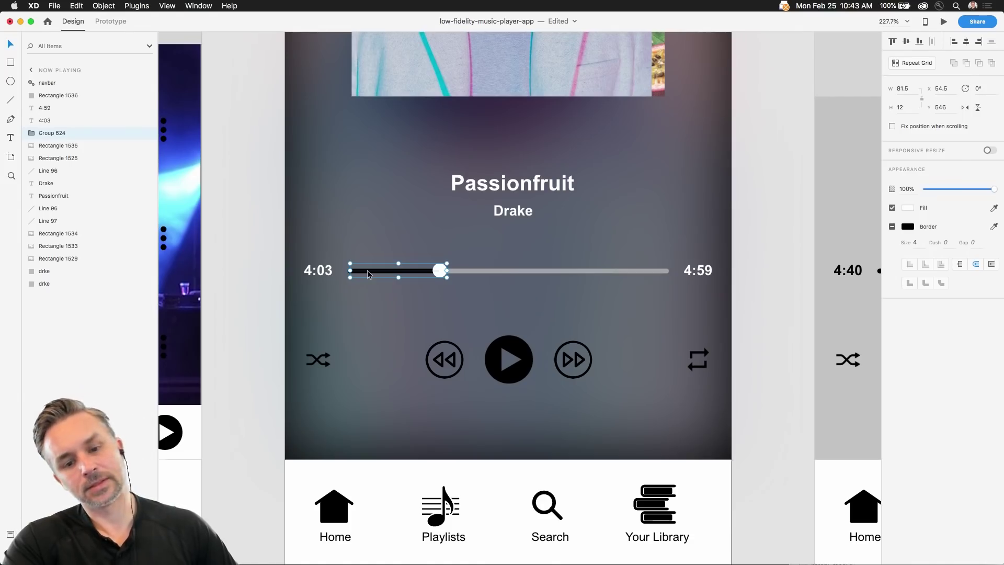
click(507, 269)
click(510, 272)
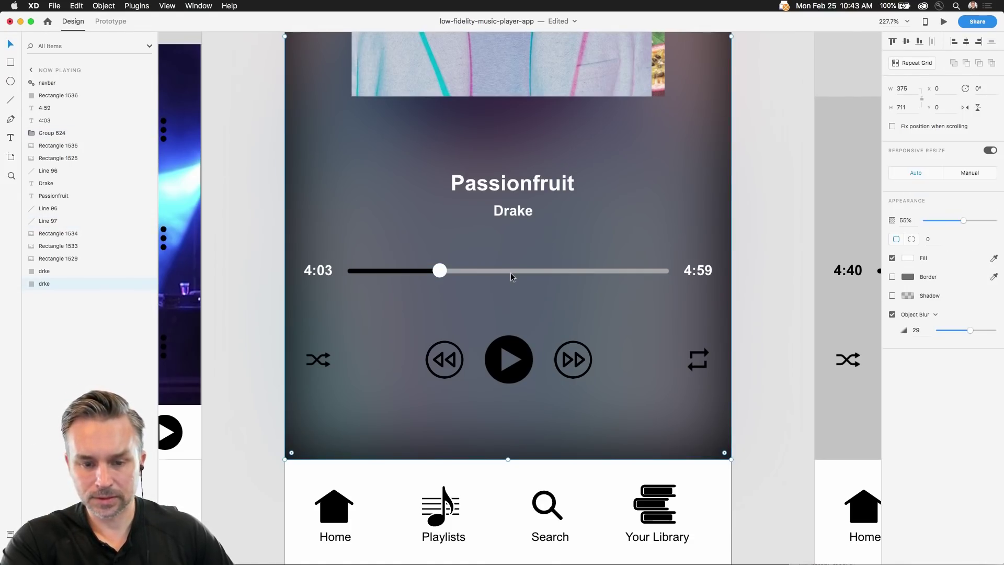
double_click(400, 271)
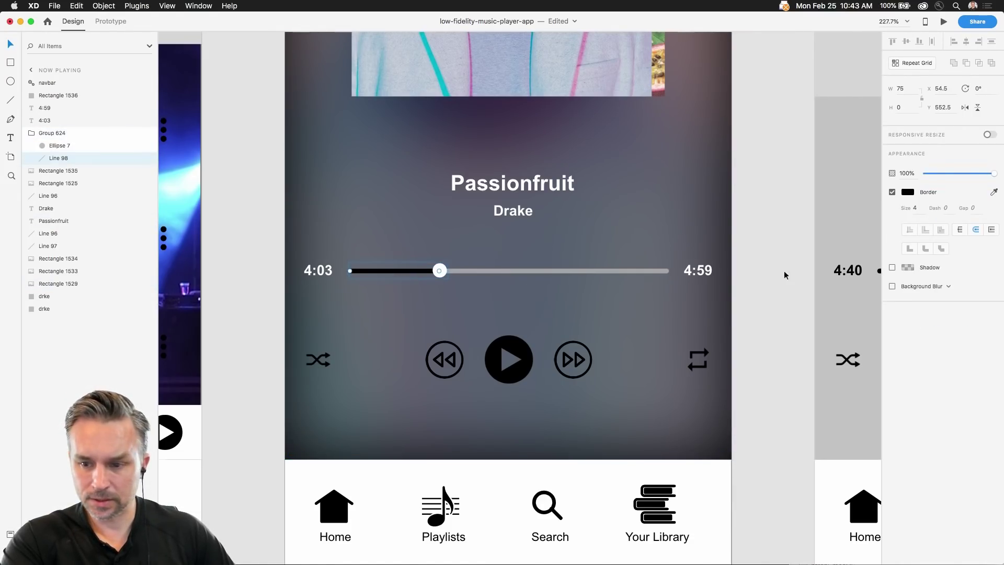
click(907, 192)
click(783, 134)
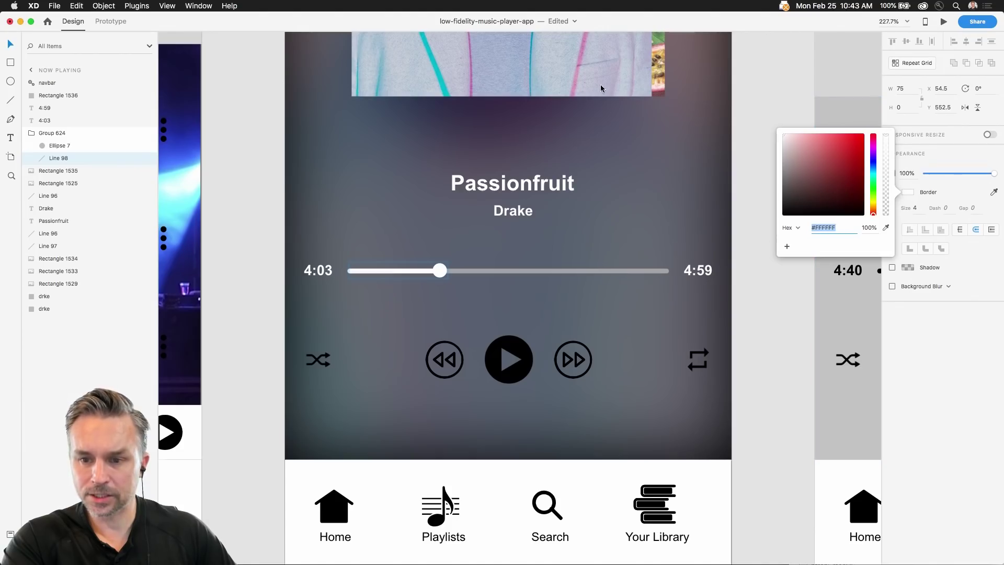
Set the border of the progress bar's full-length gray track line to black, #000000
click(515, 270)
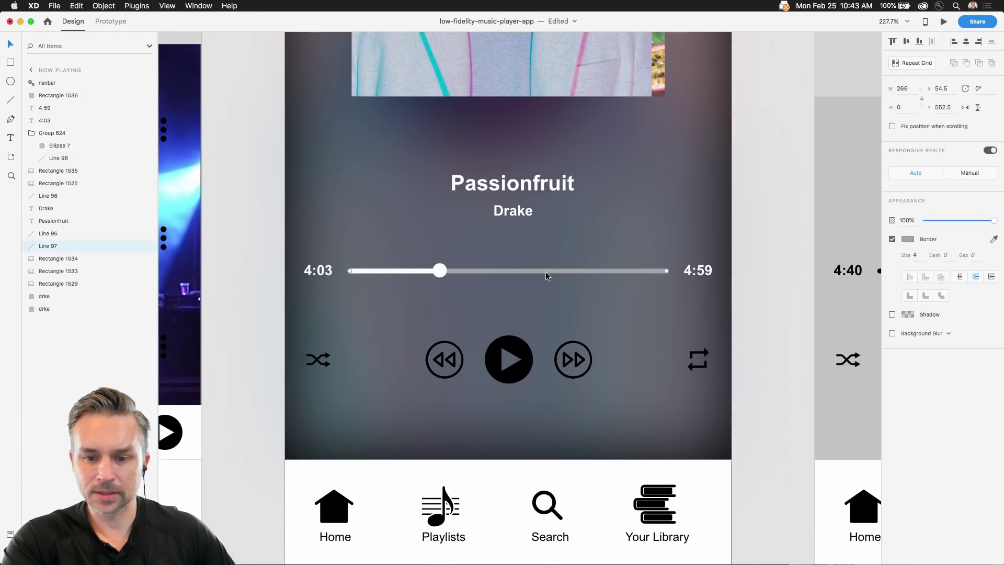
click(908, 239)
drag(841, 205, 645, 331)
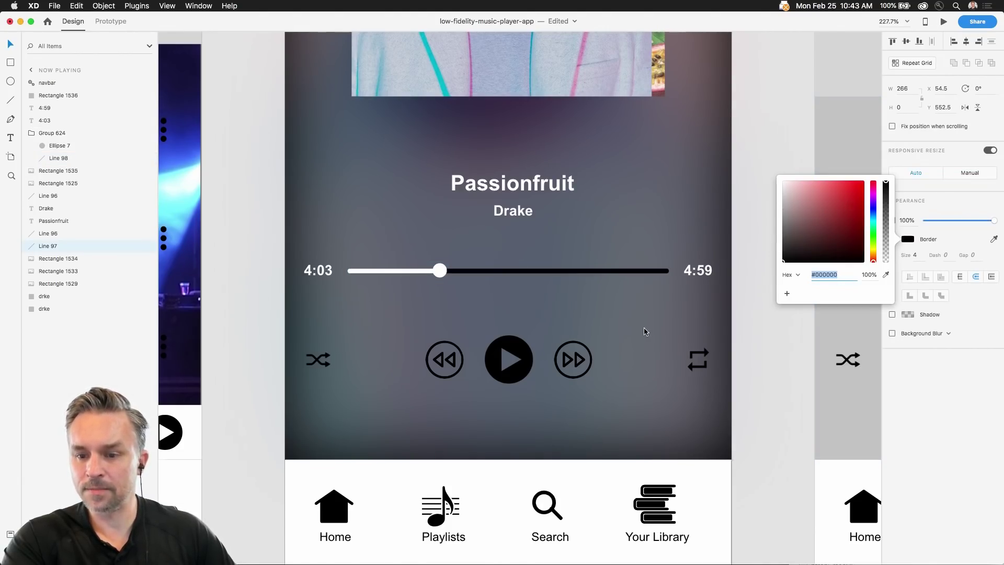
Try a solid #FF8383 fill on the play button of the first Now Playing artboard, and undo it
click(319, 360)
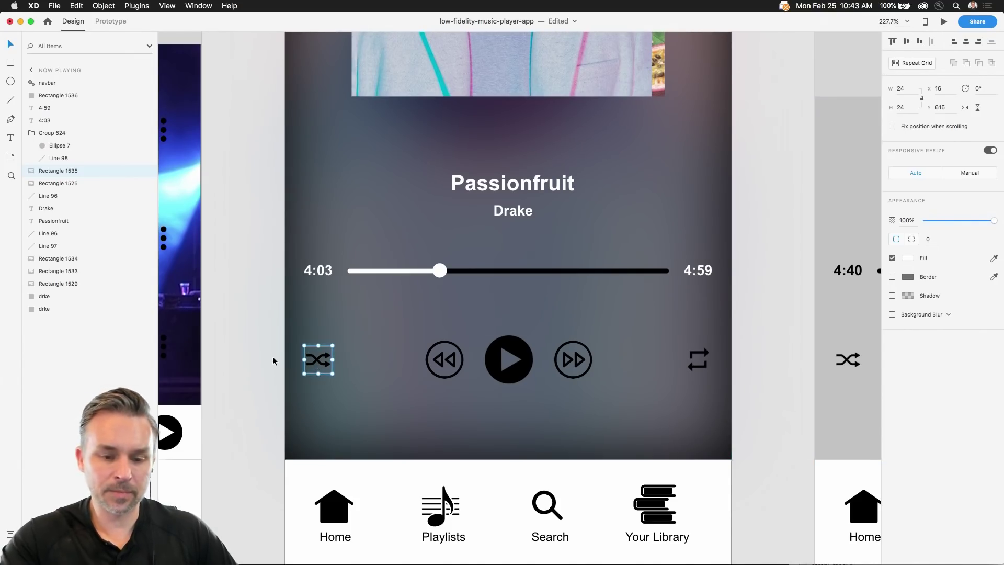
scroll(272, 359, up, 5)
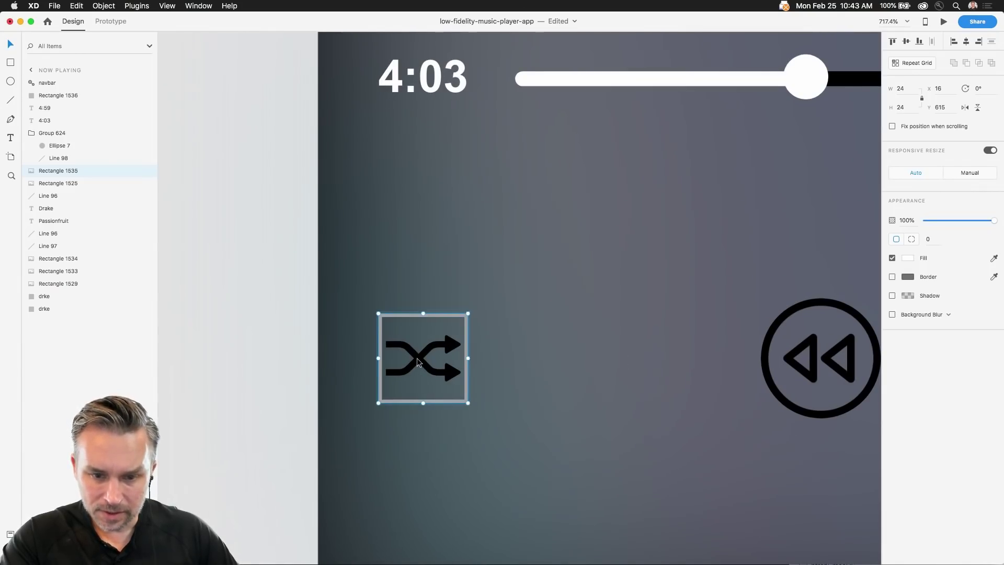
scroll(416, 358, down, 6)
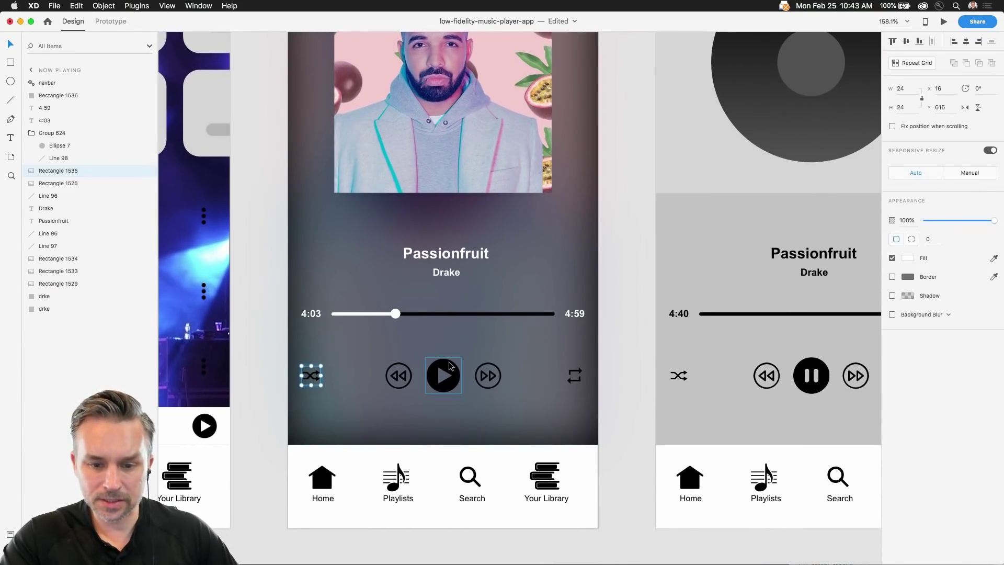
click(437, 361)
scroll(449, 362, left, 1)
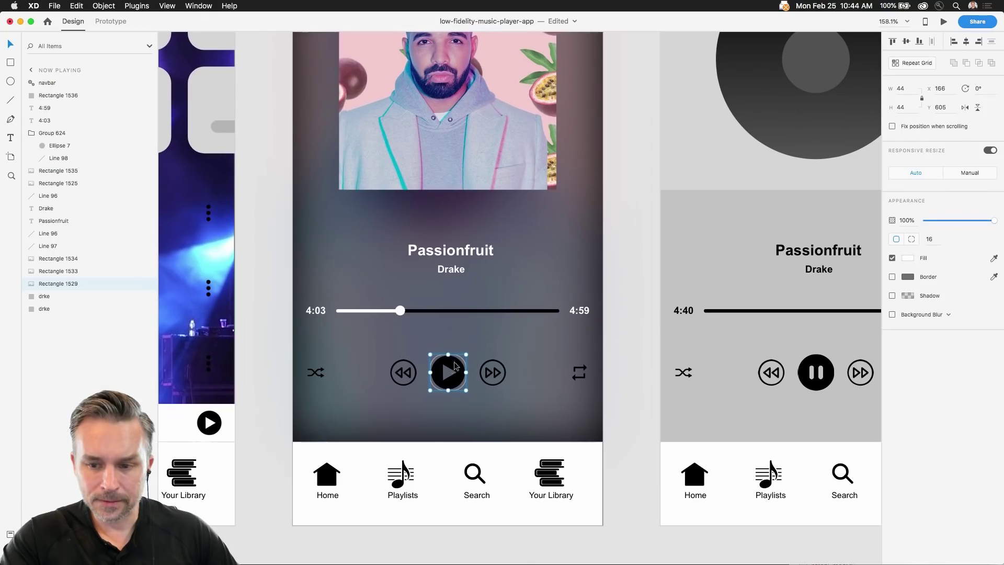
click(909, 263)
drag(820, 283, 822, 203)
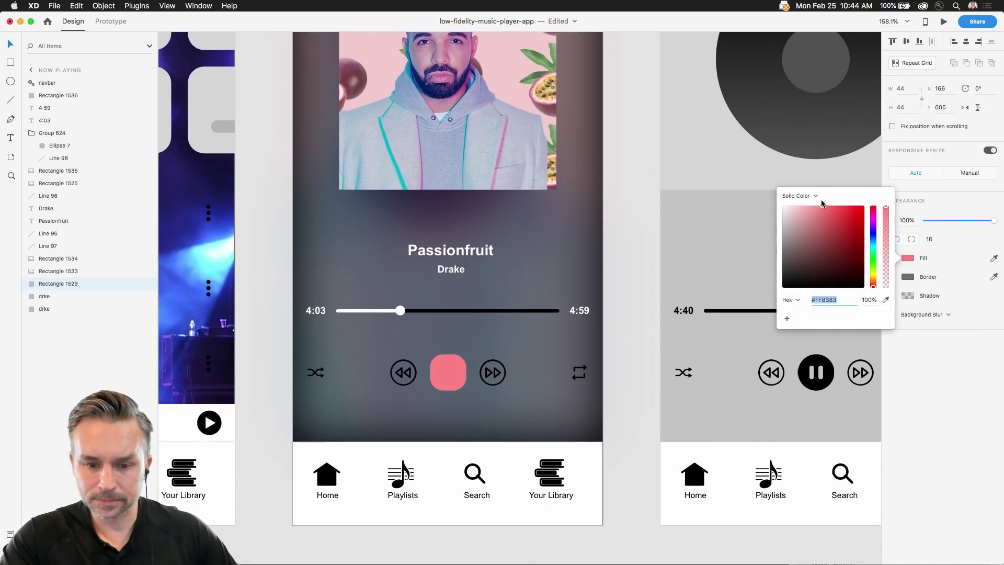
click(268, 319)
key(super+z)
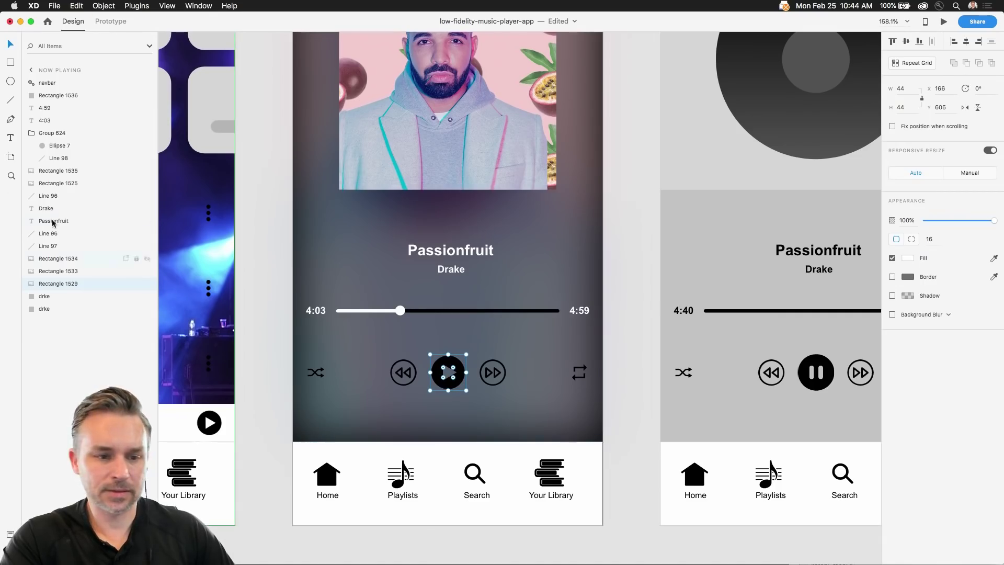
click(264, 320)
scroll(265, 320, down, 5)
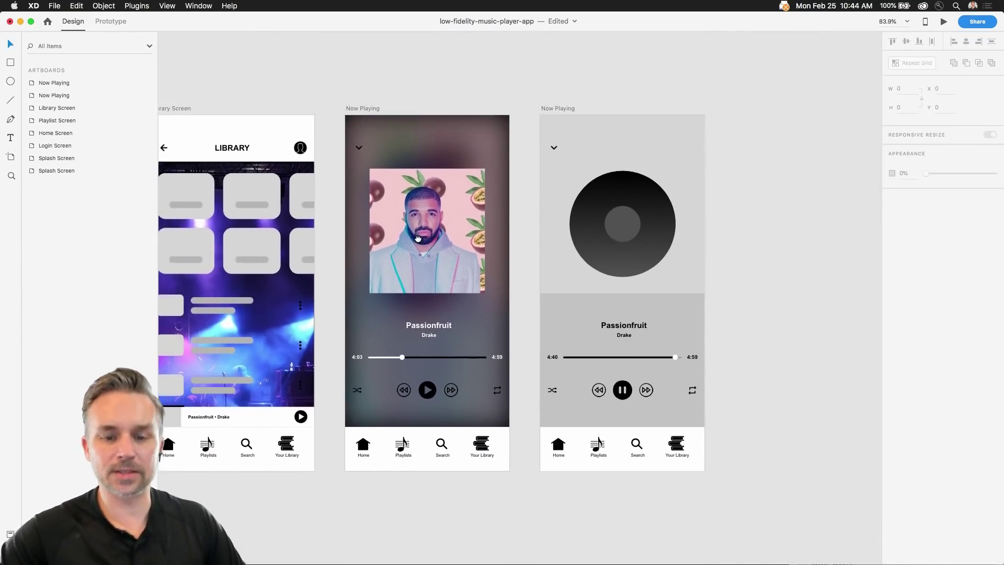
Color the Passionfruit title, the Drake artist text and both time labels white, #FFFFFF, on the second Now Playing artboard
drag(344, 187, 407, 229)
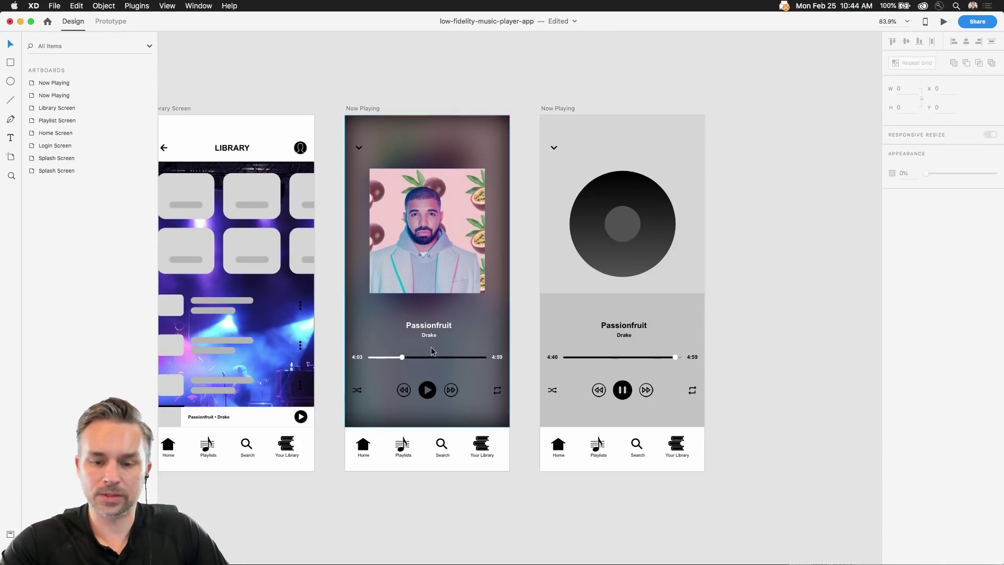
scroll(430, 347, up, 5)
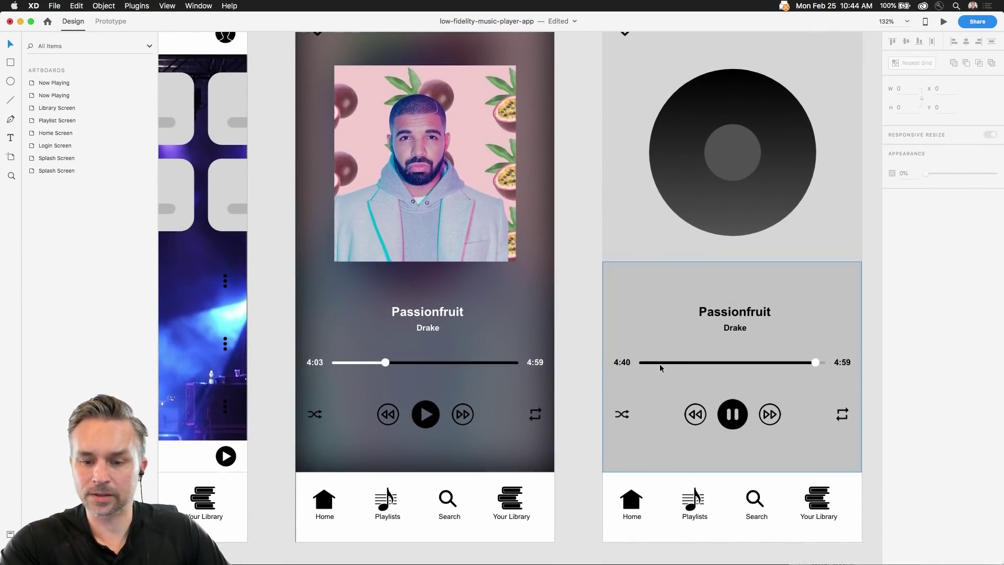
click(620, 362)
click(735, 327)
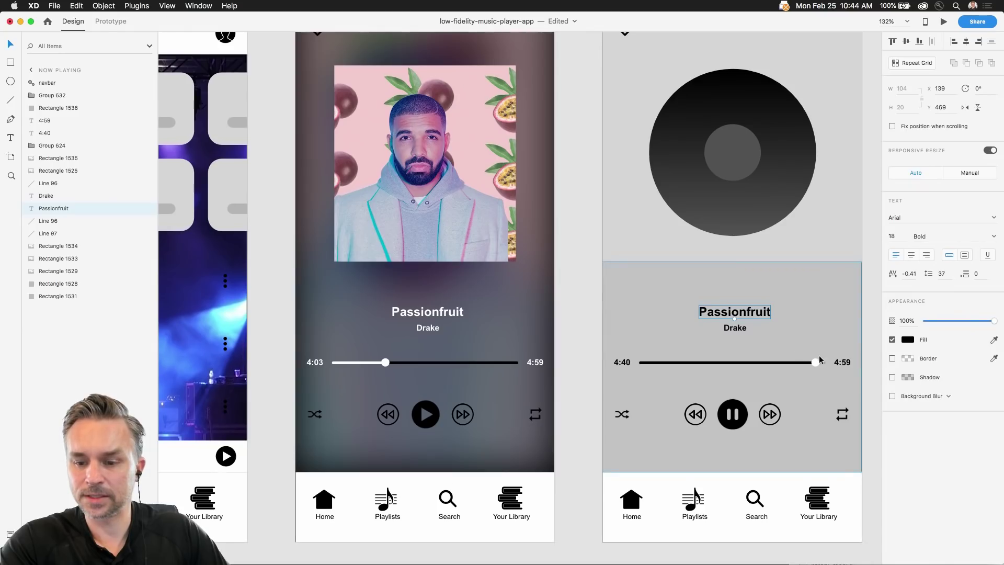
shift+click(706, 312)
shift+click(624, 361)
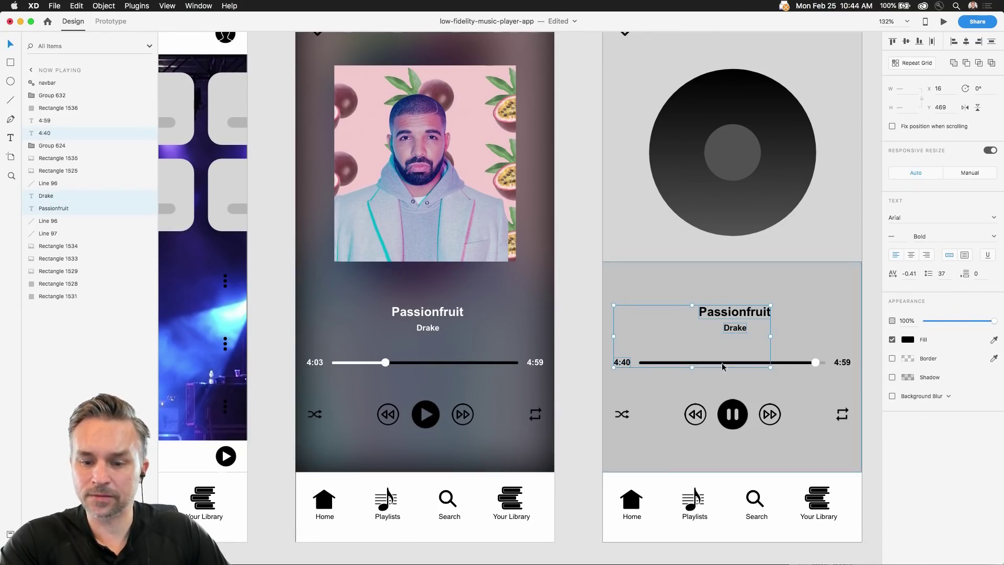
shift+click(844, 362)
click(913, 340)
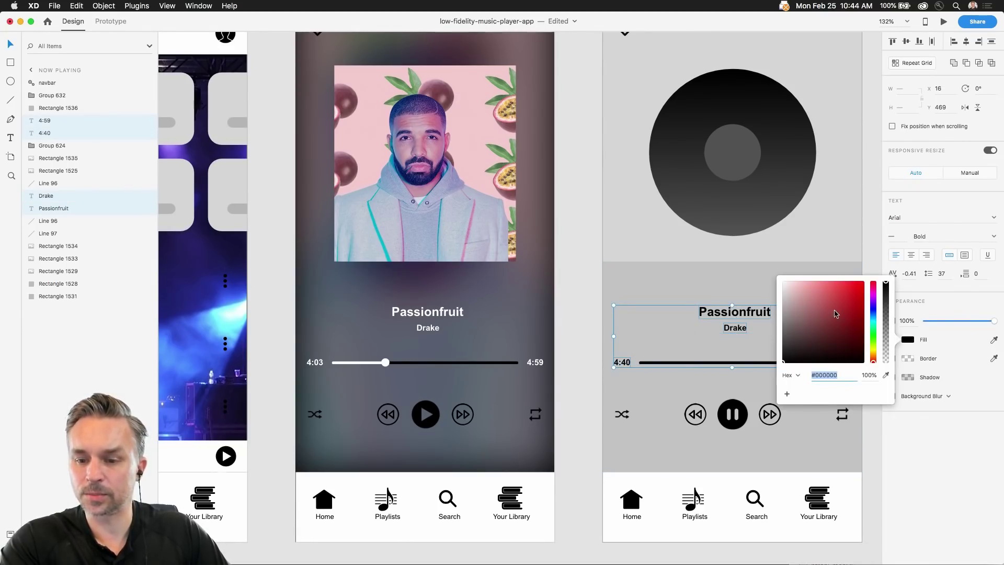
text(ffffff)
key(Return)
click(591, 282)
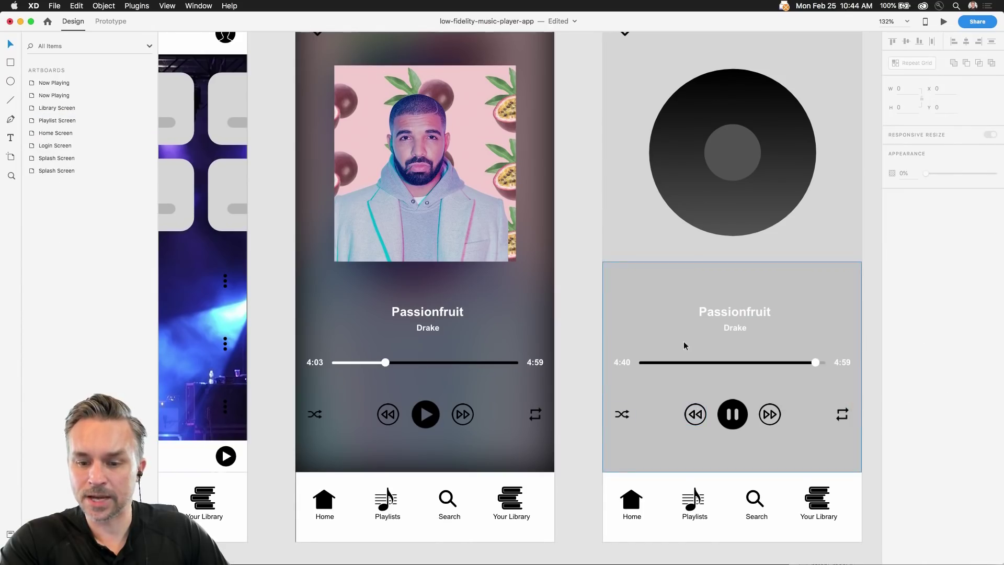
Set the border of the played line inside the second artboard's slider group to white, #FFFFFF
double_click(687, 366)
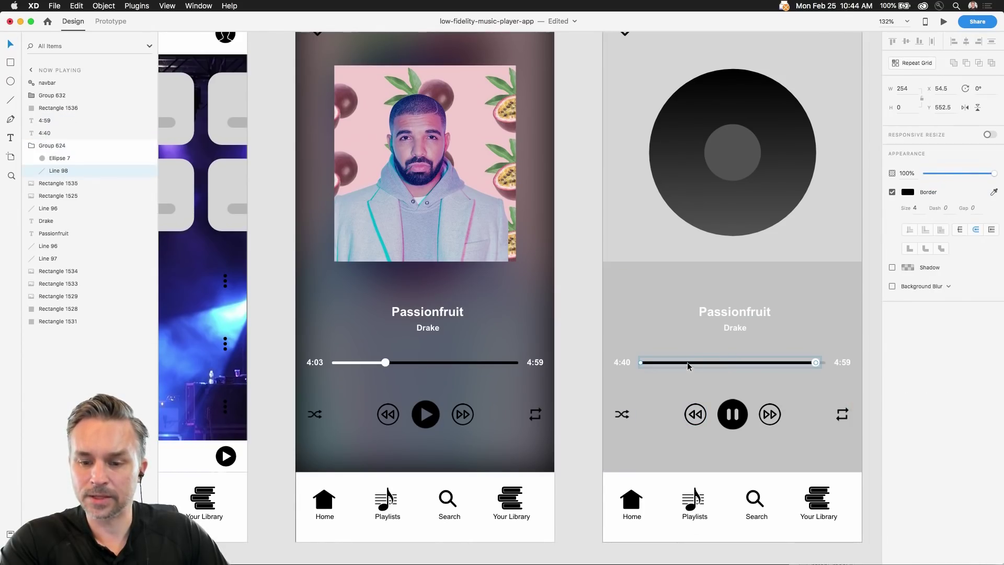
click(907, 192)
text(ffffff)
key(Return)
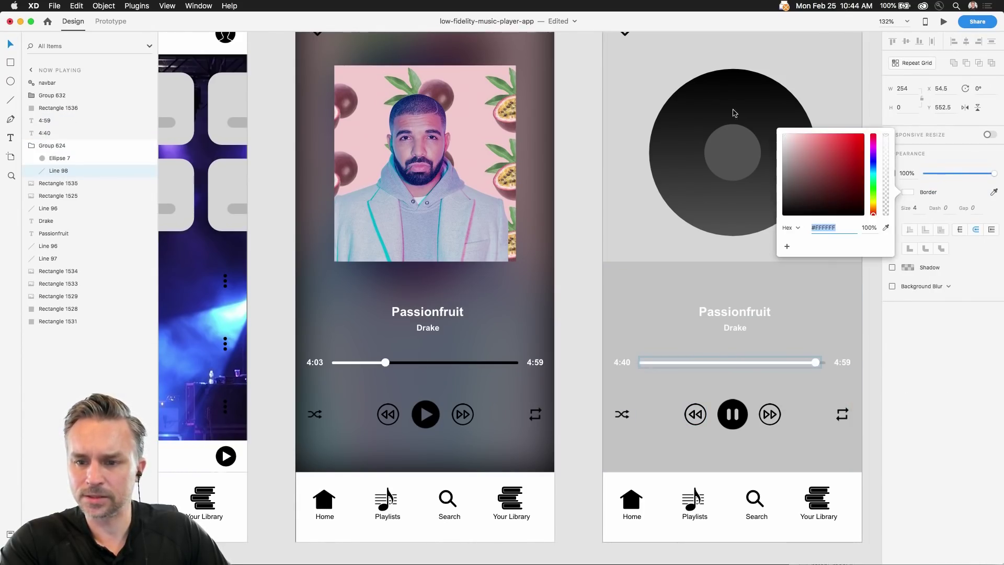
Set the border of the second artboard's full-length gray track line to black
click(825, 361)
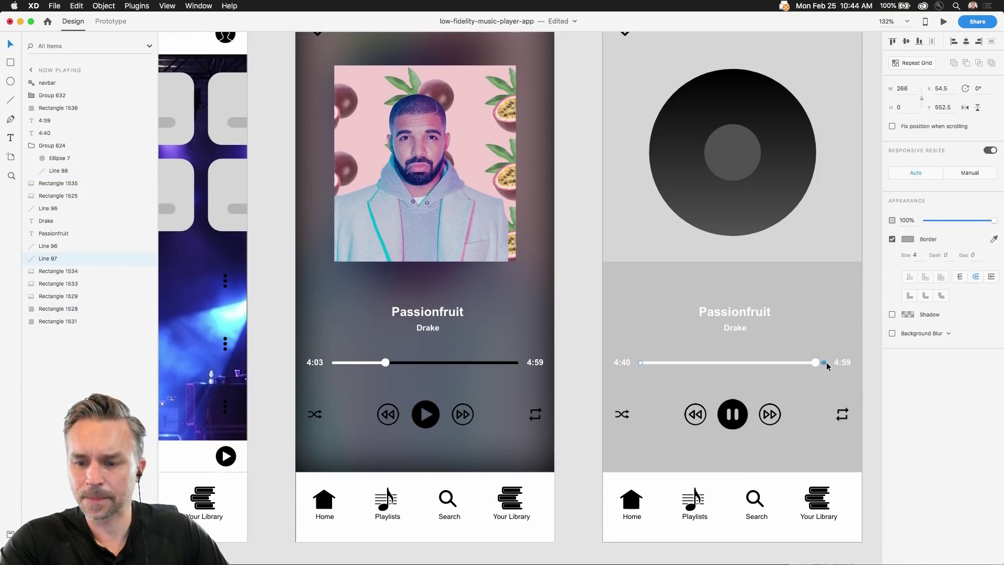
click(908, 240)
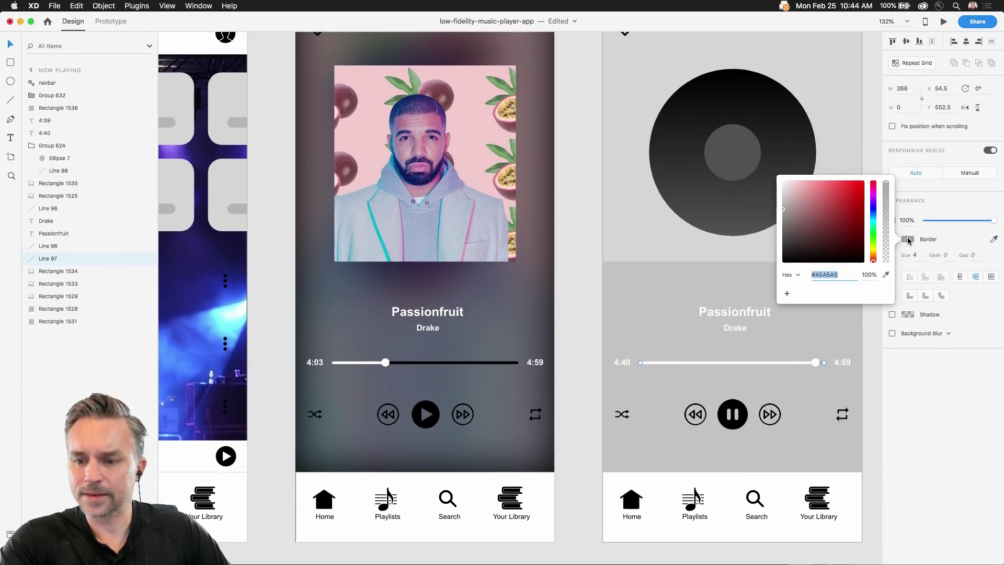
click(569, 302)
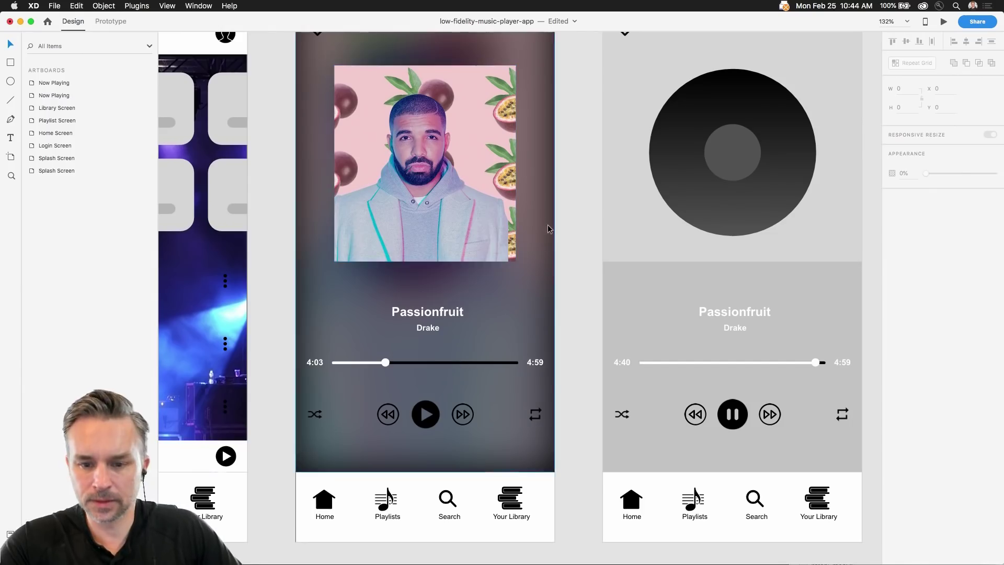
scroll(566, 221, down, 3)
click(445, 108)
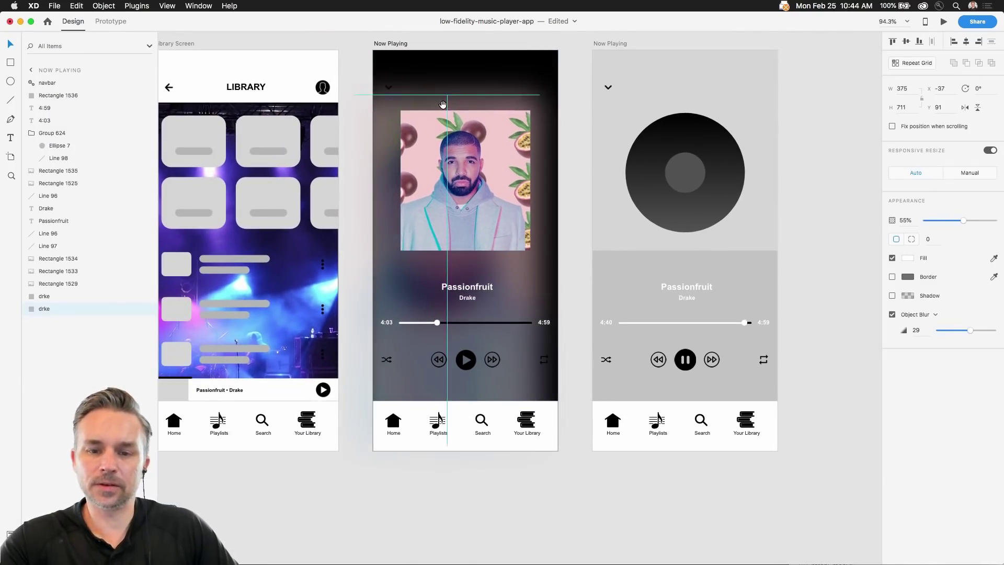
click(570, 53)
scroll(544, 138, up, 3)
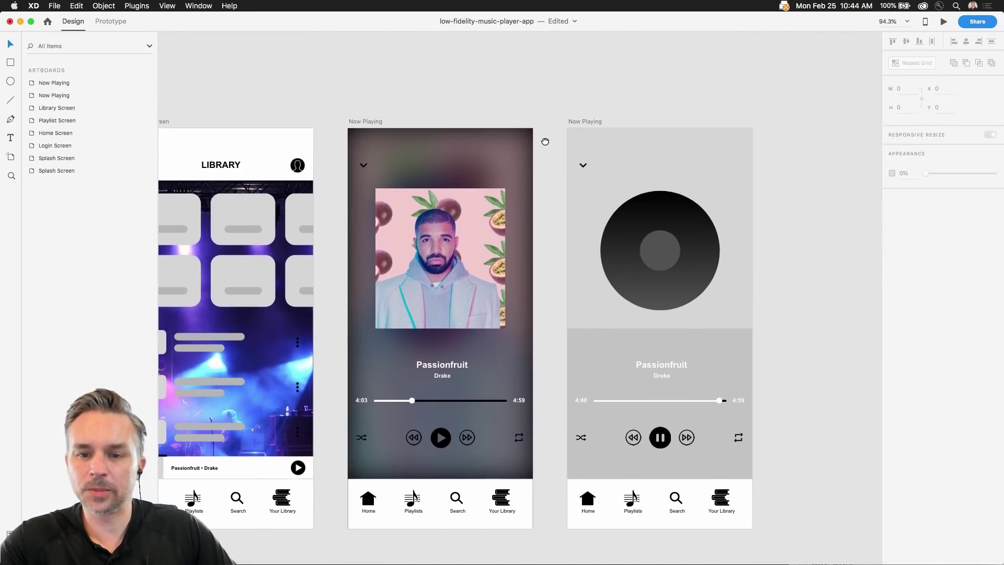
Delete the record graphic, down arrow, song texts, progress bar and gray background rectangles from the second Now Playing artboard, keeping the playback controls and navbar
click(577, 105)
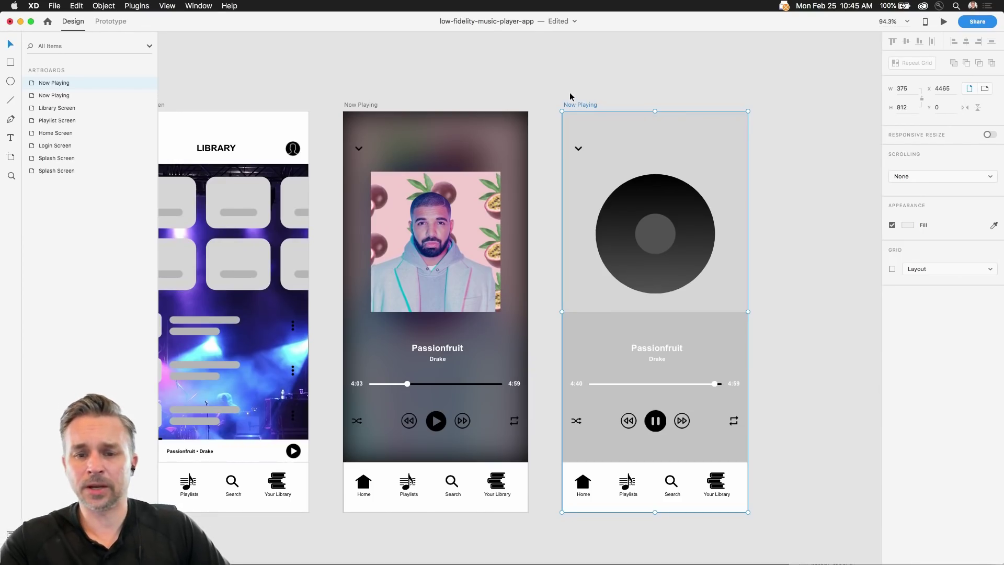
click(570, 97)
click(609, 251)
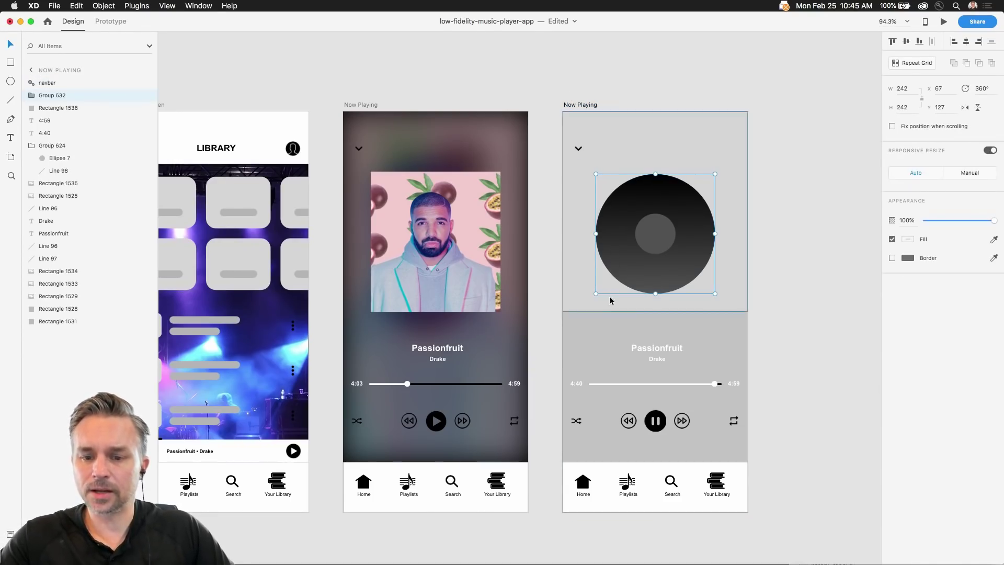
click(576, 349)
drag(548, 111, 781, 443)
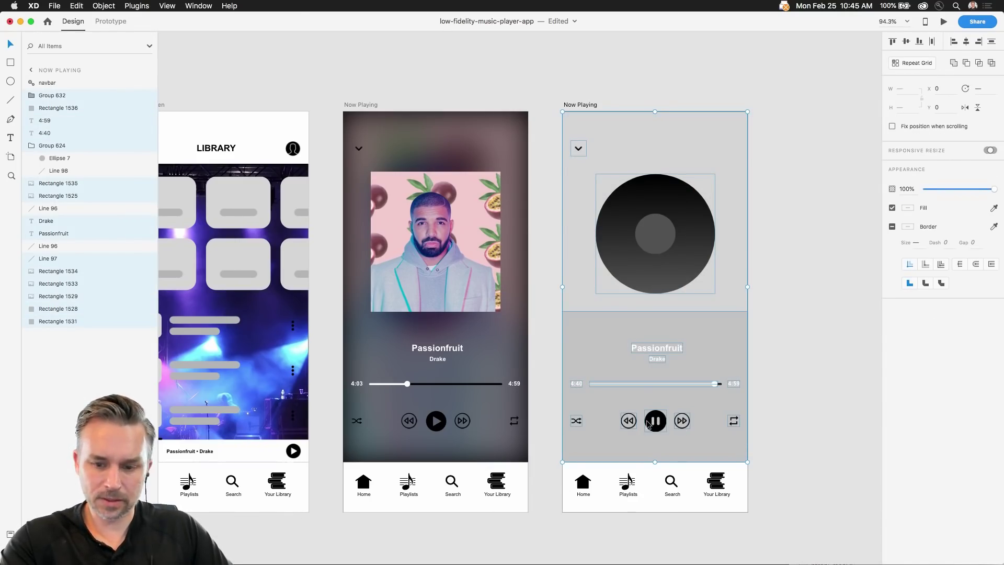
click(557, 407)
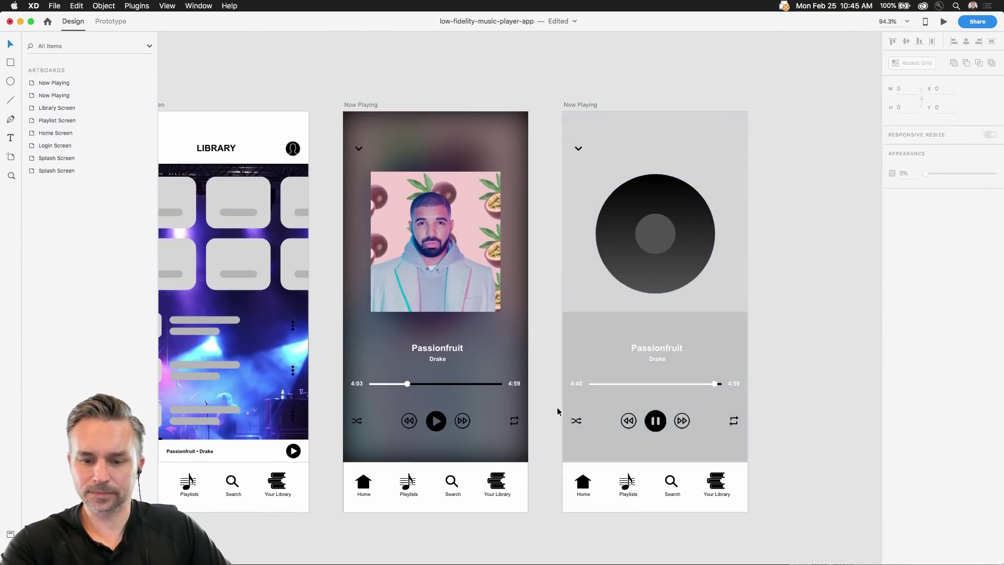
click(650, 428)
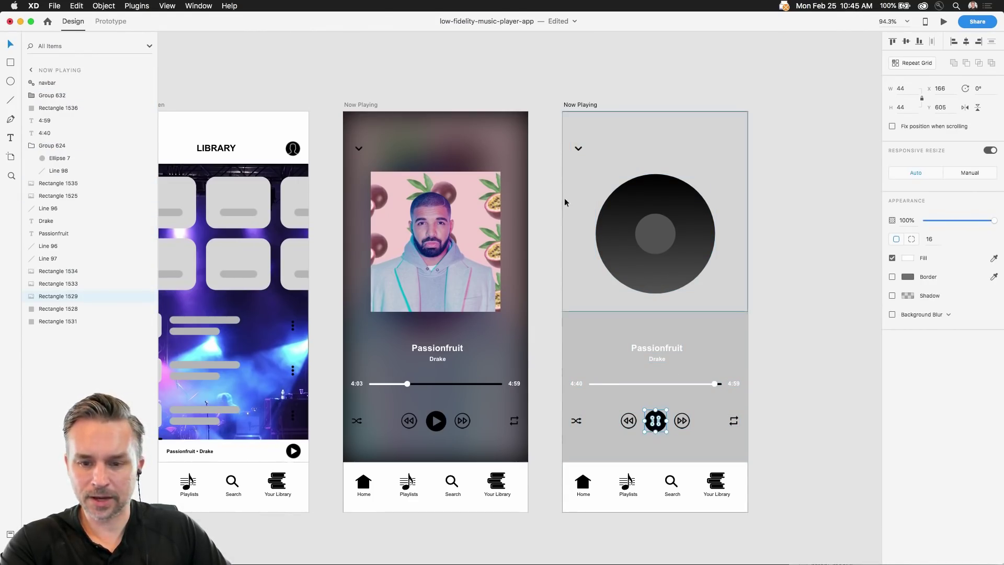
drag(555, 124, 783, 400)
key(Delete)
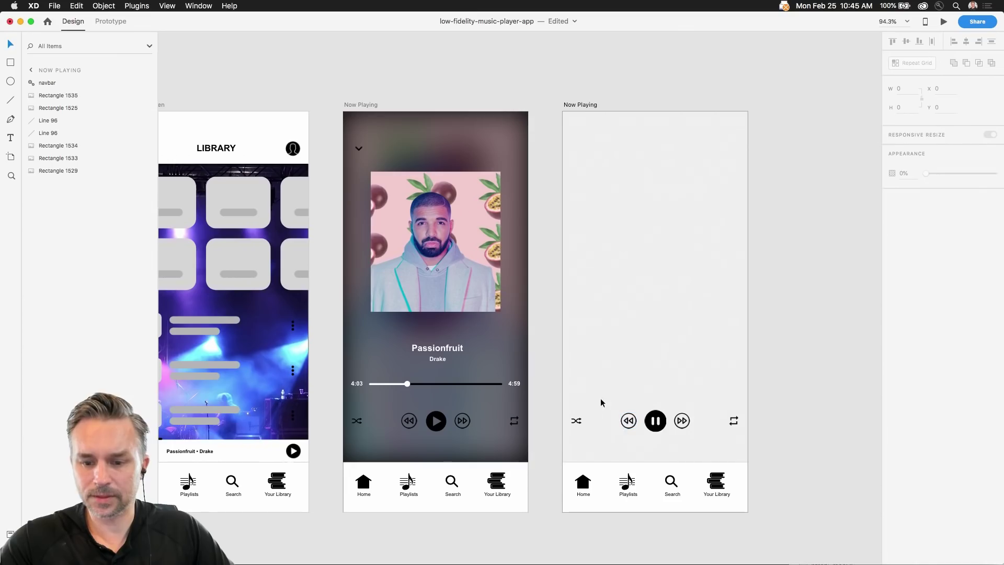
drag(556, 396, 576, 381)
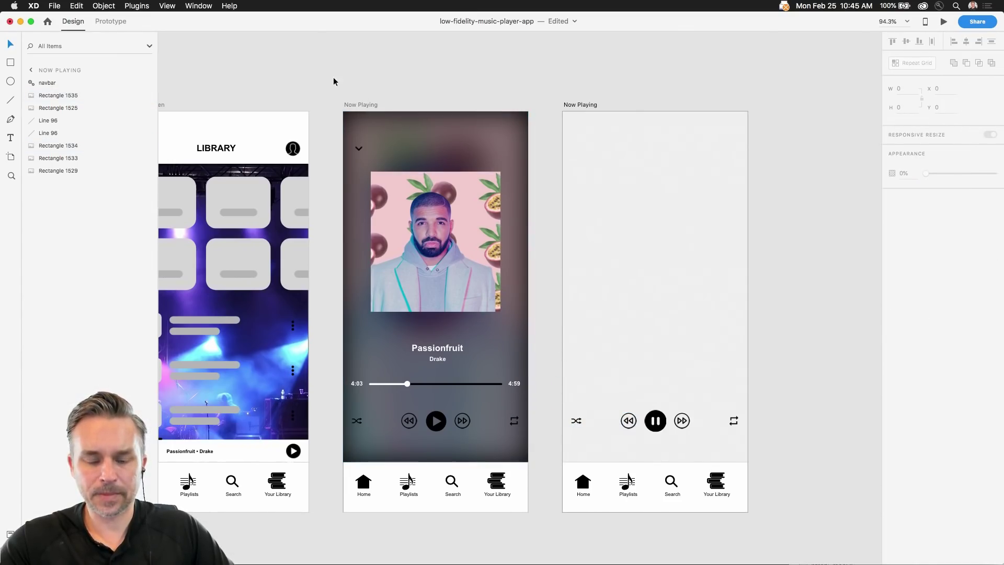
Copy the first Now Playing artboard's album art, blurred background, down arrow, song texts and progress bar onto the second Now Playing artboard
drag(335, 83, 520, 367)
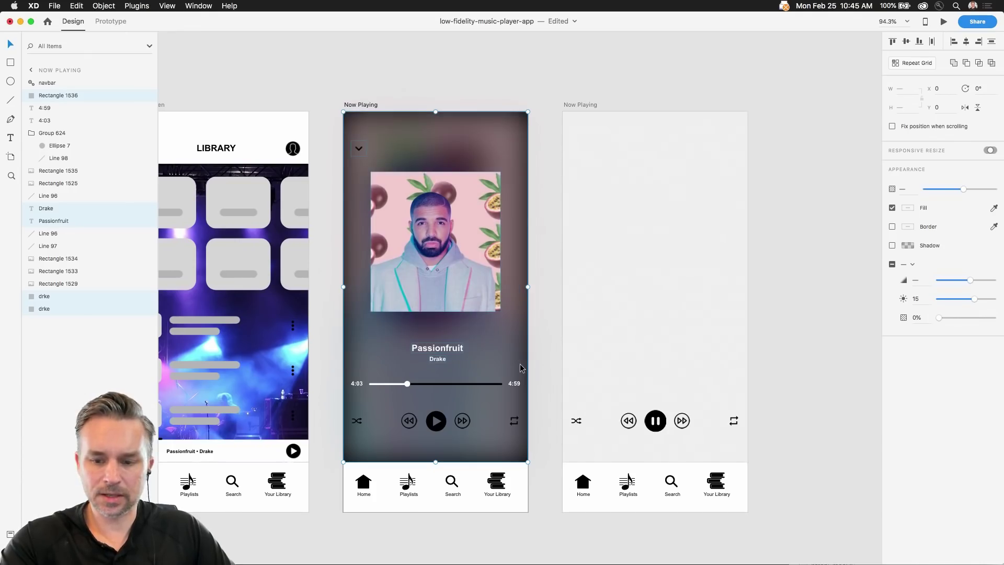
drag(339, 89, 560, 396)
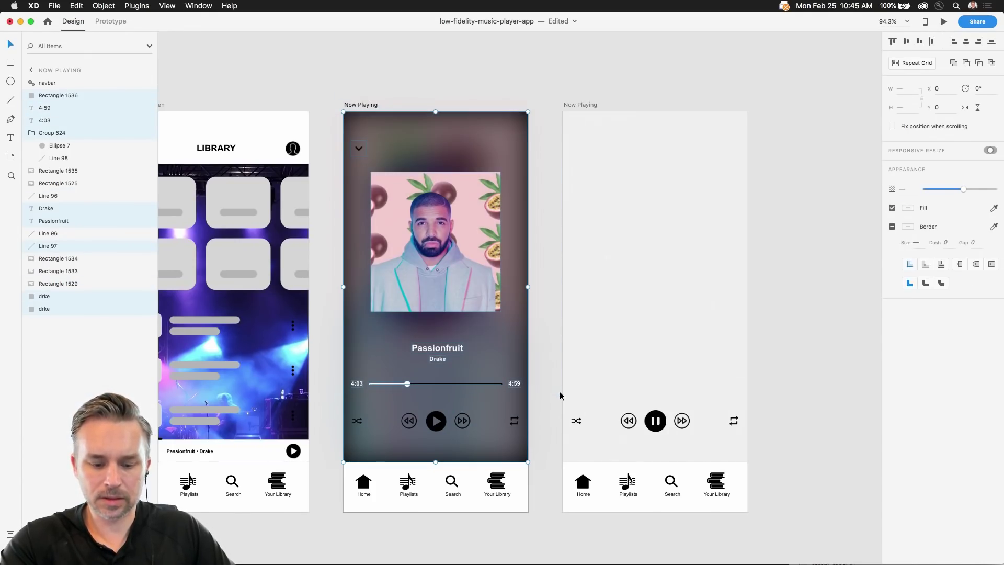
click(574, 106)
key(super+v)
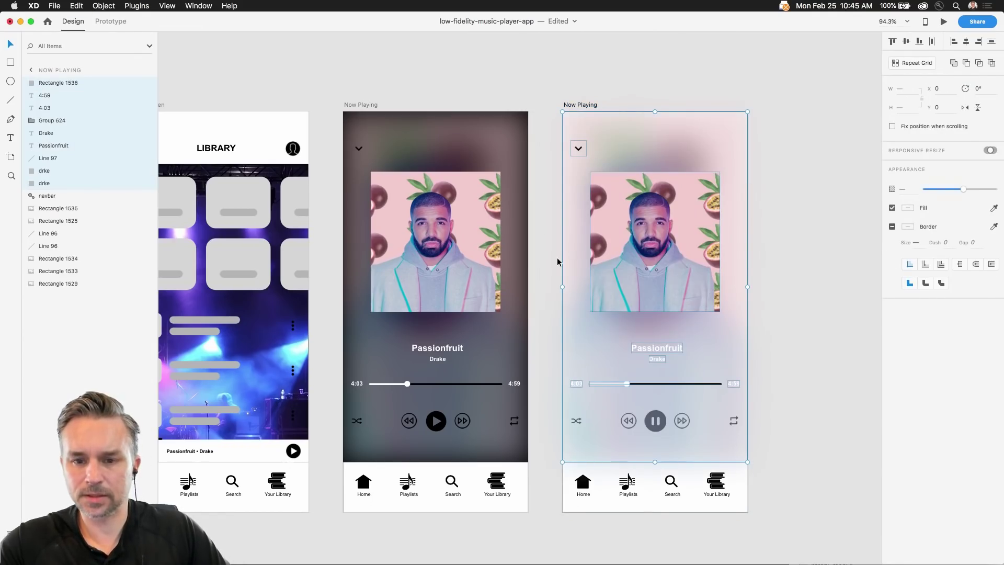
click(548, 90)
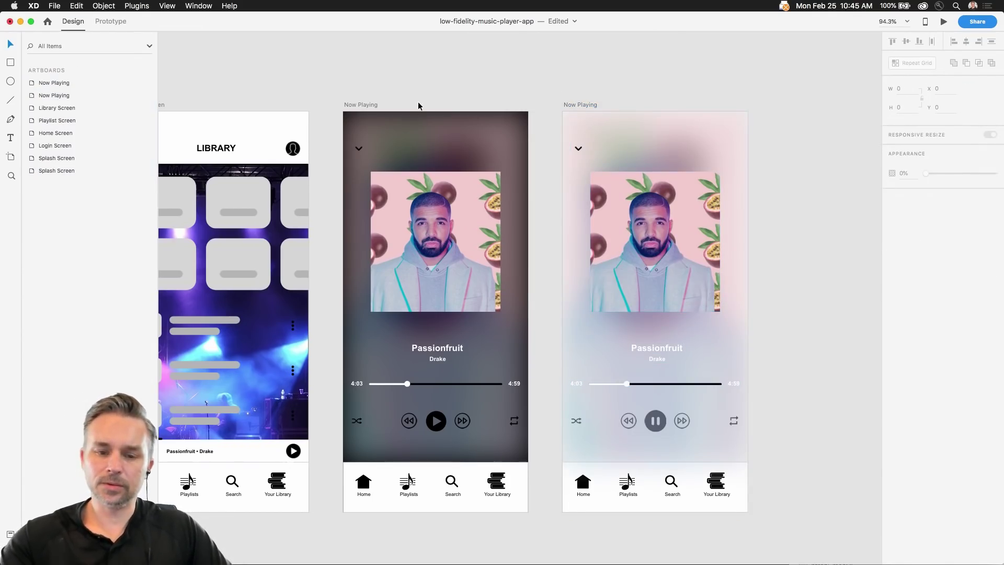
Set the opacity of the blurred album background on the second Now Playing artboard to 100%
drag(383, 100, 358, 76)
scroll(358, 76, up, 3)
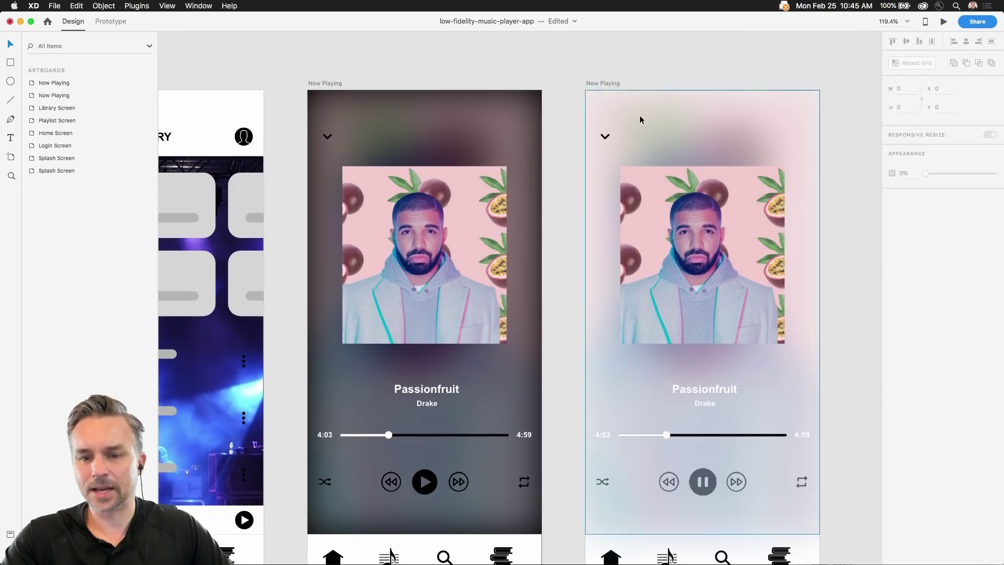
click(680, 137)
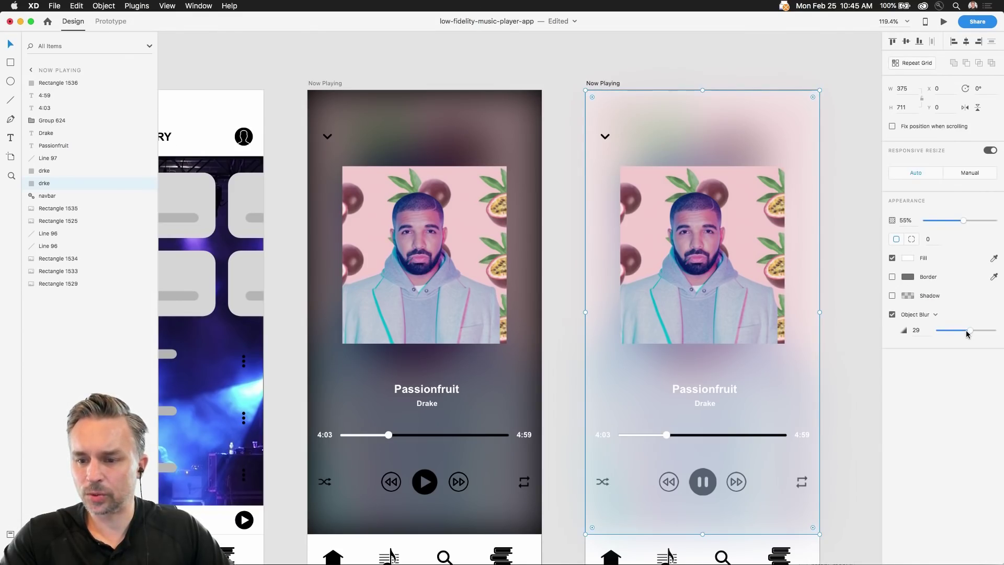
drag(959, 219, 995, 219)
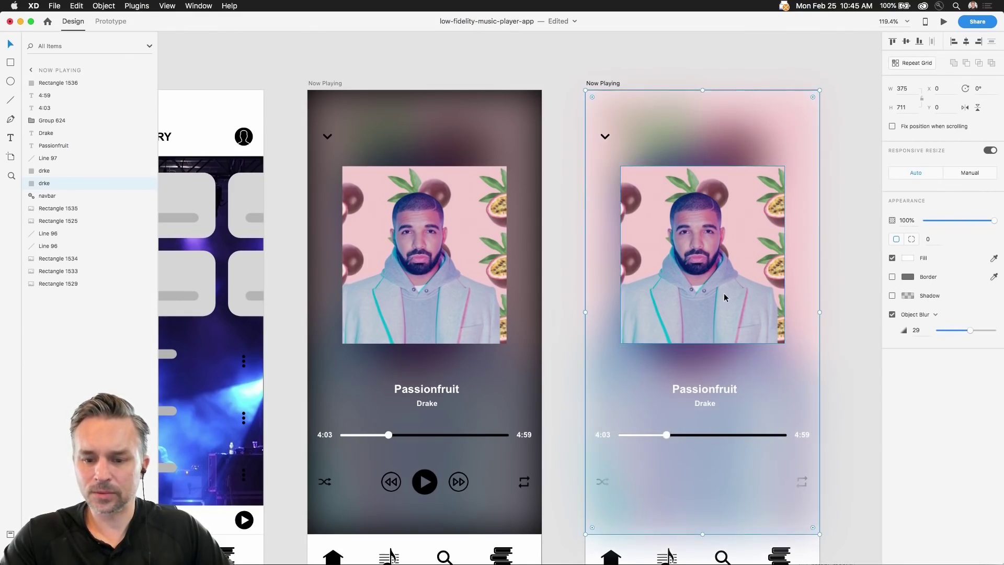
scroll(724, 297, down, 3)
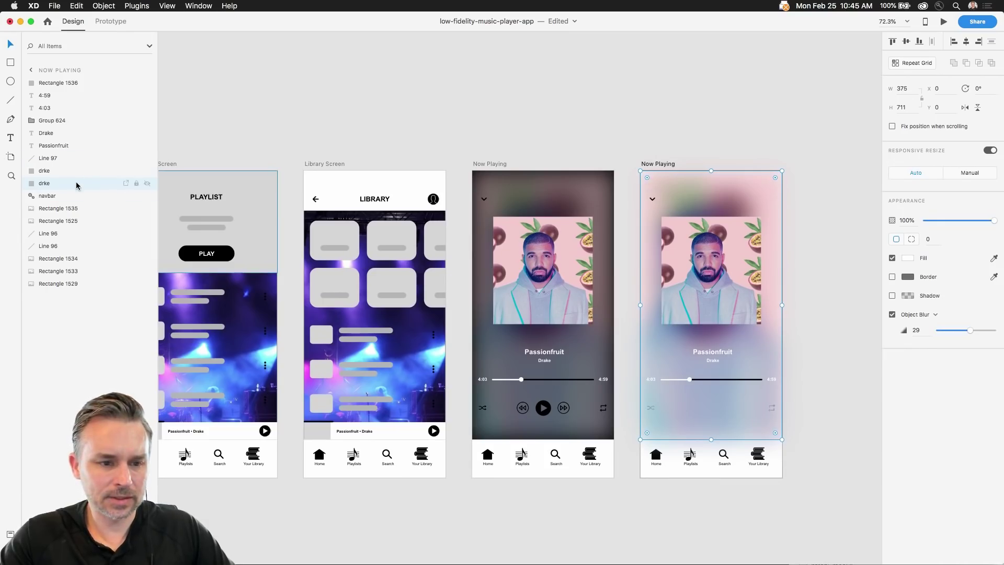
Move the blurred album background behind the playback controls in the second Now Playing artboard's layer order
drag(78, 183, 62, 293)
click(697, 149)
scroll(566, 125, right, 5)
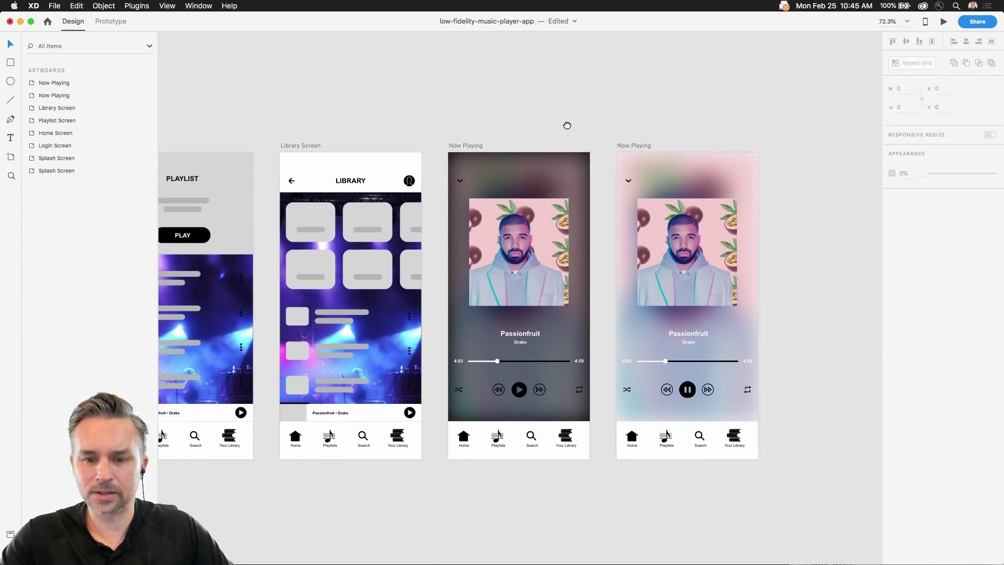
scroll(462, 117, up, 3)
drag(468, 107, 467, 59)
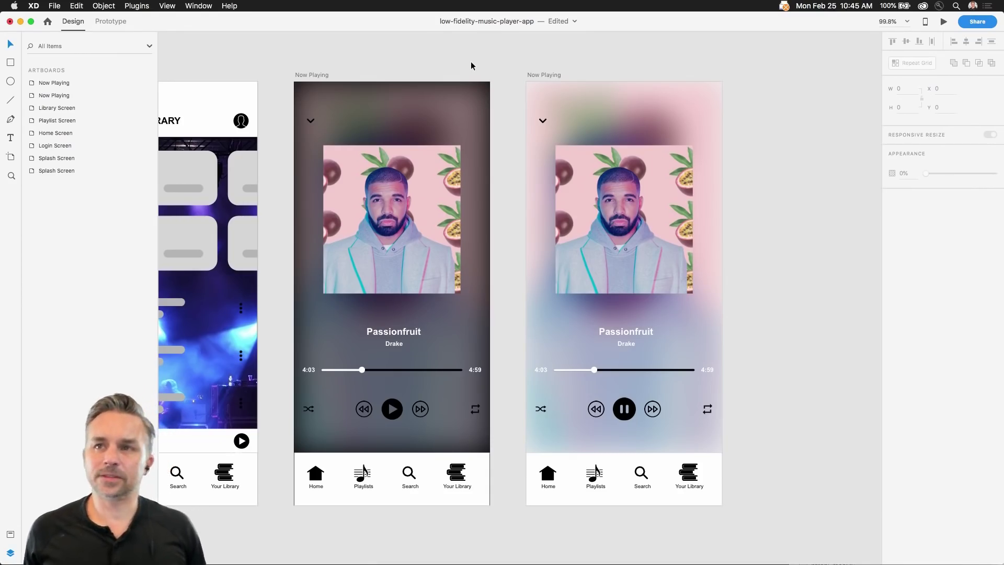
scroll(456, 123, up, 2)
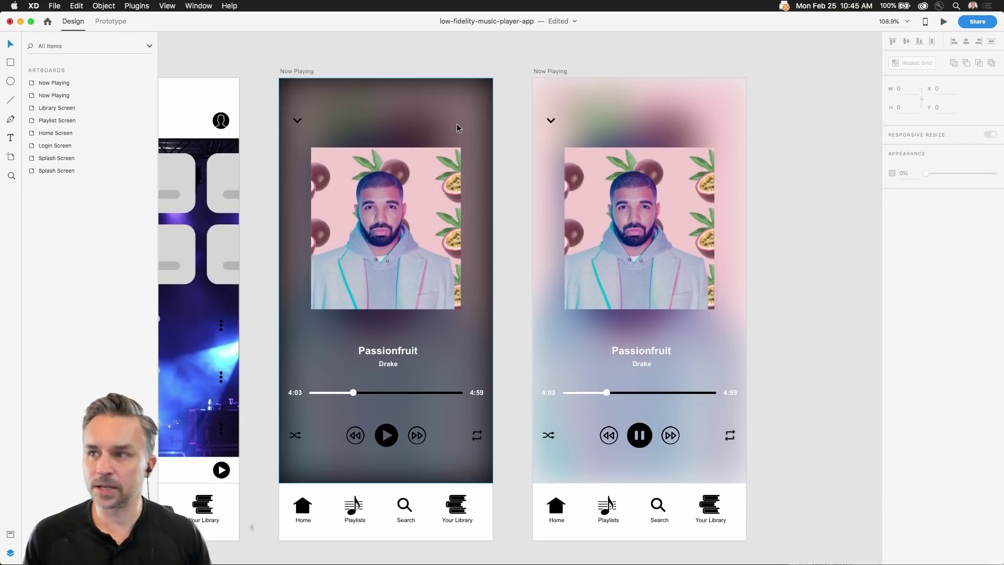
Save the document to the computer's Desktop under the name Musik
click(314, 71)
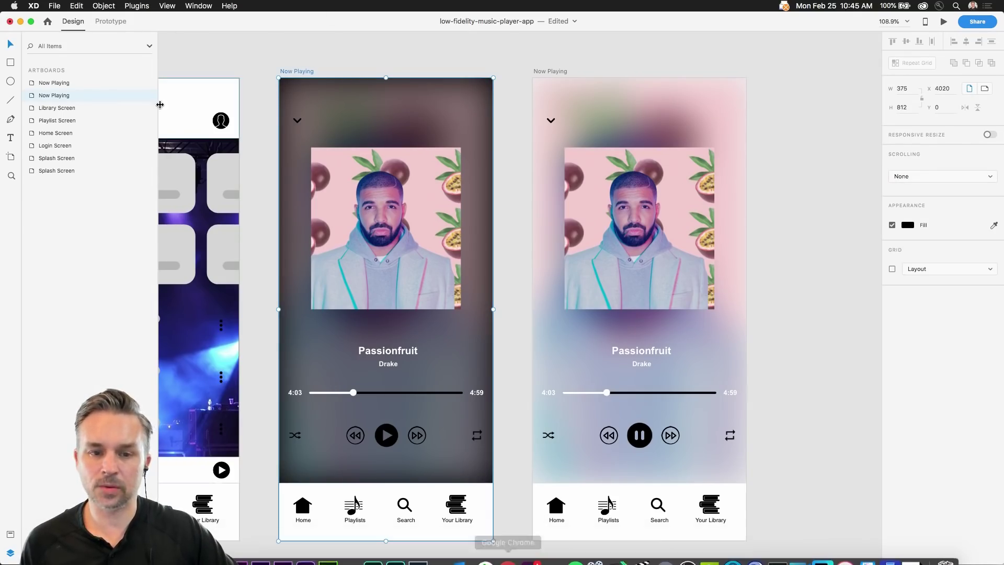
click(977, 21)
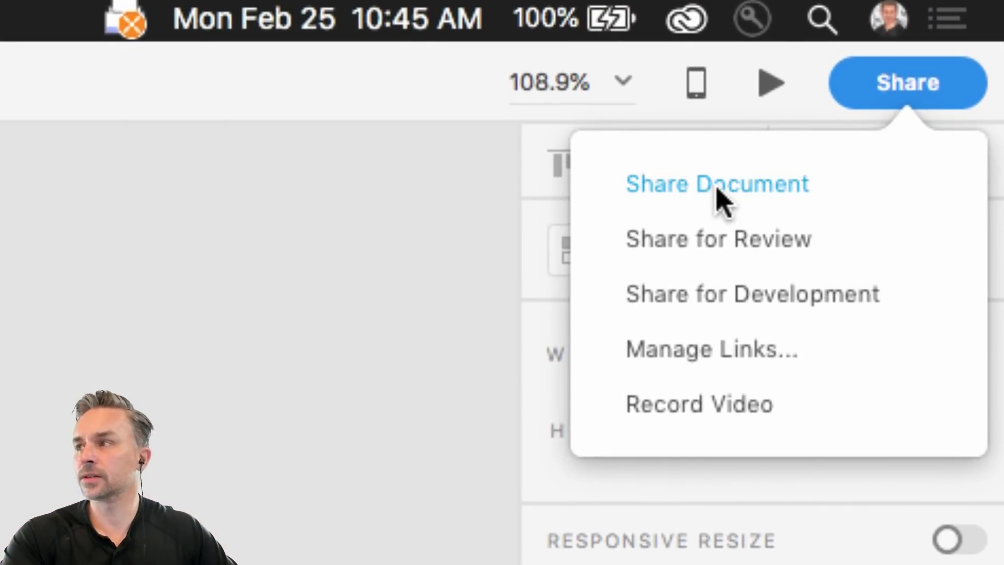
click(717, 189)
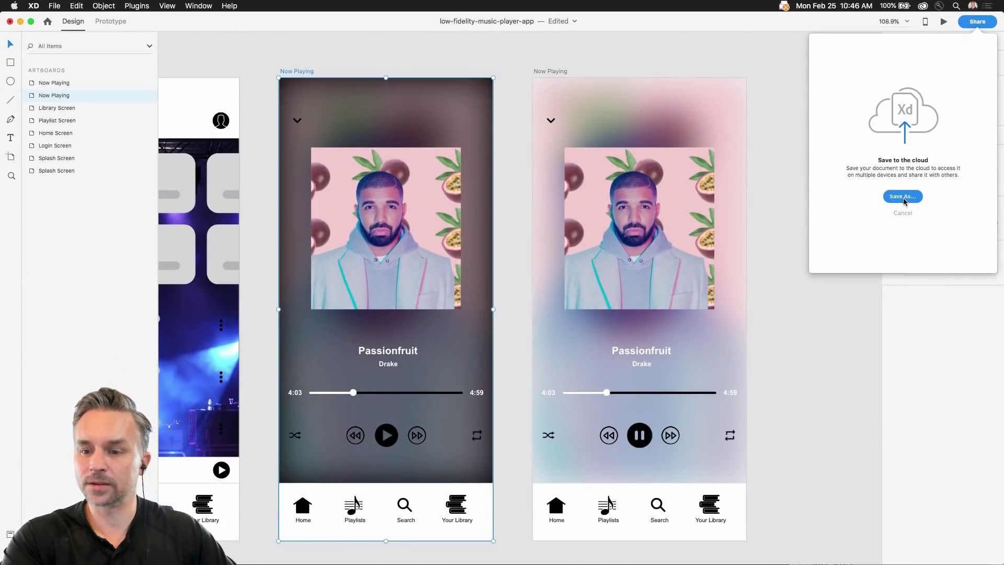
click(903, 196)
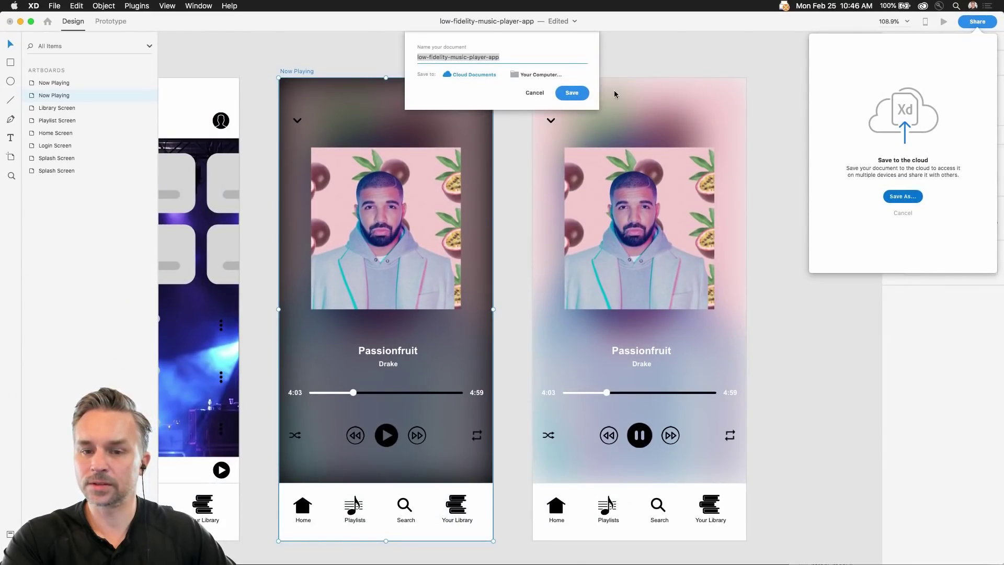
text(Musik)
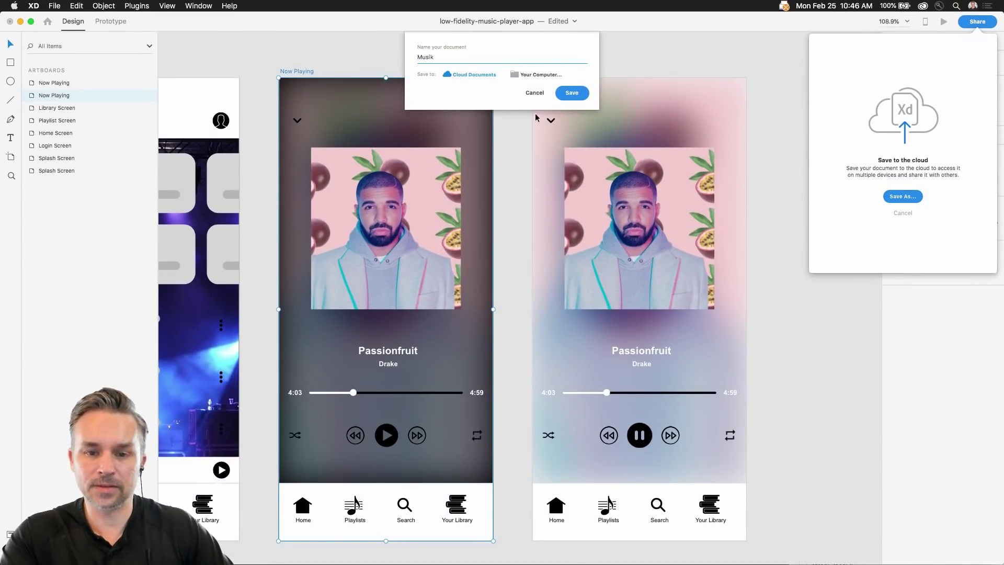
click(515, 74)
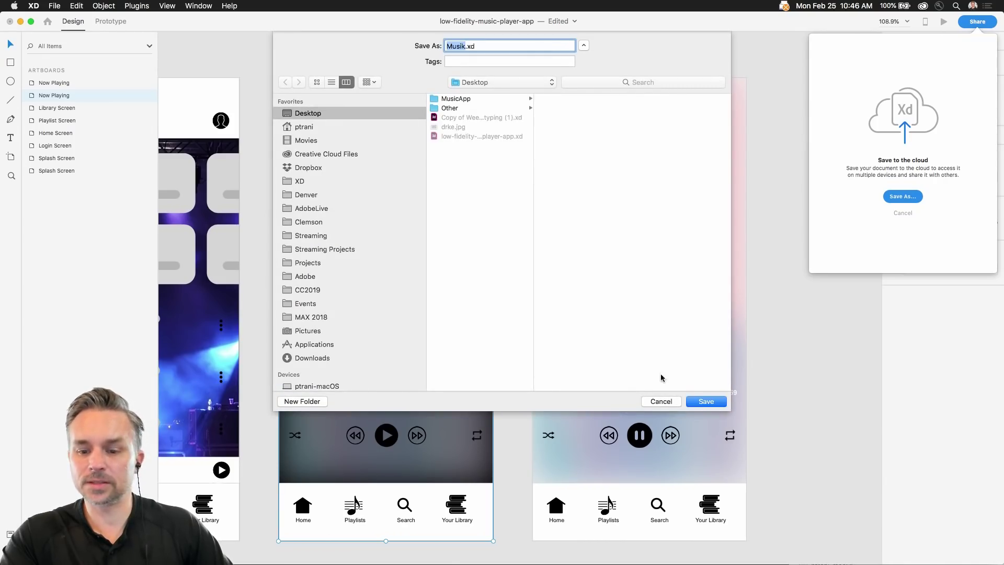
click(706, 401)
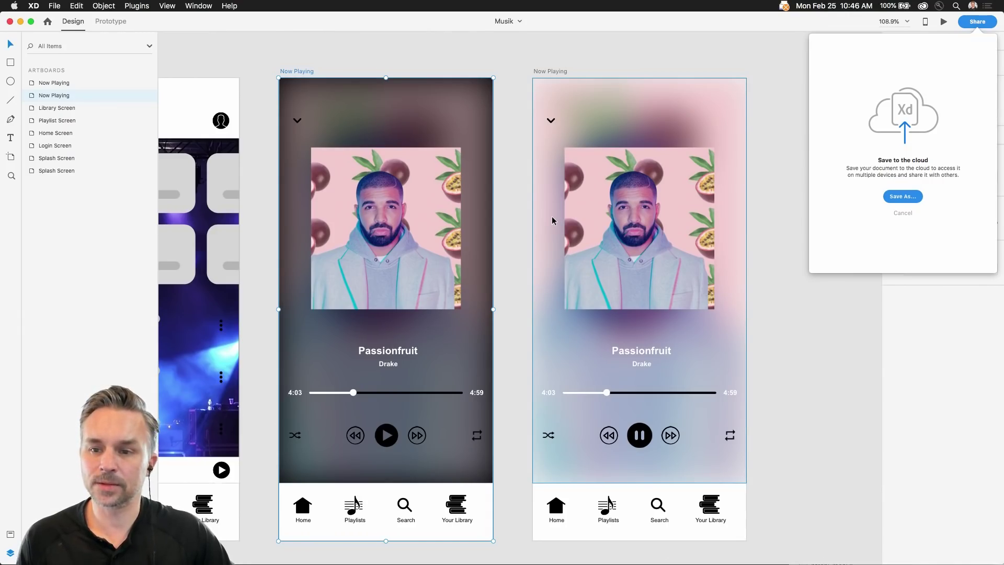
click(349, 60)
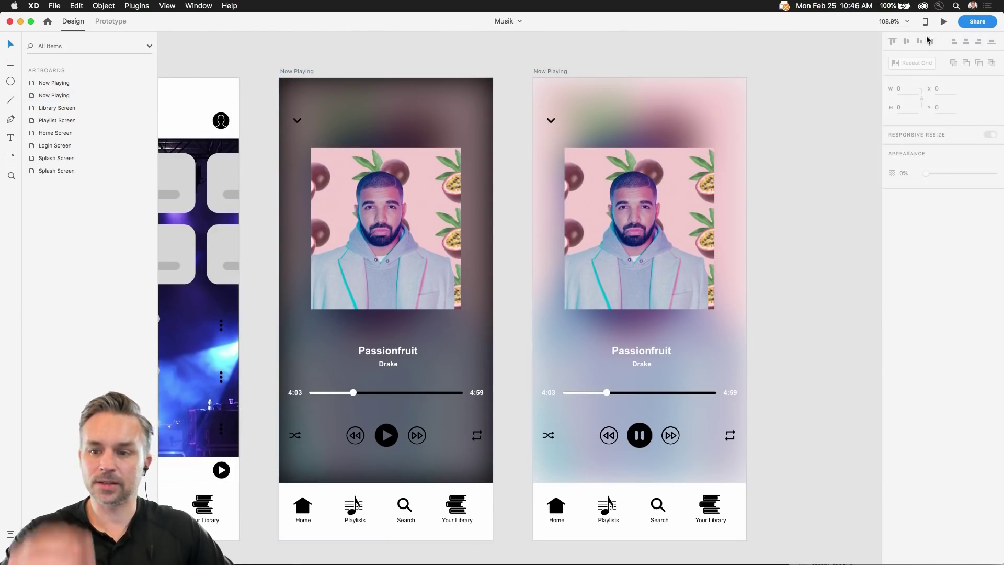
Link the two Now Playing artboards to each other in both directions with Dissolve transitions triggered by Tap
click(293, 72)
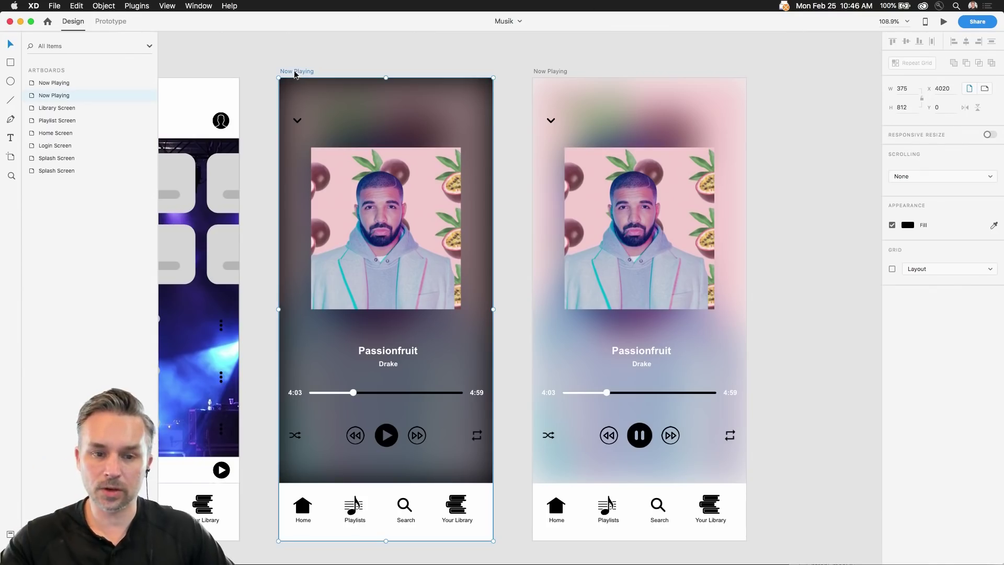
click(103, 22)
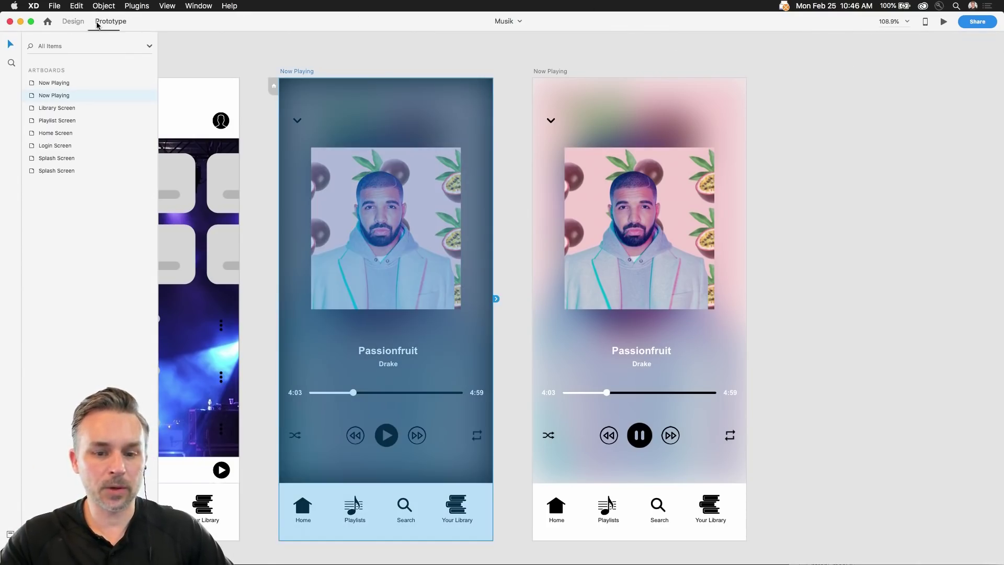
drag(498, 302, 560, 301)
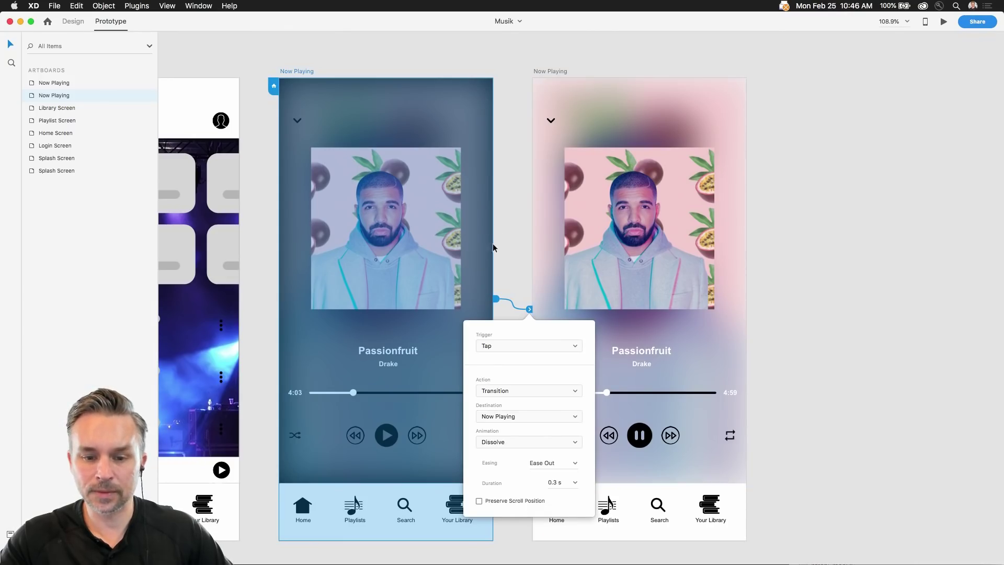
click(554, 71)
drag(750, 299, 467, 376)
click(579, 53)
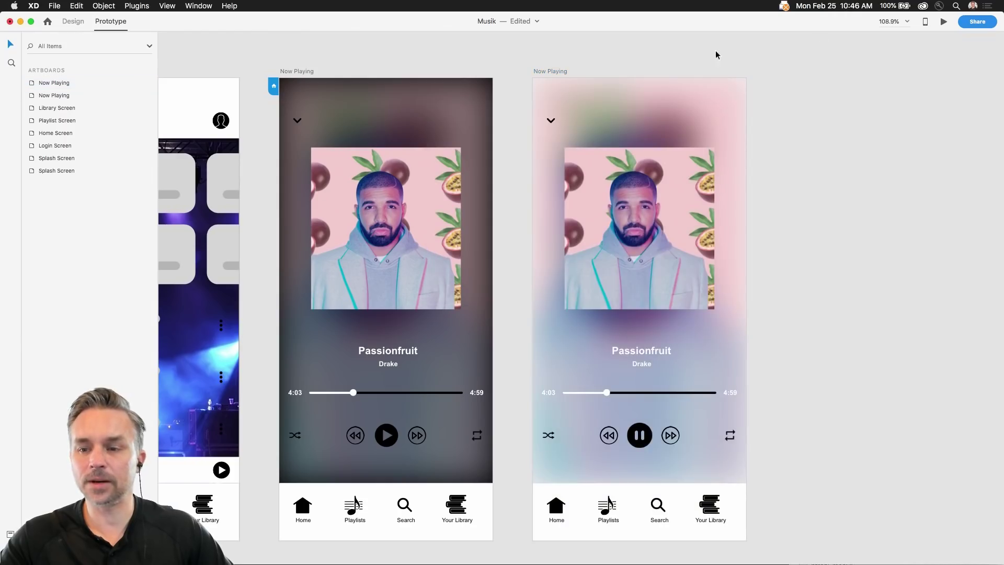
click(973, 29)
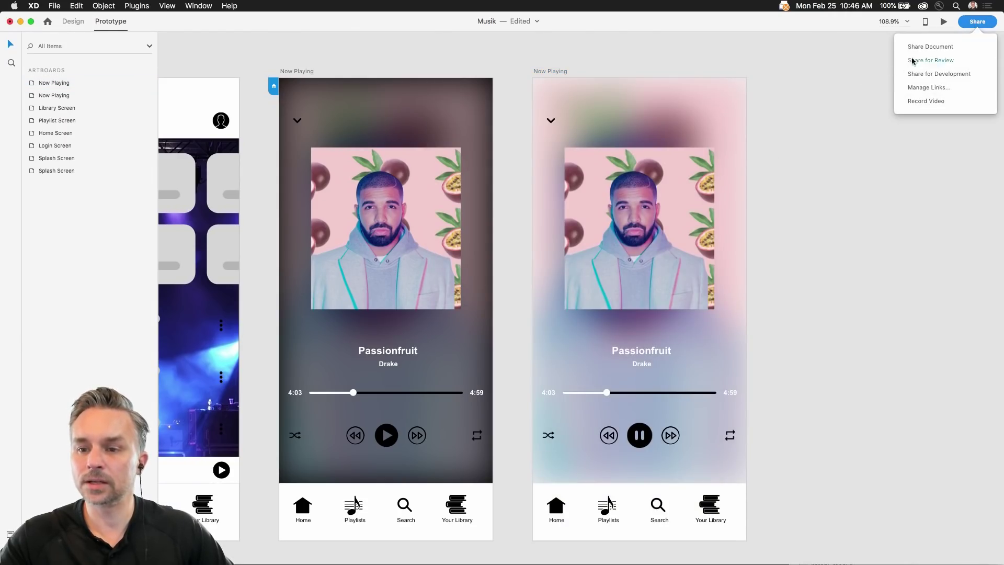
click(926, 48)
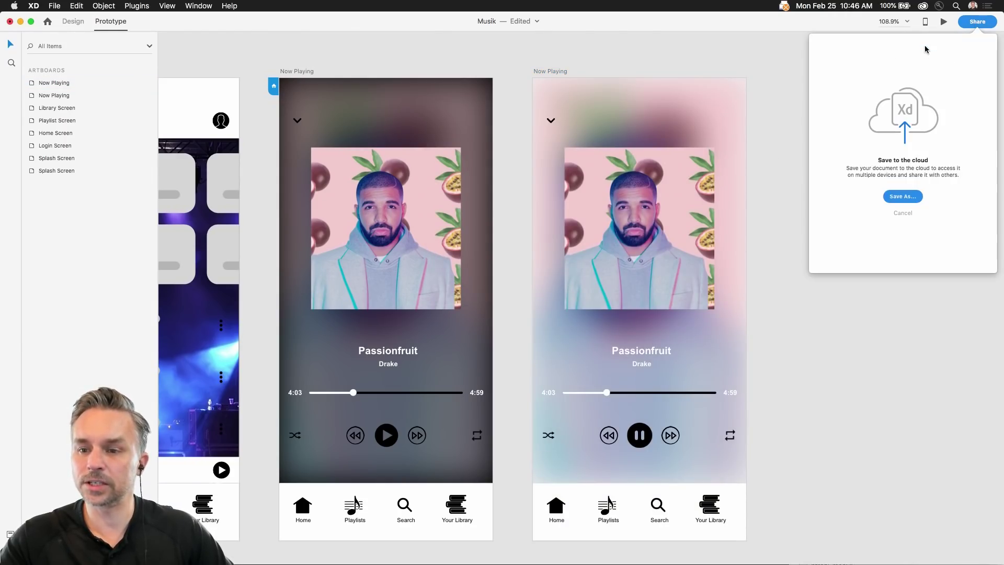
click(902, 212)
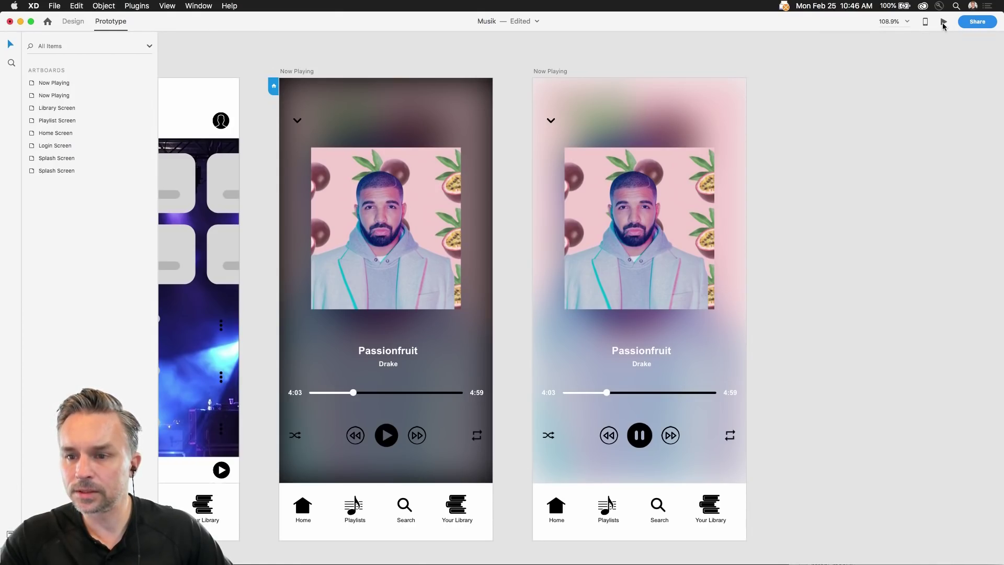
Preview the prototype from the dark Now Playing artboard and close the preview window
click(944, 22)
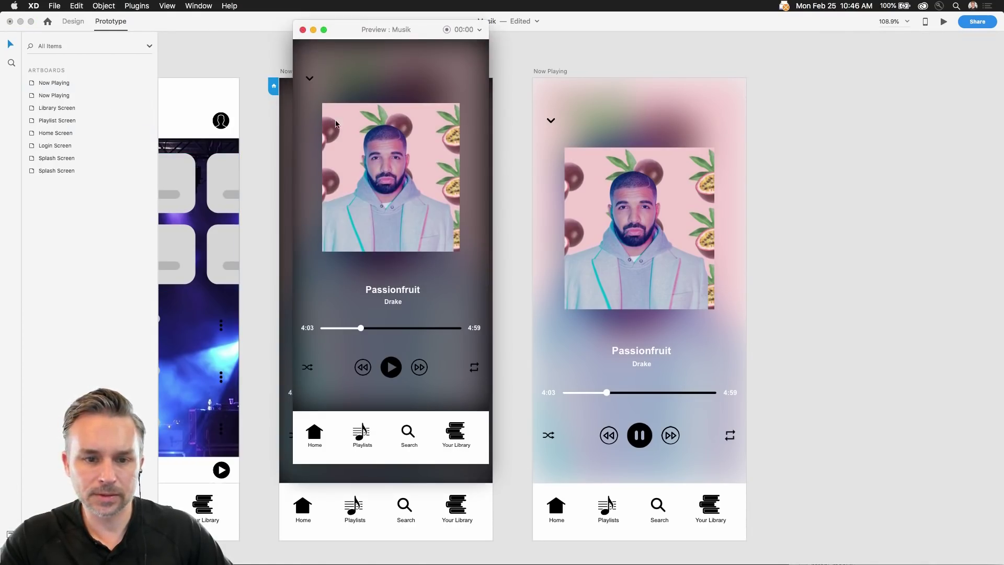
click(303, 30)
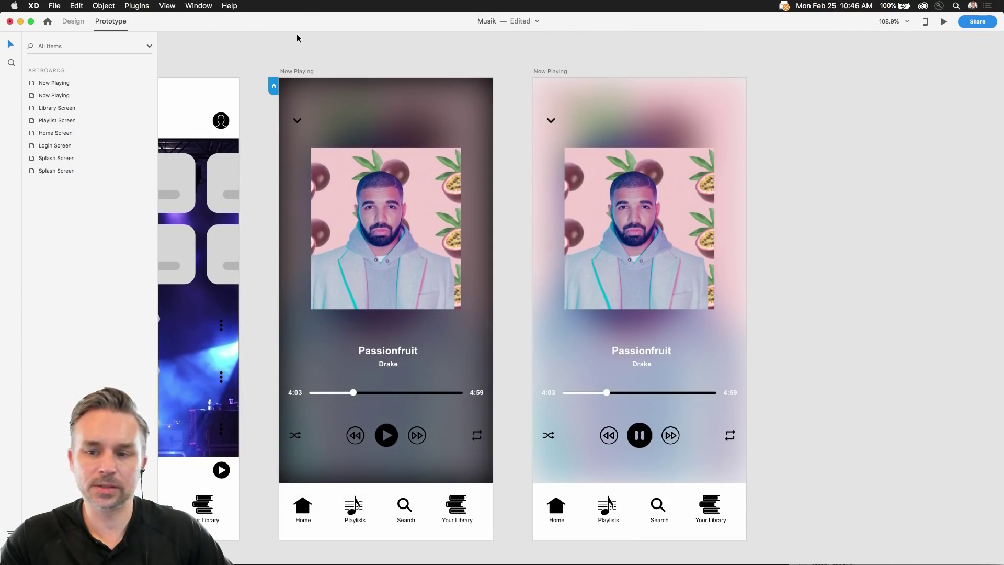
Create a Share for Review link titled Musik that anyone with the link can view, and open it in the browser
click(990, 25)
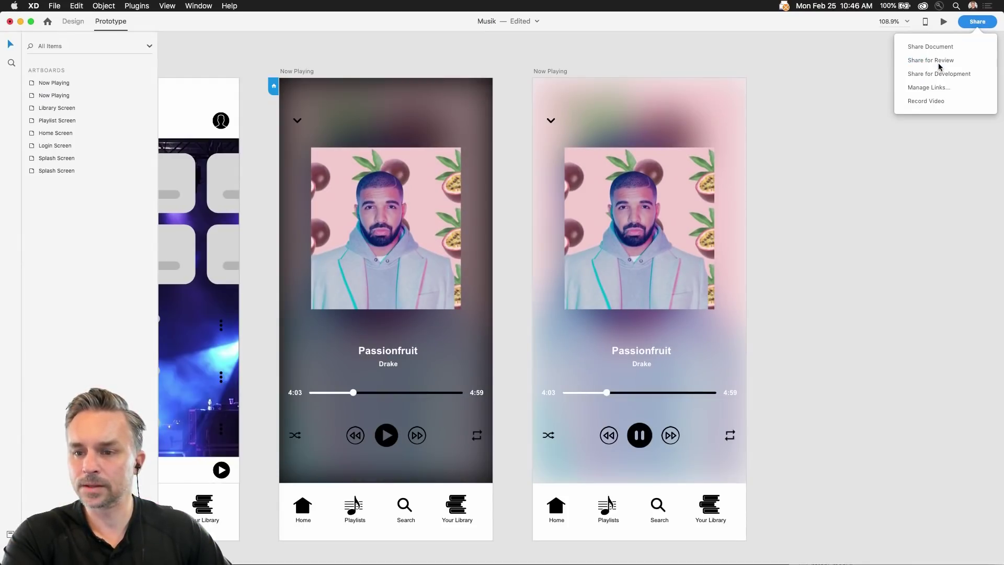
click(935, 61)
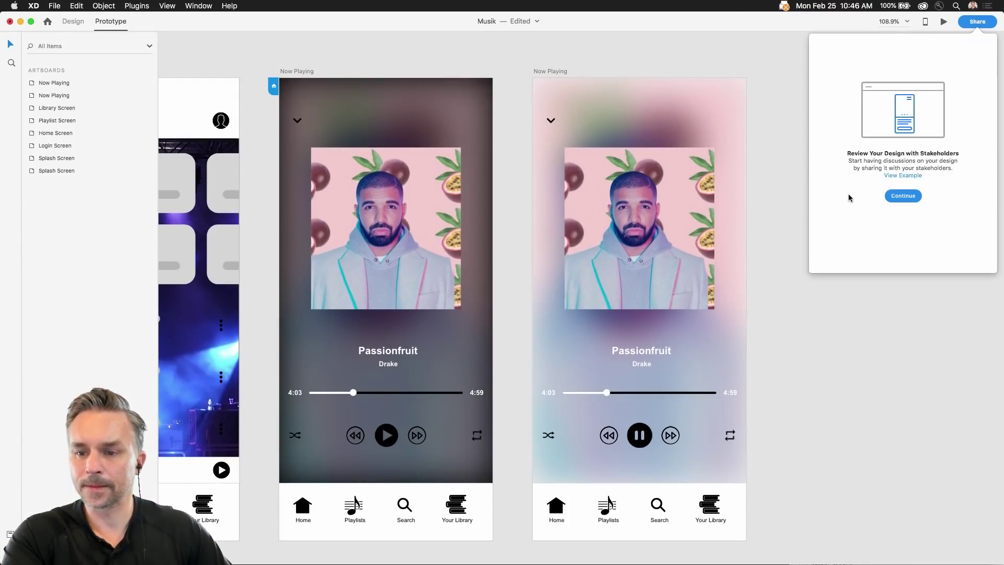
click(898, 198)
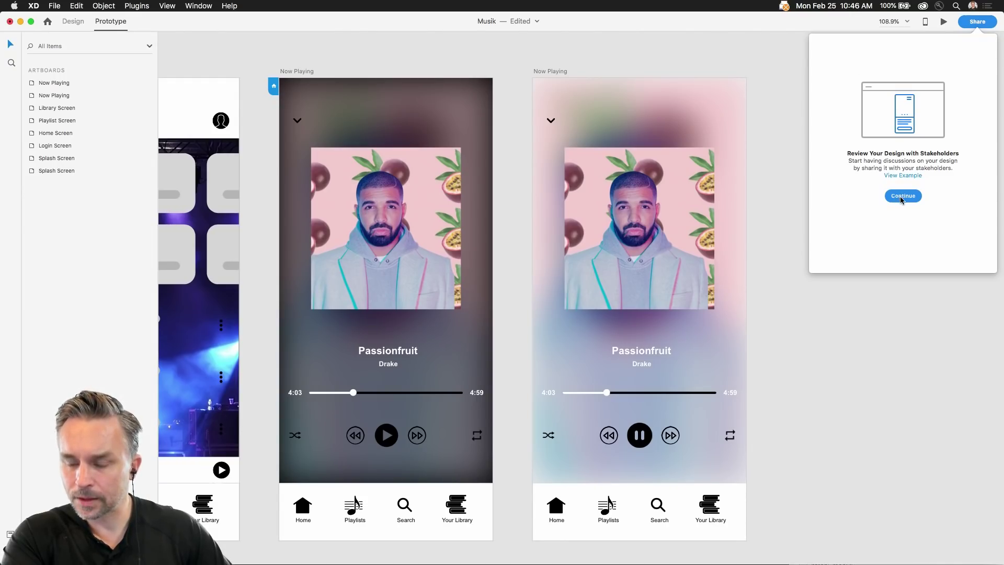
click(921, 79)
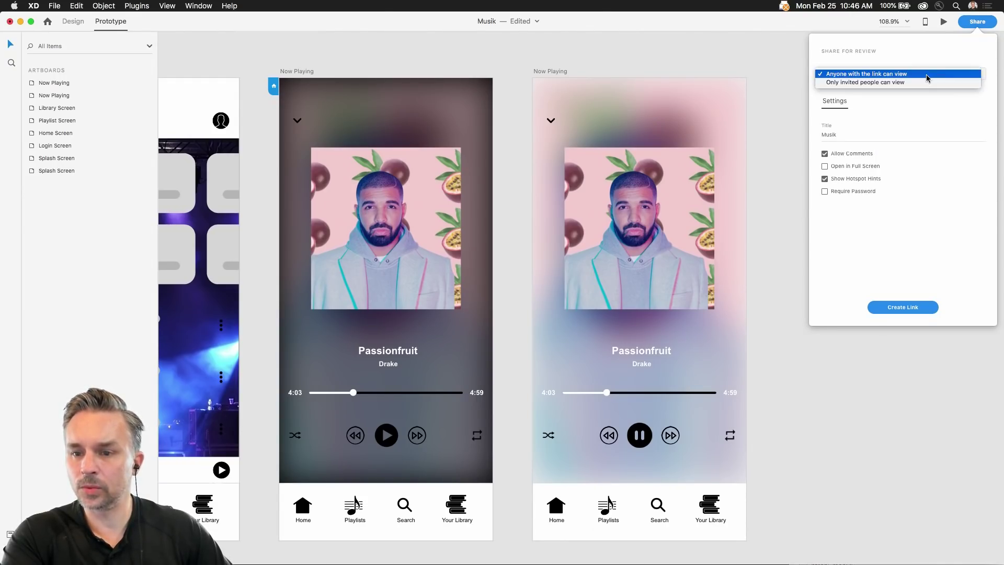
click(926, 74)
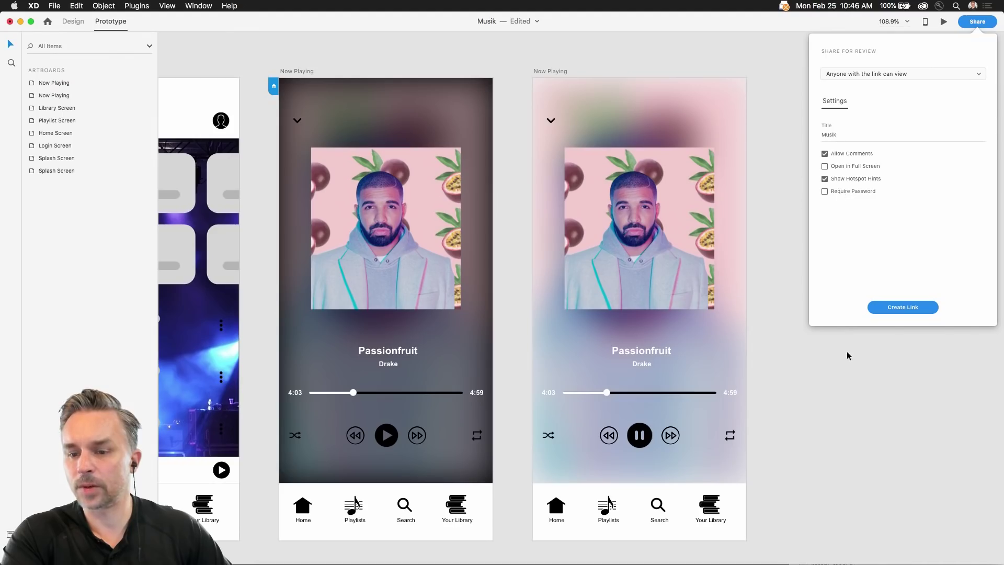
click(895, 306)
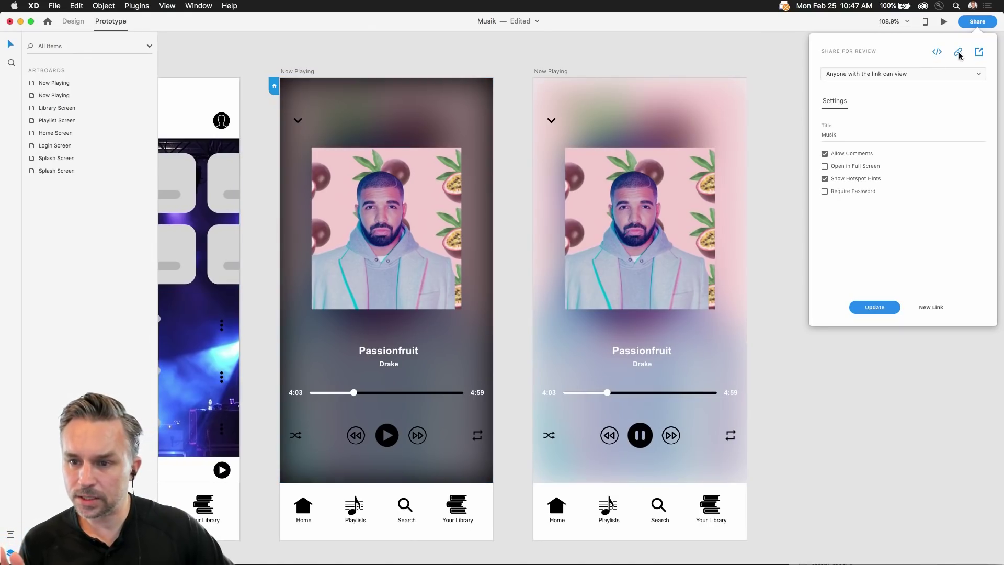
click(979, 51)
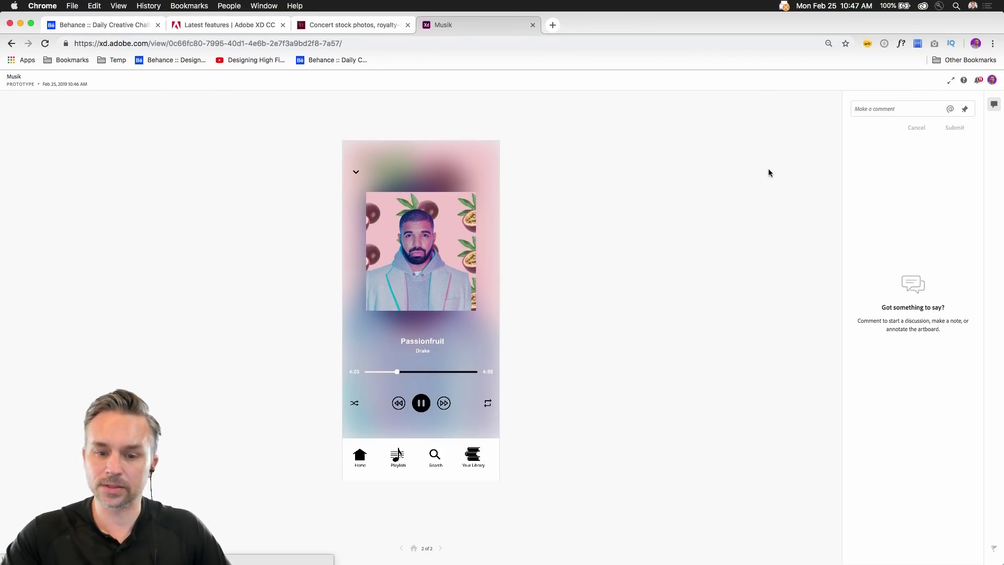
Submit the comment "Which screen do you like? dark or light?" on the dark Now Playing screen
click(882, 108)
text(W)
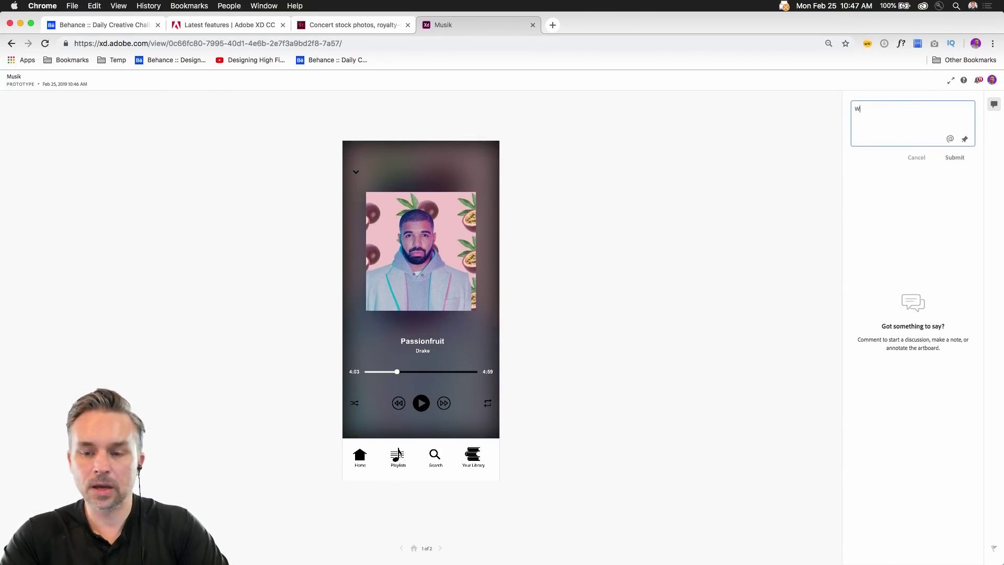
text(hich screen do you like? da)
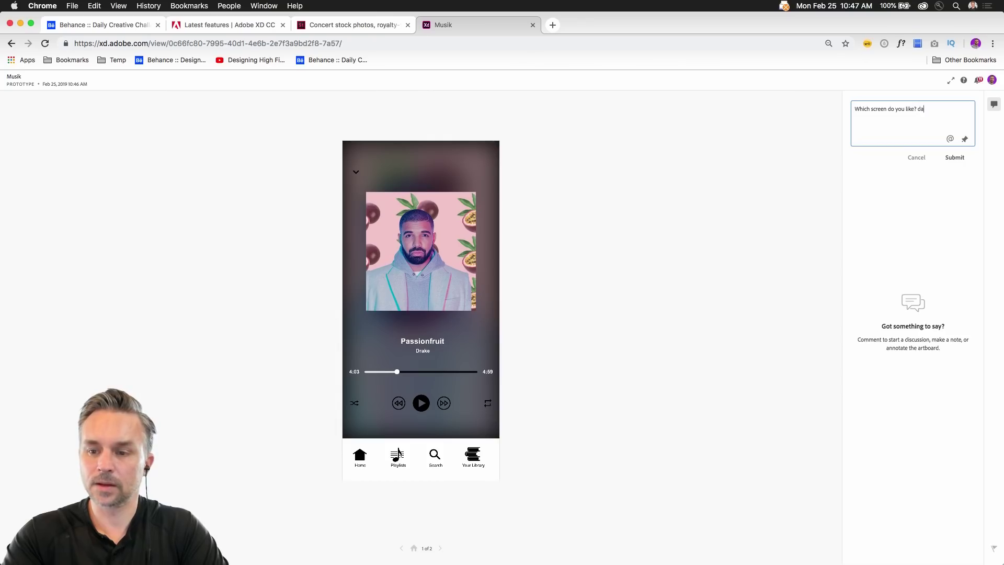
text(ight)
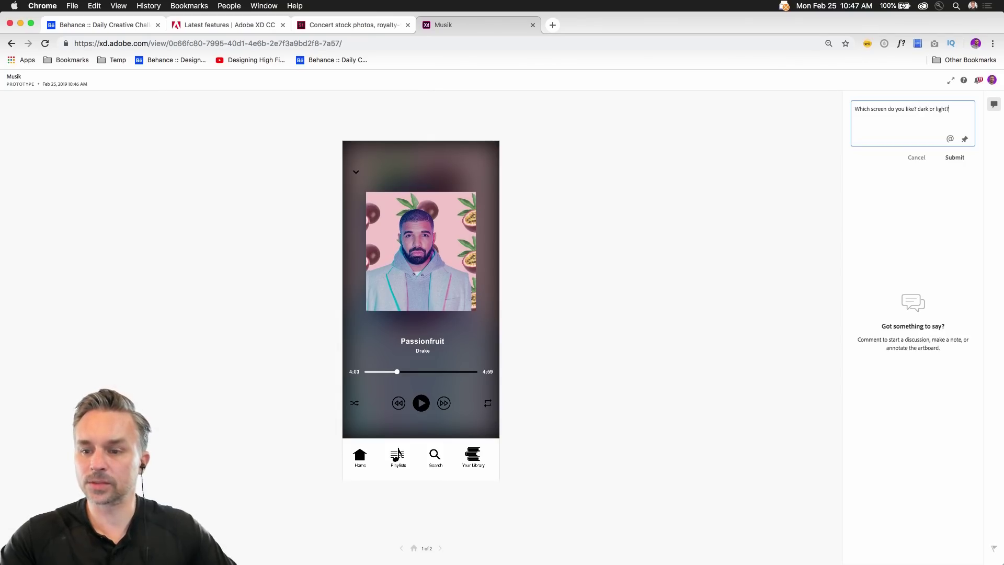
text(?)
click(954, 157)
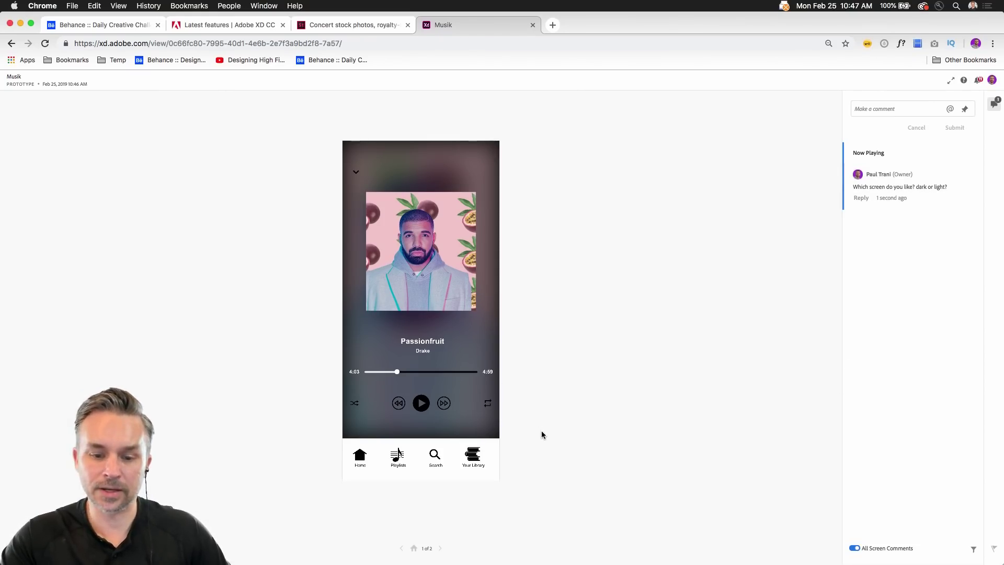
Test the shared prototype's tap transition to the light Now Playing screen, and minimize the browser to return to Adobe XD
click(361, 42)
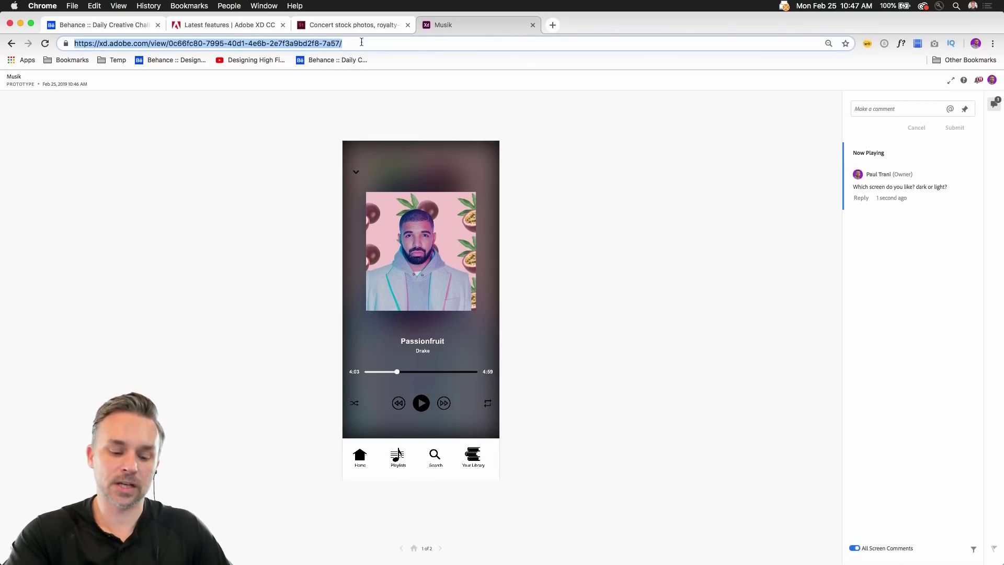
click(359, 252)
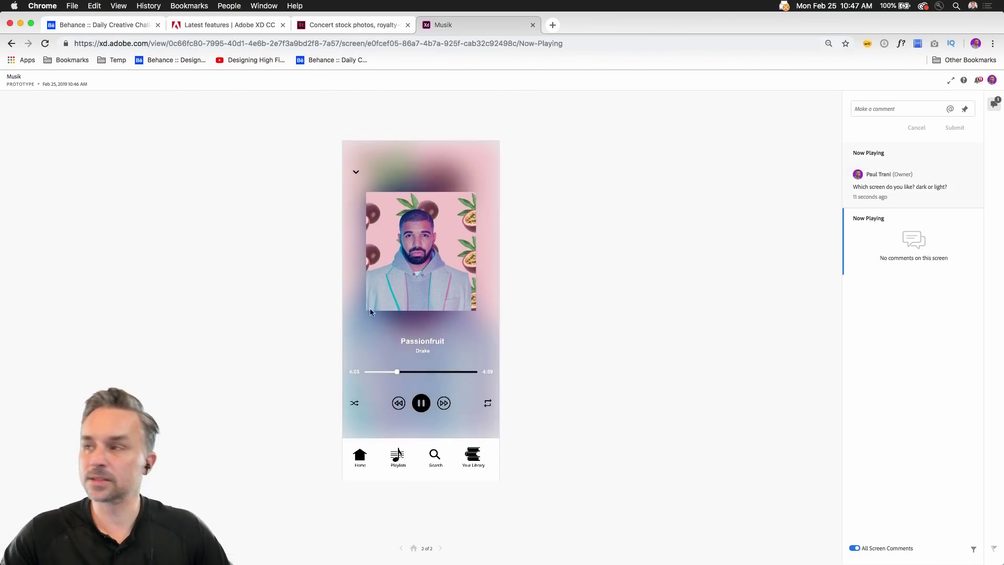
click(395, 311)
click(399, 315)
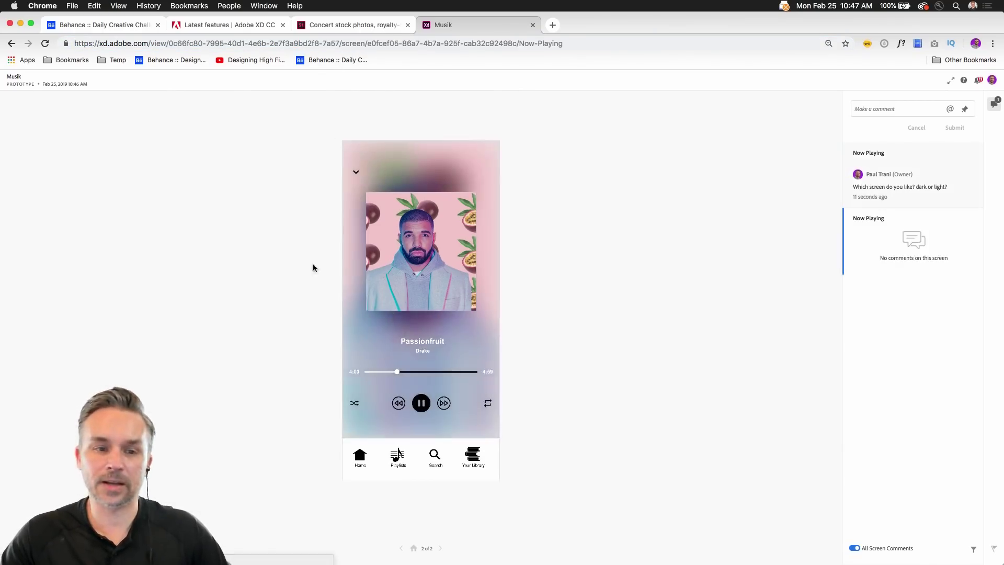
click(20, 24)
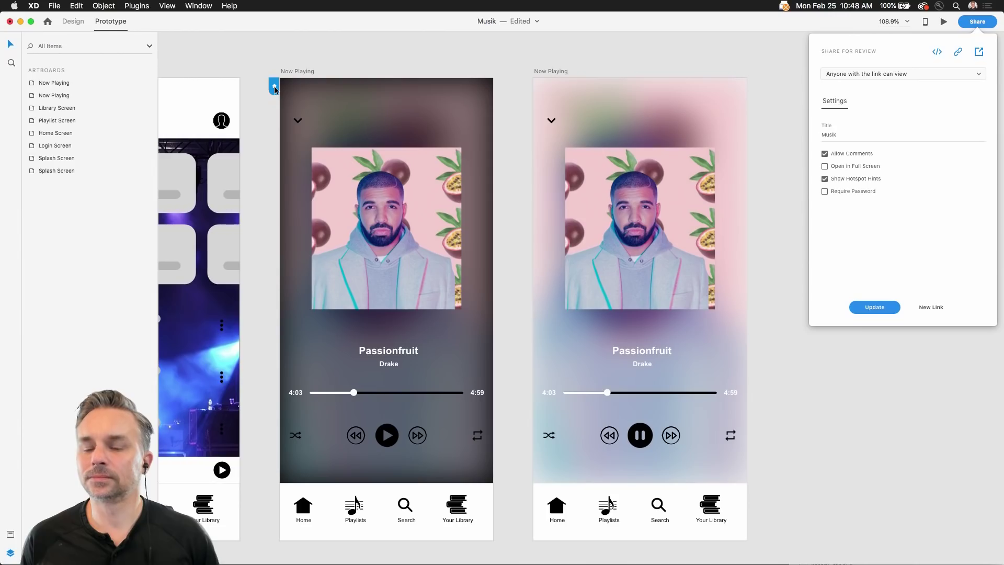
Dismiss the sharing options, switch to Finder, and open the Artists folder inside MusicApp
click(548, 71)
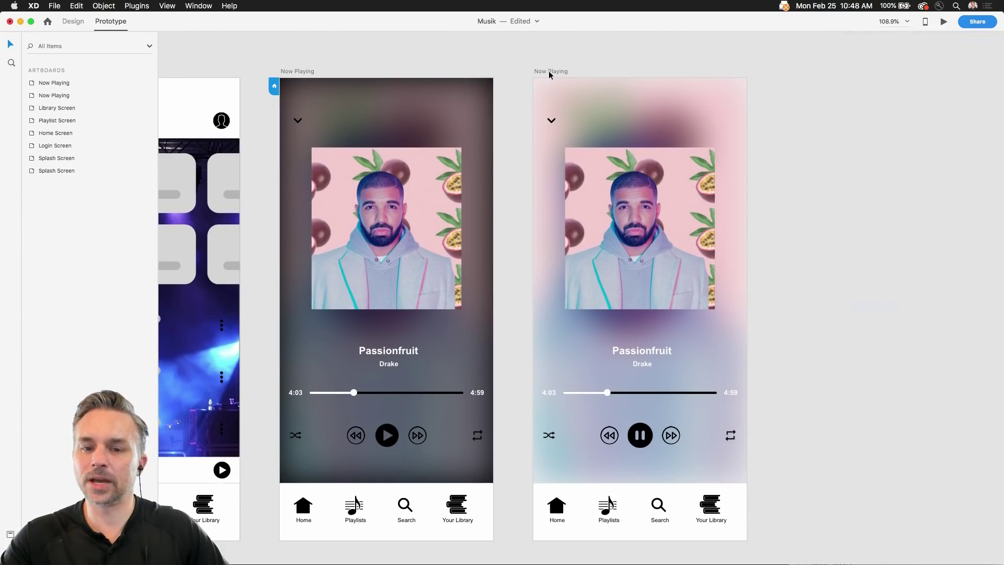
click(549, 71)
click(513, 61)
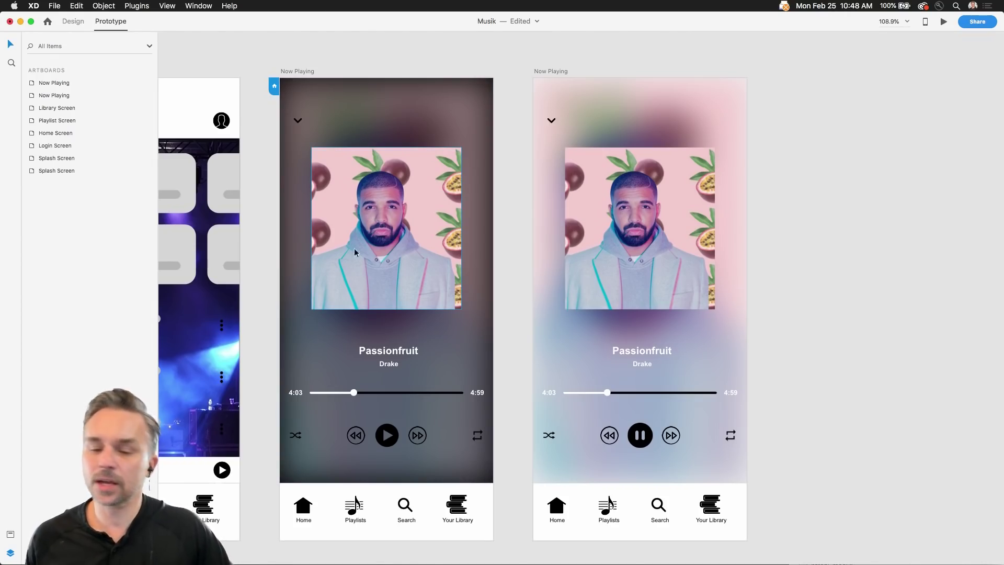
click(59, 550)
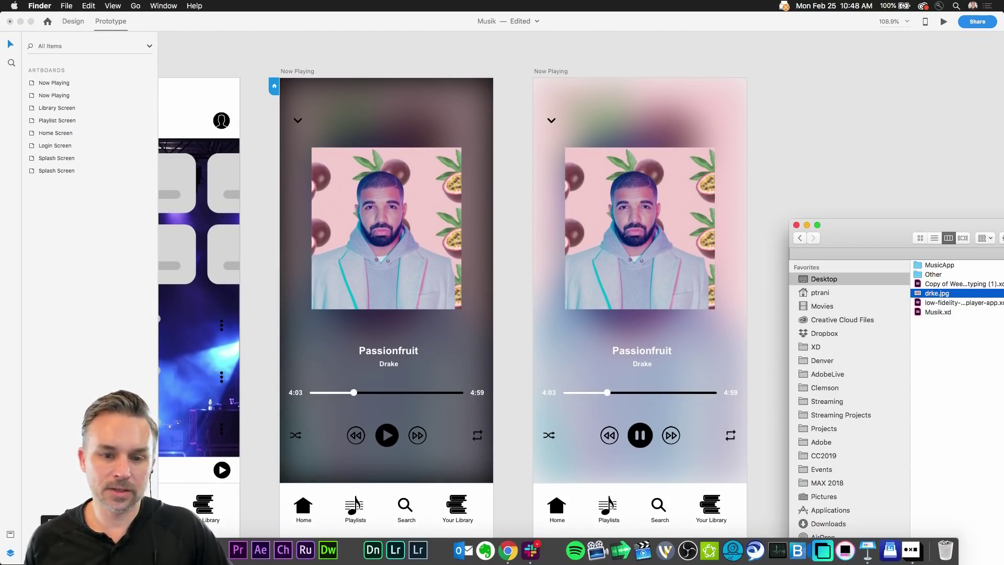
drag(809, 229, 671, 249)
click(849, 287)
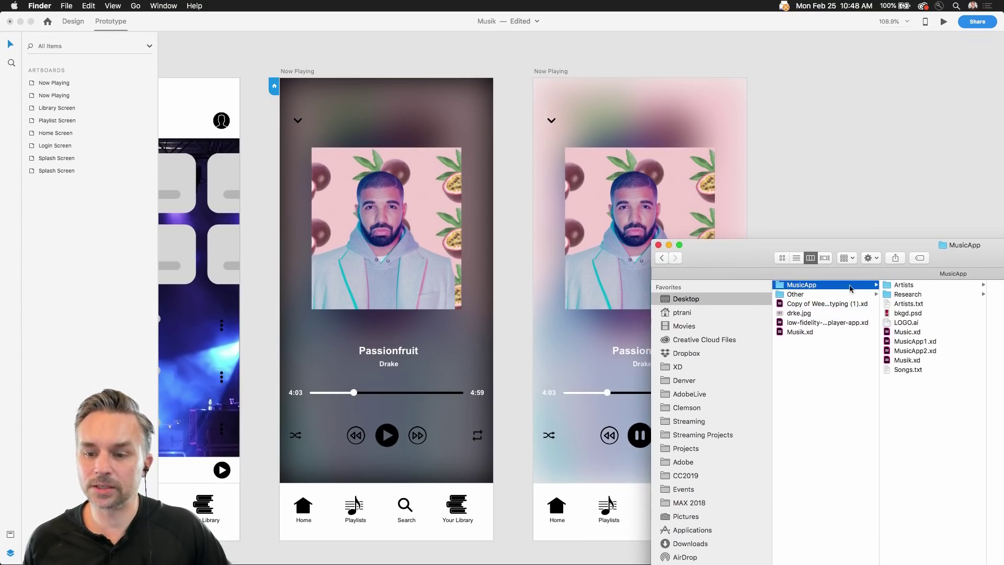
click(903, 284)
drag(753, 263, 389, 377)
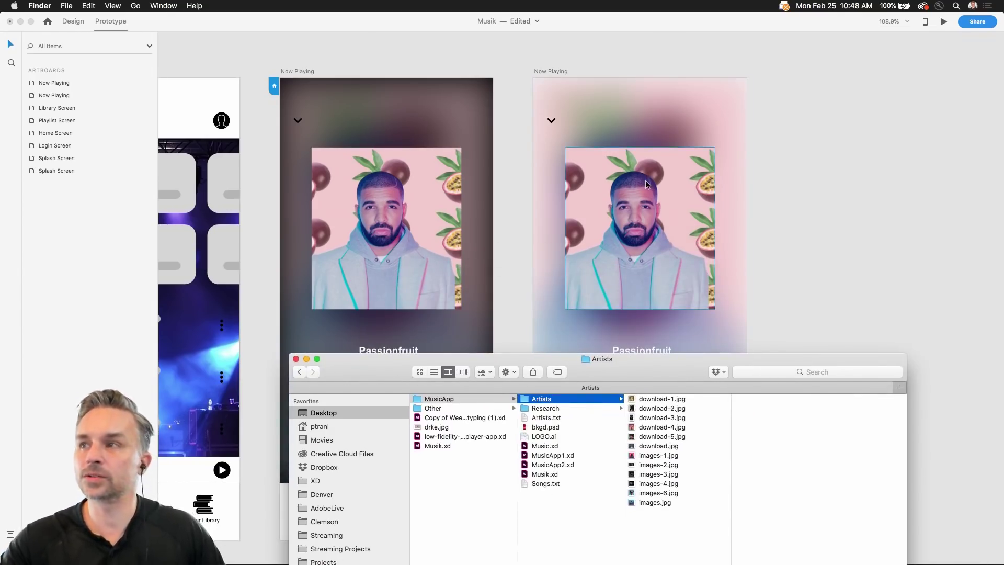
Preview the album cover images in the Artists folder and select download-5.jpg
click(654, 400)
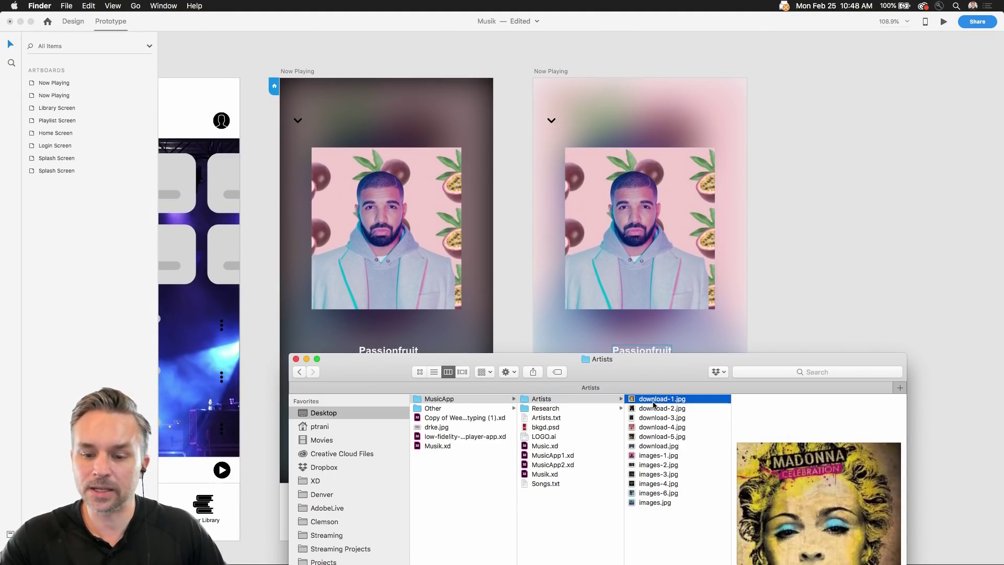
drag(623, 377, 739, 282)
key(Down)
key(Down)
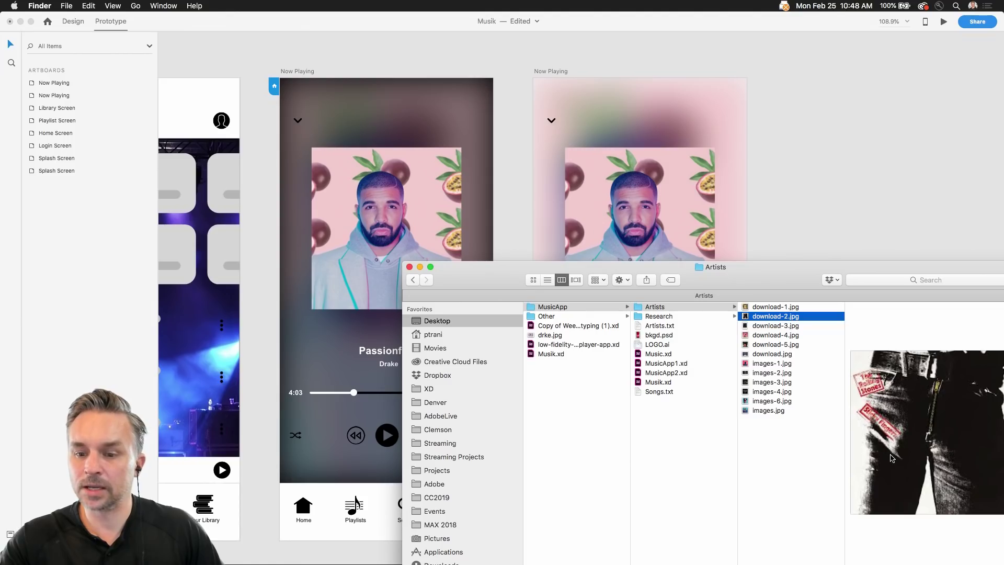
key(Down)
key(Up)
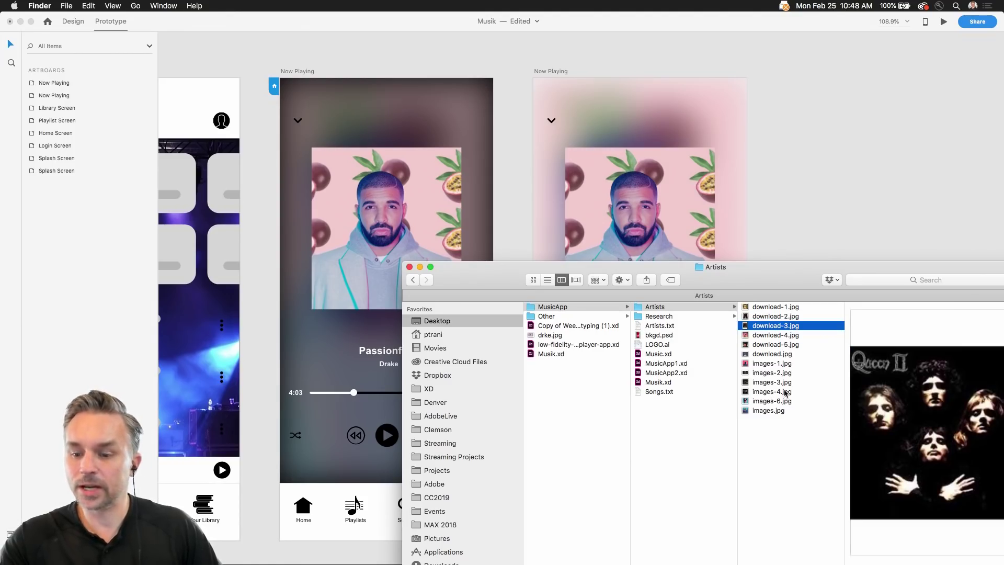
click(767, 346)
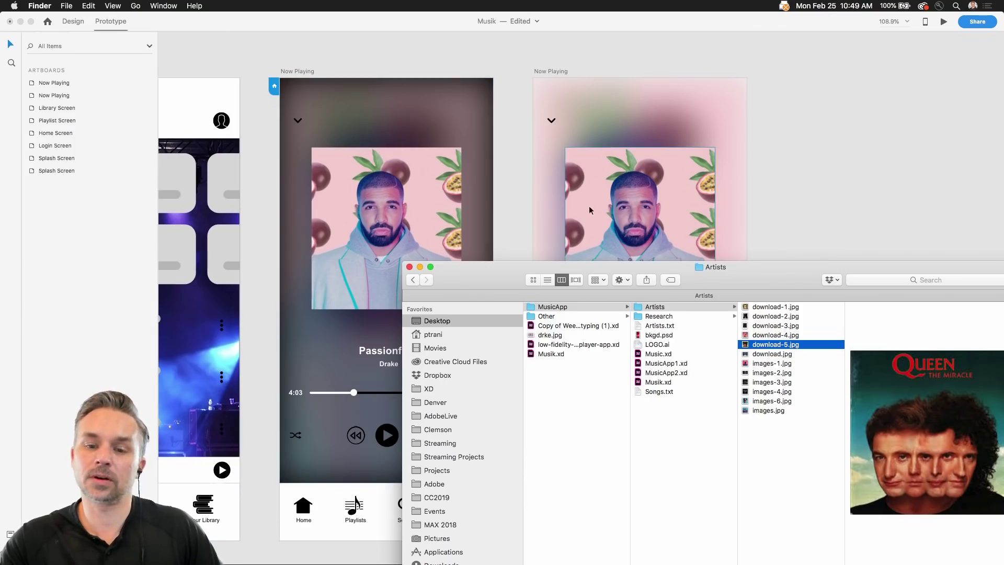
drag(741, 278, 727, 310)
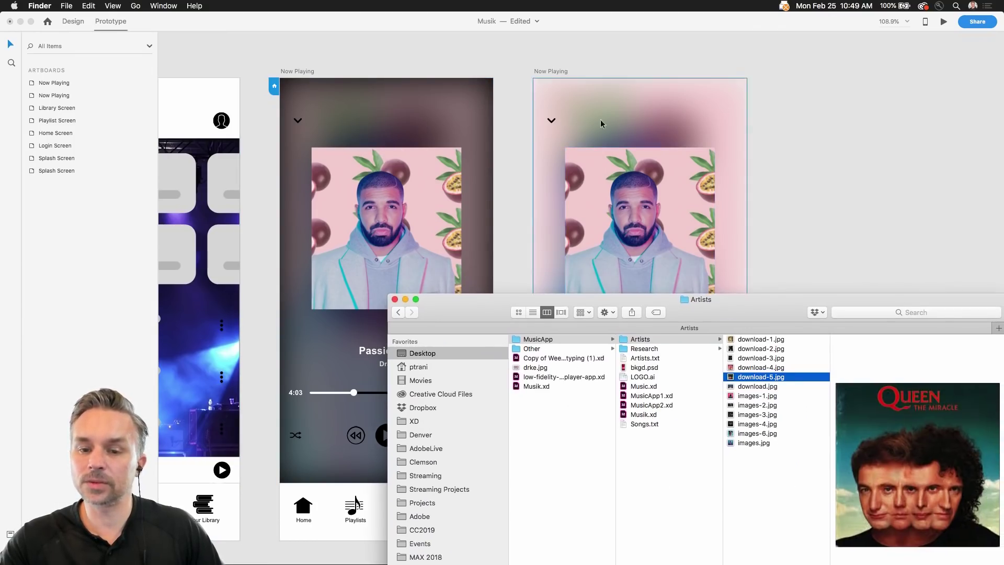
Return to Adobe XD and duplicate the light Now Playing artboard
click(516, 56)
click(538, 71)
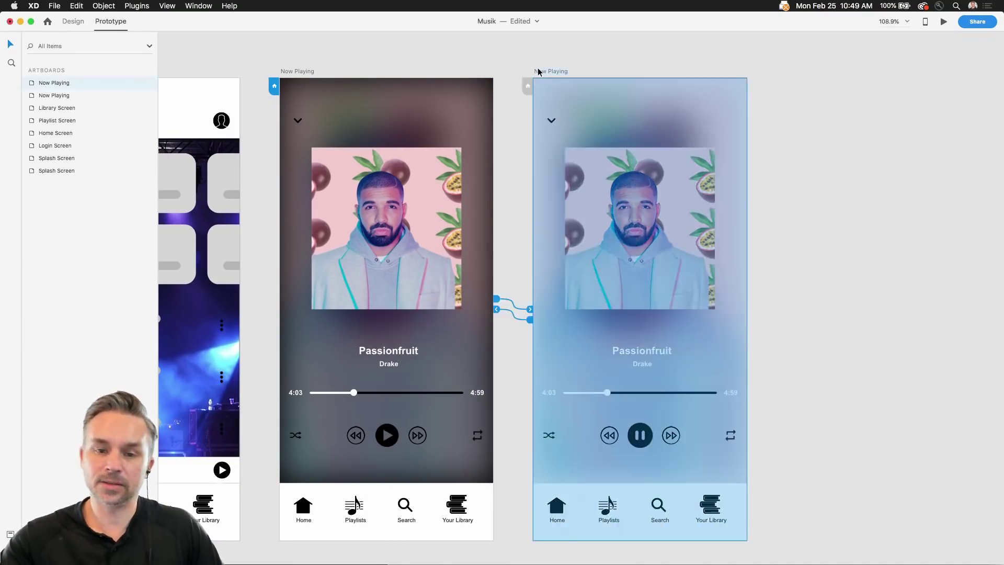
key(super+d)
drag(692, 108, 381, 108)
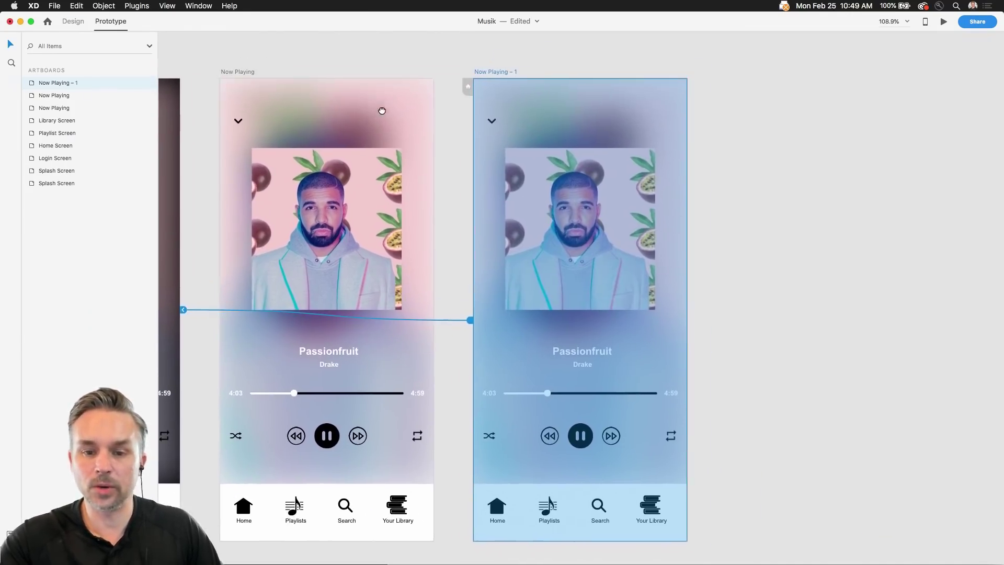
Replace the album cover and blurred background of the duplicated light artboard with download-5.jpg from Finder
mouse_move(288, 563)
click(58, 550)
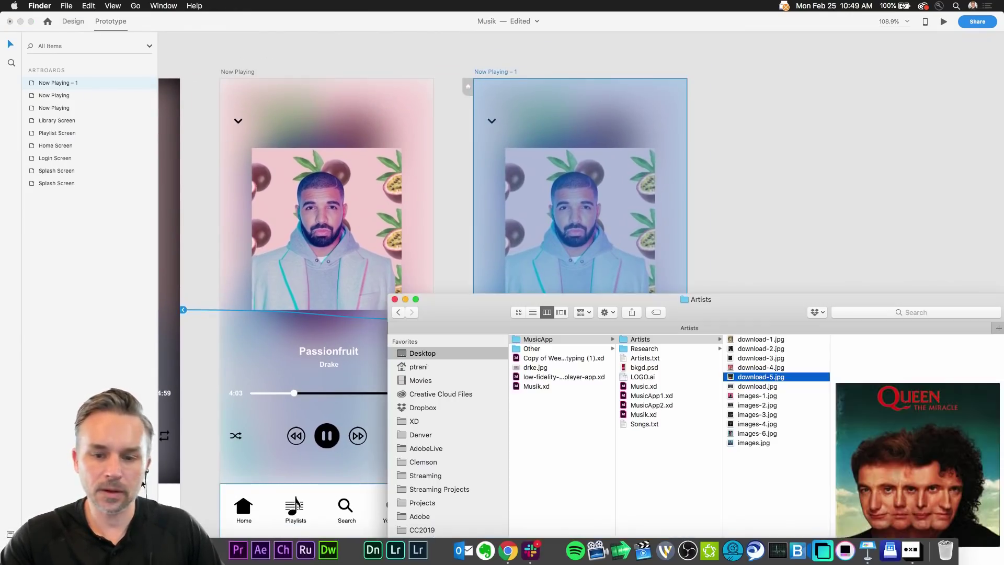
drag(516, 87, 564, 153)
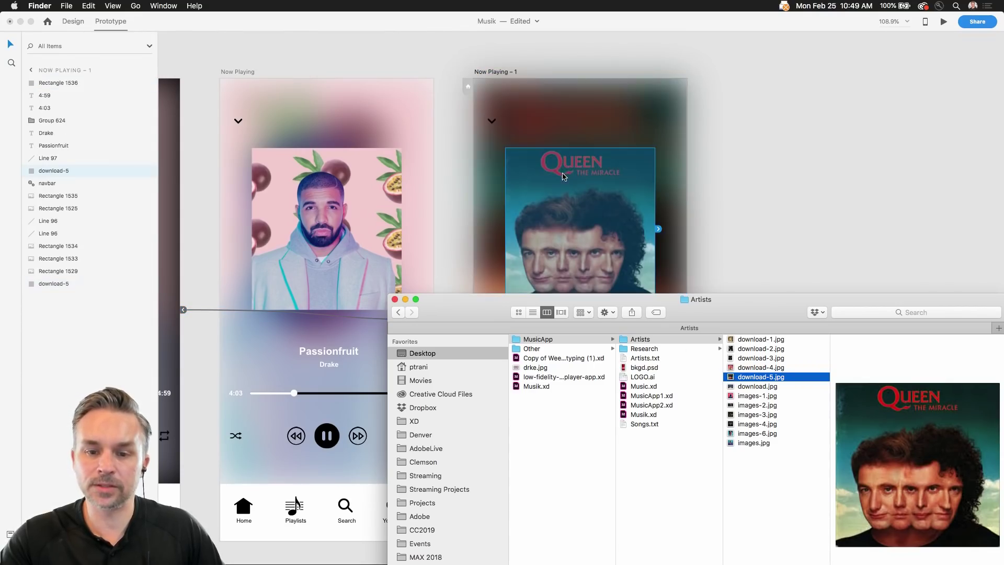
click(434, 62)
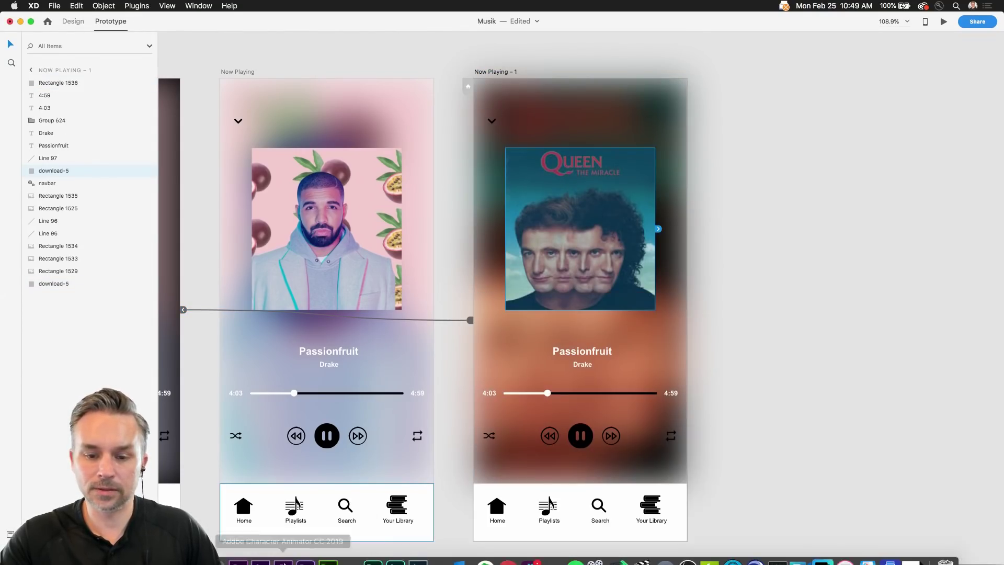
key(super+Tab)
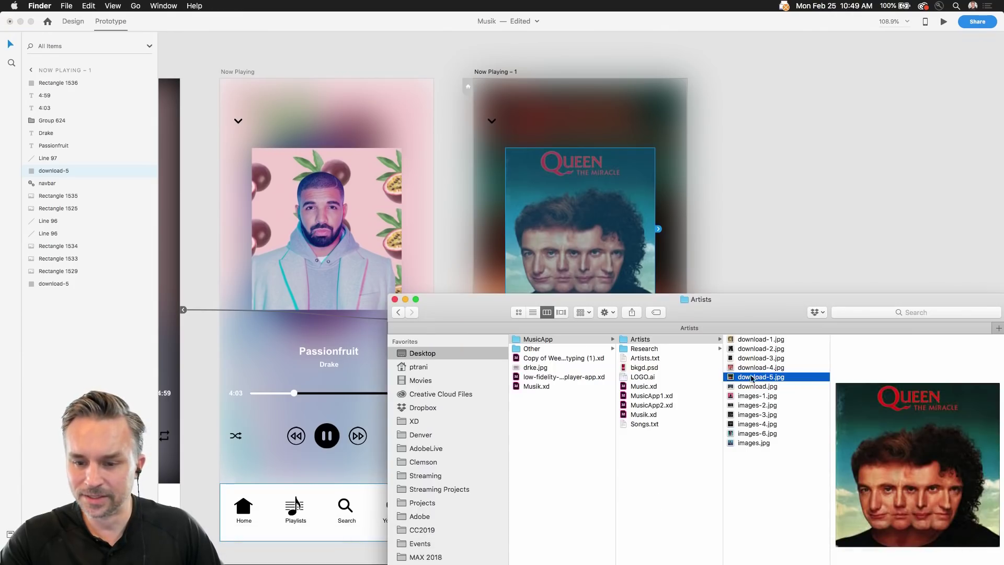
key(Up)
key(Down)
drag(723, 375, 597, 109)
click(434, 134)
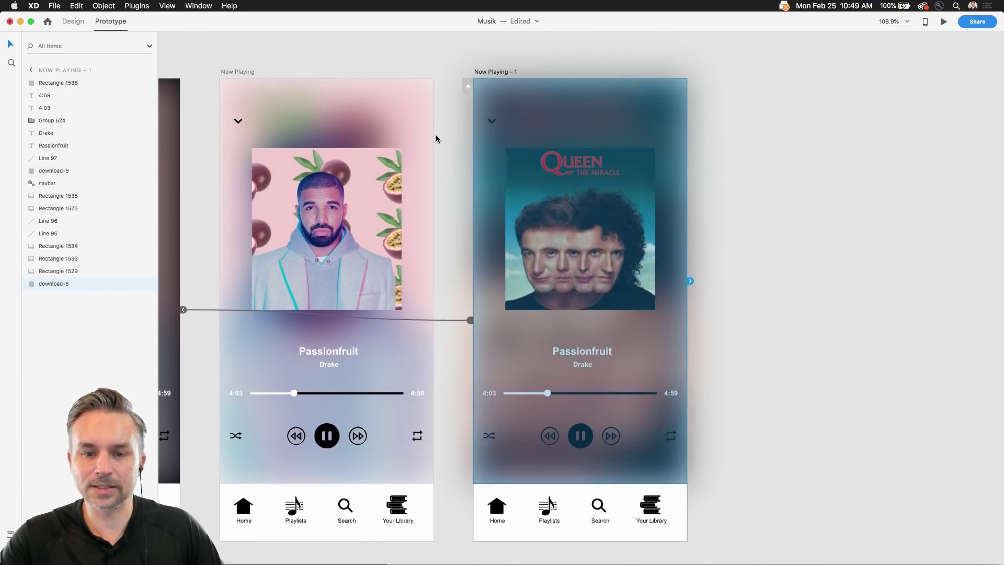
click(438, 107)
Move both light Now Playing artboards together to the right, leaving room for another artboard beside the dark one
scroll(466, 177, down, 5)
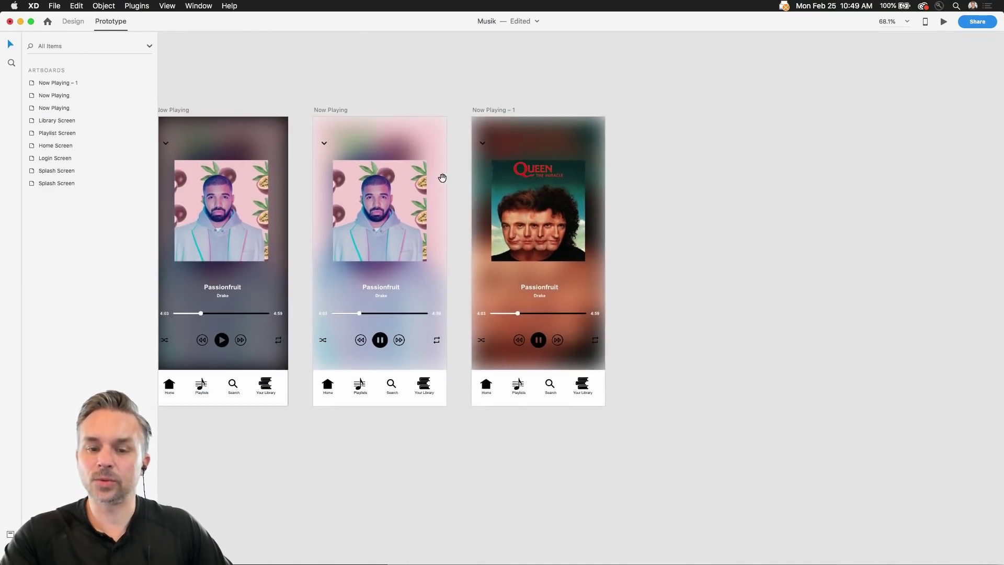
click(671, 122)
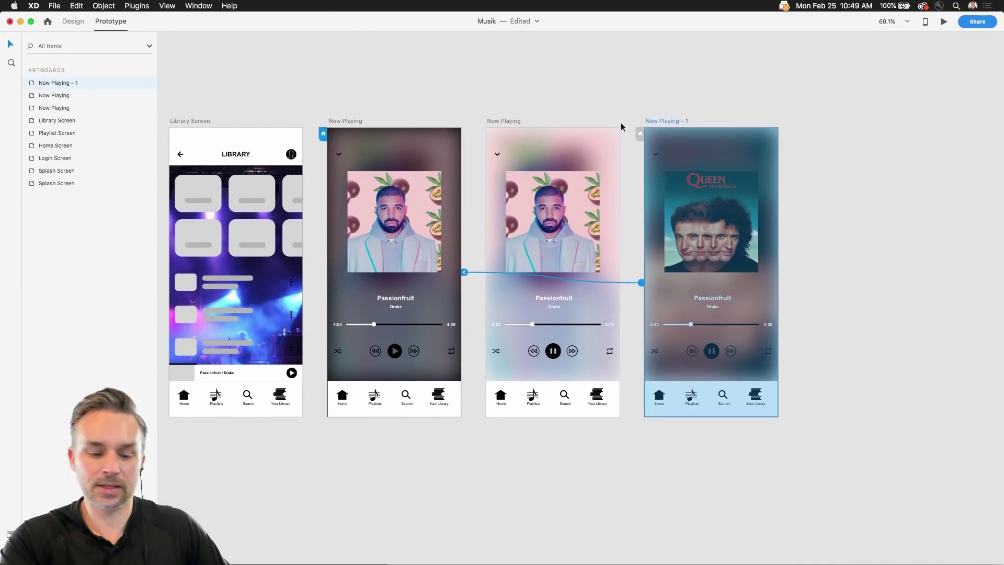
shift+click(492, 123)
drag(493, 122, 715, 124)
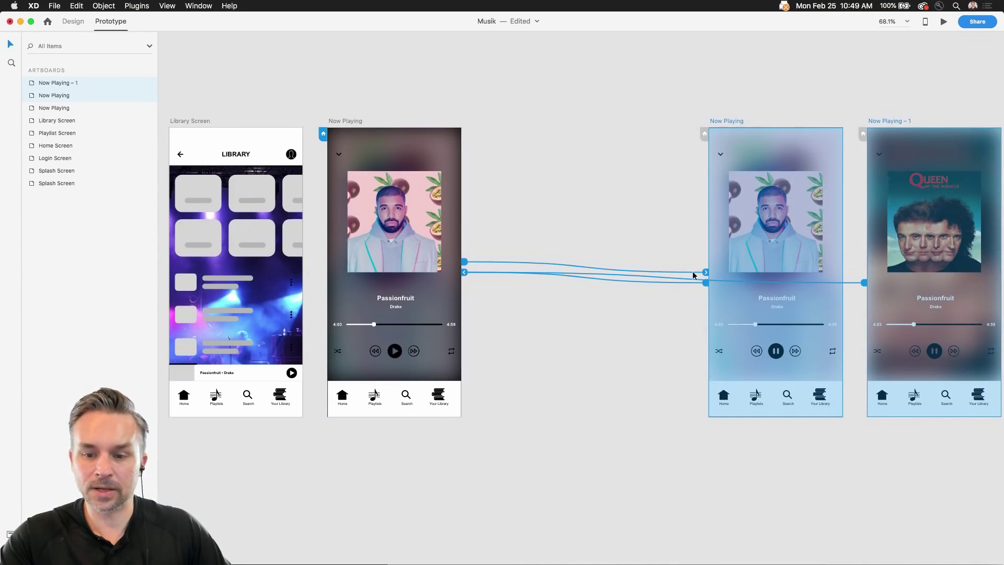
Remove the prototype connections of the dark, light and light Queen Now Playing artboards
click(705, 272)
click(861, 282)
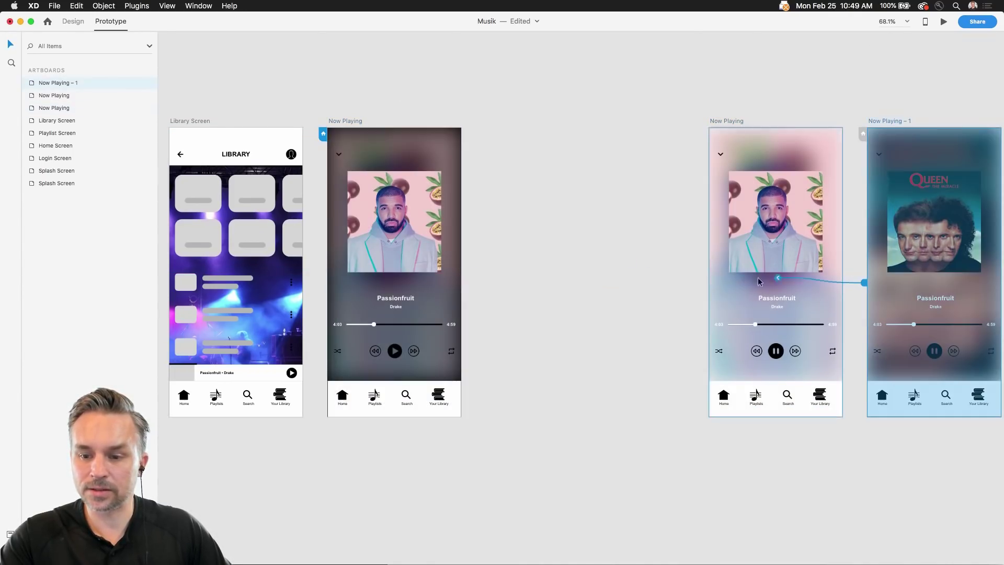
click(721, 123)
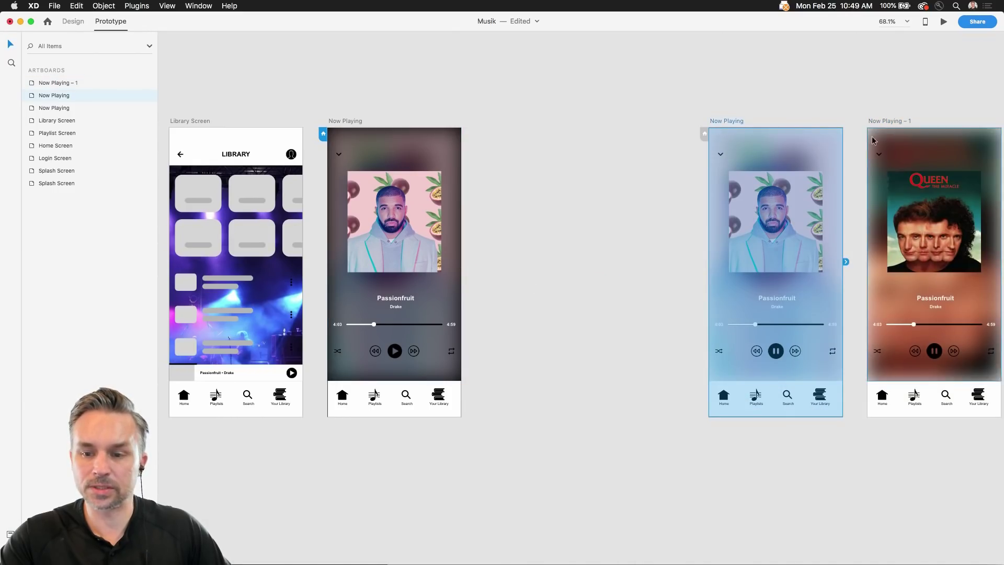
click(879, 123)
Duplicate the dark Now Playing artboard
click(373, 115)
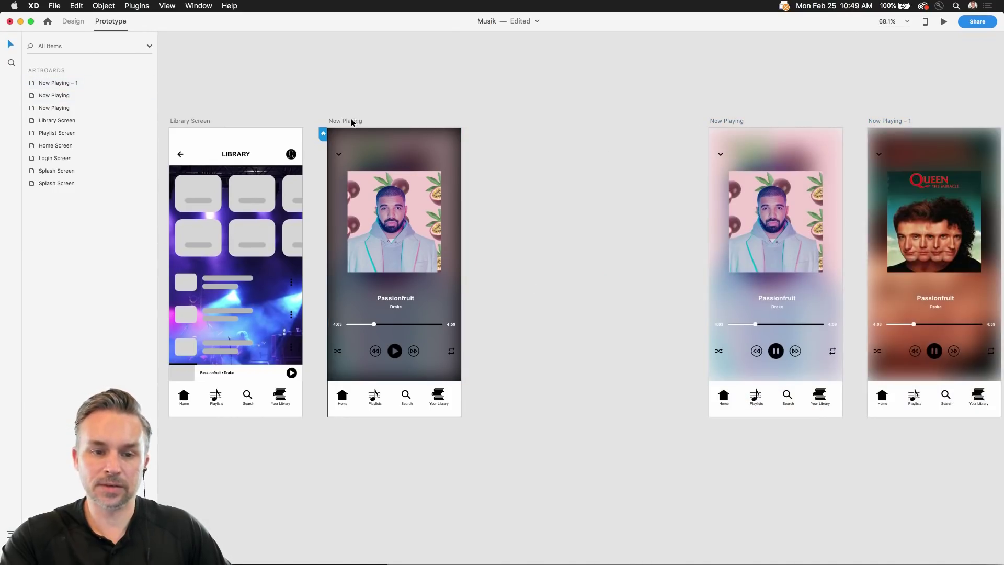
click(351, 122)
key(super+d)
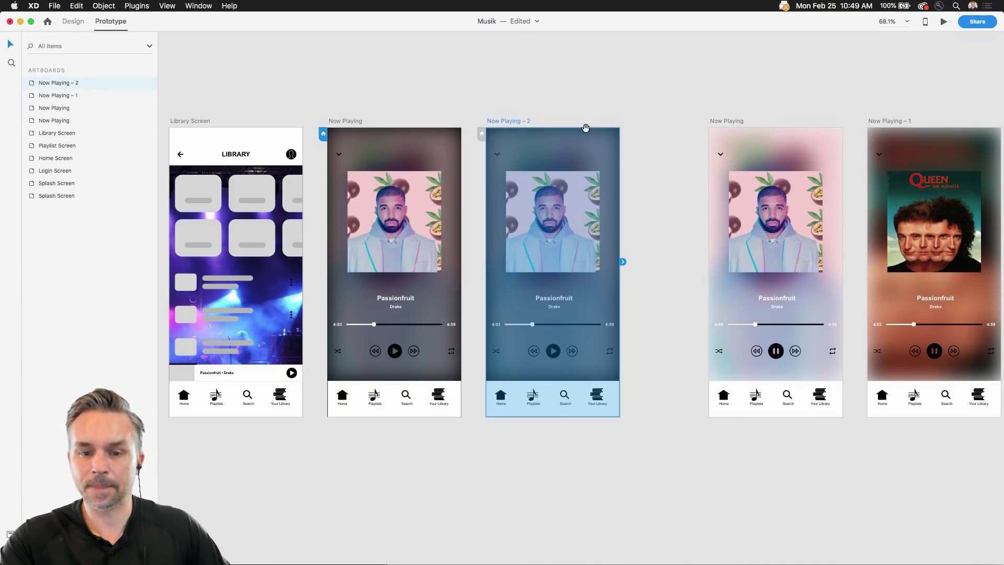
Replace the album cover and blurred background of the duplicated dark artboard with download-5.jpg from Finder
scroll(569, 104, down, 2)
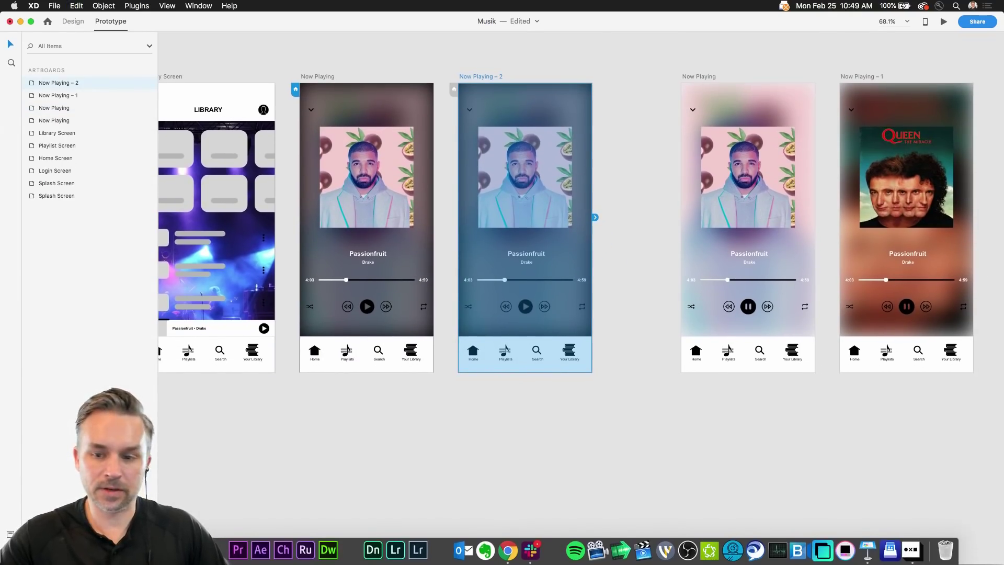
key(super+Tab)
drag(734, 380, 525, 166)
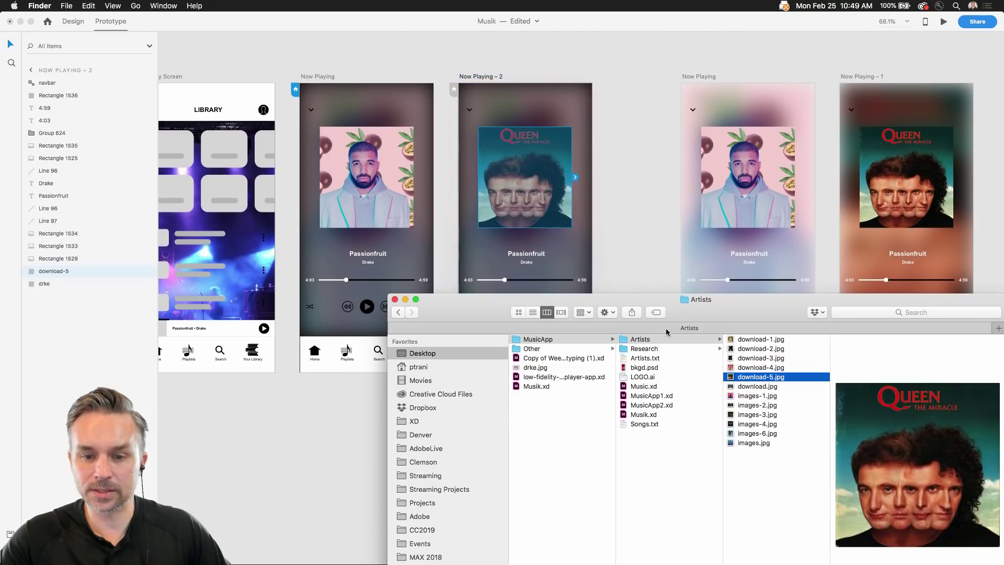
drag(735, 379, 560, 115)
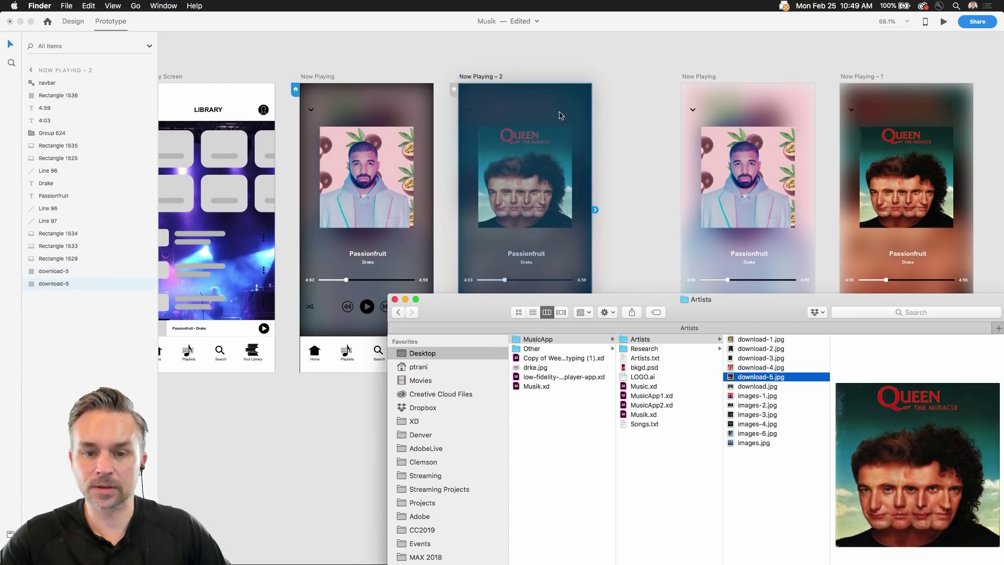
click(627, 66)
click(645, 72)
scroll(650, 121, up, 2)
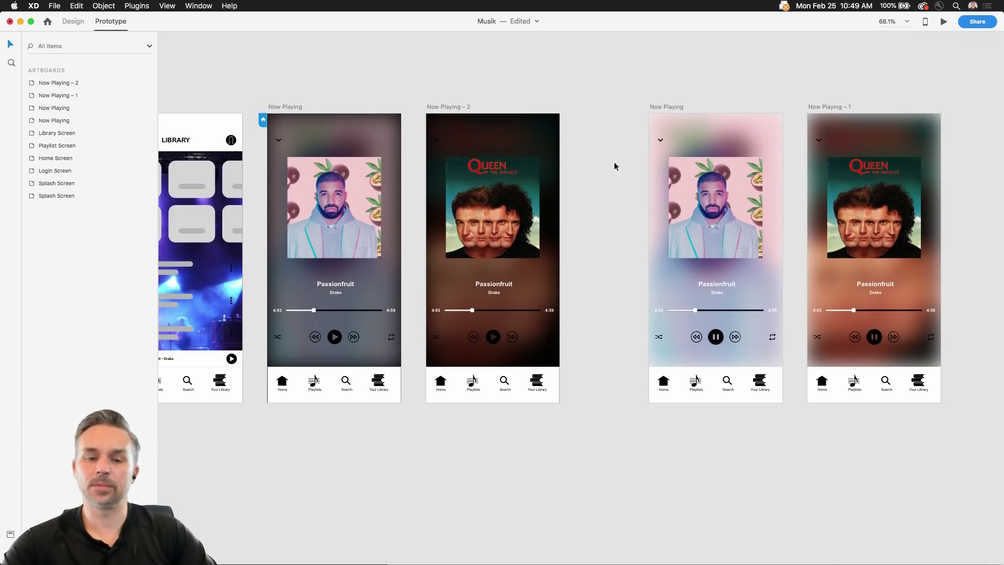
Arrange the dark and light Queen artboards beneath the dark Now Playing screen, and move the light Drake artboard back beside the dark one
scroll(615, 162, down, 5)
click(538, 131)
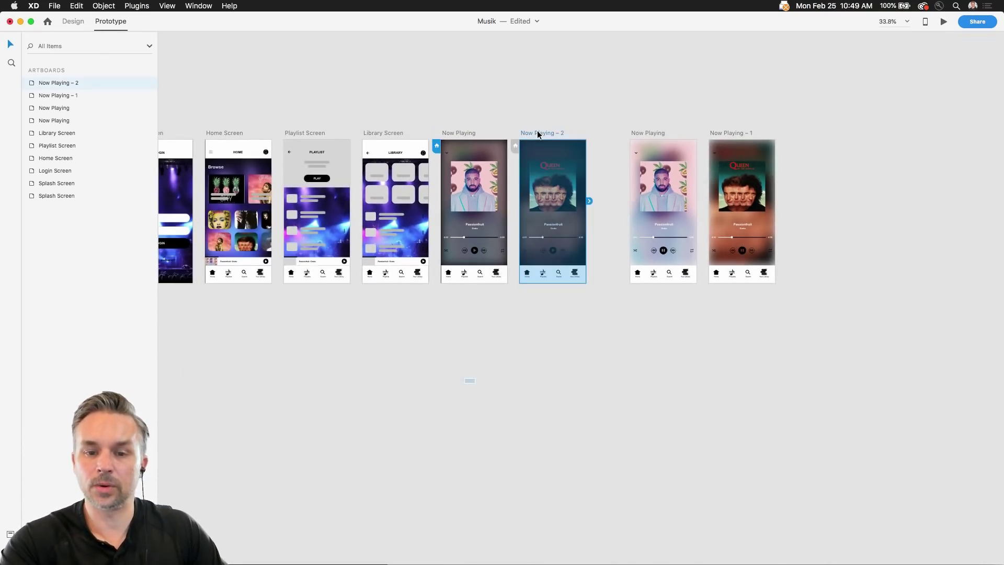
click(720, 132)
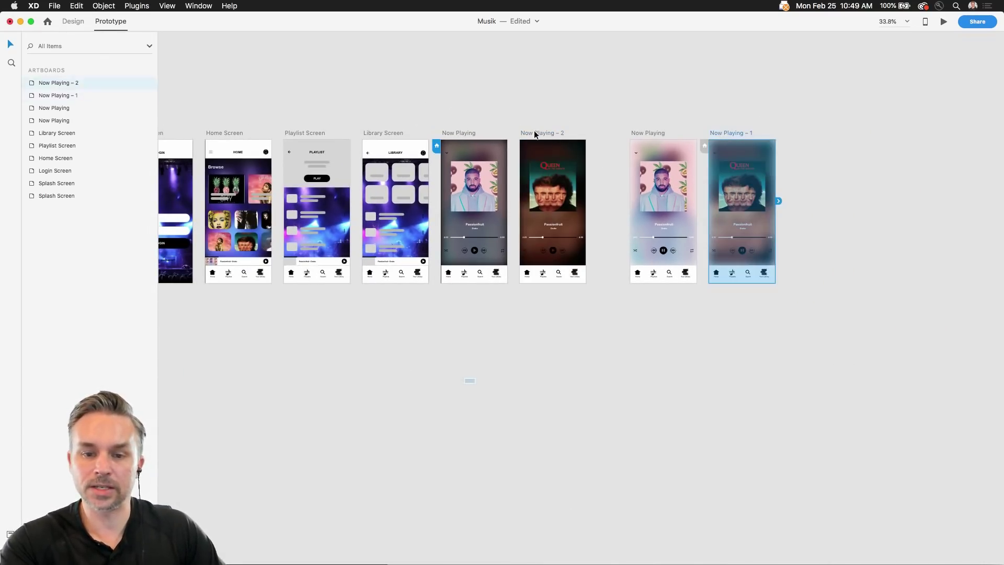
drag(535, 133, 457, 297)
drag(737, 132, 548, 298)
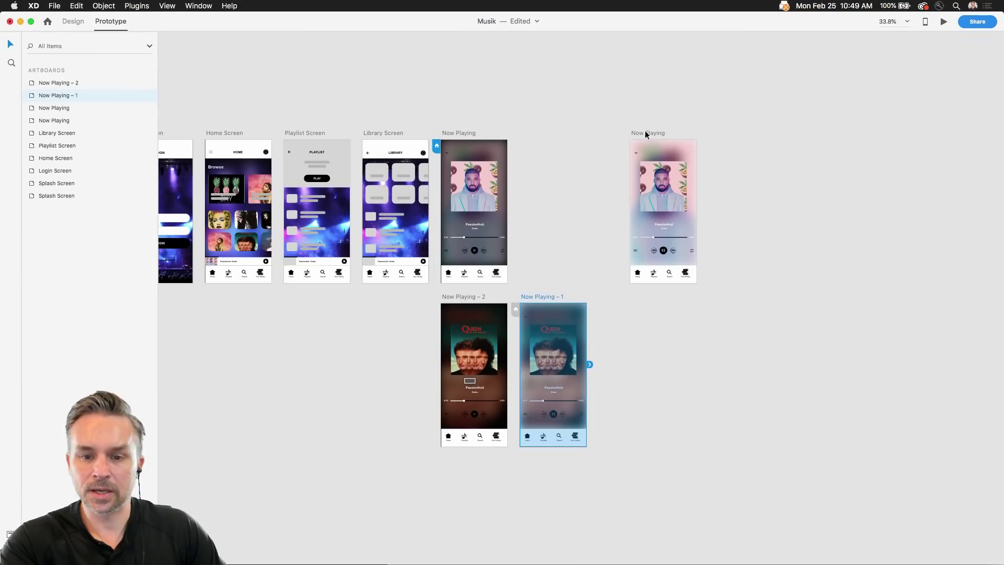
drag(646, 132, 536, 130)
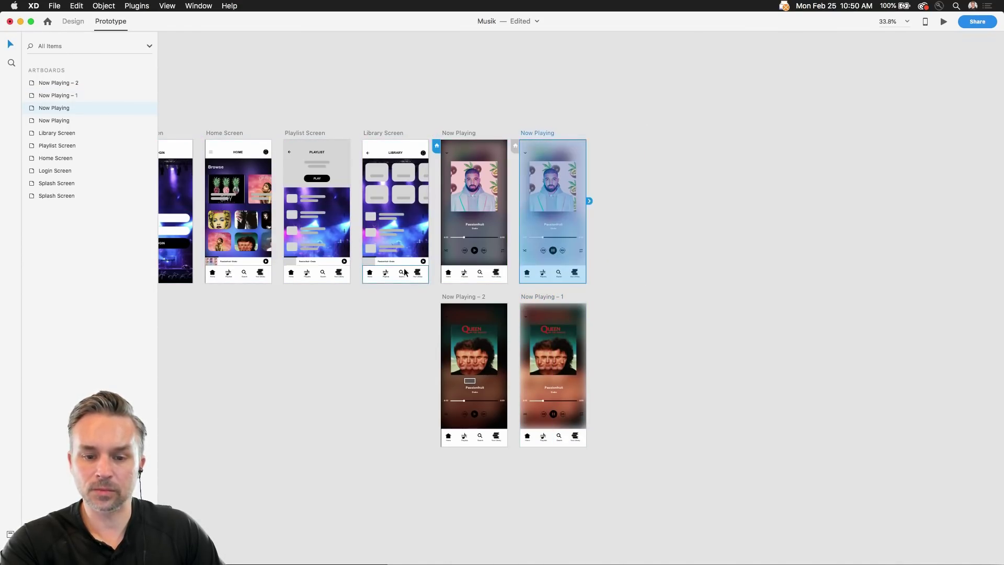
scroll(492, 349, up, 5)
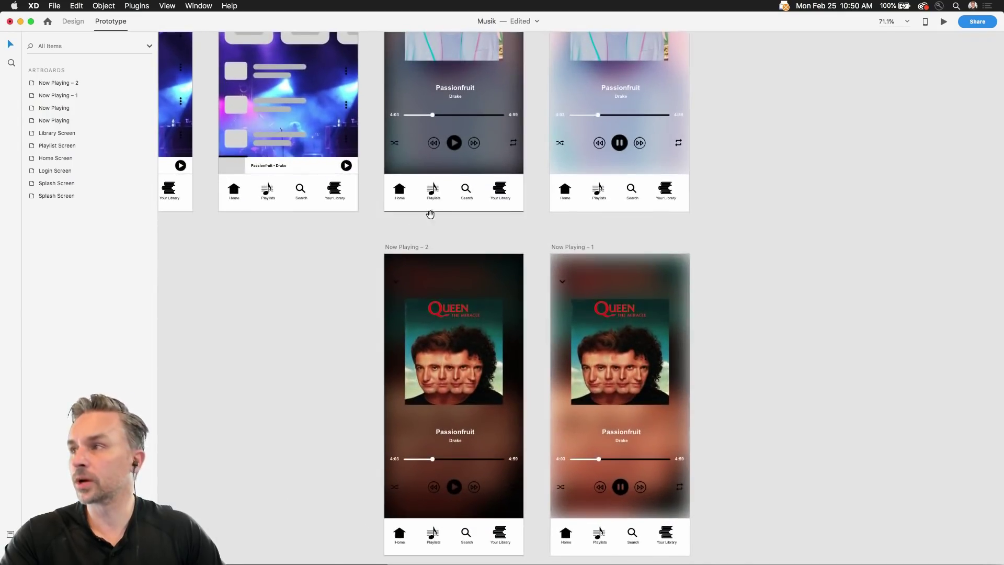
scroll(452, 288, up, 3)
scroll(451, 288, up, 4)
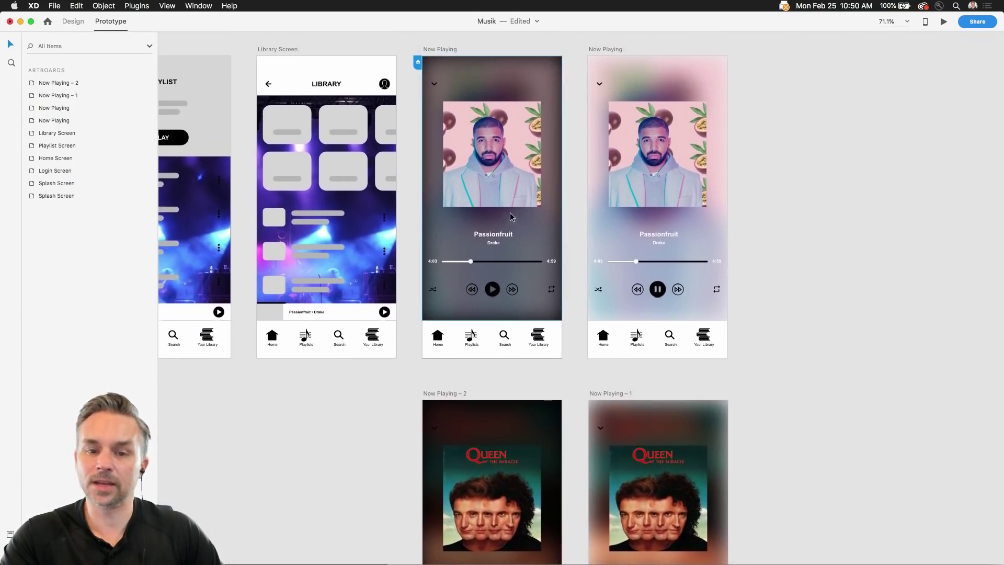
scroll(507, 206, up, 3)
drag(450, 120, 462, 163)
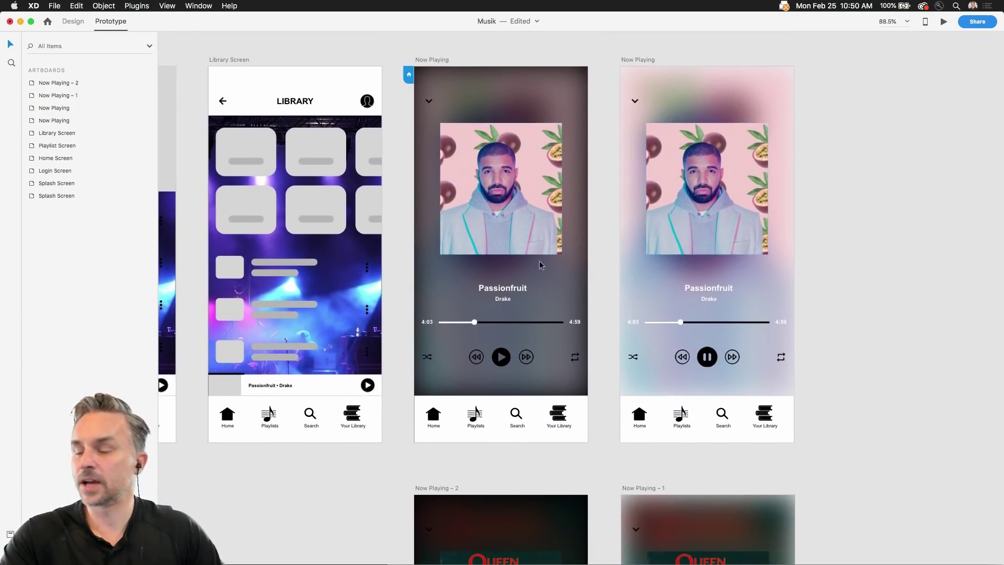
Compare the dark and light Queen Now Playing artboards with the Drake ones above them
scroll(517, 359, down, 10)
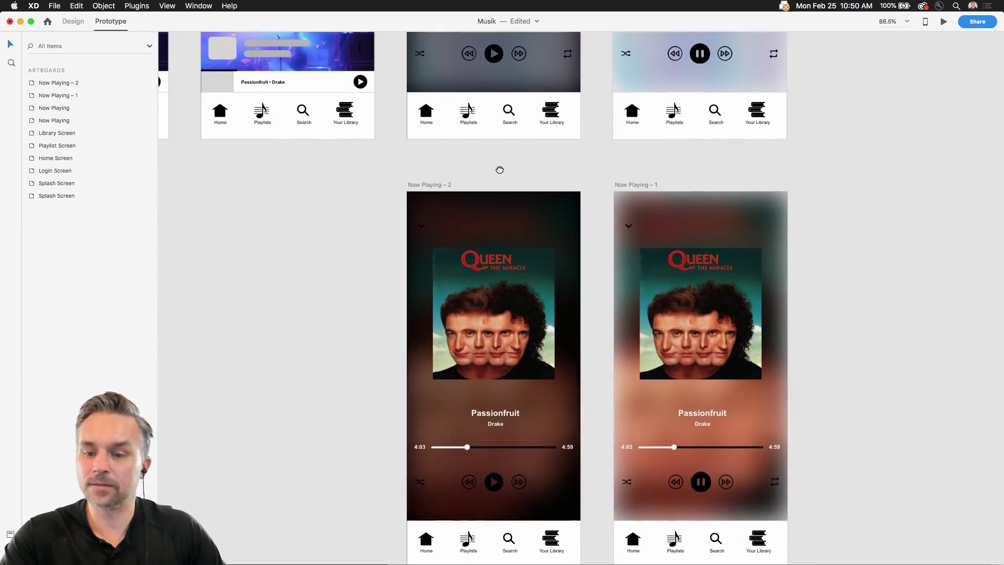
scroll(385, 345, down, 5)
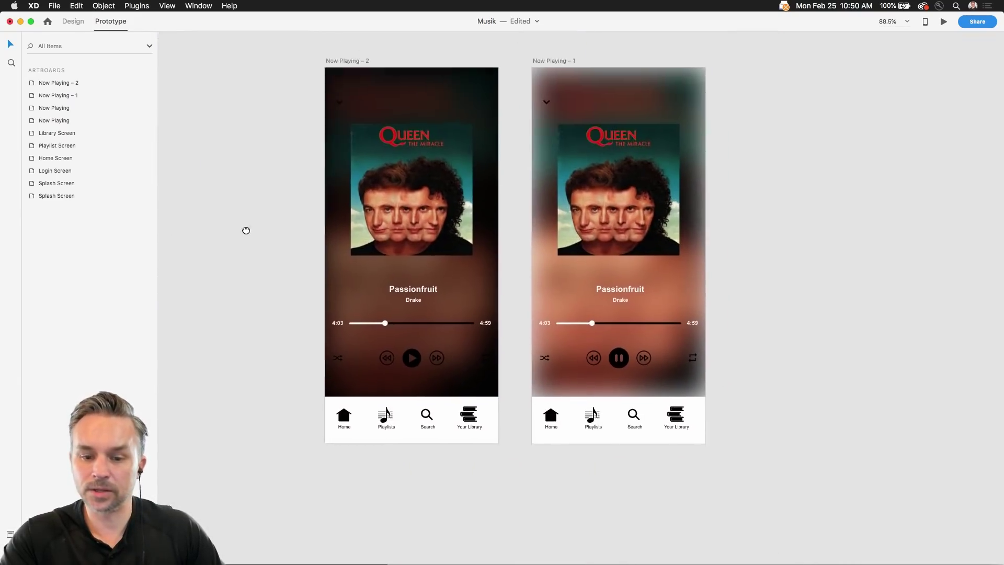
scroll(245, 229, up, 2)
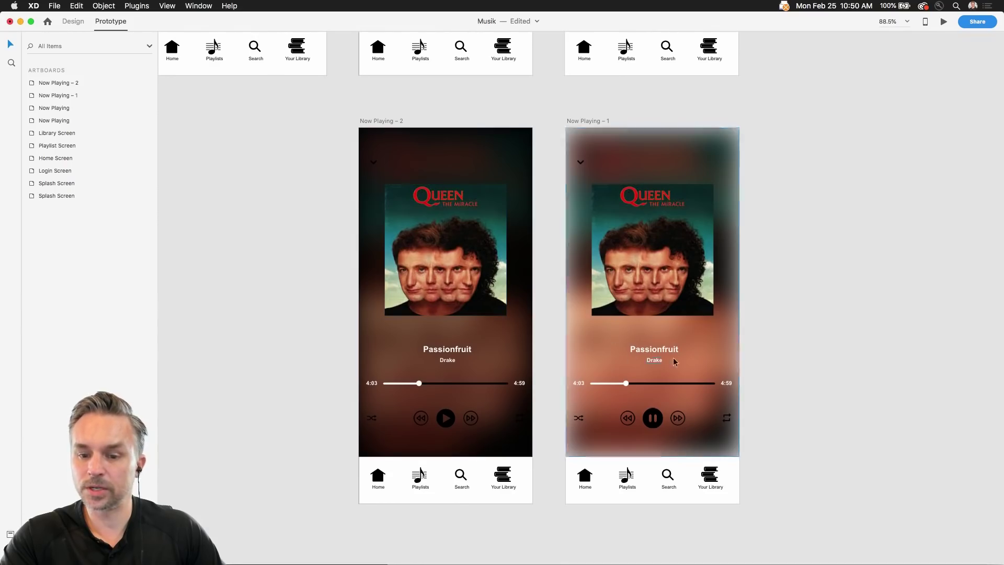
scroll(556, 229, up, 4)
scroll(560, 316, down, 3)
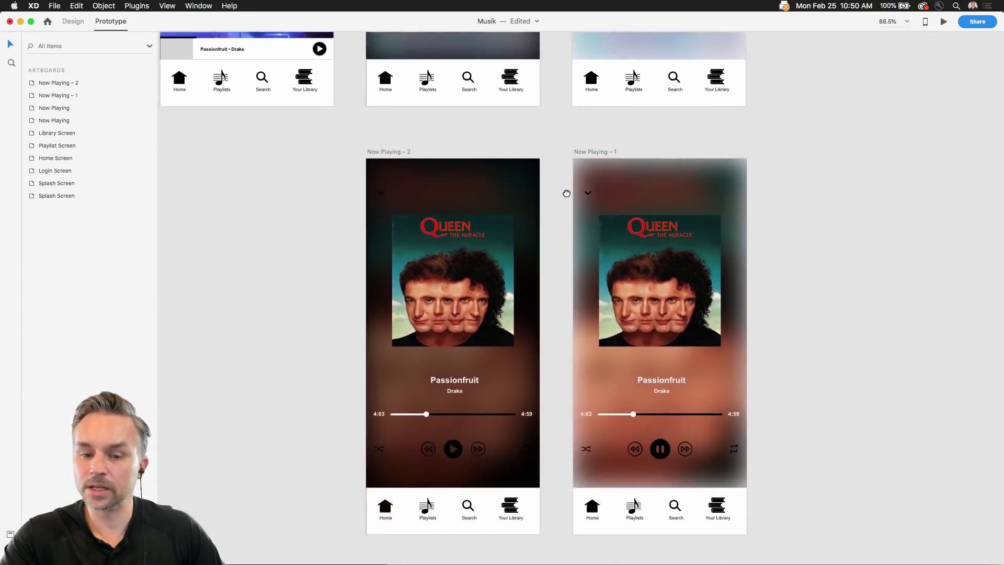
scroll(567, 193, up, 12)
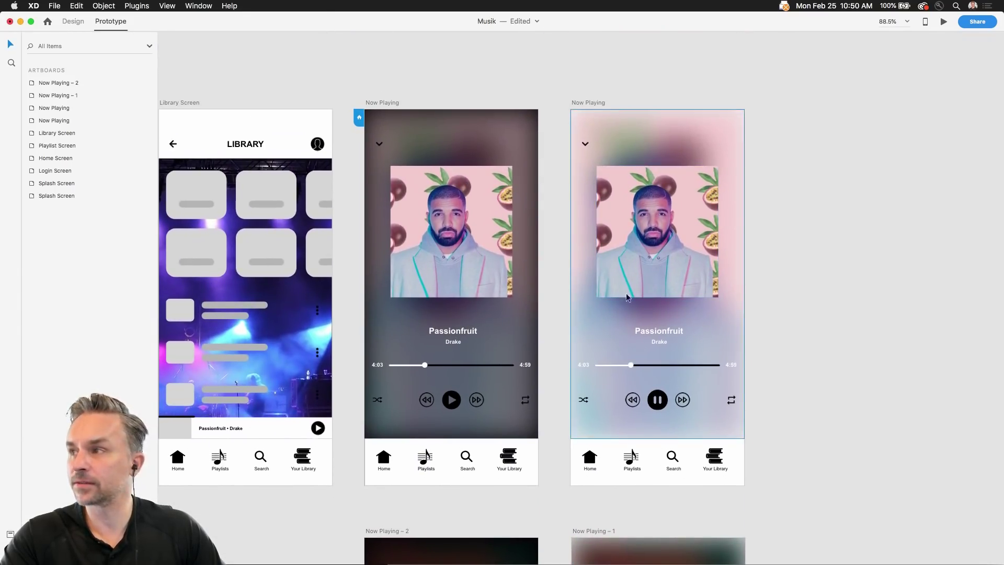
scroll(627, 337, up, 3)
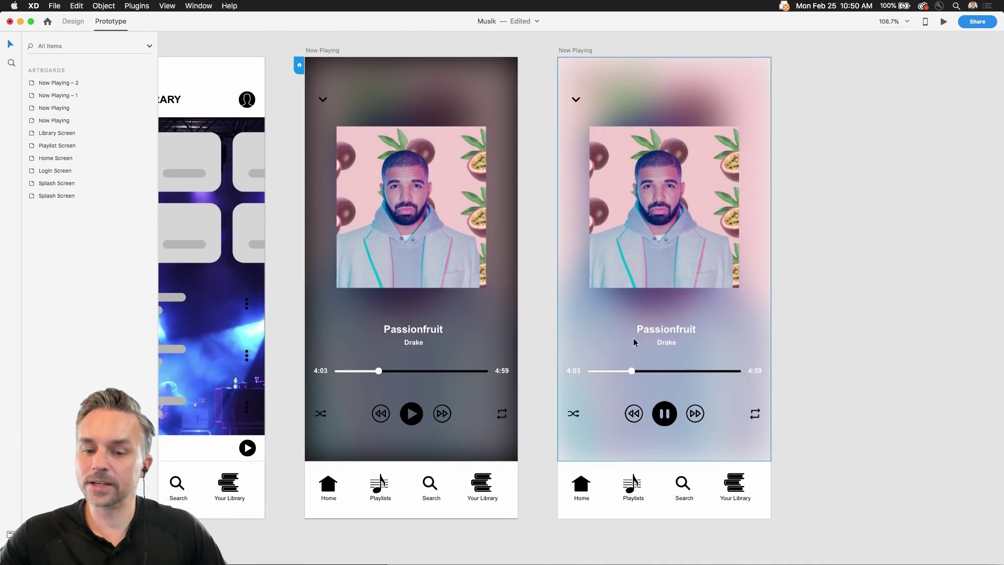
Switch to design mode and centre-align the text of the song title on the light Drake Now Playing screen
double_click(673, 332)
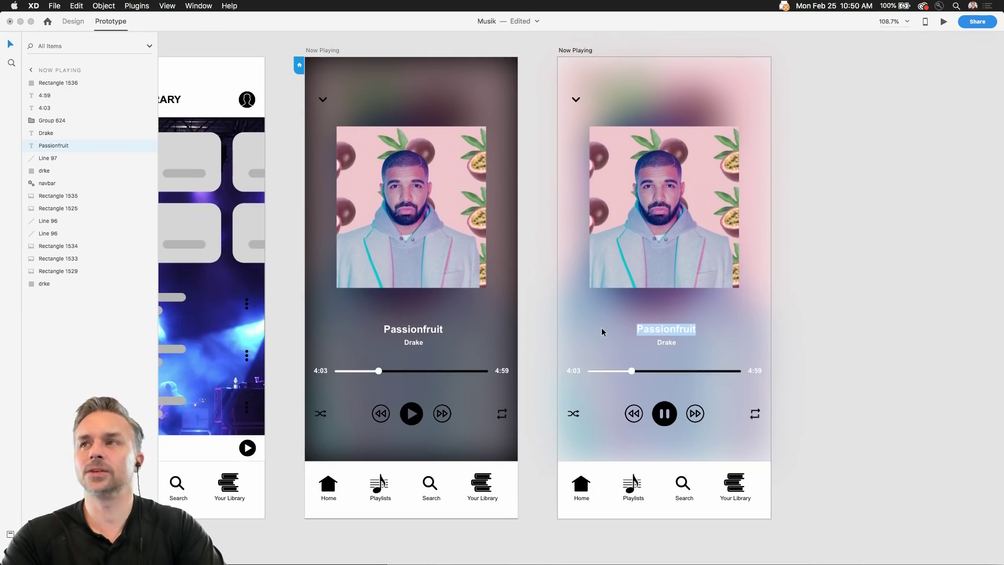
key(BackSpace)
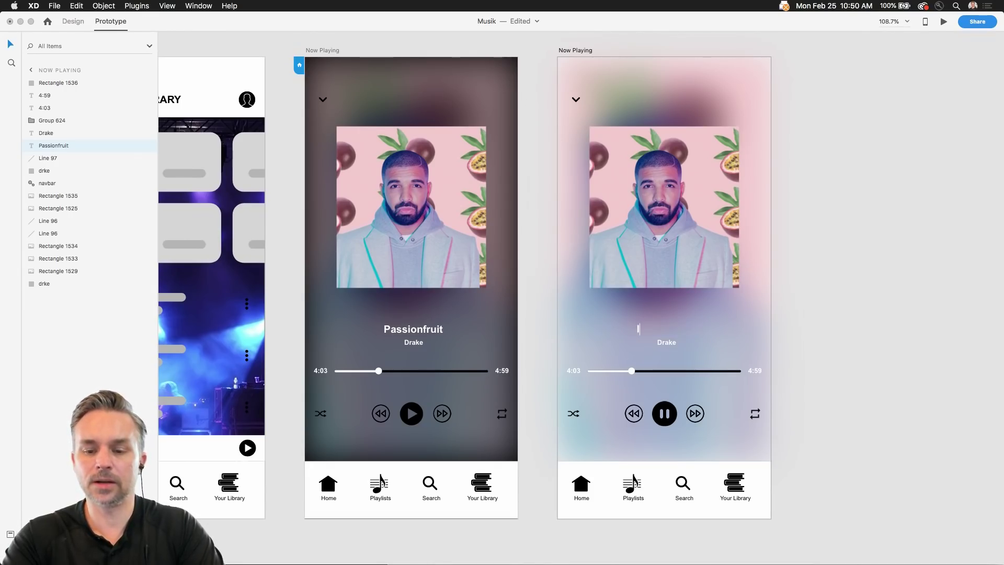
key(super+z)
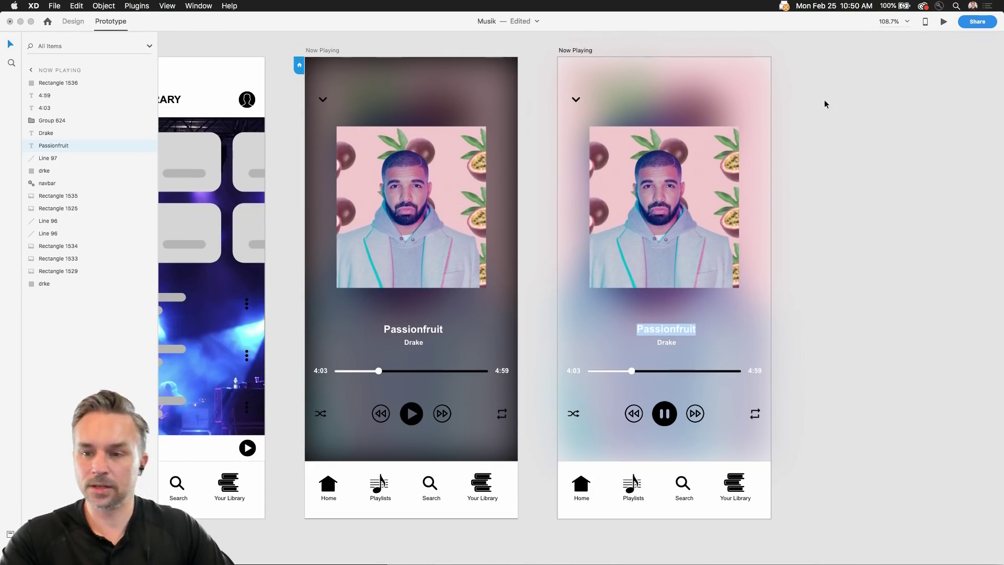
click(71, 21)
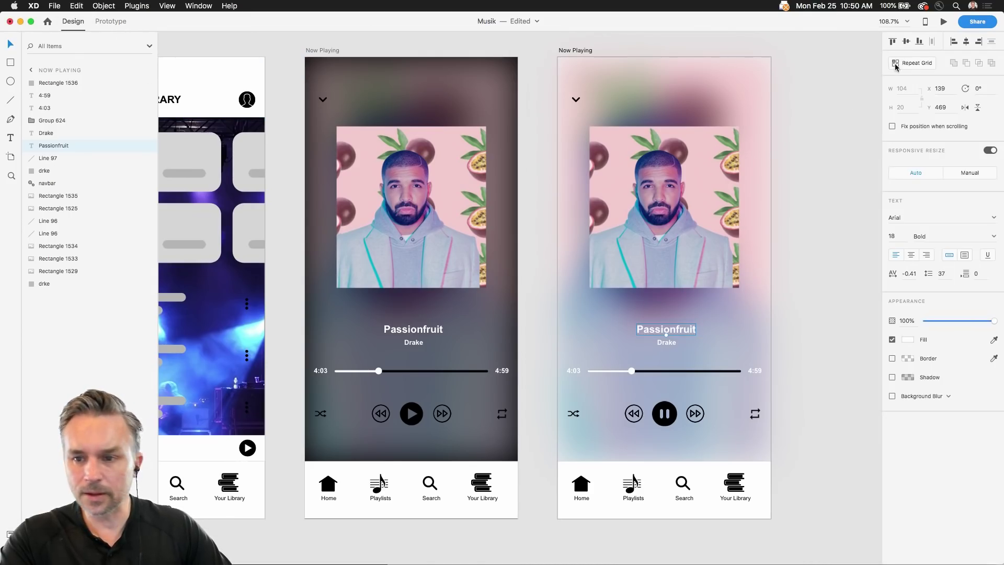
click(910, 255)
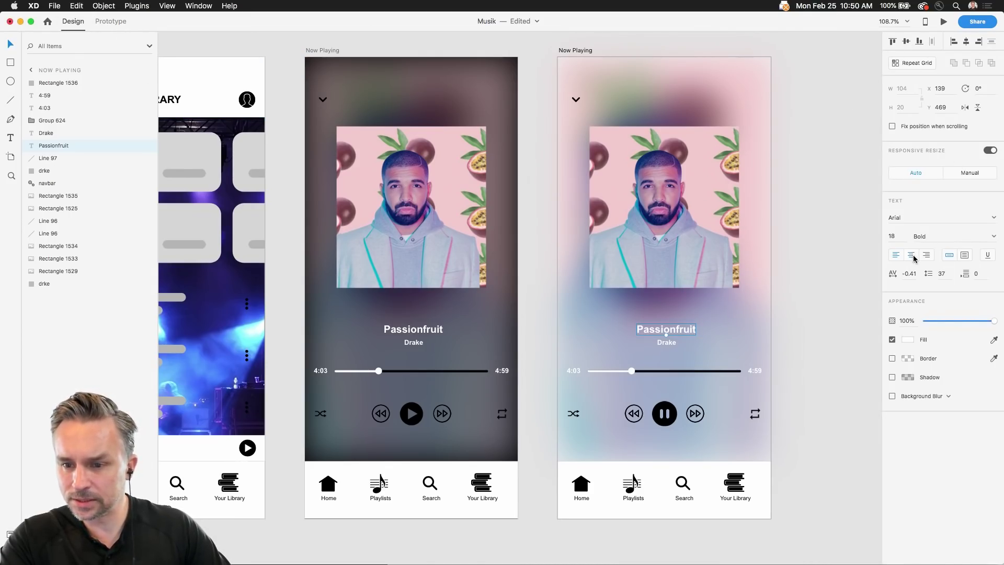
double_click(654, 330)
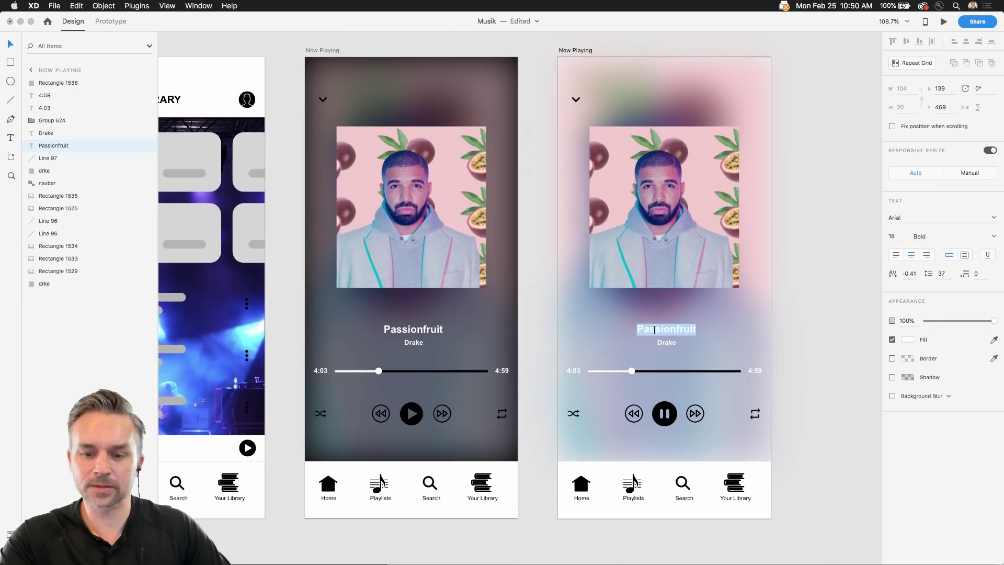
text(I will change)
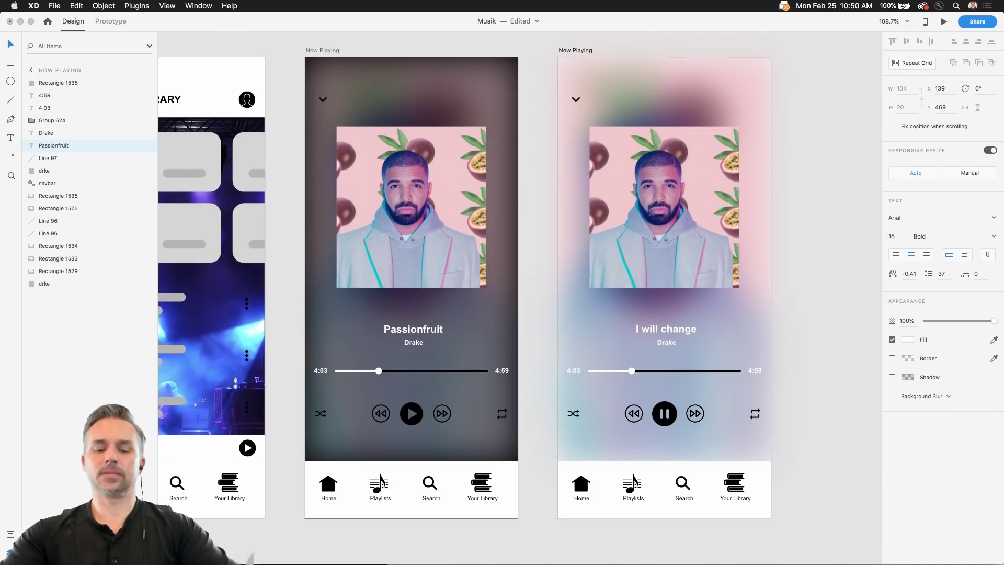
key(BackSpace)
key(BackSpace)
key(BackSpace)
key(BackSpace)
key(BackSpace)
key(BackSpace)
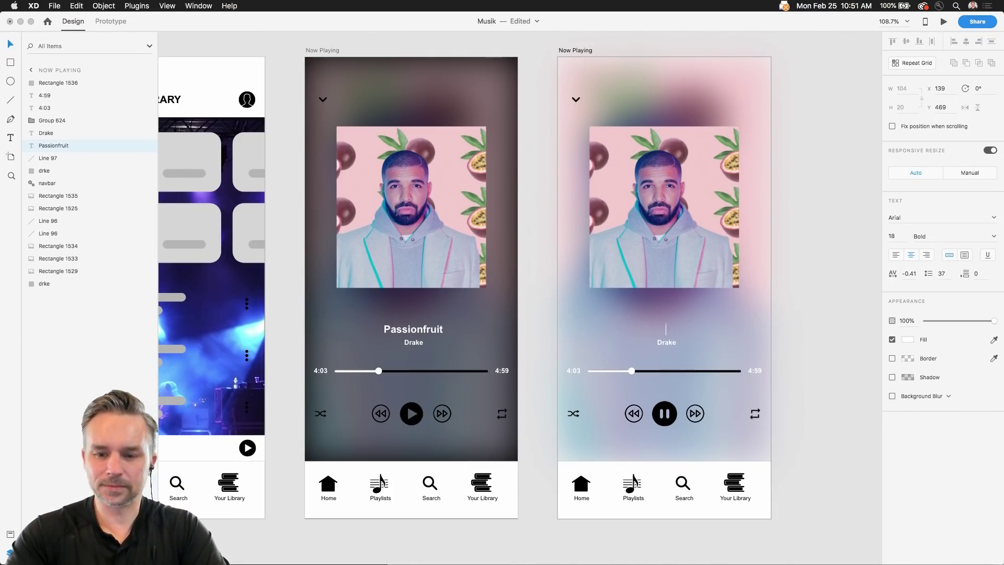
Enter "I believe you but my Tommy gun don't" as the song title on the light Drake Now Playing screen
text(I believe yo)
key(BackSpace)
key(BackSpace)
key(BackSpace)
key(BackSpace)
key(BackSpace)
key(BackSpace)
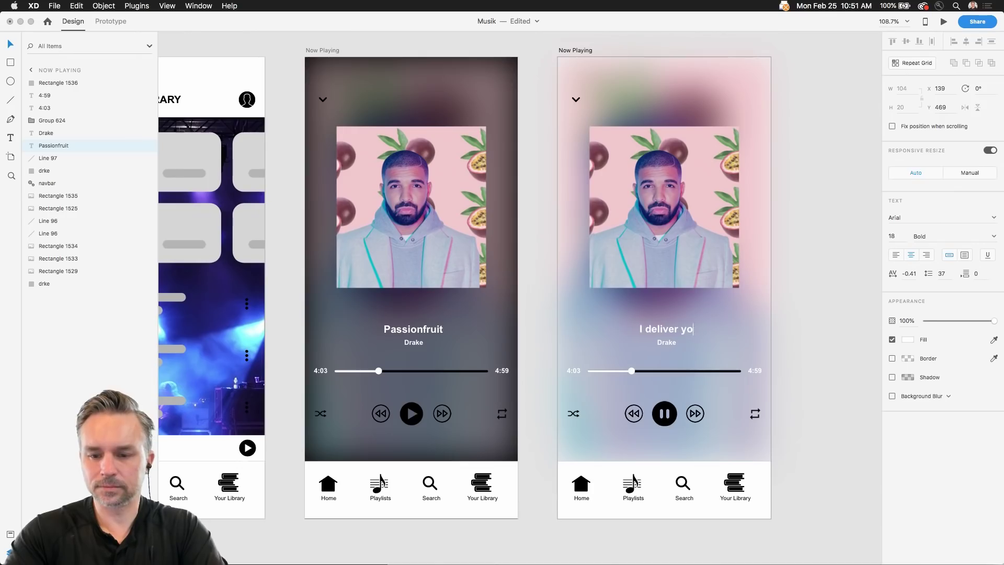
key(BackSpace)
key(BackSpace)
key(BackSpace)
key(BackSpace)
key(BackSpace)
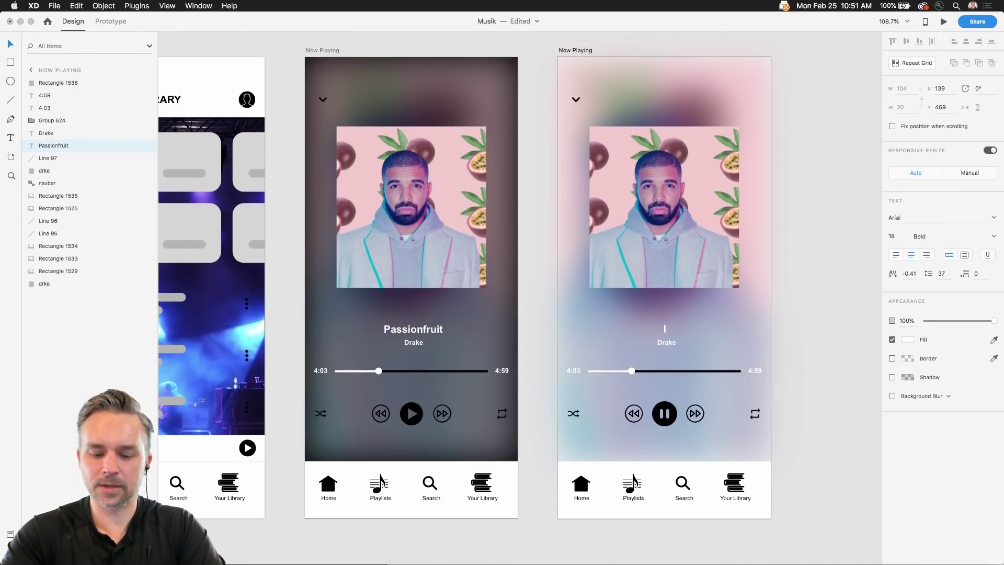
text(beliver y)
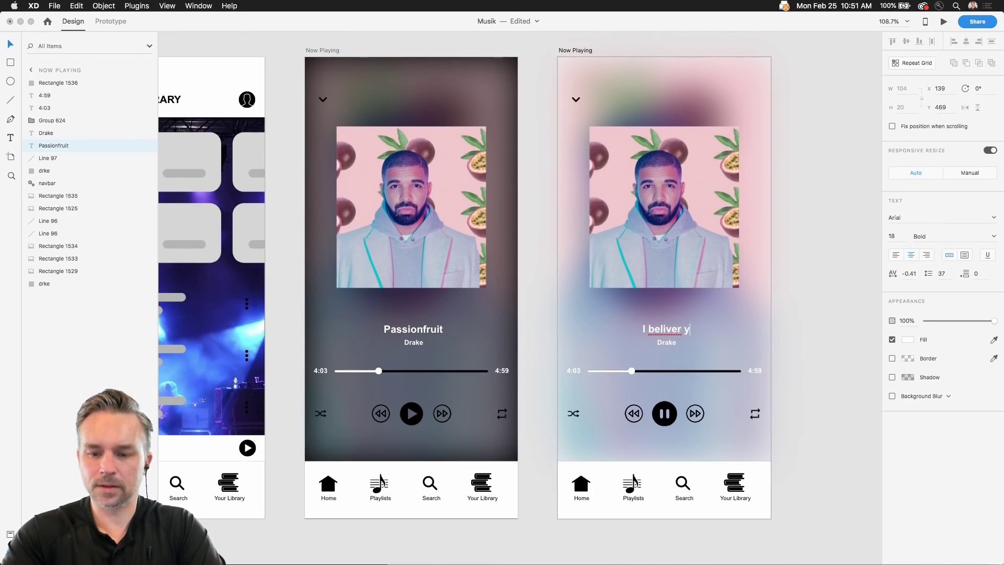
key(BackSpace)
key(BackSpace)
key(BackSpace)
key(BackSpace)
key(BackSpace)
text(eve you)
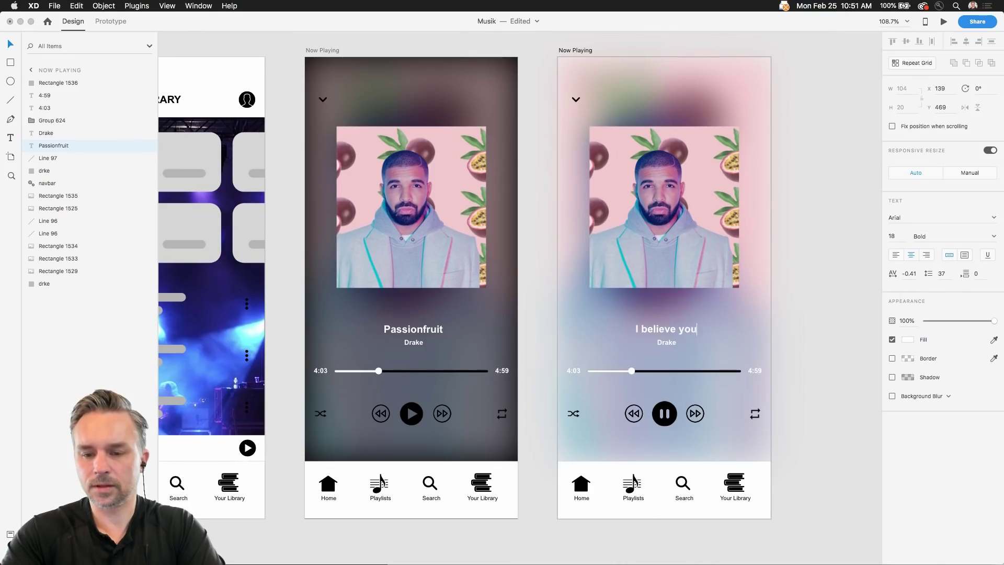
text( but my to)
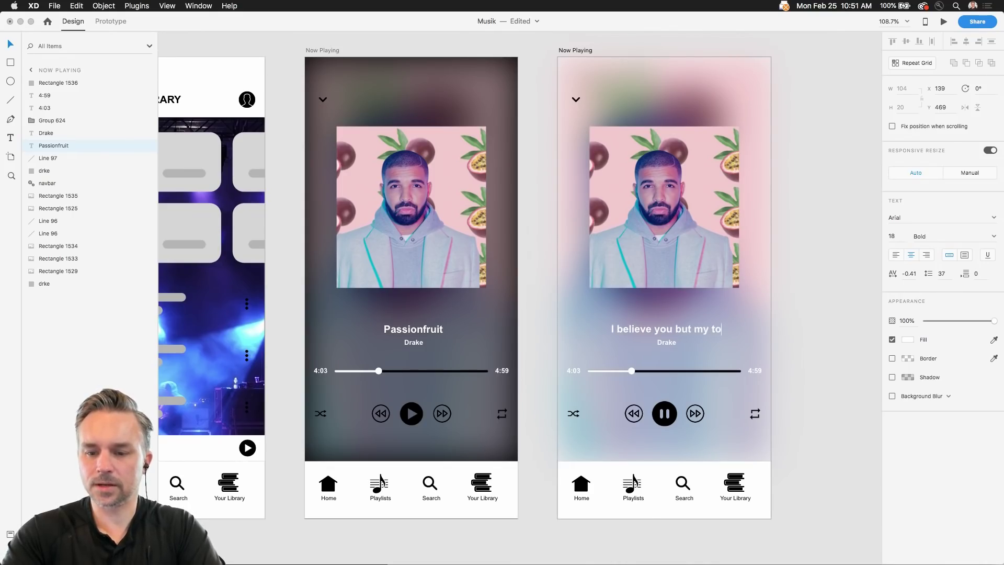
key(BackSpace)
key(BackSpace)
text(Tommy gun dont)
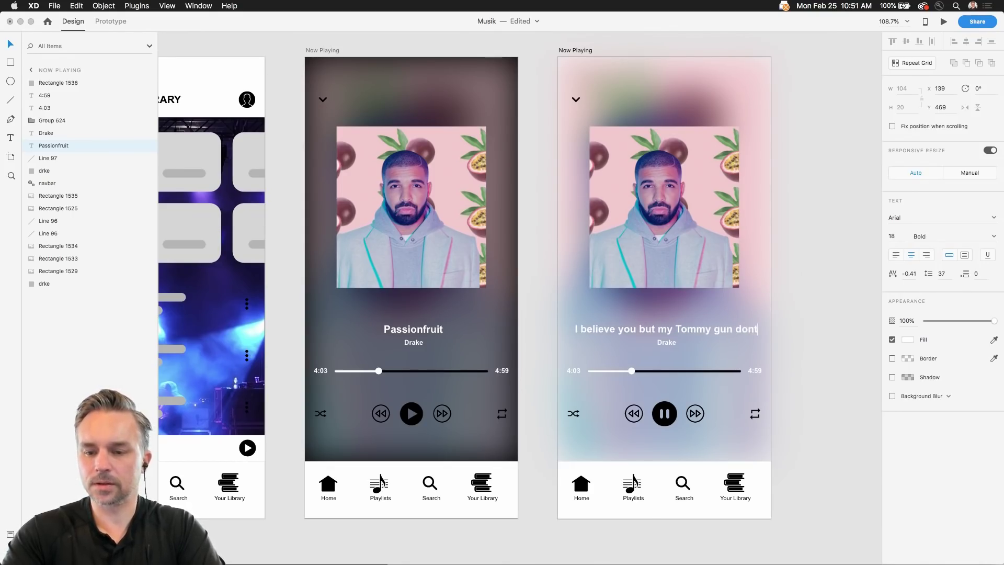
key(BackSpace)
text('t)
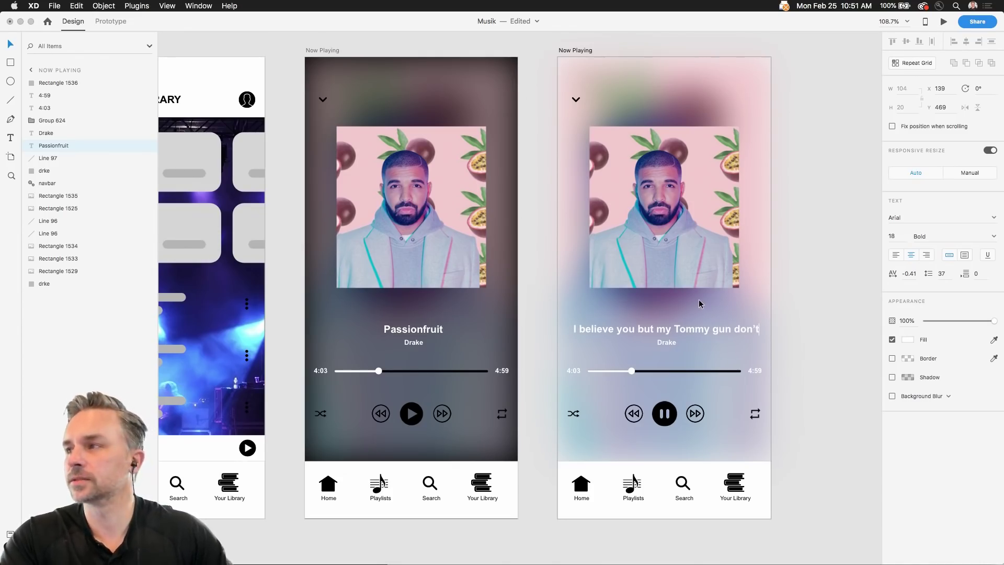
key(Escape)
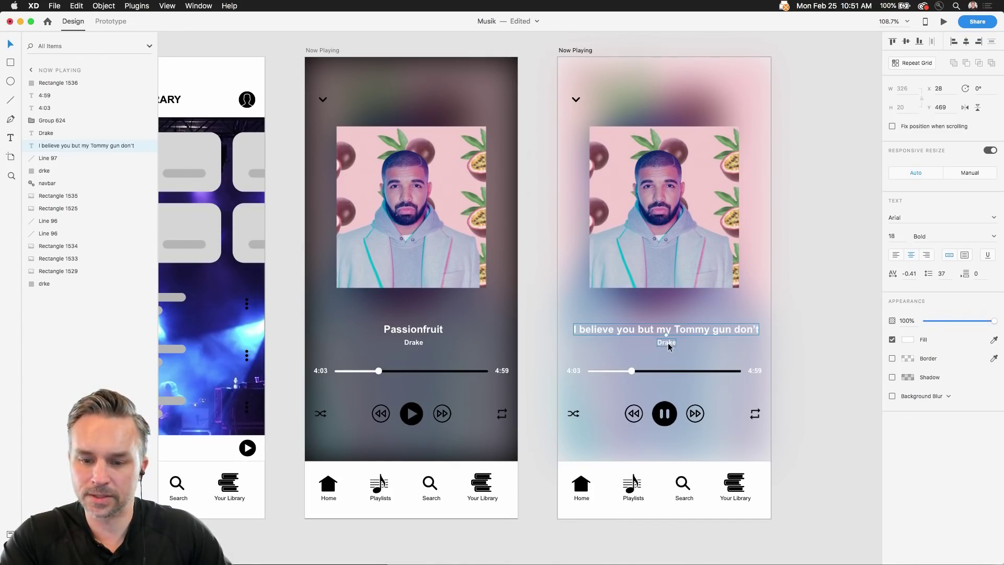
Change "Tommy" to lowercase "tommy" in the song title of the light Drake Now Playing screen
click(667, 344)
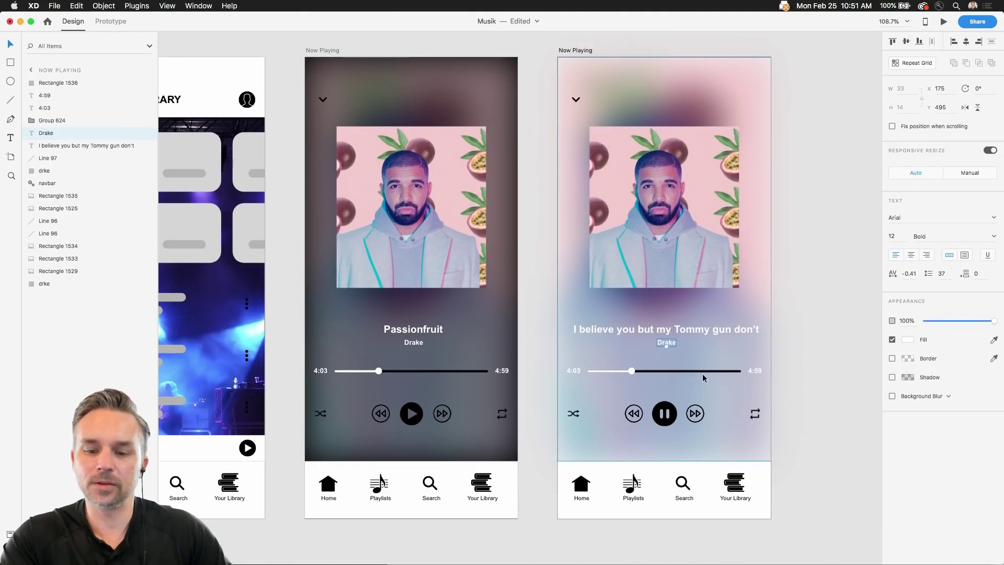
scroll(704, 366, up, 5)
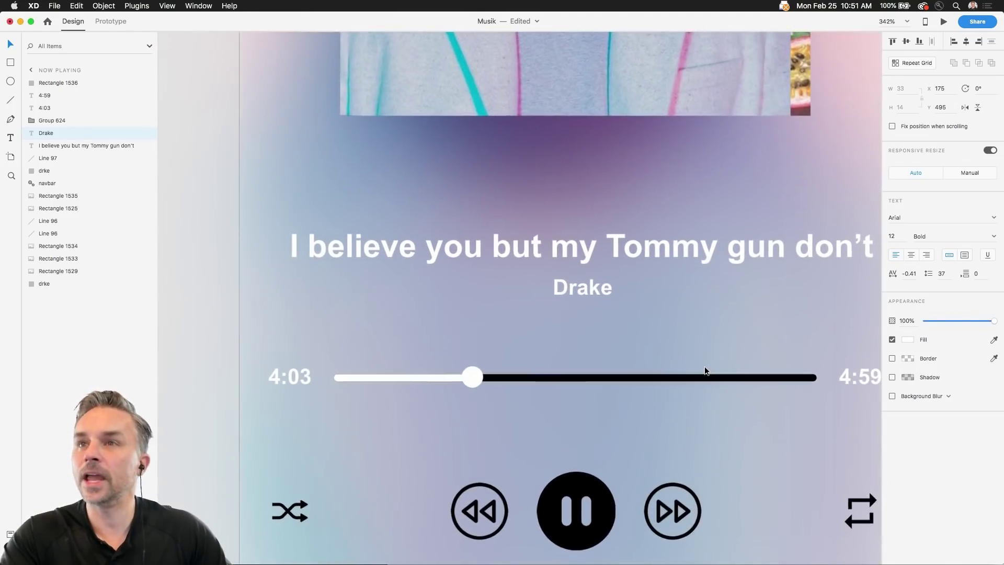
scroll(705, 371, down, 3)
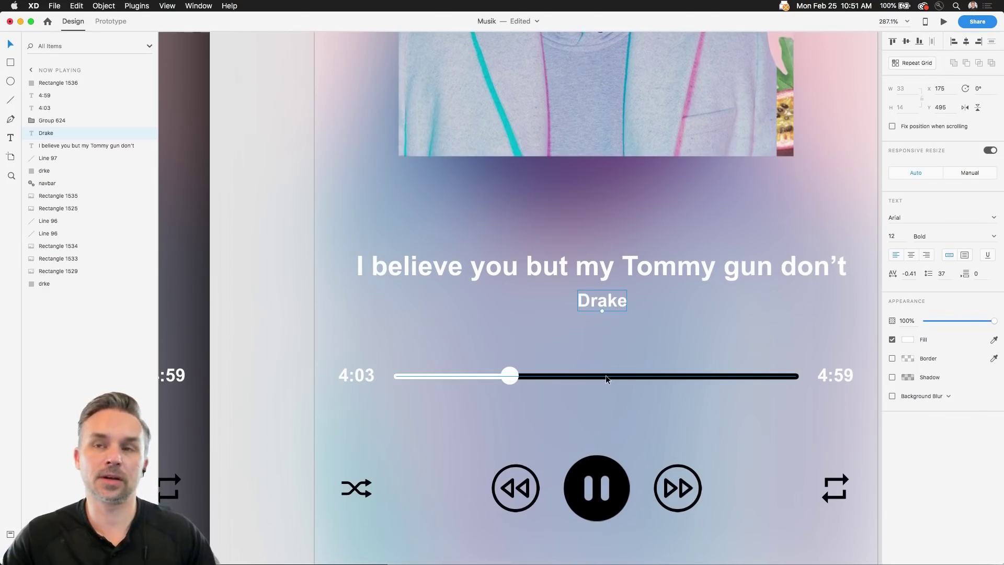
click(634, 264)
double_click(634, 264)
click(634, 264)
key(BackSpace)
text(t)
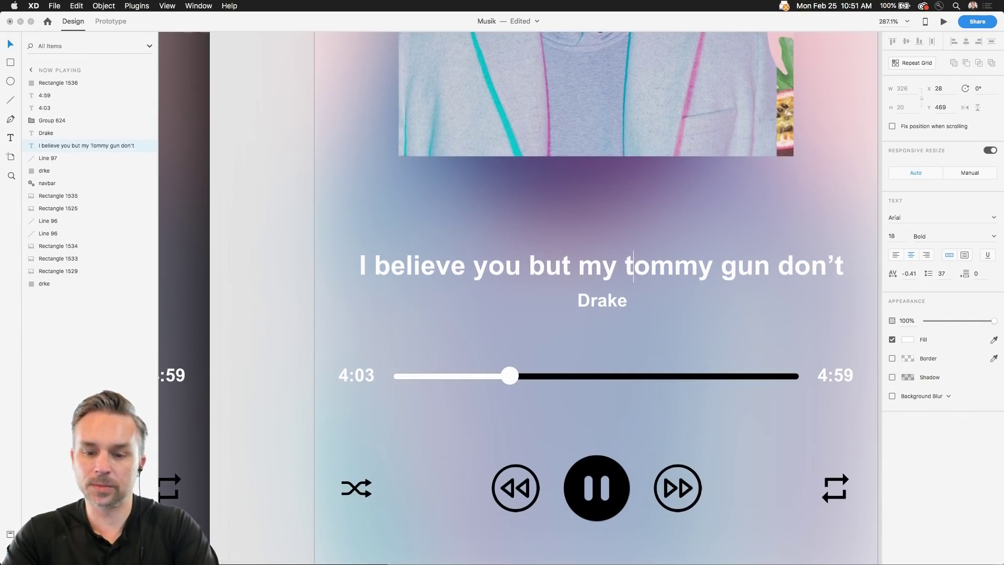
key(Escape)
Replace the artist name on the light Drake Now Playing screen with "Brand New" and centre it beneath the song title
scroll(287, 250, down, 5)
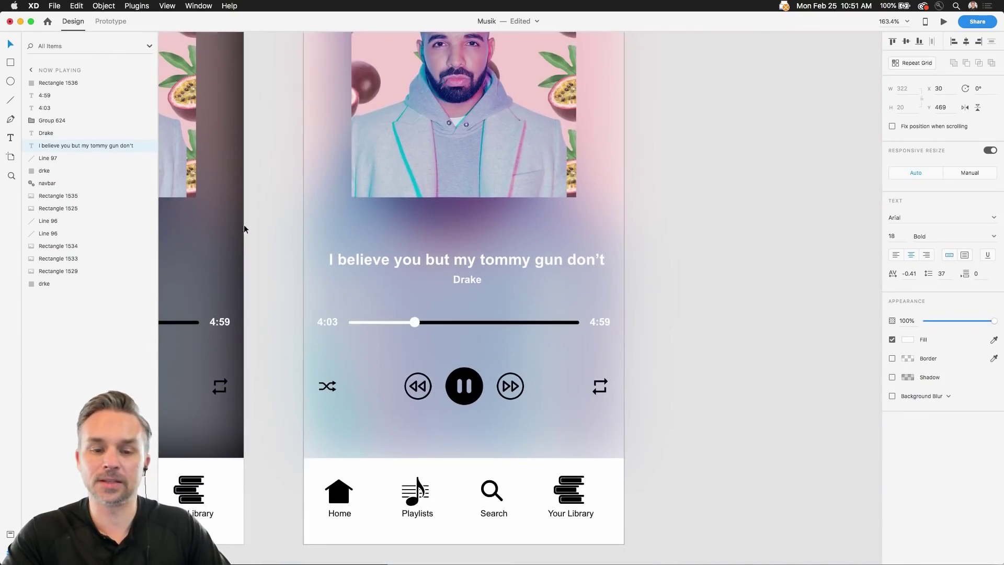
scroll(406, 244, down, 3)
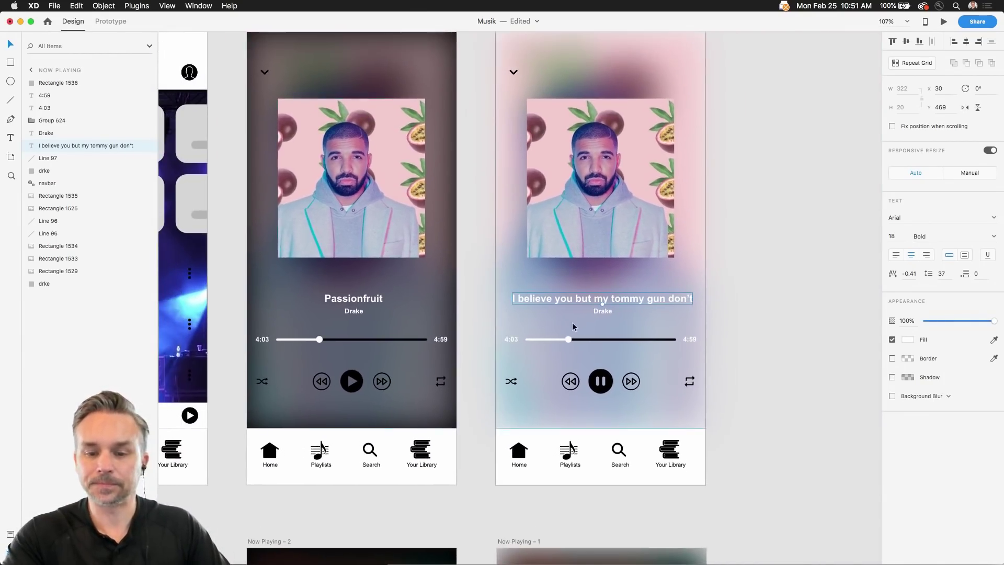
double_click(597, 312)
text(Brand New)
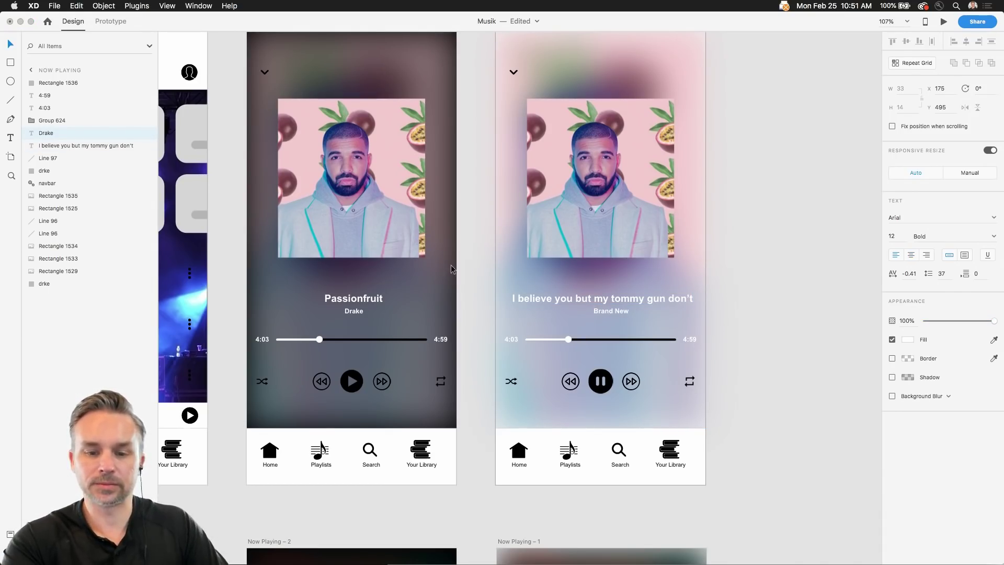
key(Escape)
drag(616, 311, 604, 316)
click(471, 263)
scroll(471, 264, down, 5)
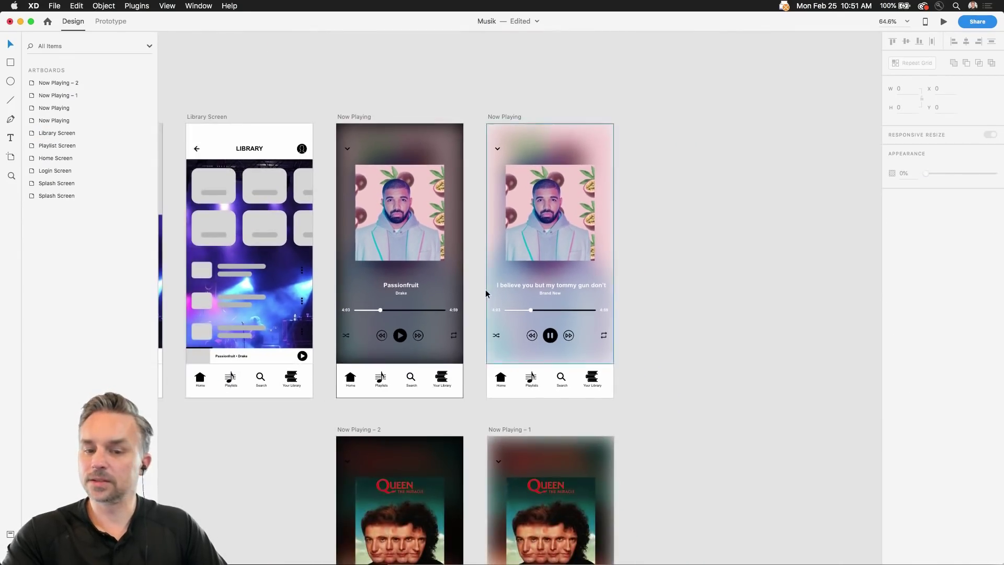
drag(466, 263, 581, 274)
scroll(582, 274, up, 5)
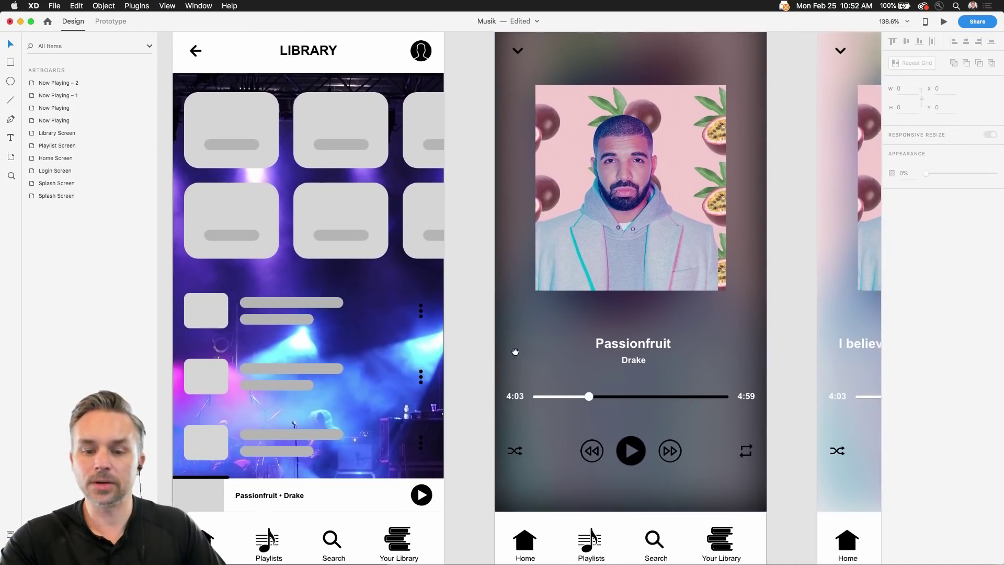
drag(513, 352, 333, 323)
scroll(341, 319, down, 3)
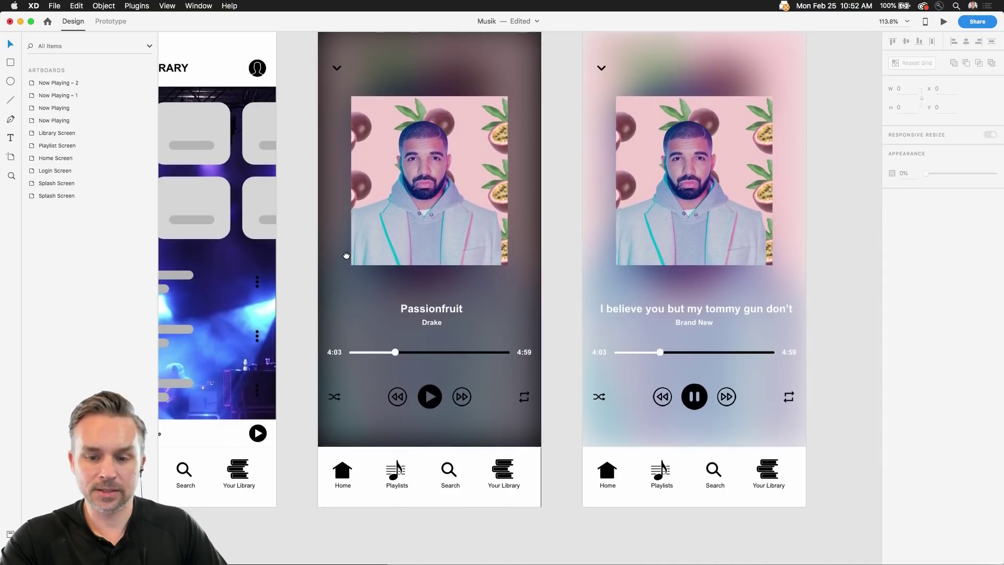
drag(346, 256, 352, 285)
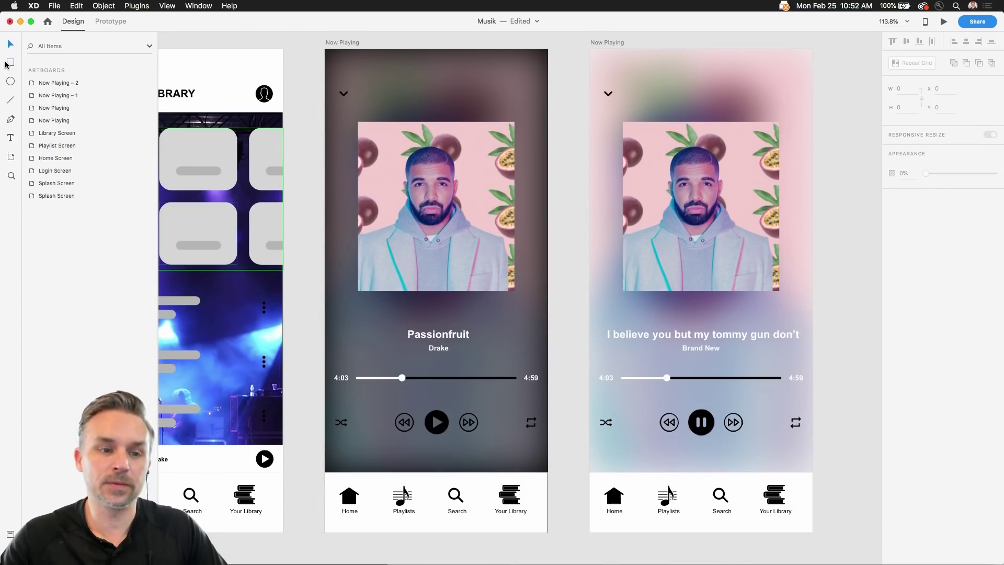
Try to draw a rectangle from the left edge of the dark Drake Now Playing screen, near the playback controls
click(10, 62)
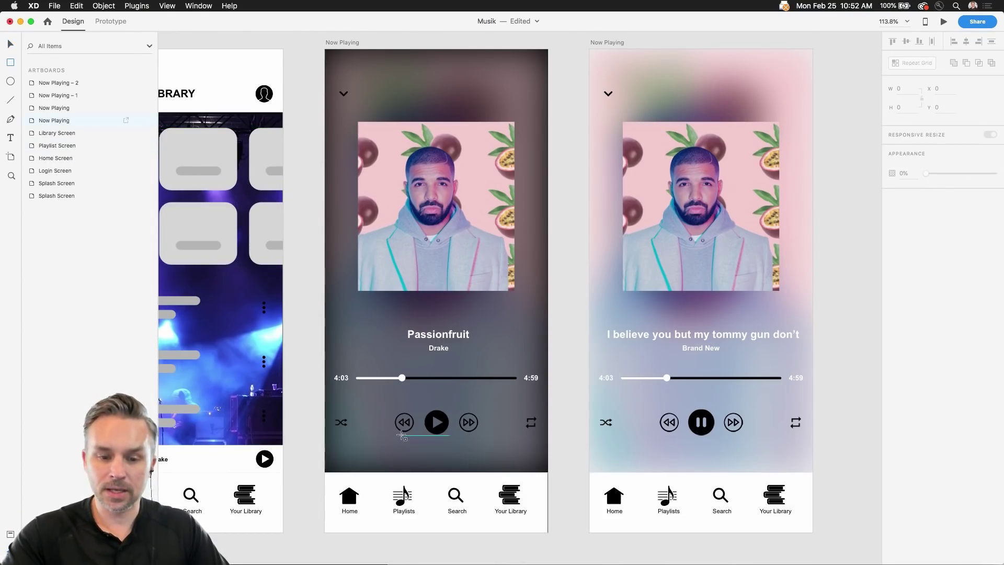
scroll(401, 434, up, 2)
drag(309, 390, 384, 391)
key(super+z)
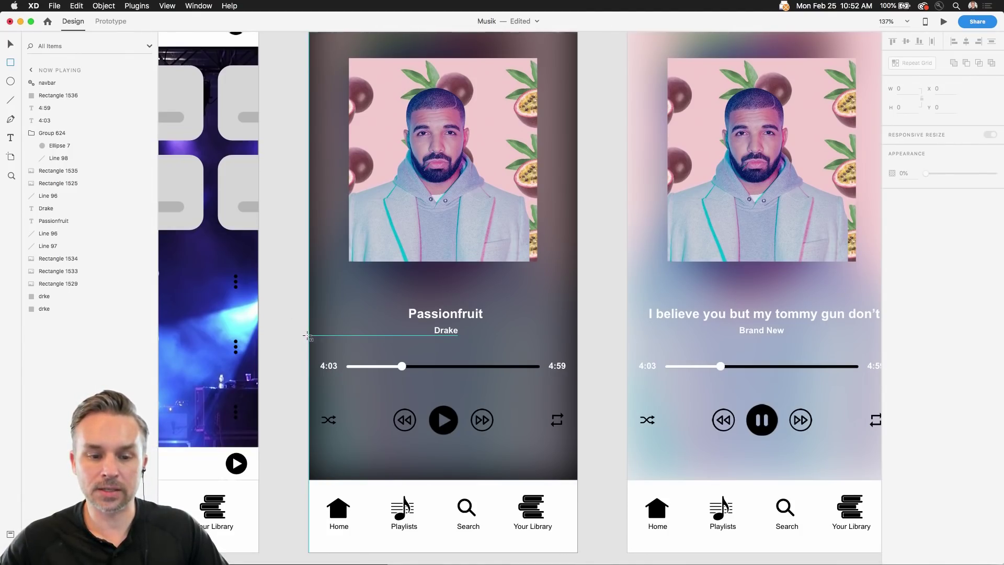
Draw a borderless 375 × 202 rectangle across the dark Drake screen's playback area and move it beneath the player elements in the layer order
drag(308, 336, 577, 480)
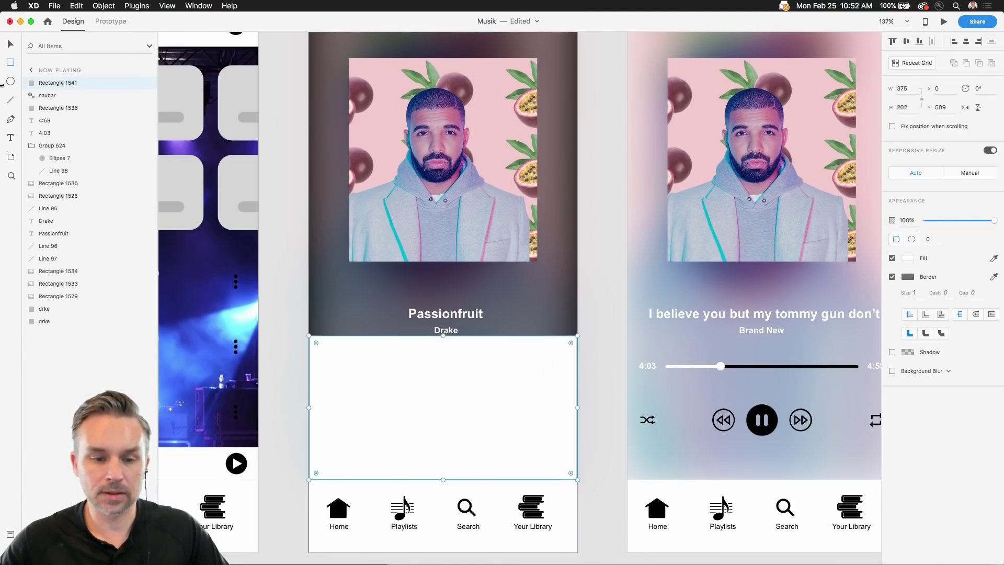
click(10, 44)
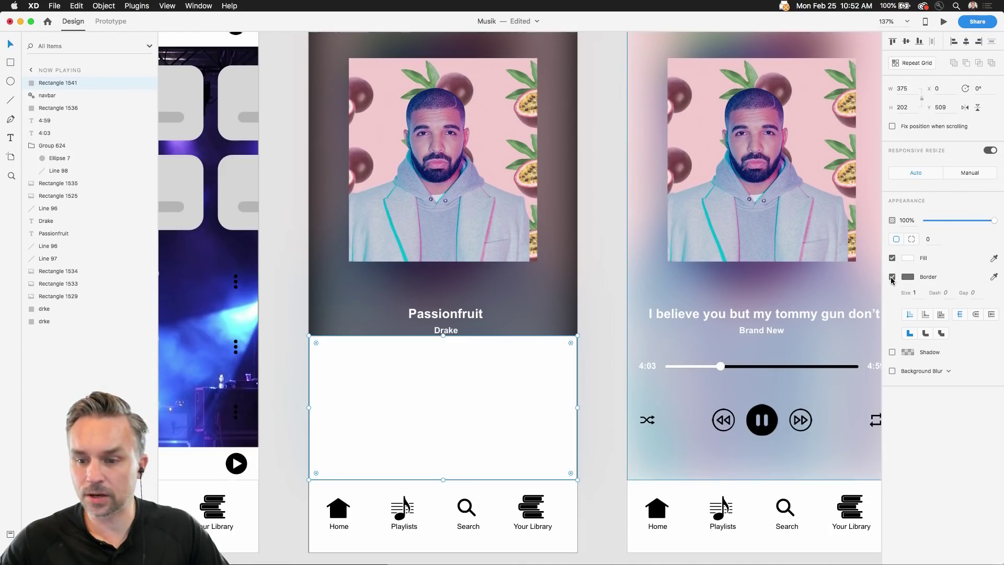
click(892, 277)
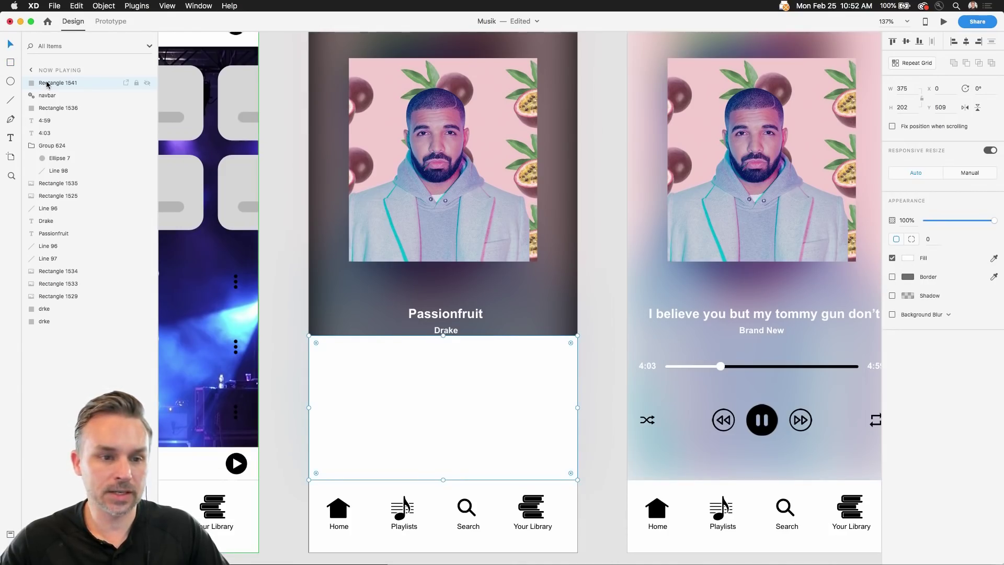
drag(46, 84, 50, 307)
Set the playback panel rectangle's opacity to 43% and its fill to black (#000000)
mouse_move(968, 221)
mouse_down()
mouse_move(936, 224)
mouse_move(955, 225)
mouse_up()
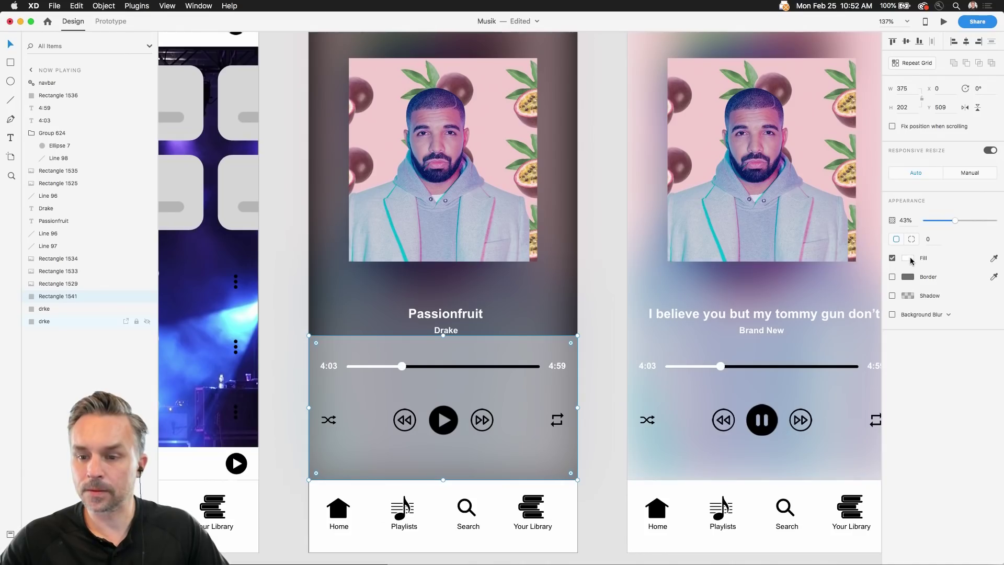
click(908, 258)
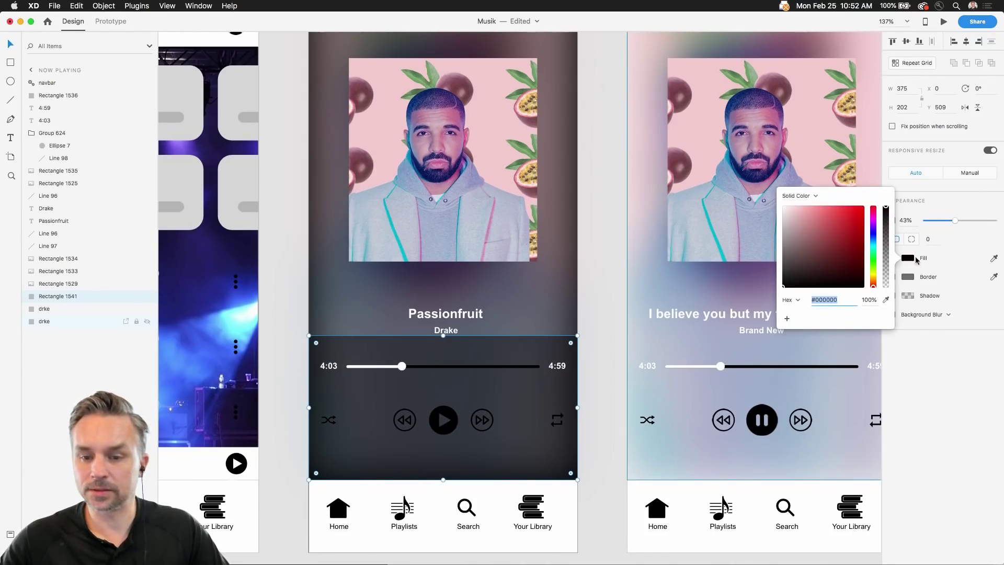
click(933, 397)
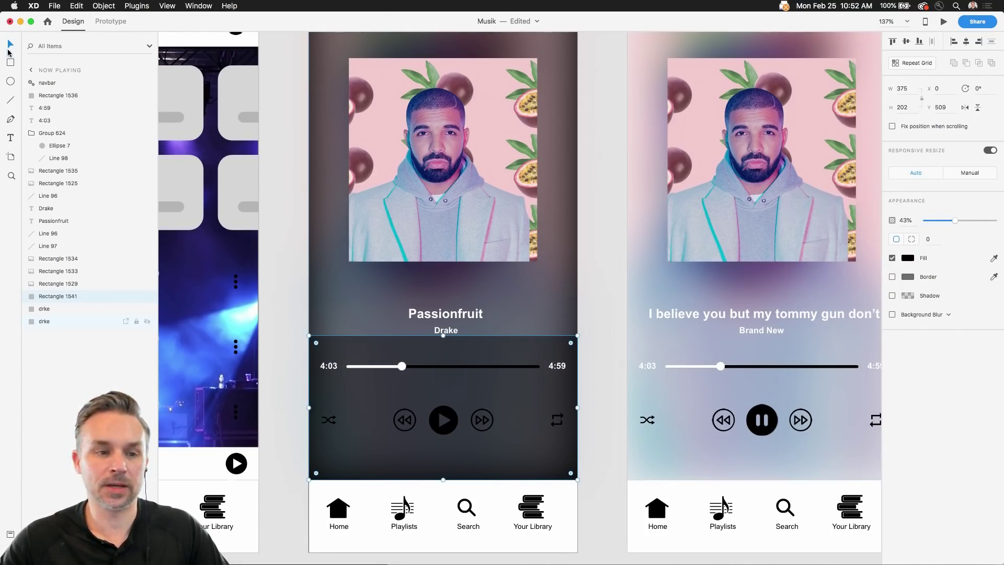
Lower the background image's Object Blur to 12 on the dark Drake Now Playing screen
click(325, 291)
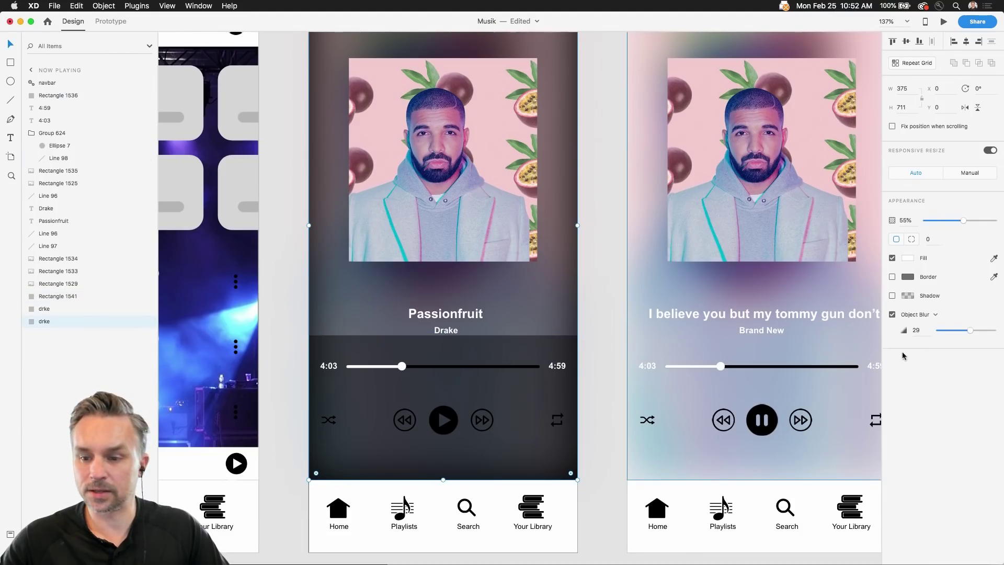
click(950, 331)
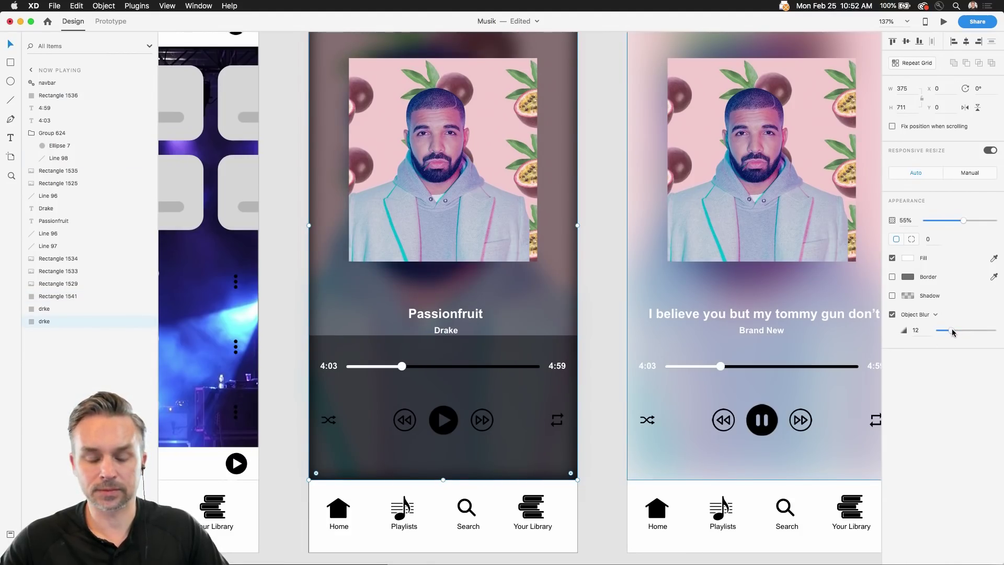
Fill the playback panel with white (#FFFFFF) and lower its upper edge below the artist name for a height of 186
click(333, 347)
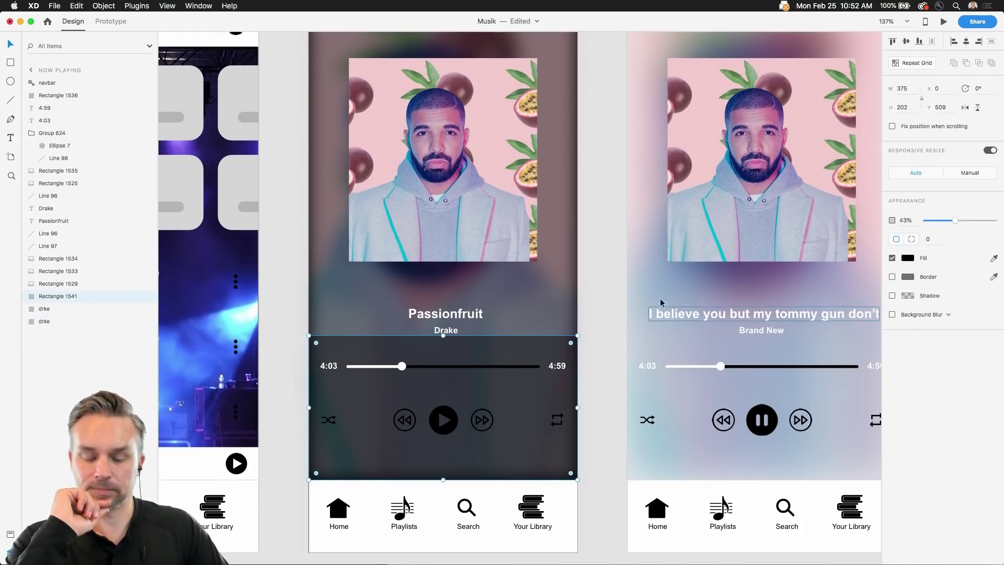
click(908, 257)
drag(792, 236, 725, 184)
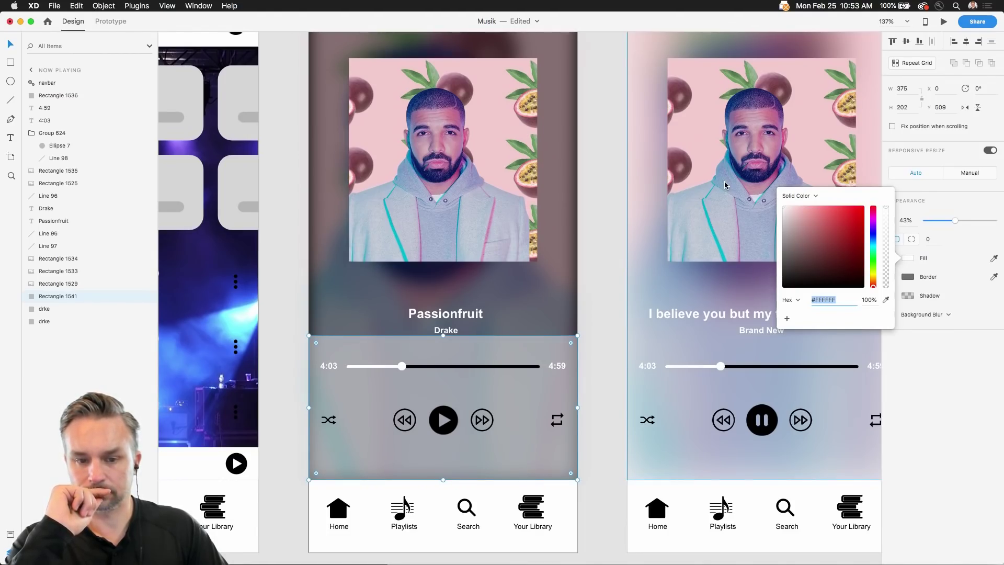
click(445, 337)
drag(446, 337, 444, 346)
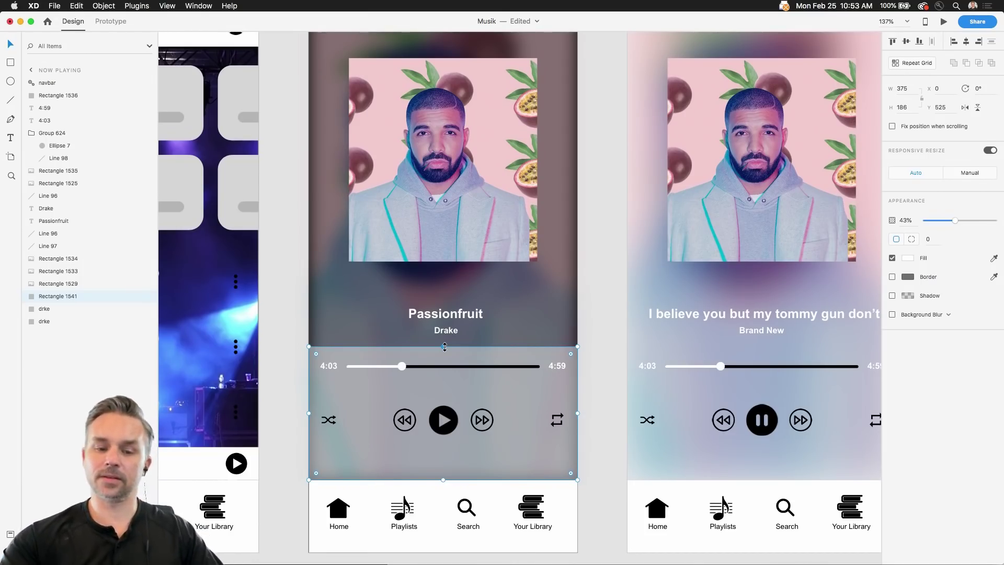
click(291, 330)
Examine the dark Drake screen's playback panel and navigation bar up close and beside the neighbouring screens
scroll(302, 350, down, 3)
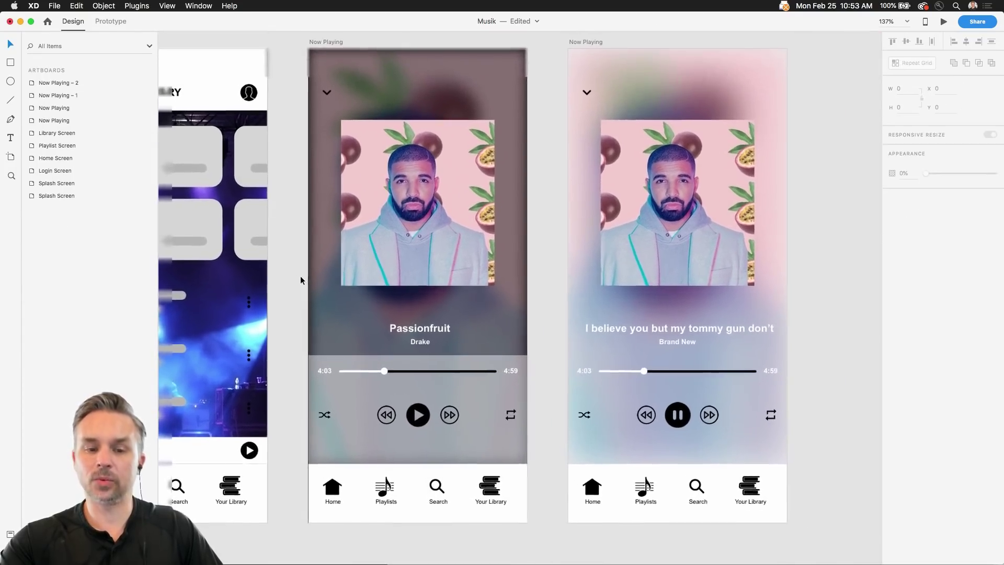
scroll(301, 275, left, 3)
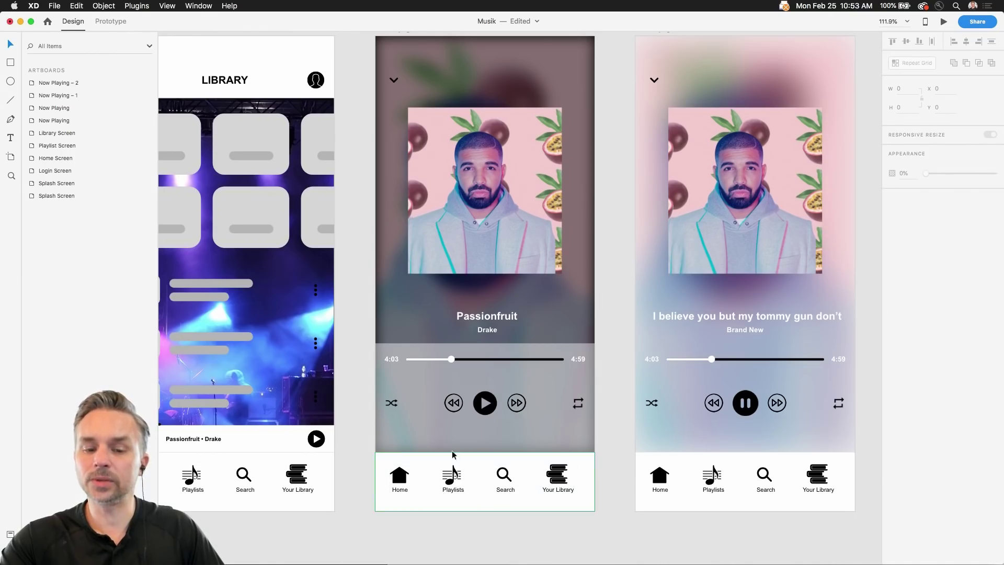
scroll(437, 425, up, 3)
scroll(367, 495, up, 1)
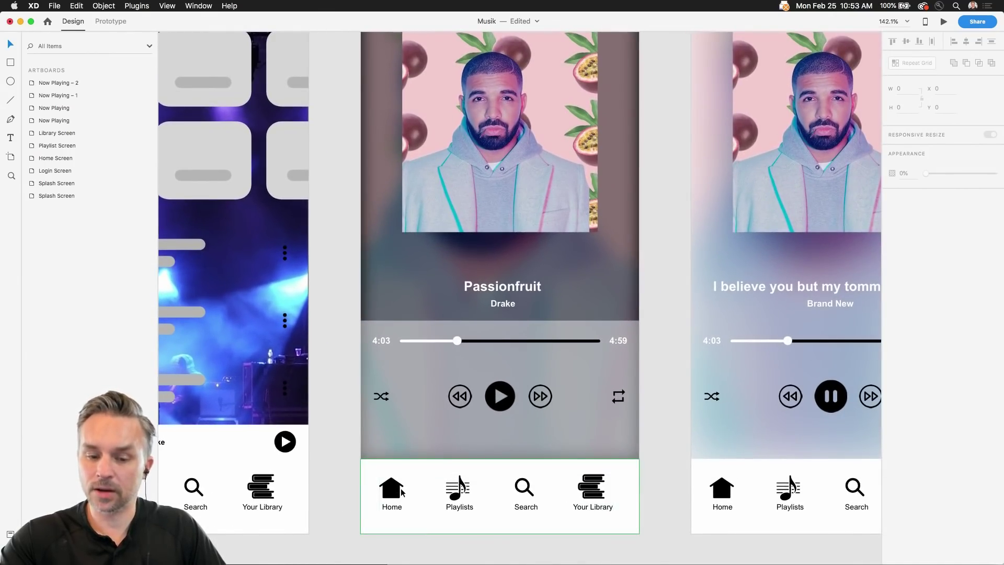
scroll(555, 500, down, 1)
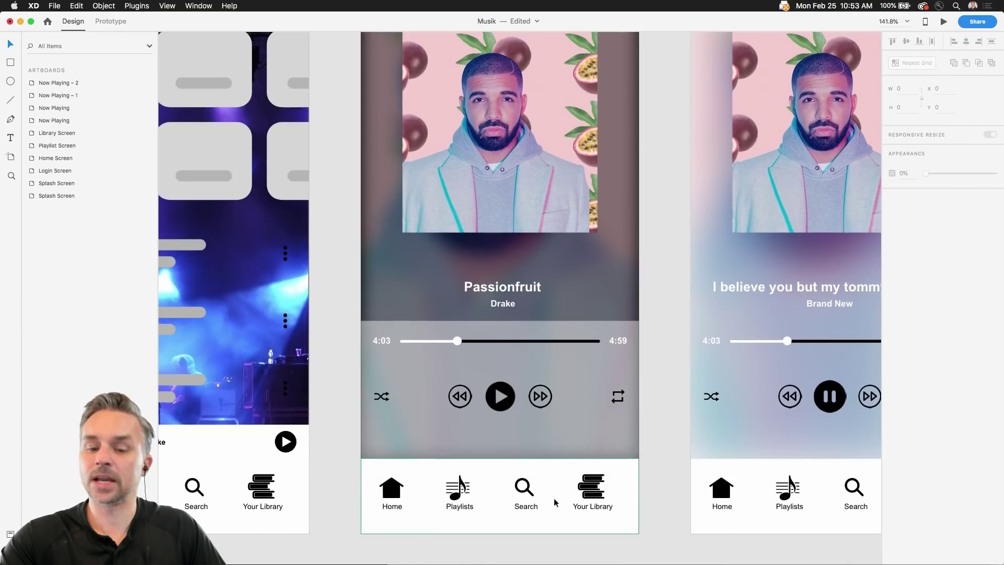
scroll(520, 391, down, 5)
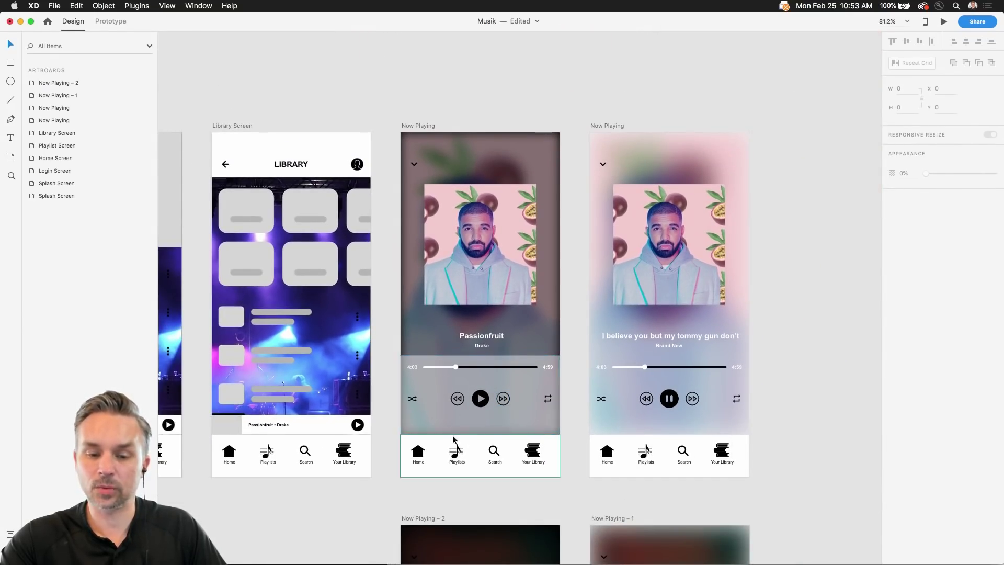
scroll(477, 418, up, 2)
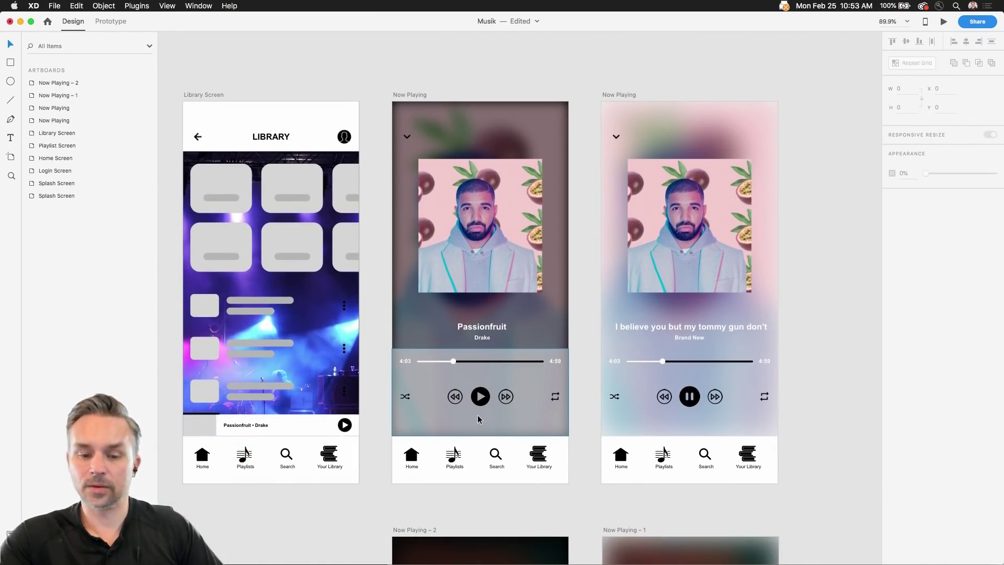
scroll(473, 478, up, 5)
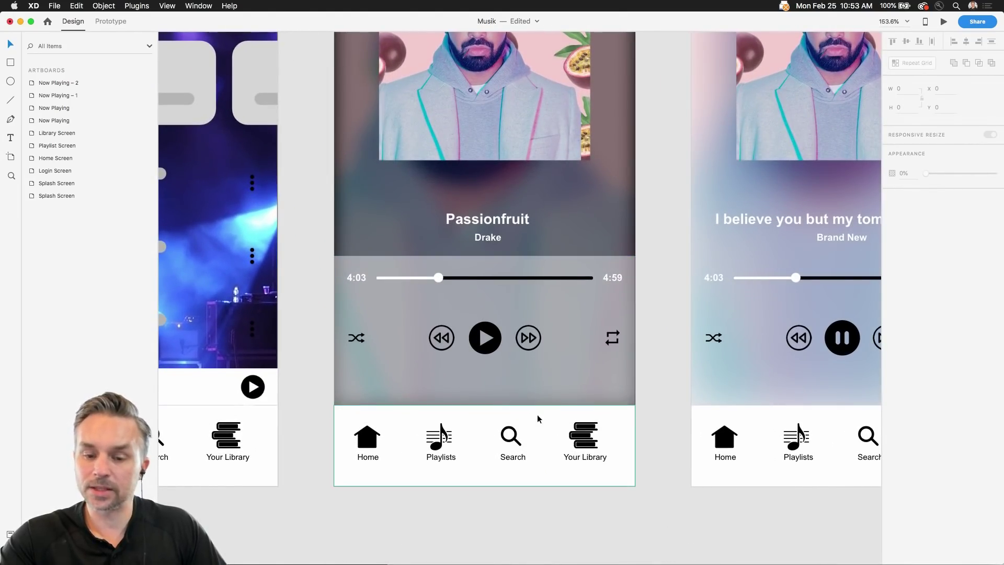
scroll(532, 426, down, 5)
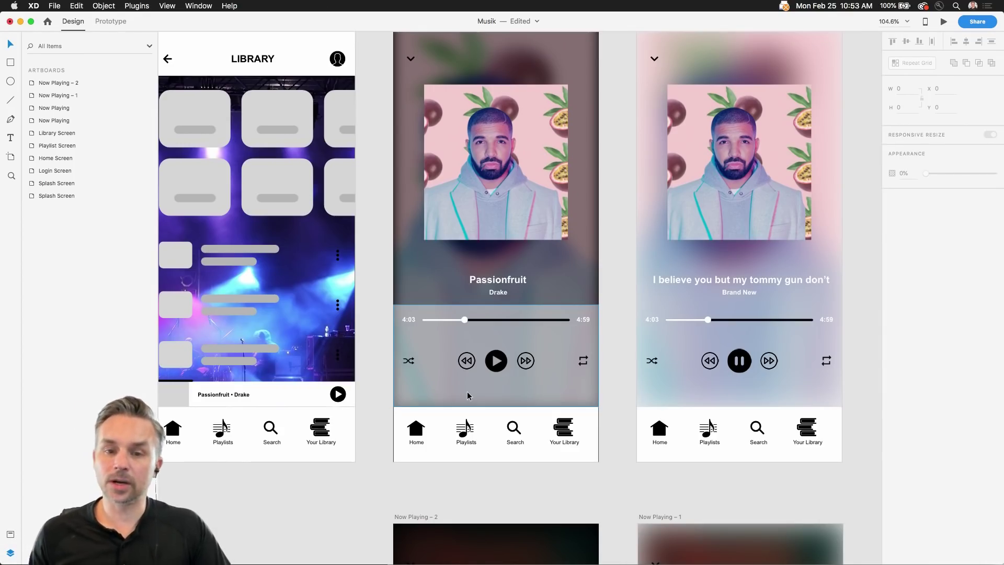
Fill the header rectangle of the Playlist Screen with the white sampled from the Home Screen header
key(super+0)
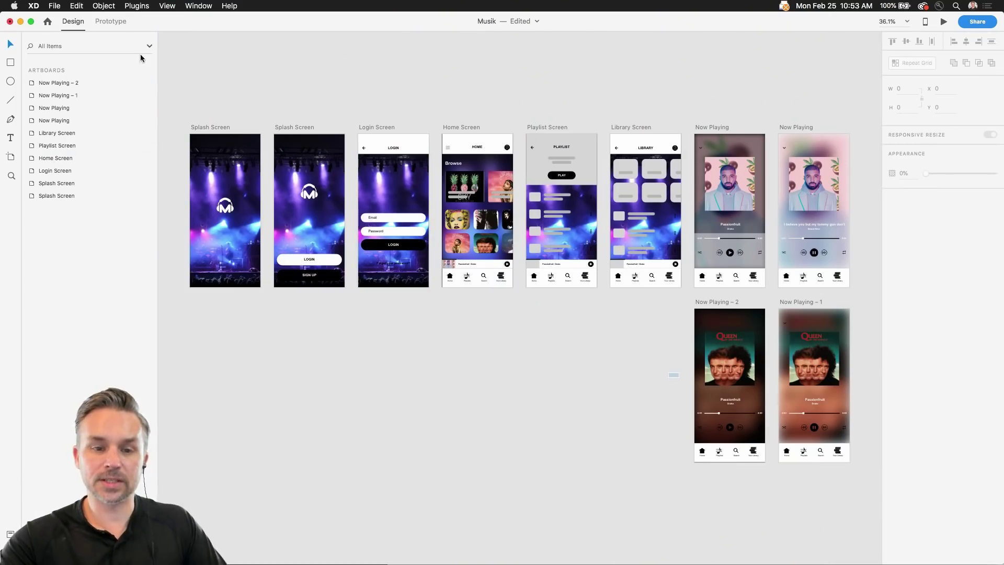
scroll(174, 130, up, 6)
drag(188, 248, 187, 191)
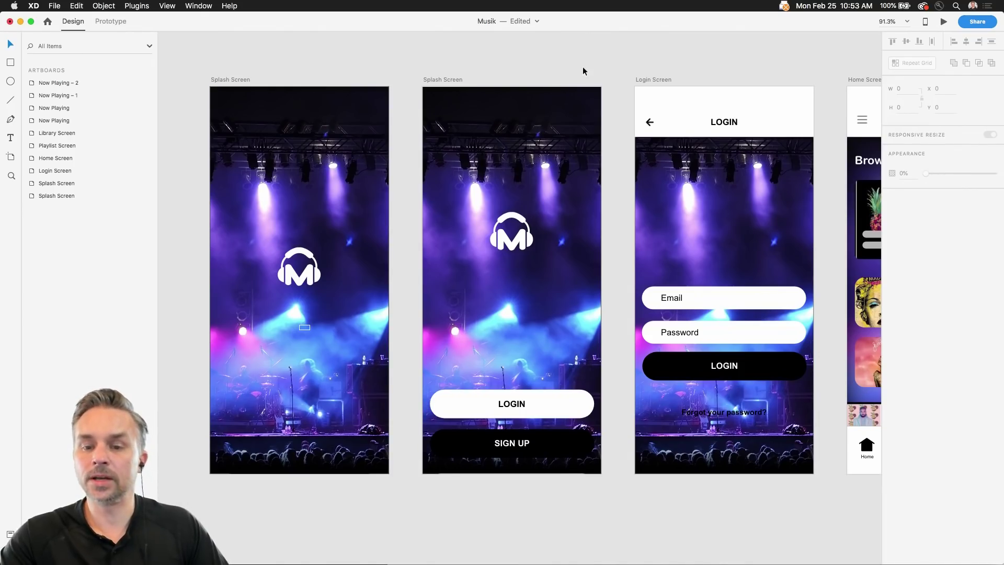
scroll(583, 70, right, 10)
click(599, 186)
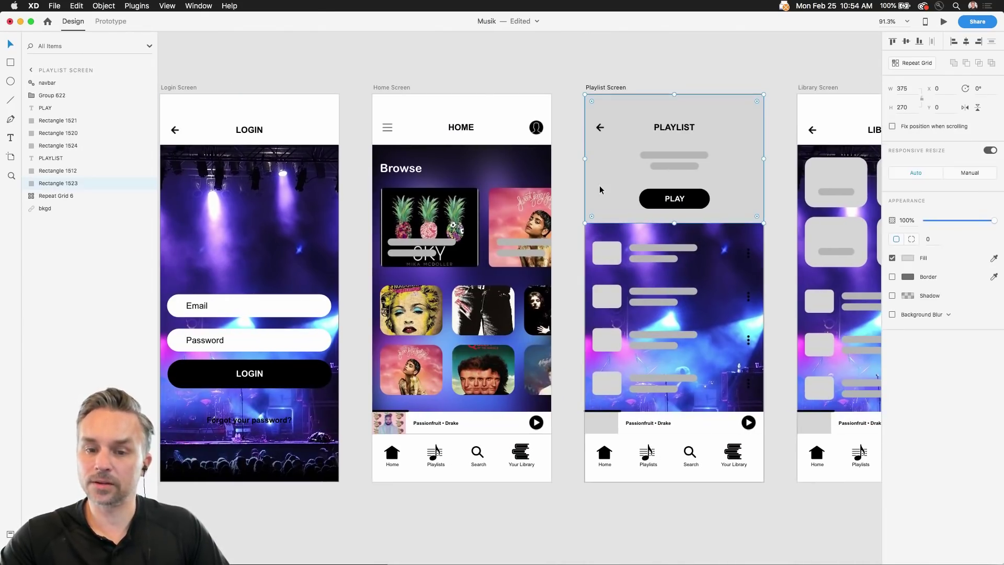
key(i)
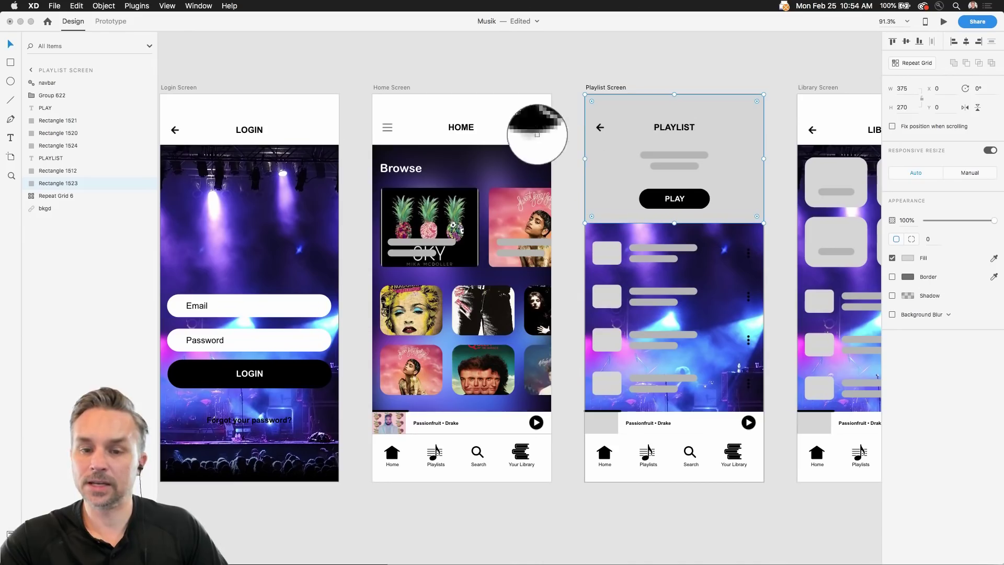
click(499, 114)
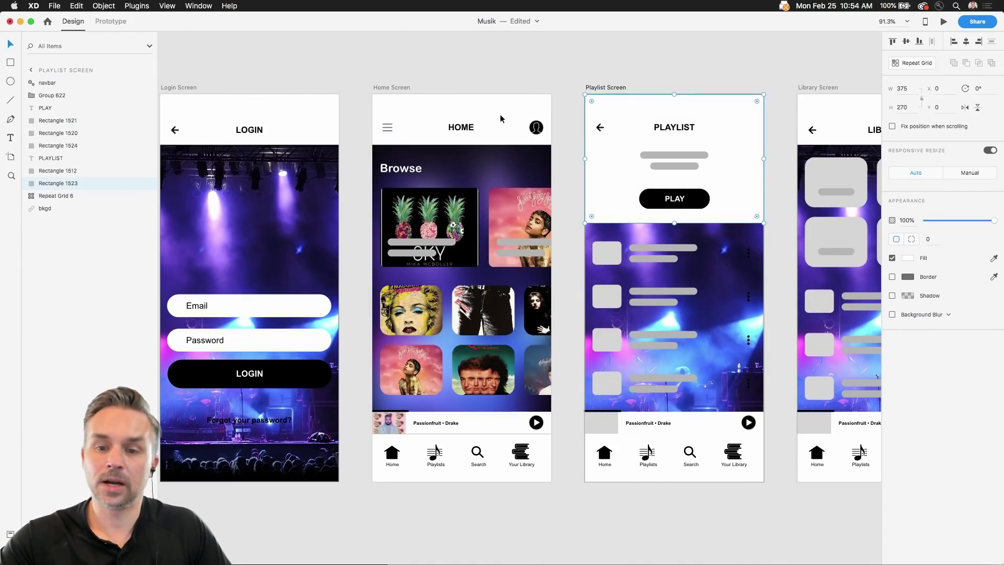
click(370, 53)
Switch to Finder and fill the Playlist Screen's repeat grid thumbnails with the selected album images from the Artists folder
scroll(370, 53, left, 5)
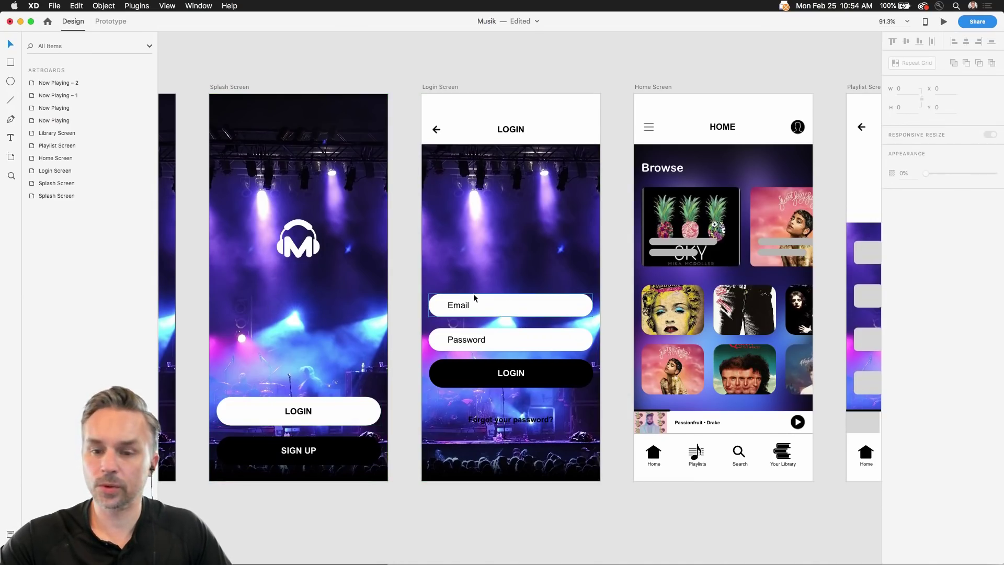
scroll(432, 248, right, 5)
scroll(432, 248, up, 5)
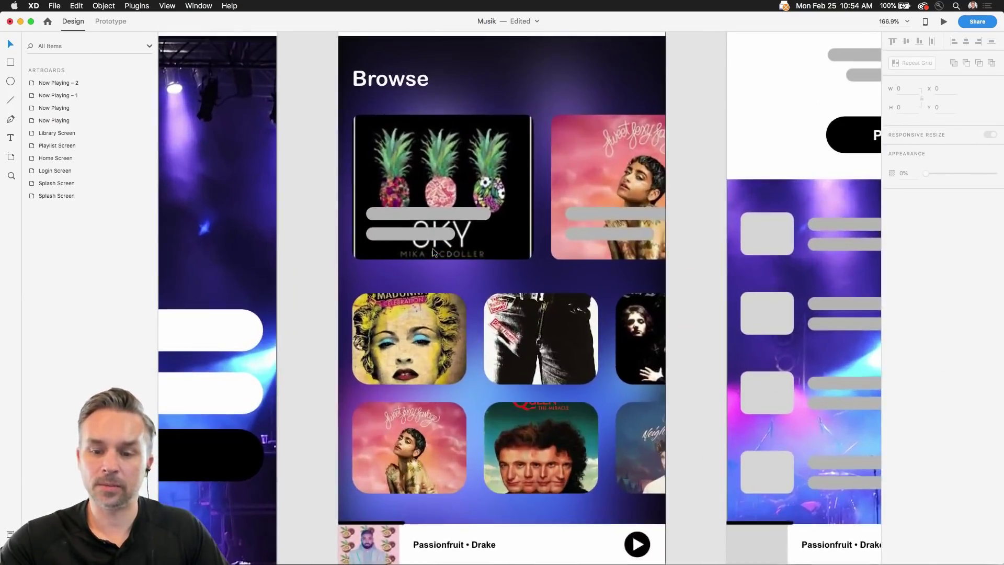
scroll(432, 248, down, 5)
scroll(572, 249, right, 3)
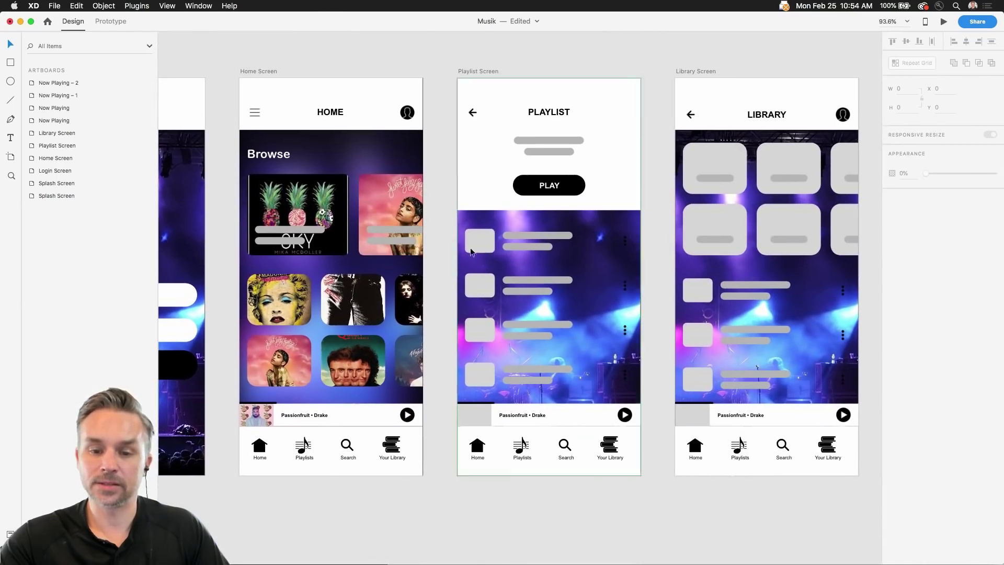
click(470, 252)
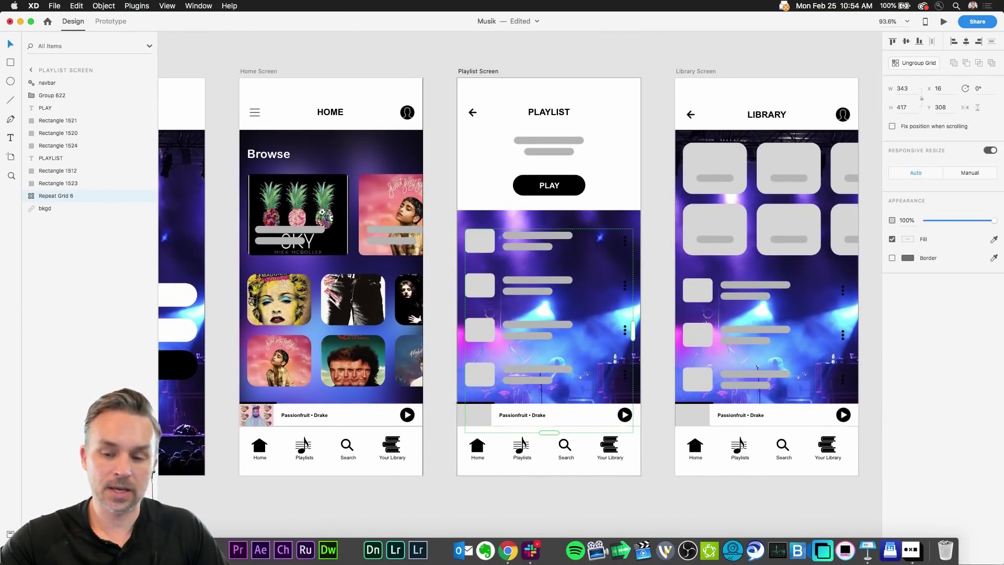
key(super+Tab)
drag(764, 473, 479, 240)
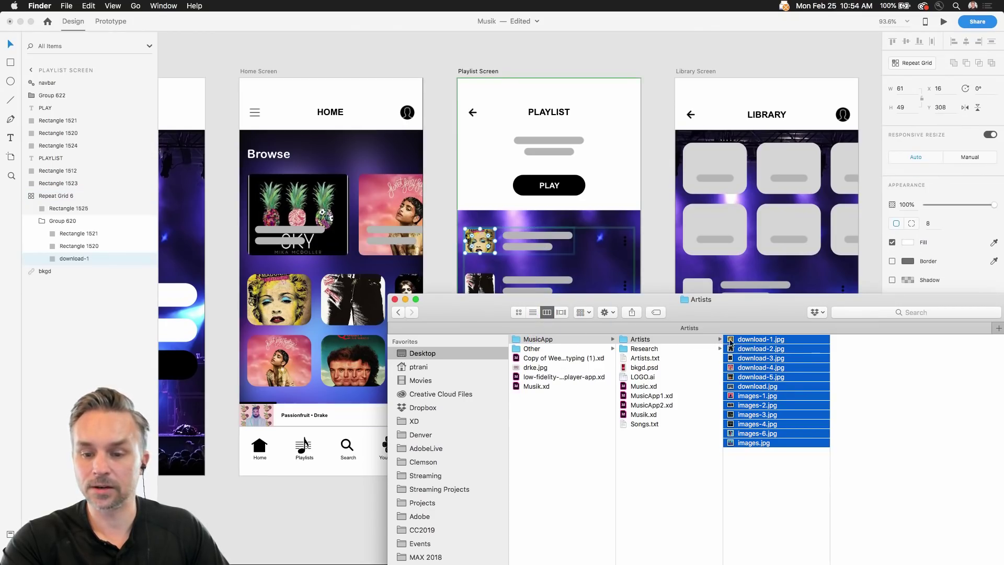
Fill the Library Screen's large album tiles and its song list thumbnails with the same Artists folder images
drag(730, 340, 703, 150)
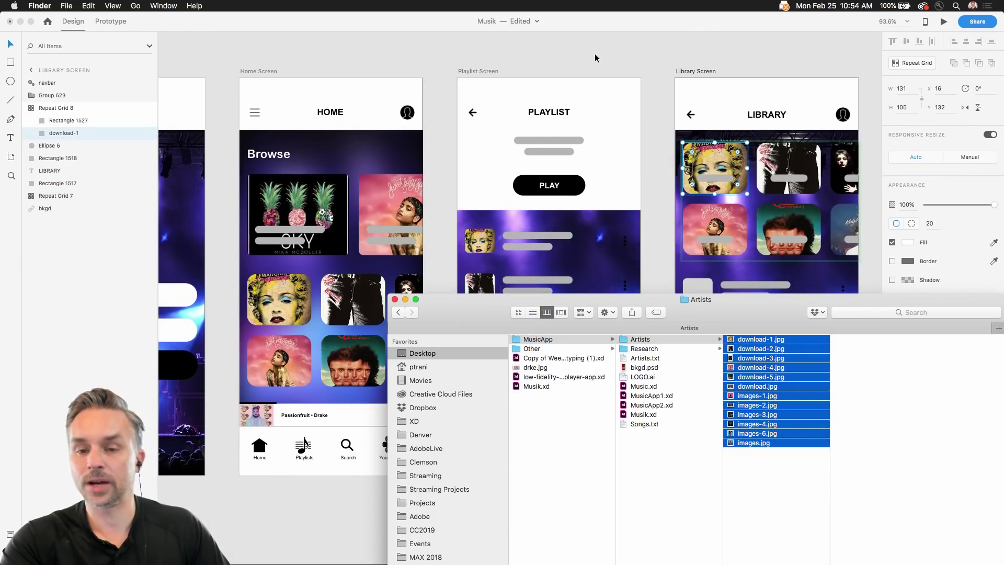
drag(735, 341, 692, 285)
click(484, 46)
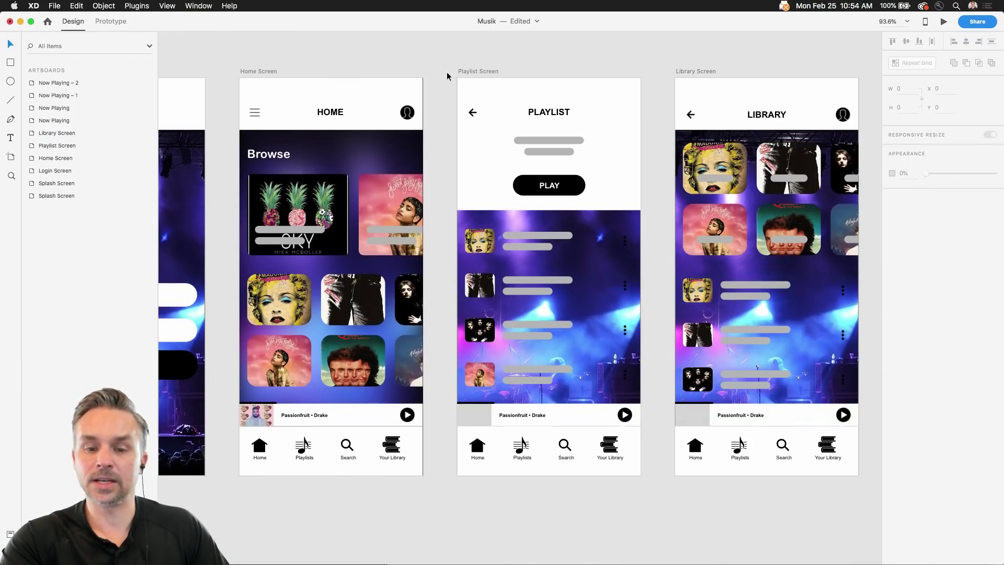
Apply an Object Blur of 30 to the concert background of the Playlist Screen
click(607, 238)
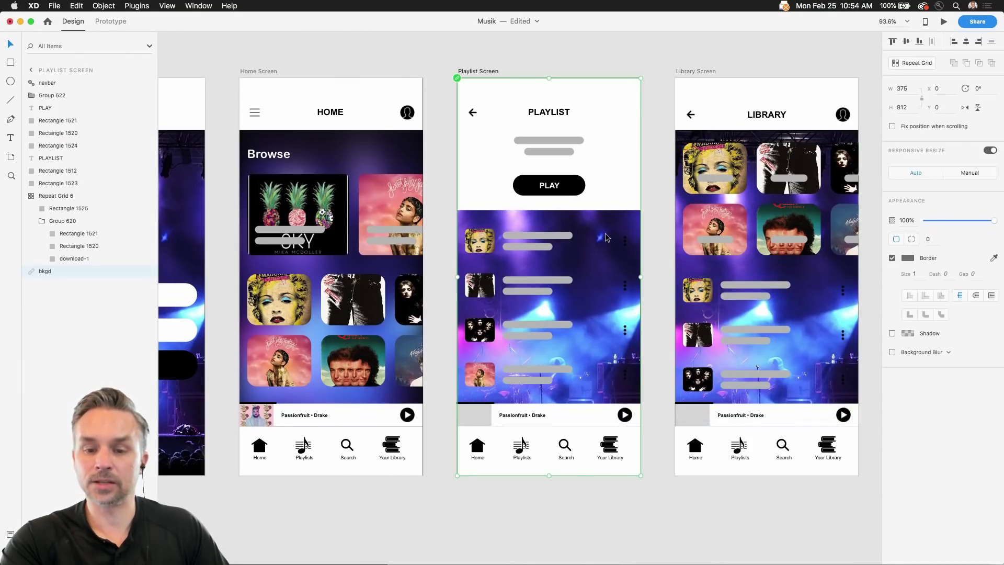
click(892, 352)
click(924, 351)
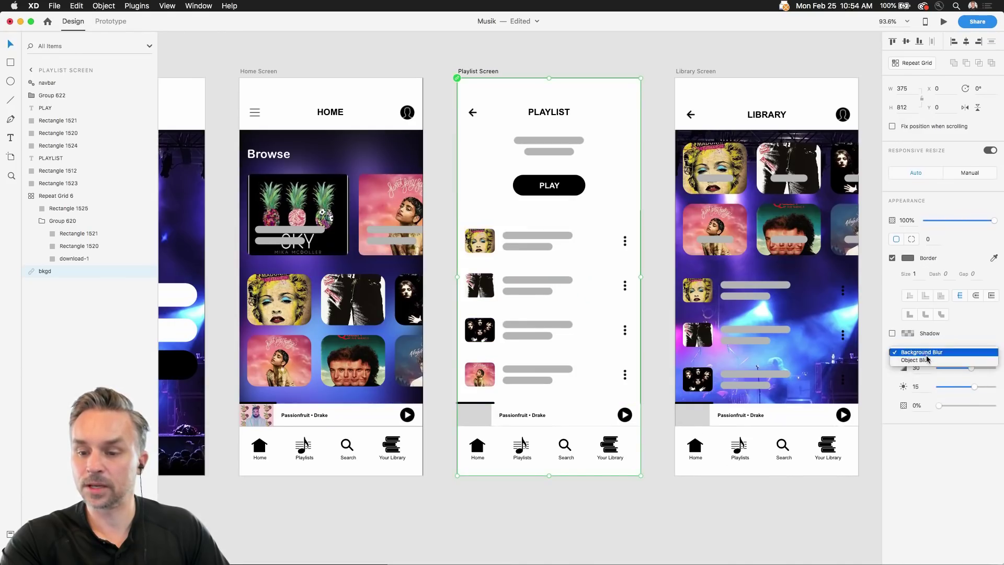
click(925, 359)
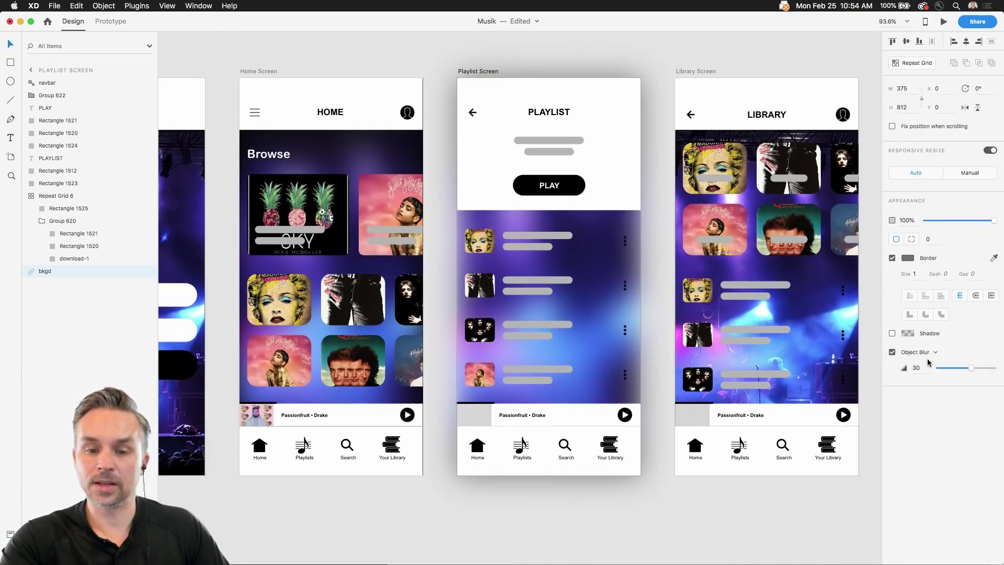
click(417, 54)
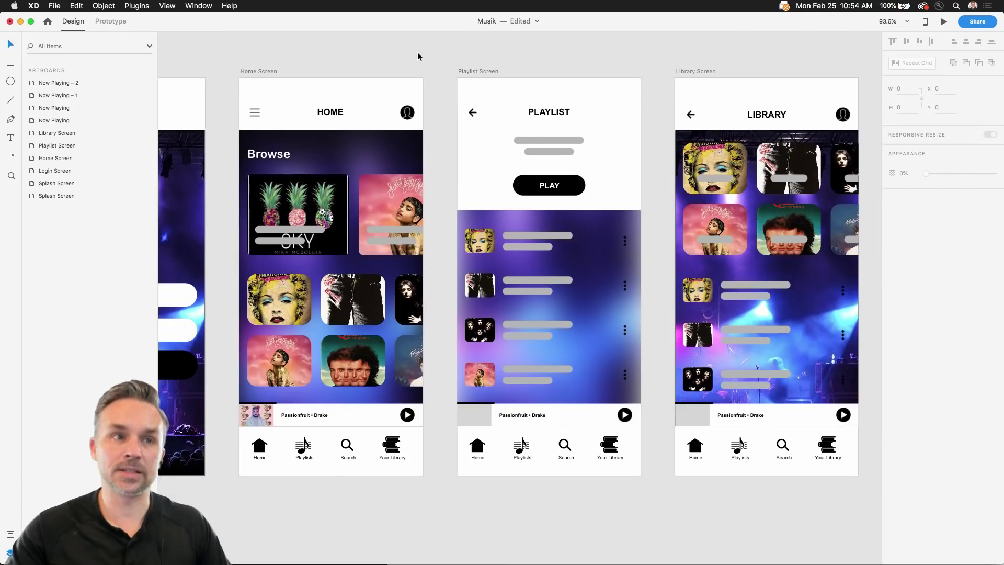
Turn on the border of the translucent rectangle behind the dark Now Playing screen's playback controls and colour it white
scroll(417, 52, down, 5)
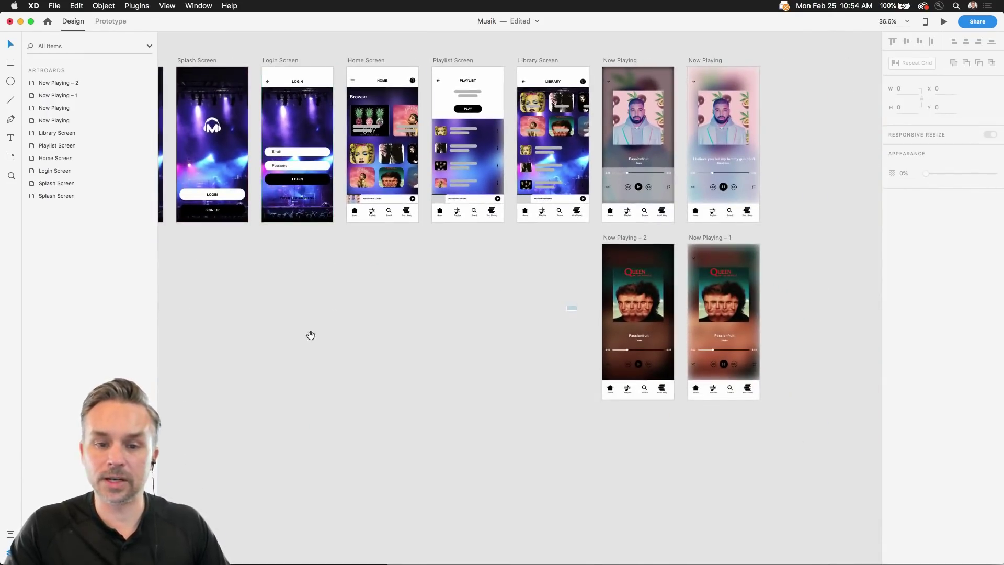
drag(312, 336, 386, 403)
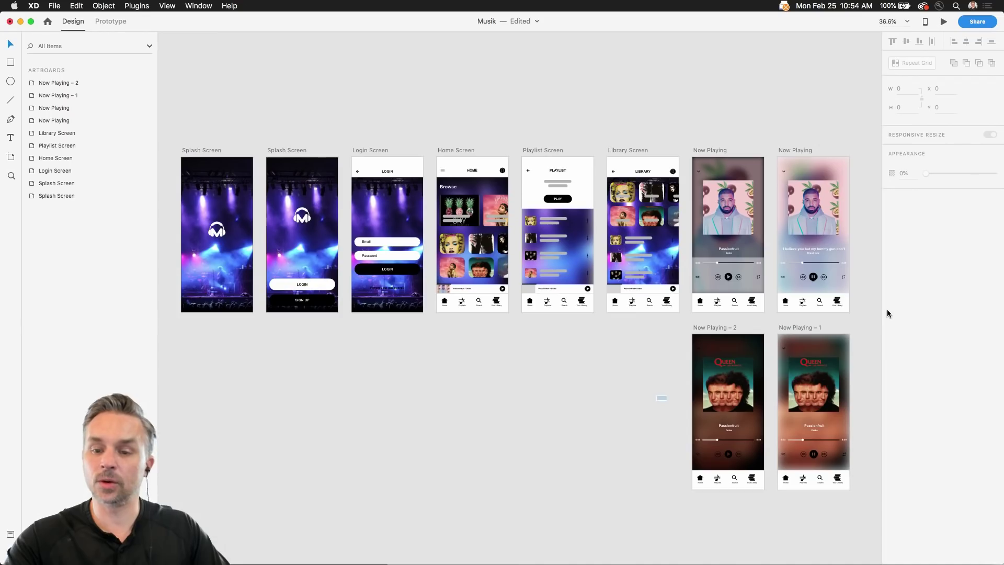
scroll(886, 309, up, 5)
scroll(598, 247, up, 3)
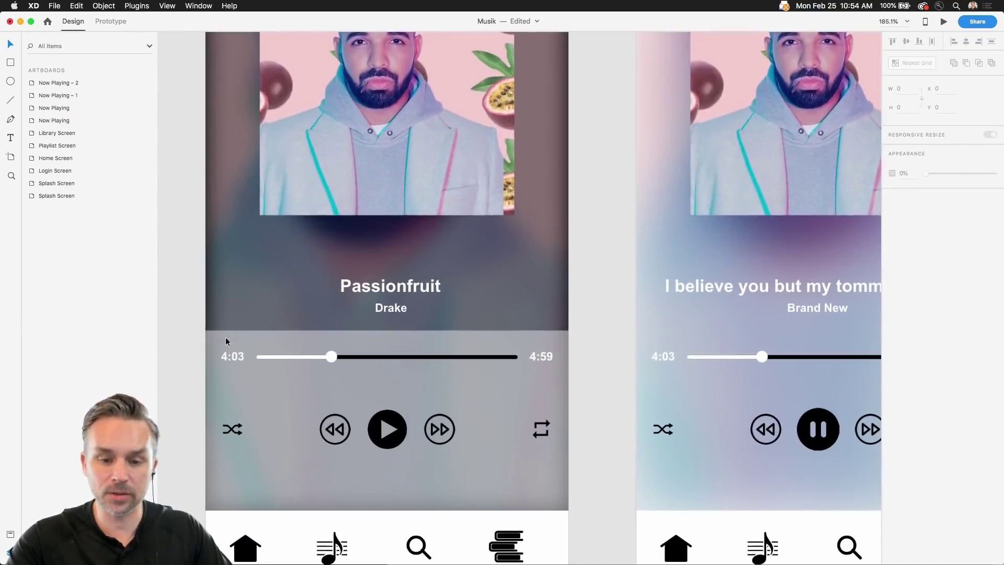
drag(318, 292, 385, 172)
scroll(340, 268, down, 2)
click(344, 267)
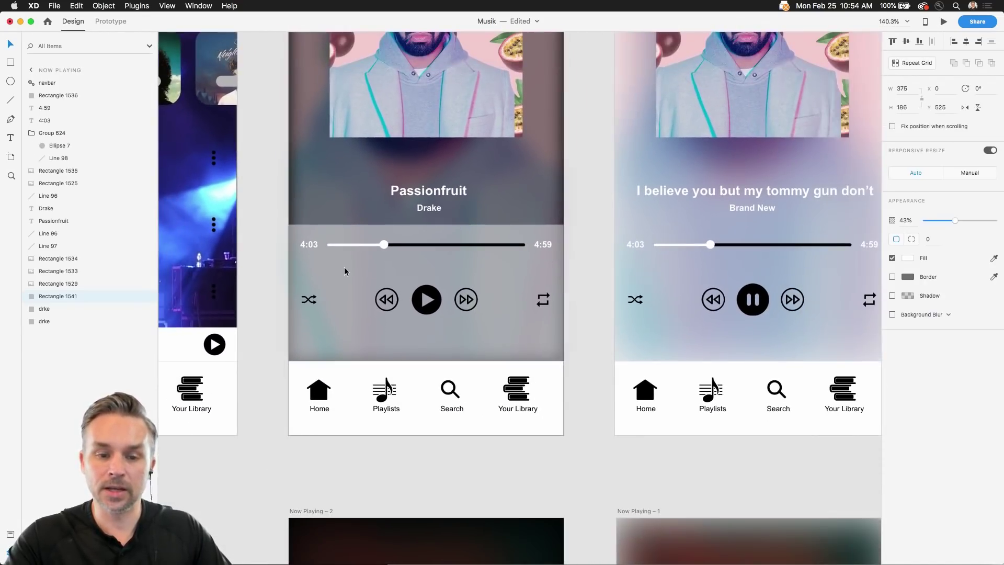
click(892, 277)
click(911, 277)
drag(809, 258, 741, 179)
click(580, 260)
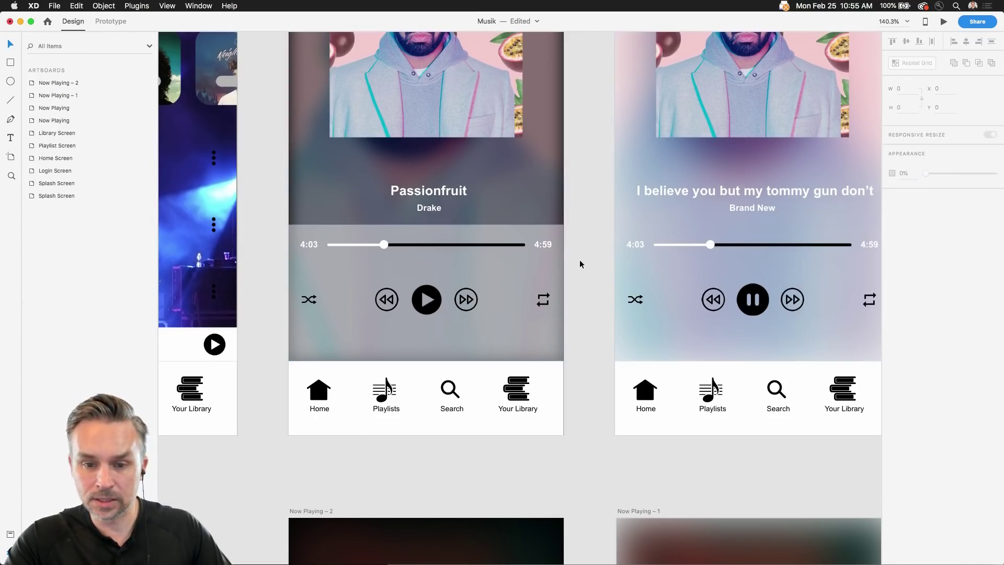
Set the border size of the playback controls rectangle on the dark Now Playing screen to 5
click(465, 232)
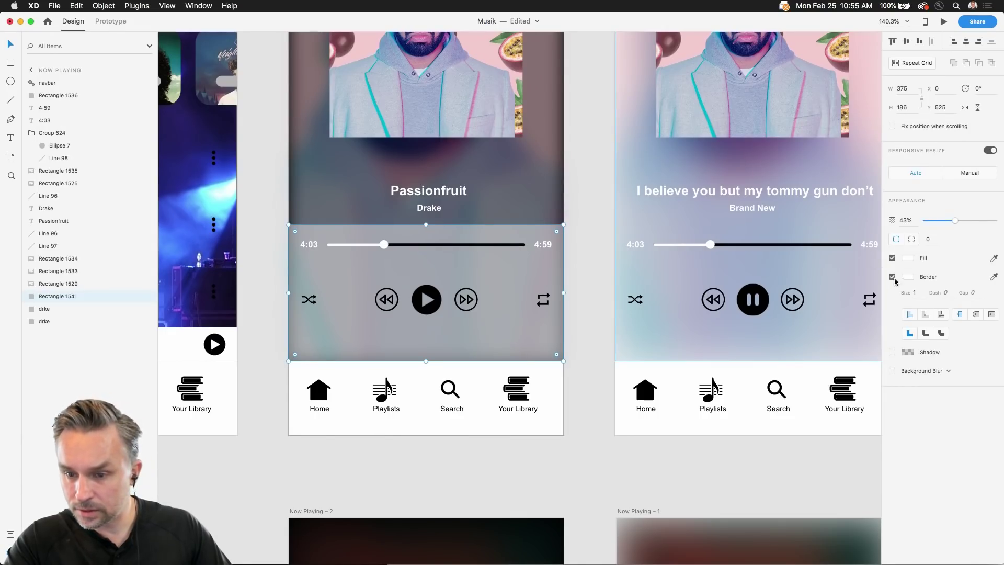
click(274, 225)
click(301, 270)
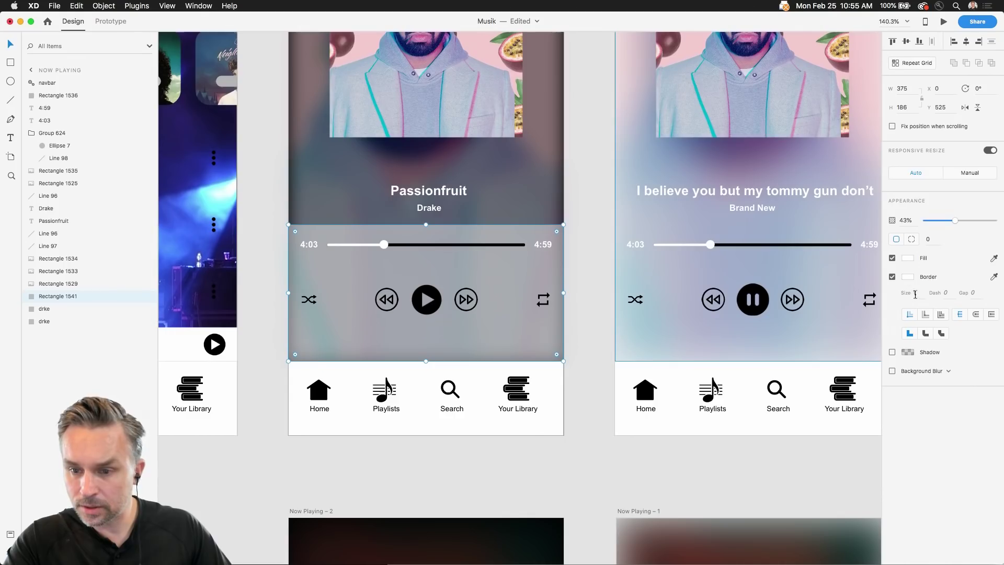
key(Return)
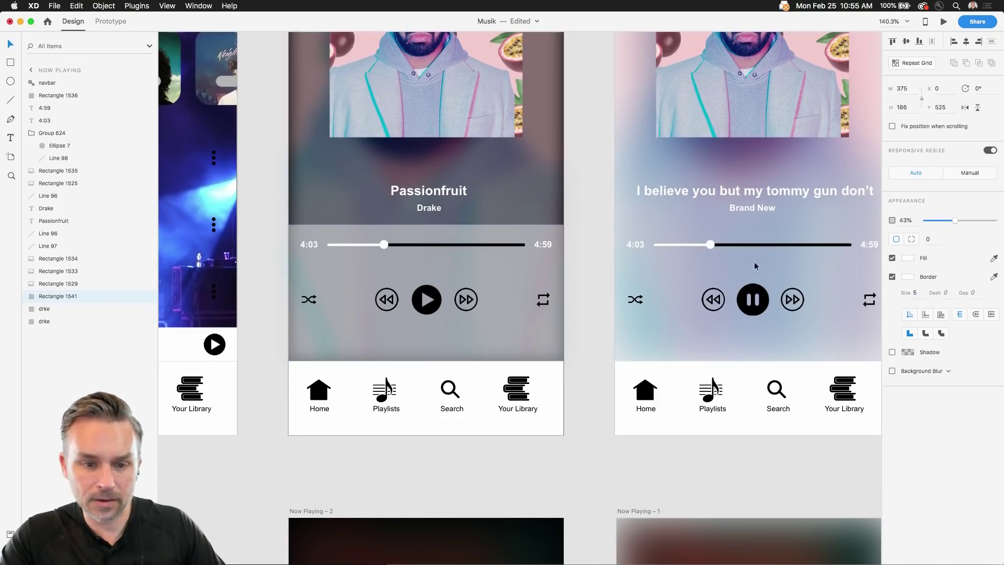
Try switching the border of the playback controls rectangle off and on while in path editing
double_click(339, 276)
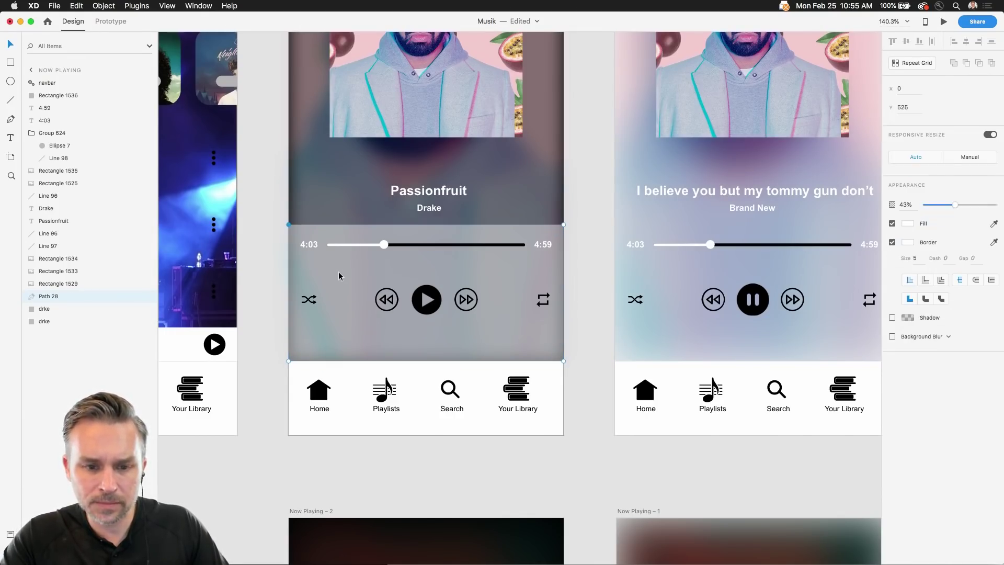
click(892, 243)
click(891, 243)
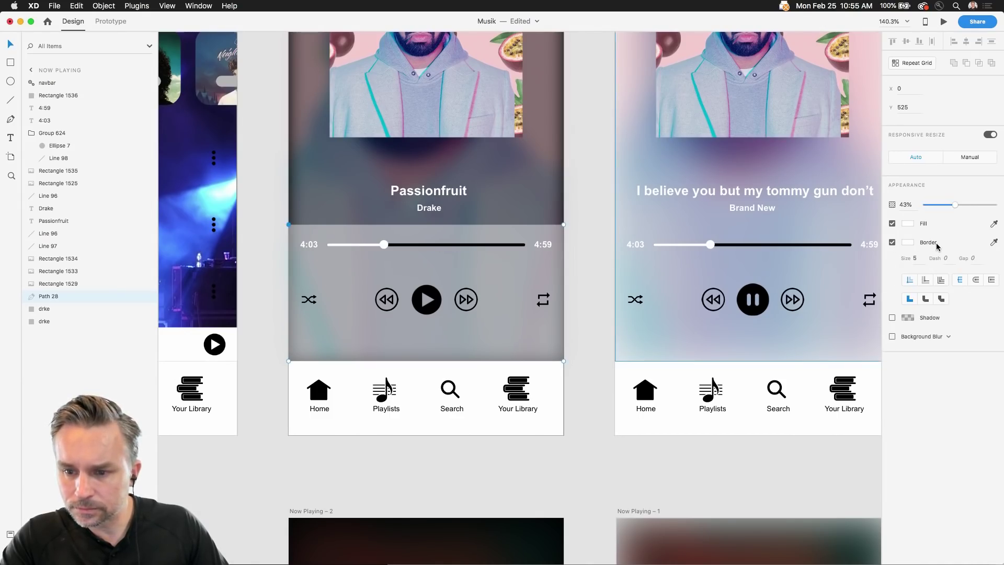
click(265, 195)
Draw a line about 379 wide along the upper edge of the playback controls rectangle and colour it white, #FFFFFF
scroll(265, 195, down, 5)
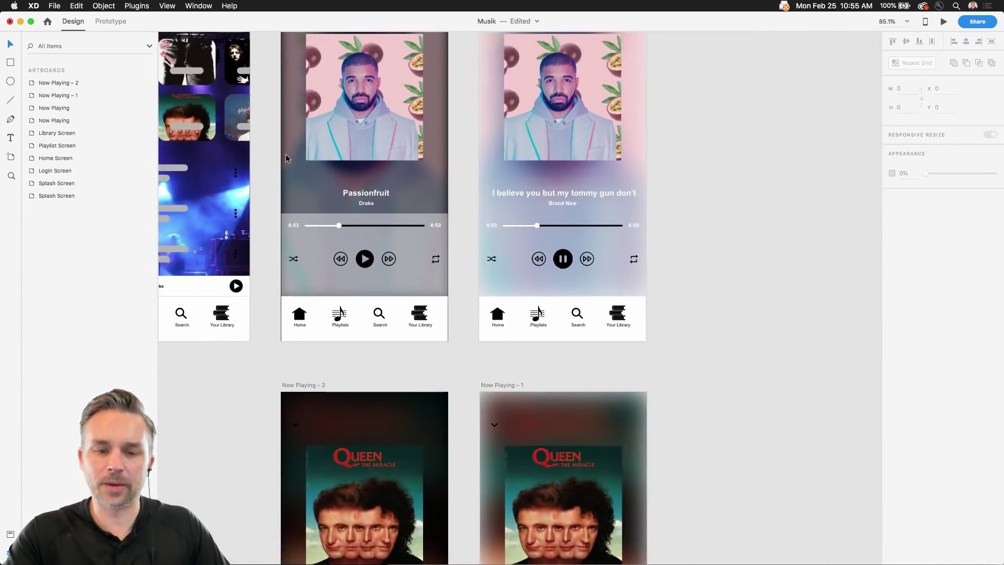
scroll(319, 220, up, 3)
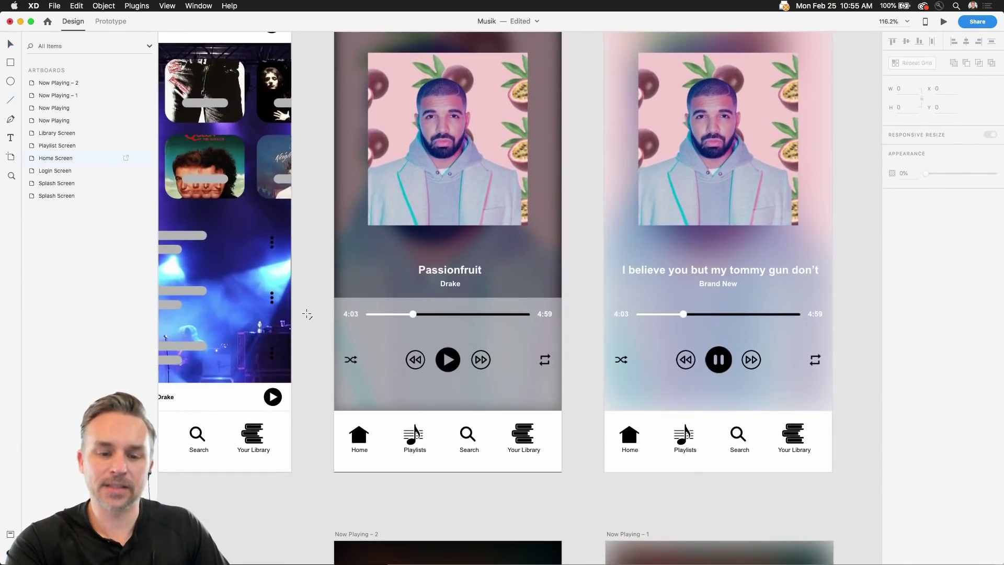
mouse_move(333, 298)
mouse_down()
mouse_move(552, 299)
mouse_move(562, 310)
mouse_up()
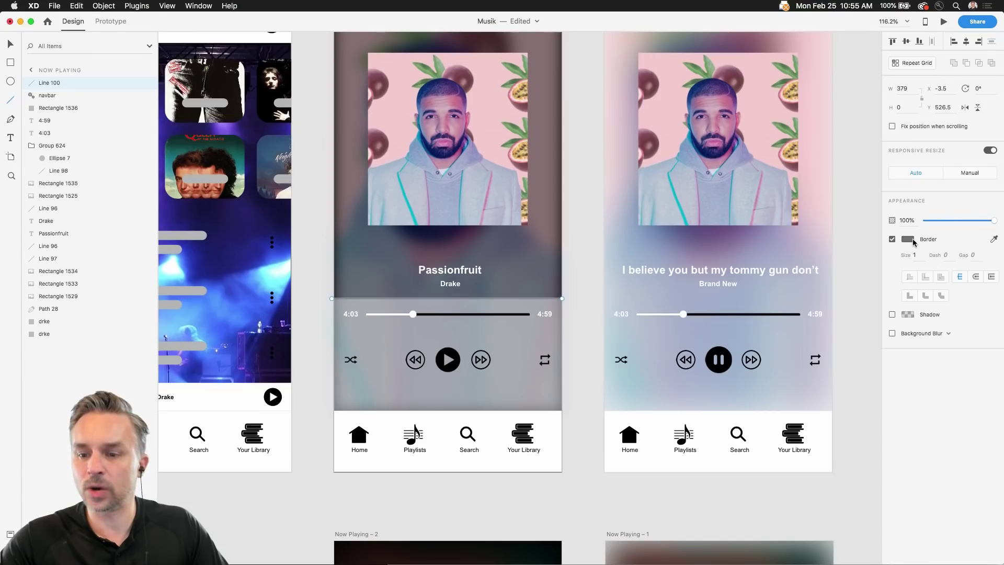
click(908, 238)
click(783, 182)
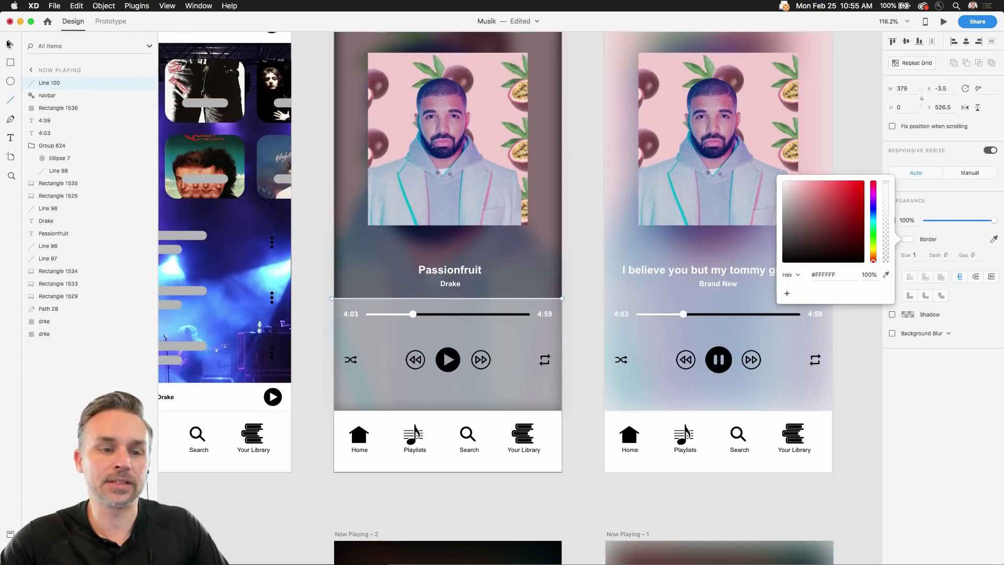
click(9, 44)
Nudge the white divider line upward on the dark Now Playing screen to a Y position of 524.5
click(318, 289)
click(342, 299)
key(Up)
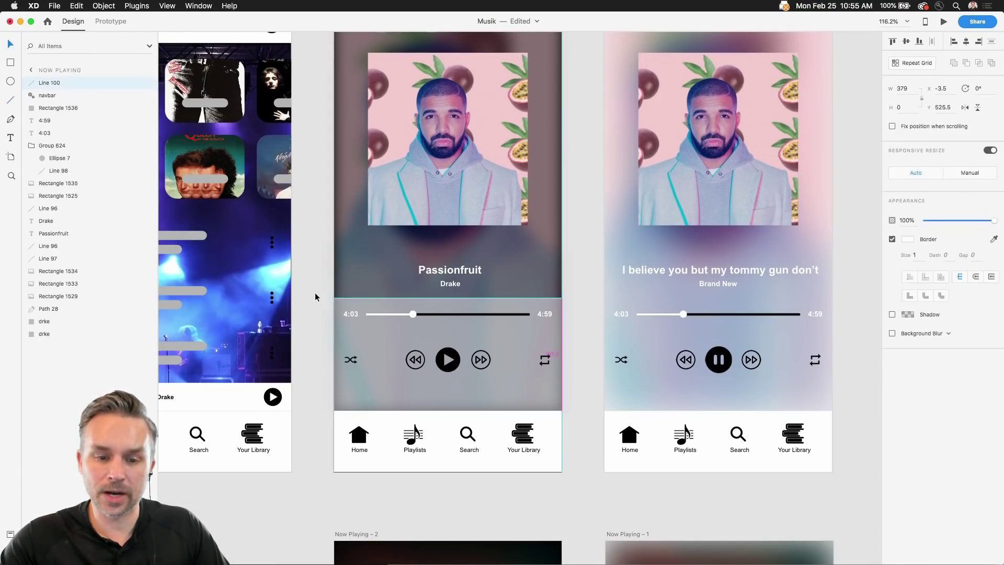
click(306, 271)
click(337, 297)
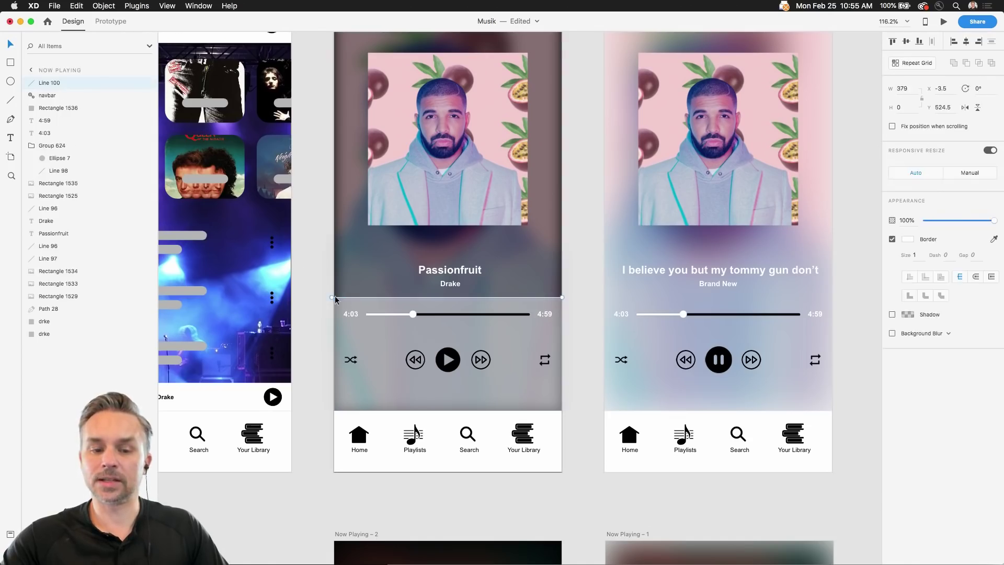
click(295, 266)
Examine the divider line and the playback controls background on the dark Now Playing screen alongside the neighbouring artboards
scroll(293, 265, down, 2)
scroll(293, 265, down, 3)
scroll(293, 230, up, 5)
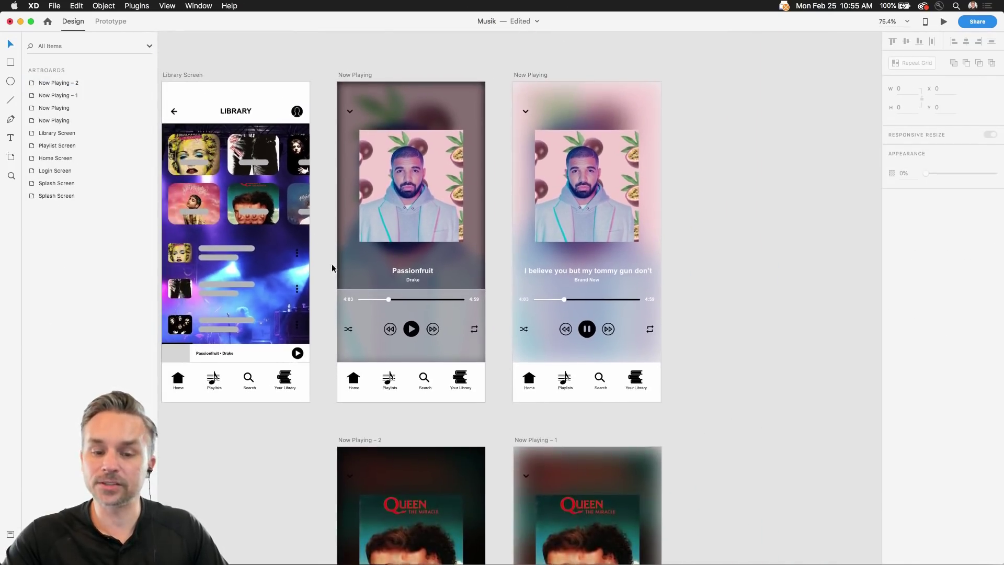
scroll(412, 416, up, 4)
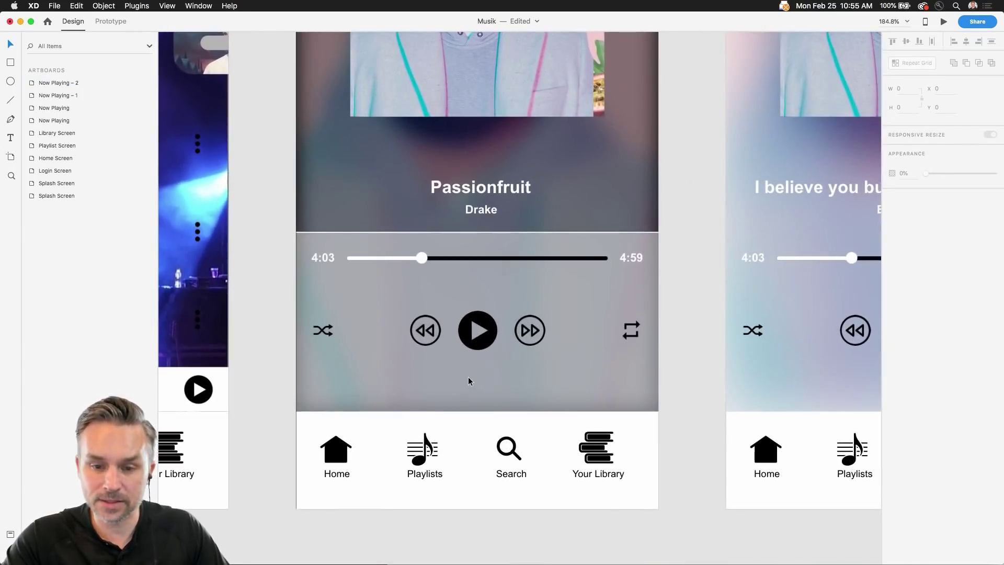
click(468, 376)
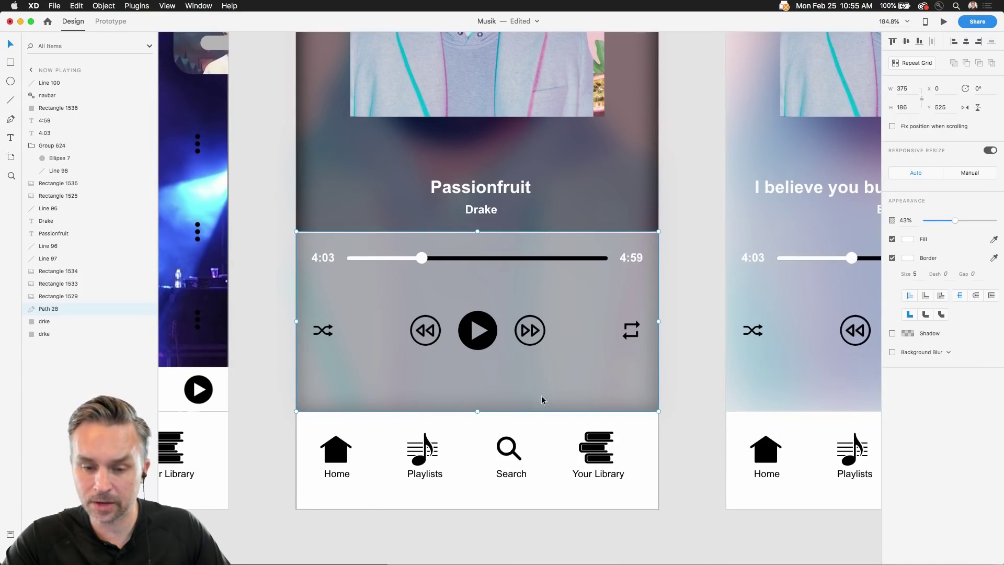
scroll(545, 397, down, 5)
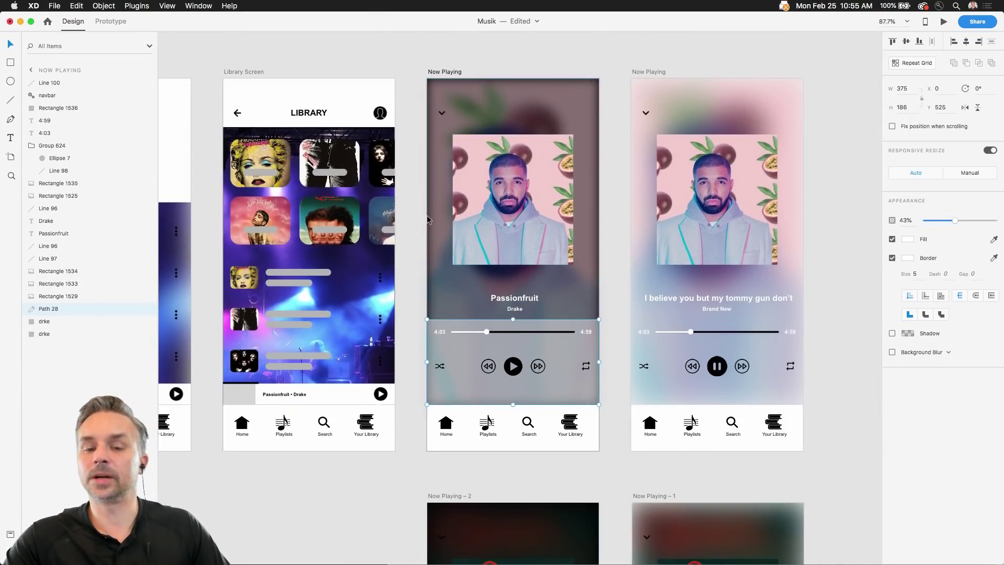
scroll(428, 386, down, 3)
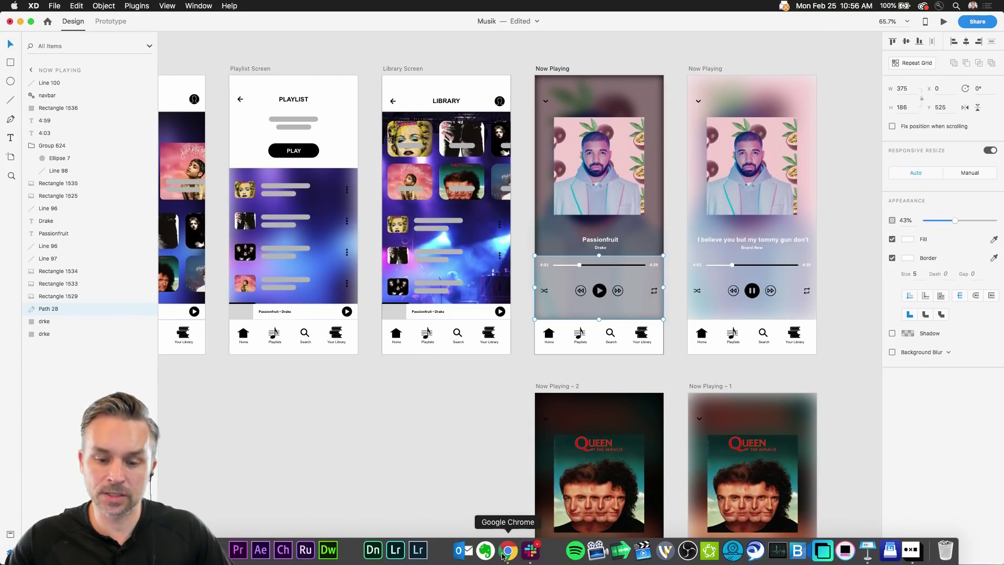
Switch to Chrome, look over the Daily Creative Challenge page on Behance, and return to XD
click(503, 555)
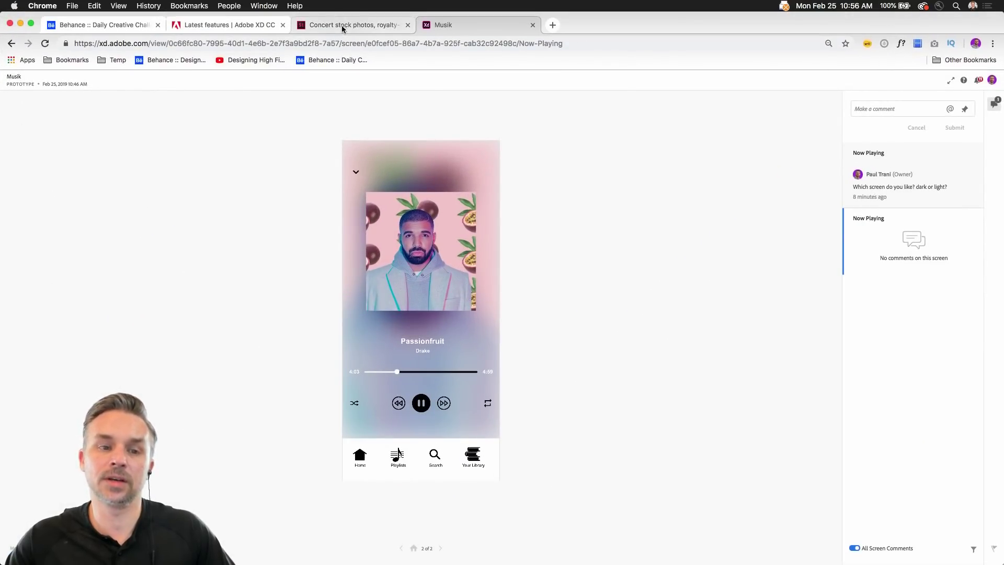
click(47, 24)
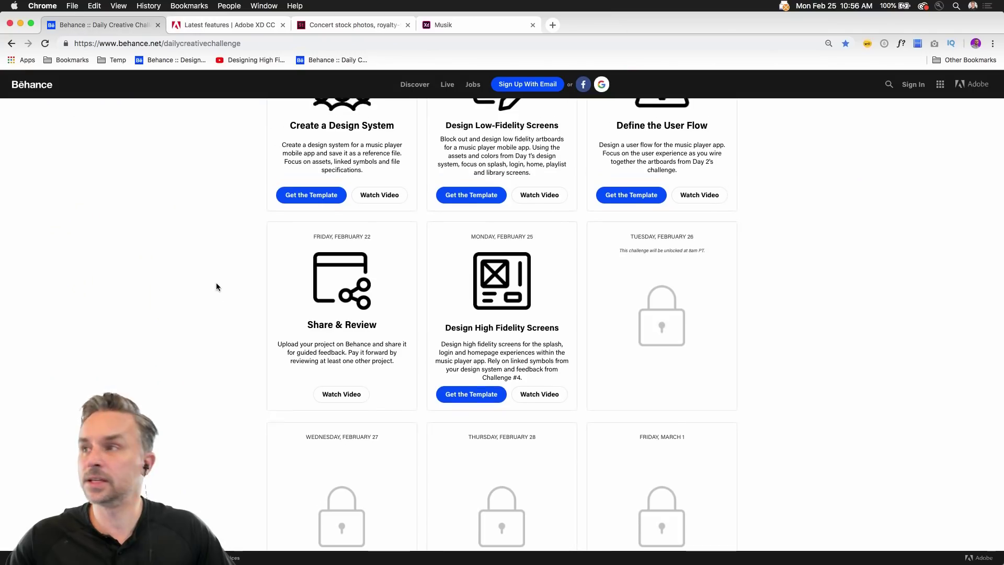
scroll(217, 287, up, 3)
scroll(216, 286, down, 1)
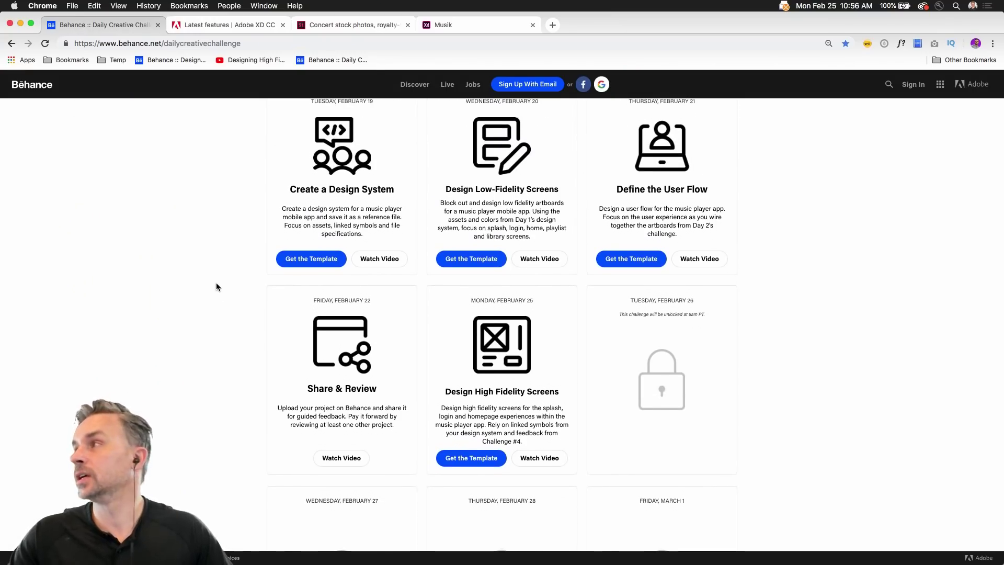
click(20, 23)
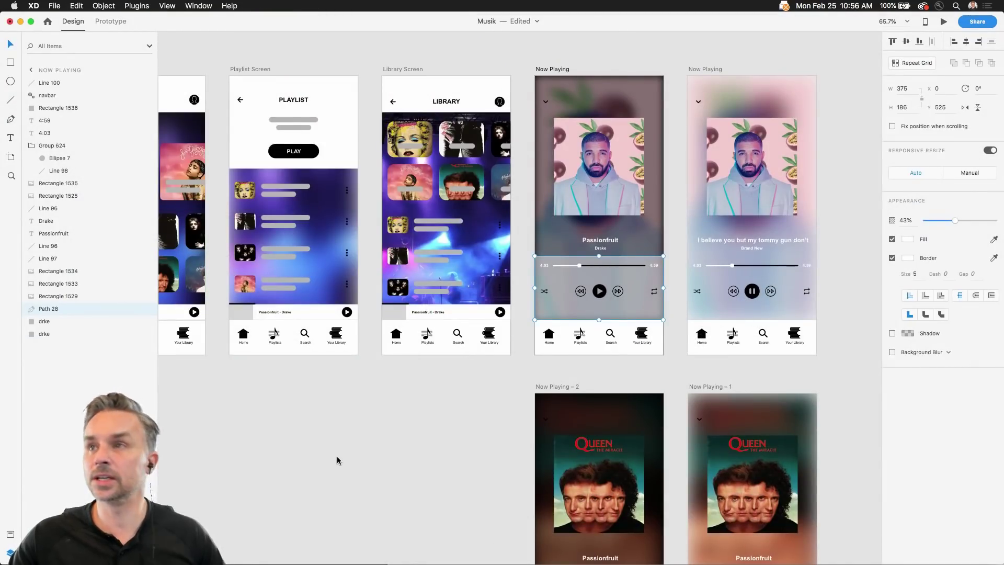